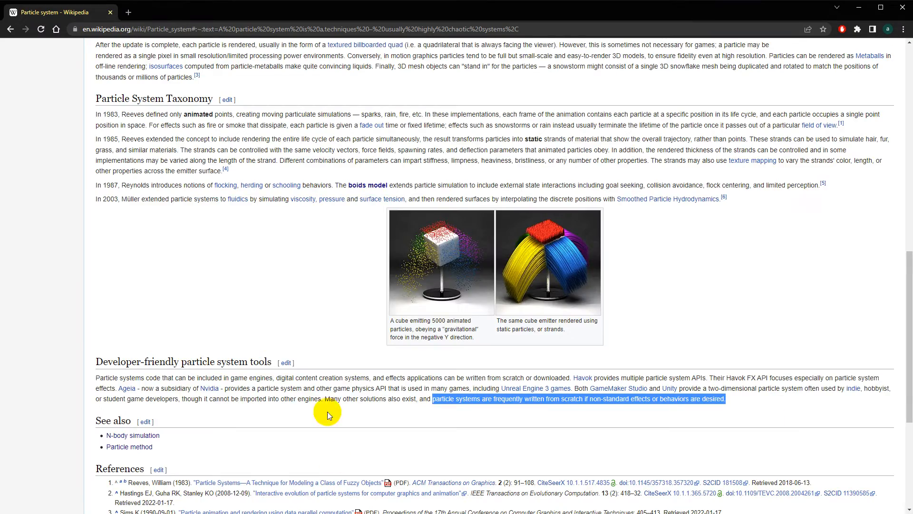
# Scroll the Wikipedia 'Particle system' article back up to its opening definition
pyautogui.scroll(5, 301, 306)
pyautogui.scroll(5, 301, 306)
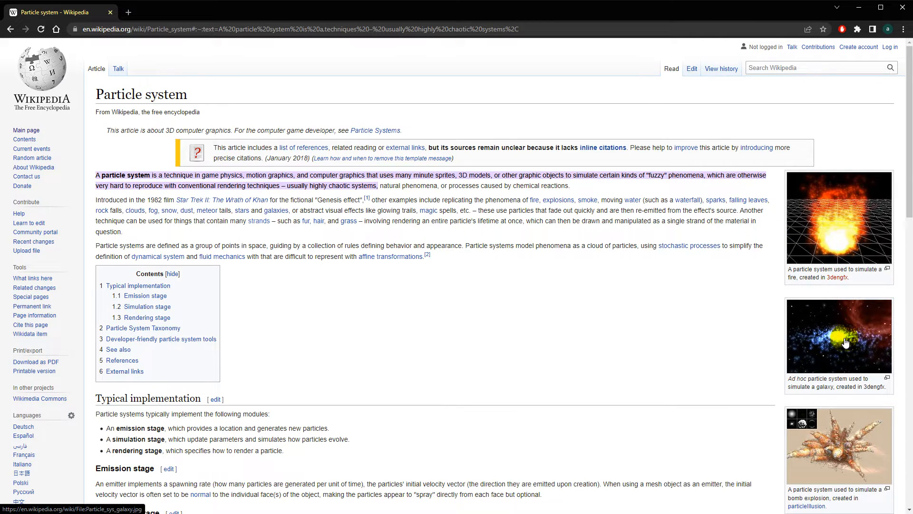
# Scroll down through Typical implementation's emission, simulation and rendering stages
pyautogui.scroll(-5, 846, 354)
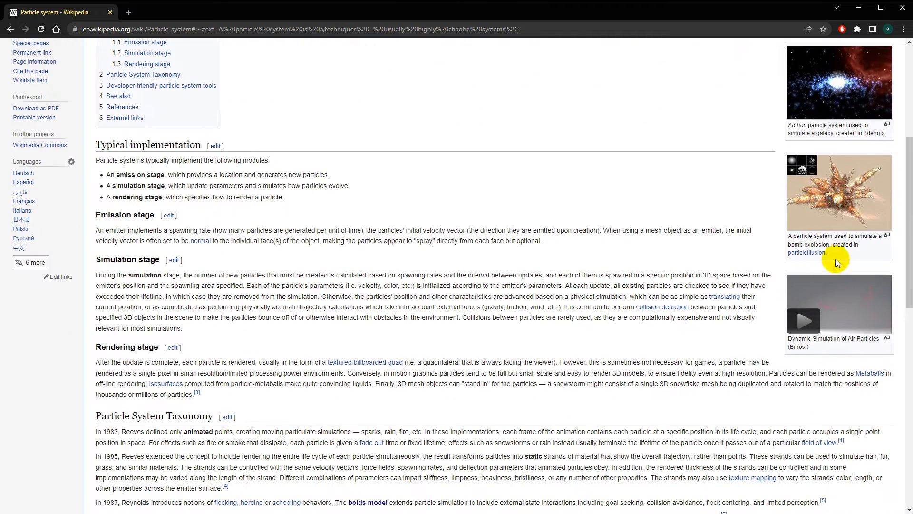
pyautogui.scroll(-8, 832, 267)
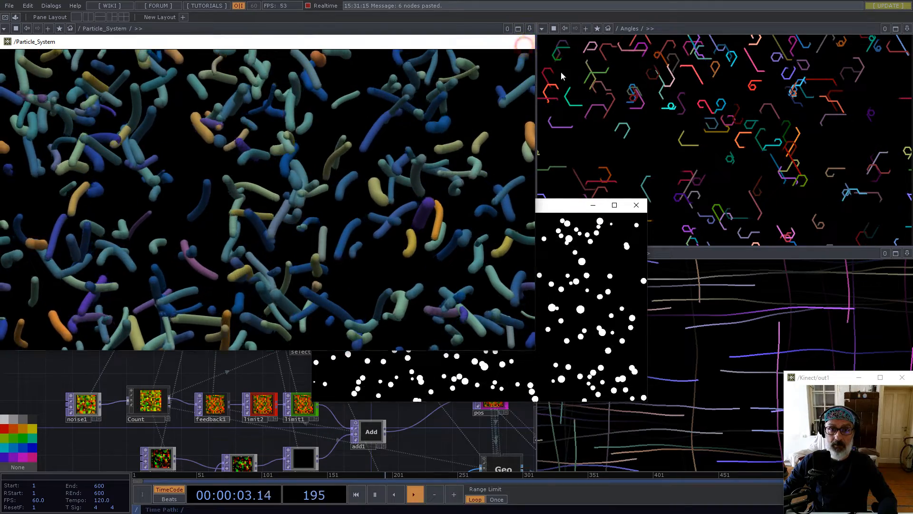
# Close the floating particle viewer, the white dots preview, and the Angles and Lines panes
pyautogui.click(524, 41)
pyautogui.click(636, 206)
pyautogui.click(906, 29)
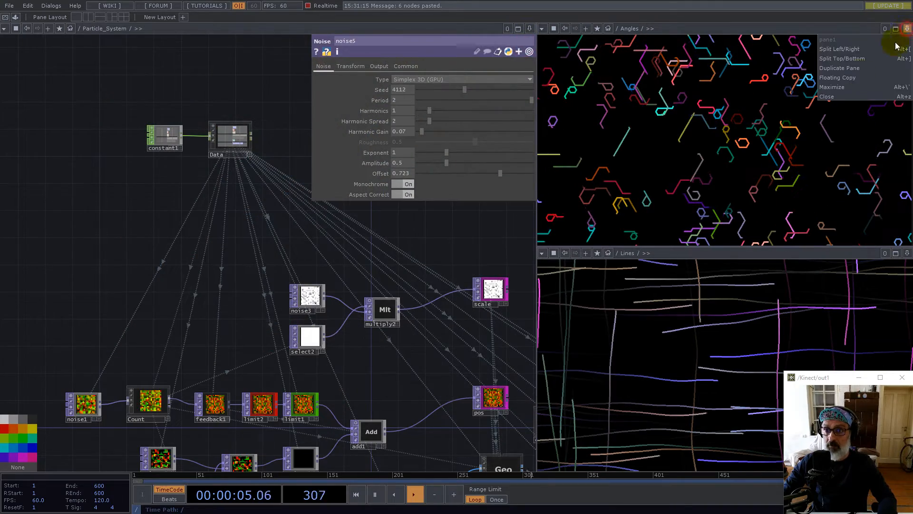
pyautogui.click(823, 98)
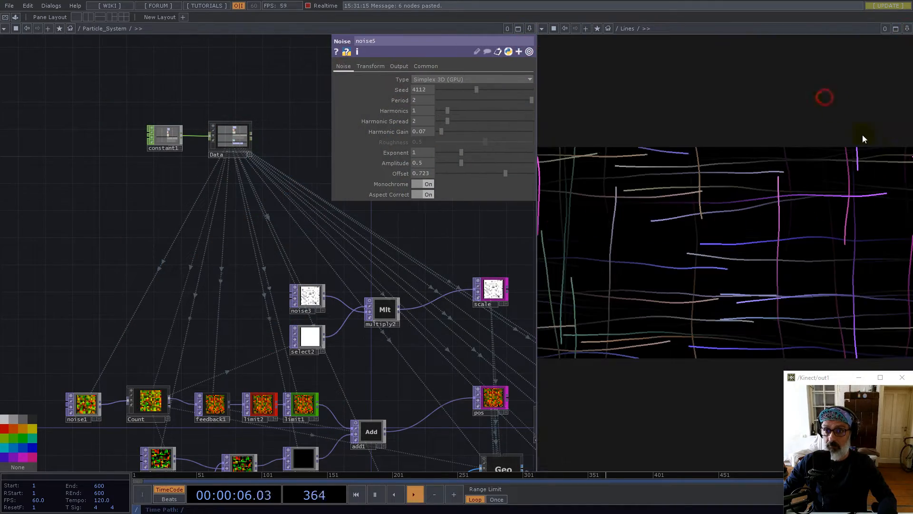
pyautogui.click(907, 28)
pyautogui.click(837, 95)
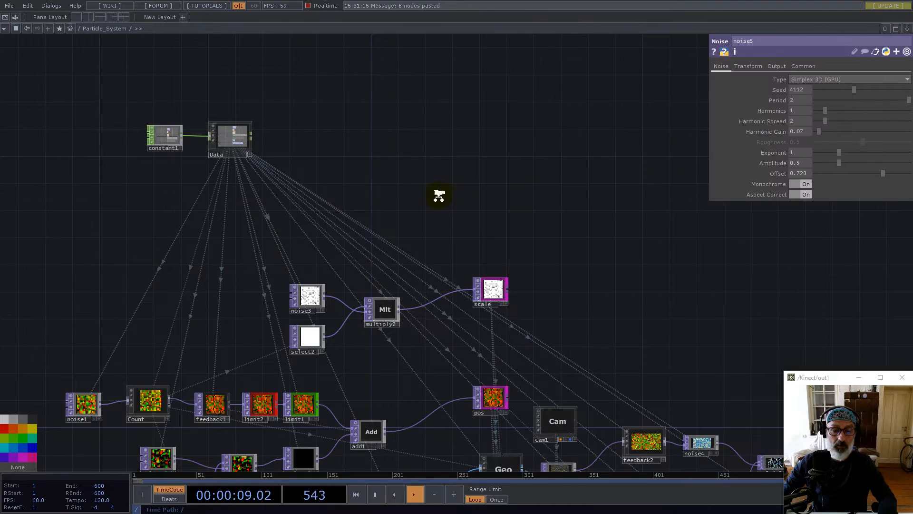
pyautogui.scroll(-10, 439, 195)
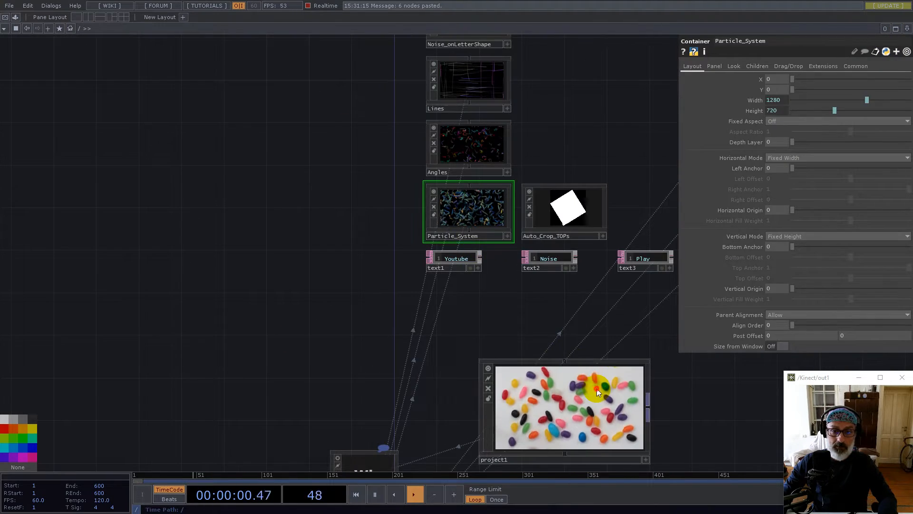
pyautogui.scroll(5, 598, 393)
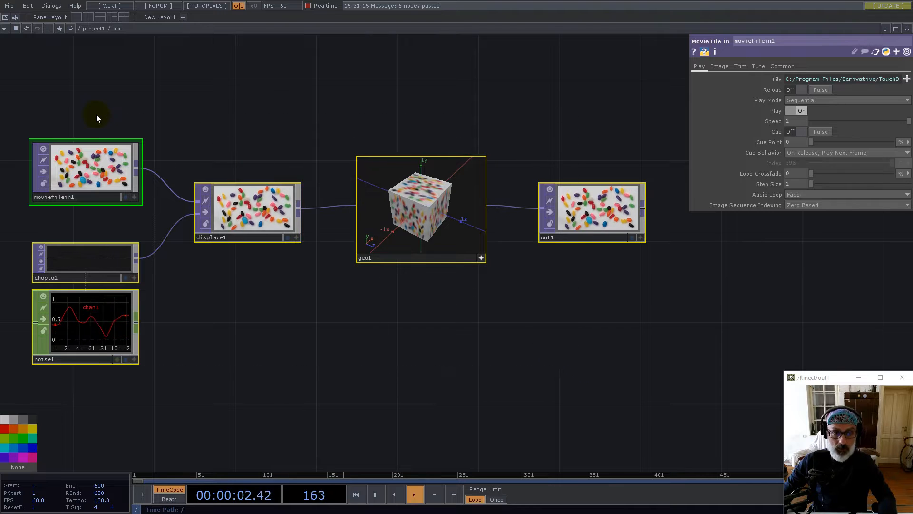
# Delete all six nodes in project1 and place a new Constant CHOP, constant1
pyautogui.press('Delete')
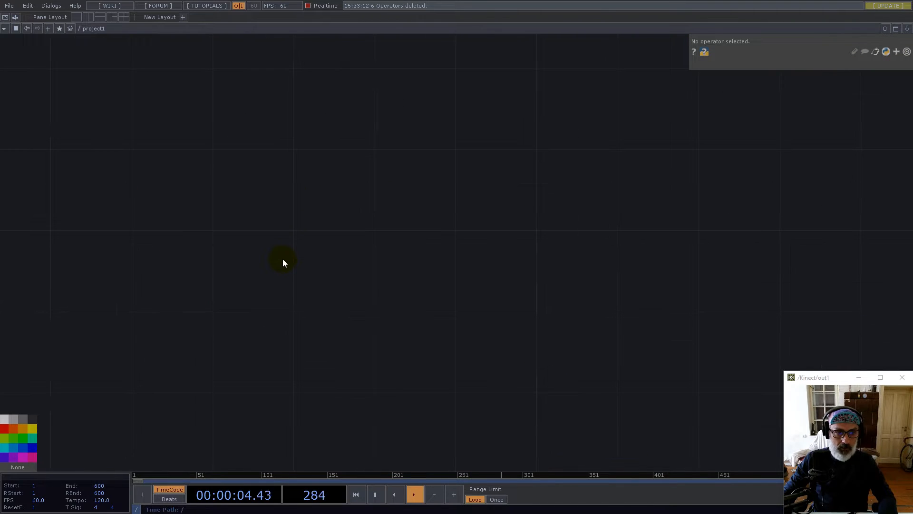
pyautogui.press('Tab')
pyautogui.write('consy')
pyautogui.press('BackSpace')
pyautogui.write('t')
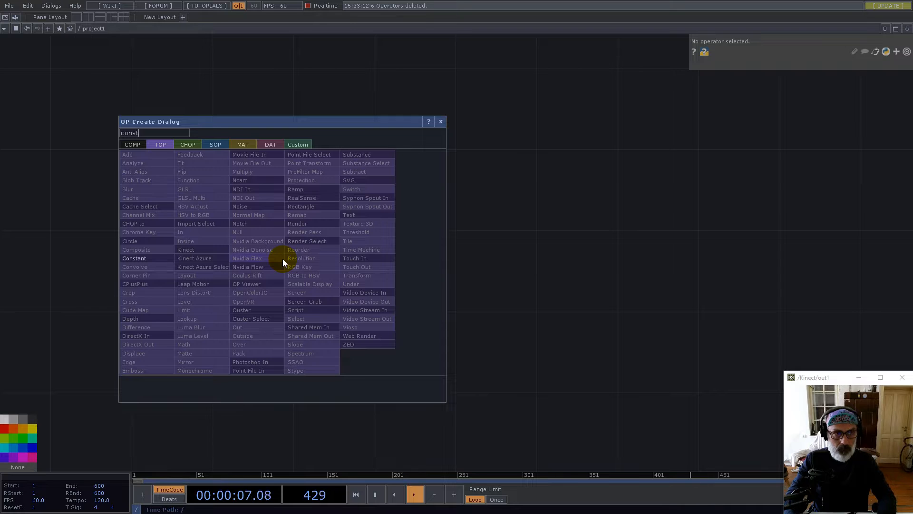
pyautogui.click(190, 146)
pyautogui.click(205, 189)
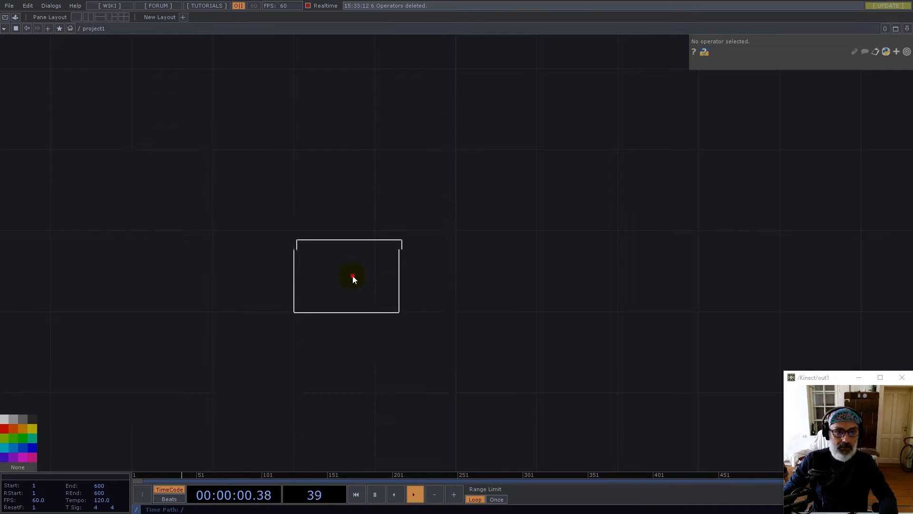
pyautogui.click(352, 277)
# Name constant1's first channel resx with a value of 1280
pyautogui.click(809, 79)
pyautogui.write('r')
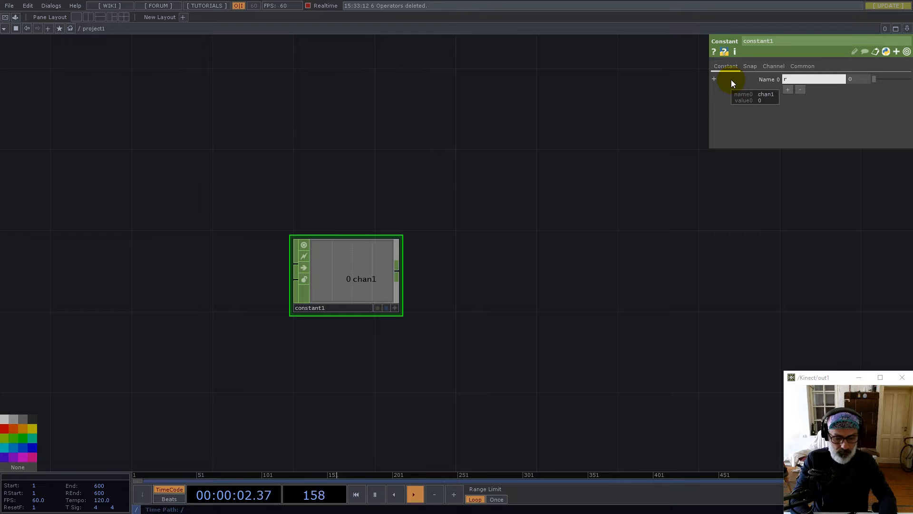
pyautogui.write('esx')
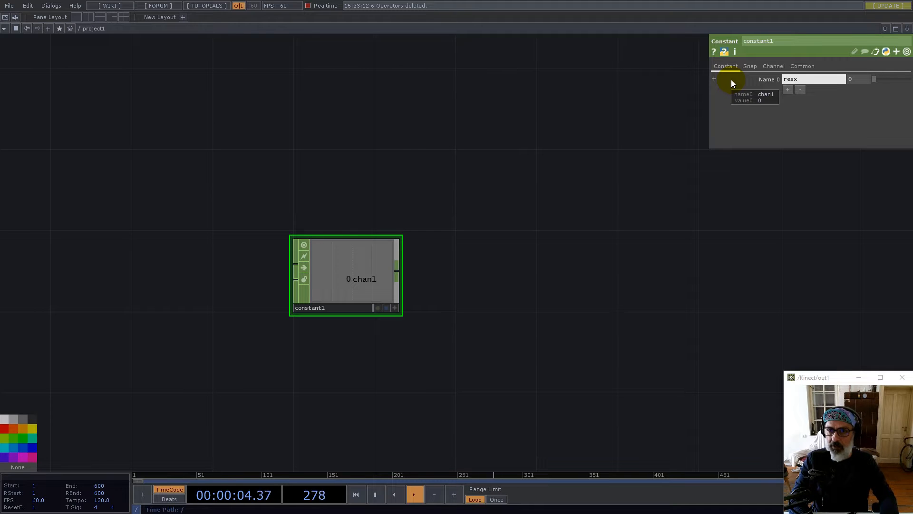
pyautogui.press('Return')
pyautogui.write('1280')
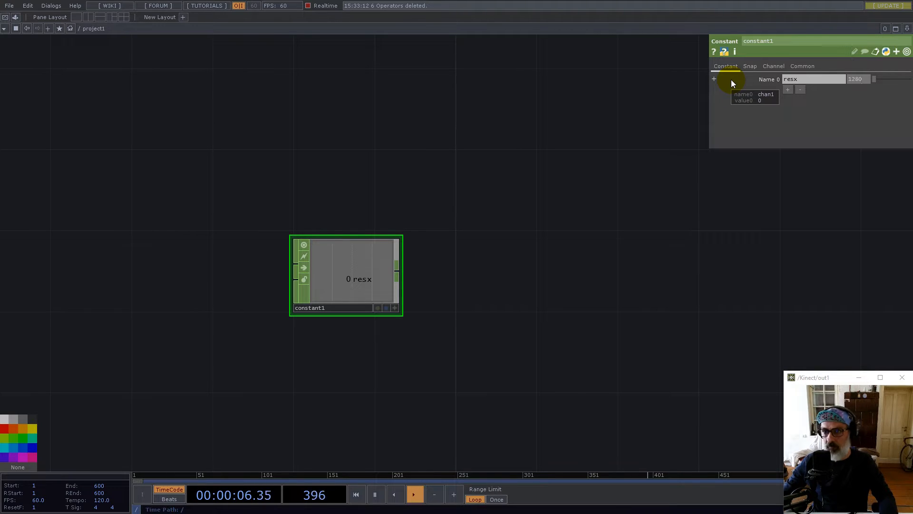
# Add four more channels named ratio, count, speed and radius
pyautogui.click(787, 91)
pyautogui.click(803, 89)
pyautogui.write('retio')
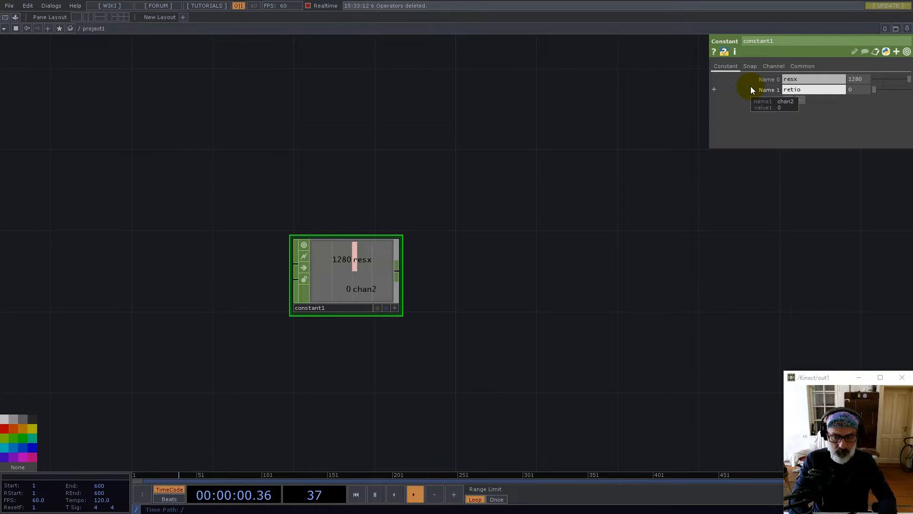
pyautogui.click(788, 101)
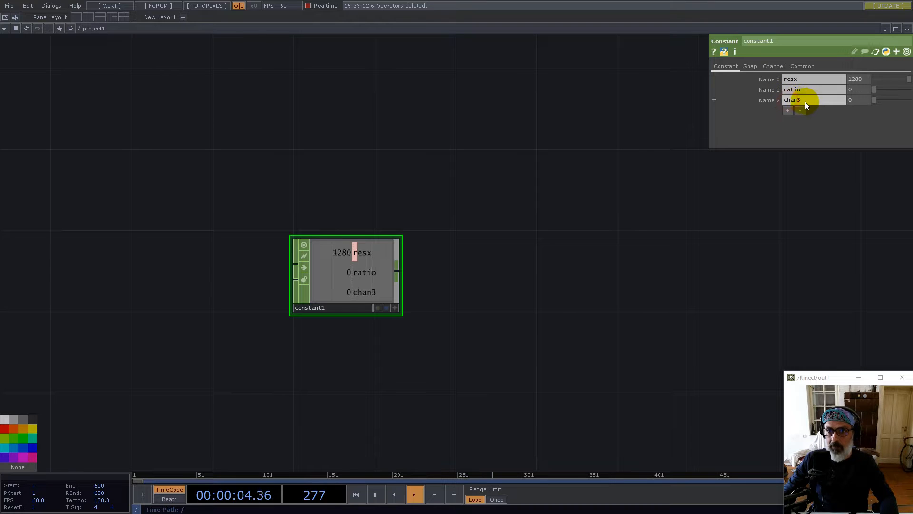
pyautogui.write('count')
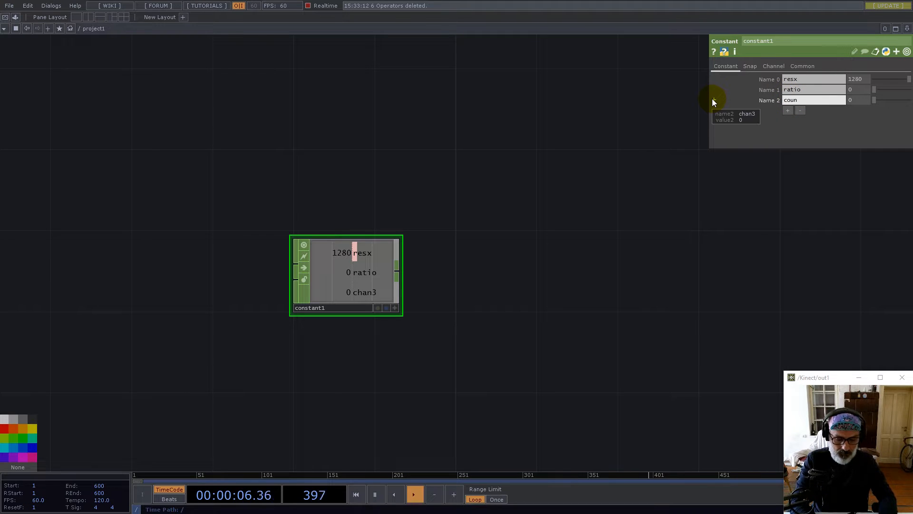
pyautogui.click(788, 111)
pyautogui.click(801, 111)
pyautogui.write('speed')
pyautogui.click(788, 121)
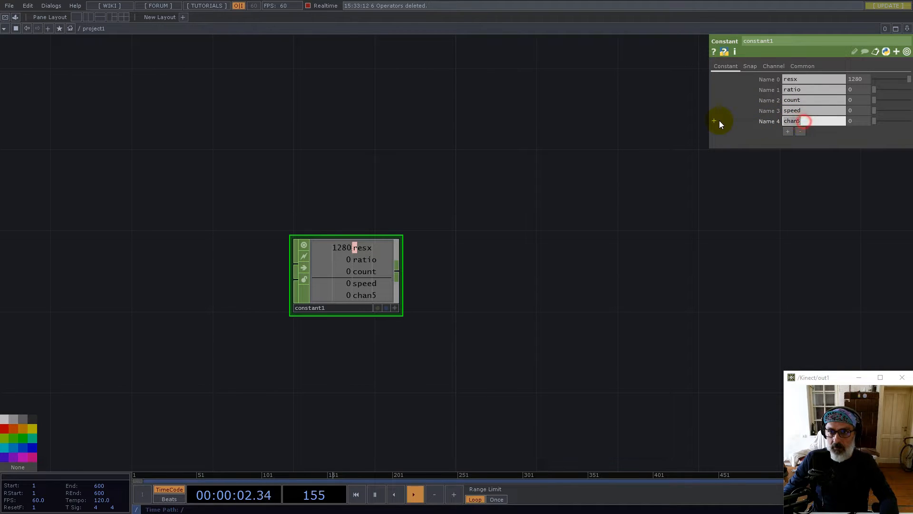
pyautogui.write('radius')
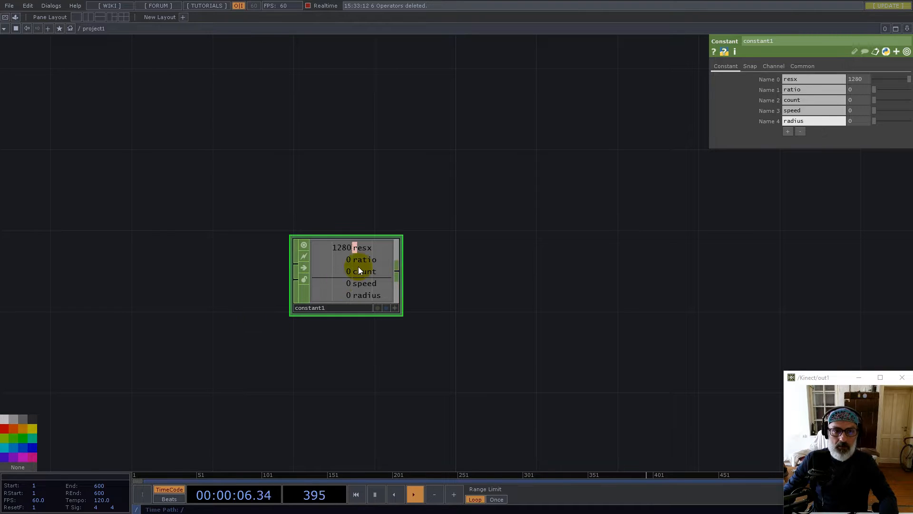
# Add null1 after constant1 and collapse it into a new base1 component
pyautogui.click(398, 274)
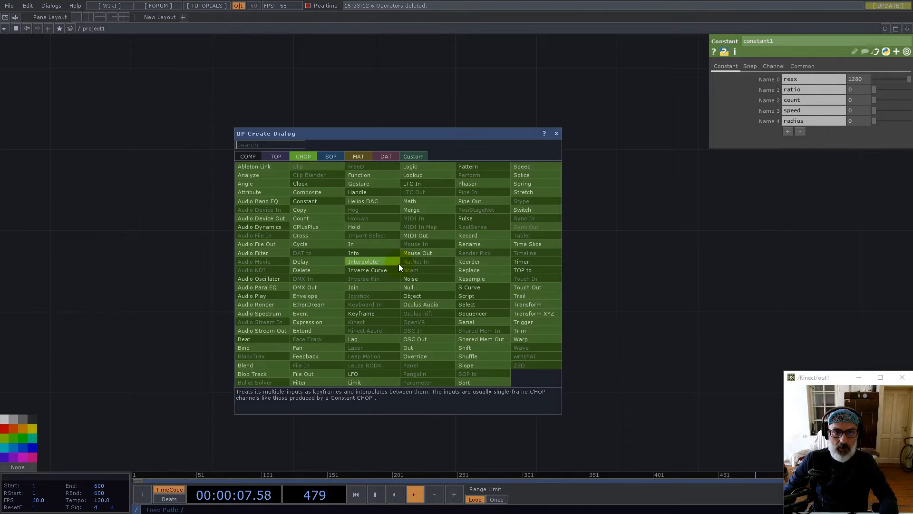
pyautogui.write('nu')
pyautogui.click(414, 287)
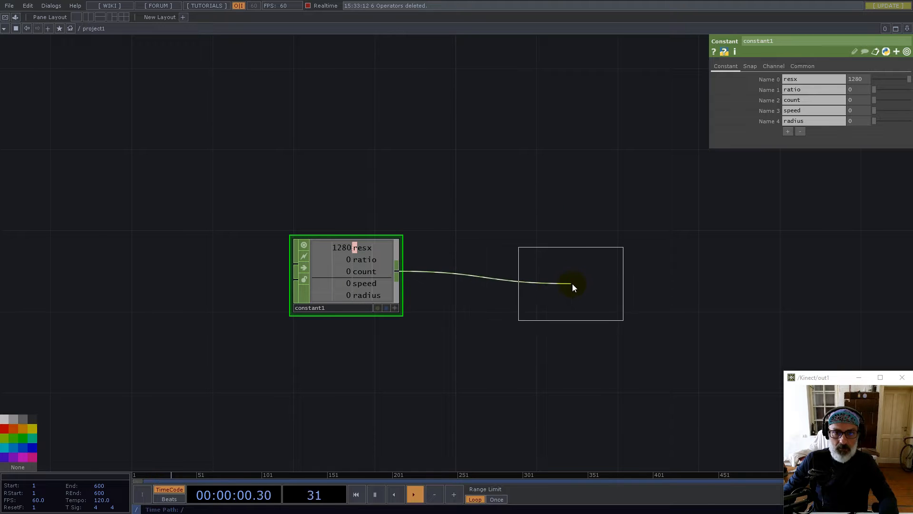
pyautogui.click(570, 280)
pyautogui.rightClick(592, 372)
pyautogui.click(637, 461)
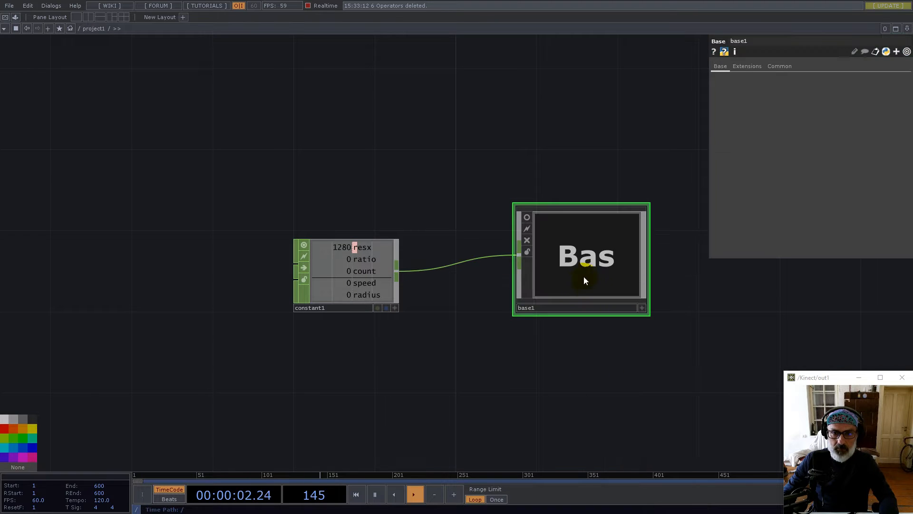
pyautogui.moveTo(532, 219); pyautogui.dragTo(492, 239)
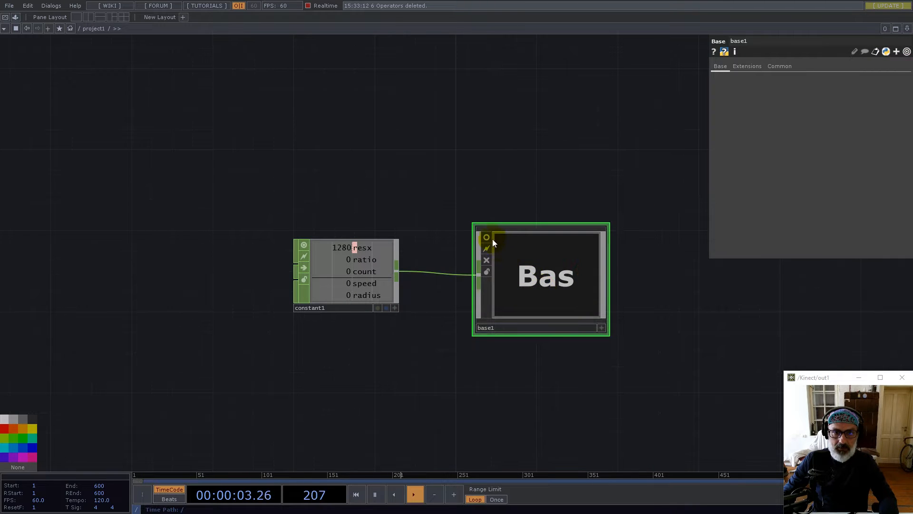
# Inside base1, add an Out CHOP out1 and delete null1
pyautogui.doubleClick(534, 284)
pyautogui.scroll(-3, 490, 277)
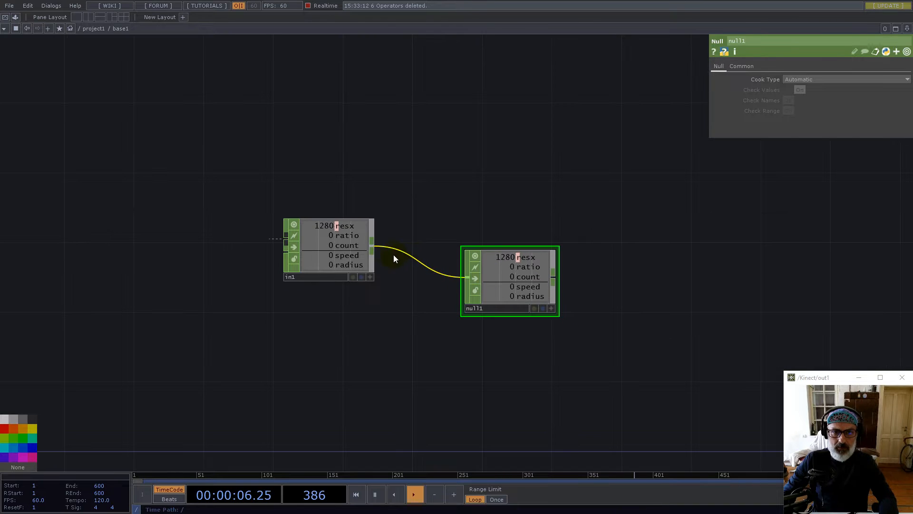
pyautogui.press('Tab')
pyautogui.write('ou')
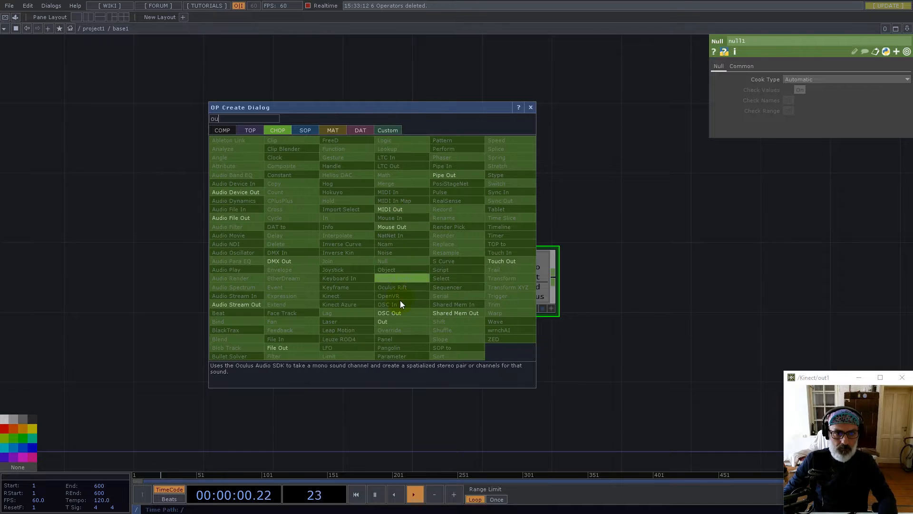
pyautogui.click(389, 322)
pyautogui.click(666, 229)
pyautogui.click(527, 270)
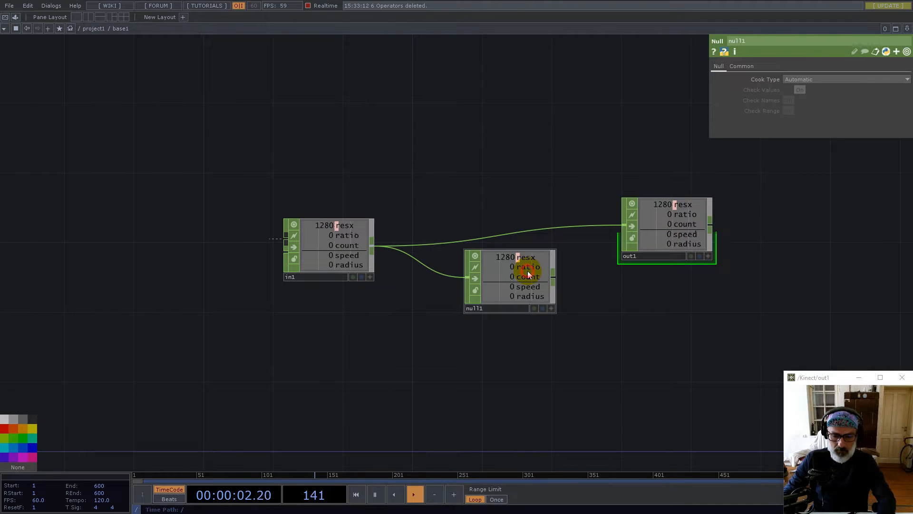
pyautogui.press('Delete')
# Move out1 to the right and wire in1 directly into it
pyautogui.scroll(-6, 424, 278)
pyautogui.click(420, 283)
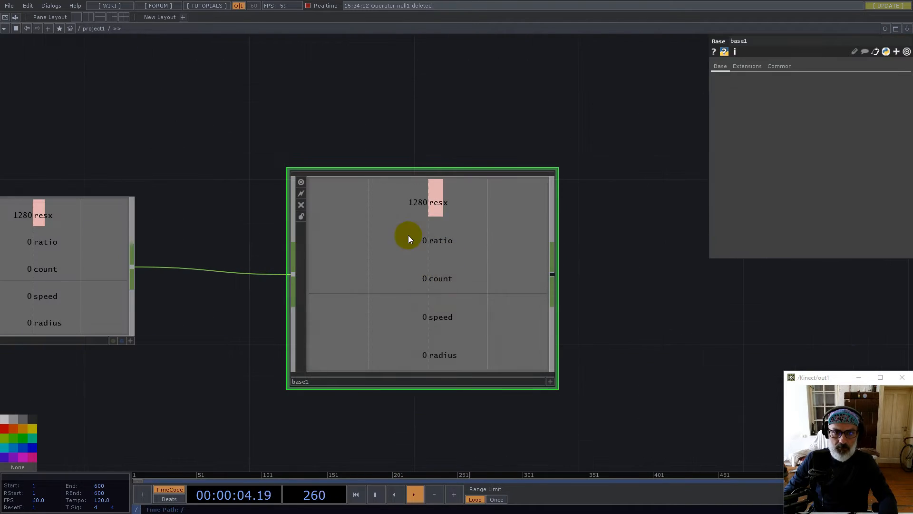
pyautogui.scroll(3, 396, 287)
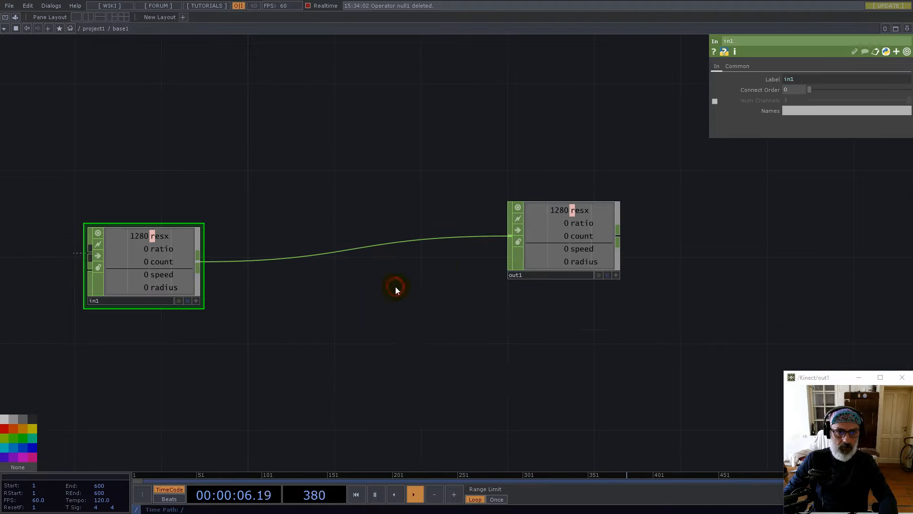
pyautogui.moveTo(548, 235); pyautogui.dragTo(665, 227)
pyautogui.click(200, 261)
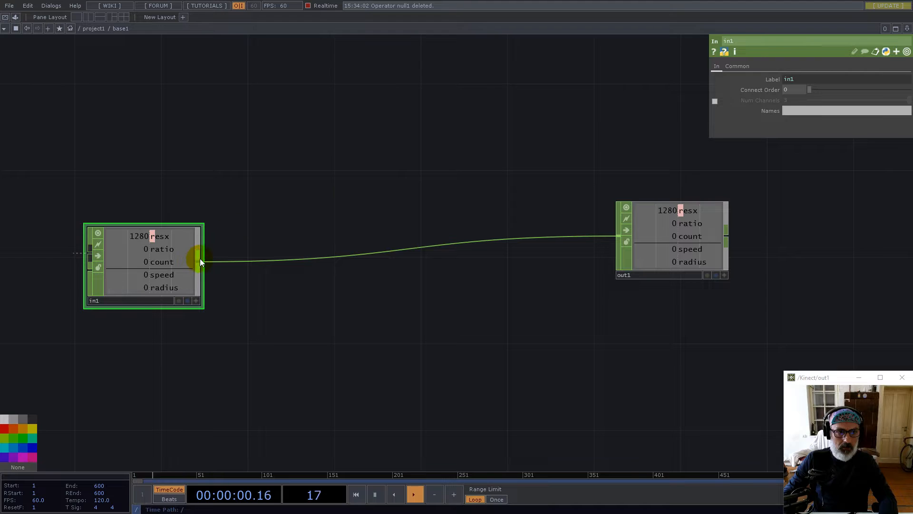
pyautogui.scroll(-6, 407, 258)
# Set constant1's ratio to 16/9 and count to 32
pyautogui.scroll(-3, 484, 289)
pyautogui.click(357, 283)
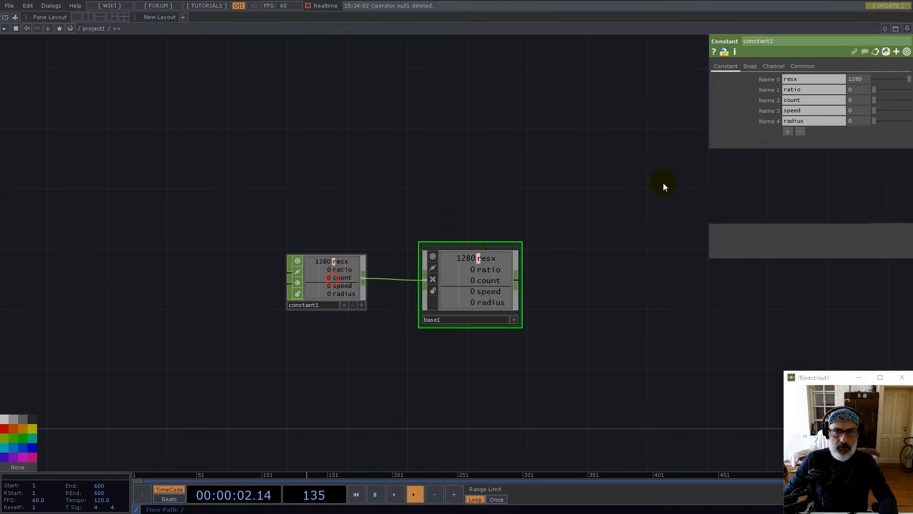
pyautogui.moveTo(858, 90); pyautogui.dragTo(815, 90)
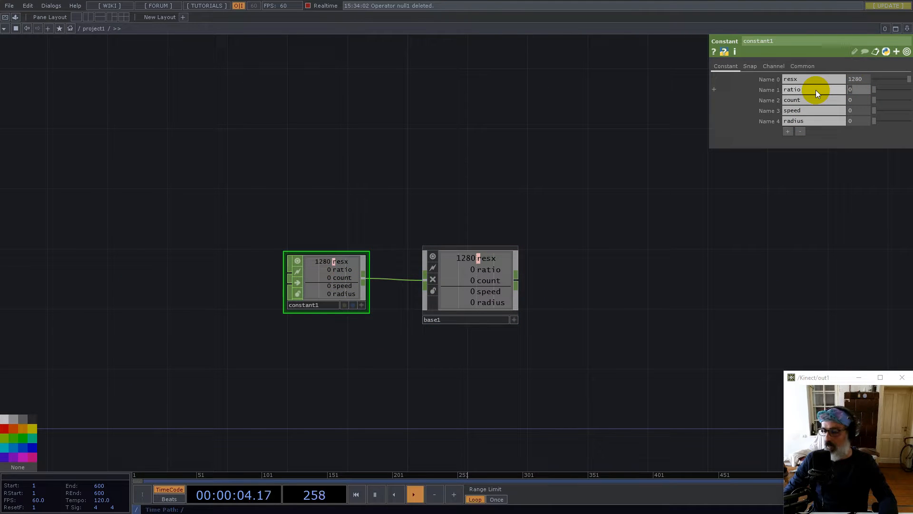
pyautogui.write('16/')
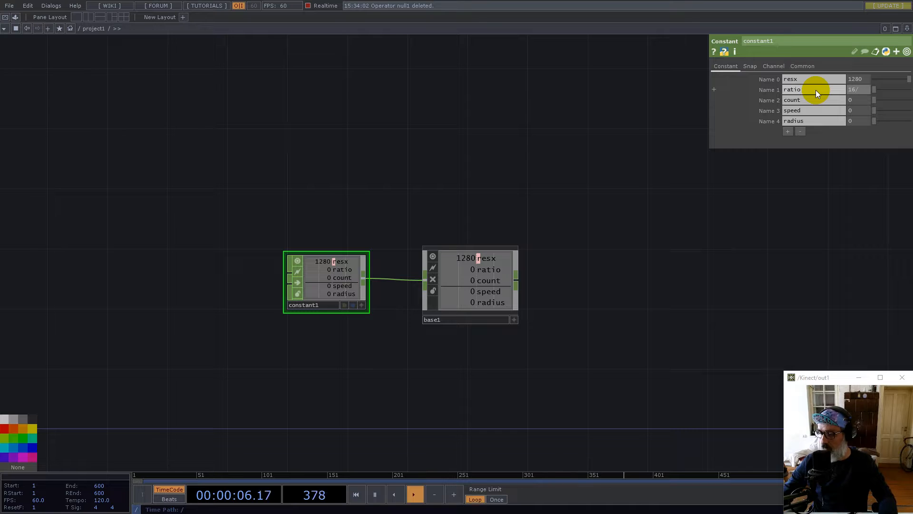
pyautogui.write('9')
pyautogui.press('Return')
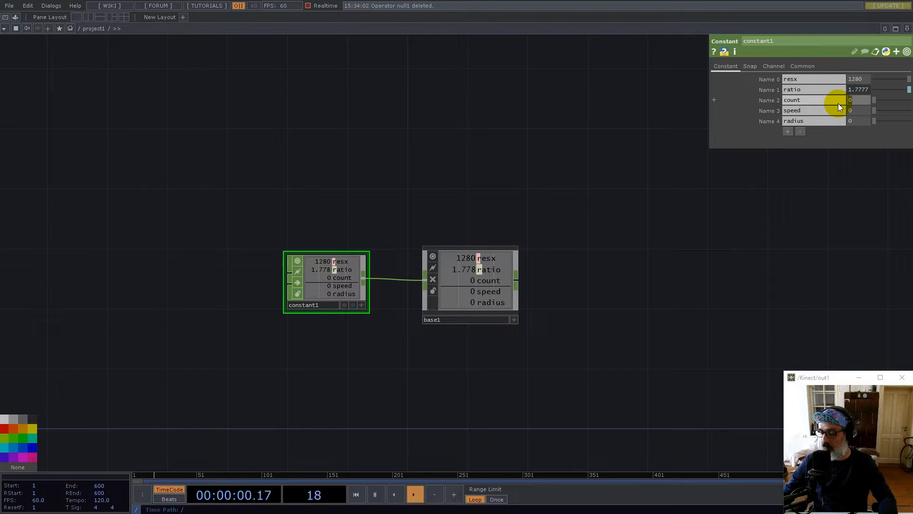
pyautogui.write('32')
pyautogui.press('Return')
# Set constant1's speed to 0.625 and radius to 1/64
pyautogui.click(857, 110)
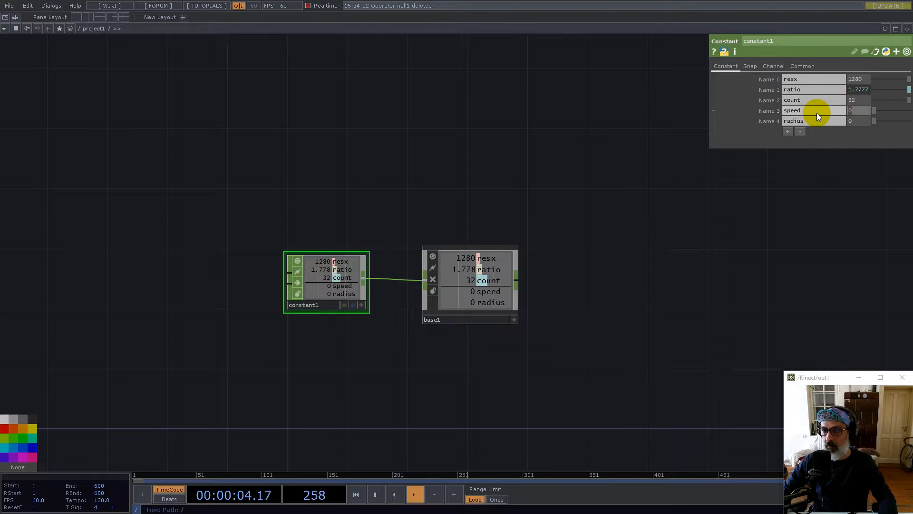
pyautogui.write('0.625')
pyautogui.press('Return')
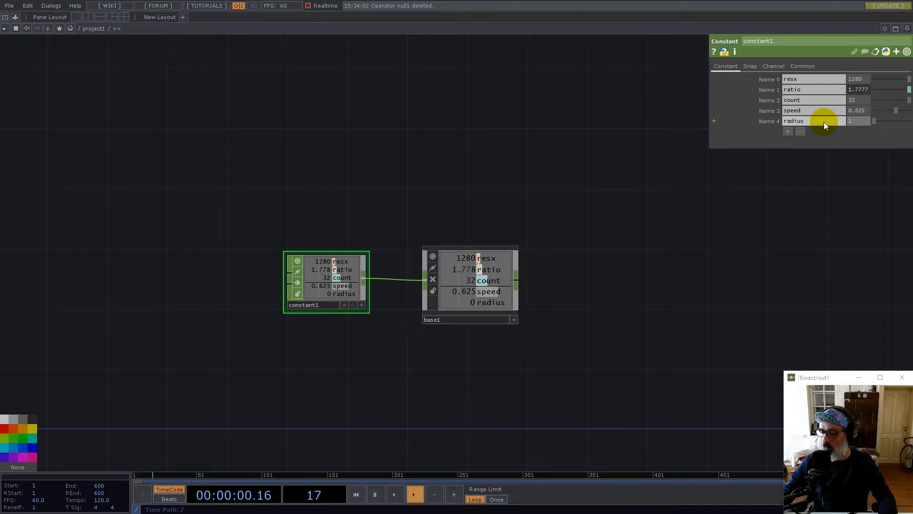
pyautogui.write('1/')
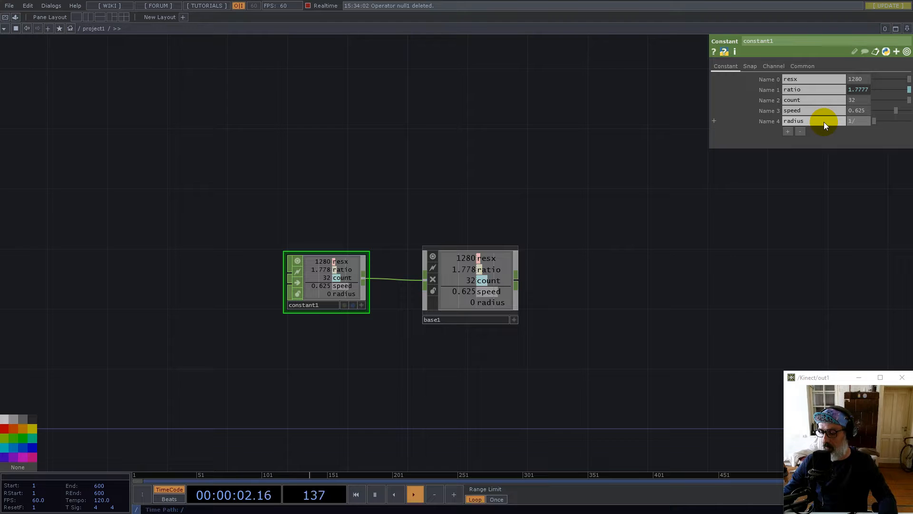
pyautogui.write('64')
pyautogui.press('Return')
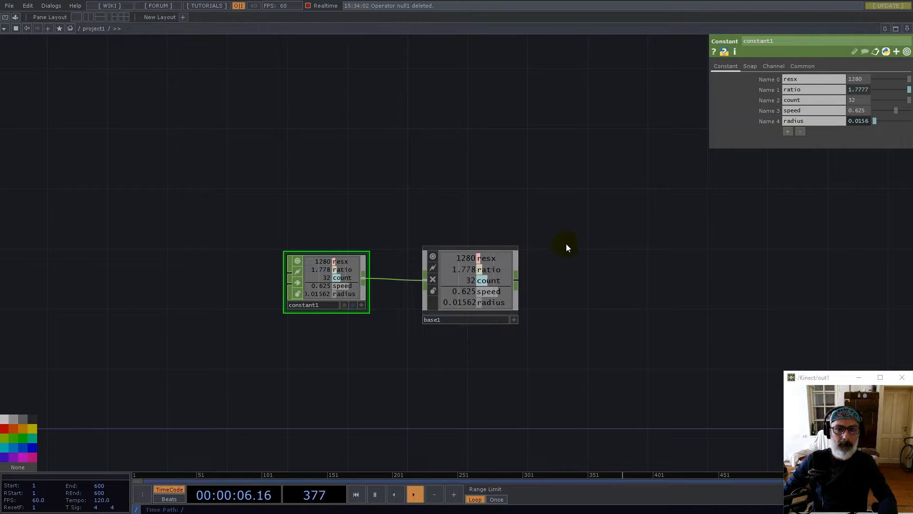
pyautogui.moveTo(564, 235); pyautogui.dragTo(506, 154)
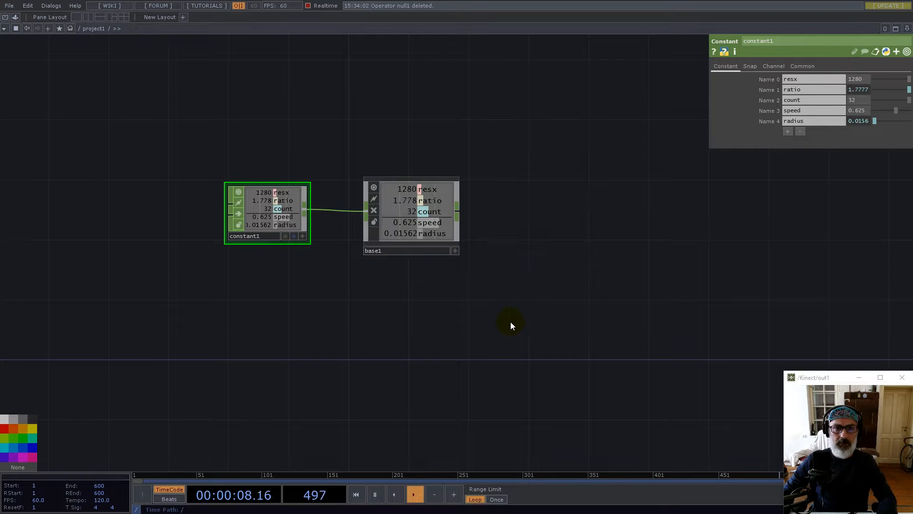
pyautogui.moveTo(510, 322); pyautogui.dragTo(555, 271)
# Inside base1, add select1 keeping resx and ratio, renaming resx to resy
pyautogui.click(453, 159)
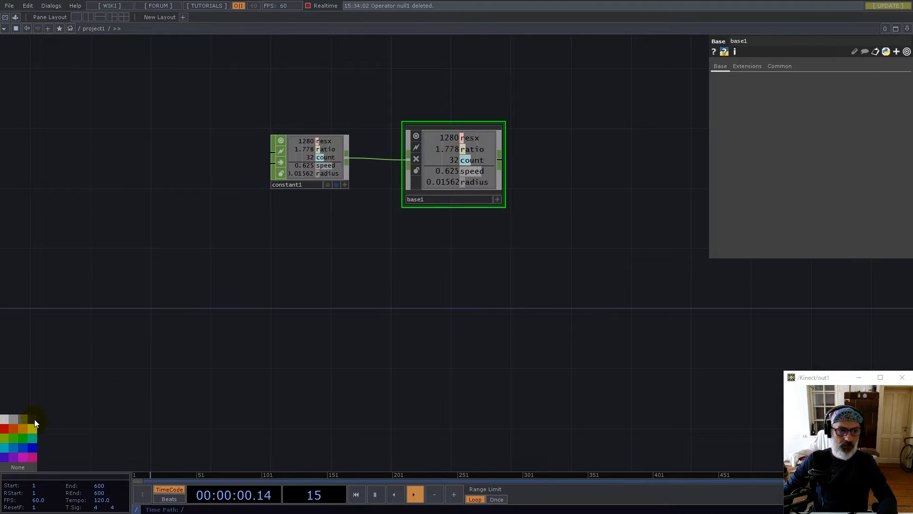
pyautogui.doubleClick(455, 170)
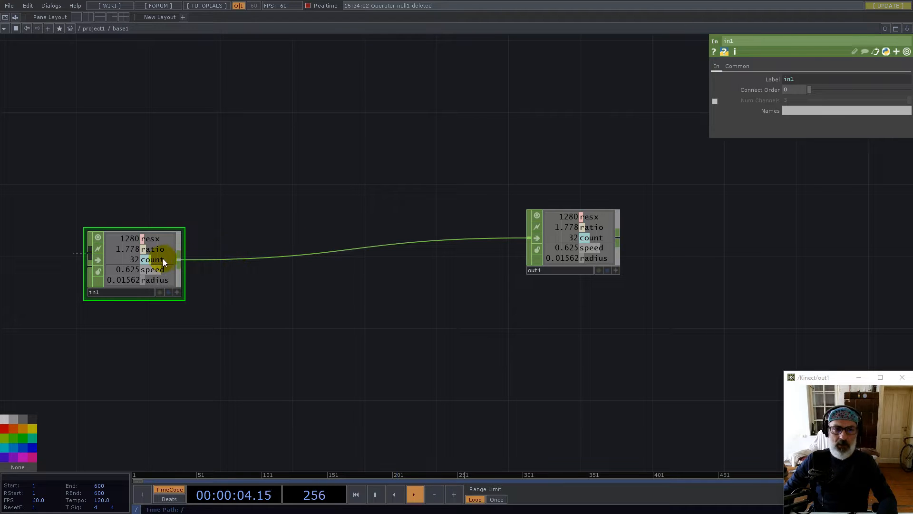
pyautogui.rightClick(179, 258)
pyautogui.write('sel')
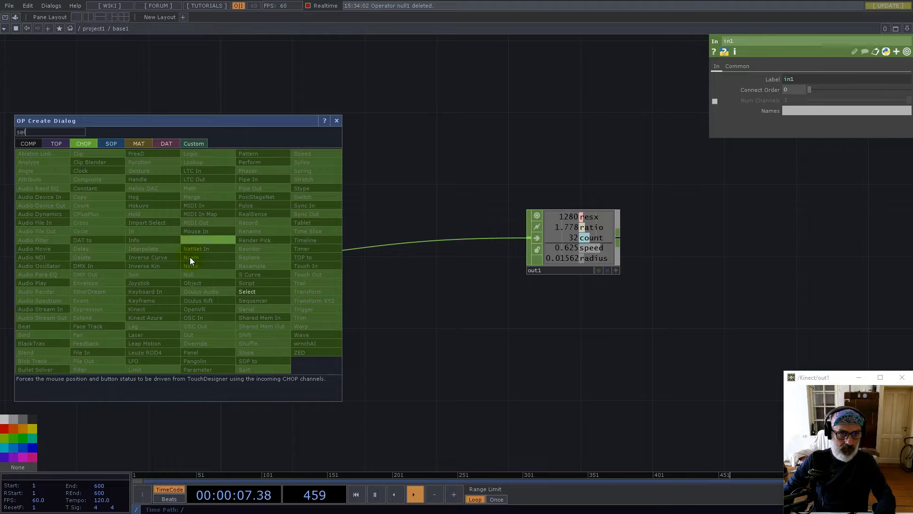
pyautogui.click(247, 292)
pyautogui.click(302, 169)
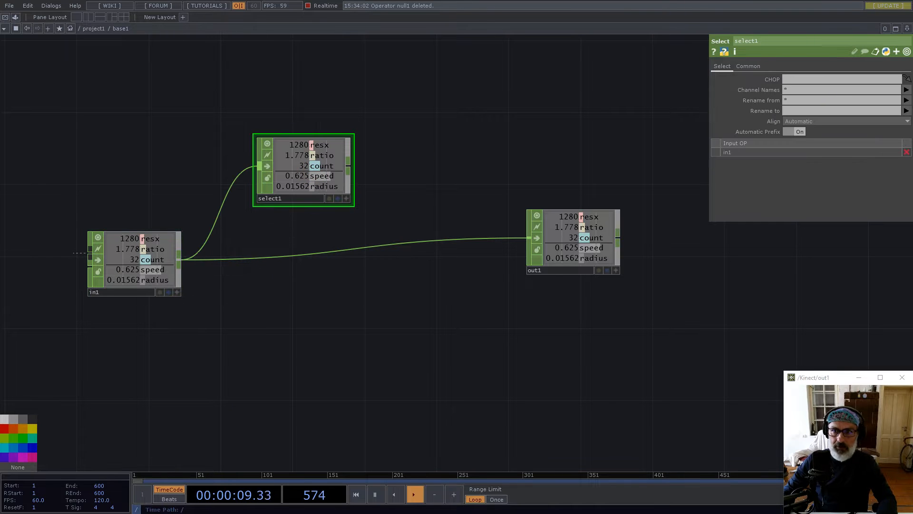
pyautogui.click(906, 90)
pyautogui.click(902, 110)
pyautogui.click(906, 90)
pyautogui.click(901, 116)
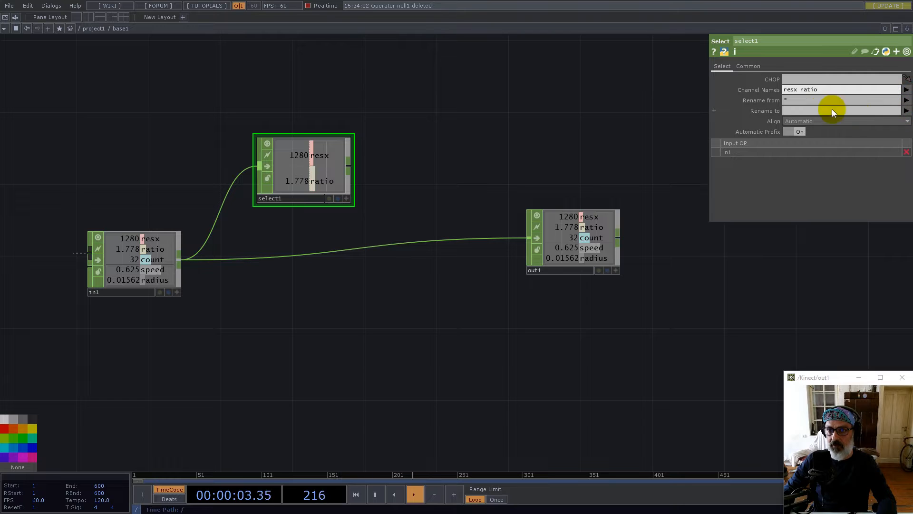
pyautogui.click(802, 110)
pyautogui.write('resy')
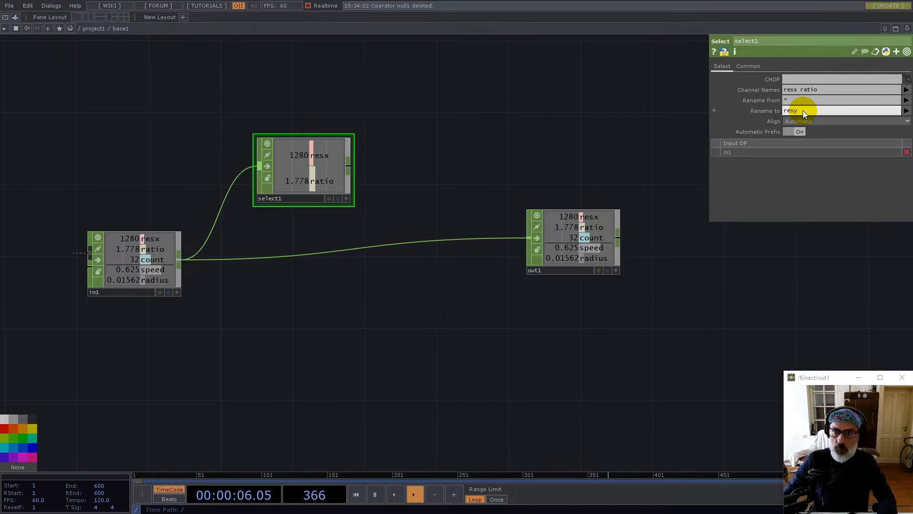
# Add math1 after select1, combining channels by Divide to get resy 720
pyautogui.click(350, 165)
pyautogui.write('mat')
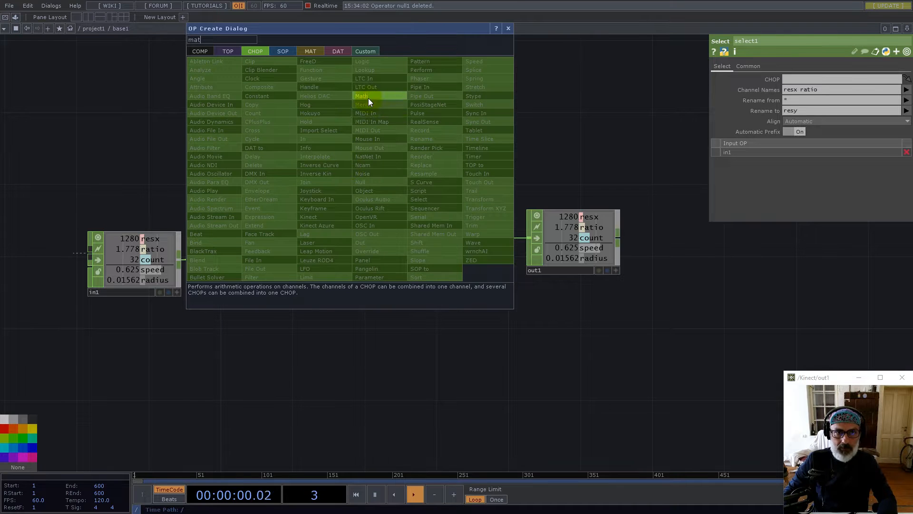
pyautogui.click(367, 97)
pyautogui.click(418, 169)
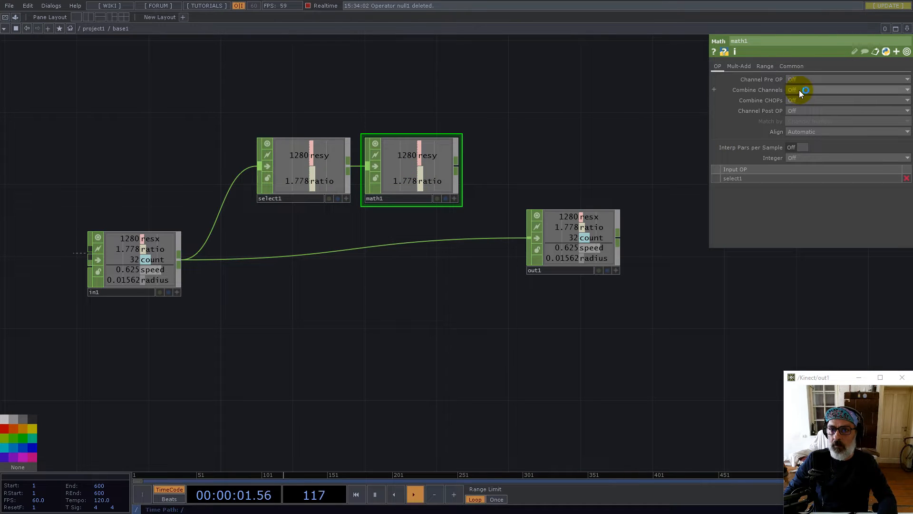
pyautogui.click(799, 90)
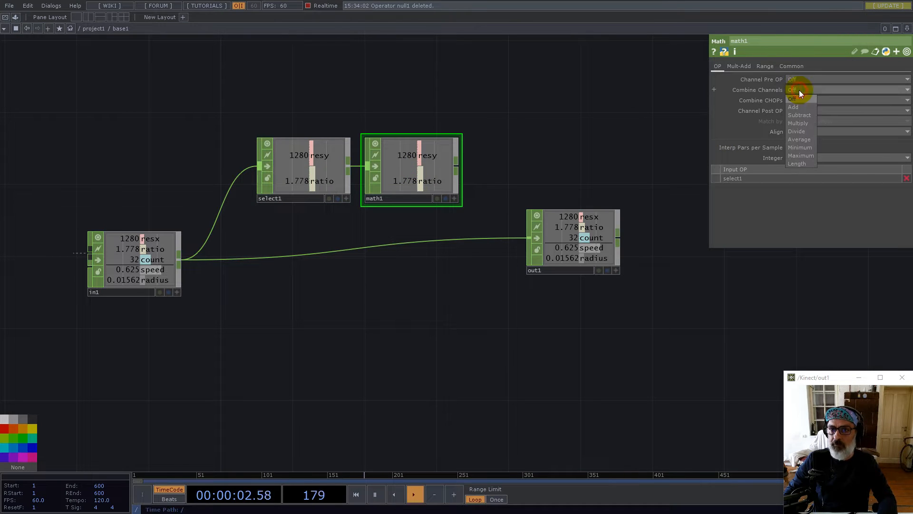
pyautogui.click(803, 129)
# Insert merge1 between in1 and out1 and wire math1 into it
pyautogui.moveTo(570, 243); pyautogui.dragTo(732, 262)
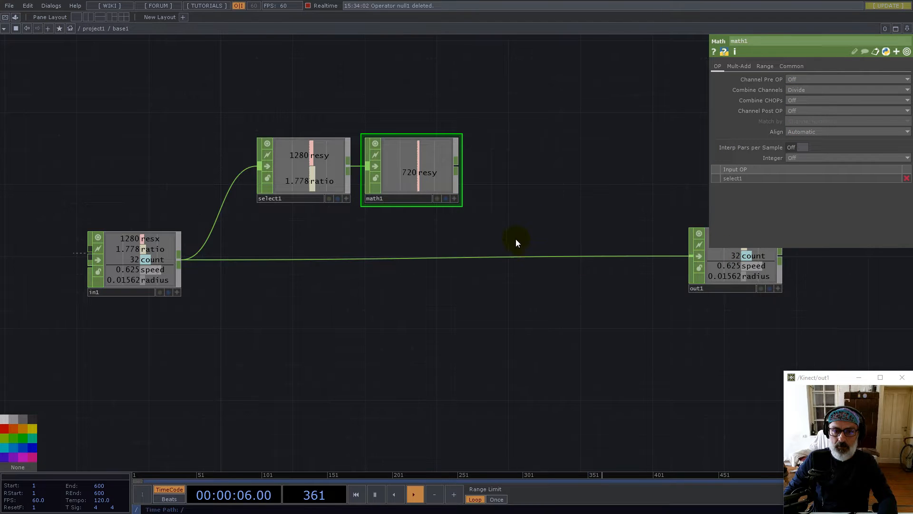
pyautogui.rightClick(523, 252)
pyautogui.click(530, 244)
pyautogui.write('me')
pyautogui.click(543, 186)
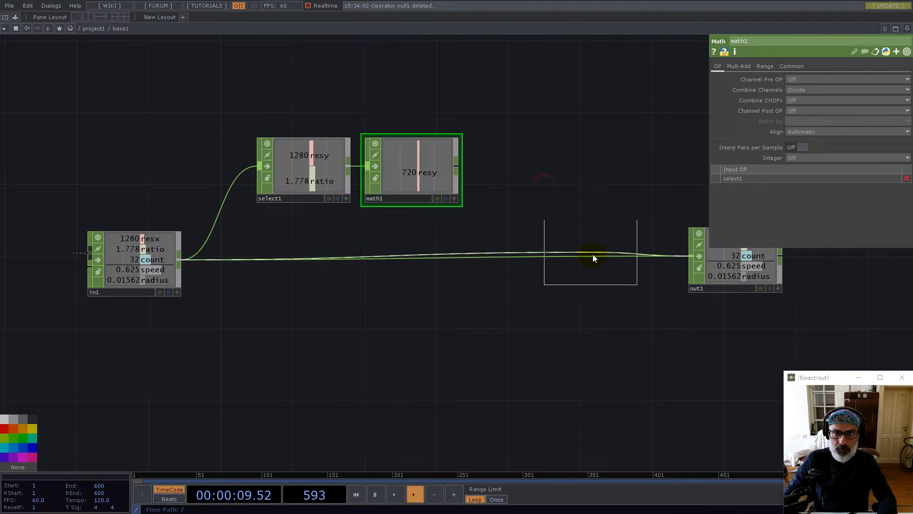
pyautogui.click(593, 255)
pyautogui.moveTo(455, 170); pyautogui.dragTo(547, 259)
pyautogui.moveTo(413, 354); pyautogui.dragTo(487, 286)
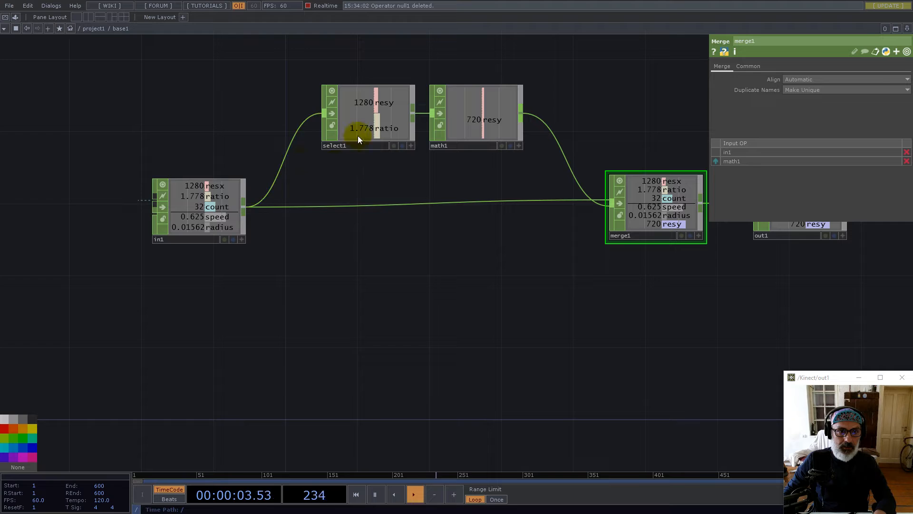
# Add select2 from in1 keeping only count, renamed to map
pyautogui.rightClick(241, 207)
pyautogui.write('sel')
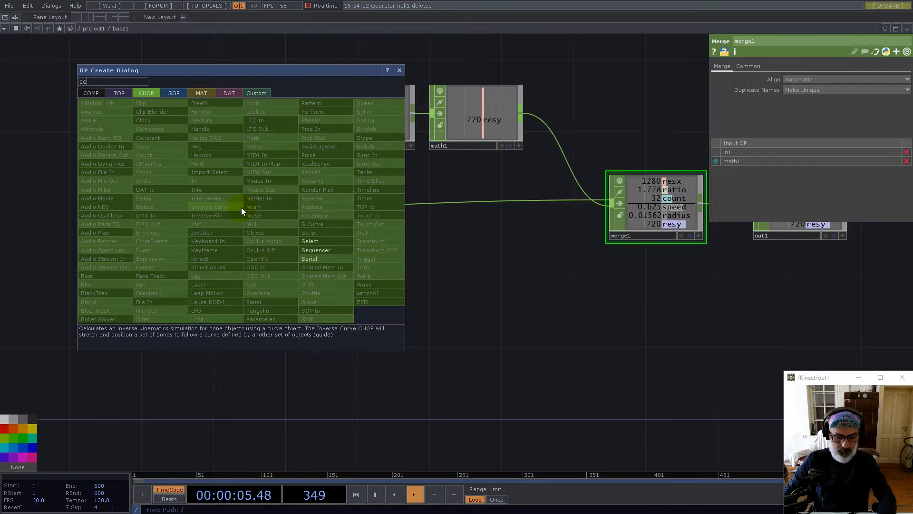
pyautogui.click(311, 240)
pyautogui.click(358, 283)
pyautogui.click(906, 90)
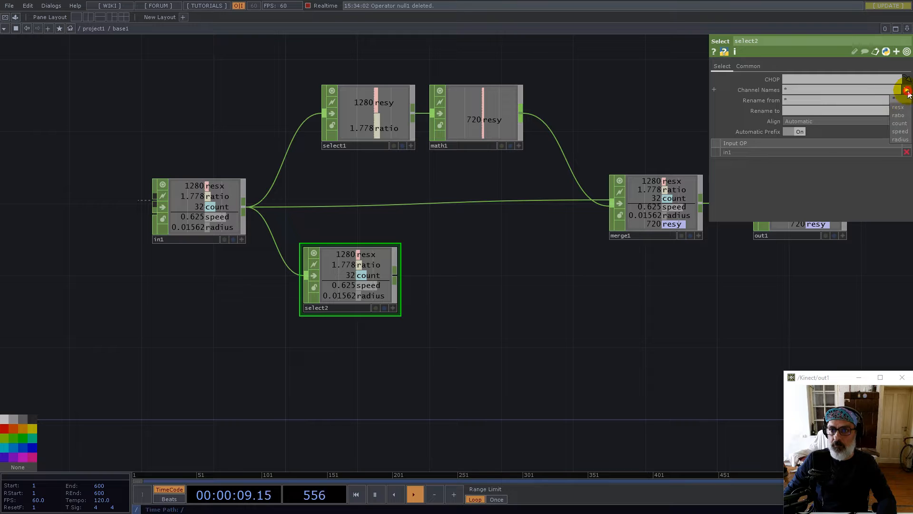
pyautogui.click(900, 124)
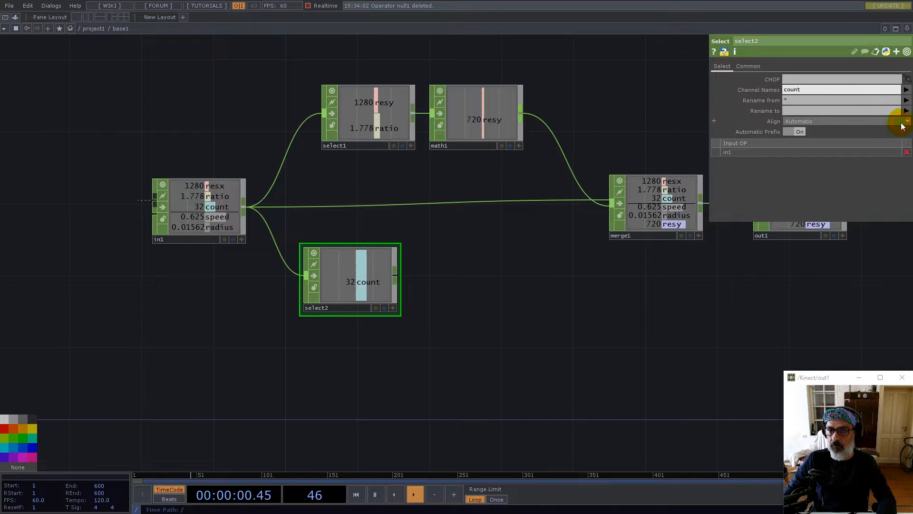
pyautogui.click(804, 111)
pyautogui.write('map')
pyautogui.press('Return')
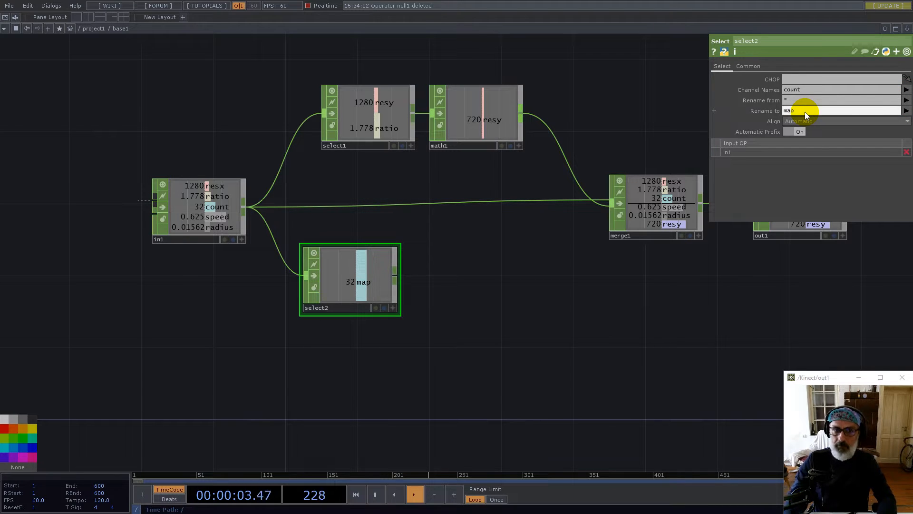
# Add math2 taking the rounded-up square root of map (6) and wire it into merge1
pyautogui.rightClick(398, 275)
pyautogui.write('mat')
pyautogui.click(408, 205)
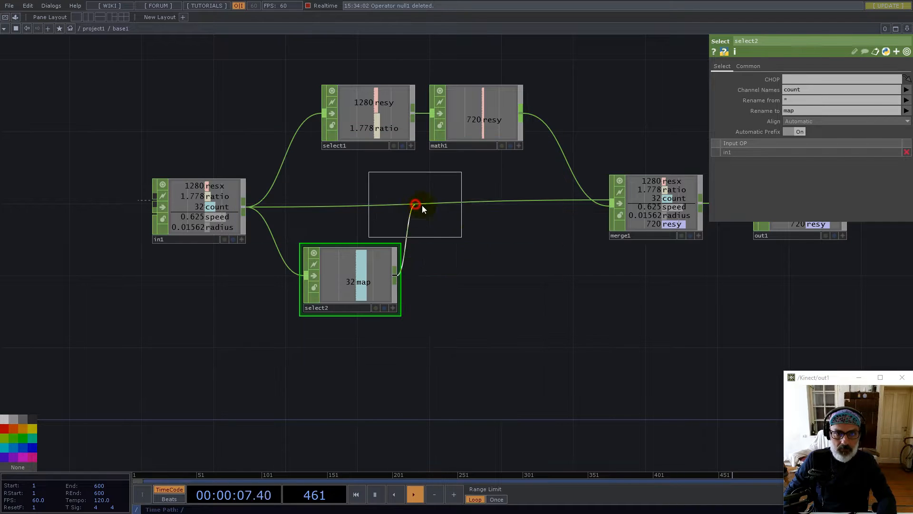
pyautogui.click(473, 279)
pyautogui.click(798, 78)
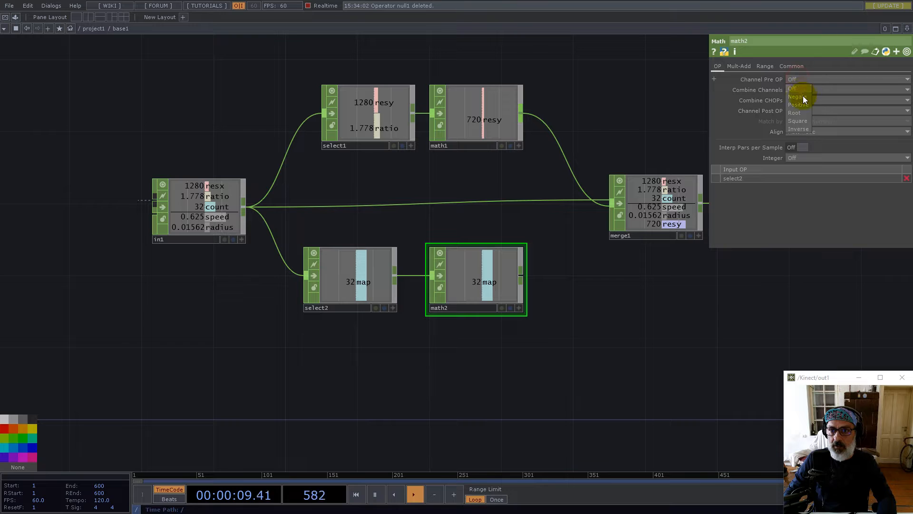
pyautogui.click(800, 114)
pyautogui.click(801, 157)
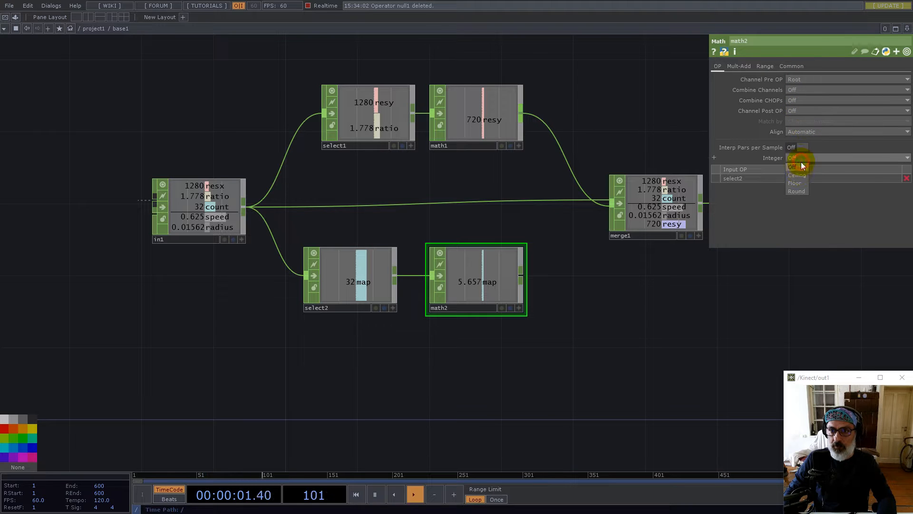
pyautogui.moveTo(523, 276); pyautogui.dragTo(612, 203)
pyautogui.moveTo(563, 358); pyautogui.dragTo(583, 285)
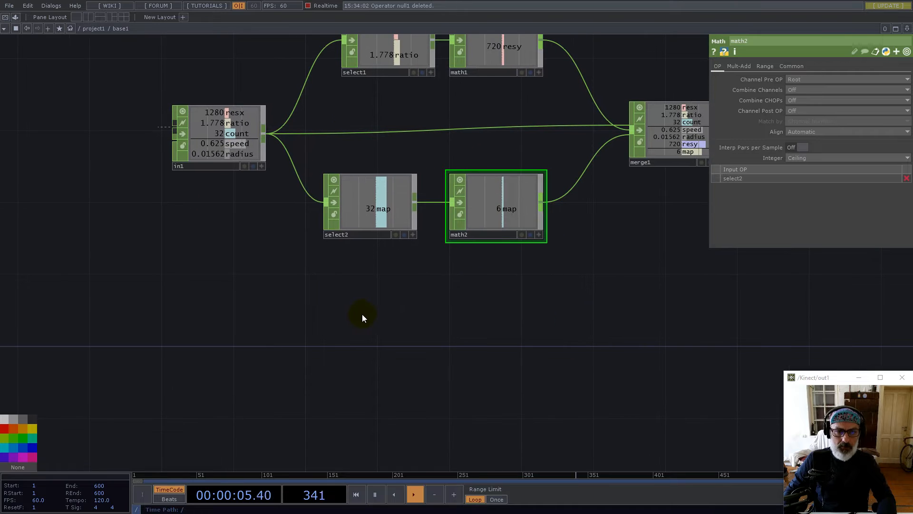
pyautogui.press('Tab')
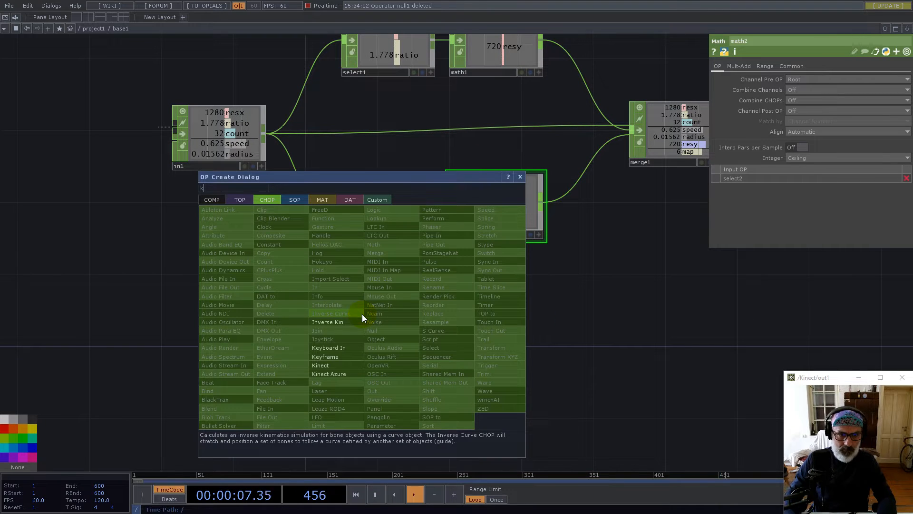
# Add keyboardin1 feeding rename1 that renames its channel to reset, and wire it into merge1
pyautogui.click(352, 341)
pyautogui.click(374, 312)
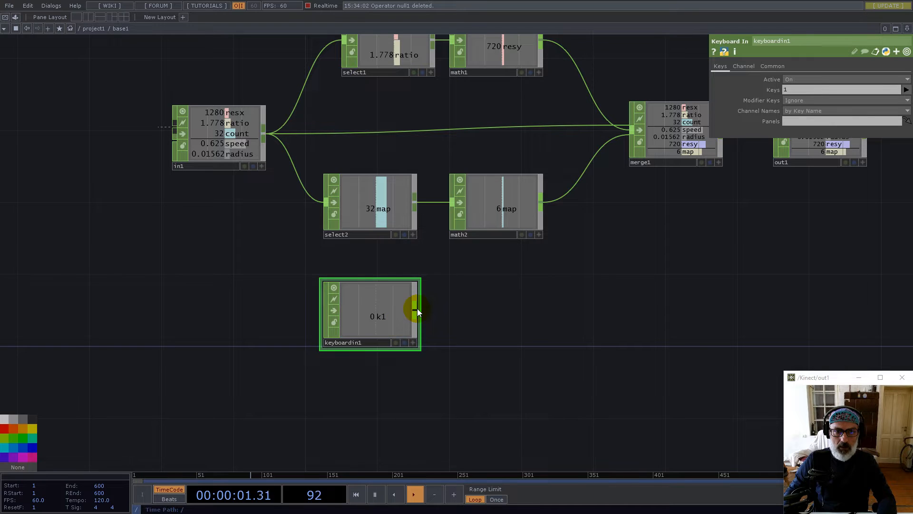
pyautogui.rightClick(417, 308)
pyautogui.write('re')
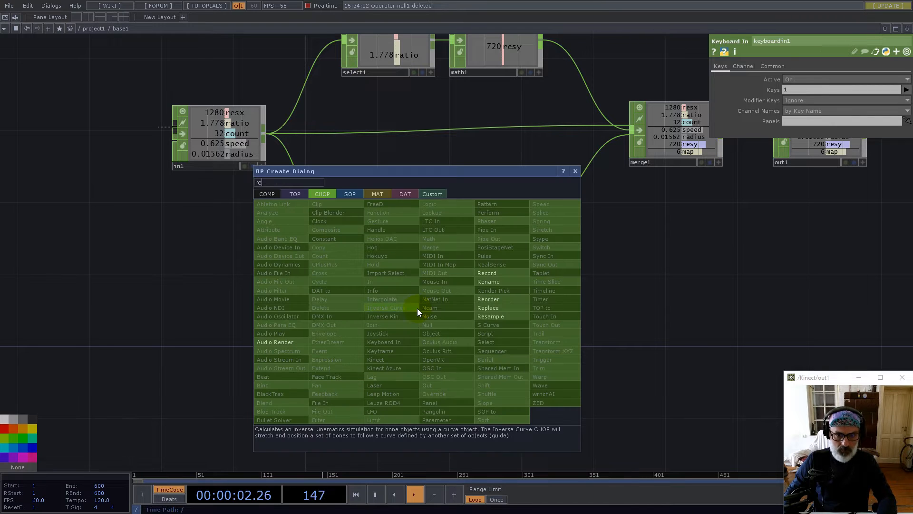
pyautogui.click(490, 308)
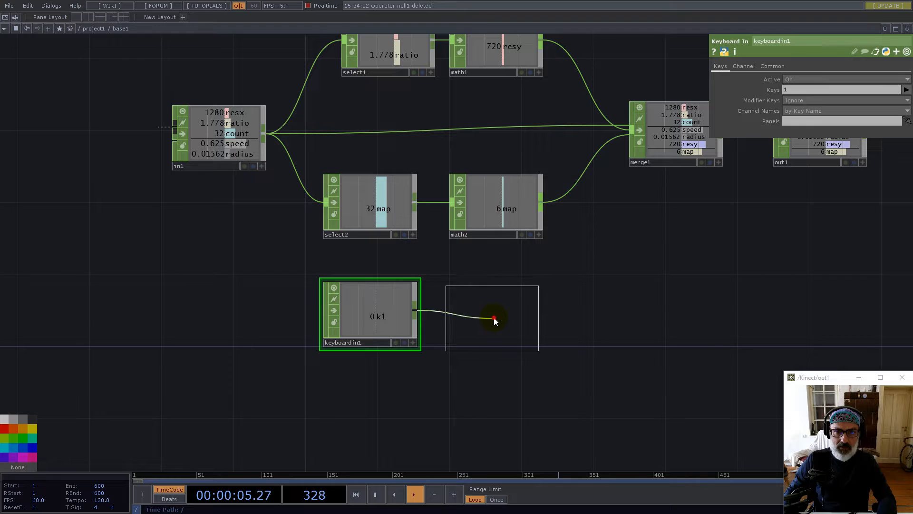
pyautogui.click(494, 318)
pyautogui.click(796, 89)
pyautogui.write('reset')
pyautogui.press('Return')
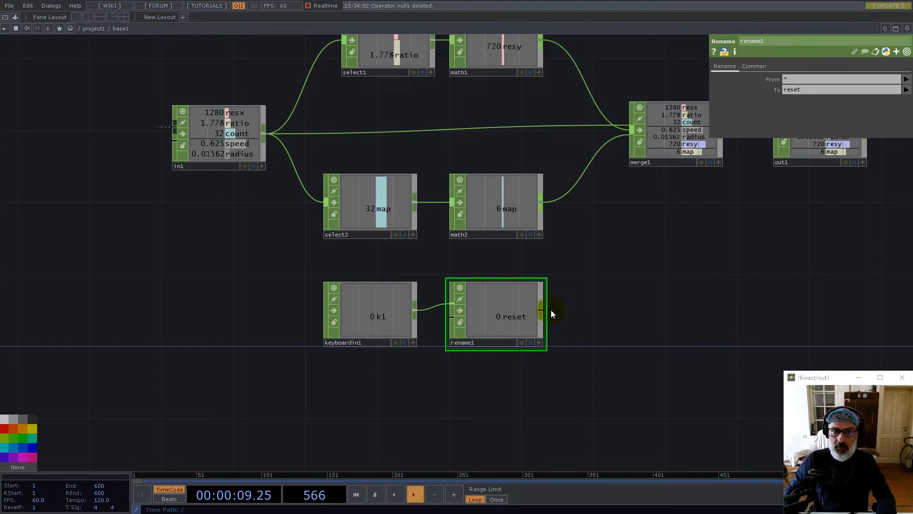
pyautogui.click(628, 141)
pyautogui.scroll(-5, 668, 229)
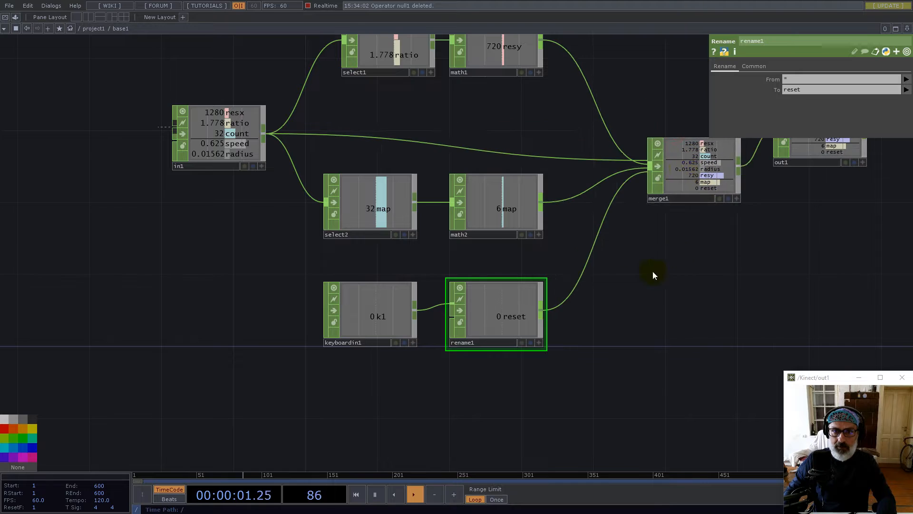
pyautogui.scroll(-3, 514, 257)
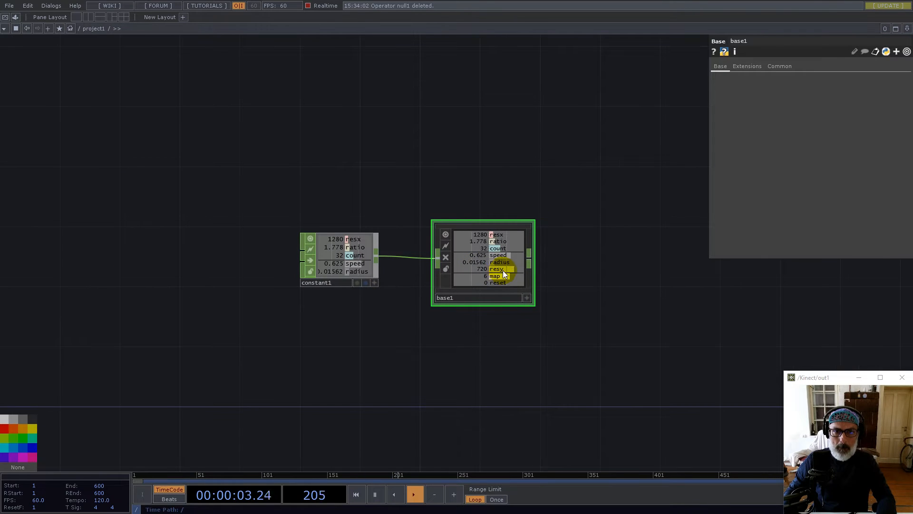
# Place a Noise TOP, noise1, below base1
pyautogui.moveTo(512, 381); pyautogui.dragTo(524, 312)
pyautogui.doubleClick(475, 316)
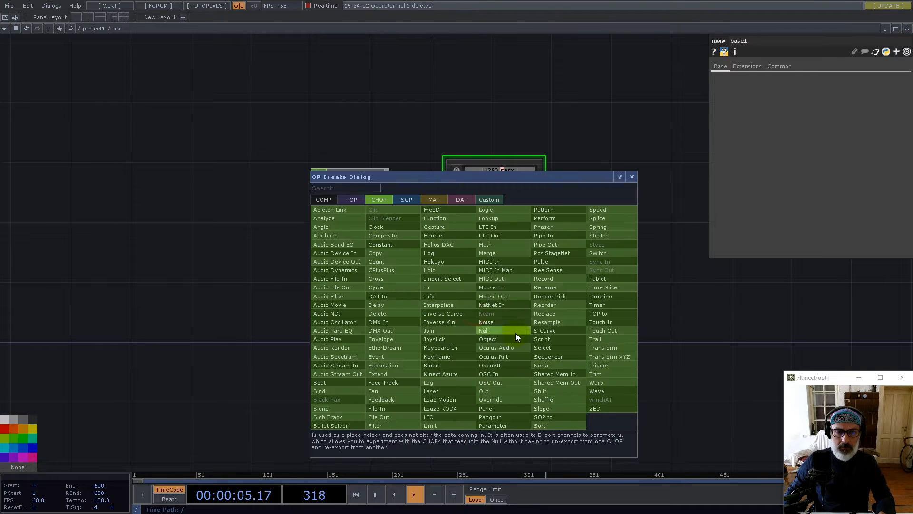
pyautogui.click(351, 200)
pyautogui.write('n')
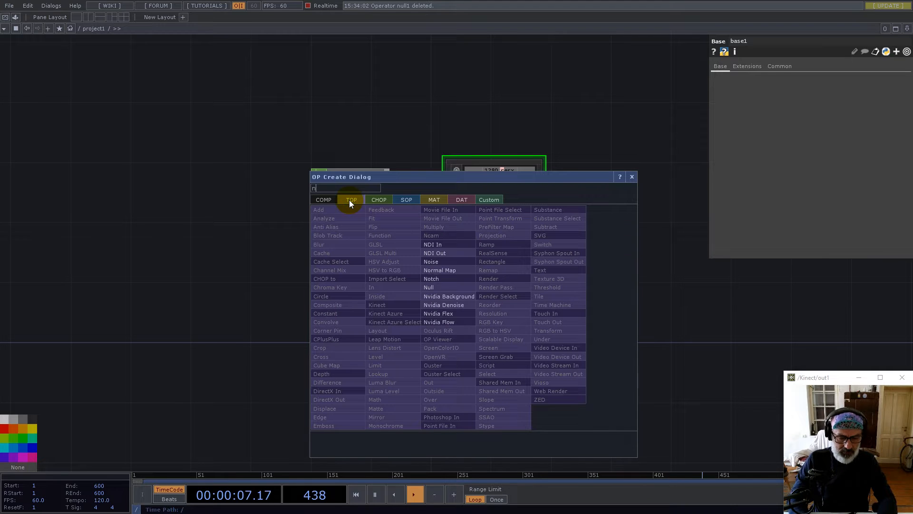
pyautogui.click(441, 260)
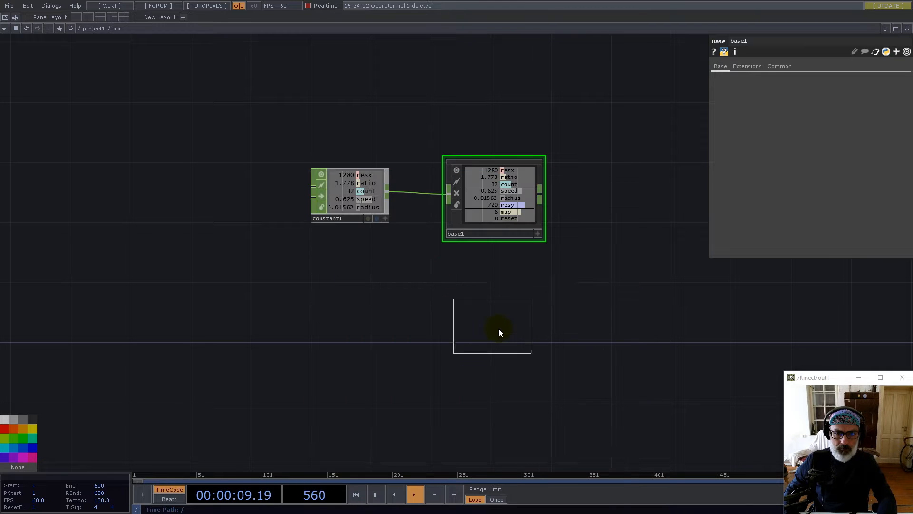
pyautogui.click(498, 328)
# Set noise1's pixel format to 32-bit float (RG) and turn Monochrome off
pyautogui.click(803, 66)
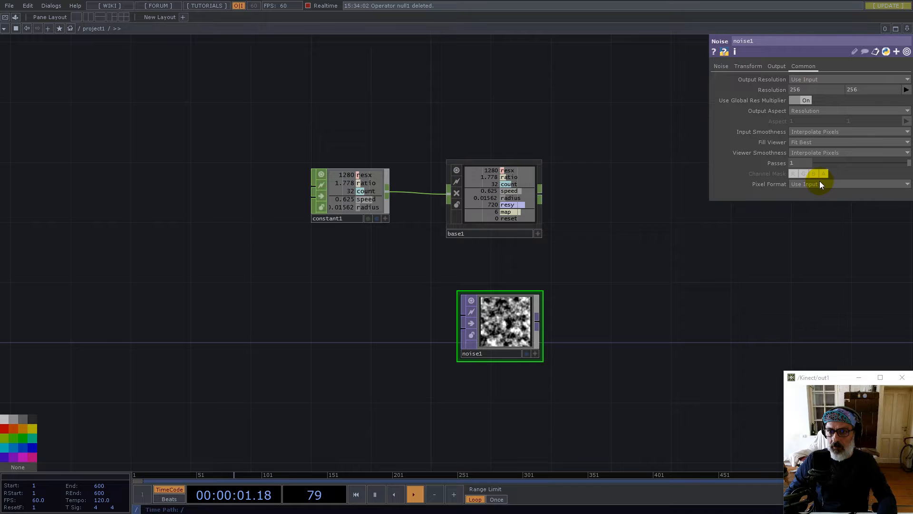
pyautogui.click(818, 183)
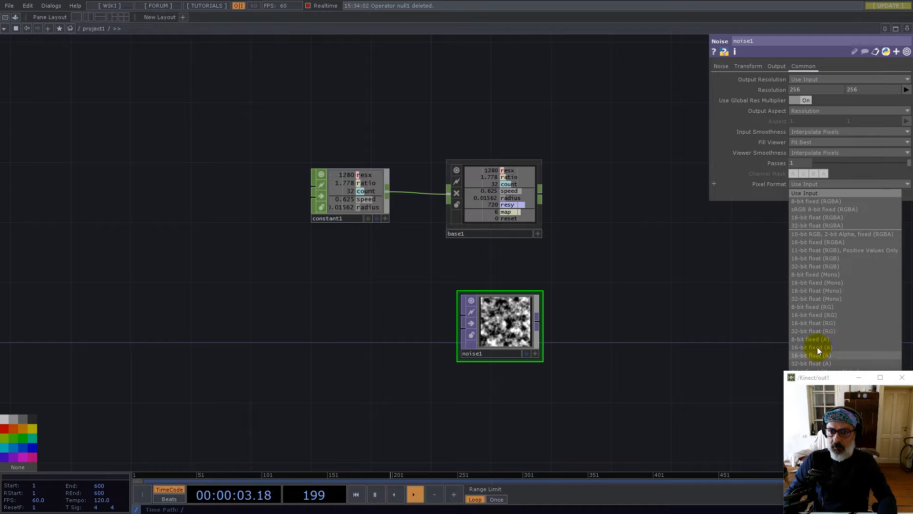
pyautogui.click(825, 331)
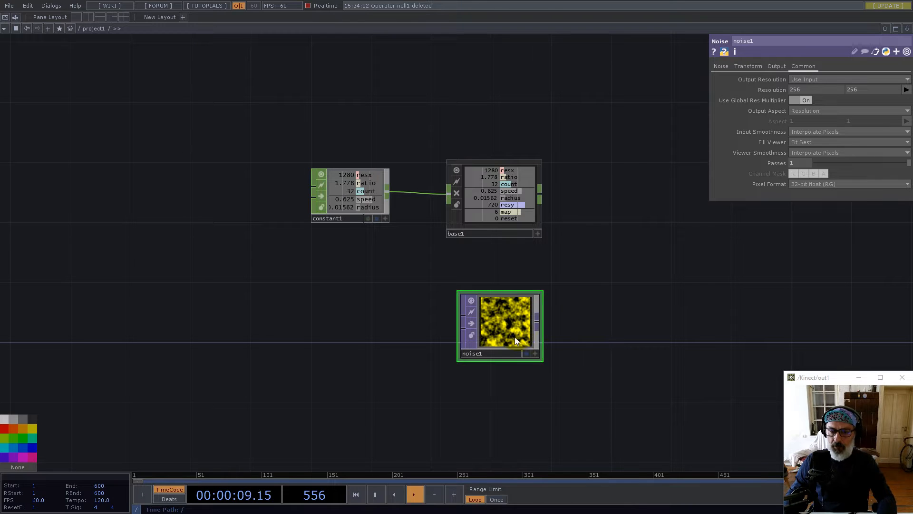
pyautogui.click(721, 66)
pyautogui.click(803, 184)
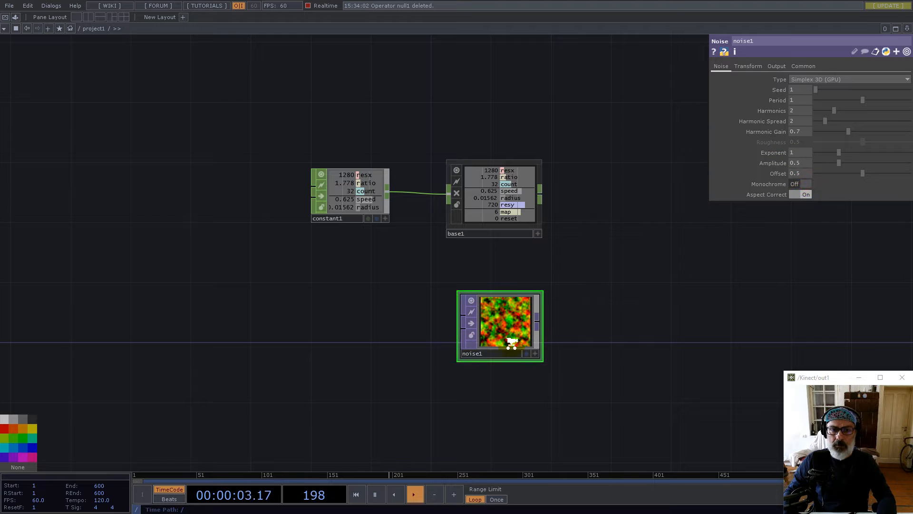
pyautogui.scroll(5, 511, 342)
pyautogui.scroll(-4, 494, 316)
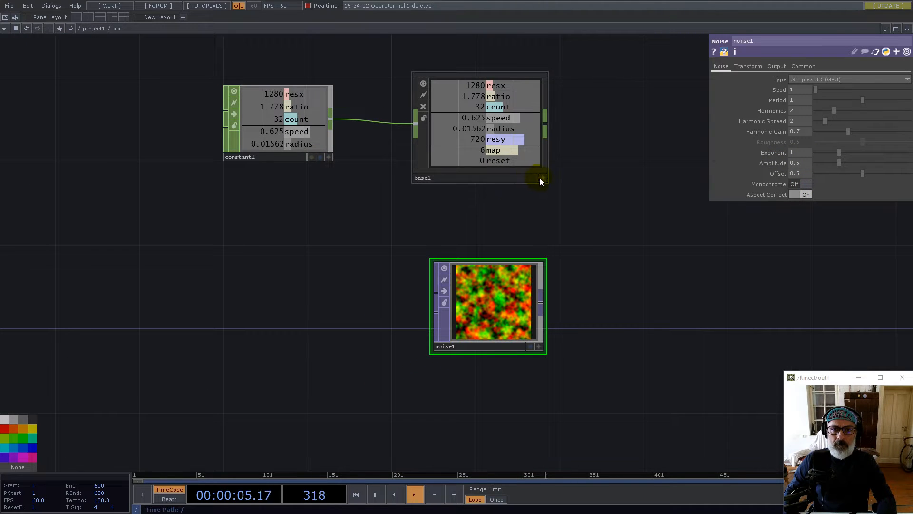
# Link noise1's resolution to base1's map value (6×6) and set input and viewer smoothness to Nearest Pixel
pyautogui.click(541, 179)
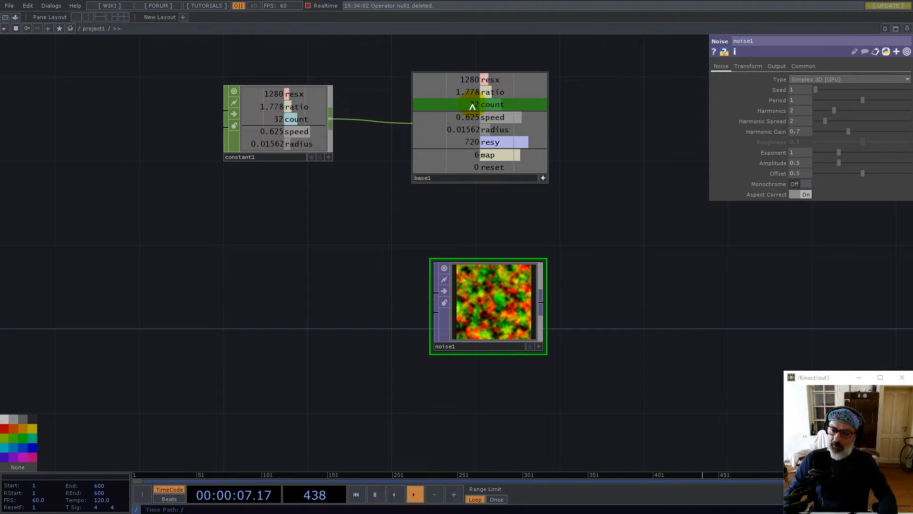
pyautogui.moveTo(488, 155); pyautogui.dragTo(800, 89)
pyautogui.click(817, 132)
pyautogui.click(813, 141)
pyautogui.click(817, 151)
pyautogui.click(818, 162)
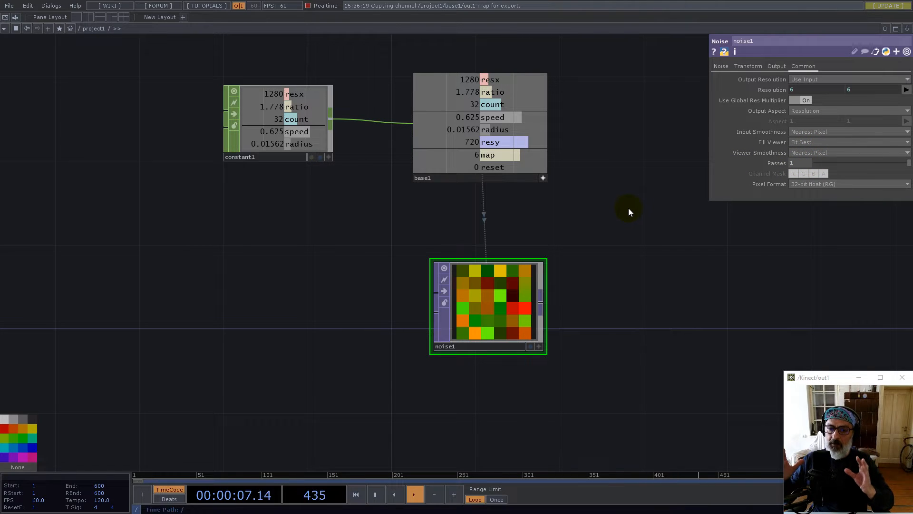
# Move noise1 down and to the left and pan the network view left
pyautogui.click(722, 68)
pyautogui.moveTo(498, 305); pyautogui.dragTo(456, 325)
pyautogui.moveTo(596, 287); pyautogui.dragTo(492, 284)
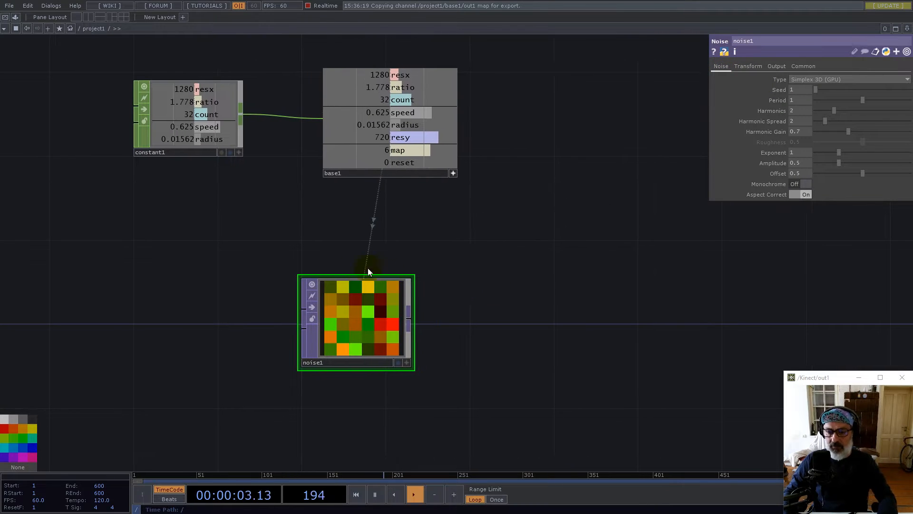
pyautogui.scroll(-3, 343, 266)
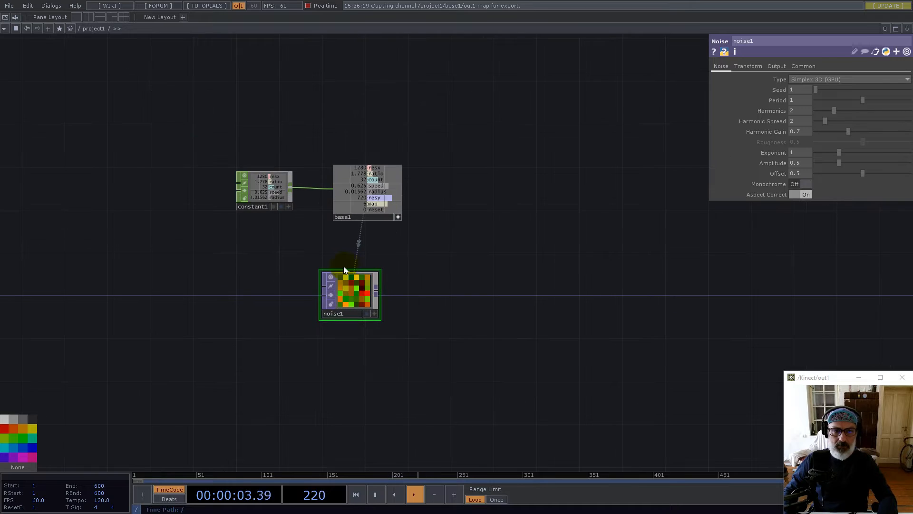
# Add a pointRepack component from the Palette's point cloud section and duplicate it as pointRepack1
pyautogui.click(17, 17)
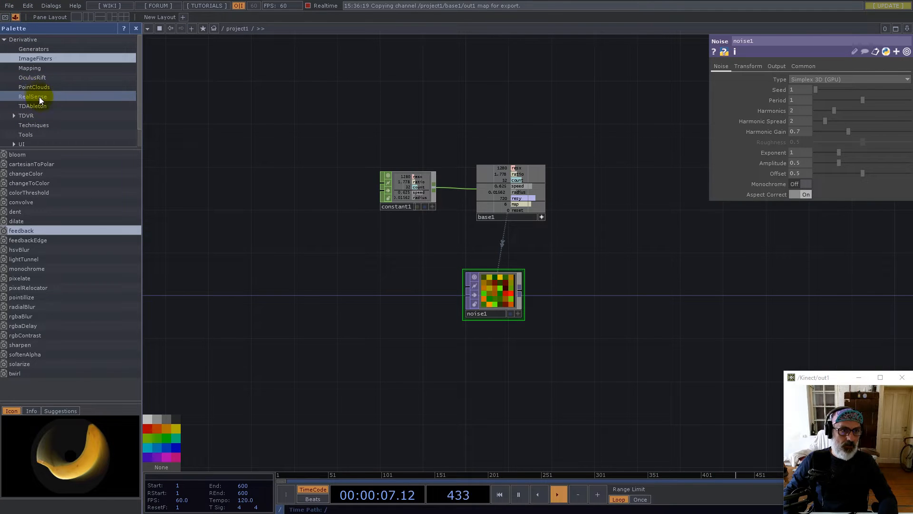
pyautogui.click(36, 87)
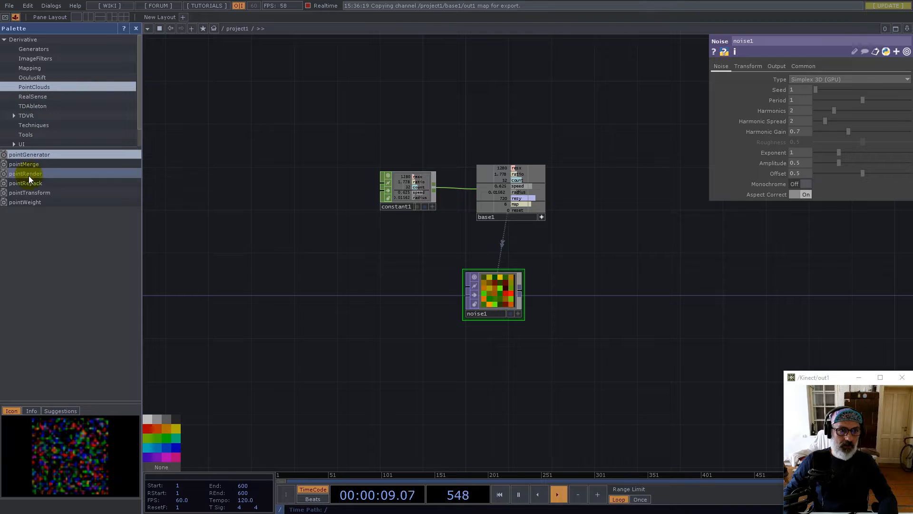
pyautogui.moveTo(29, 184); pyautogui.dragTo(550, 320)
pyautogui.scroll(5, 586, 261)
pyautogui.hotkey('ctrl', 'c')
pyautogui.hotkey('ctrl', 'v')
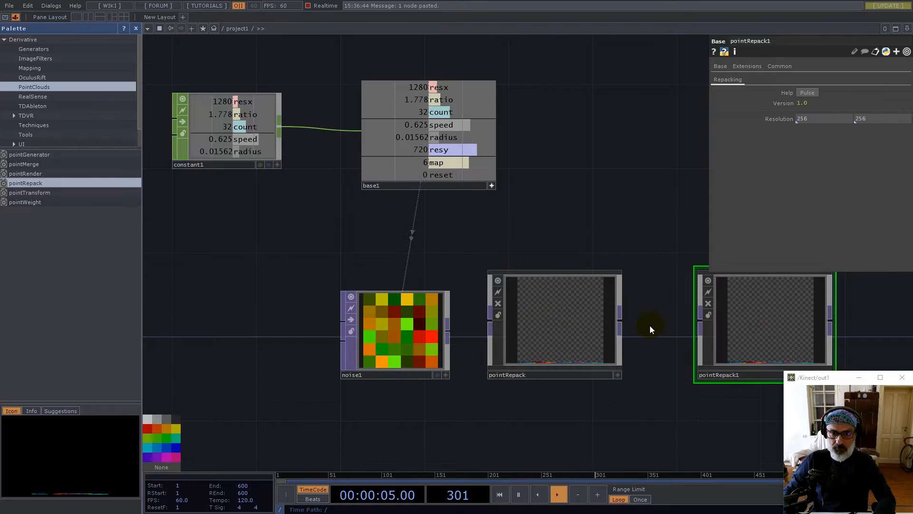
# Wire pointRepack into pointRepack1 and set pointRepack's resolution to base1's count by 1
pyautogui.moveTo(619, 322); pyautogui.dragTo(699, 324)
pyautogui.moveTo(564, 321); pyautogui.dragTo(600, 323)
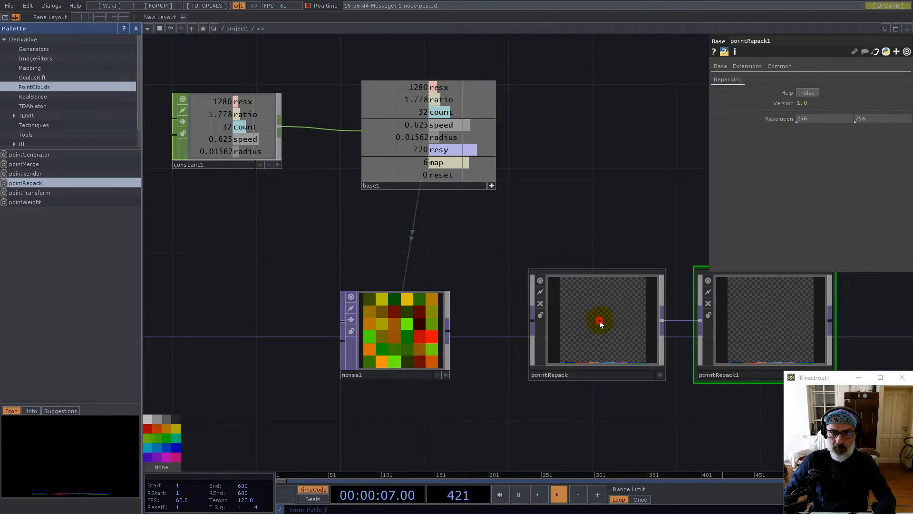
pyautogui.click(599, 323)
pyautogui.moveTo(439, 113); pyautogui.dragTo(822, 121)
pyautogui.click(710, 119)
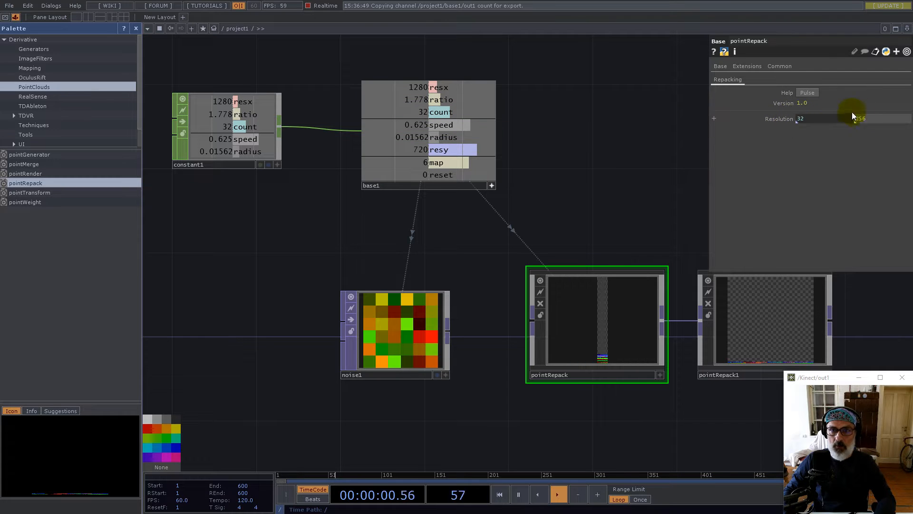
pyautogui.write('1')
pyautogui.click(620, 130)
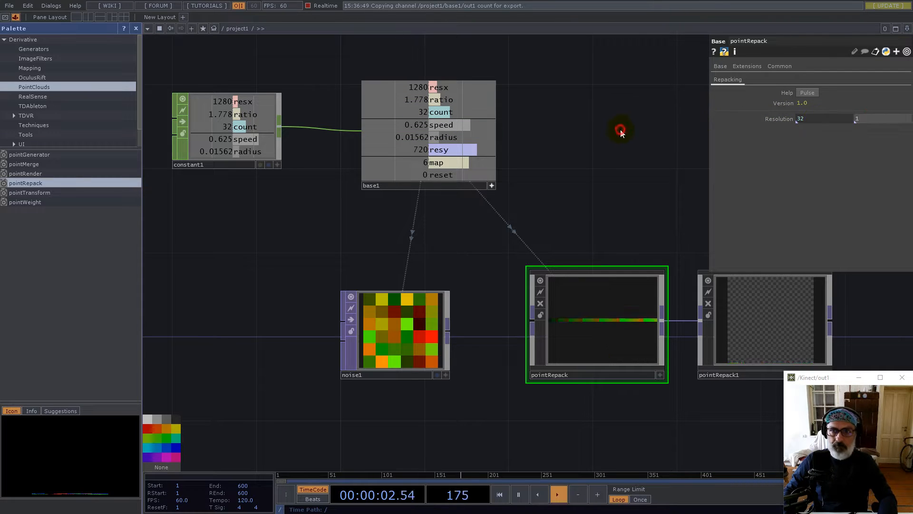
# Feed noise1 into pointRepack and make pointRepack1's resolution reference base1's map value
pyautogui.moveTo(448, 333); pyautogui.dragTo(546, 330)
pyautogui.moveTo(622, 220); pyautogui.dragTo(509, 230)
pyautogui.click(591, 327)
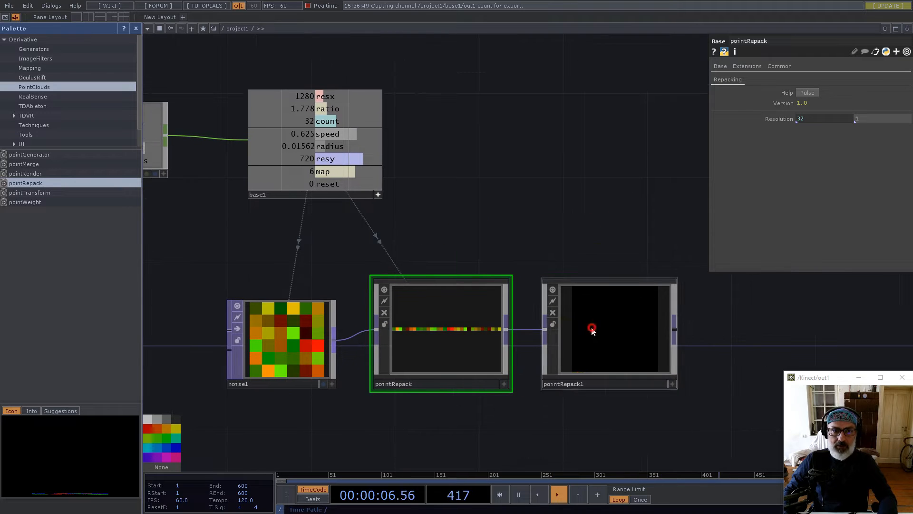
pyautogui.moveTo(329, 171); pyautogui.dragTo(793, 119)
pyautogui.click(794, 120)
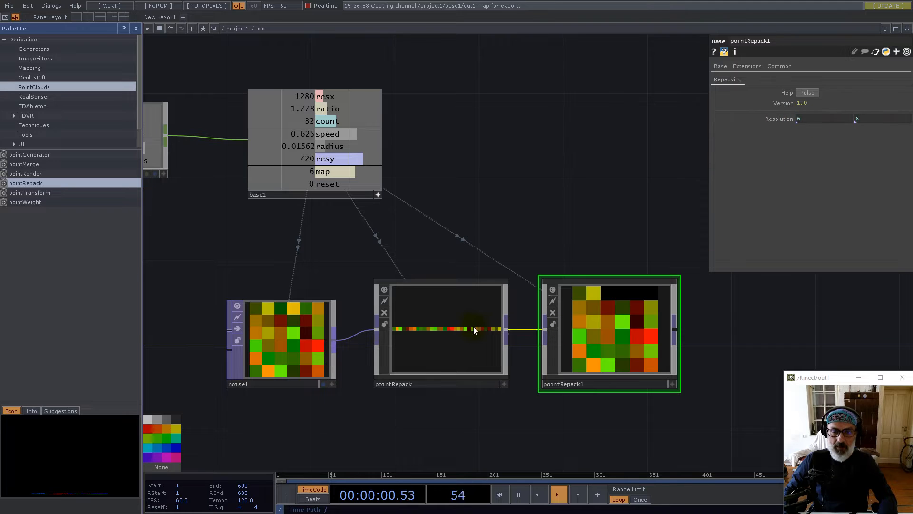
# Colour both pointRepack nodes dark and hide the Palette
pyautogui.moveTo(453, 244); pyautogui.dragTo(576, 304, button='right')
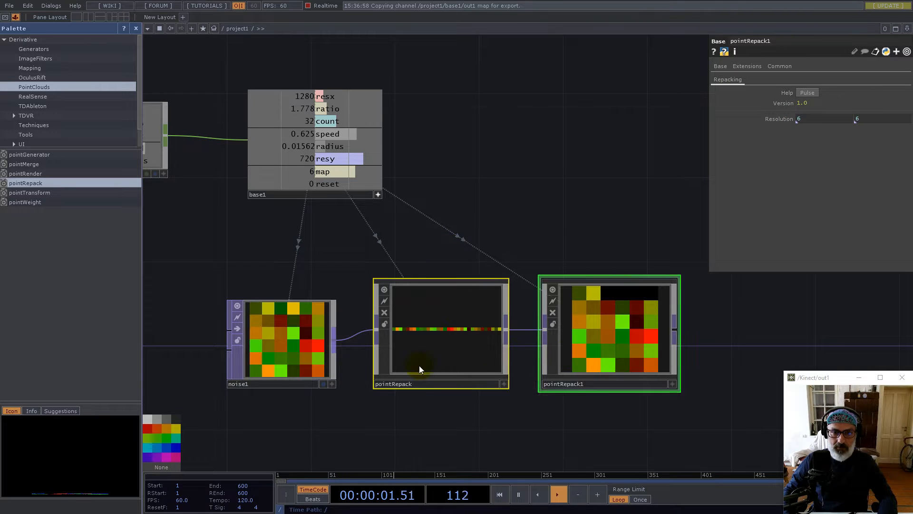
pyautogui.click(176, 419)
pyautogui.click(136, 29)
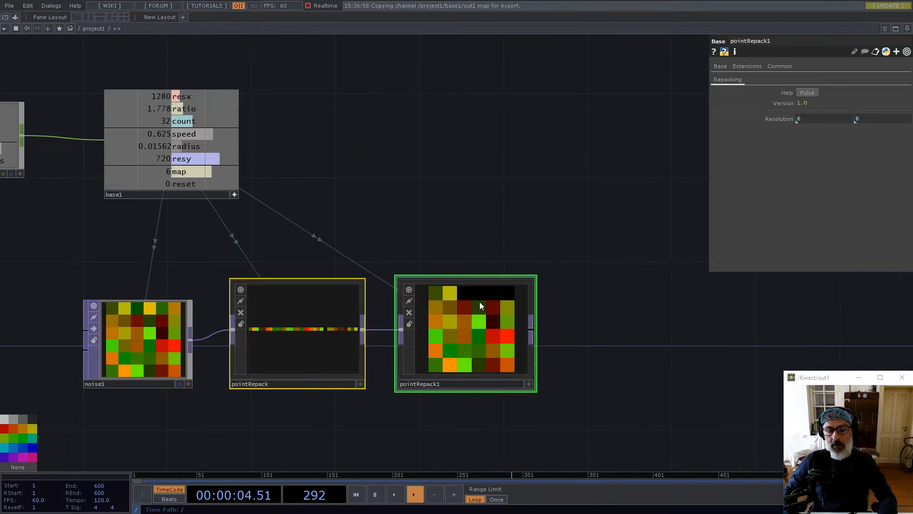
# Move pointRepack1 beside pointRepack and shift noise1 further left
pyautogui.click(456, 339)
pyautogui.moveTo(469, 333); pyautogui.dragTo(419, 333)
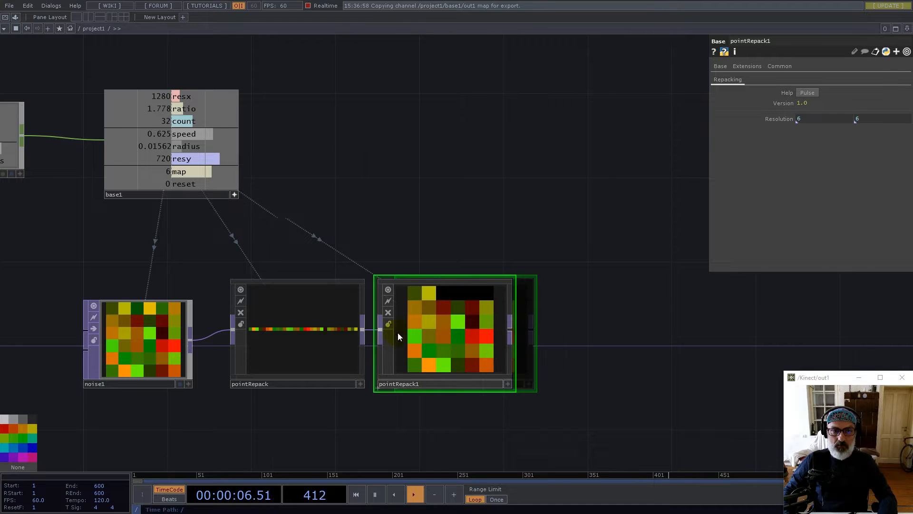
pyautogui.moveTo(159, 344); pyautogui.dragTo(77, 342)
pyautogui.moveTo(502, 195); pyautogui.dragTo(417, 182)
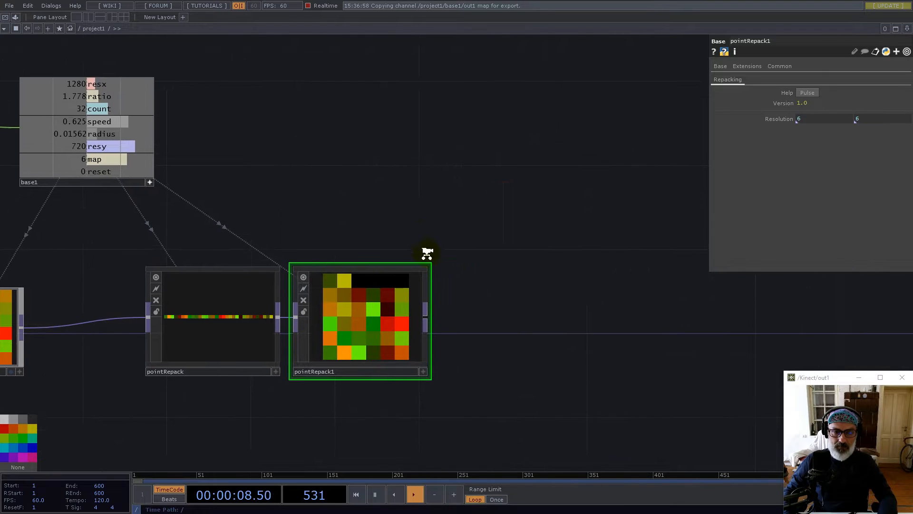
pyautogui.scroll(-3, 427, 255)
pyautogui.scroll(3, 383, 292)
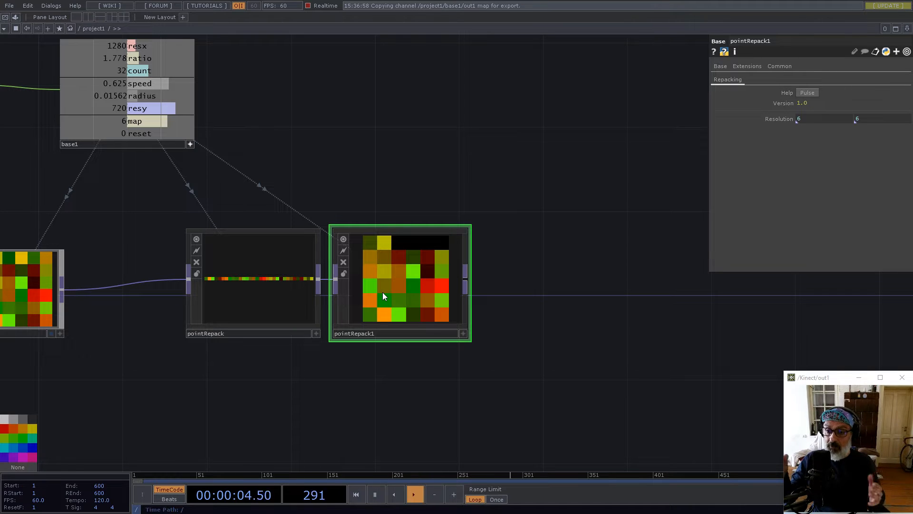
# Add a Feedback TOP after pointRepack1 with Nearest Pixel smoothness
pyautogui.click(469, 278)
pyautogui.write('fee')
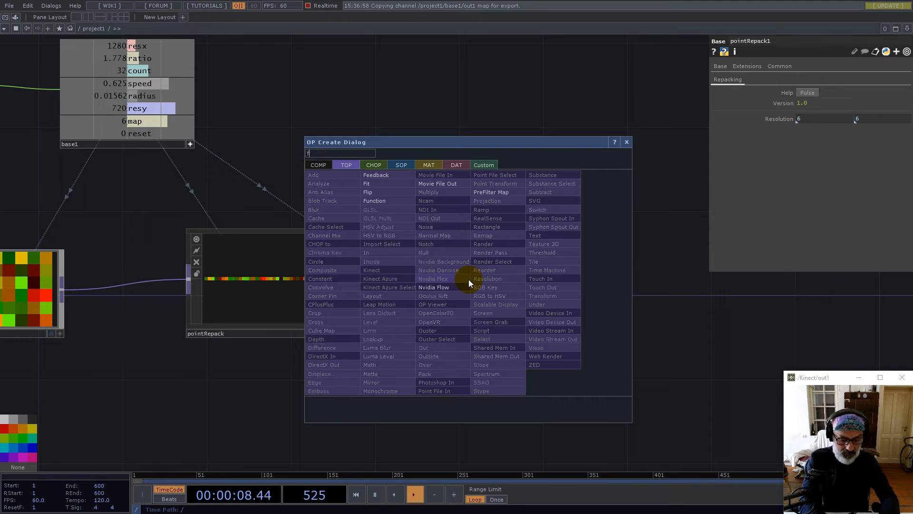
pyautogui.click(378, 176)
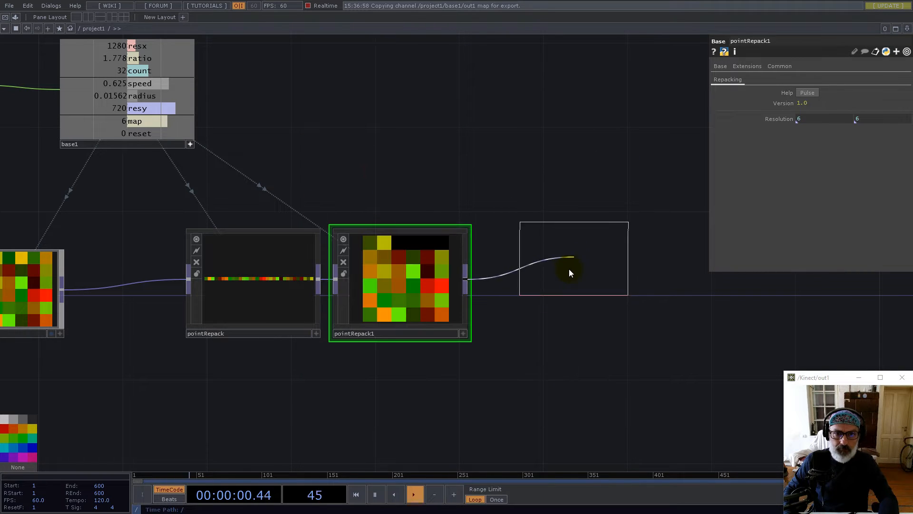
pyautogui.click(563, 285)
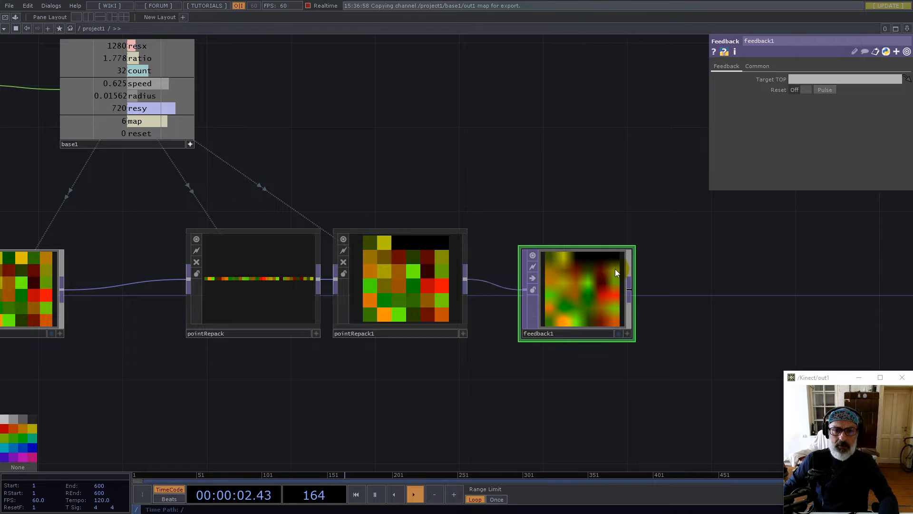
pyautogui.click(756, 66)
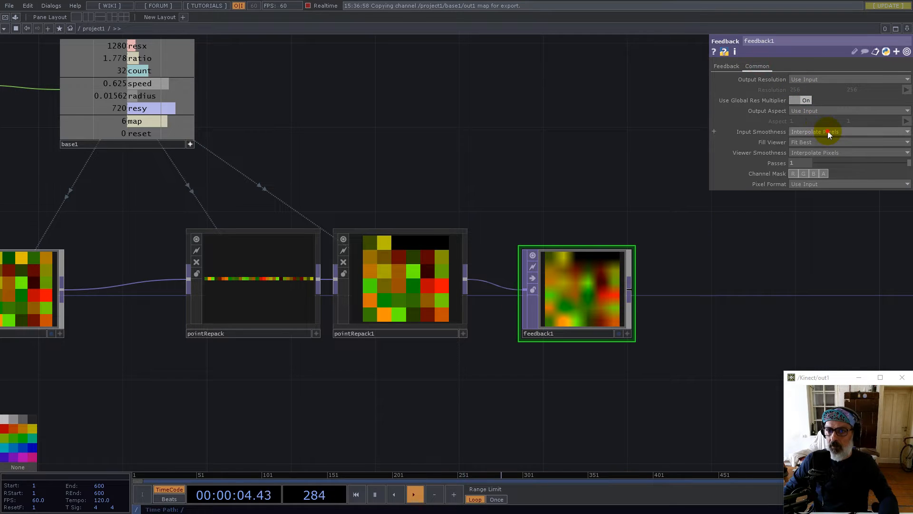
pyautogui.click(828, 153)
pyautogui.click(826, 160)
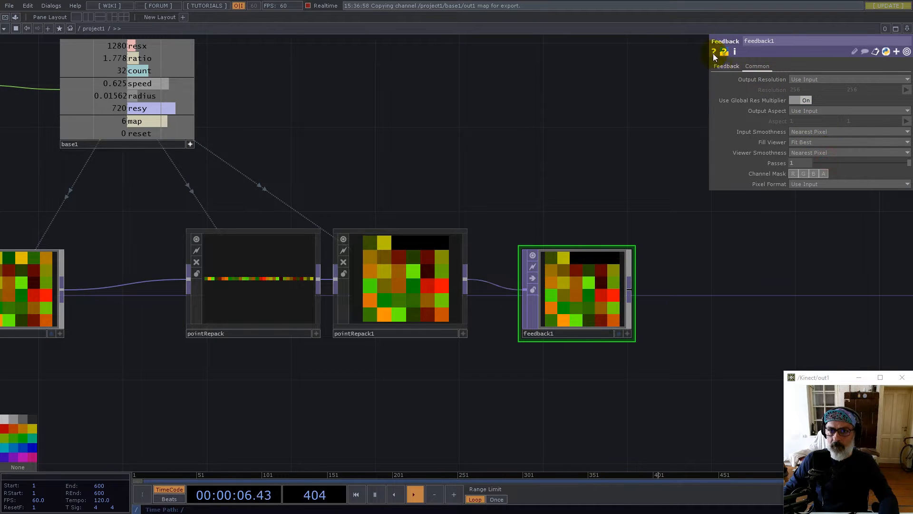
# Link feedback1's Reset to base1's reset channel and nudge the node up
pyautogui.click(722, 74)
pyautogui.moveTo(138, 133); pyautogui.dragTo(817, 90)
pyautogui.click(825, 98)
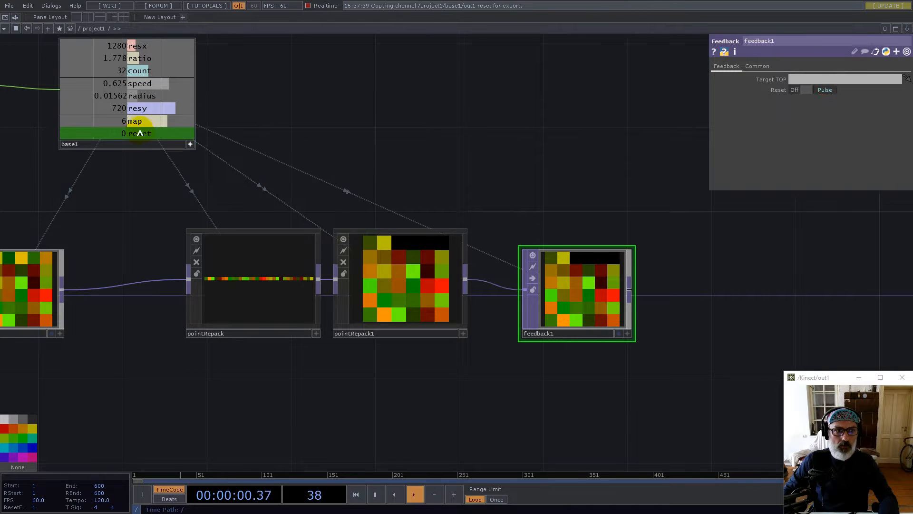
pyautogui.moveTo(725, 92); pyautogui.dragTo(806, 91)
pyautogui.click(808, 93)
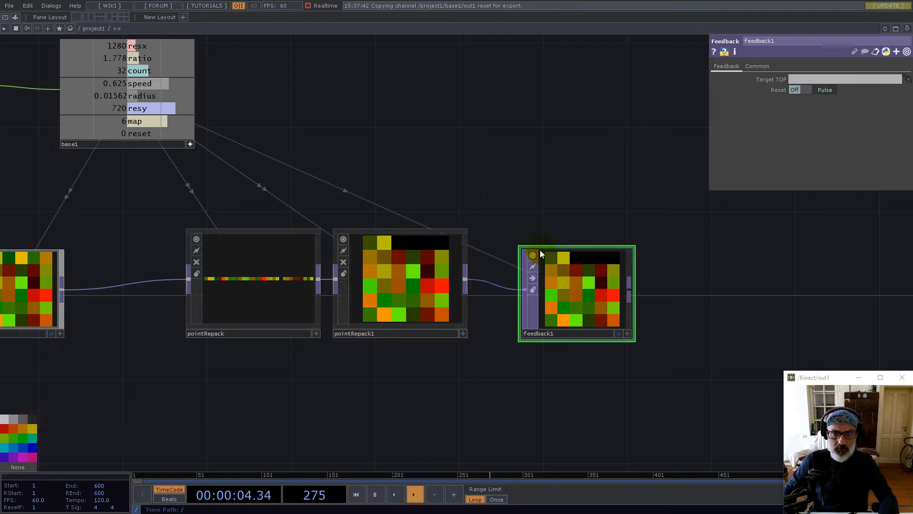
pyautogui.moveTo(581, 291); pyautogui.dragTo(582, 269)
pyautogui.scroll(-3, 535, 261)
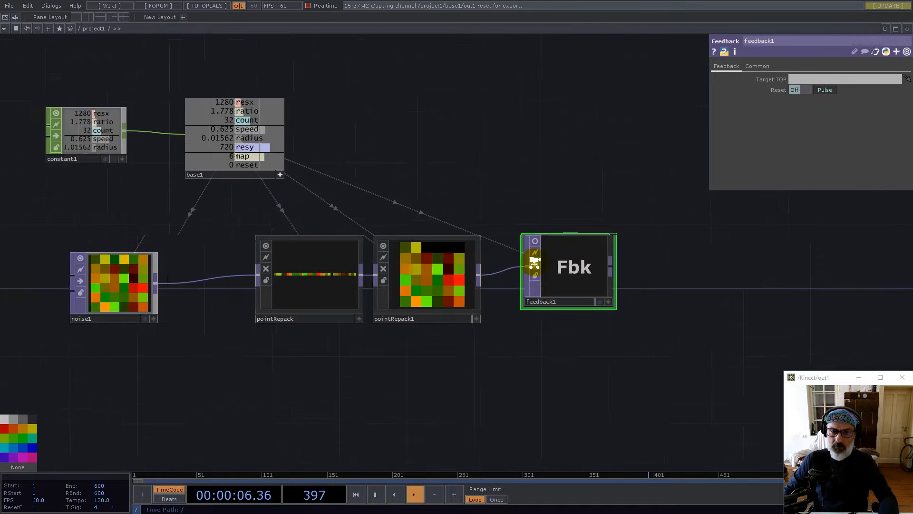
# Add an Add TOP (add1) to the right of feedback1
pyautogui.rightClick(584, 264)
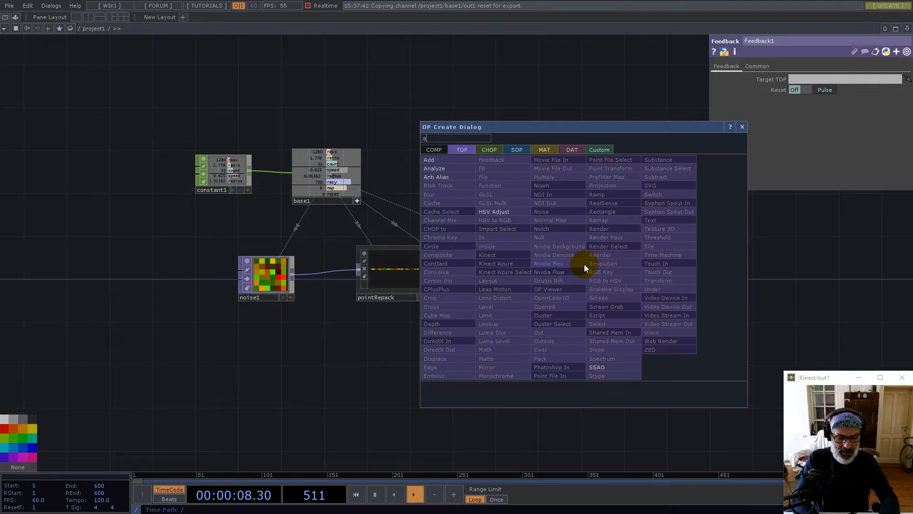
pyautogui.write('ad')
pyautogui.click(435, 163)
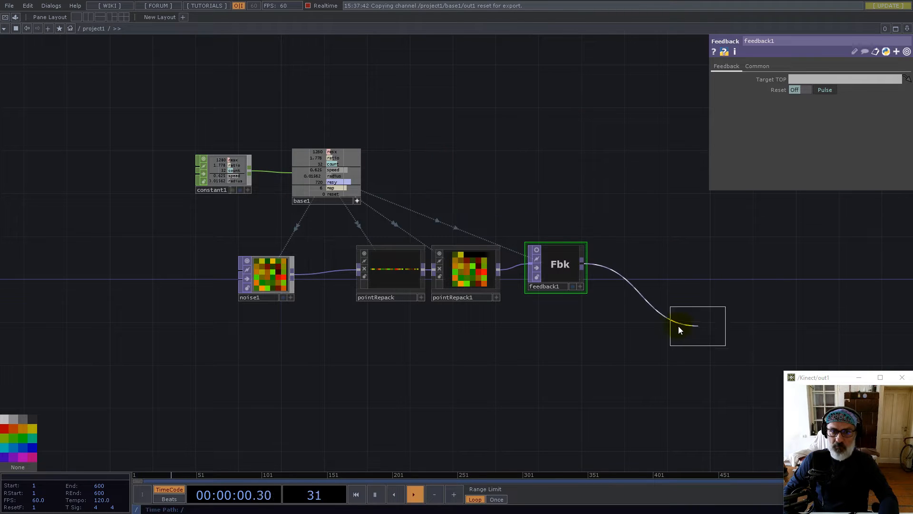
pyautogui.click(661, 319)
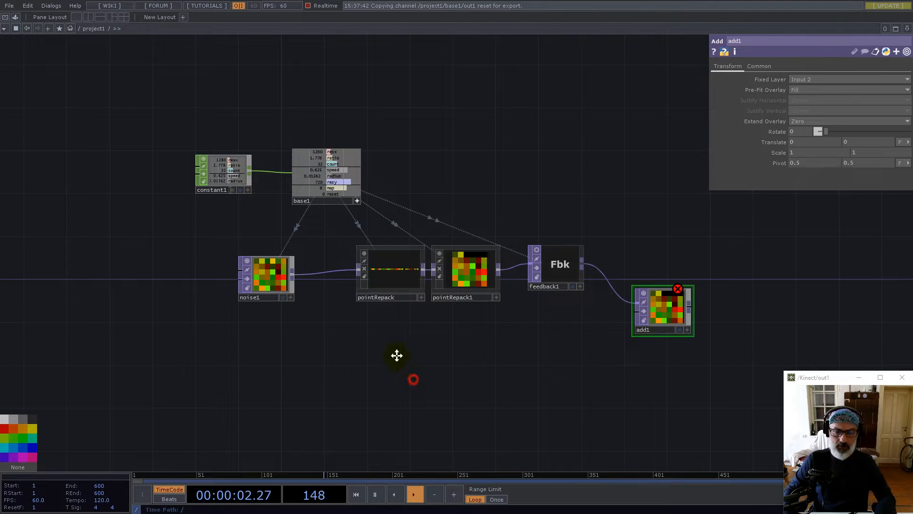
# Duplicate noise1 as noise2, placed below pointRepack
pyautogui.moveTo(398, 356); pyautogui.dragTo(379, 332)
pyautogui.click(255, 259)
pyautogui.hotkey('ctrl', 'c')
pyautogui.hotkey('ctrl', 'v')
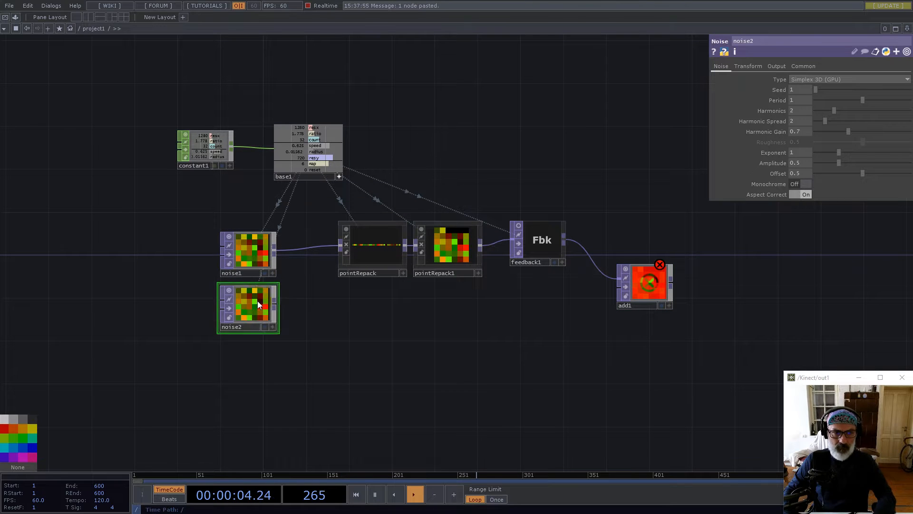
pyautogui.click(395, 355)
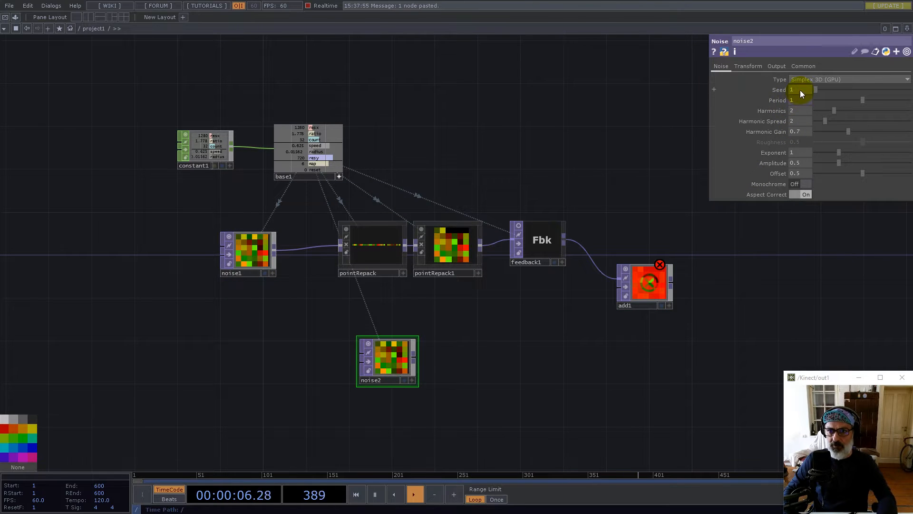
# Give noise2 seed 2, offset 0 and amplitude 1, and move it lower left
pyautogui.write('2')
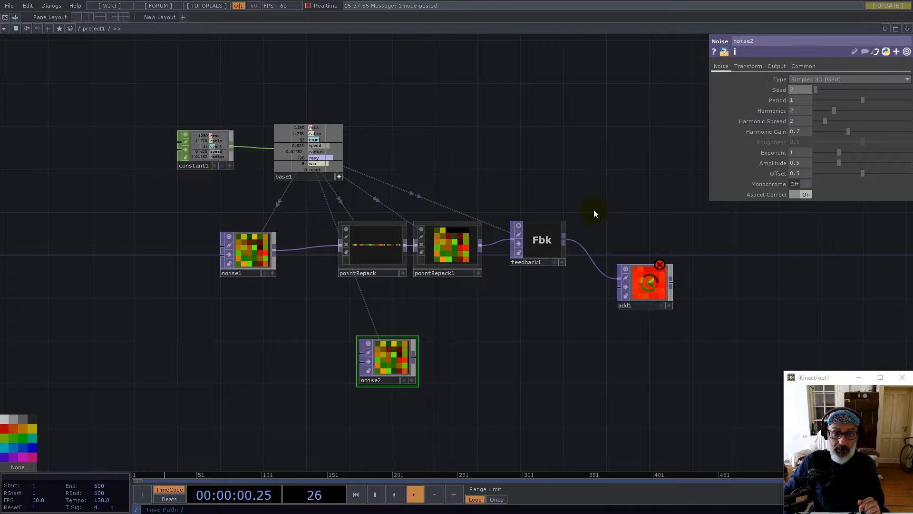
pyautogui.moveTo(851, 176); pyautogui.dragTo(738, 162)
pyautogui.write('1')
pyautogui.press('Return')
pyautogui.moveTo(406, 361); pyautogui.dragTo(375, 375)
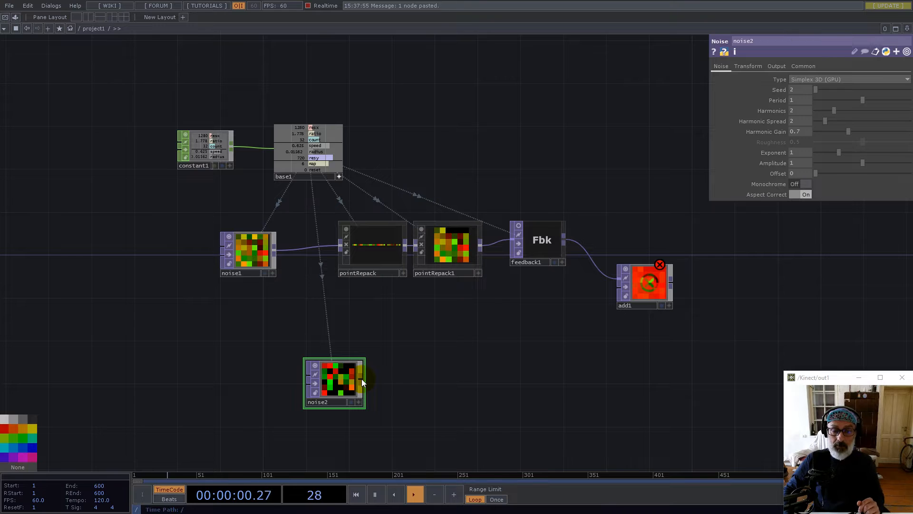
pyautogui.click(361, 379)
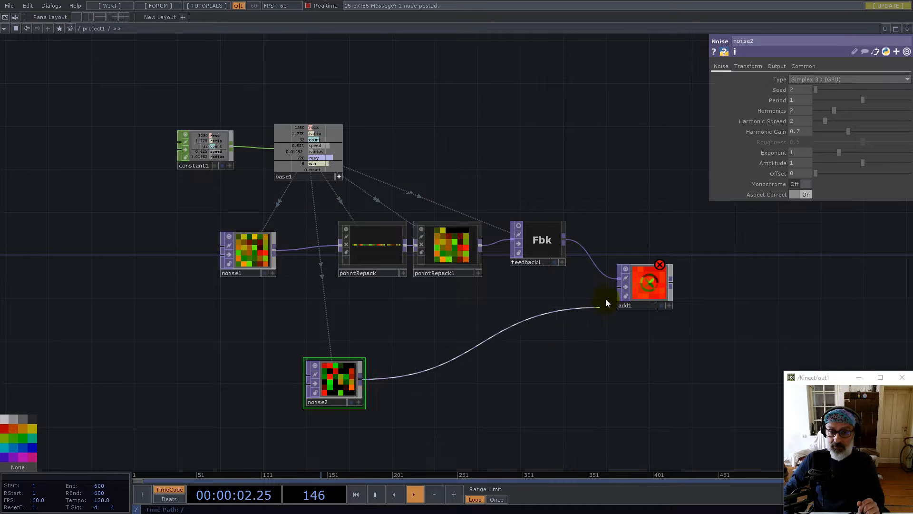
# Set feedback1's Target TOP to add1 and wire noise2 into add1's second input
pyautogui.click(541, 347)
pyautogui.click(535, 243)
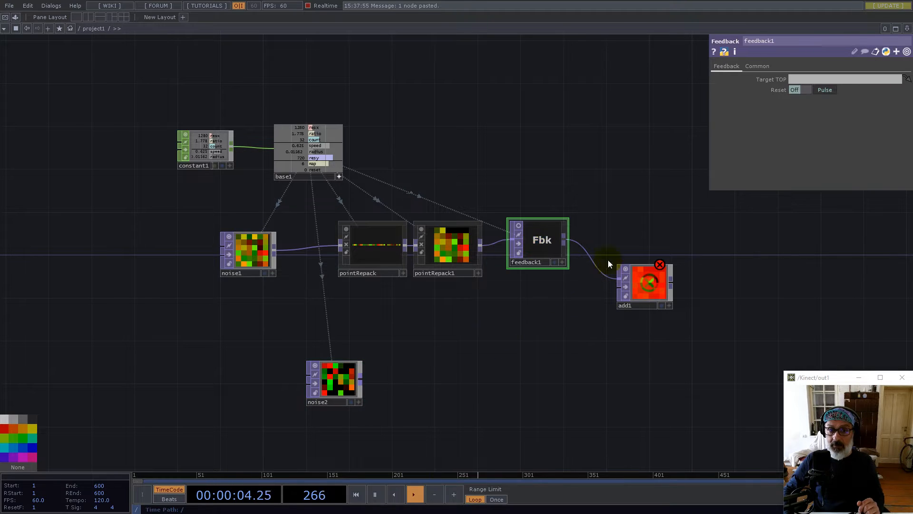
pyautogui.moveTo(747, 258); pyautogui.dragTo(825, 77)
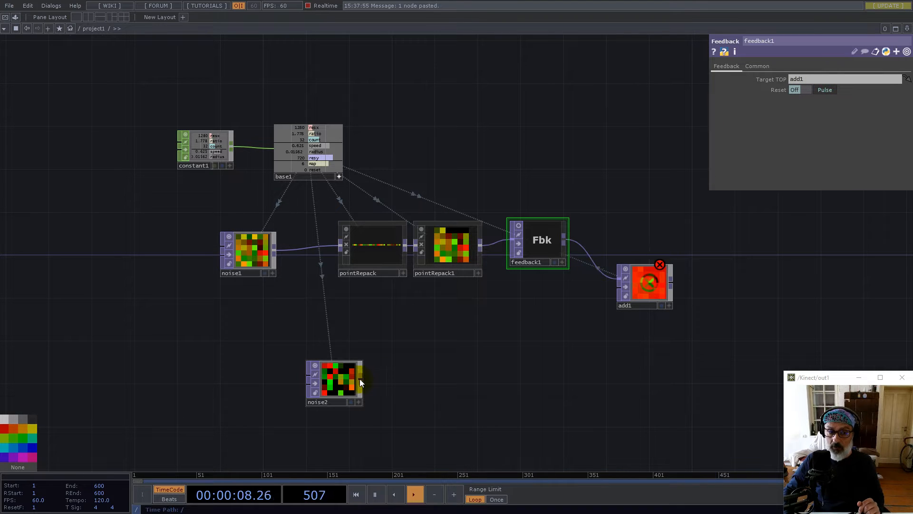
pyautogui.moveTo(359, 379); pyautogui.dragTo(618, 293)
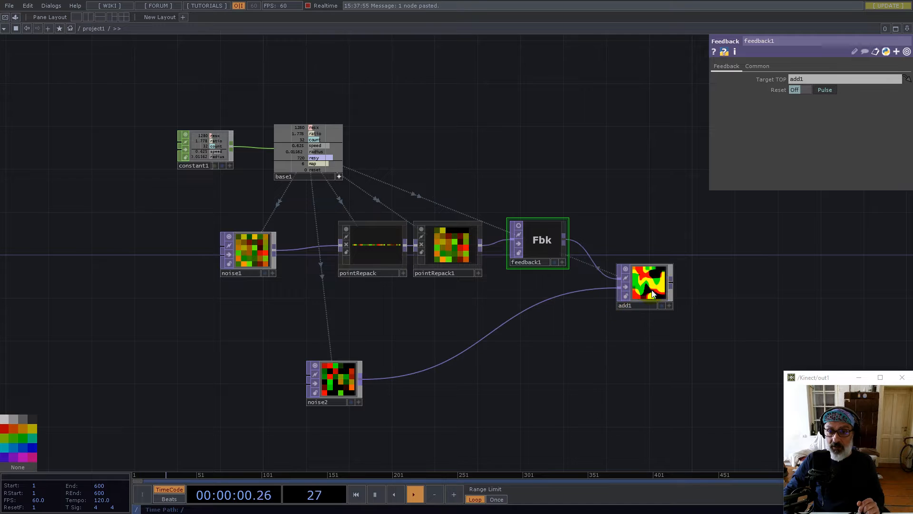
pyautogui.scroll(5, 661, 290)
pyautogui.scroll(-5, 623, 288)
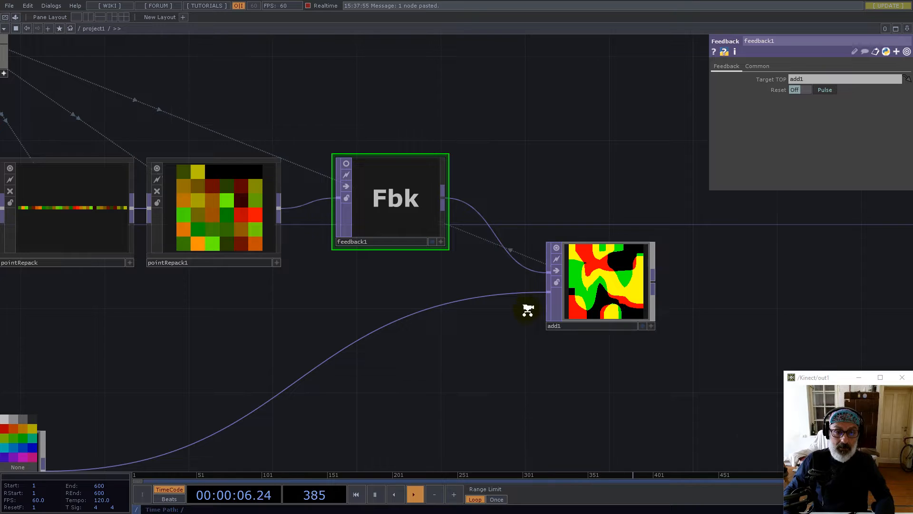
pyautogui.scroll(-5, 526, 307)
pyautogui.scroll(5, 330, 370)
pyautogui.scroll(-4, 330, 370)
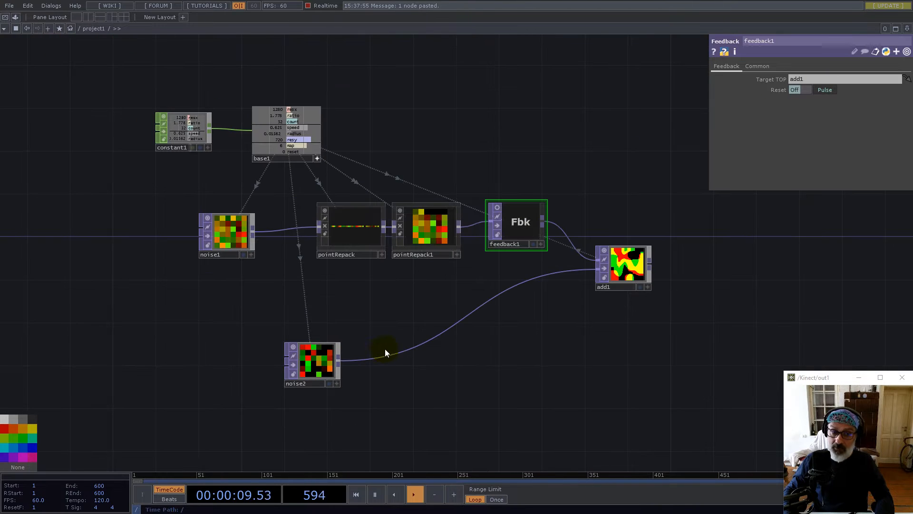
# Insert a Math TOP (math1) on the wire from noise2 to add1
pyautogui.rightClick(428, 334)
pyautogui.click(435, 332)
pyautogui.write('mat')
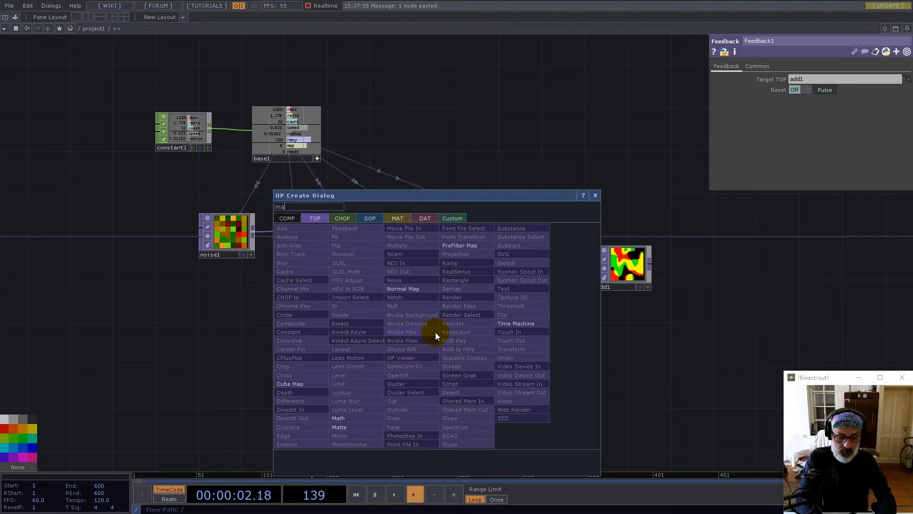
pyautogui.click(347, 418)
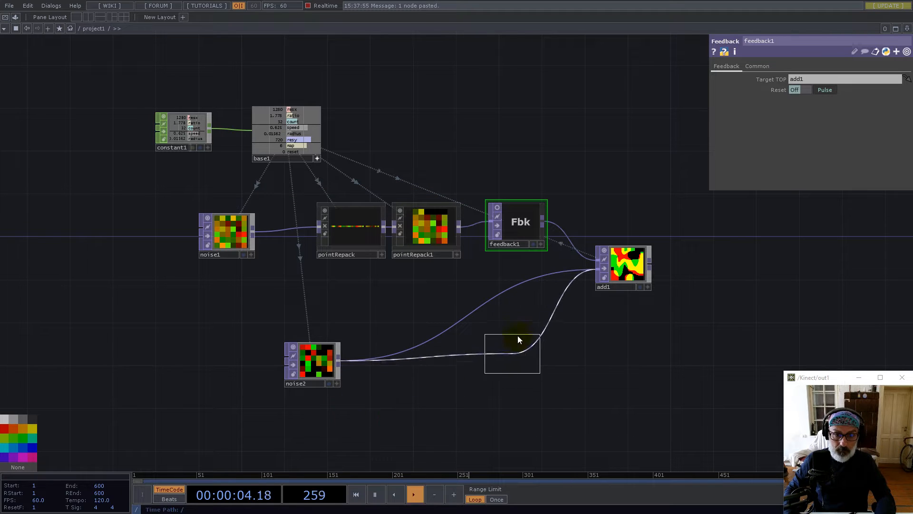
pyautogui.click(527, 323)
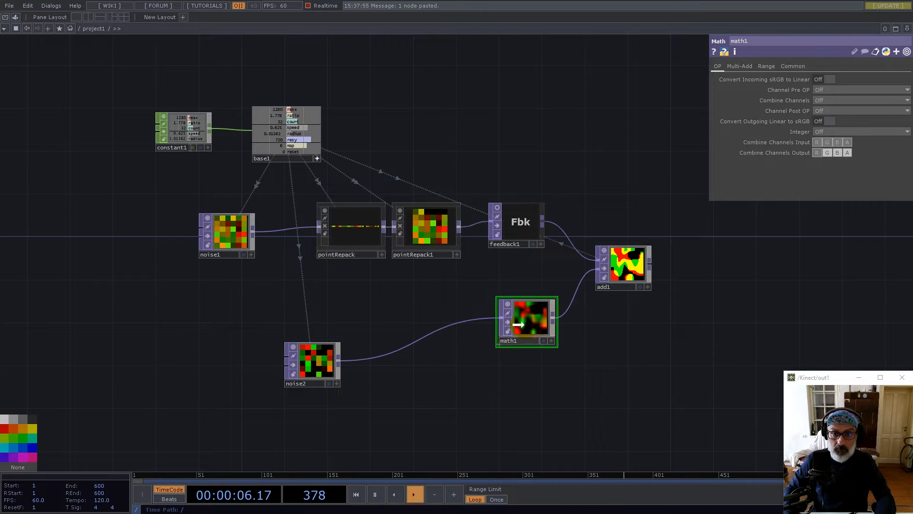
pyautogui.moveTo(533, 330); pyautogui.dragTo(523, 329)
# Set math1's input and viewer smoothness to Nearest Pixel
pyautogui.click(793, 66)
pyautogui.click(825, 132)
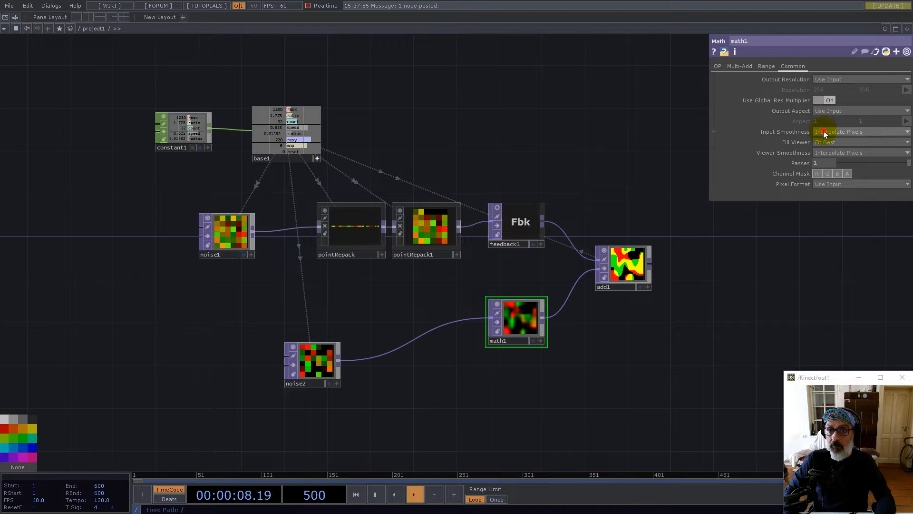
pyautogui.click(826, 141)
pyautogui.click(825, 152)
pyautogui.click(826, 161)
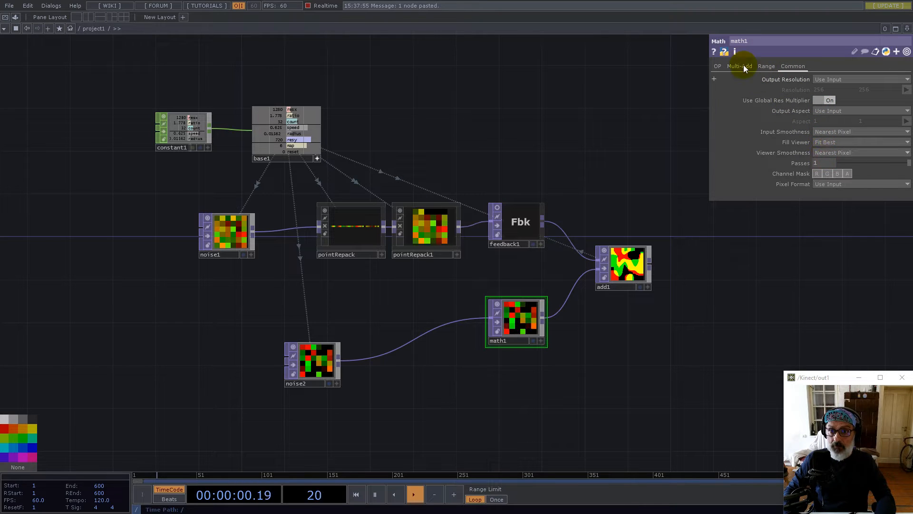
# Set math1's Multiply to the expression 1 divided by base1's resx
pyautogui.click(740, 67)
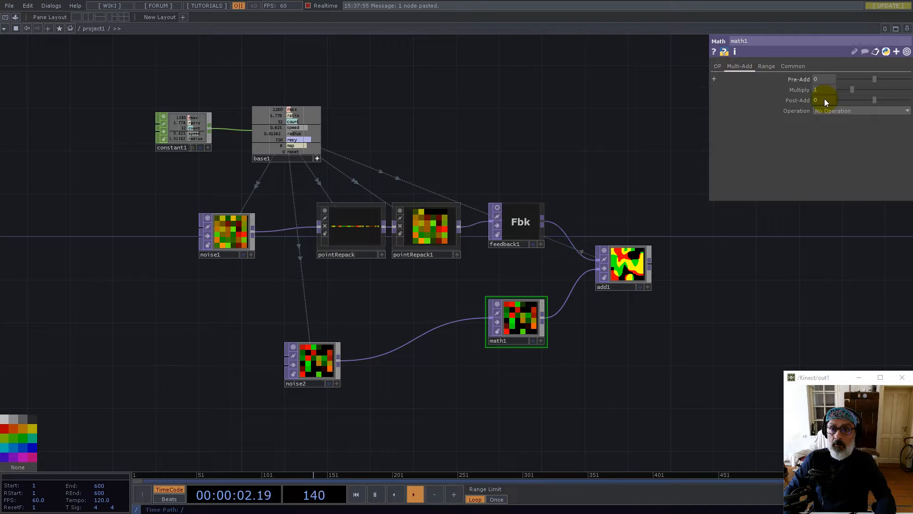
pyautogui.scroll(5, 275, 92)
pyautogui.moveTo(308, 139); pyautogui.dragTo(820, 90)
pyautogui.click(811, 95)
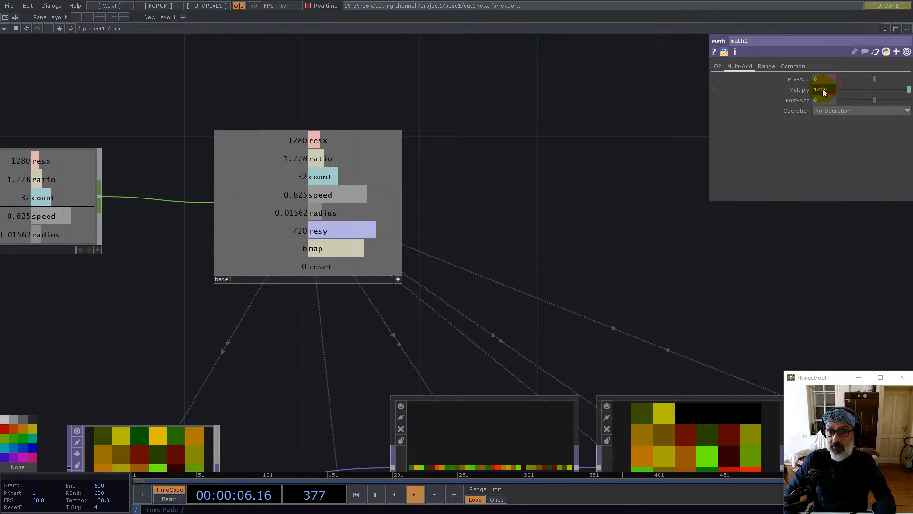
pyautogui.click(783, 101)
pyautogui.write("1/op('base1/out1')['resx")
pyautogui.press('Return')
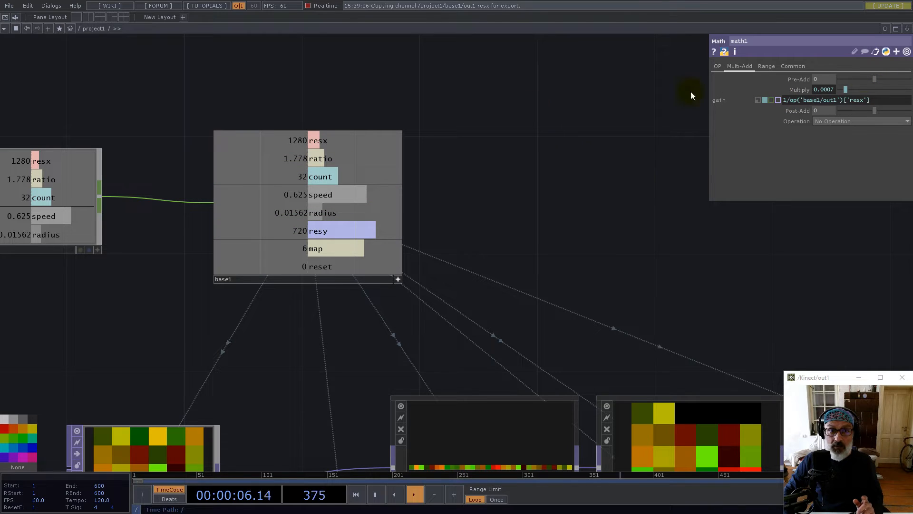
# Multiply that by a second base1 channel and clear Post-Add, giving 0.0004
pyautogui.moveTo(872, 104)
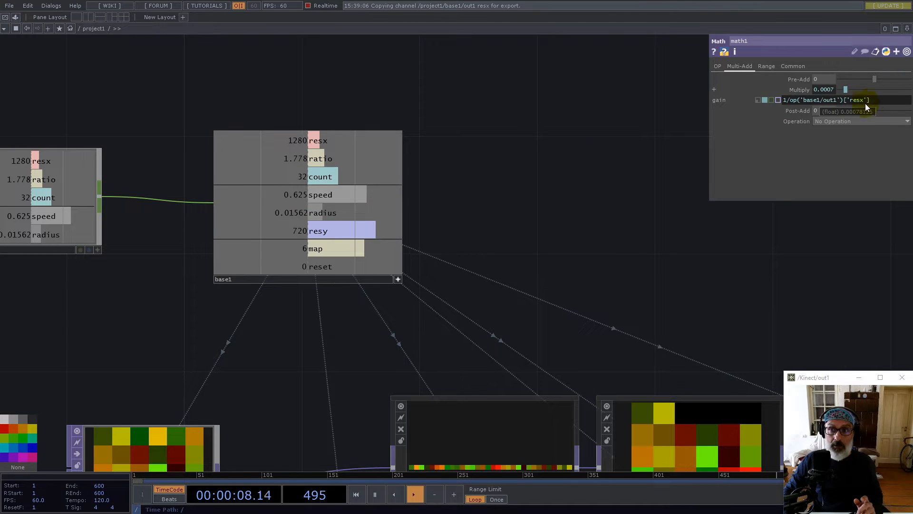
pyautogui.moveTo(309, 199); pyautogui.dragTo(711, 119)
pyautogui.click(832, 98)
pyautogui.click(828, 102)
pyautogui.hotkey('ctrl', 'x')
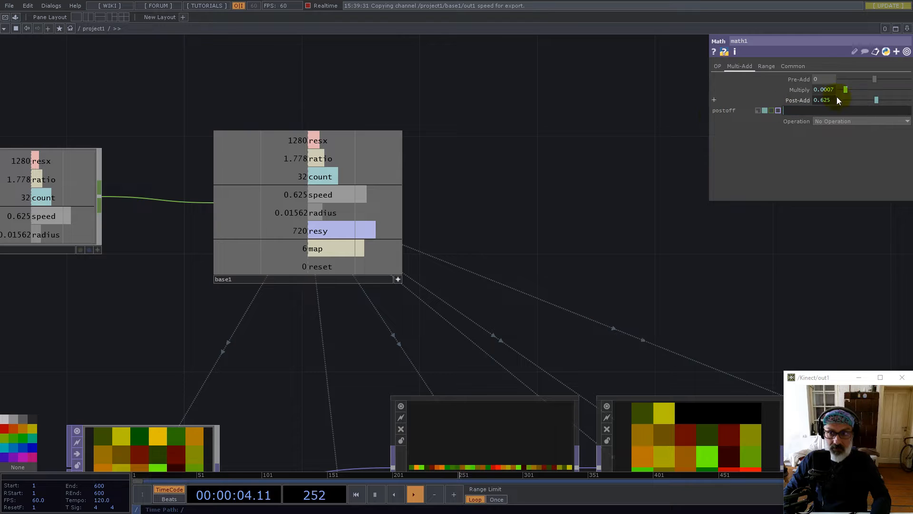
pyautogui.click(831, 92)
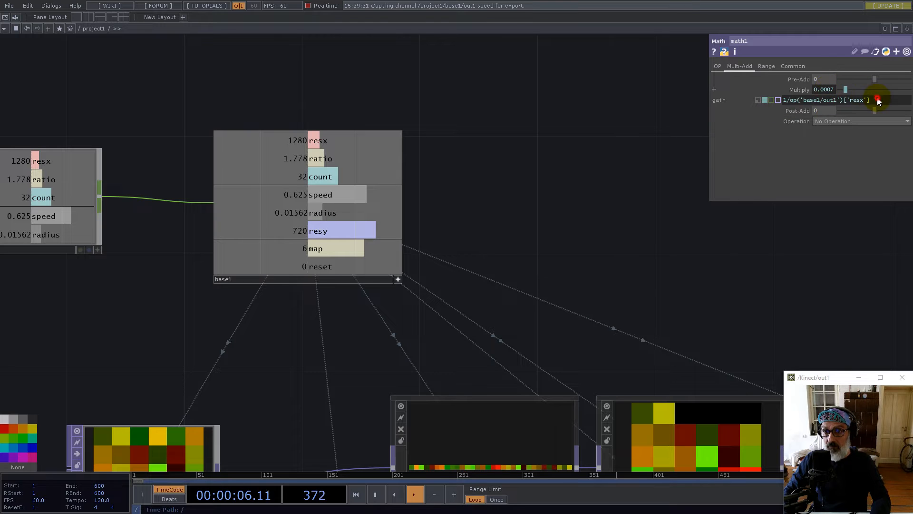
pyautogui.write('*')
pyautogui.hotkey('ctrl', 'v')
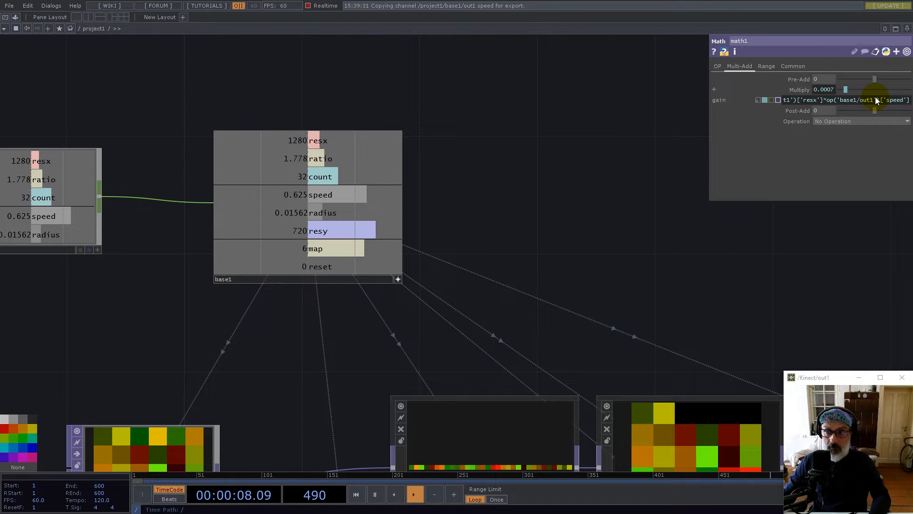
pyautogui.click(398, 278)
pyautogui.scroll(-8, 444, 214)
pyautogui.scroll(4, 541, 293)
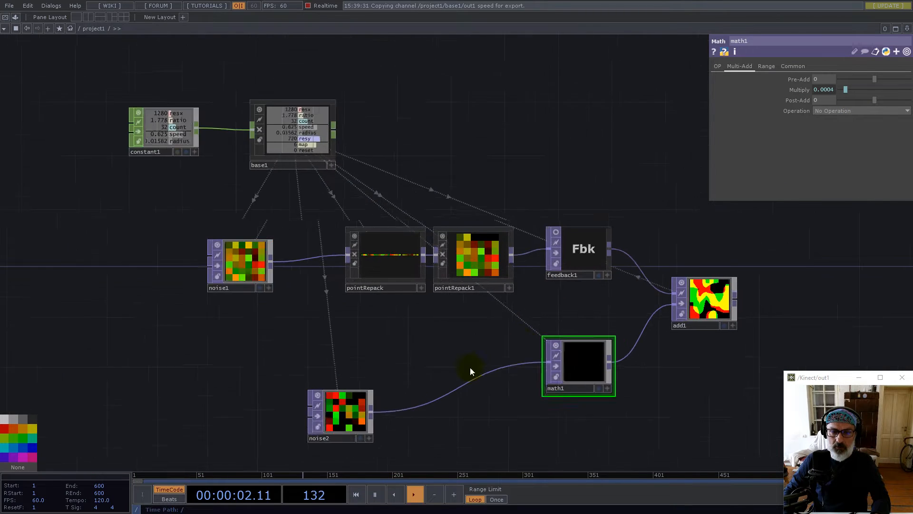
# Set add1's viewer smoothness to Nearest Pixel
pyautogui.scroll(1, 470, 367)
pyautogui.moveTo(327, 431); pyautogui.dragTo(369, 398)
pyautogui.click(736, 296)
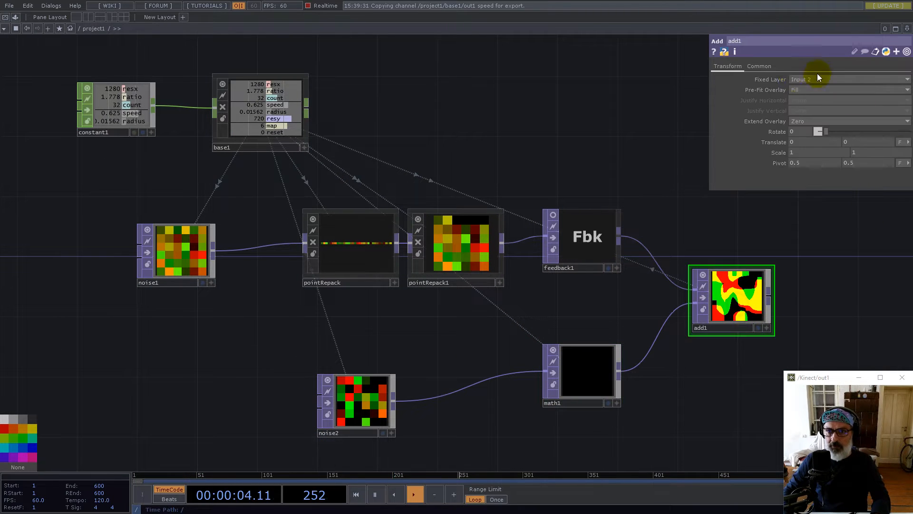
pyautogui.click(759, 67)
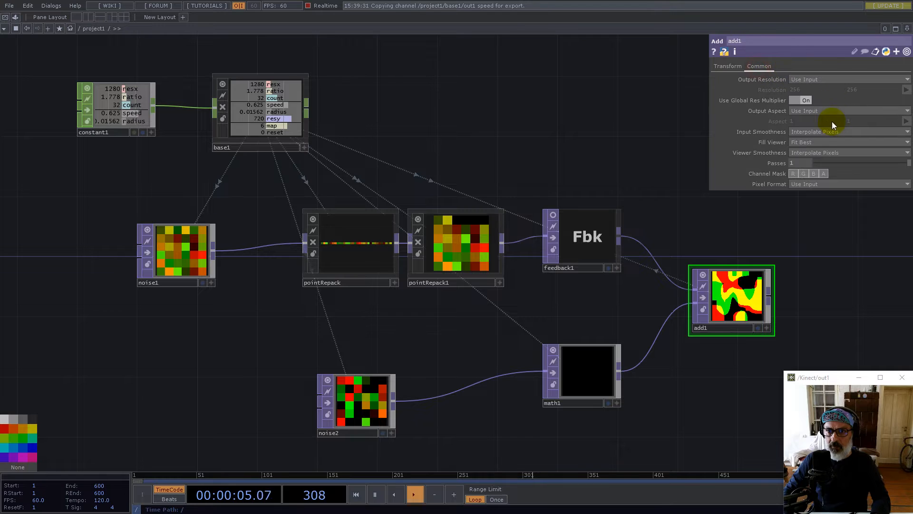
pyautogui.click(819, 153)
pyautogui.click(809, 162)
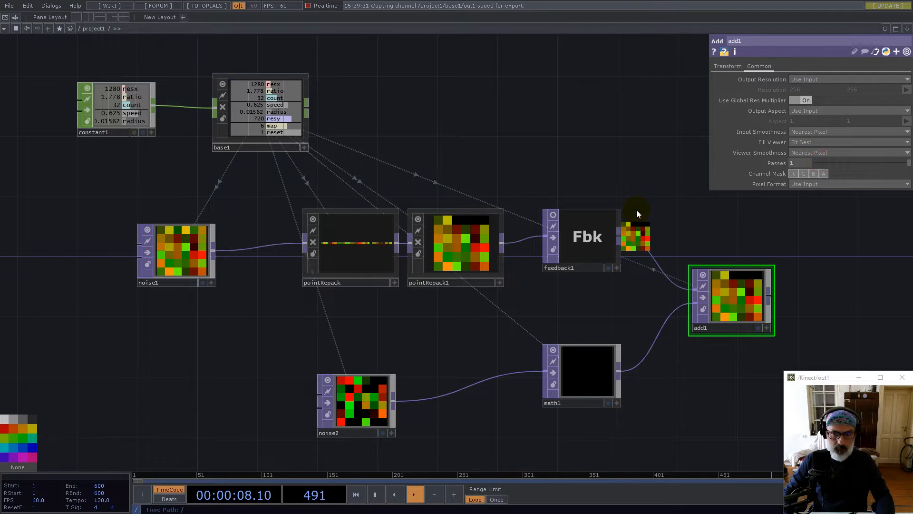
# Add a Null TOP (null1) to the right of add1
pyautogui.moveTo(743, 239); pyautogui.dragTo(449, 200)
pyautogui.scroll(-3, 448, 202)
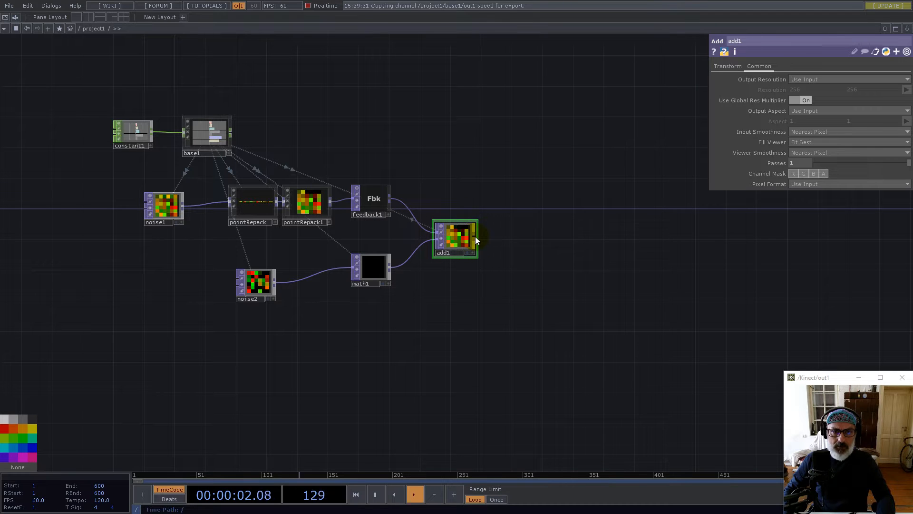
pyautogui.rightClick(472, 235)
pyautogui.write('nu')
pyautogui.click(450, 212)
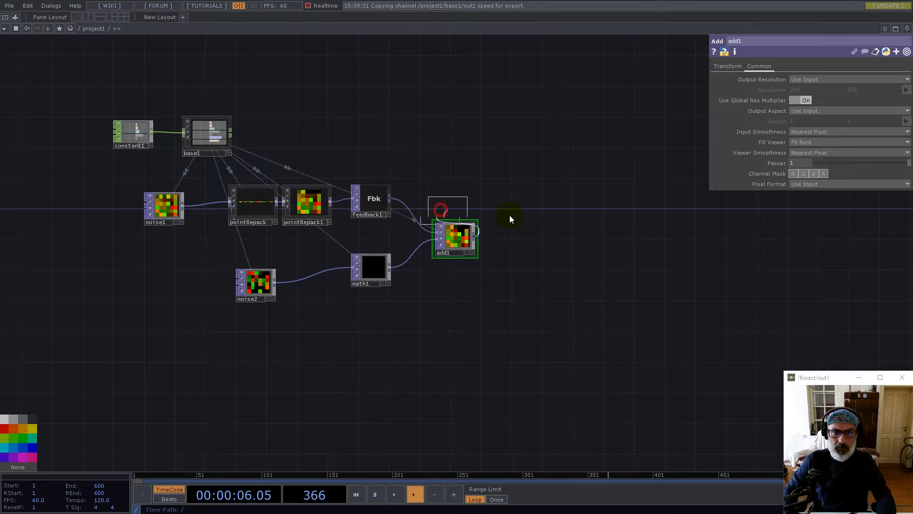
pyautogui.click(555, 224)
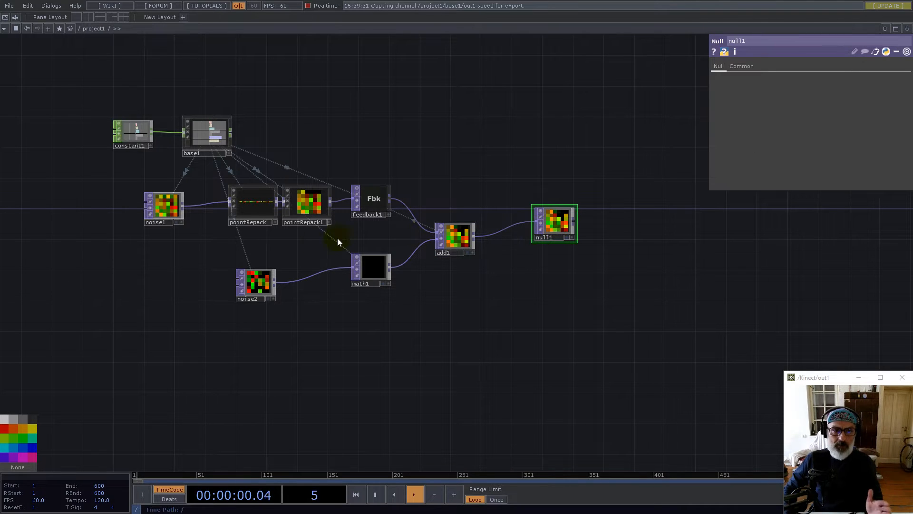
# Line math1 up under feedback1
pyautogui.moveTo(367, 267)
pyautogui.mouseDown()
pyautogui.moveTo(387, 274)
pyautogui.moveTo(377, 281)
pyautogui.mouseUp()
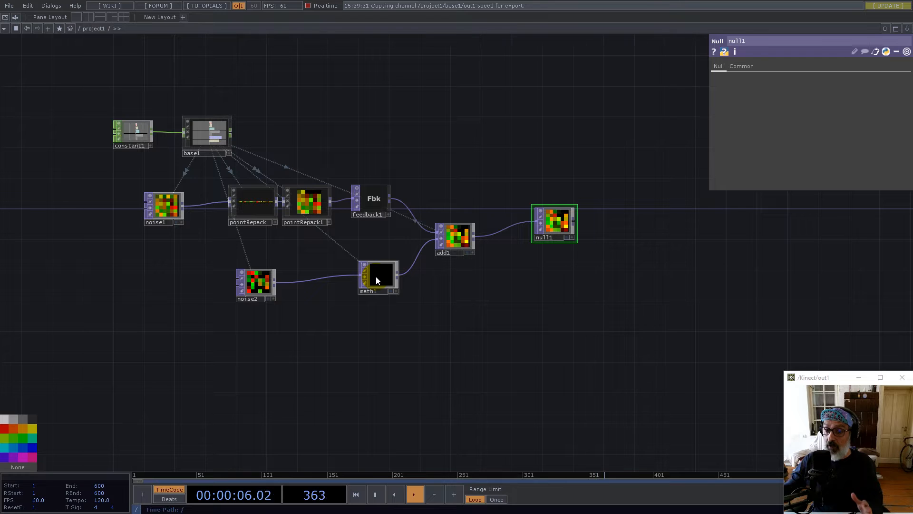
pyautogui.moveTo(387, 276); pyautogui.dragTo(379, 275)
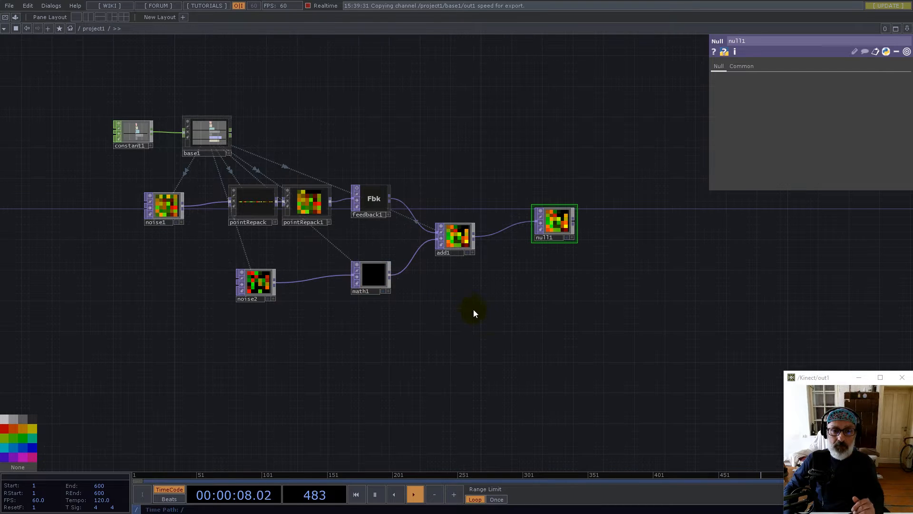
pyautogui.press('Tab')
# Add a Circle SOP (circle1) with a Transform SOP (transform1) after it
pyautogui.write('ci')
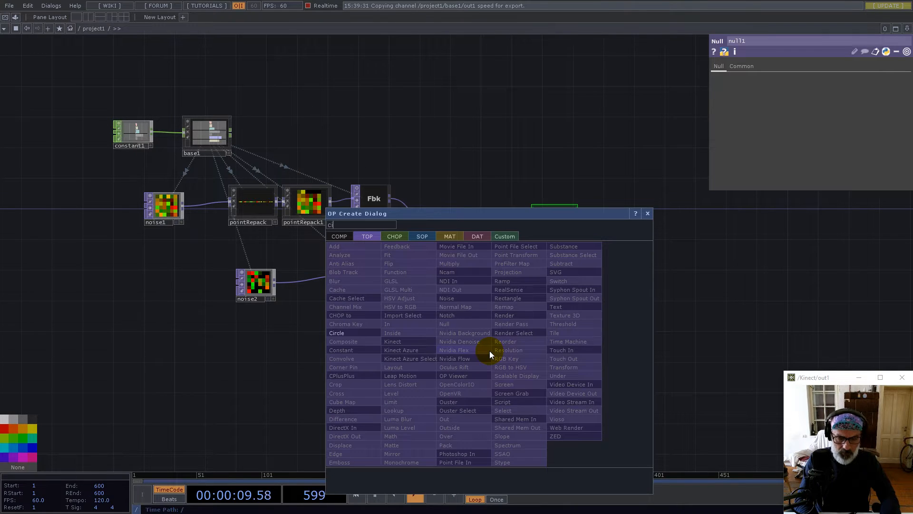
pyautogui.click(423, 236)
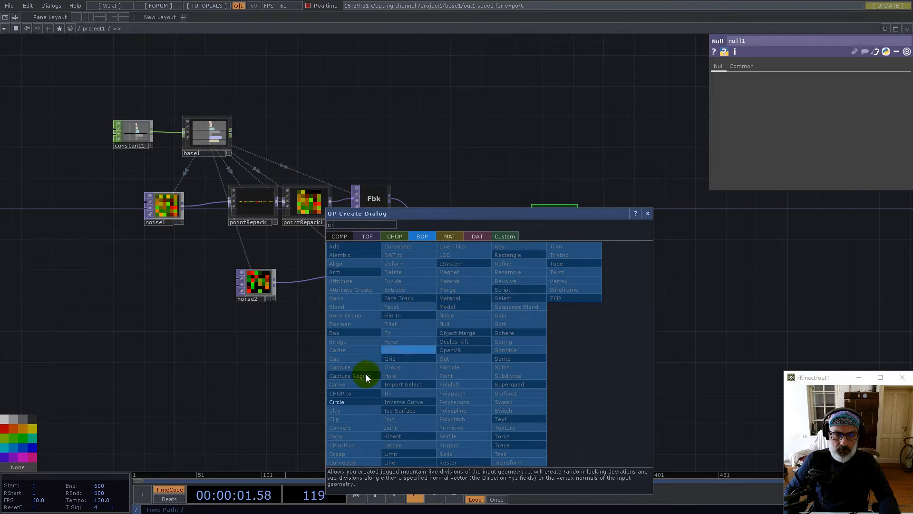
pyautogui.click(338, 401)
pyautogui.click(497, 335)
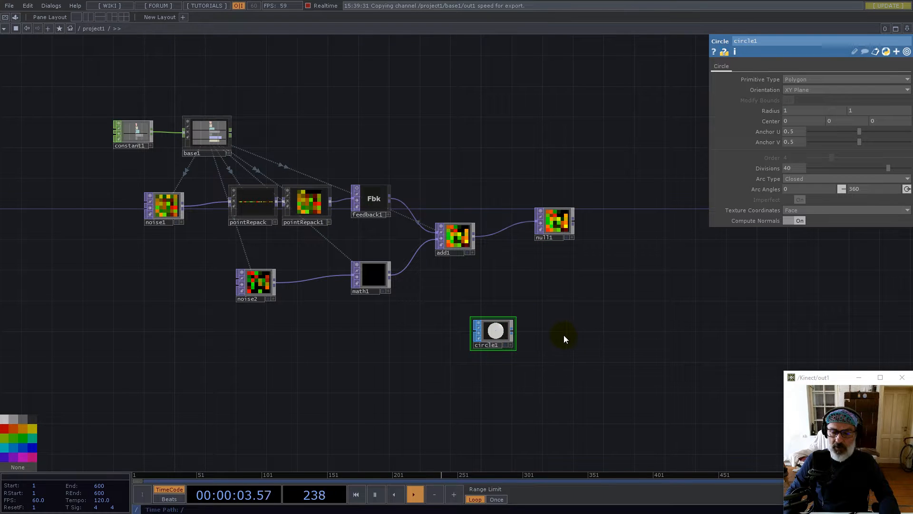
pyautogui.moveTo(600, 297); pyautogui.dragTo(542, 273)
pyautogui.scroll(5, 439, 305)
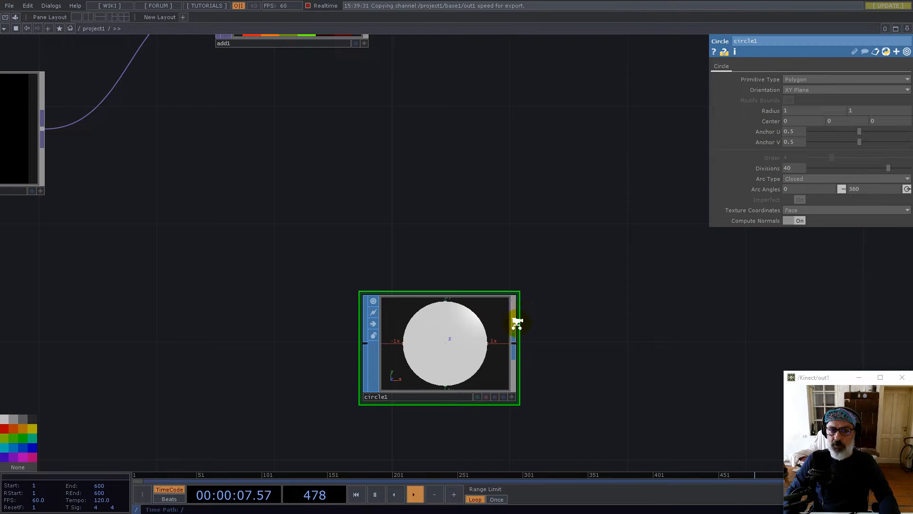
pyautogui.scroll(-5, 517, 320)
pyautogui.moveTo(544, 271); pyautogui.dragTo(570, 322)
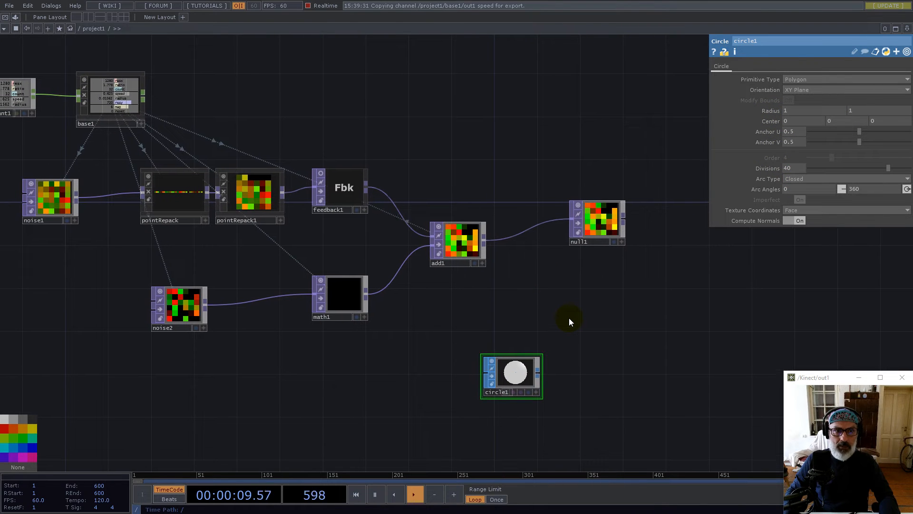
pyautogui.press('Tab')
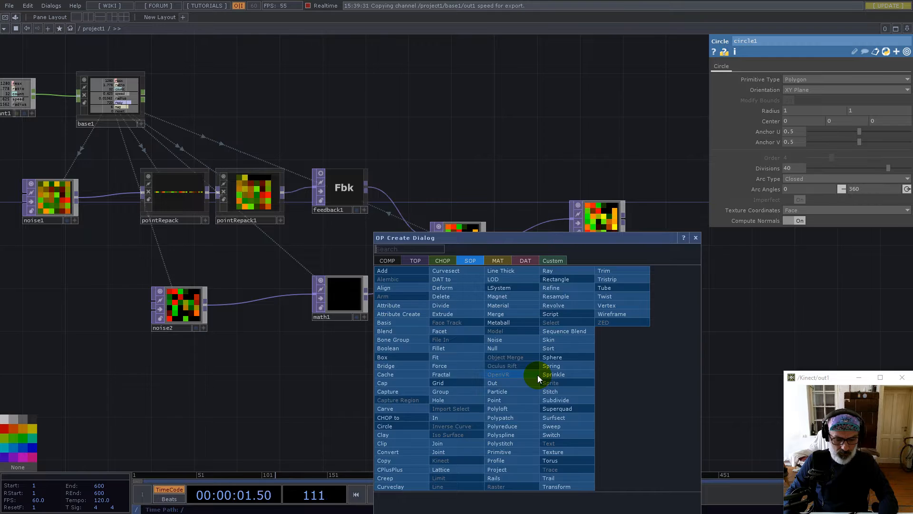
pyautogui.click(562, 485)
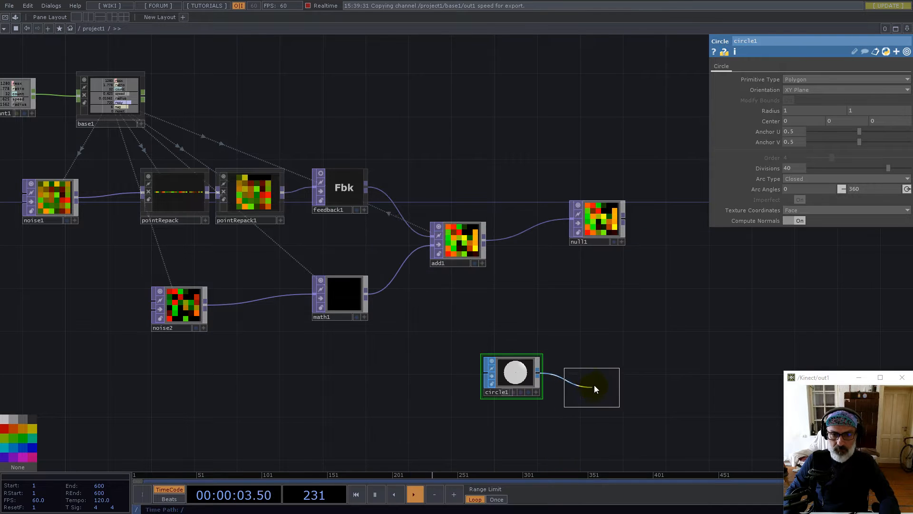
pyautogui.click(593, 383)
# Make transform1's Uniform Scale reference base1's radius channel (0.0156)
pyautogui.rightClick(142, 89)
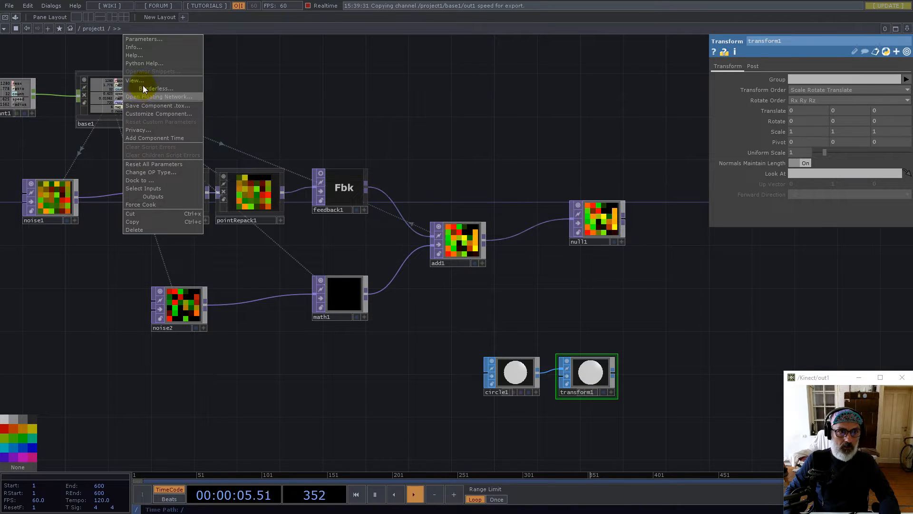
pyautogui.click(143, 80)
pyautogui.moveTo(138, 10); pyautogui.dragTo(569, 54)
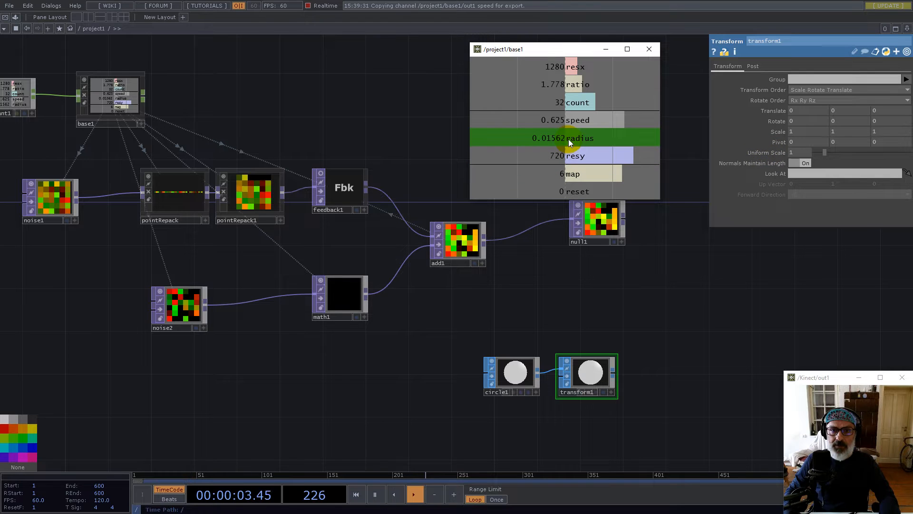
pyautogui.moveTo(569, 138); pyautogui.dragTo(800, 153)
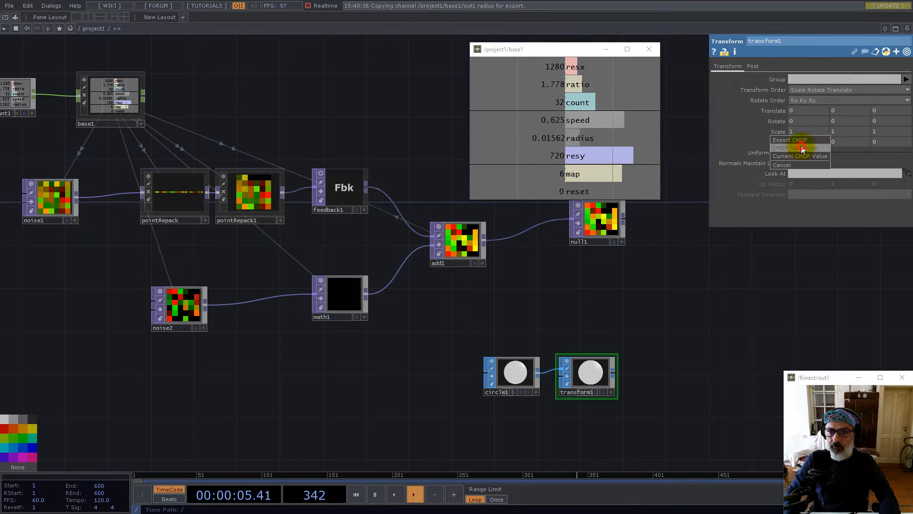
pyautogui.click(802, 149)
pyautogui.click(615, 375)
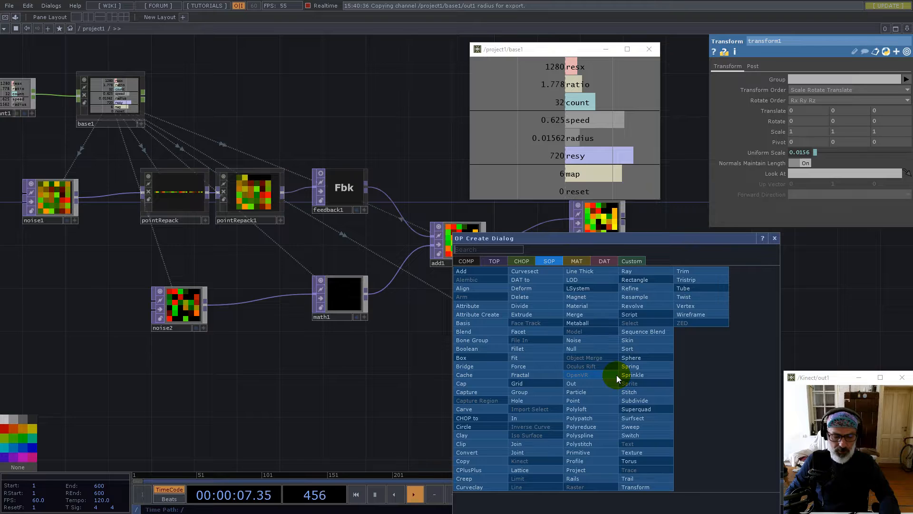
# Add a geo1 Geometry COMP beside transform1 and turn its instancing on
pyautogui.write('g')
pyautogui.click(462, 261)
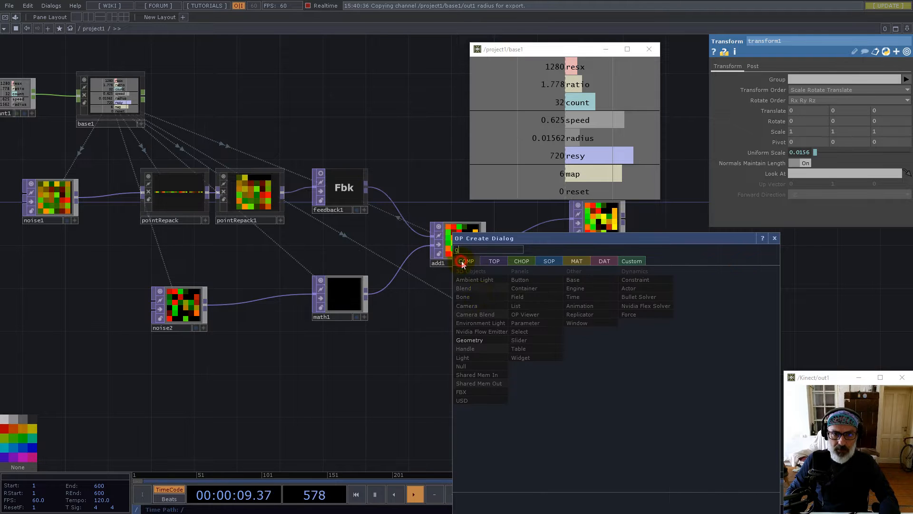
pyautogui.click(474, 340)
pyautogui.click(658, 377)
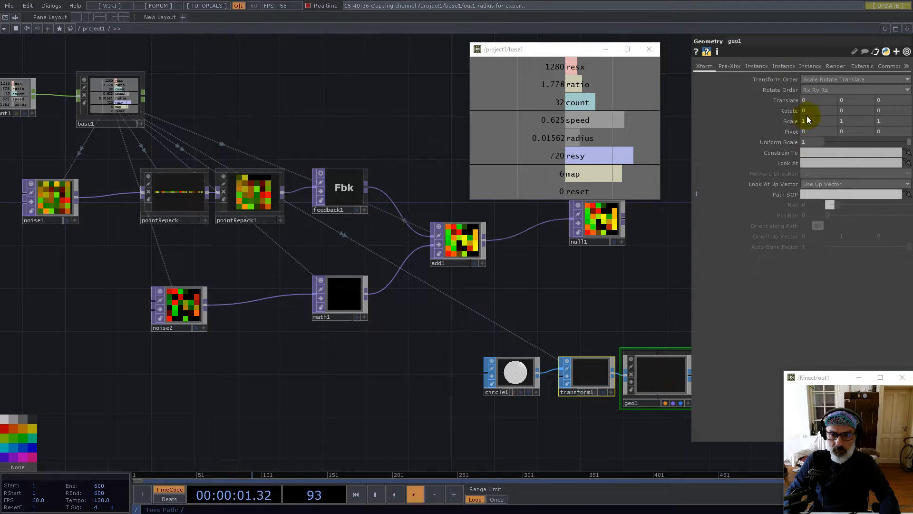
pyautogui.click(756, 67)
pyautogui.click(816, 79)
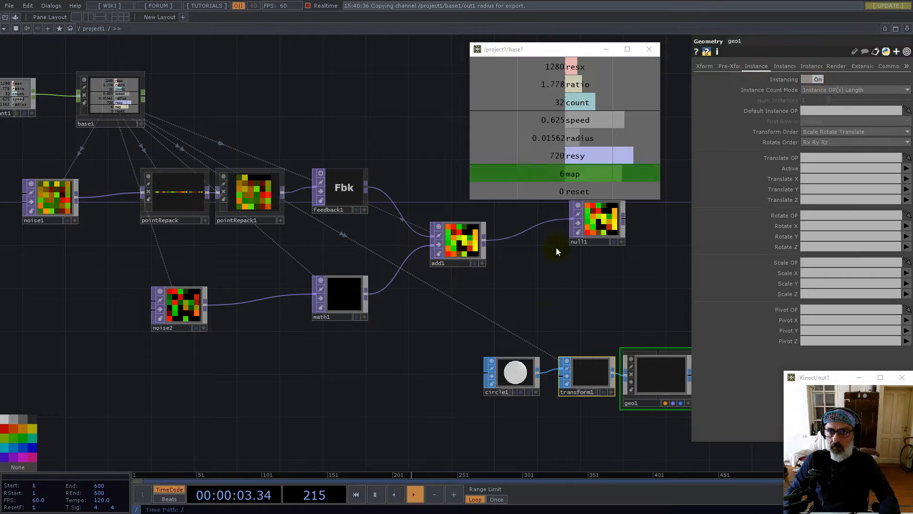
# Rename null1 to pos, colour it magenta, and make it geo1's instance Translate OP
pyautogui.moveTo(579, 306); pyautogui.dragTo(412, 305)
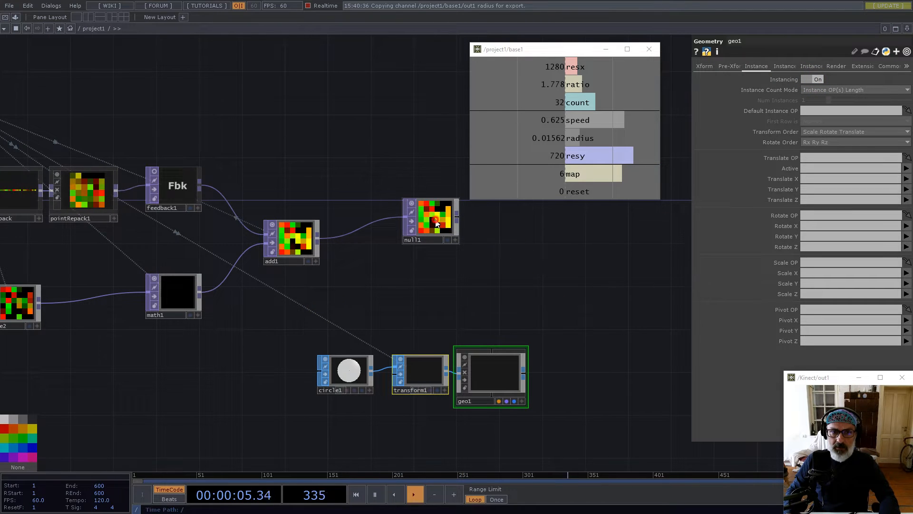
pyautogui.click(438, 227)
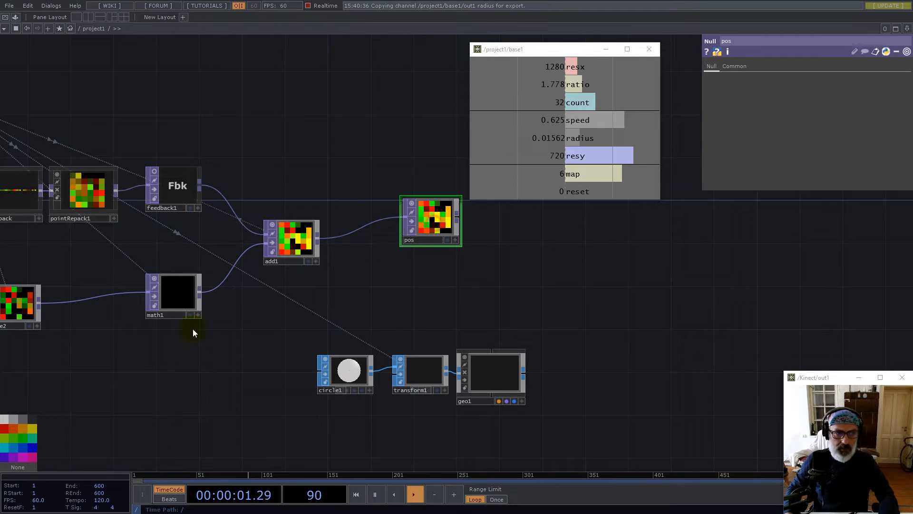
pyautogui.click(27, 459)
pyautogui.moveTo(437, 233); pyautogui.dragTo(502, 243)
pyautogui.scroll(-4, 456, 342)
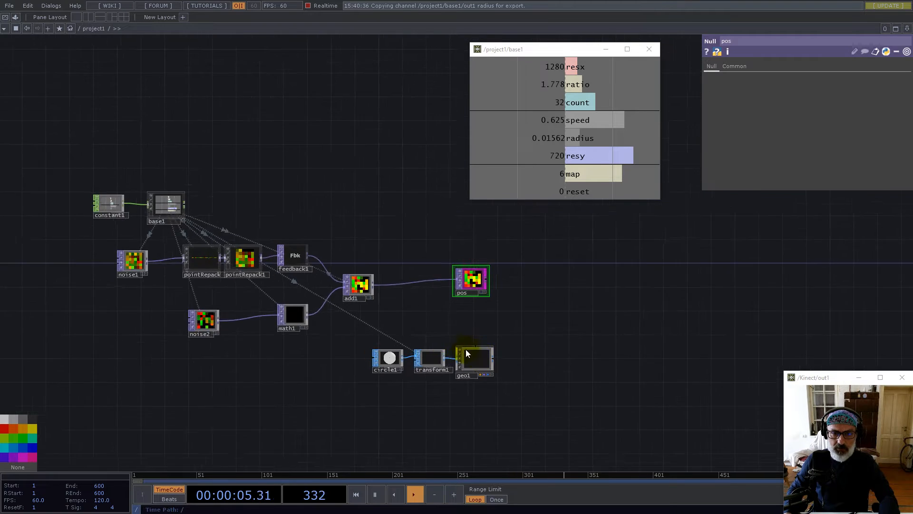
pyautogui.scroll(6, 485, 361)
pyautogui.scroll(1, 469, 339)
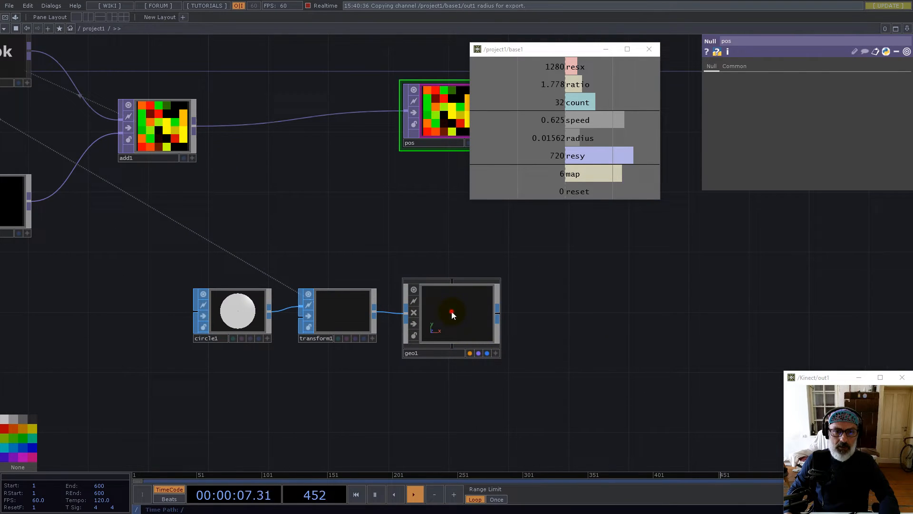
pyautogui.click(453, 315)
pyautogui.moveTo(611, 322); pyautogui.dragTo(471, 342)
pyautogui.moveTo(402, 156); pyautogui.dragTo(813, 158)
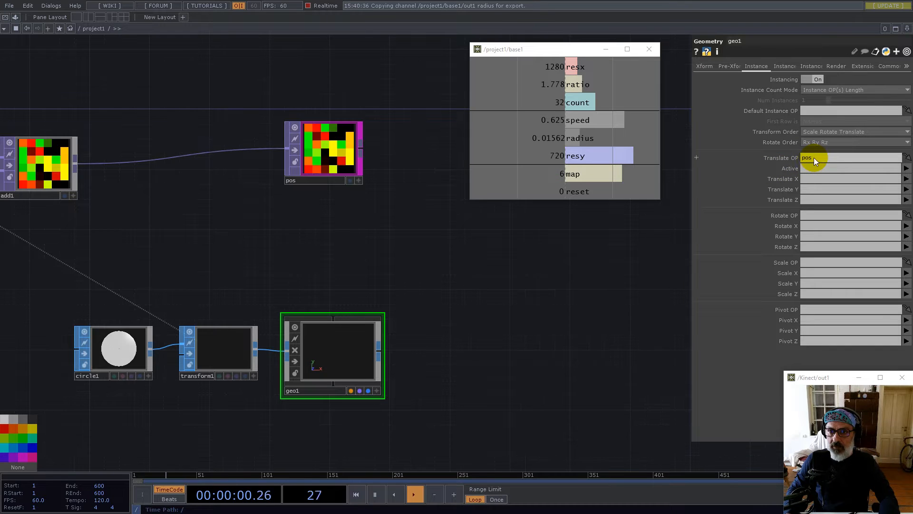
# Set geo1's instance Translate X to channel r and Translate Y to g
pyautogui.write('r')
pyautogui.click(807, 191)
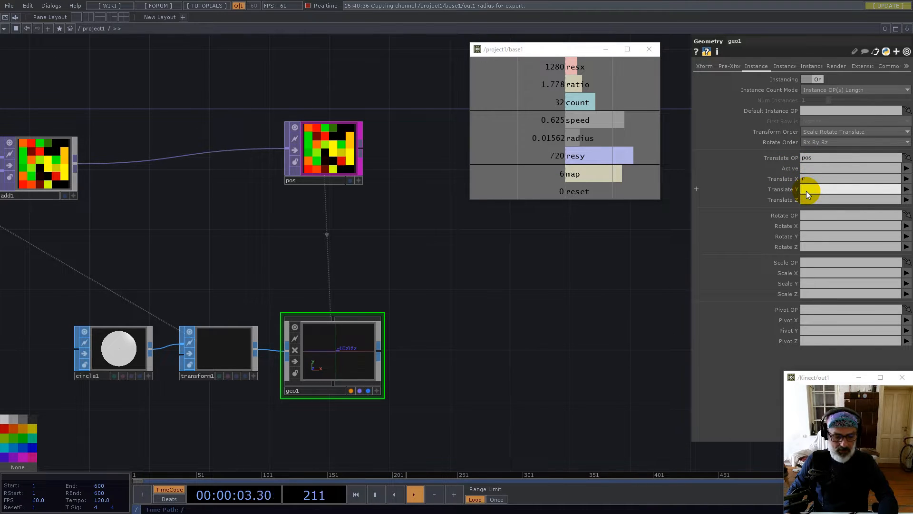
pyautogui.write('g')
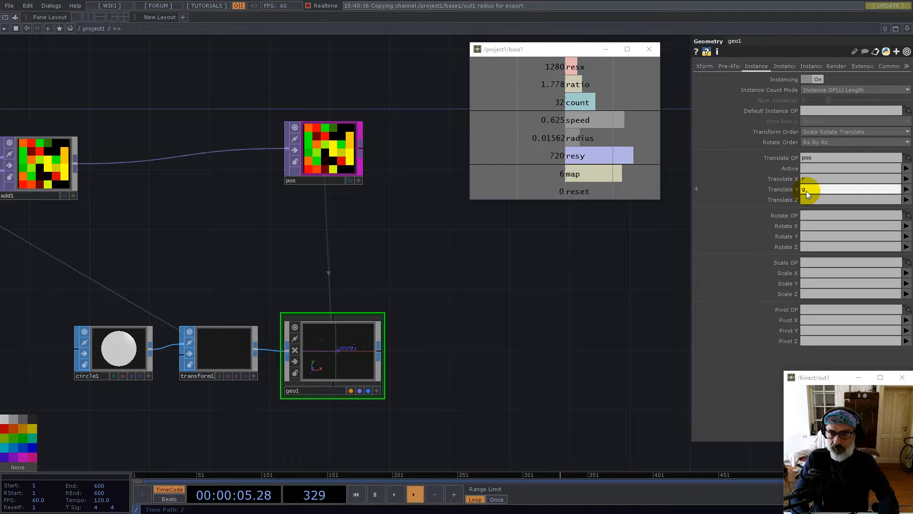
pyautogui.press('Return')
# Split the workspace left/right, then top/bottom, and widen the left pane
pyautogui.click(907, 29)
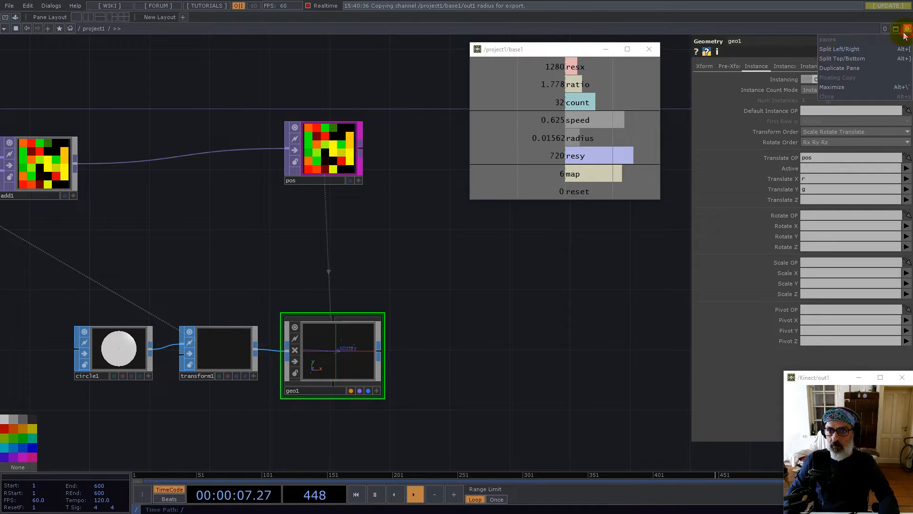
pyautogui.click(837, 49)
pyautogui.click(907, 29)
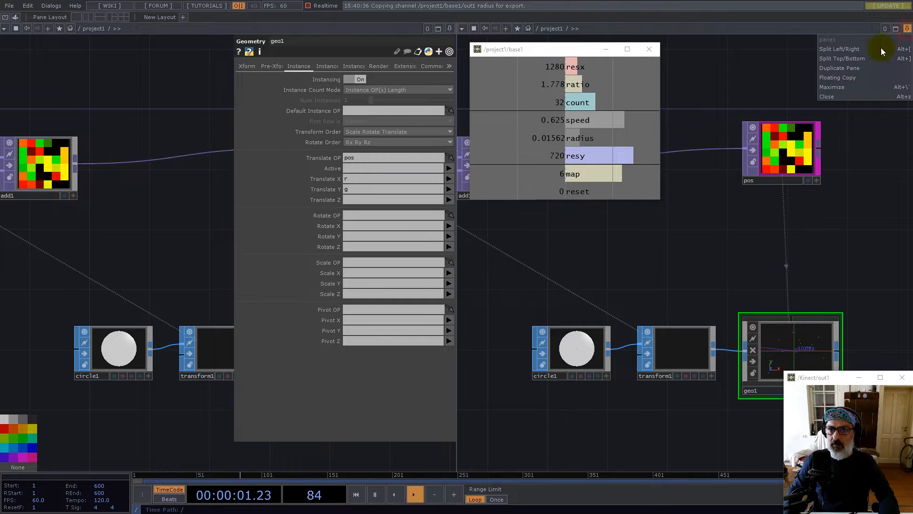
pyautogui.click(848, 59)
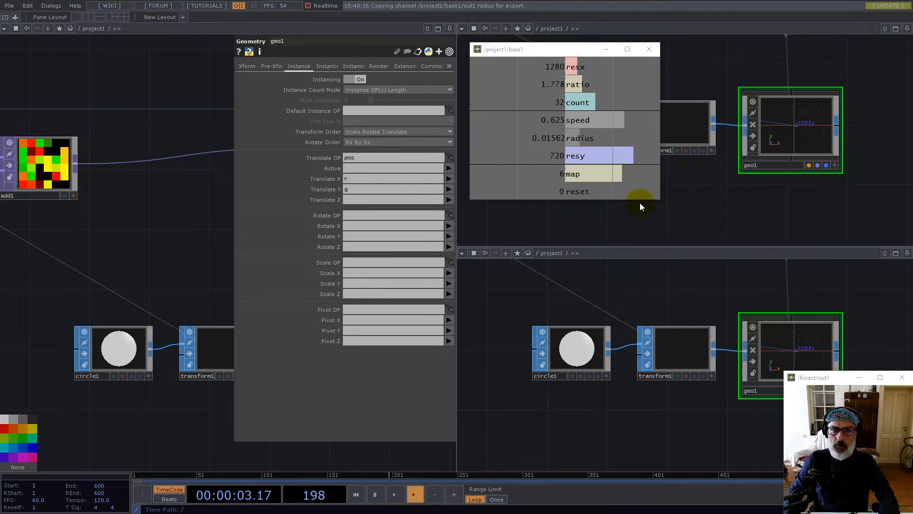
pyautogui.moveTo(561, 50); pyautogui.dragTo(118, 62)
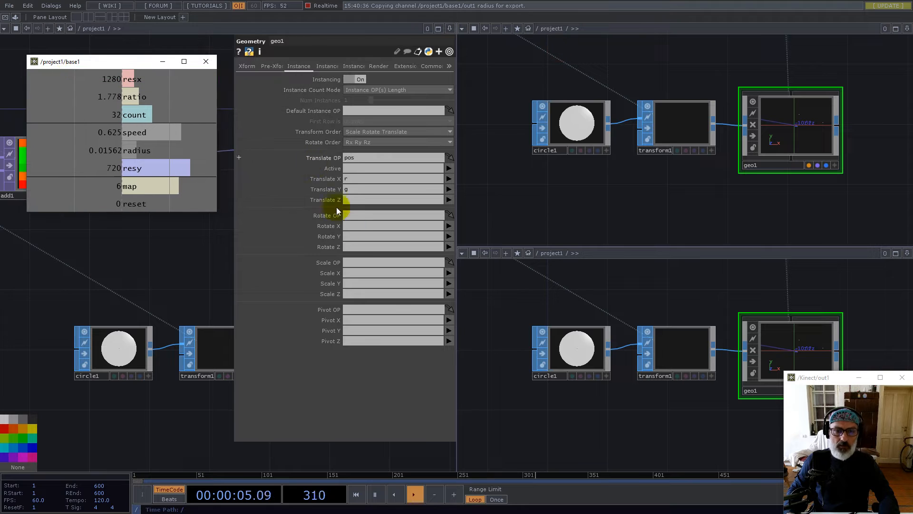
pyautogui.moveTo(457, 316); pyautogui.dragTo(540, 322)
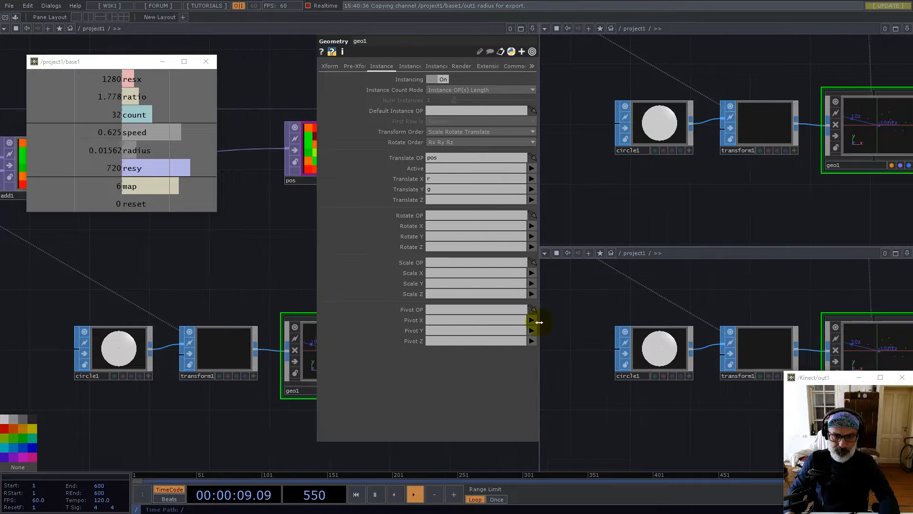
pyautogui.scroll(-5, 254, 298)
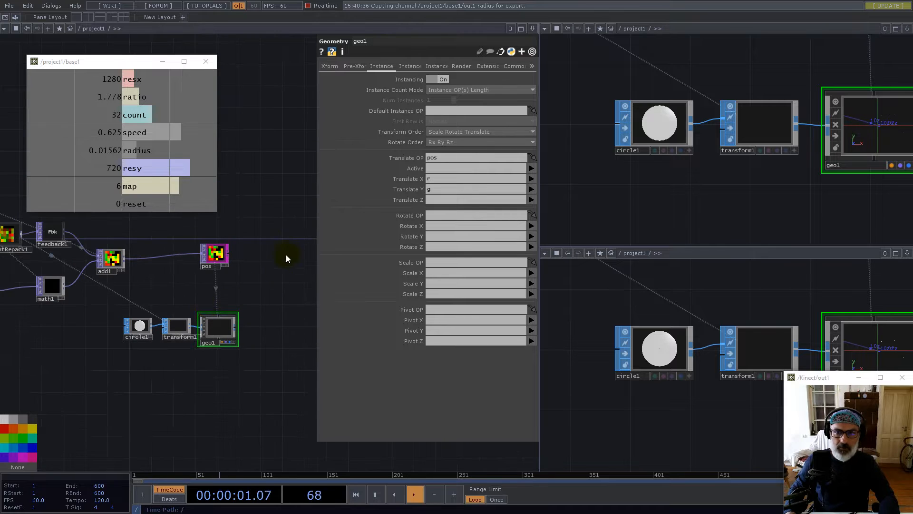
# Turn the lower-right pane into a Geometry Viewer and orbit around the instanced points
pyautogui.moveTo(267, 229); pyautogui.dragTo(266, 240)
pyautogui.click(552, 255)
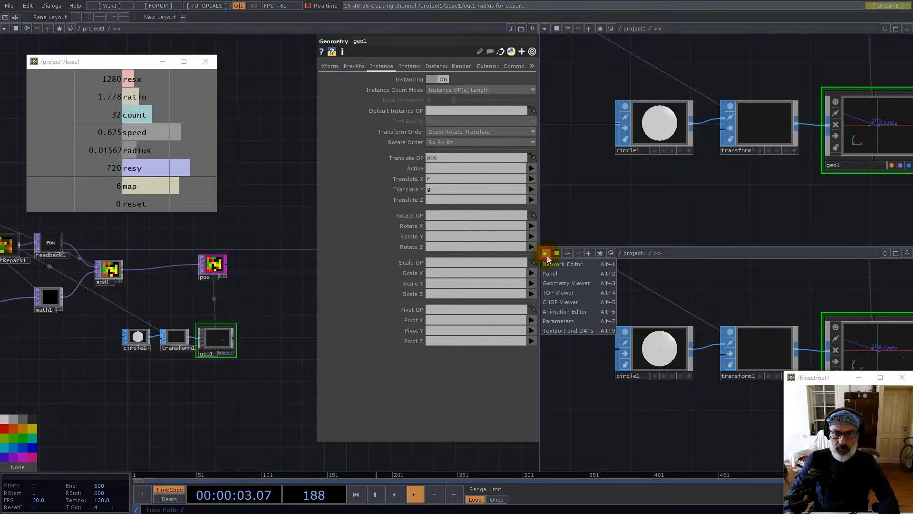
pyautogui.click(555, 281)
pyautogui.moveTo(638, 357); pyautogui.dragTo(491, 369)
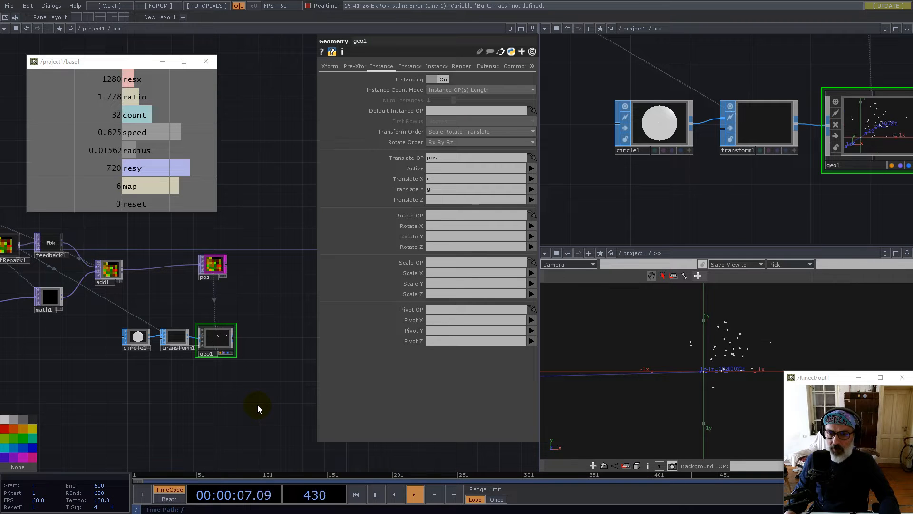
pyautogui.moveTo(737, 348); pyautogui.dragTo(792, 343)
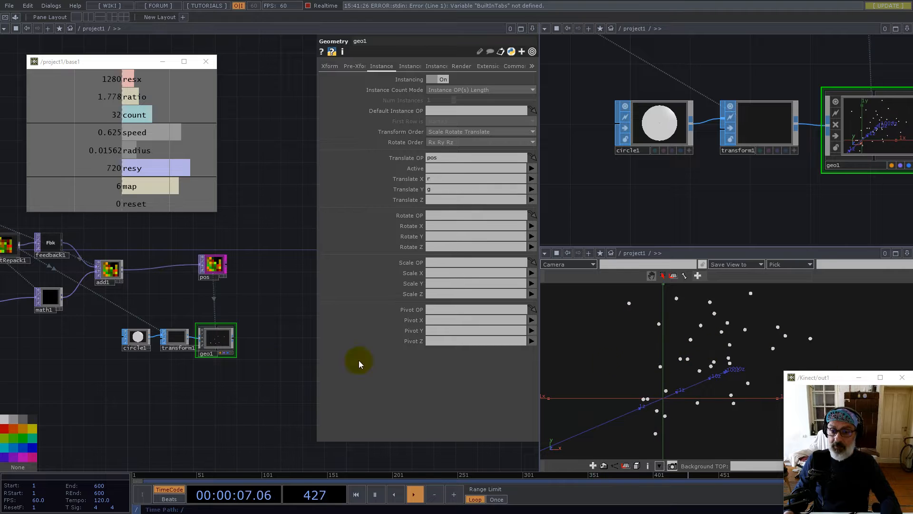
# Pan the network and bring up the OP Create dialog in empty space
pyautogui.moveTo(231, 384); pyautogui.dragTo(139, 406)
pyautogui.scroll(5, 163, 333)
pyautogui.doubleClick(180, 328)
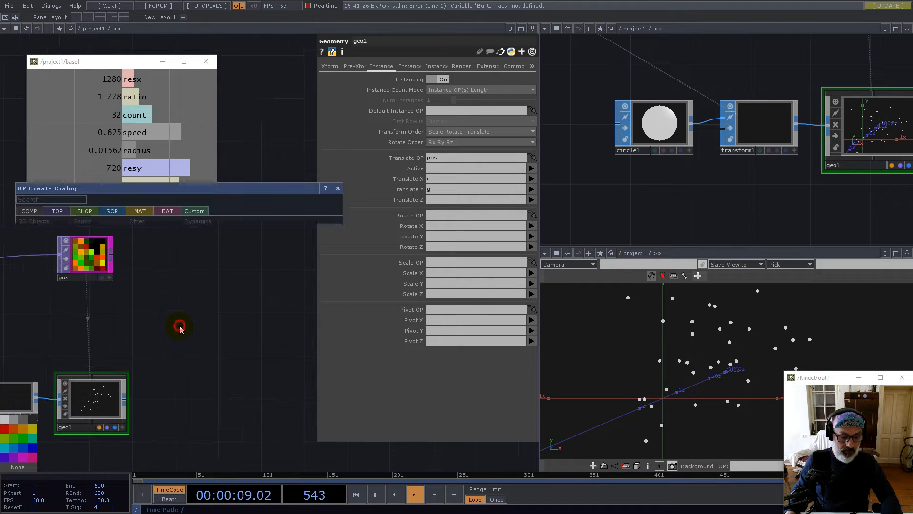
# Add a cam1 Camera COMP and give geo1 and cam1 a darker node colour
pyautogui.write('c')
pyautogui.click(29, 256)
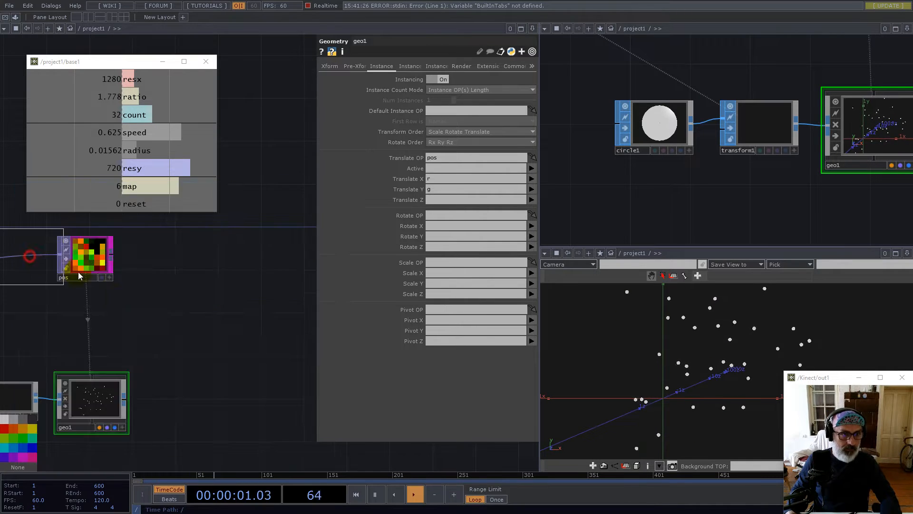
pyautogui.click(179, 331)
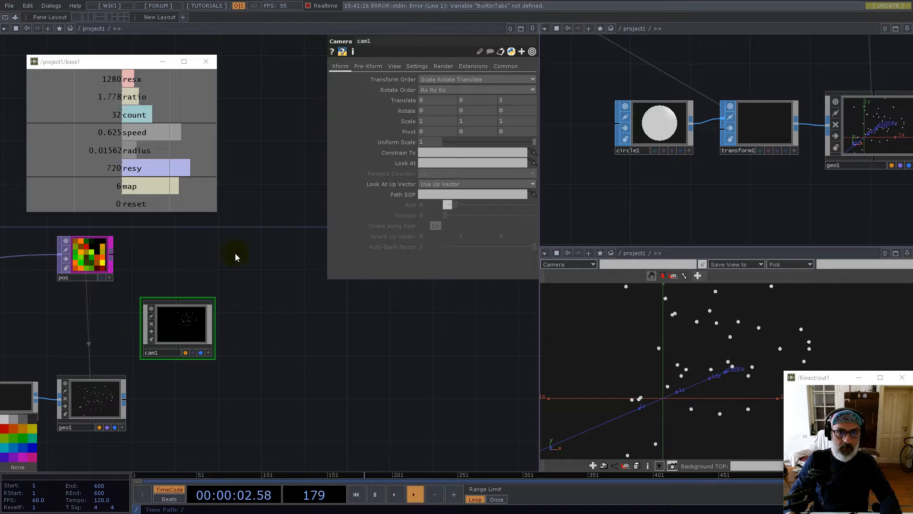
pyautogui.moveTo(107, 331); pyautogui.dragTo(162, 400, button='right')
pyautogui.click(31, 417)
pyautogui.click(203, 388)
# Set cam1 to Orthographic projection with an Ortho Width of 1
pyautogui.click(395, 66)
pyautogui.click(440, 80)
pyautogui.click(438, 97)
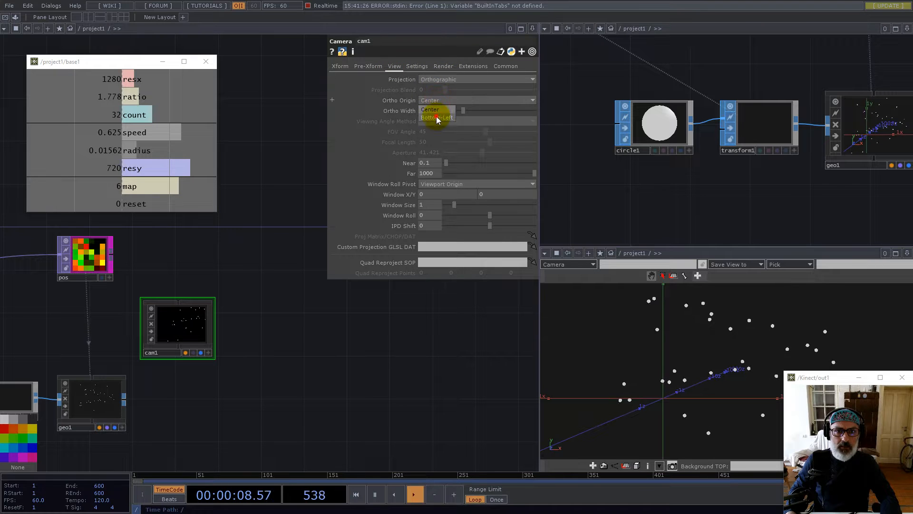
pyautogui.write('1')
pyautogui.click(333, 359)
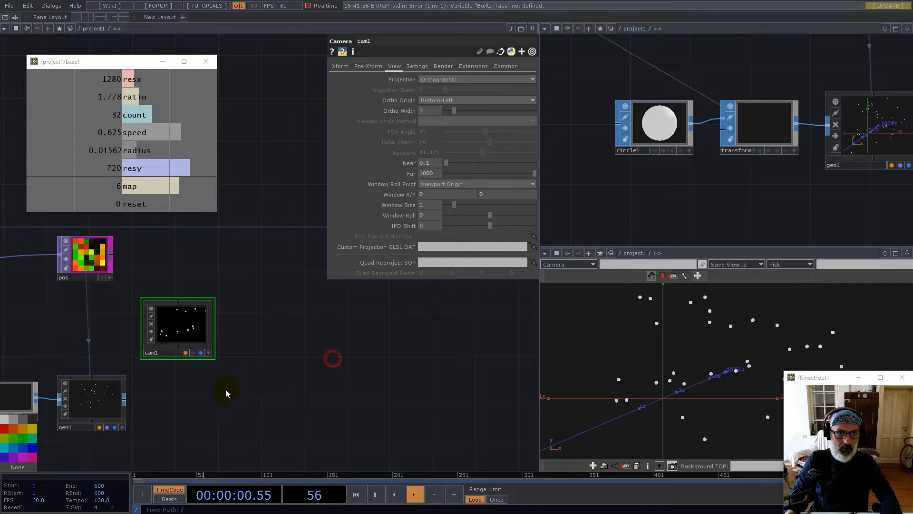
# Add a render1 Render TOP to the network
pyautogui.doubleClick(159, 410)
pyautogui.write('re')
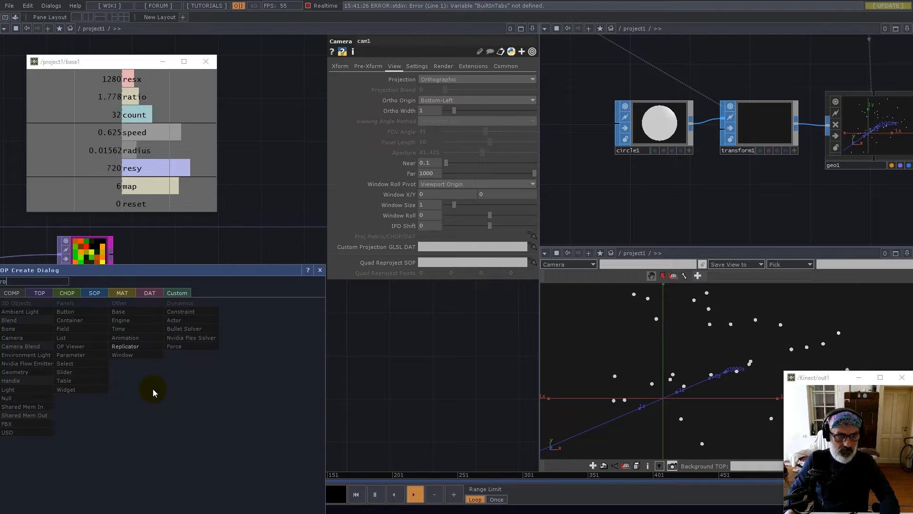
pyautogui.click(41, 295)
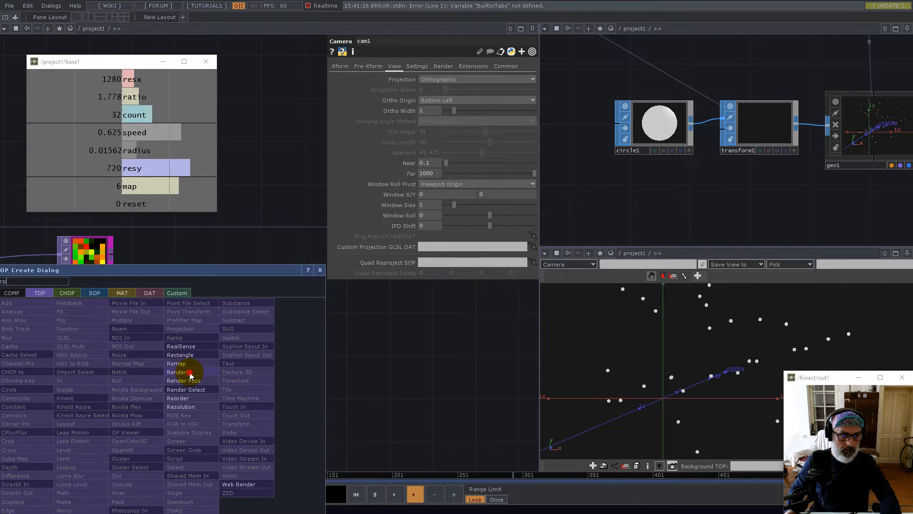
pyautogui.click(185, 372)
pyautogui.click(178, 407)
pyautogui.moveTo(286, 381); pyautogui.dragTo(403, 301)
# Add a constant2 Constant MAT to the network
pyautogui.doubleClick(192, 400)
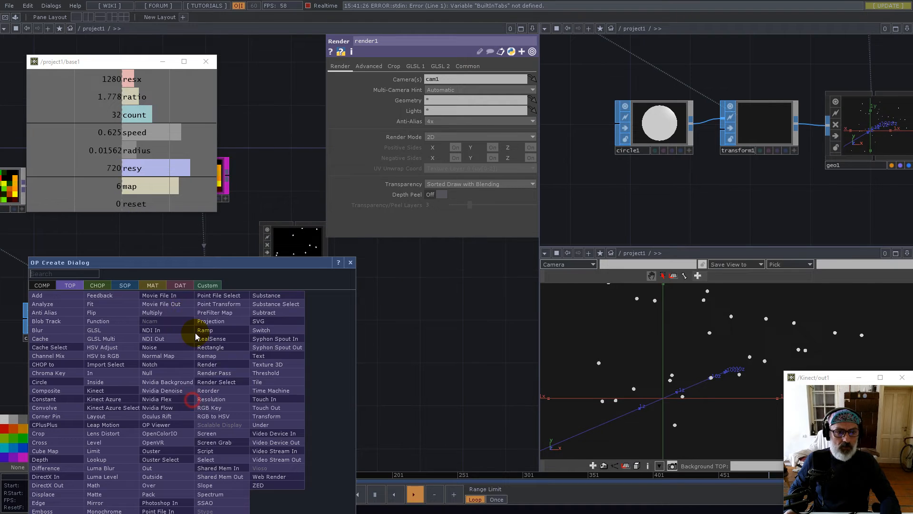
pyautogui.click(152, 285)
pyautogui.click(45, 295)
pyautogui.click(212, 389)
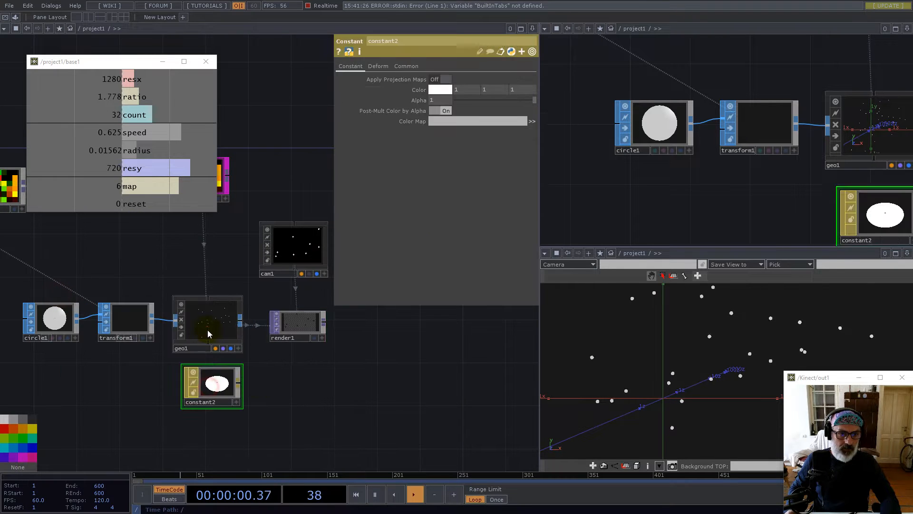
# Assign constant2 as geo1's material
pyautogui.click(208, 319)
pyautogui.moveTo(213, 380); pyautogui.dragTo(475, 78)
pyautogui.moveTo(326, 370); pyautogui.dragTo(219, 378)
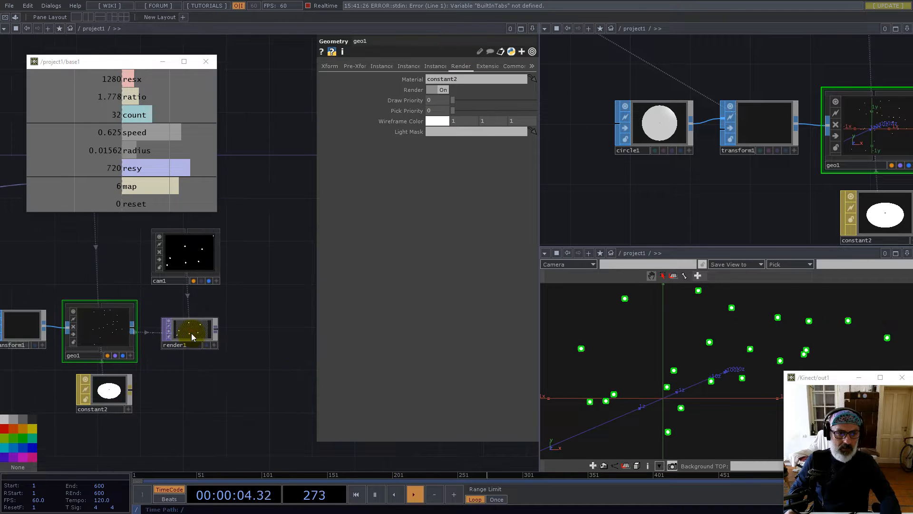
# Set render1's Pixel Format to 32-bit float (RGBA)
pyautogui.click(191, 333)
pyautogui.click(468, 67)
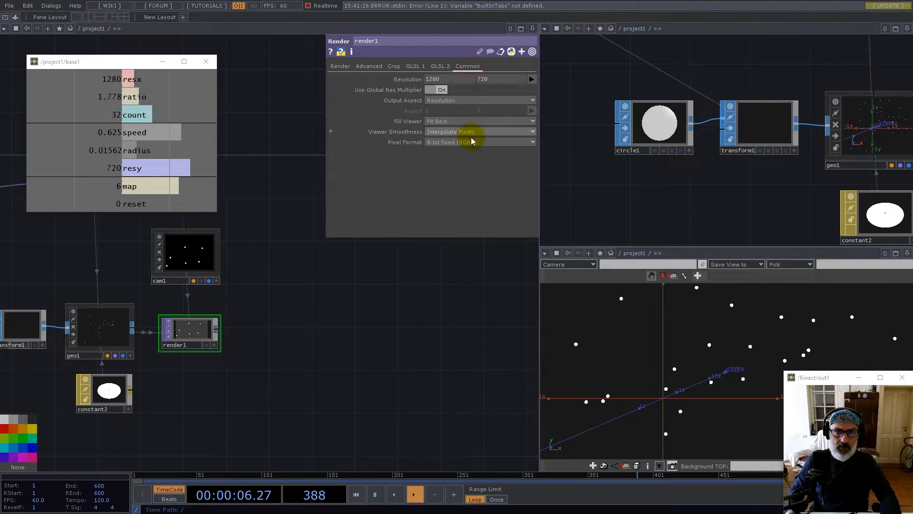
pyautogui.click(475, 142)
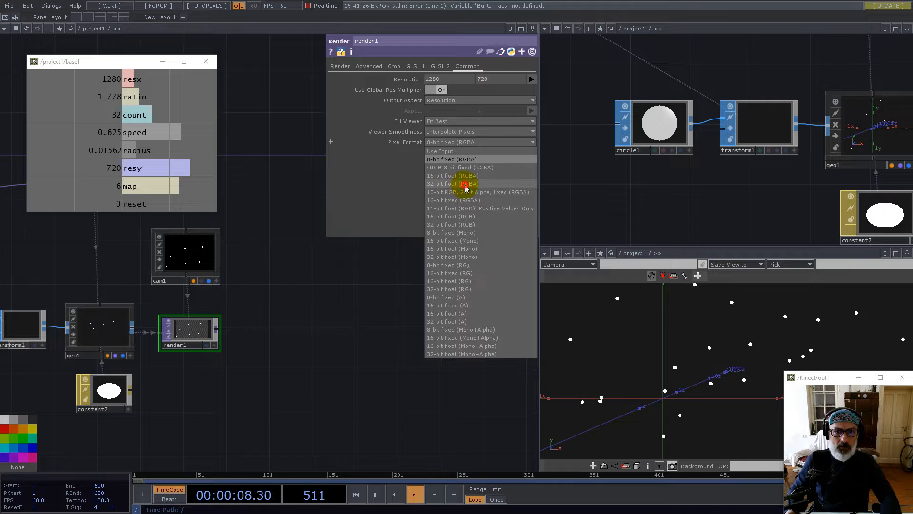
pyautogui.click(463, 183)
# Append a Null TOP after render1
pyautogui.rightClick(217, 329)
pyautogui.click(182, 305)
pyautogui.click(479, 312)
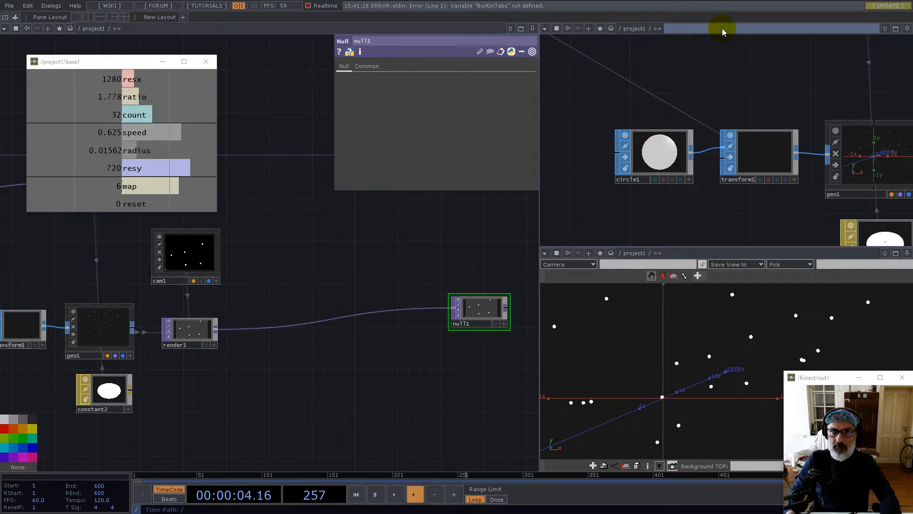
# Turn on null1's display flag and switch the top-right pane to an image viewer
pyautogui.click(495, 323)
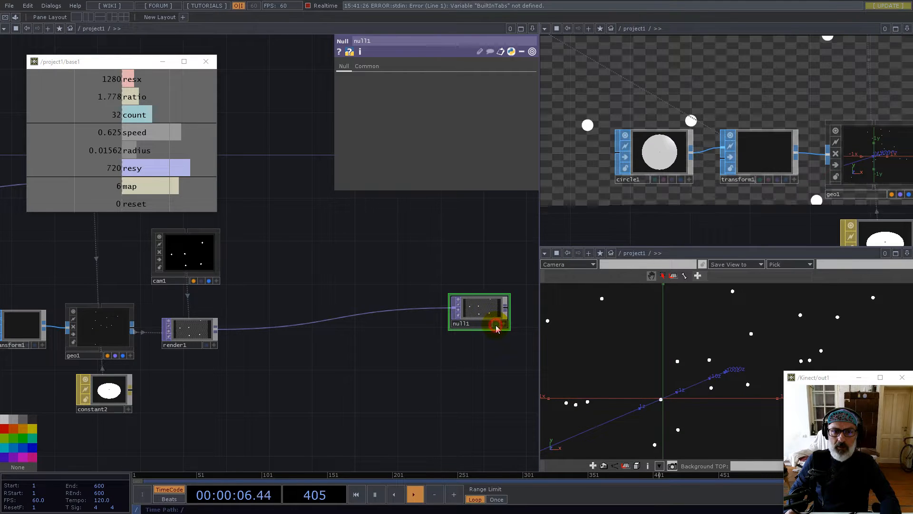
pyautogui.click(546, 29)
pyautogui.click(547, 68)
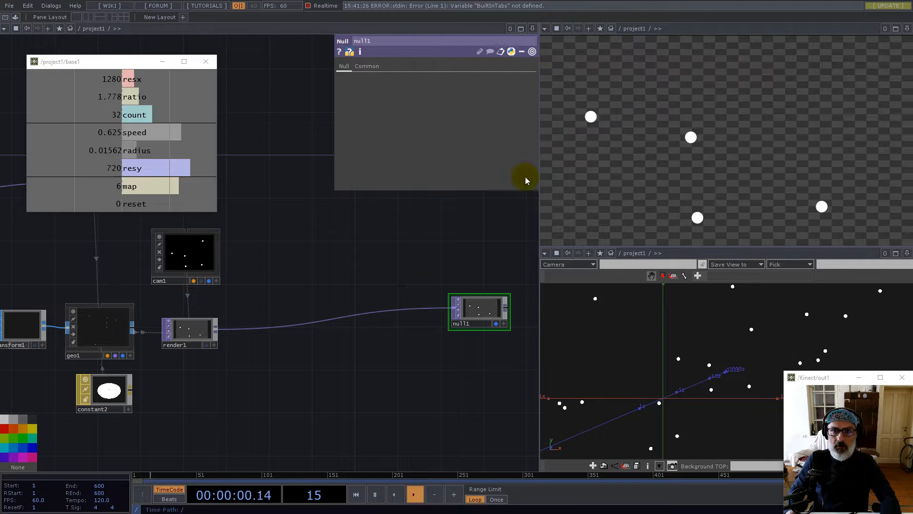
pyautogui.scroll(-3, 384, 322)
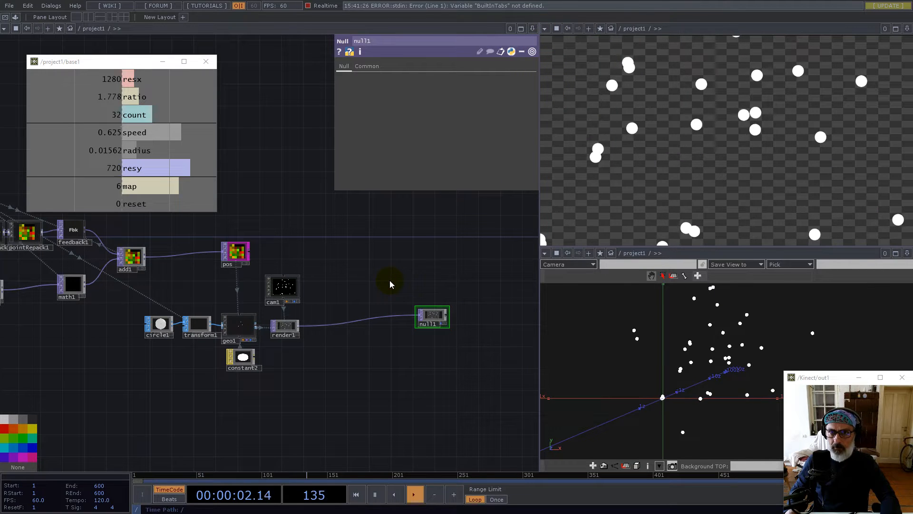
pyautogui.moveTo(337, 283); pyautogui.dragTo(412, 261)
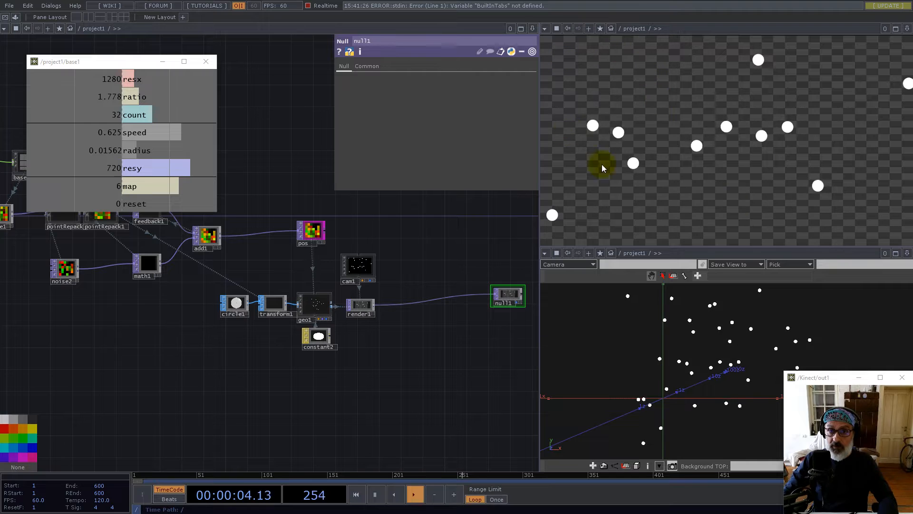
# Move constant1 and base1 higher up in the network
pyautogui.moveTo(150, 364); pyautogui.dragTo(363, 420)
pyautogui.moveTo(116, 263); pyautogui.dragTo(142, 346)
pyautogui.moveTo(148, 269); pyautogui.dragTo(288, 315, button='right')
pyautogui.moveTo(285, 309); pyautogui.dragTo(307, 244)
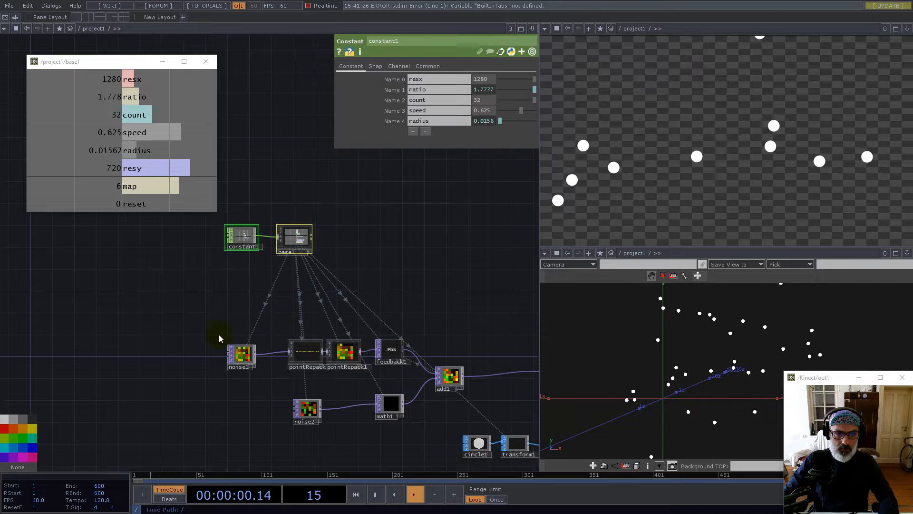
# Shift noise1, pointRepack, pointRepack1 and feedback1 left, then zoom into the feedback section
pyautogui.moveTo(345, 372); pyautogui.dragTo(352, 368, button='right')
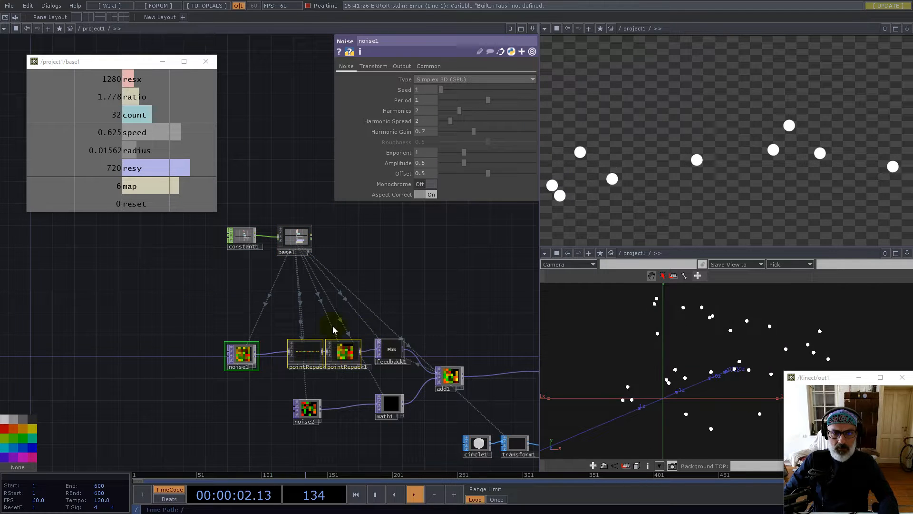
pyautogui.moveTo(399, 368); pyautogui.dragTo(397, 366, button='right')
pyautogui.moveTo(393, 353); pyautogui.dragTo(333, 353)
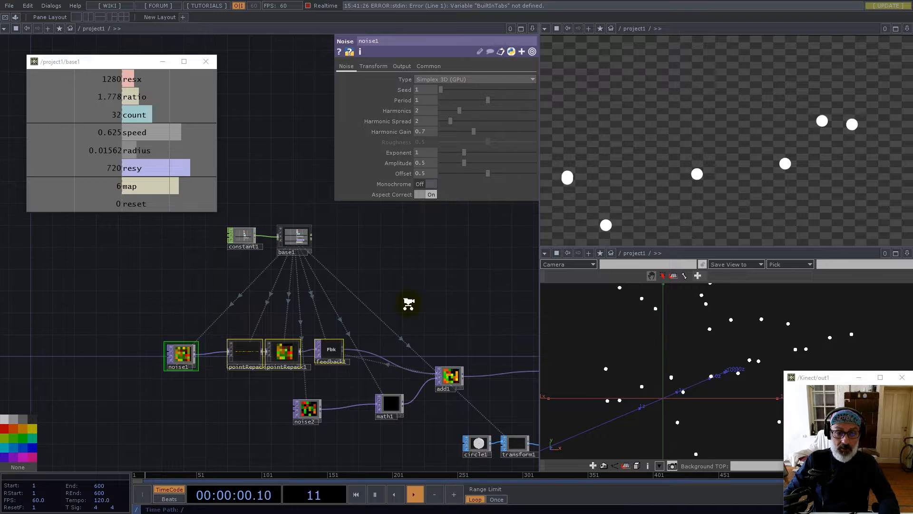
pyautogui.moveTo(408, 304); pyautogui.dragTo(346, 340, button='middle')
pyautogui.moveTo(342, 334); pyautogui.dragTo(297, 278)
pyautogui.rightClick(287, 318)
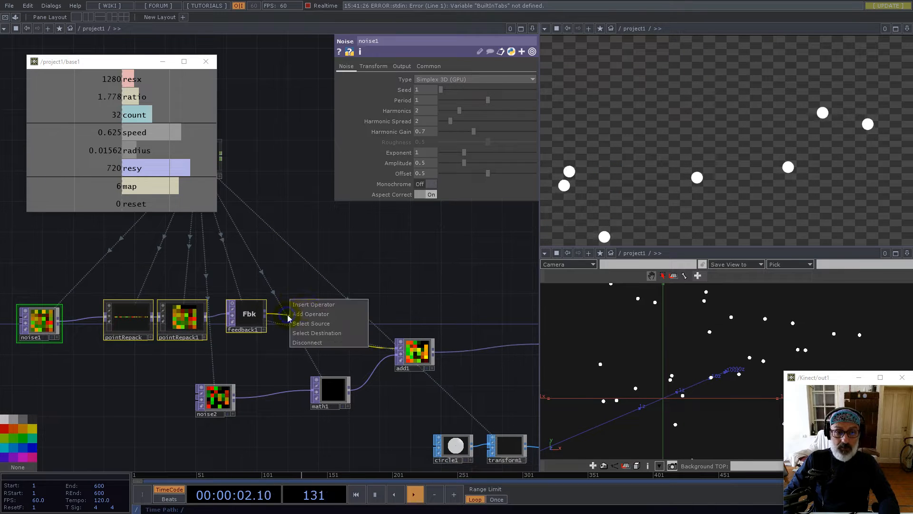
# Insert limit1 between feedback1 and add1 with Nearest Pixel input and viewer smoothness
pyautogui.click(306, 300)
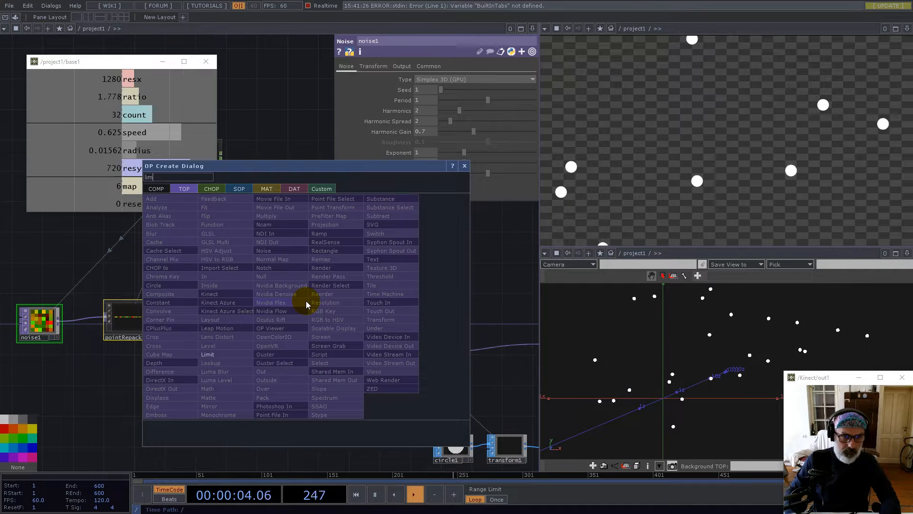
pyautogui.click(213, 354)
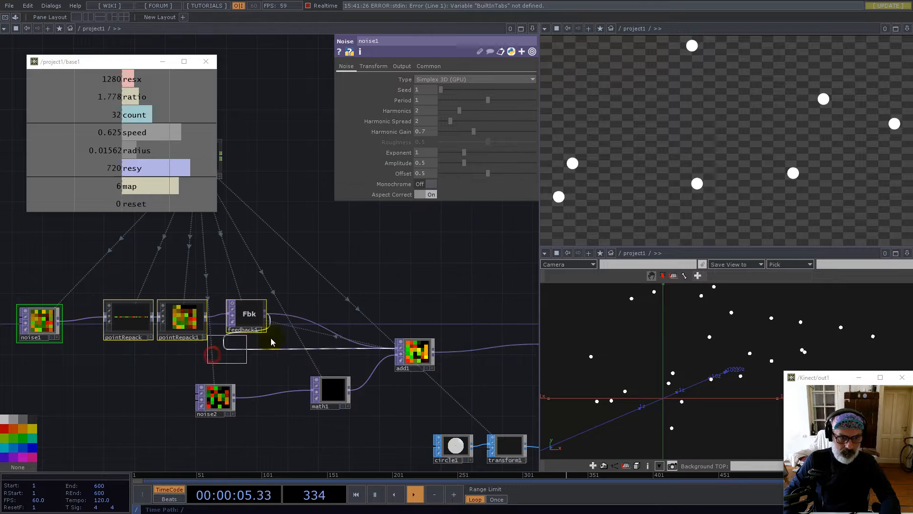
pyautogui.click(305, 319)
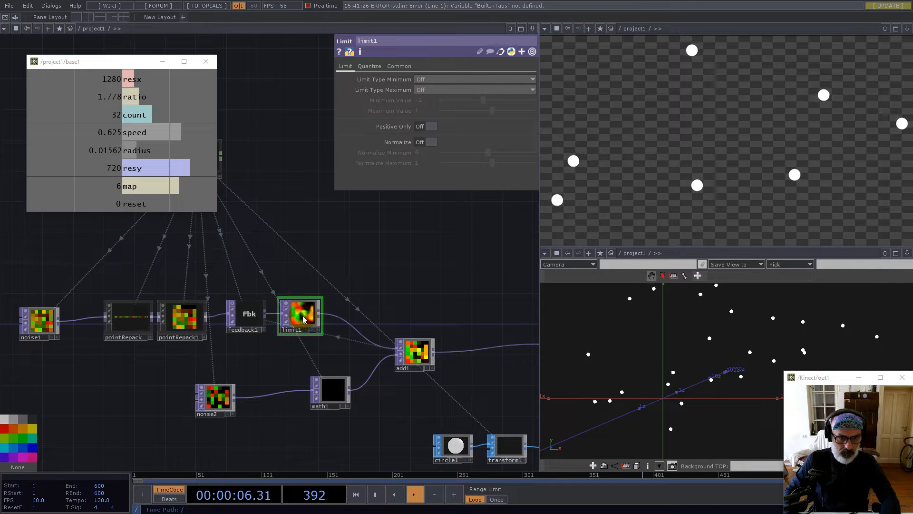
pyautogui.click(404, 67)
pyautogui.click(452, 141)
pyautogui.click(452, 152)
pyautogui.click(452, 163)
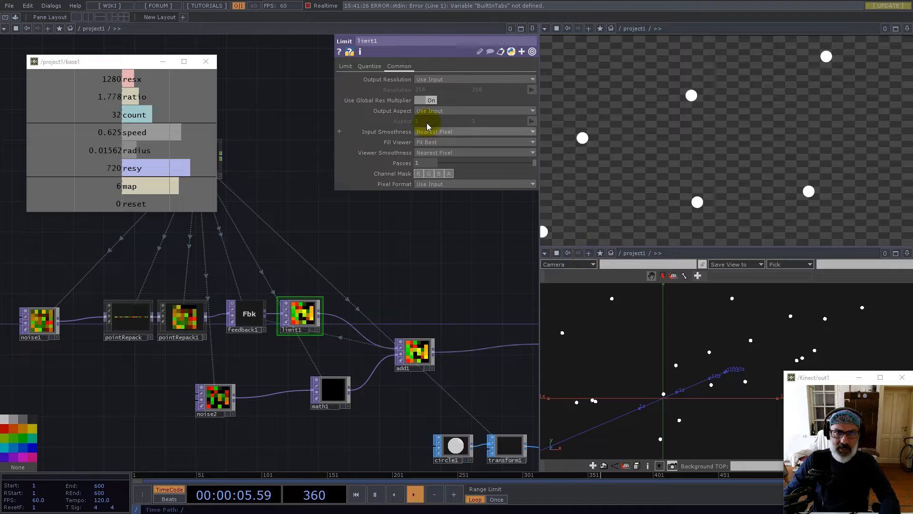
# Set limit1's minimum and maximum types to Loop with Minimum Value 0
pyautogui.click(346, 67)
pyautogui.click(426, 104)
pyautogui.click(425, 116)
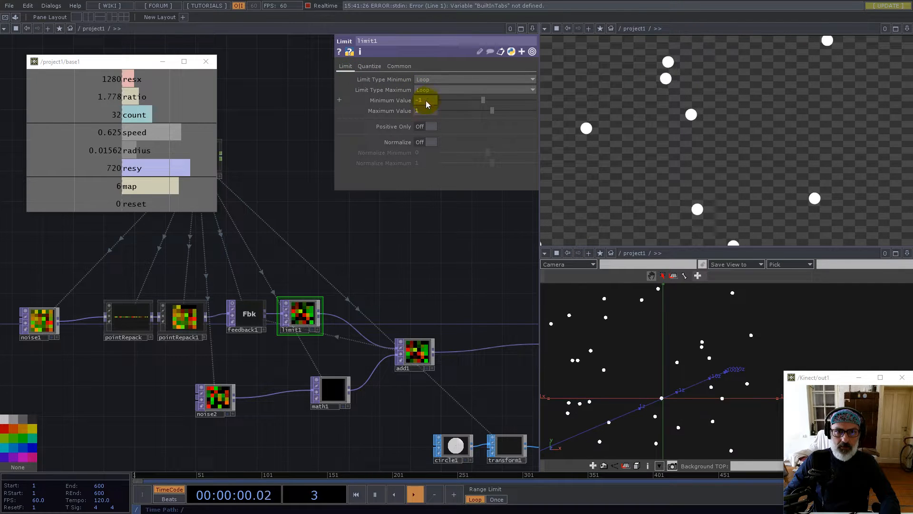
pyautogui.write('0')
pyautogui.press('Return')
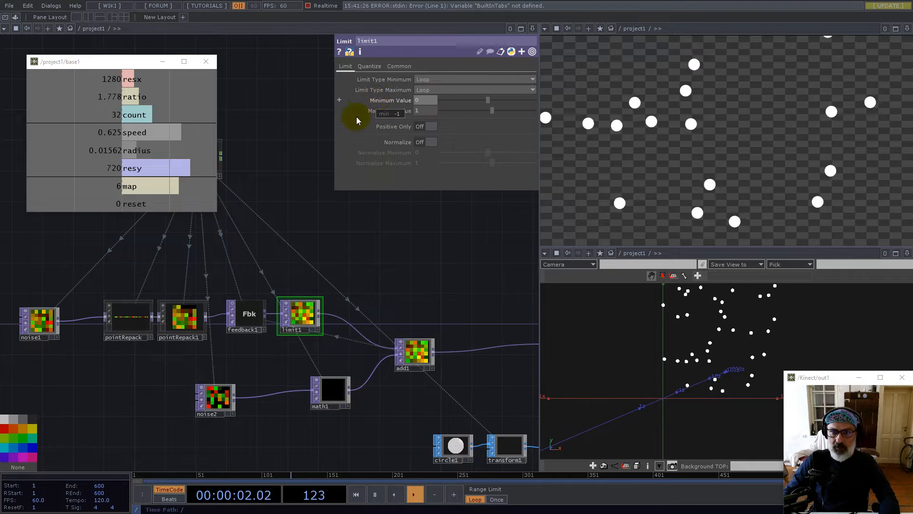
pyautogui.click(300, 208)
pyautogui.press('1')
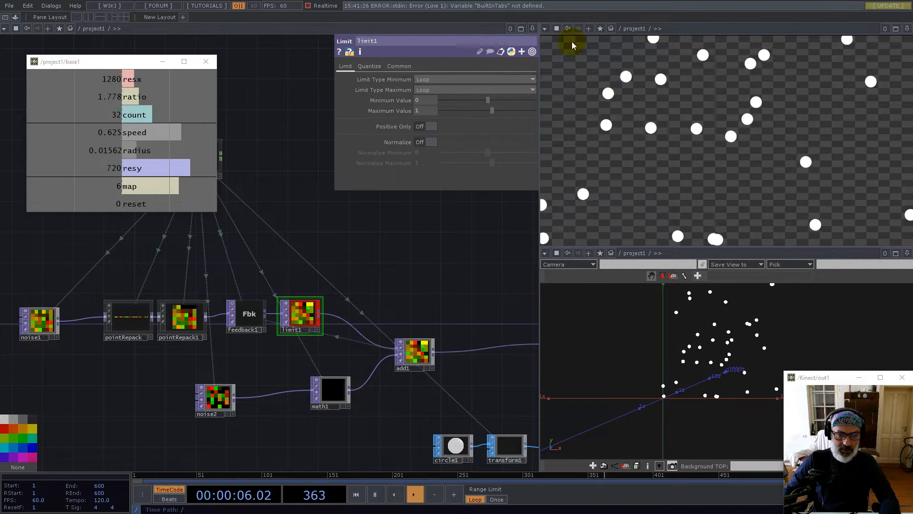
# Adjust limit1's channel mask and duplicate the node
pyautogui.click(400, 67)
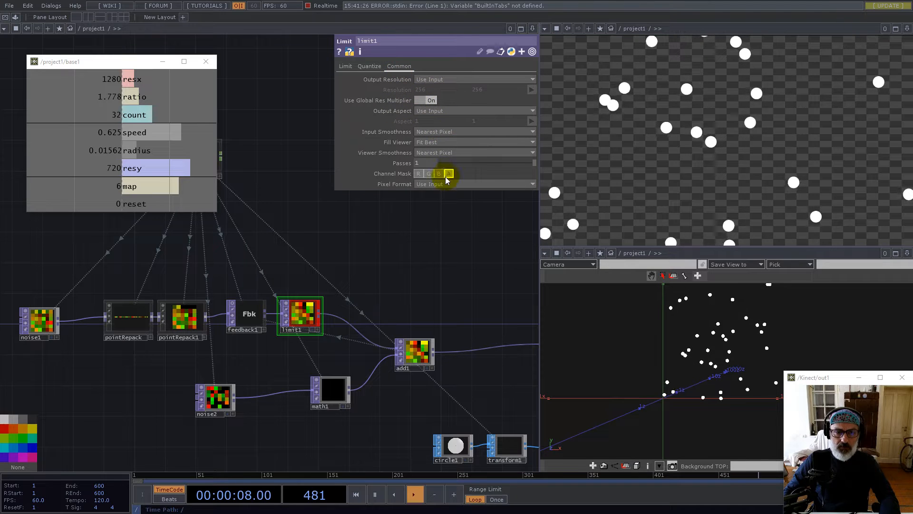
pyautogui.click(429, 174)
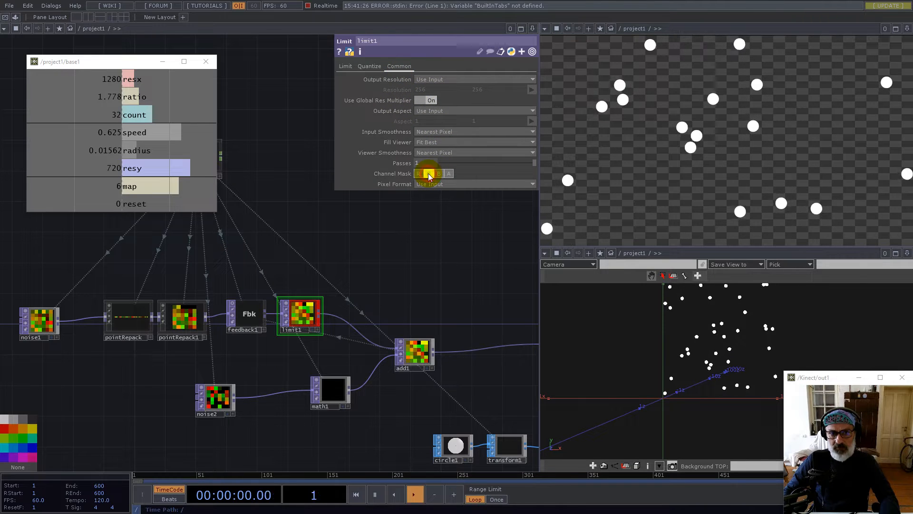
pyautogui.click(430, 256)
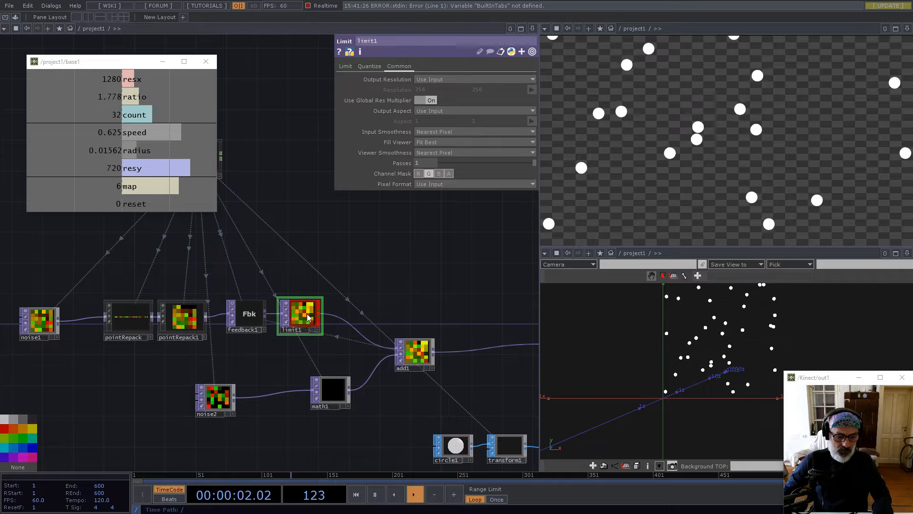
pyautogui.hotkey('ctrl', 'c')
pyautogui.hotkey('ctrl', 'v')
# Place the duplicate as limit2, fed from limit1's output
pyautogui.click(355, 304)
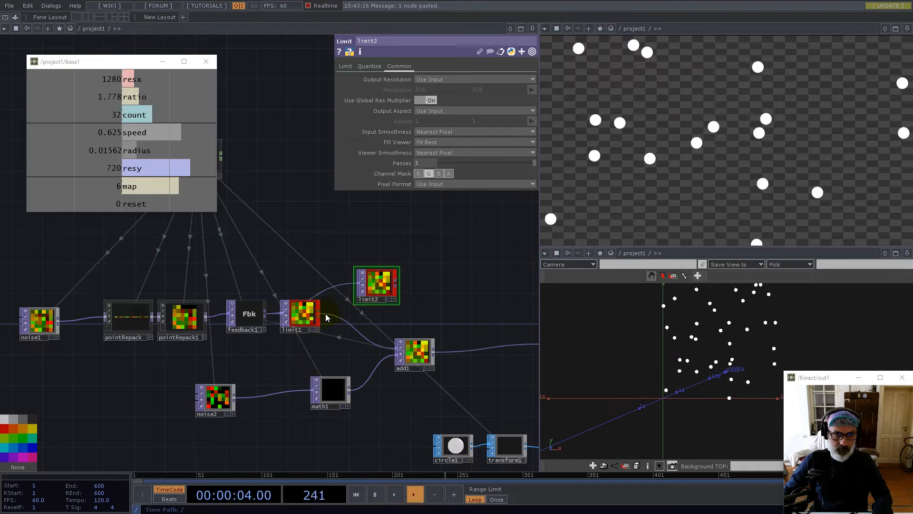
pyautogui.moveTo(320, 314); pyautogui.dragTo(357, 283)
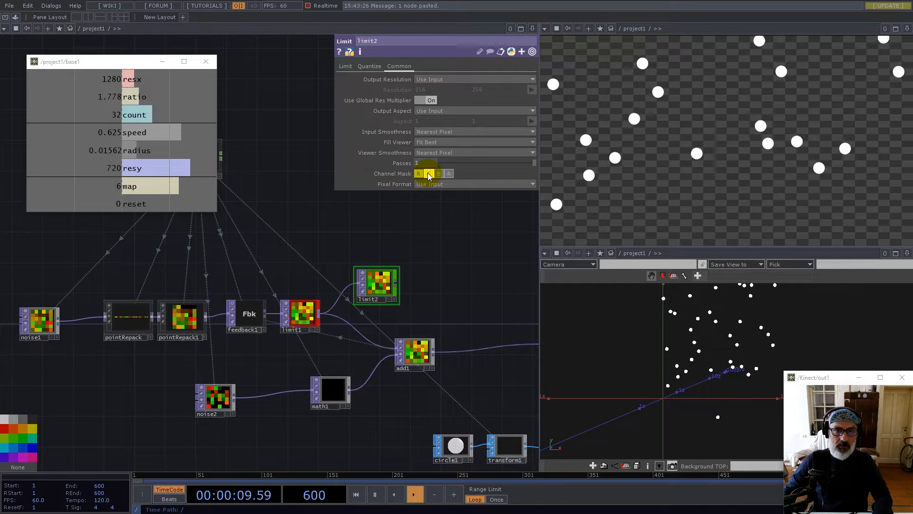
pyautogui.moveTo(387, 286); pyautogui.dragTo(366, 312)
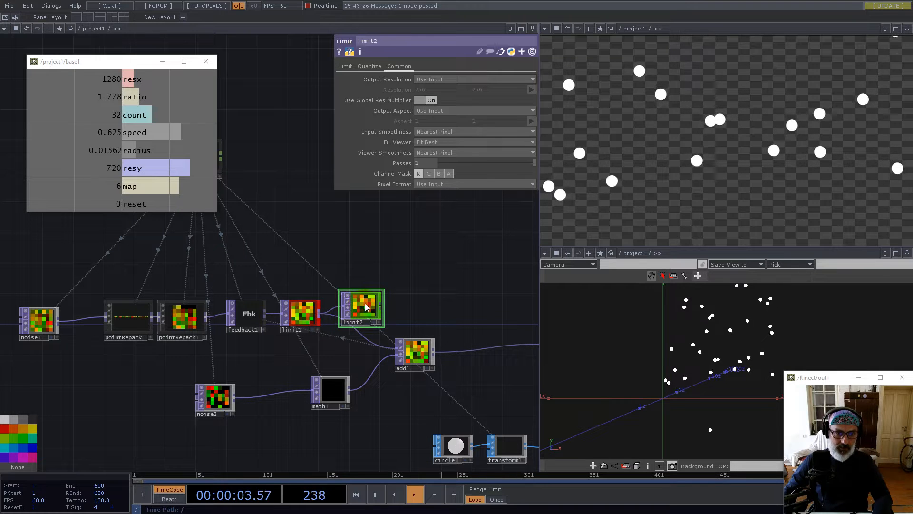
# Set limit2's Maximum Value to 1/ratio from base1, giving 0.5625
pyautogui.click(345, 66)
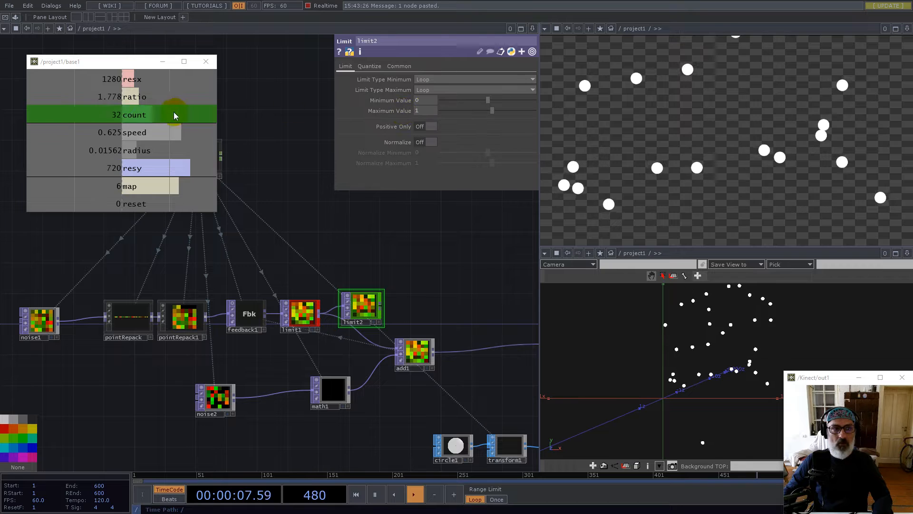
pyautogui.moveTo(114, 97); pyautogui.dragTo(418, 113)
pyautogui.click(417, 113)
pyautogui.click(409, 121)
pyautogui.write("1/op('base1/out1')['ratio")
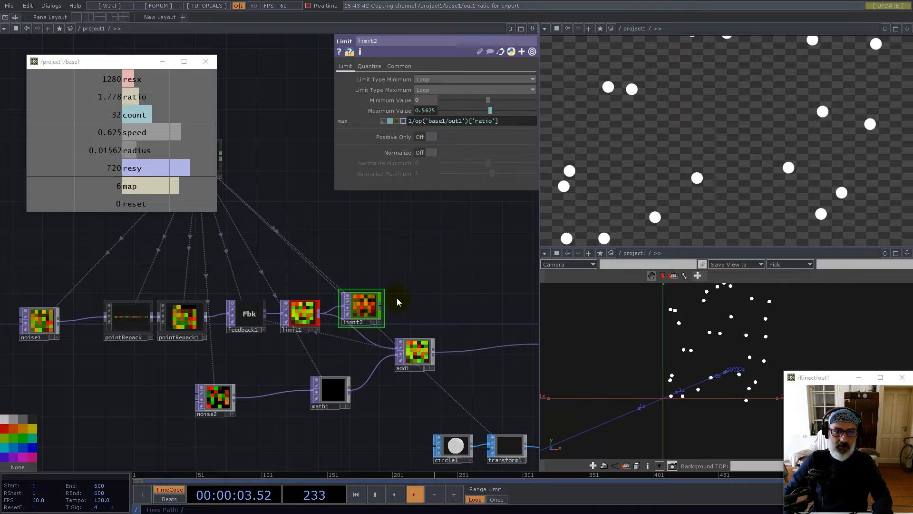
pyautogui.click(380, 303)
# Line limit2 up between limit1 and add1 and nudge add1 right
pyautogui.moveTo(356, 309); pyautogui.dragTo(335, 318)
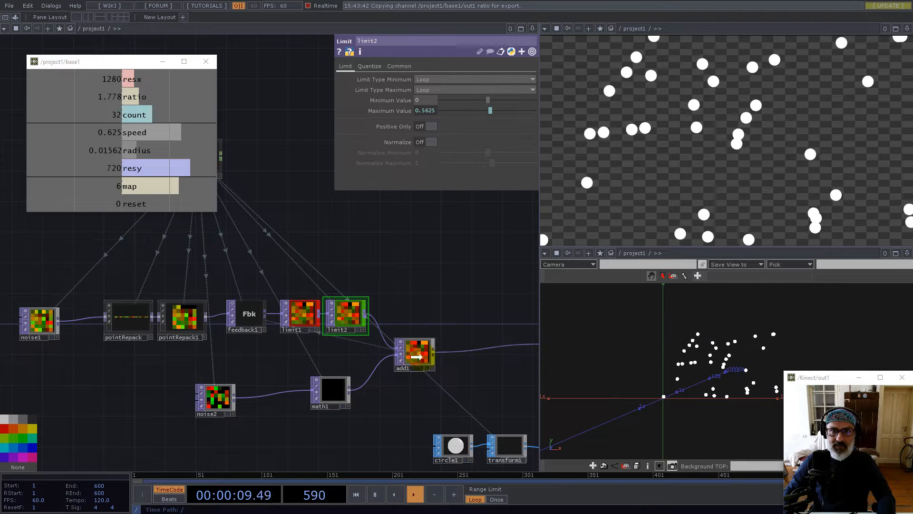
pyautogui.moveTo(426, 354); pyautogui.dragTo(433, 354)
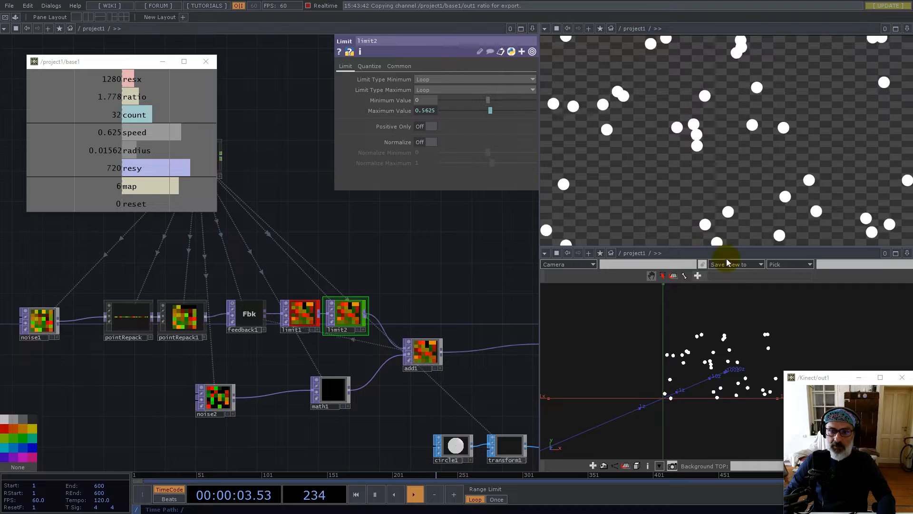
pyautogui.moveTo(695, 381)
pyautogui.mouseDown(button='middle')
pyautogui.moveTo(749, 375)
pyautogui.moveTo(711, 376)
pyautogui.mouseUp(button='middle')
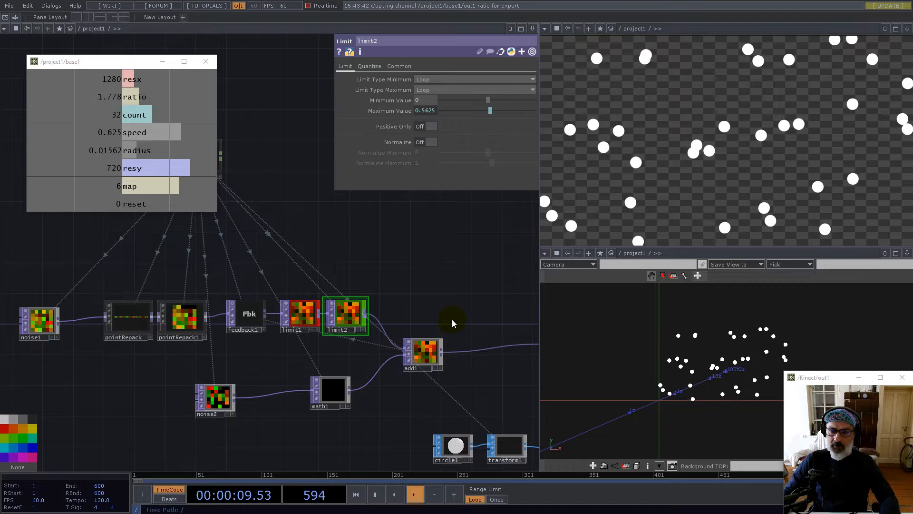
pyautogui.moveTo(436, 277); pyautogui.dragTo(324, 310)
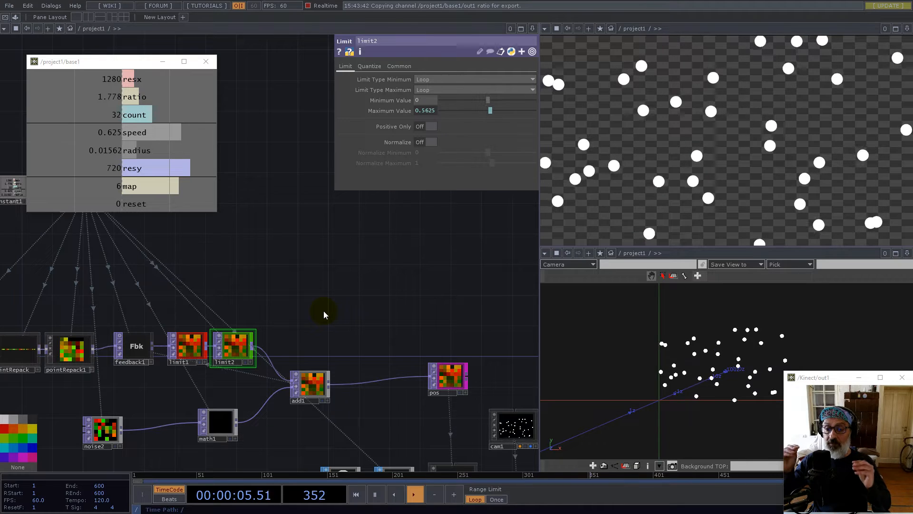
# Duplicate noise1 as noise3 near base1 and set its Pixel Format to 32-bit float (Mono)
pyautogui.moveTo(135, 269); pyautogui.dragTo(242, 281)
pyautogui.scroll(-3, 244, 309)
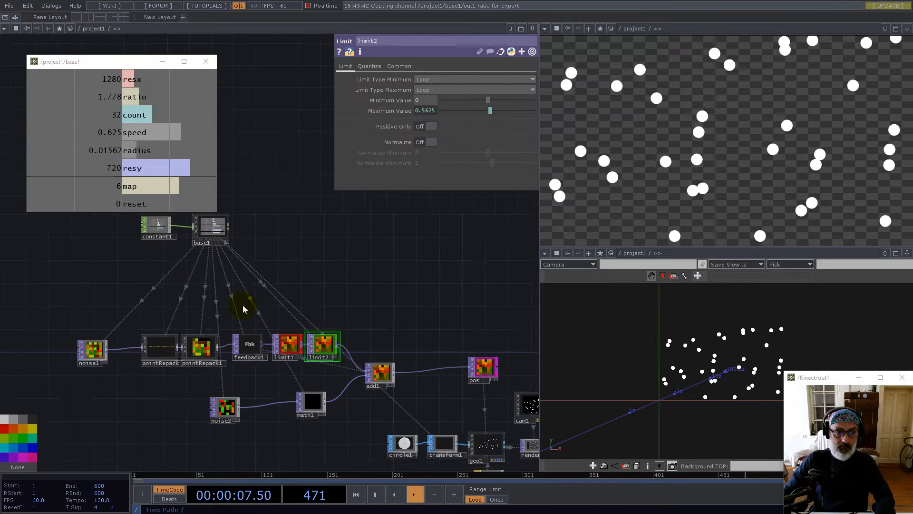
pyautogui.click(103, 349)
pyautogui.hotkey('ctrl', 'c')
pyautogui.hotkey('ctrl', 'v')
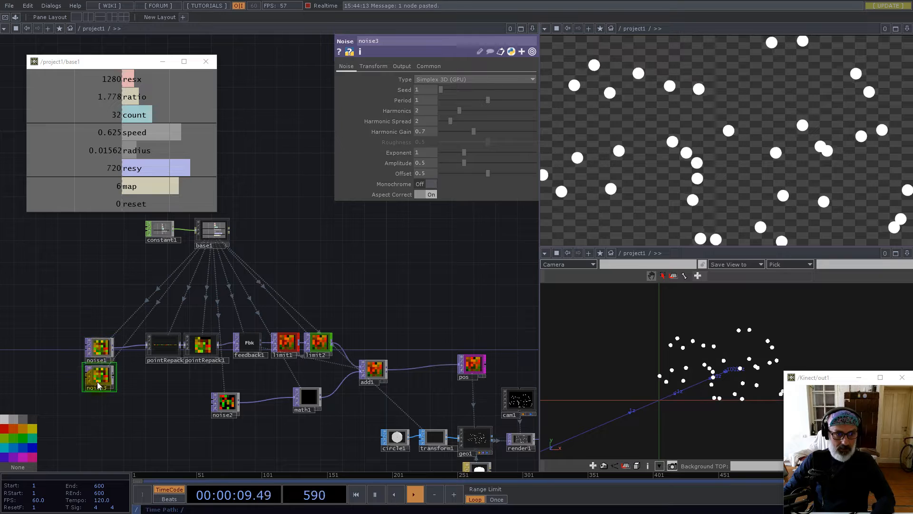
pyautogui.moveTo(101, 378); pyautogui.dragTo(326, 258)
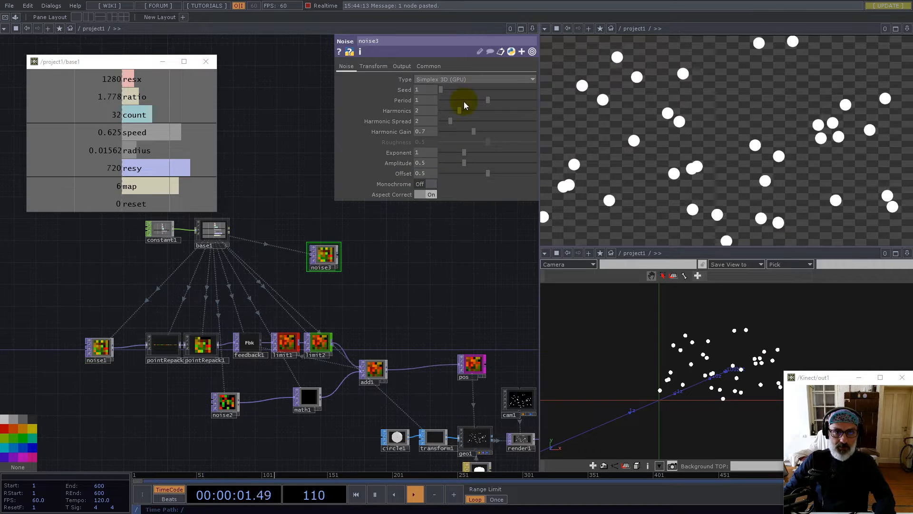
pyautogui.click(436, 69)
pyautogui.click(451, 184)
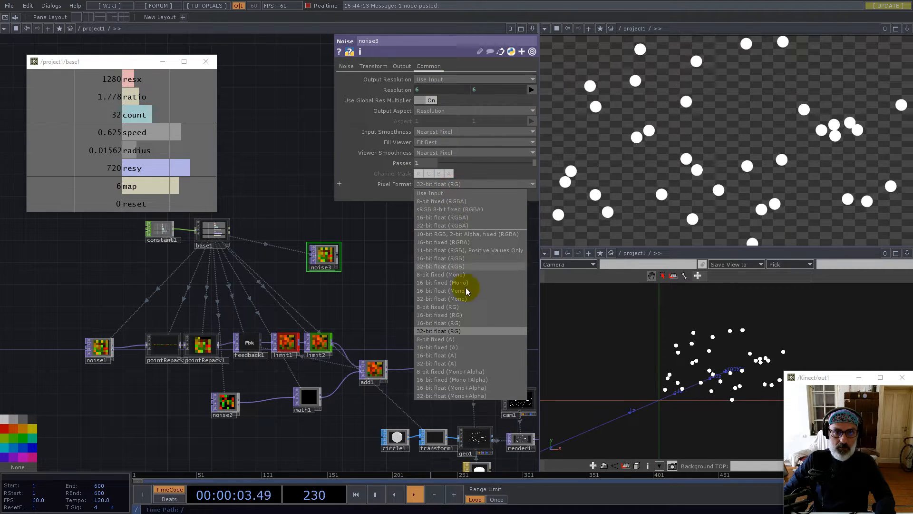
pyautogui.click(458, 299)
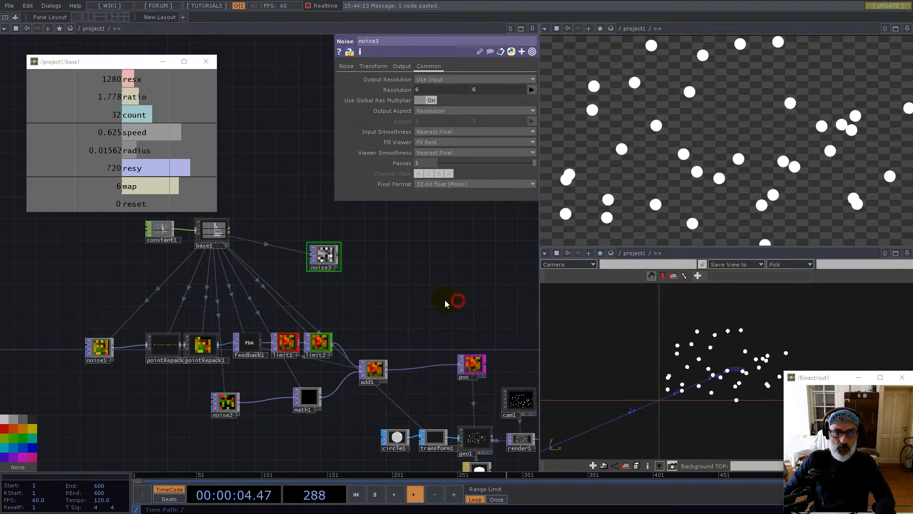
# Append a Null after noise3 and name it radius
pyautogui.rightClick(338, 255)
pyautogui.click(298, 228)
pyautogui.click(442, 269)
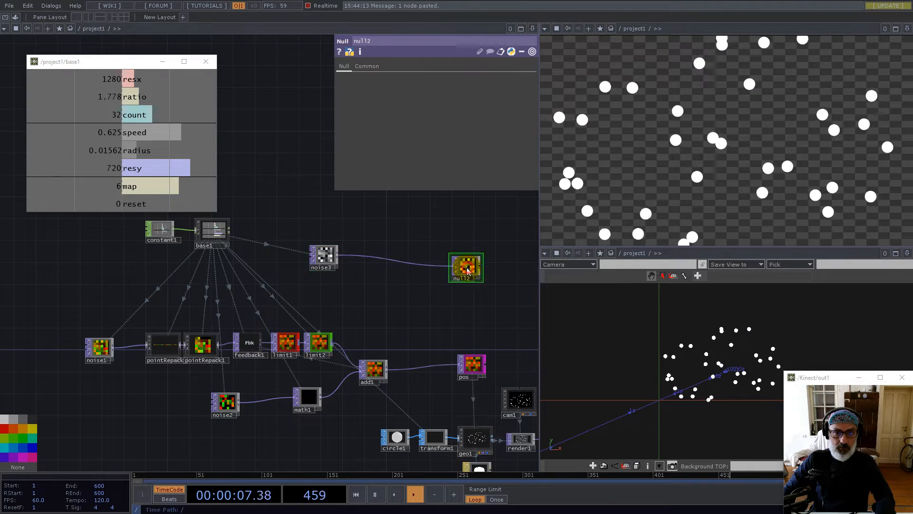
pyautogui.scroll(5, 464, 297)
pyautogui.click(465, 296)
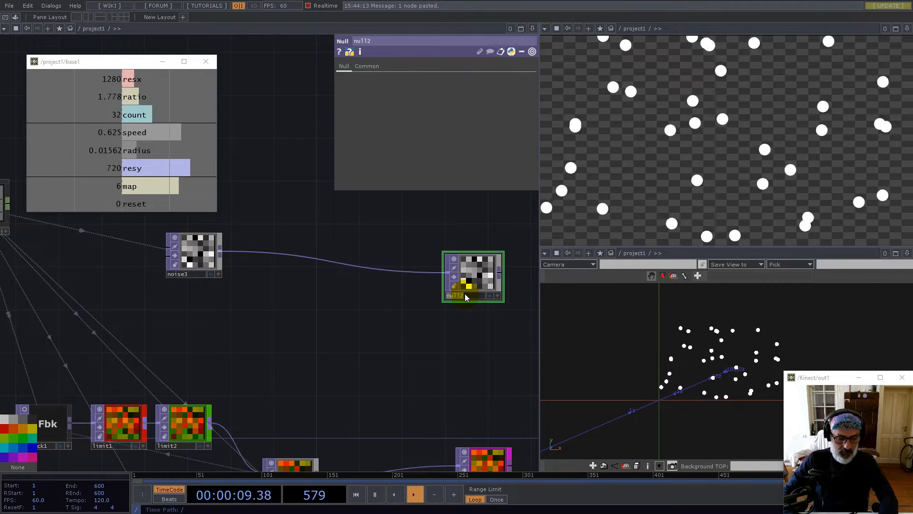
pyautogui.write('radius')
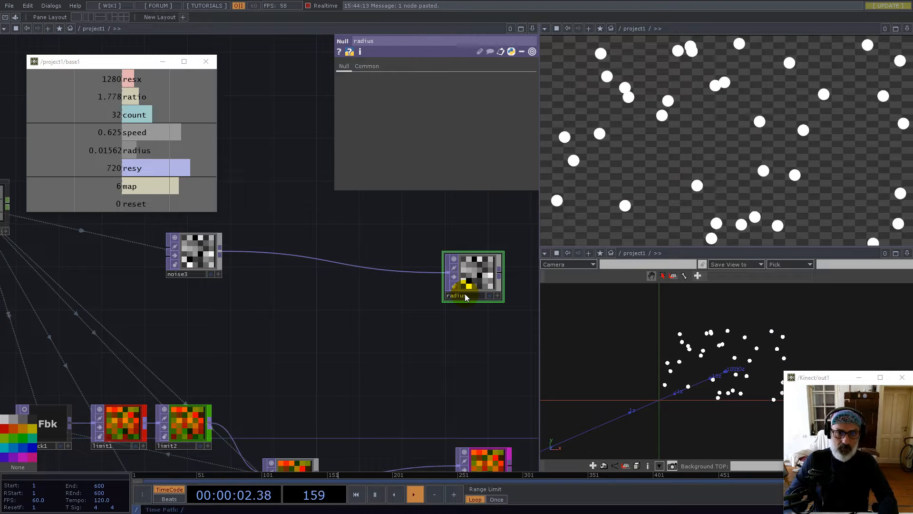
pyautogui.press('Return')
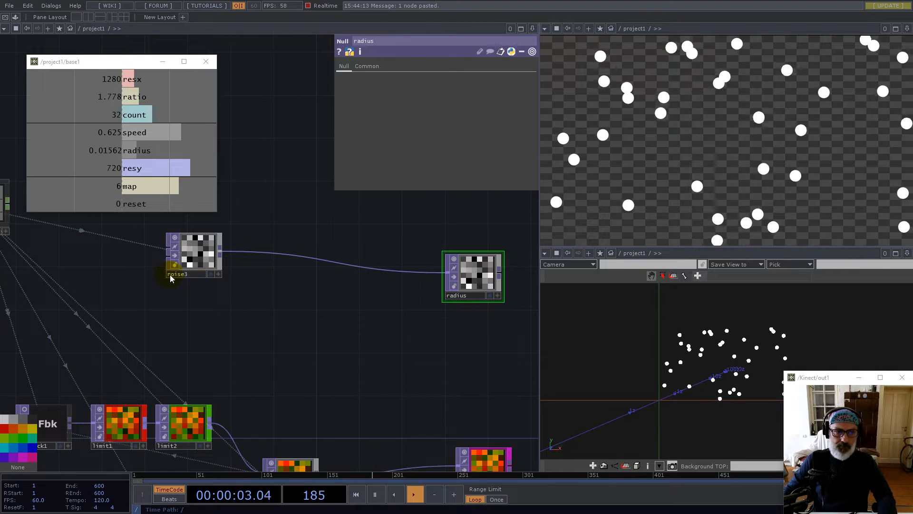
# Set noise3's Offset to 1 and Amplitude to 0 for solid white
pyautogui.click(193, 252)
pyautogui.click(345, 66)
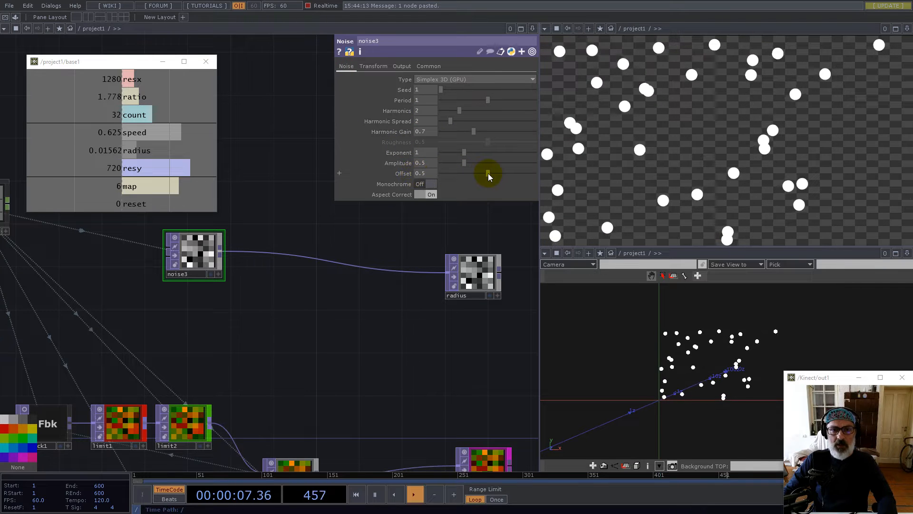
pyautogui.moveTo(487, 173); pyautogui.dragTo(554, 178)
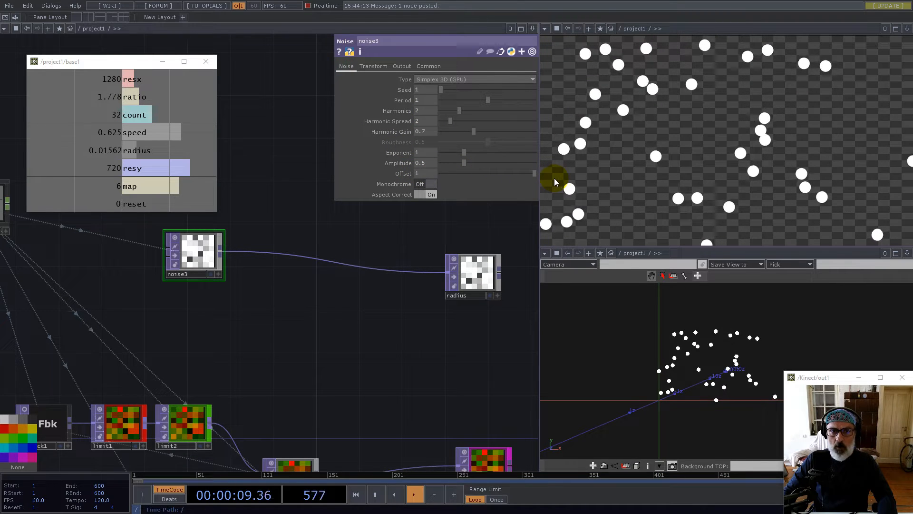
pyautogui.moveTo(464, 164); pyautogui.dragTo(408, 163)
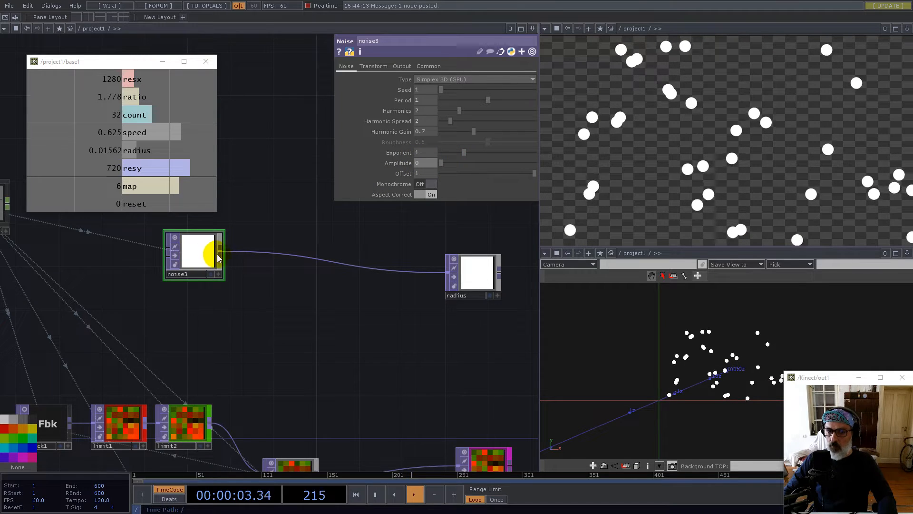
pyautogui.scroll(-3, 216, 257)
pyautogui.moveTo(428, 300); pyautogui.dragTo(386, 271)
pyautogui.click(307, 237)
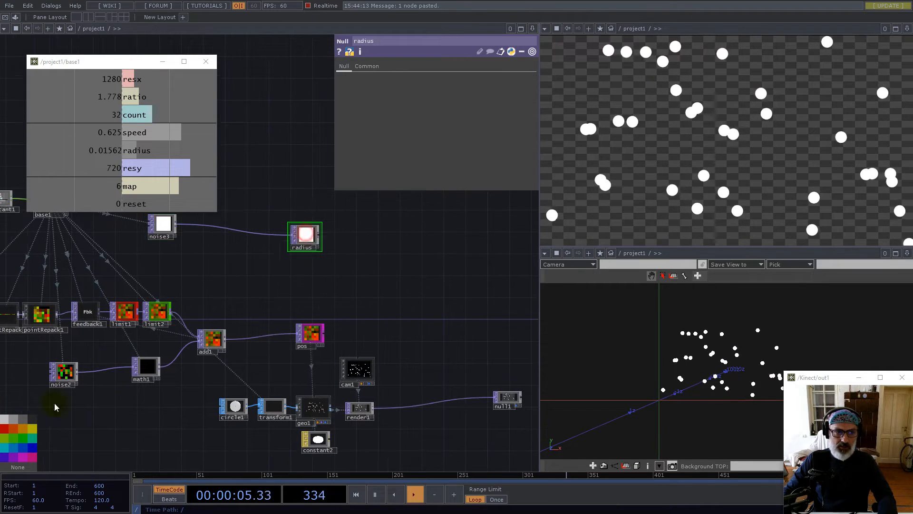
# Set geo1's instance Scale X, Y and Z to radius's r channel, then select noise3
pyautogui.click(315, 412)
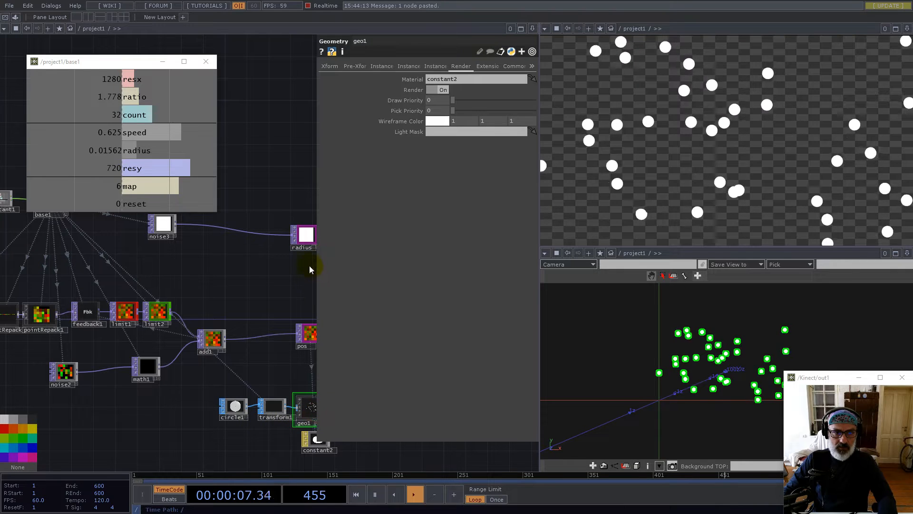
pyautogui.click(381, 65)
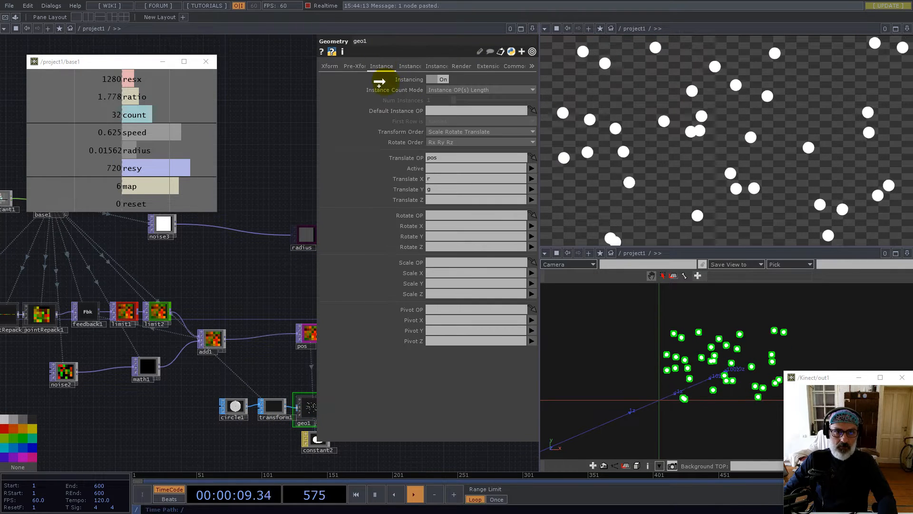
pyautogui.click(434, 273)
pyautogui.write('radius')
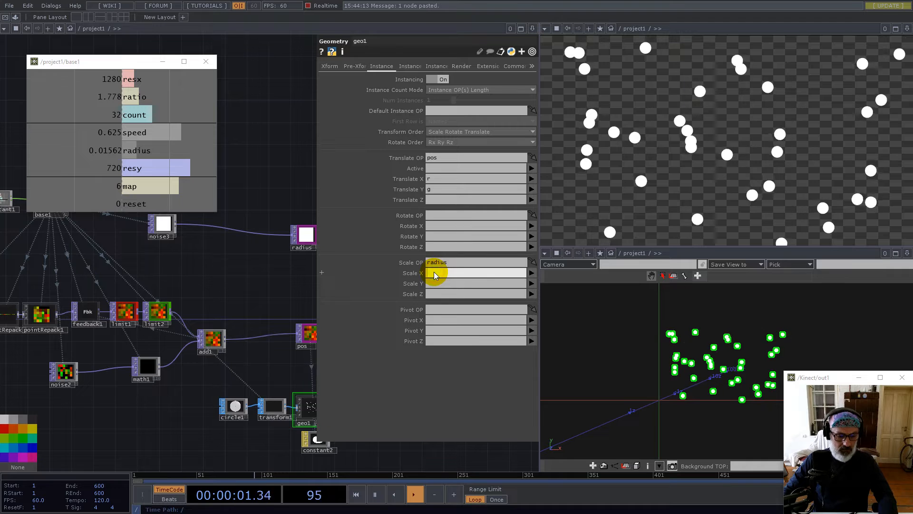
pyautogui.click(432, 283)
pyautogui.write('r')
pyautogui.click(431, 294)
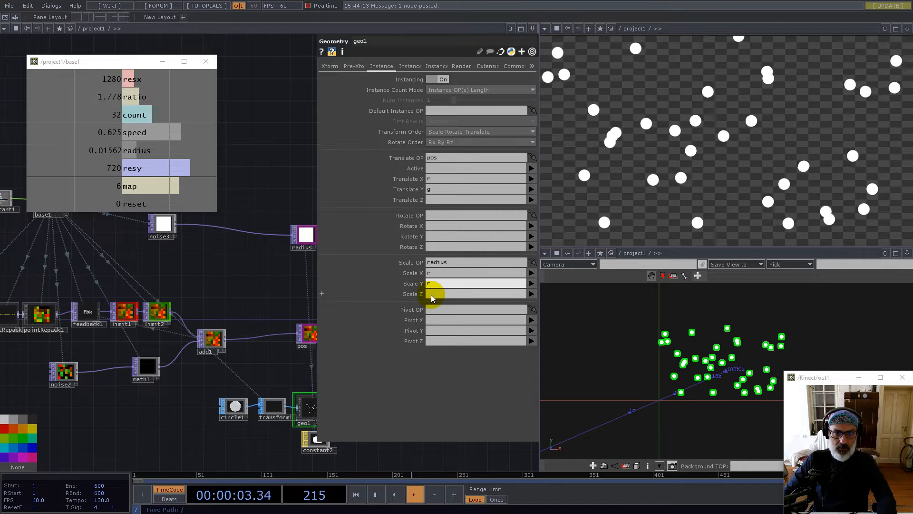
pyautogui.write('r')
pyautogui.press('Return')
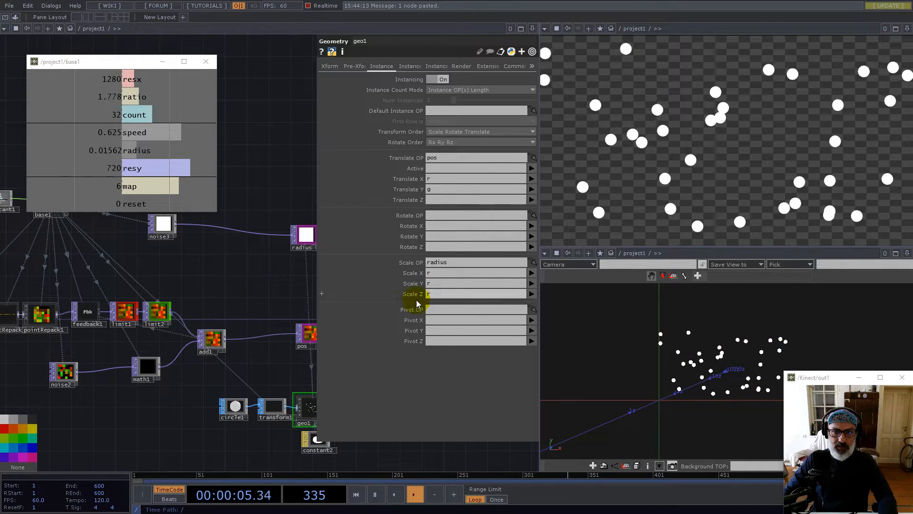
pyautogui.moveTo(235, 284); pyautogui.dragTo(259, 335)
pyautogui.click(189, 273)
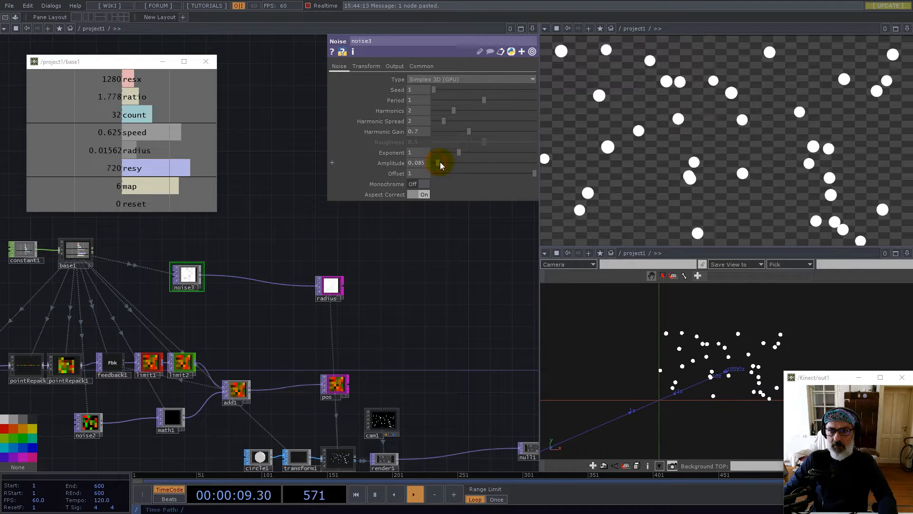
# Give noise3 an Amplitude of 0.625 and an Offset of 1.256
pyautogui.moveTo(467, 164)
pyautogui.mouseDown()
pyautogui.moveTo(456, 164)
pyautogui.moveTo(512, 166)
pyautogui.moveTo(459, 167)
pyautogui.mouseUp()
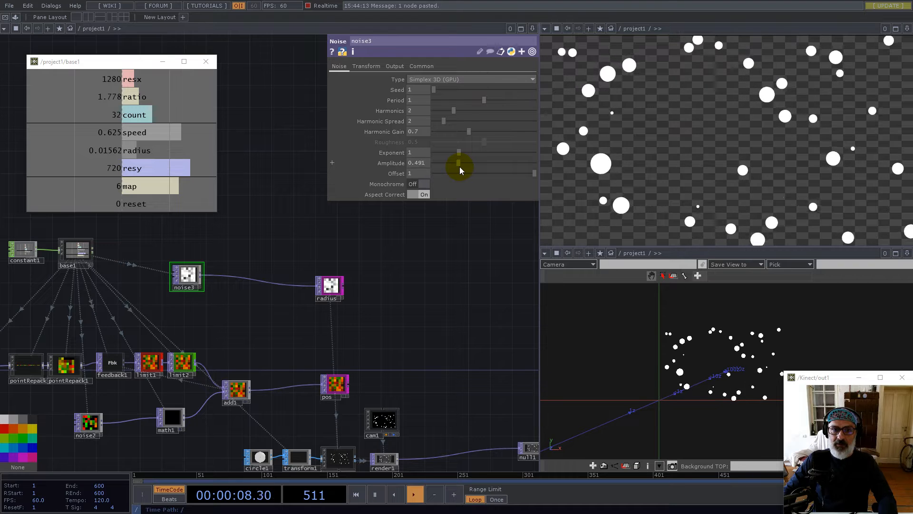
pyautogui.write('625')
pyautogui.press('Return')
pyautogui.click(415, 175)
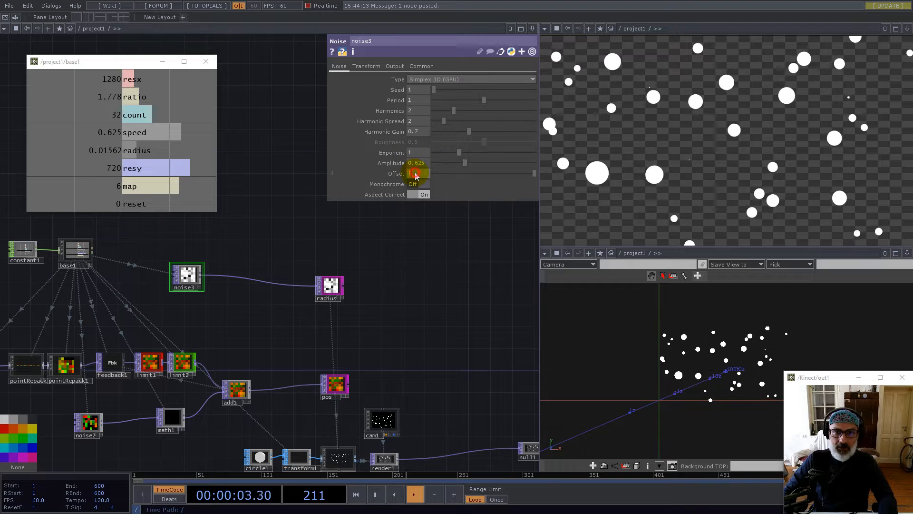
pyautogui.write('.256')
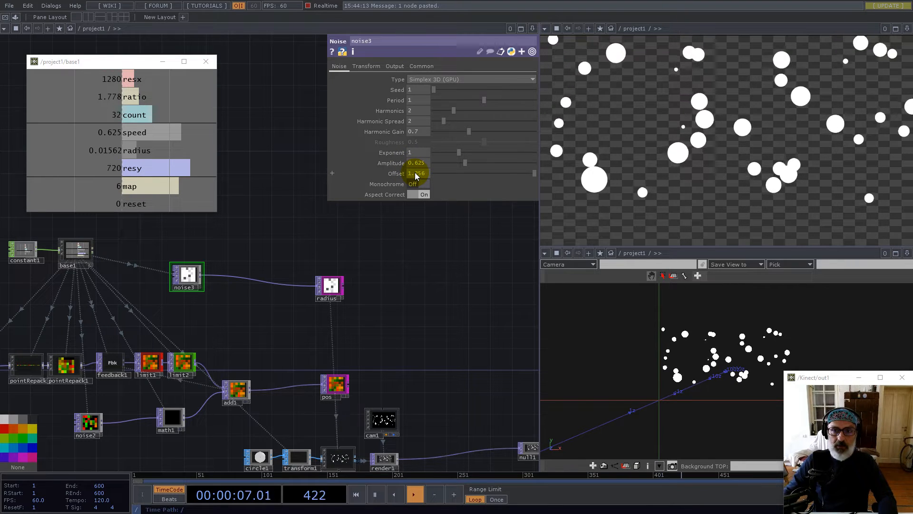
pyautogui.press('Return')
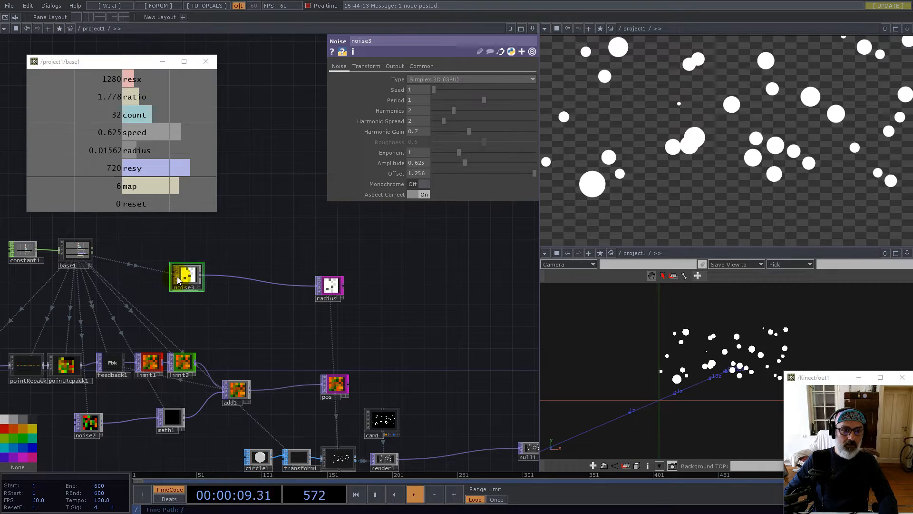
# Nudge noise3 slightly, then pan and zoom around the network to inspect the nodes
pyautogui.moveTo(185, 274); pyautogui.dragTo(191, 263)
pyautogui.moveTo(237, 324); pyautogui.dragTo(357, 320)
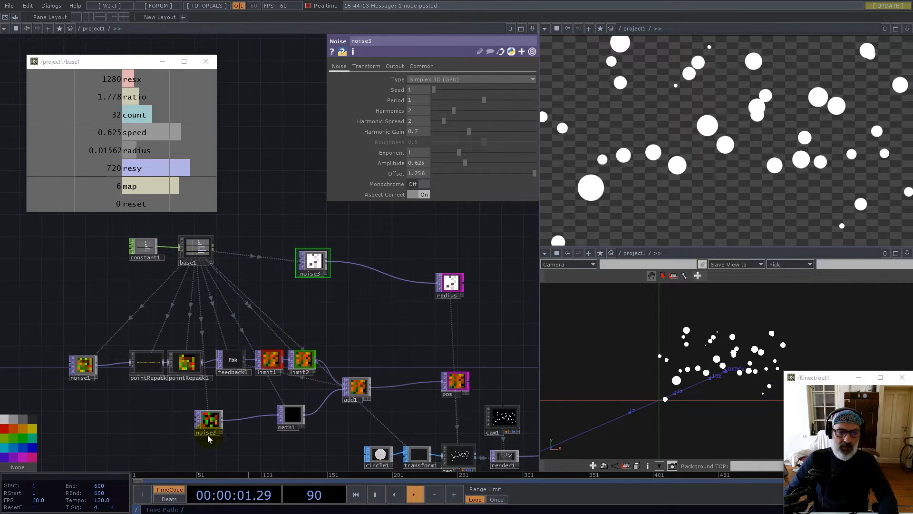
pyautogui.scroll(10, 354, 417)
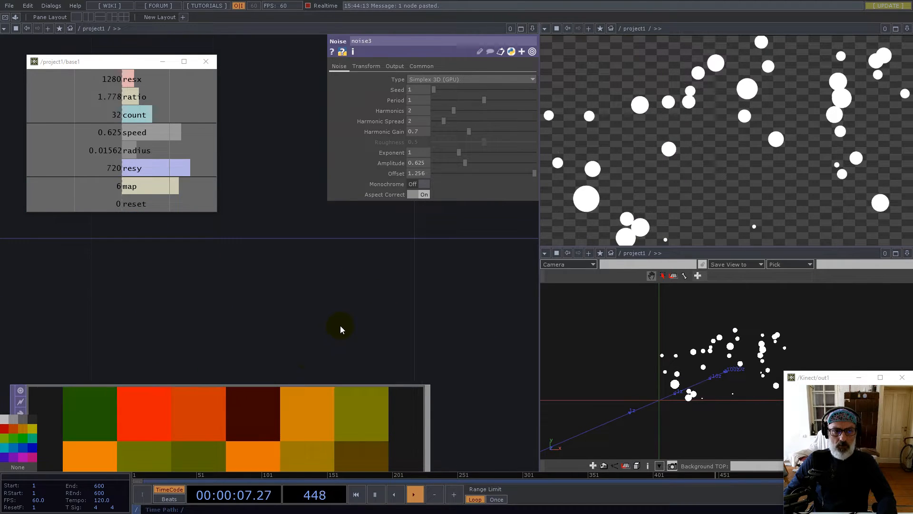
pyautogui.scroll(-4, 340, 328)
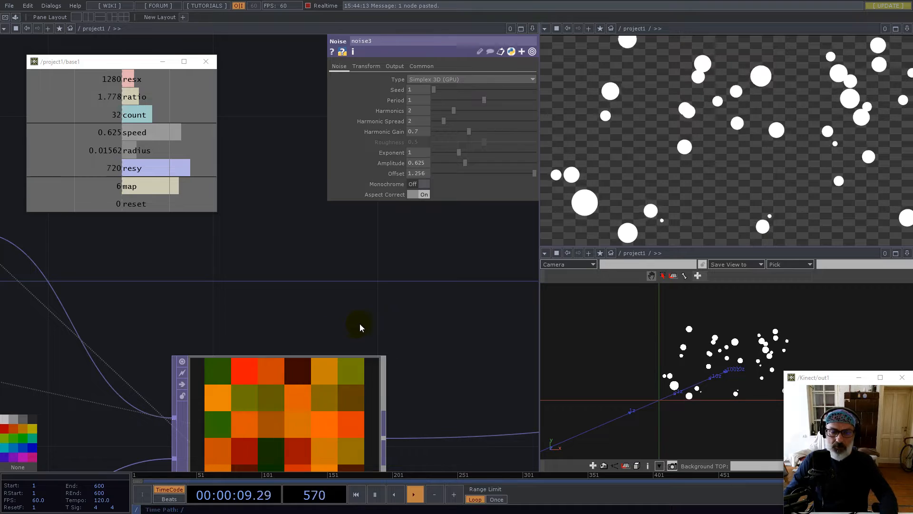
pyautogui.scroll(-6, 380, 319)
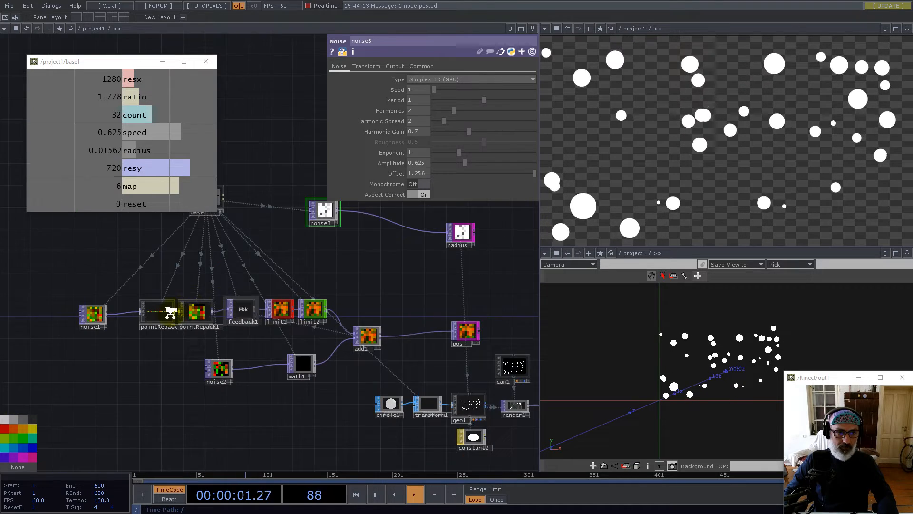
pyautogui.scroll(8, 171, 313)
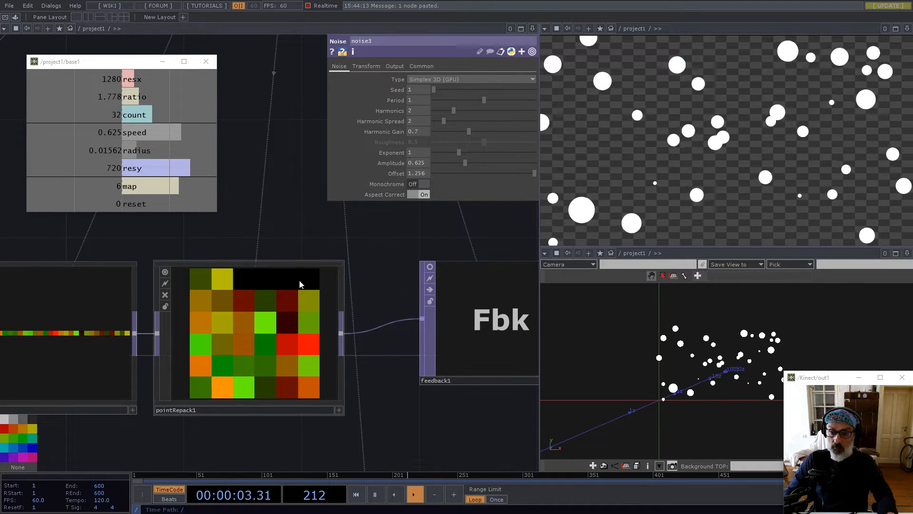
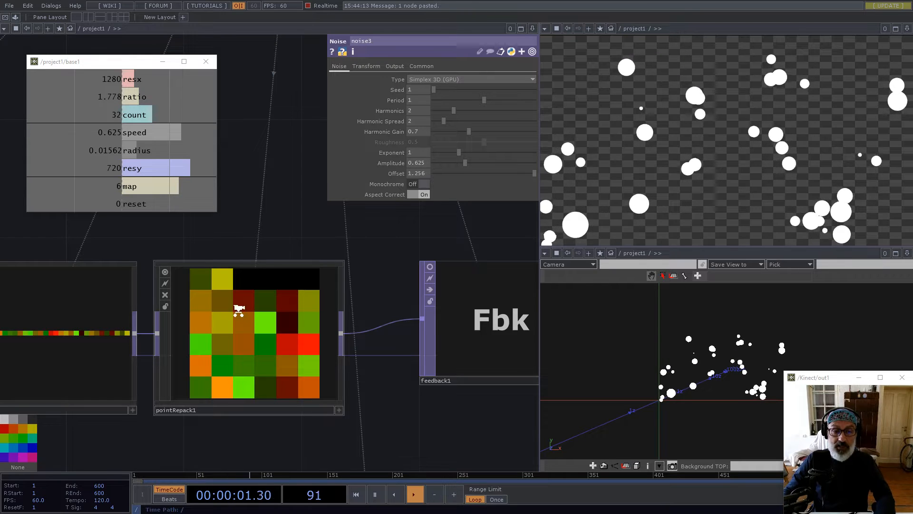
# Zoom out, pan past noise1 and noise2, and dive into the pointRepack1 component
pyautogui.scroll(-5, 240, 311)
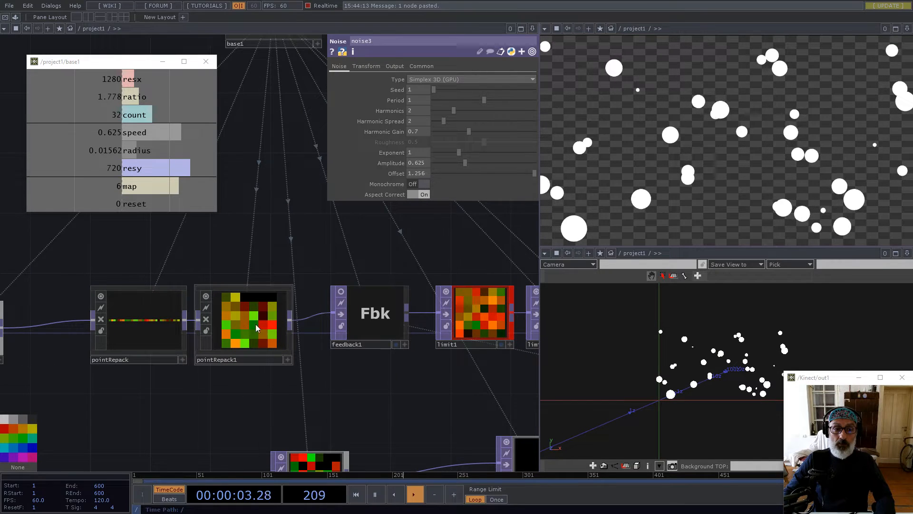
pyautogui.moveTo(355, 383); pyautogui.dragTo(444, 336)
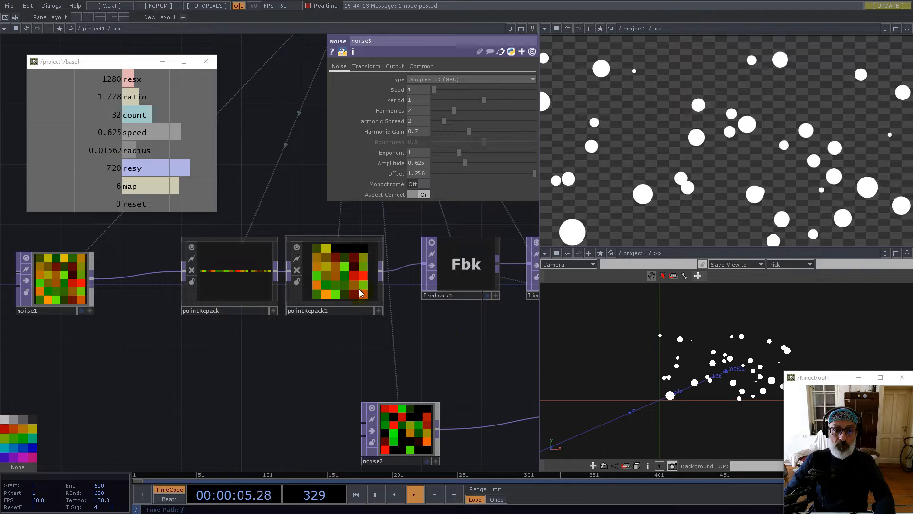
pyautogui.doubleClick(353, 275)
# Move the outPoints node up and to the right
pyautogui.moveTo(291, 279); pyautogui.dragTo(312, 236)
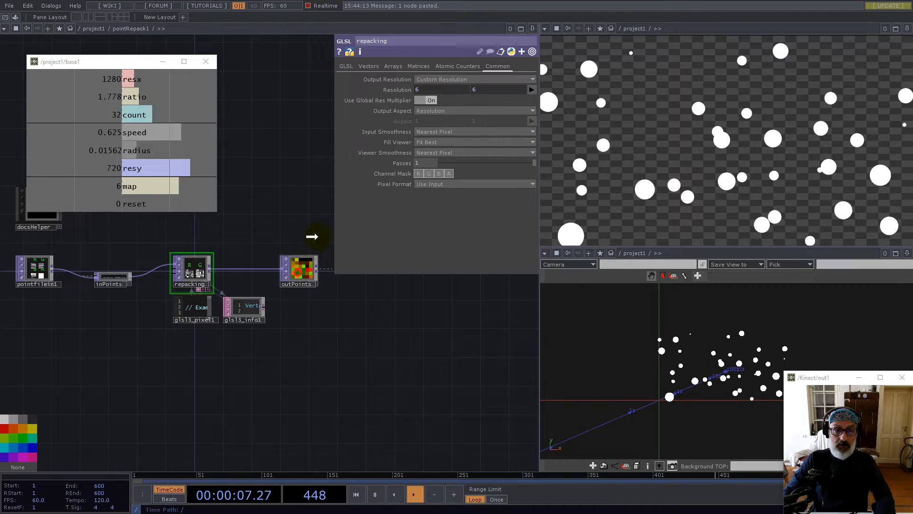
pyautogui.moveTo(321, 294); pyautogui.dragTo(263, 361)
pyautogui.moveTo(266, 299); pyautogui.dragTo(307, 291)
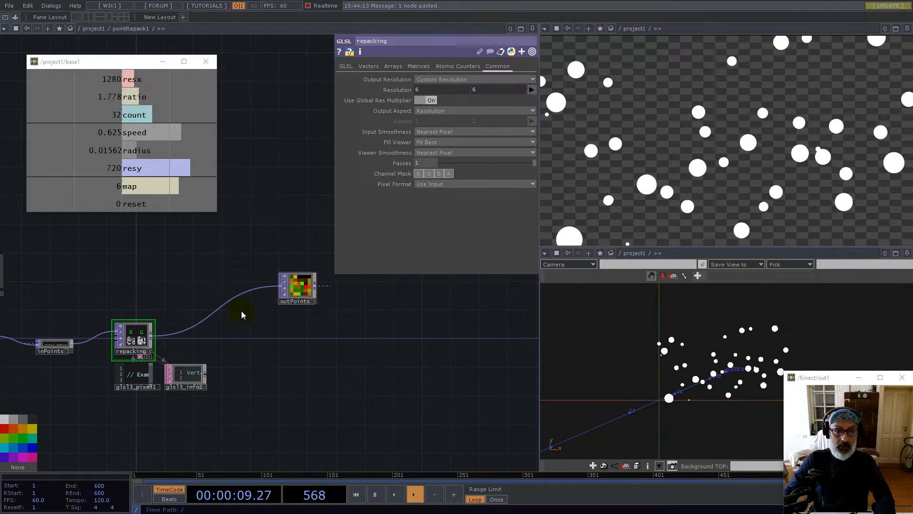
pyautogui.scroll(3, 162, 313)
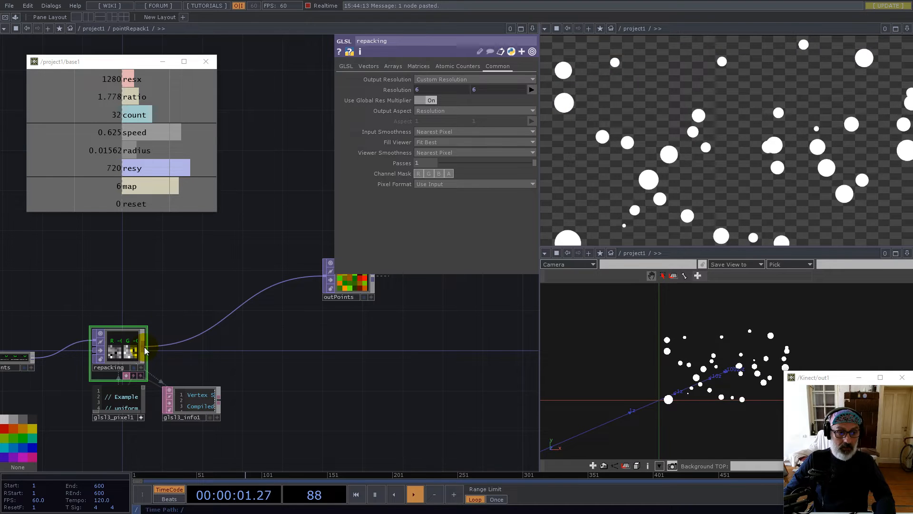
# Show repacking's preview in Color and search the OP Create Dialog for 'ma'
pyautogui.click(141, 368)
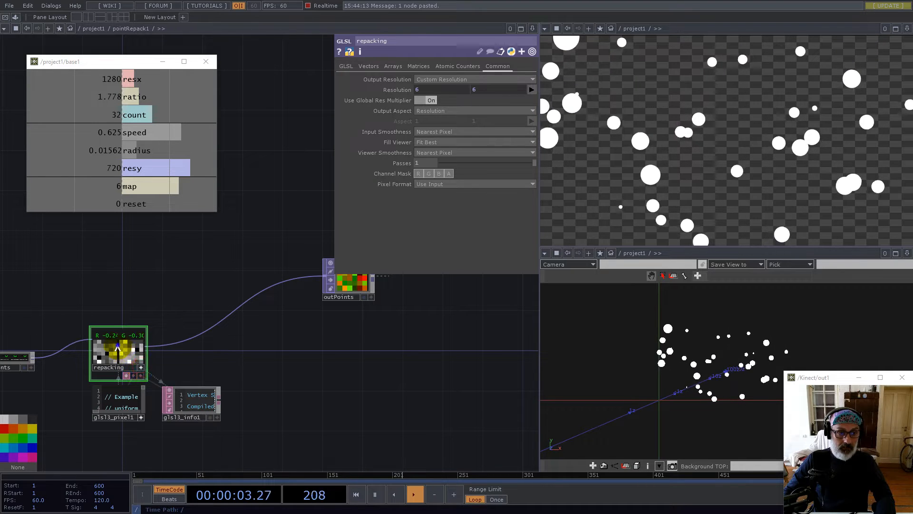
pyautogui.rightClick(119, 347)
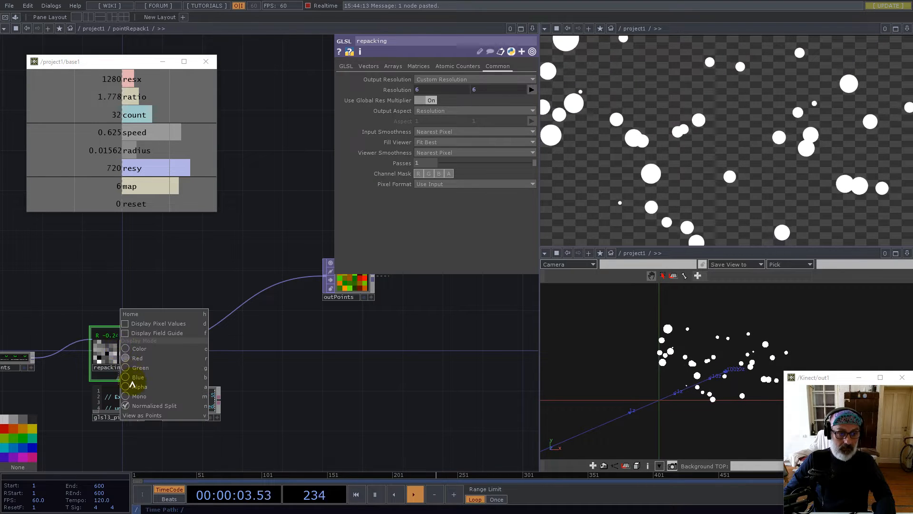
pyautogui.click(142, 350)
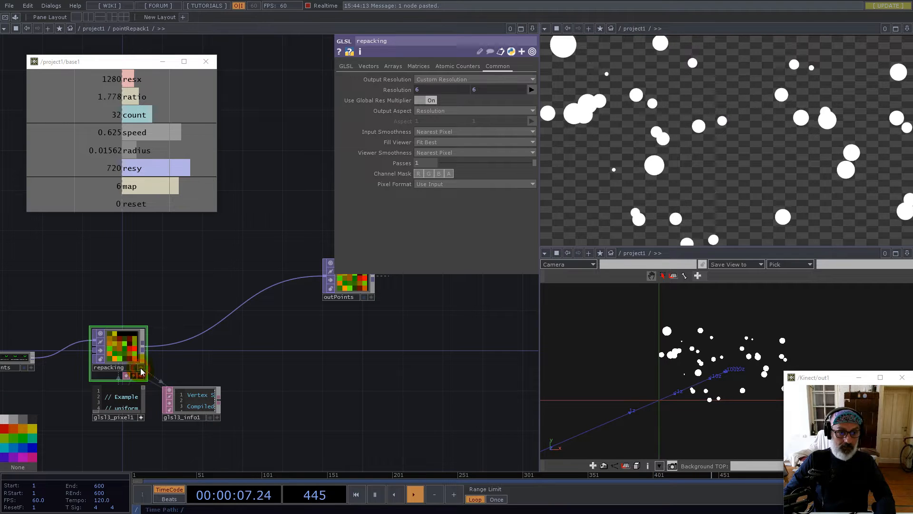
pyautogui.press('Tab')
pyautogui.write('ma')
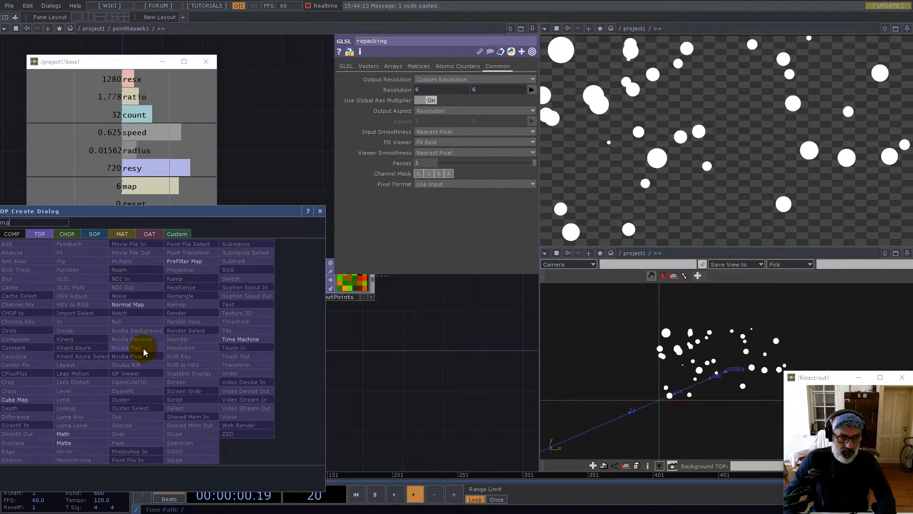
# Place a Math TOP after repacking, wire a new out1 TOP after math1, and select math1
pyautogui.click(75, 434)
pyautogui.click(267, 366)
pyautogui.rightClick(284, 355)
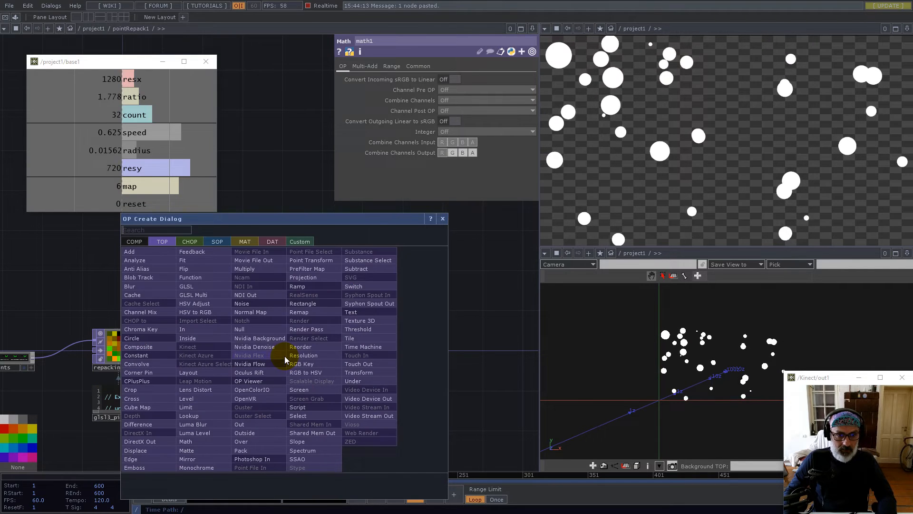
pyautogui.write('o')
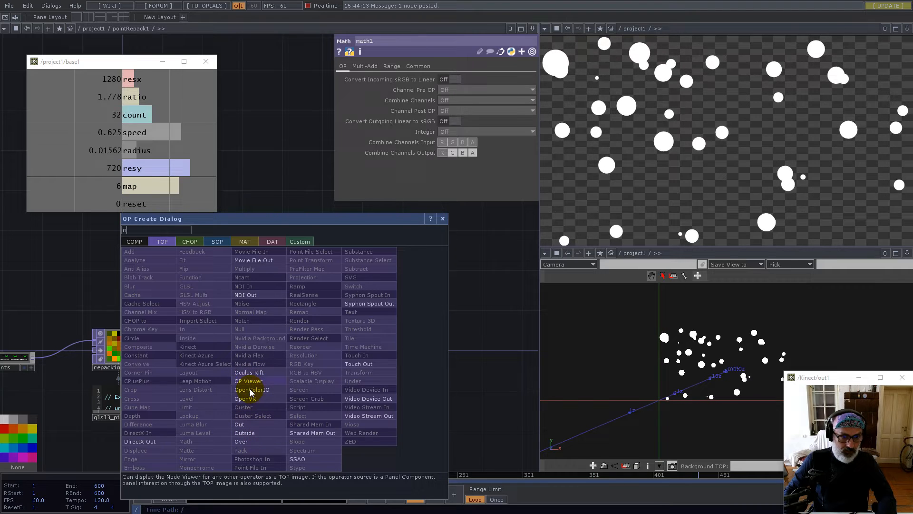
pyautogui.click(242, 424)
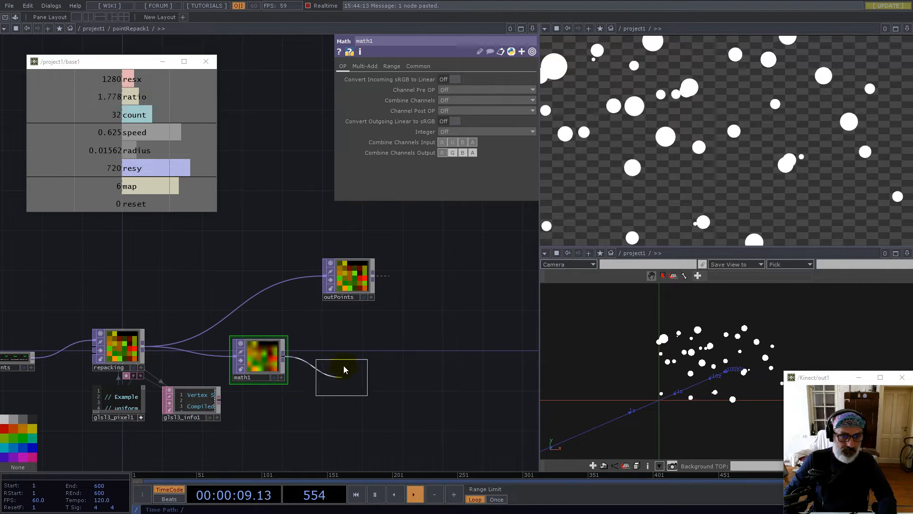
pyautogui.click(340, 363)
pyautogui.click(259, 366)
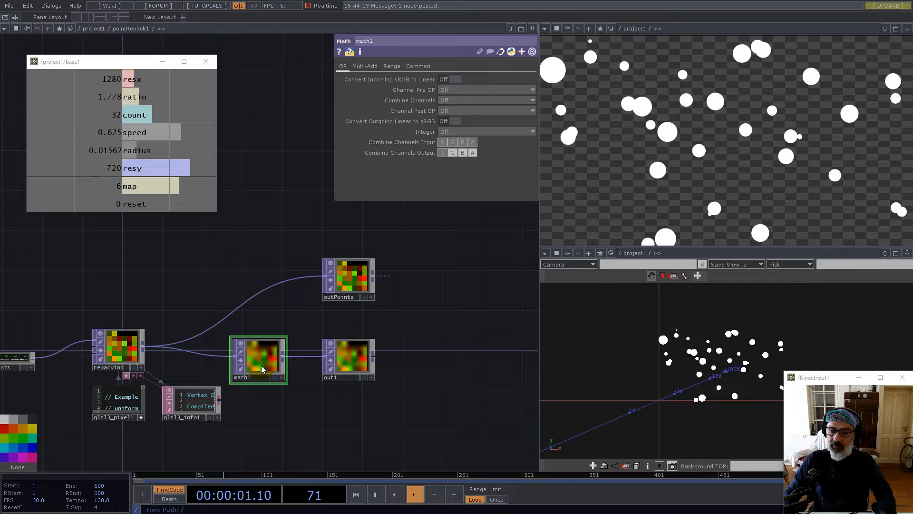
pyautogui.click(419, 66)
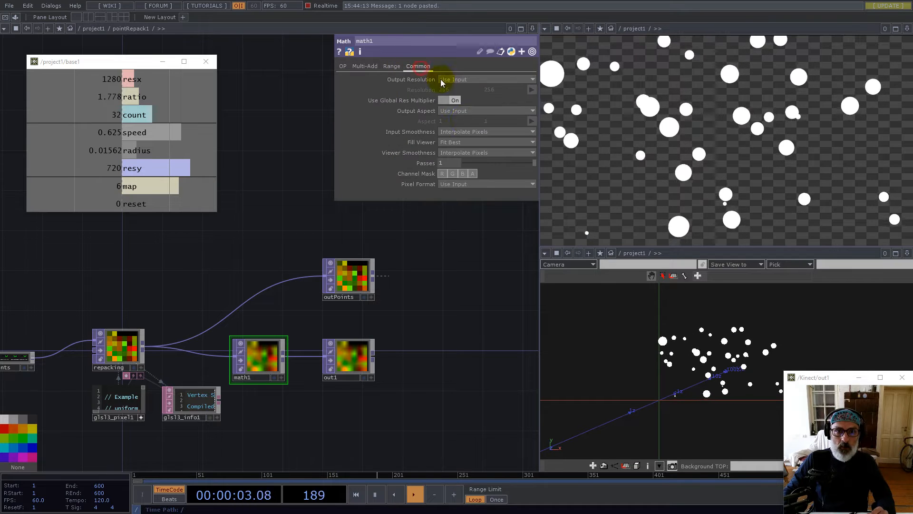
# Set math1's viewer smoothness to Nearest Pixel
pyautogui.click(465, 137)
pyautogui.click(464, 162)
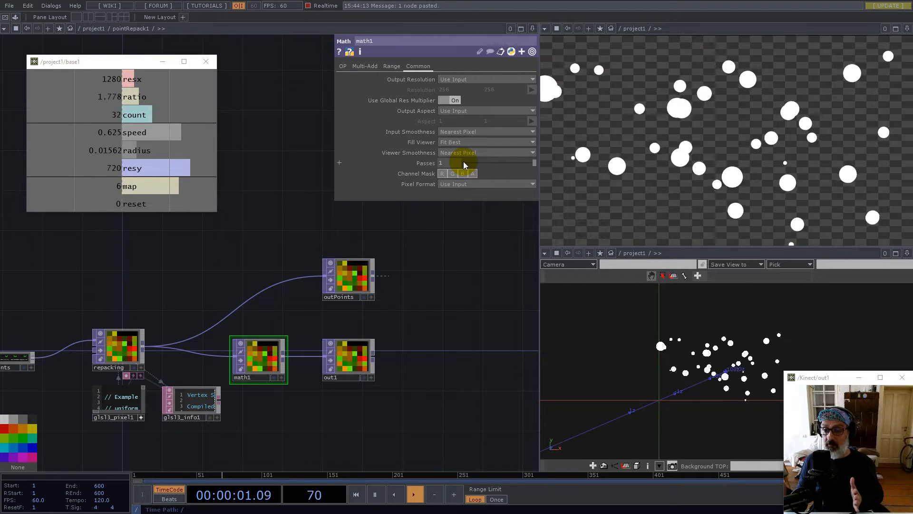
pyautogui.click(452, 173)
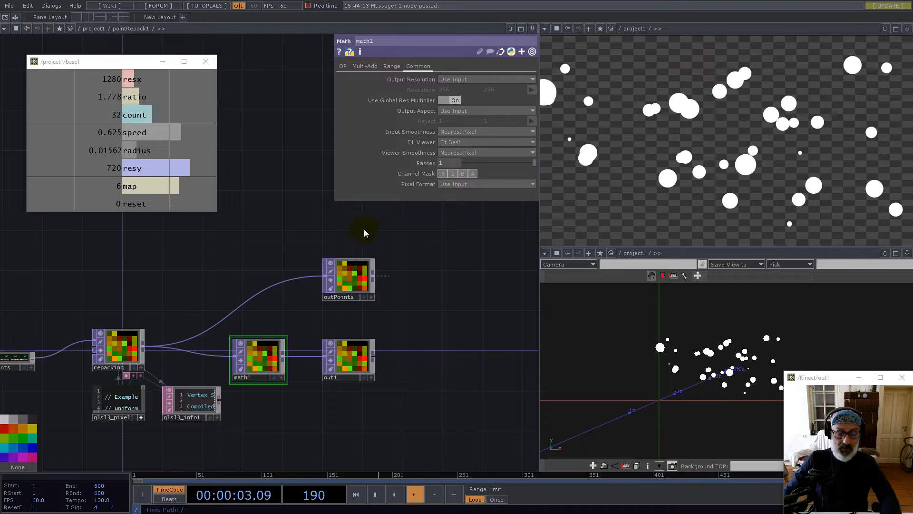
pyautogui.click(259, 370)
pyautogui.click(342, 66)
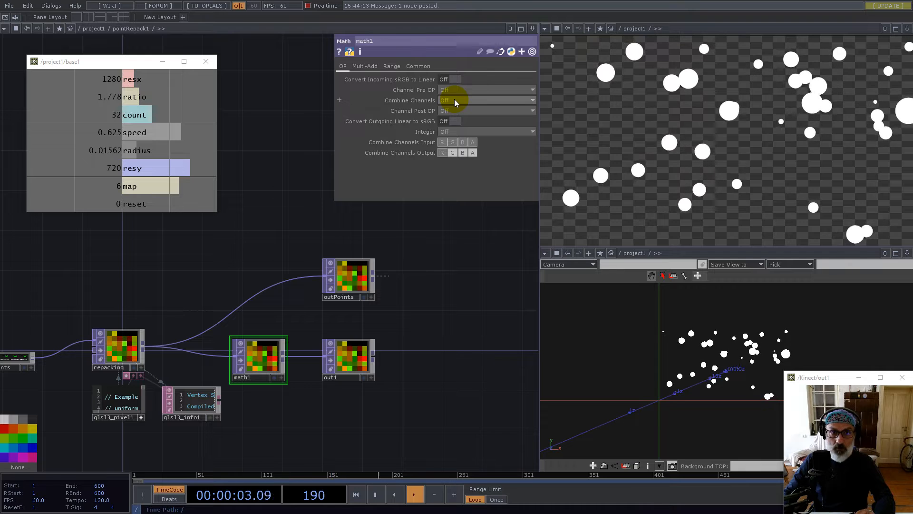
pyautogui.click(365, 66)
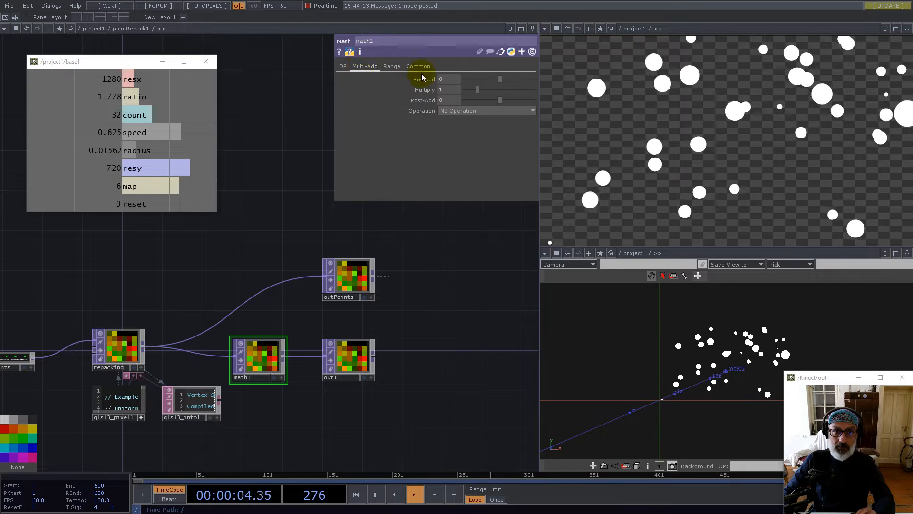
pyautogui.click(341, 67)
# Make math1 square each channel and combine the channels with Add
pyautogui.click(452, 88)
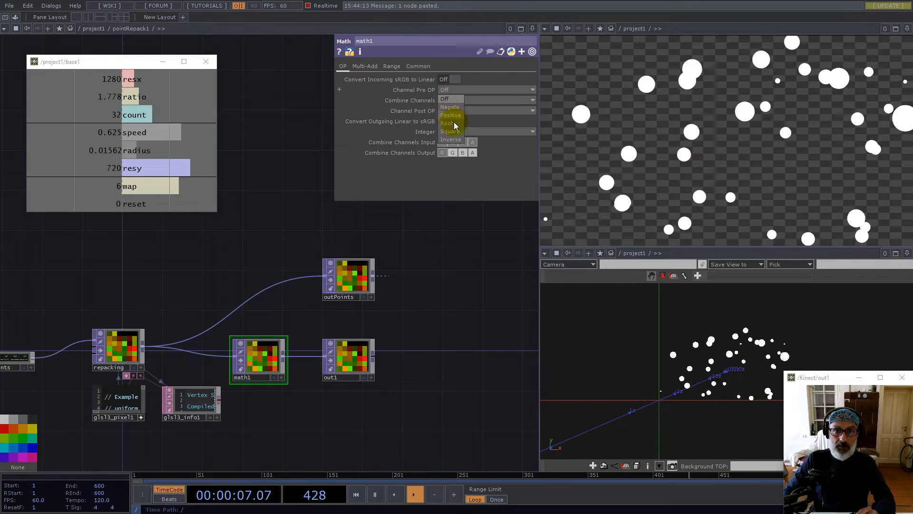
pyautogui.click(453, 130)
pyautogui.click(454, 98)
pyautogui.click(448, 115)
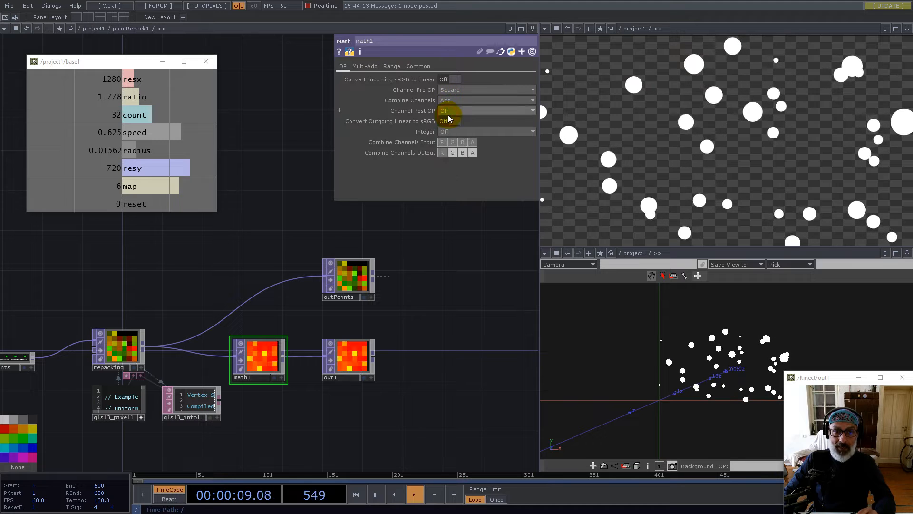
pyautogui.click(473, 143)
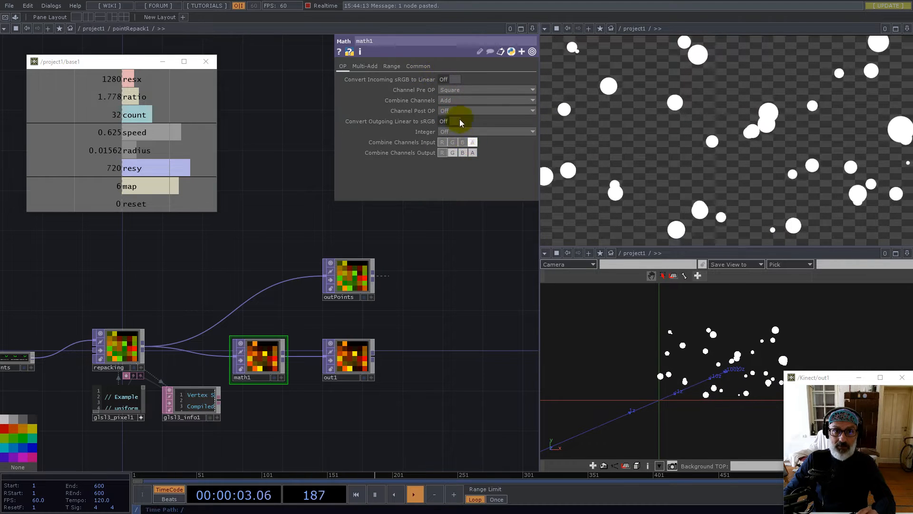
# Output math1 as 32-bit float (Mono) and round values up with Integer Ceiling
pyautogui.click(421, 67)
pyautogui.click(473, 184)
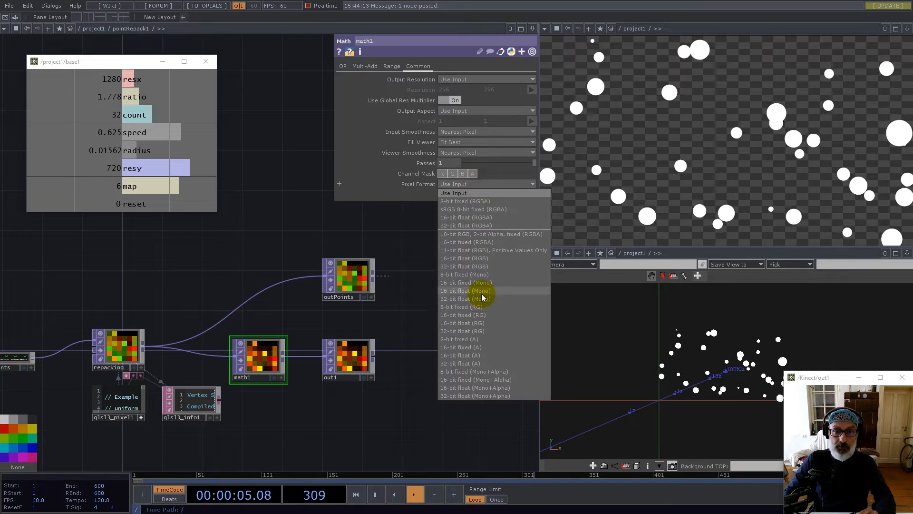
pyautogui.click(484, 300)
pyautogui.moveTo(347, 357); pyautogui.dragTo(447, 356)
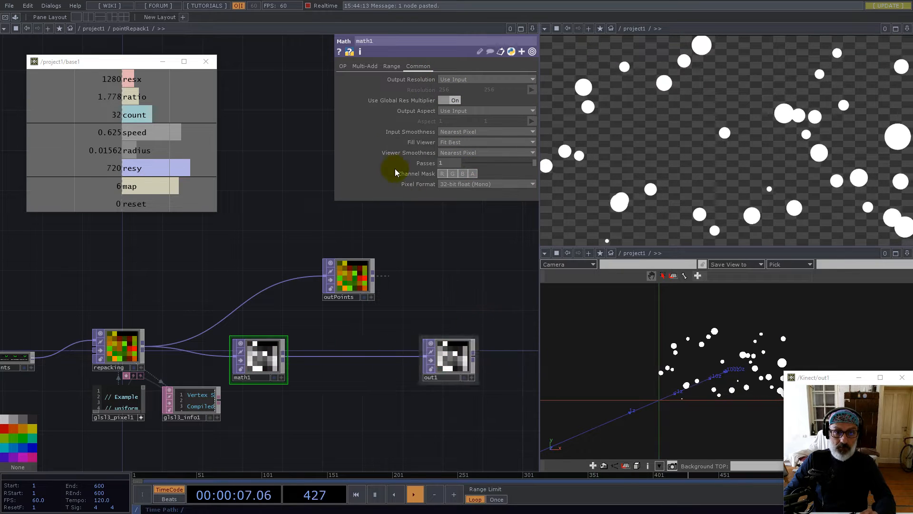
pyautogui.click(343, 67)
pyautogui.click(449, 132)
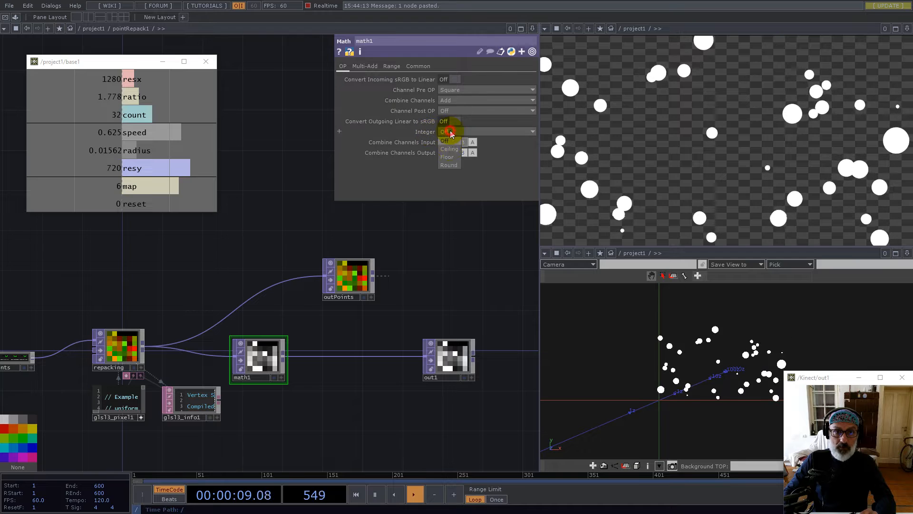
pyautogui.click(452, 142)
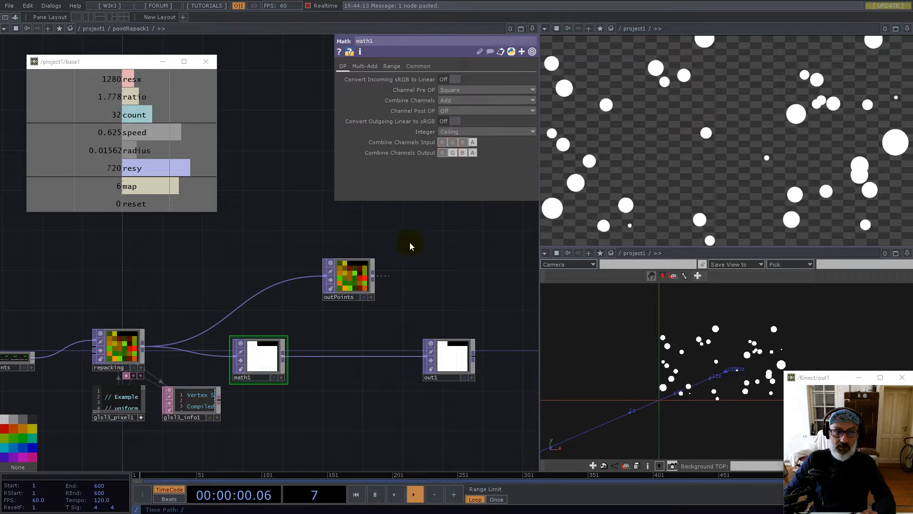
# Insert a limit1 TOP into the wire between math1 and out1
pyautogui.rightClick(317, 352)
pyautogui.click(333, 345)
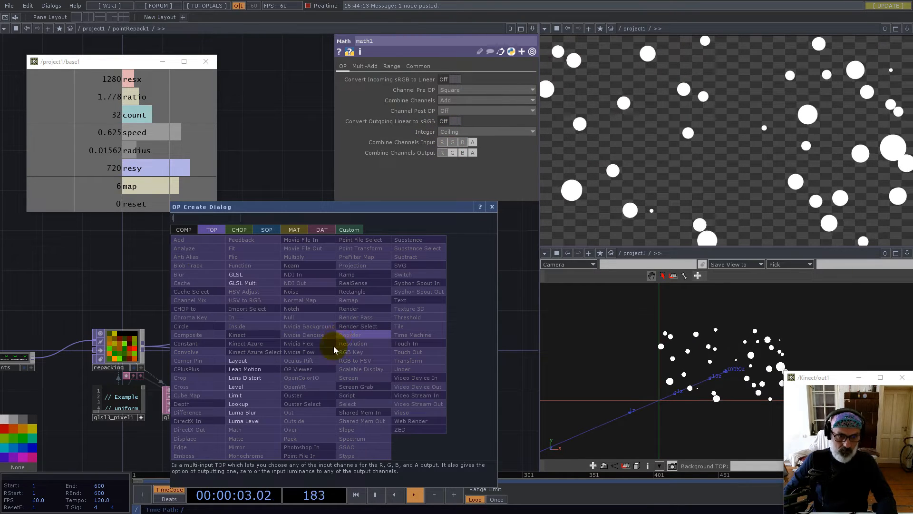
pyautogui.click(247, 387)
pyautogui.click(320, 356)
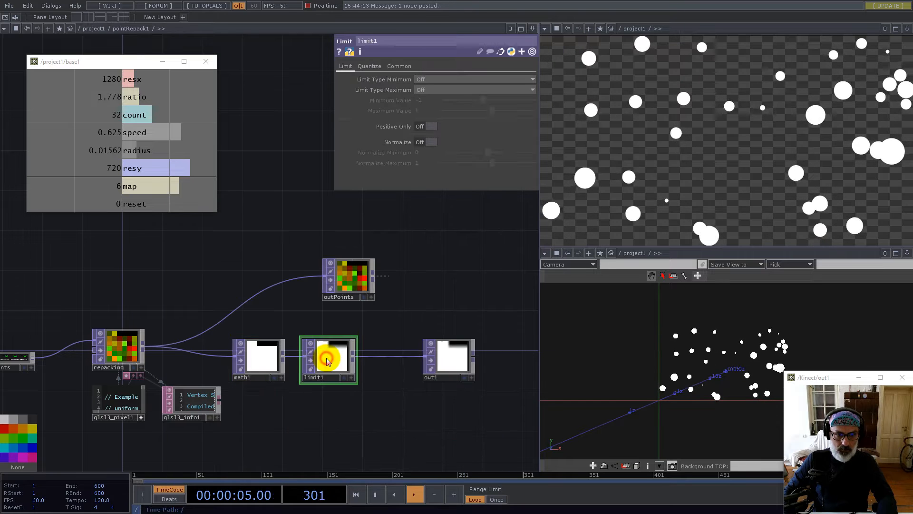
# Set limit1's minimum and maximum Limit Types to Clamp
pyautogui.click(399, 66)
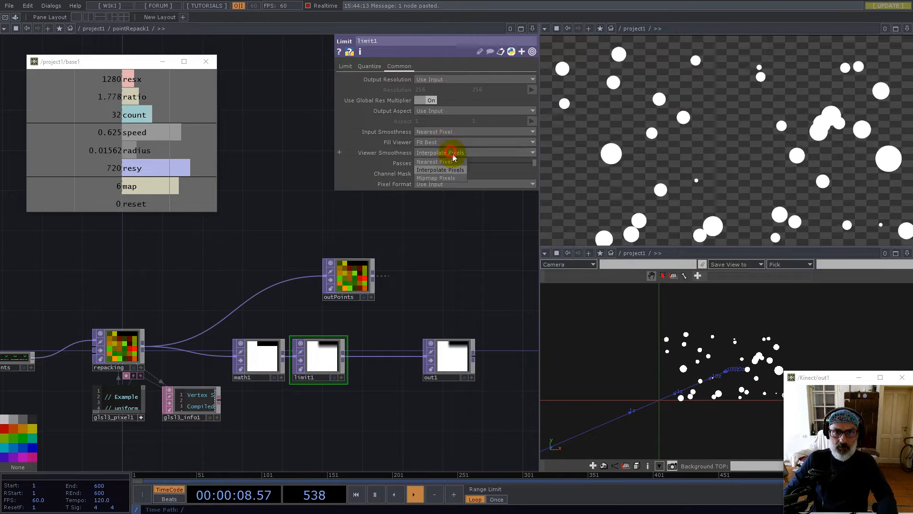
pyautogui.click(346, 66)
pyautogui.click(426, 81)
pyautogui.click(426, 96)
pyautogui.click(428, 89)
pyautogui.click(427, 106)
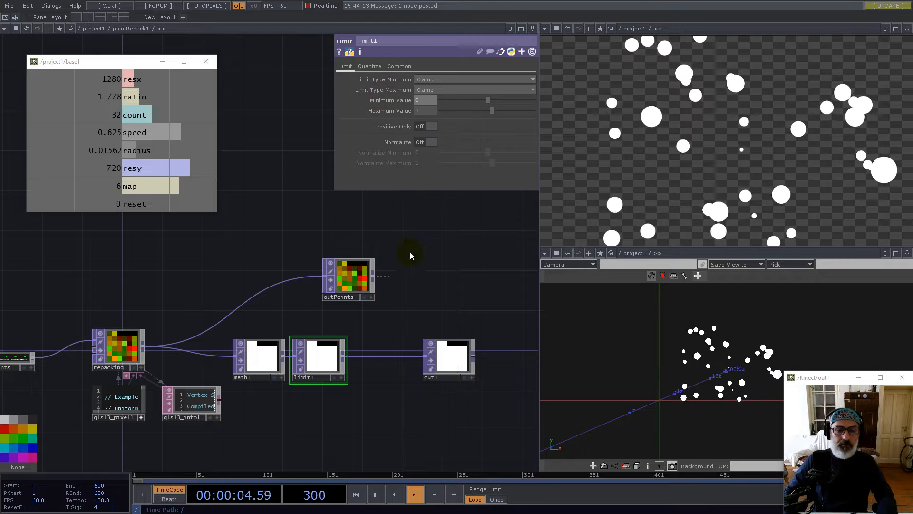
# Shift out1 down-left and outPoints to the right to tidy the network
pyautogui.moveTo(434, 340); pyautogui.dragTo(383, 350)
pyautogui.moveTo(366, 283); pyautogui.dragTo(421, 280)
pyautogui.scroll(-10, 316, 293)
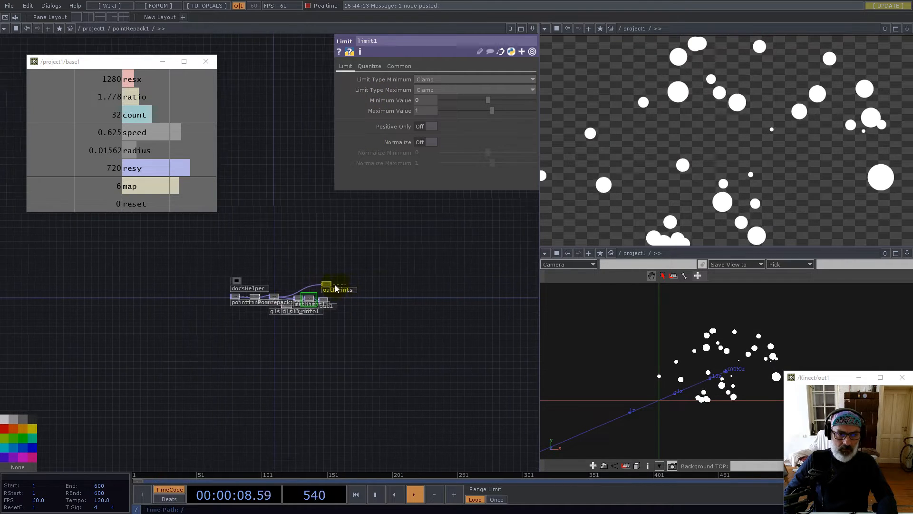
# Add a Multiply TOP after pointRepack1's output
pyautogui.scroll(-8, 308, 289)
pyautogui.scroll(5, 379, 327)
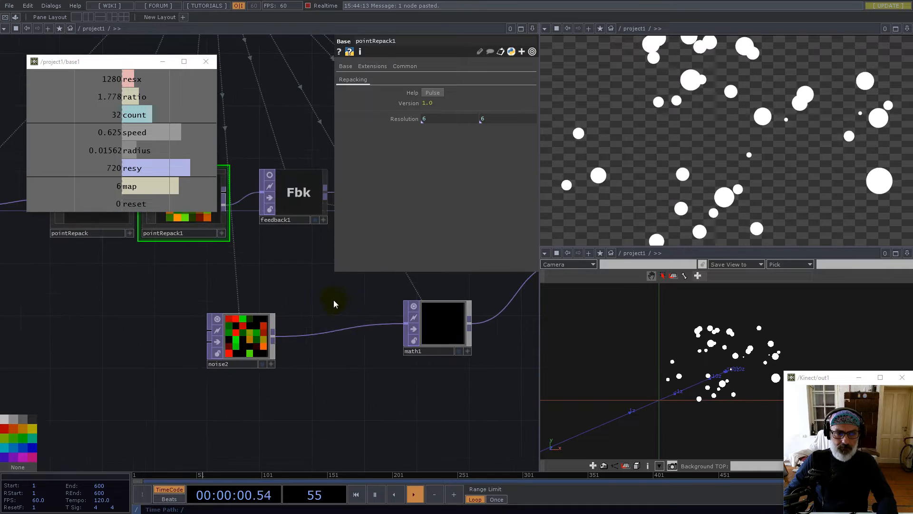
pyautogui.moveTo(330, 301); pyautogui.dragTo(341, 344)
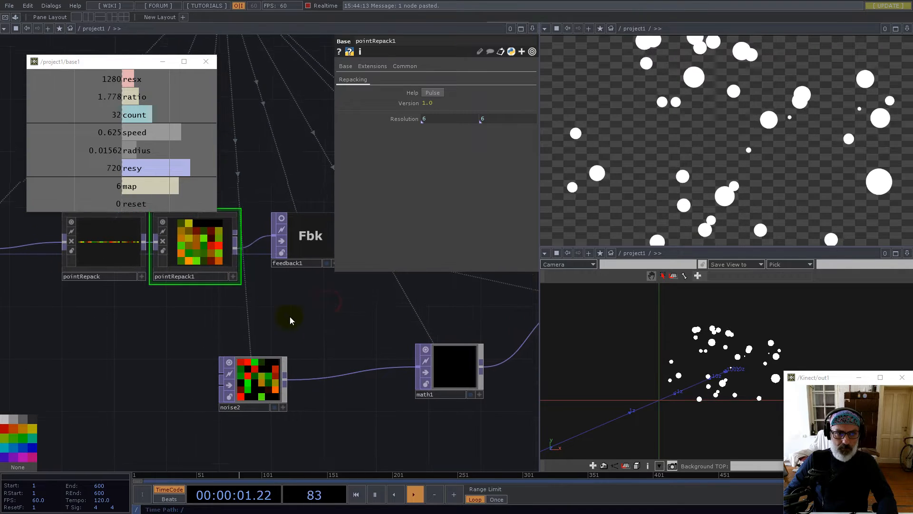
pyautogui.rightClick(239, 243)
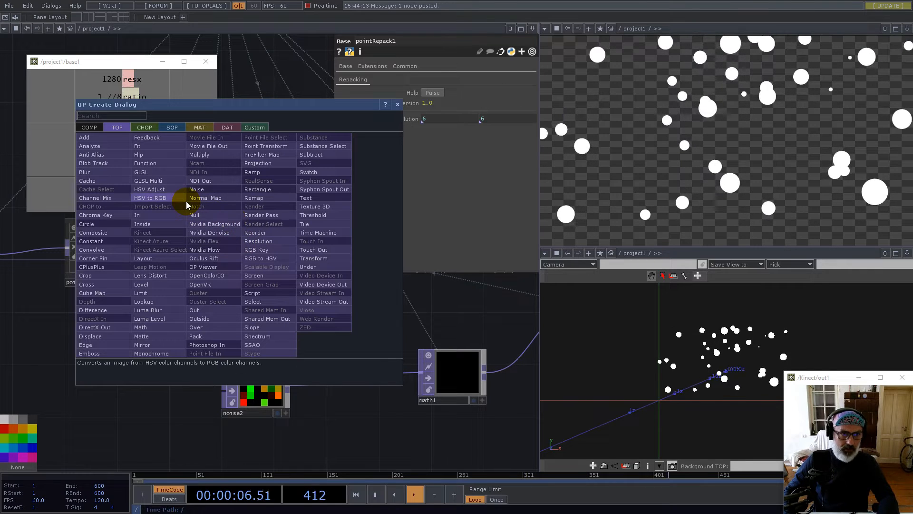
pyautogui.write('m')
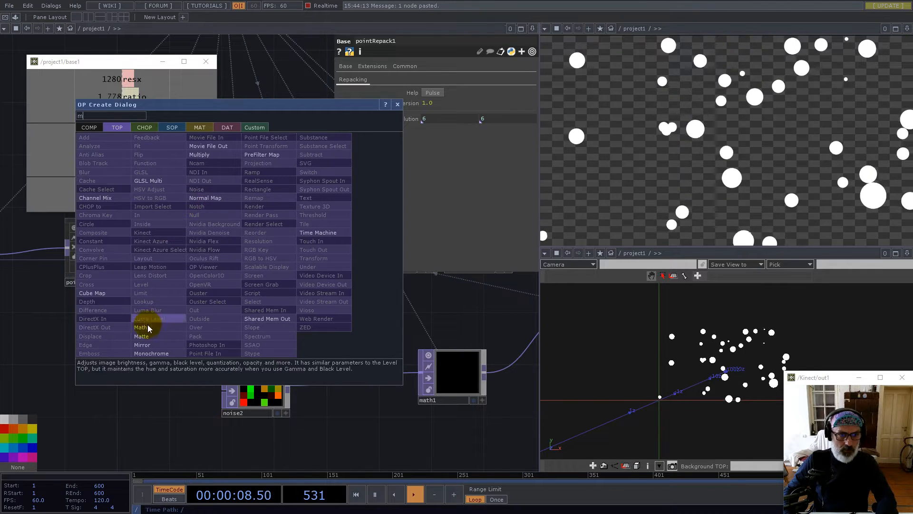
pyautogui.click(199, 154)
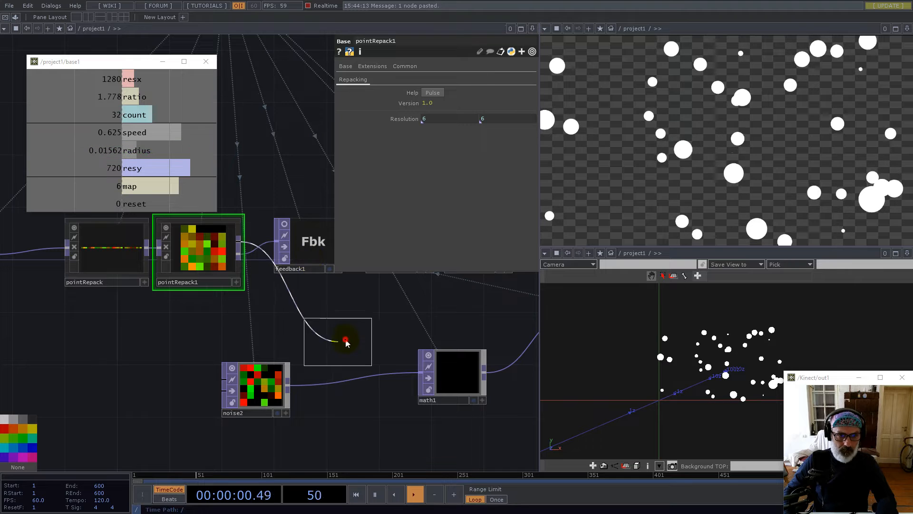
pyautogui.click(347, 339)
# Wire noise2 into multiply1's second input, use Nearest Pixel smoothing, and feed math1
pyautogui.moveTo(289, 385); pyautogui.dragTo(316, 338)
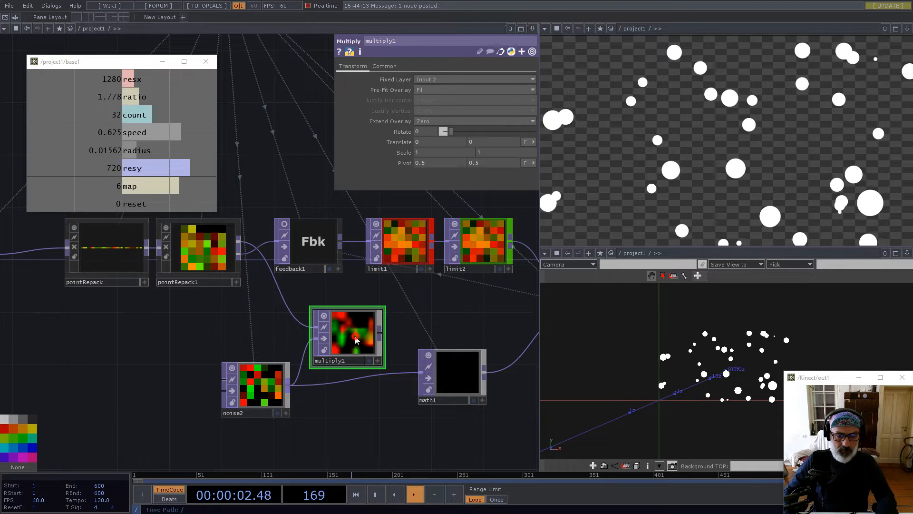
pyautogui.click(386, 66)
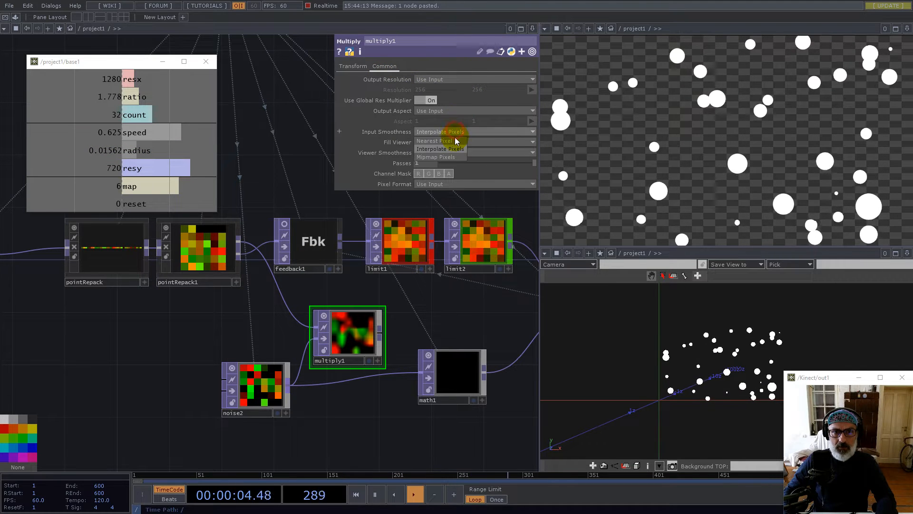
pyautogui.click(455, 152)
pyautogui.click(457, 162)
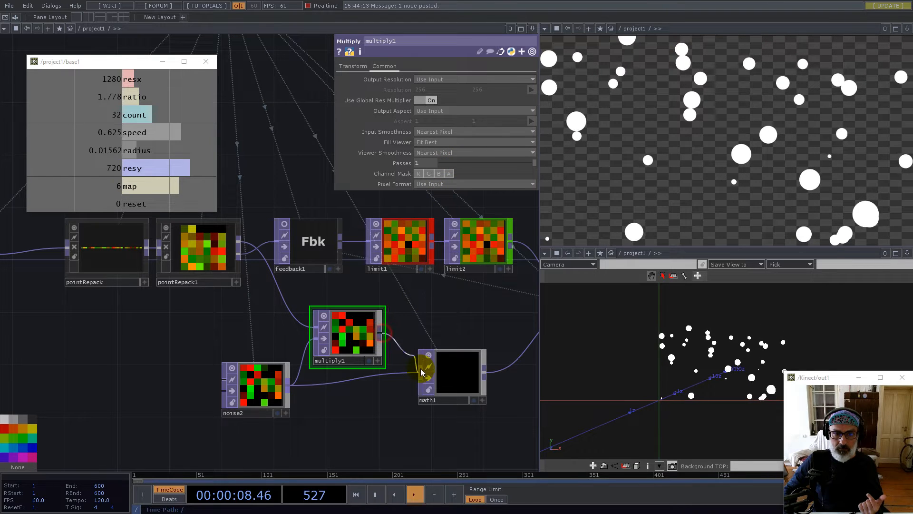
pyautogui.moveTo(351, 337); pyautogui.dragTo(365, 376)
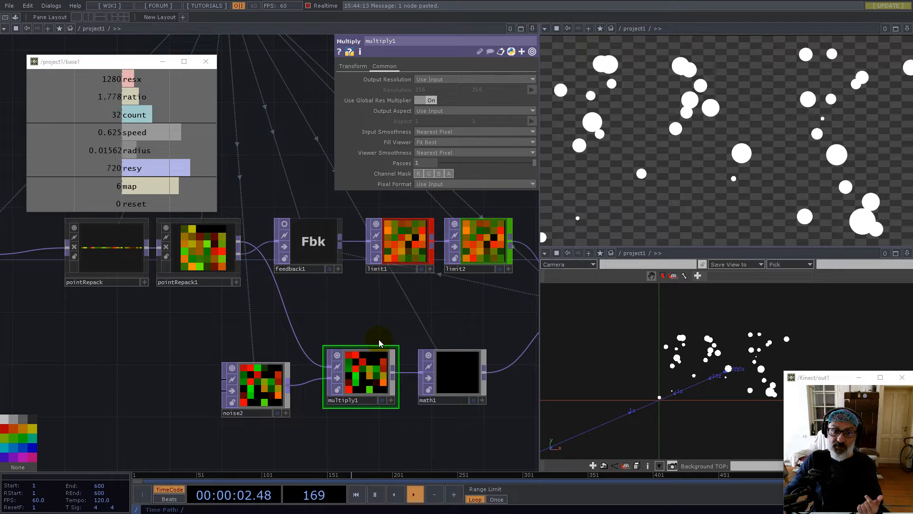
pyautogui.moveTo(452, 312); pyautogui.dragTo(203, 320)
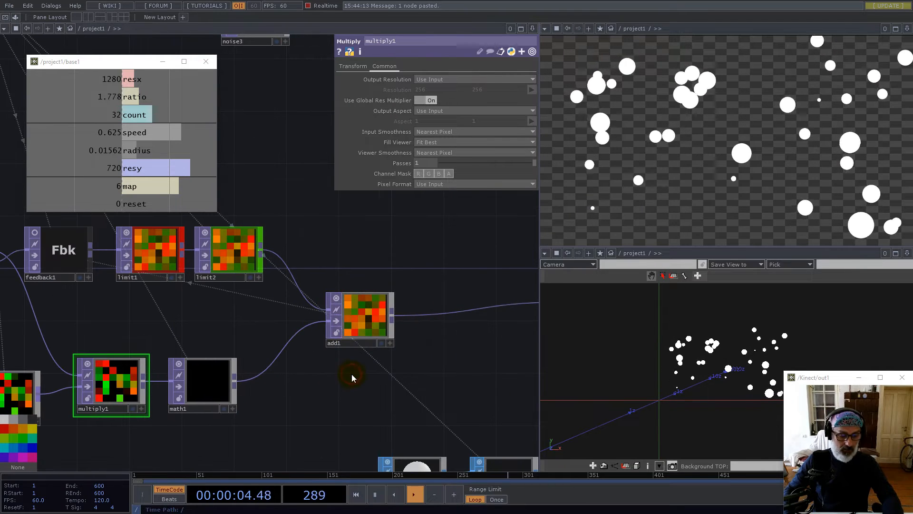
# Move noise3 down and copy-paste multiply1 as multiply2 beside it
pyautogui.scroll(6, 376, 309)
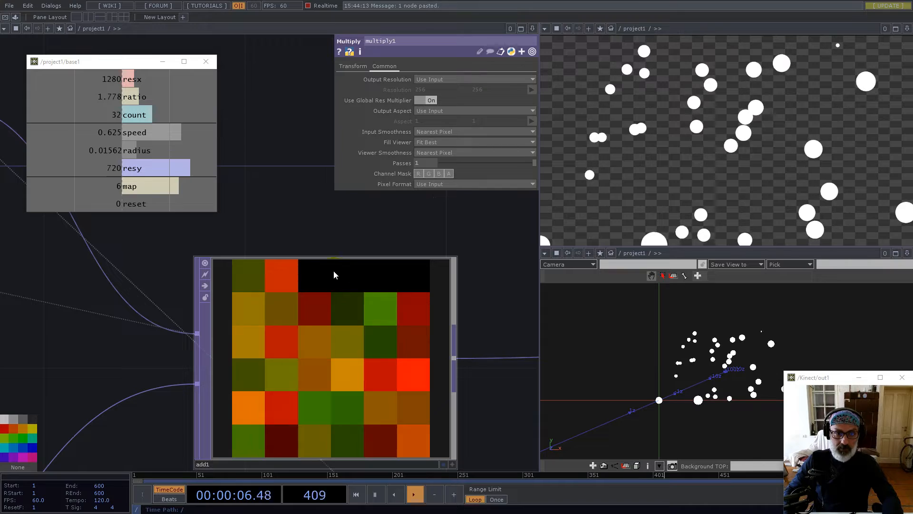
pyautogui.scroll(-7, 333, 281)
pyautogui.moveTo(310, 228); pyautogui.dragTo(202, 378)
pyautogui.scroll(4, 216, 298)
pyautogui.scroll(-3, 320, 304)
pyautogui.moveTo(347, 253); pyautogui.dragTo(268, 293)
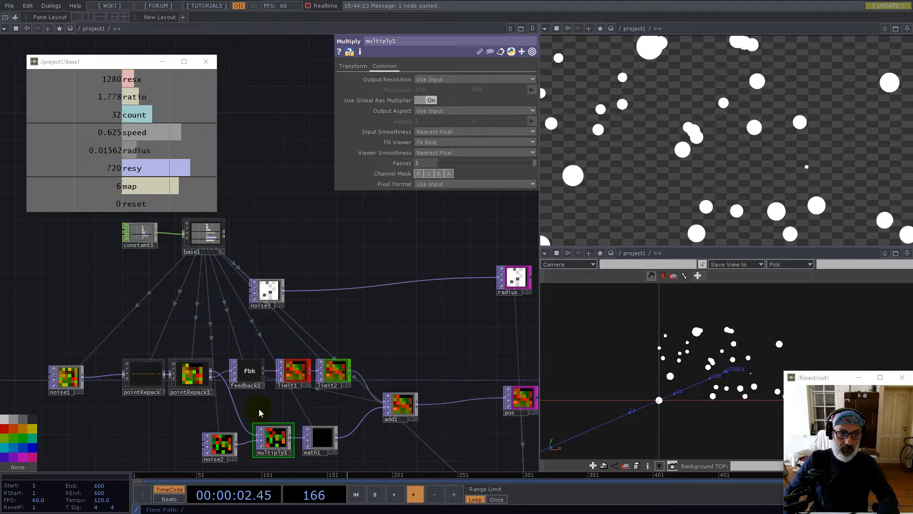
pyautogui.hotkey('ctrl', 'c')
pyautogui.hotkey('ctrl', 'v')
# Wire noise3 into multiply2 and multiply2's output into radius
pyautogui.moveTo(283, 290); pyautogui.dragTo(361, 299)
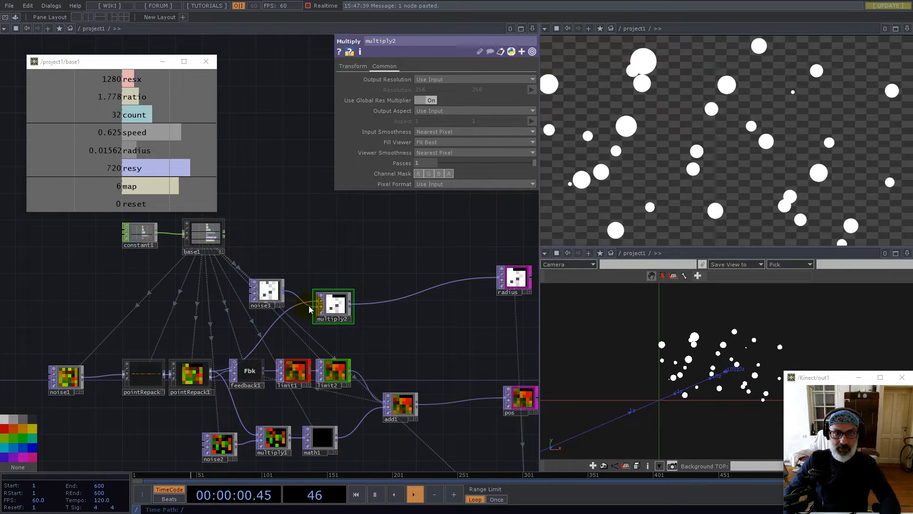
pyautogui.moveTo(284, 290); pyautogui.dragTo(399, 301)
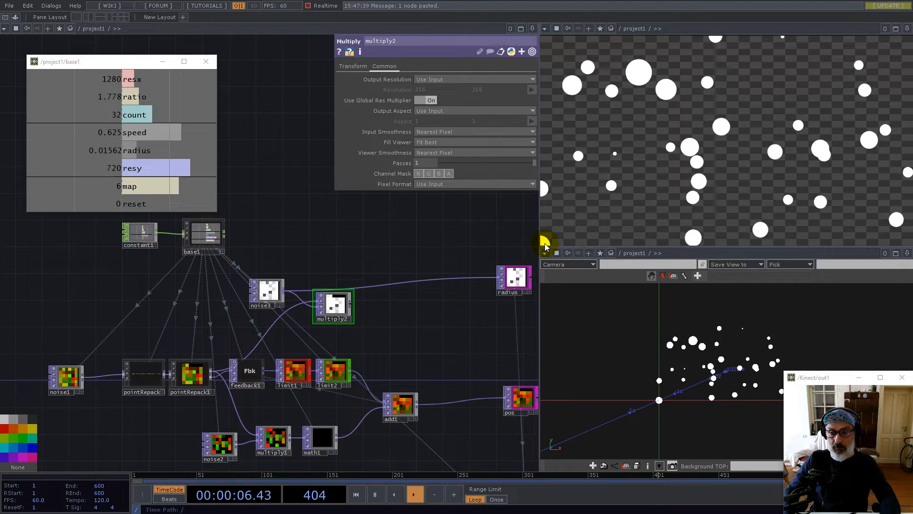
pyautogui.moveTo(352, 304)
pyautogui.mouseDown()
pyautogui.moveTo(373, 289)
pyautogui.moveTo(341, 294)
pyautogui.mouseUp()
# Pan and zoom to inspect geo1 and render1, then select noise3
pyautogui.scroll(-4, 343, 282)
pyautogui.scroll(-1, 343, 282)
pyautogui.moveTo(477, 306); pyautogui.dragTo(379, 274)
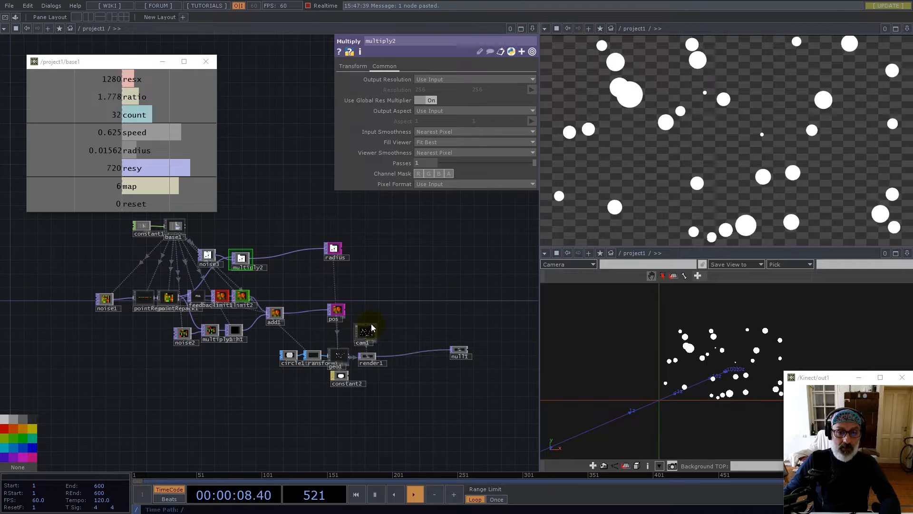
pyautogui.scroll(6, 331, 323)
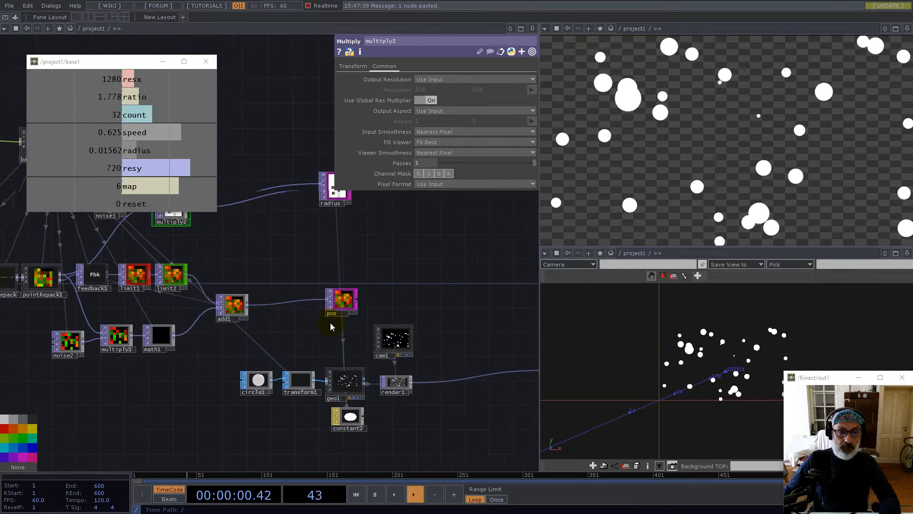
pyautogui.moveTo(420, 279); pyautogui.dragTo(312, 240)
pyautogui.scroll(1, 284, 364)
pyautogui.scroll(3, 285, 364)
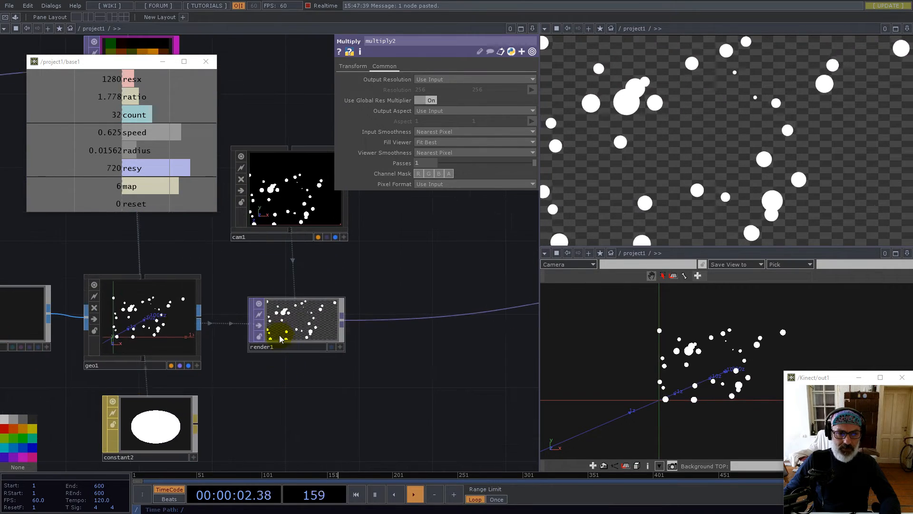
pyautogui.scroll(1, 404, 291)
pyautogui.scroll(-5, 405, 291)
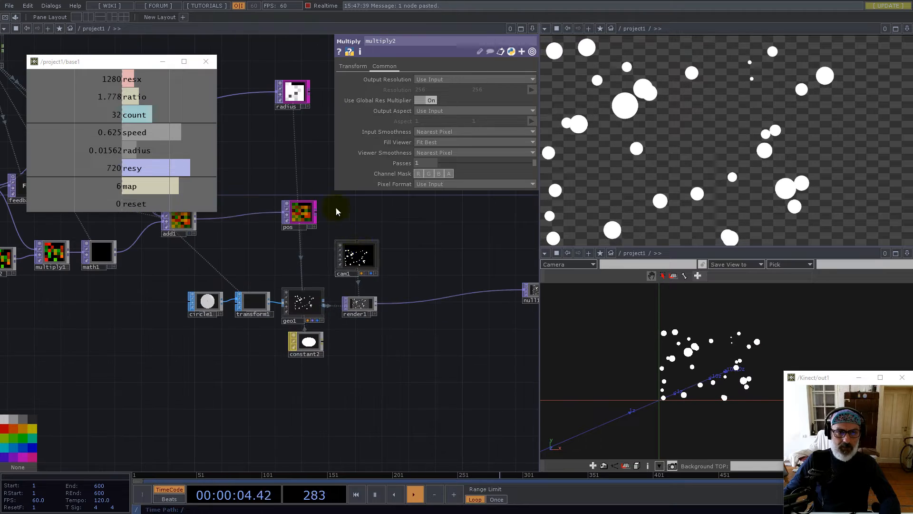
pyautogui.scroll(3, 321, 246)
pyautogui.click(232, 254)
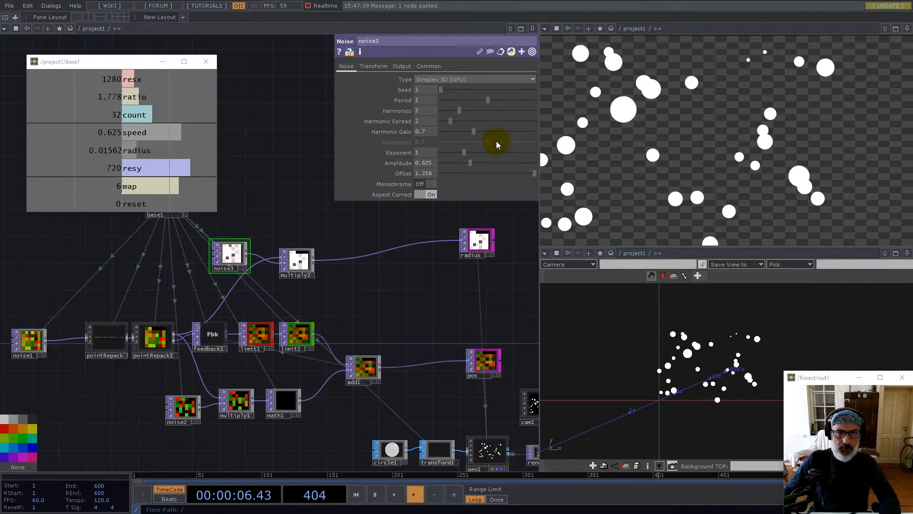
# Set noise3's Amplitude to 0 and Offset to 1
pyautogui.moveTo(469, 162); pyautogui.dragTo(392, 176)
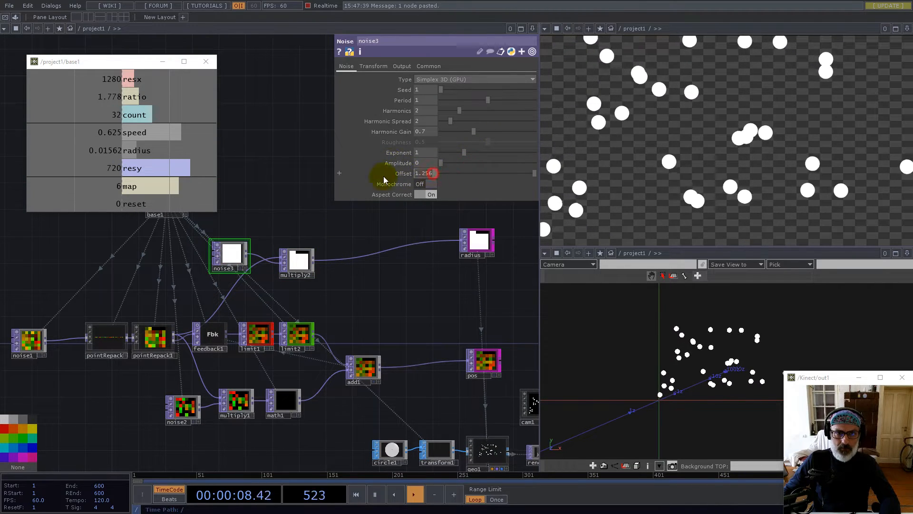
pyautogui.write('1')
pyautogui.click(415, 307)
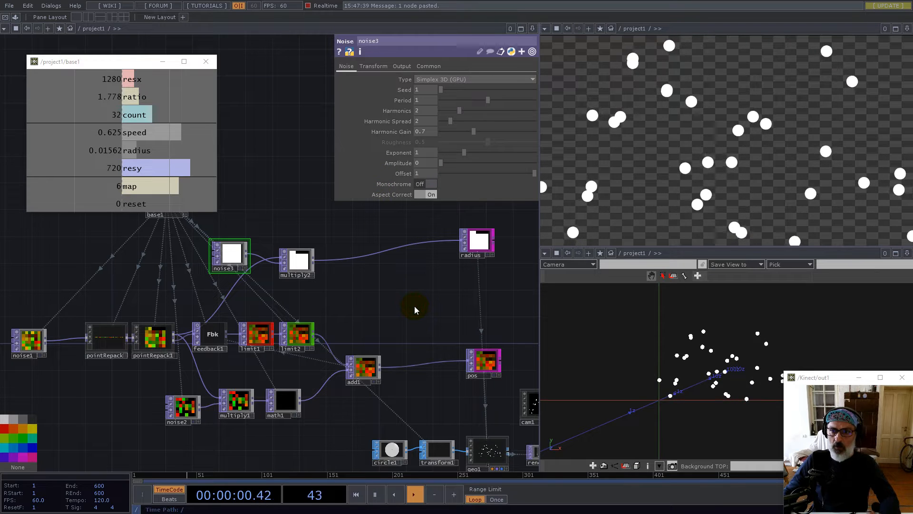
# Change constant1's radius expression to 1/512, then settle on 1/256
pyautogui.moveTo(271, 215); pyautogui.dragTo(389, 288)
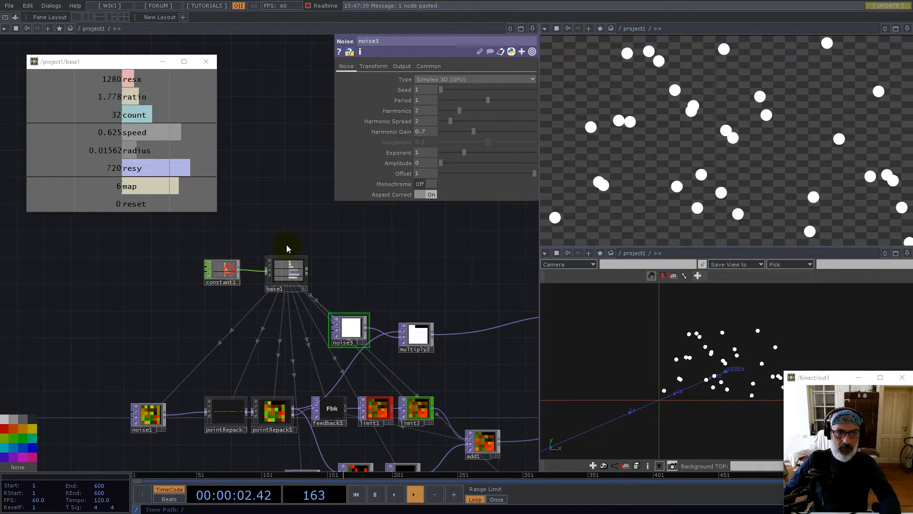
pyautogui.click(231, 272)
pyautogui.click(483, 121)
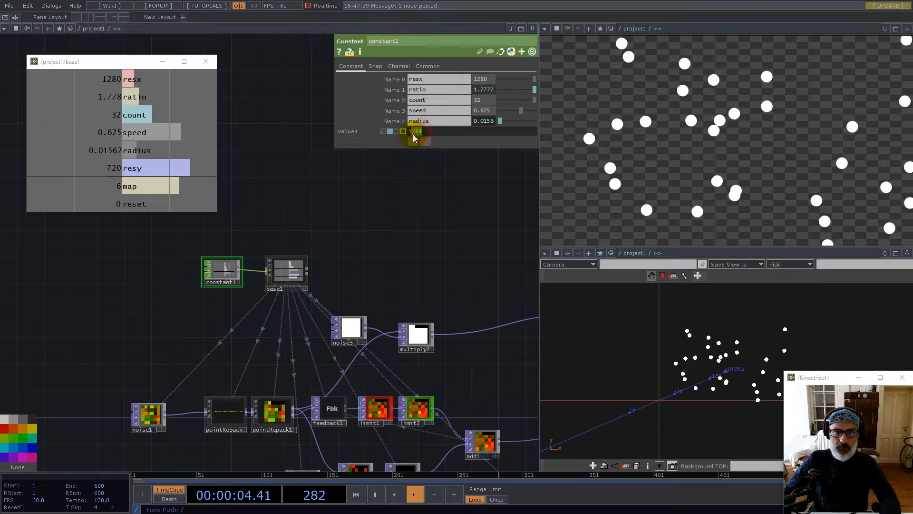
pyautogui.write('5')
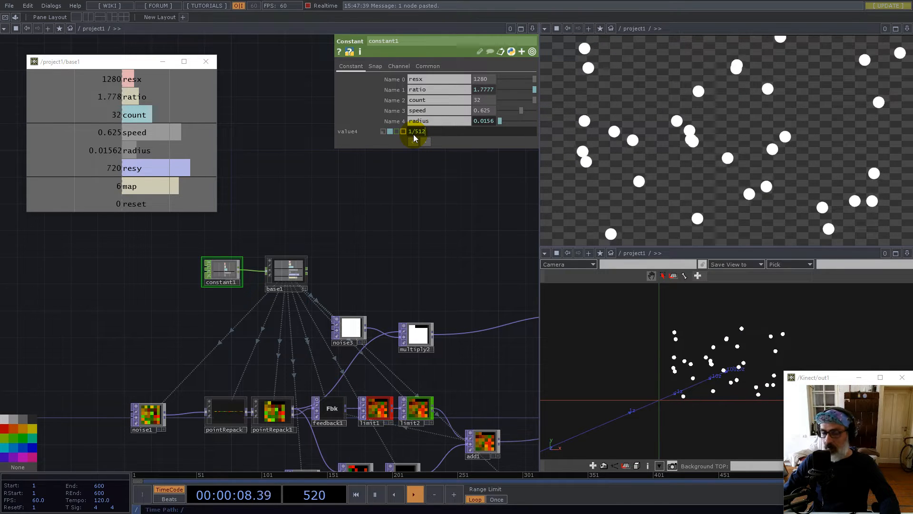
pyautogui.write('12')
pyautogui.press('Return')
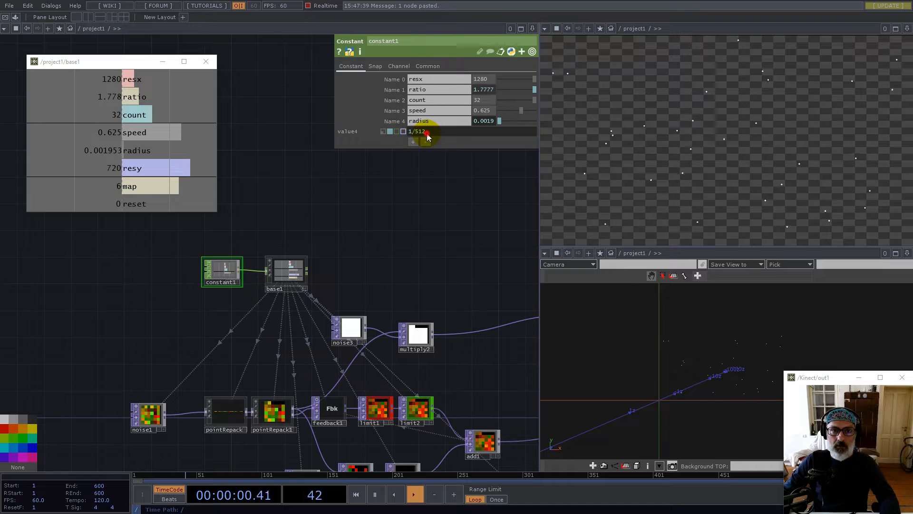
pyautogui.write('25')
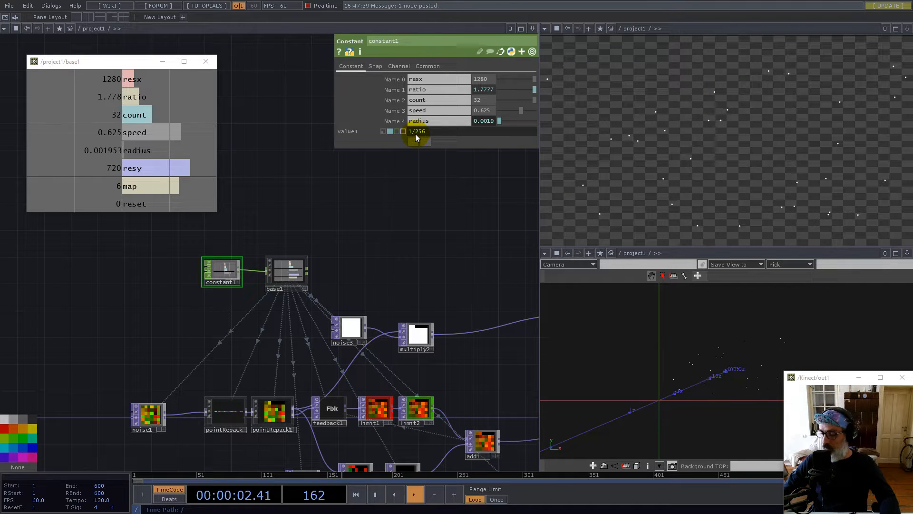
pyautogui.write('6')
pyautogui.press('Return')
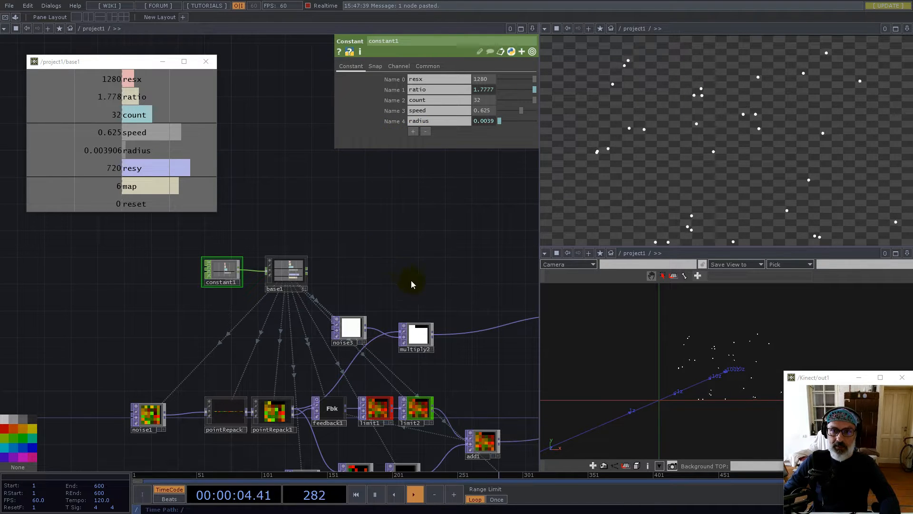
pyautogui.scroll(-5, 409, 283)
pyautogui.scroll(5, 384, 317)
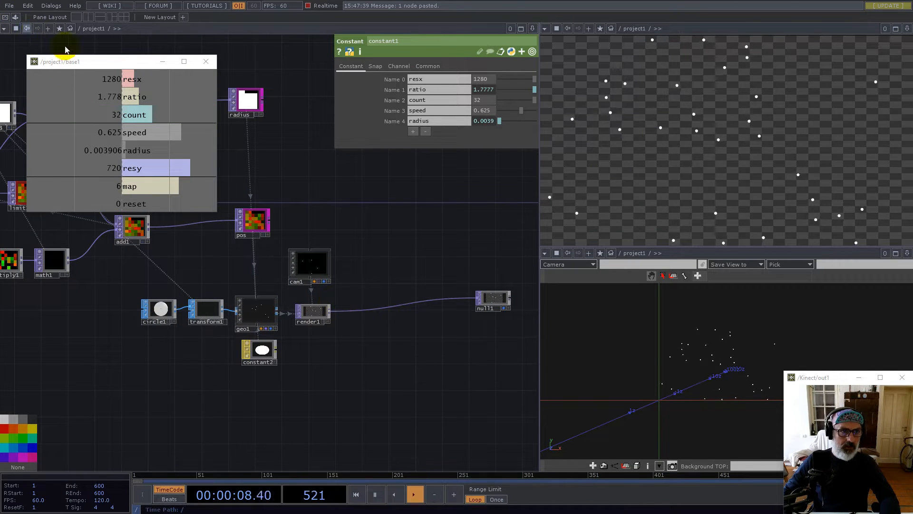
# Drag a Feedback component from Palette > ImageFilters and feed render1 into it
pyautogui.moveTo(113, 61); pyautogui.dragTo(232, 70)
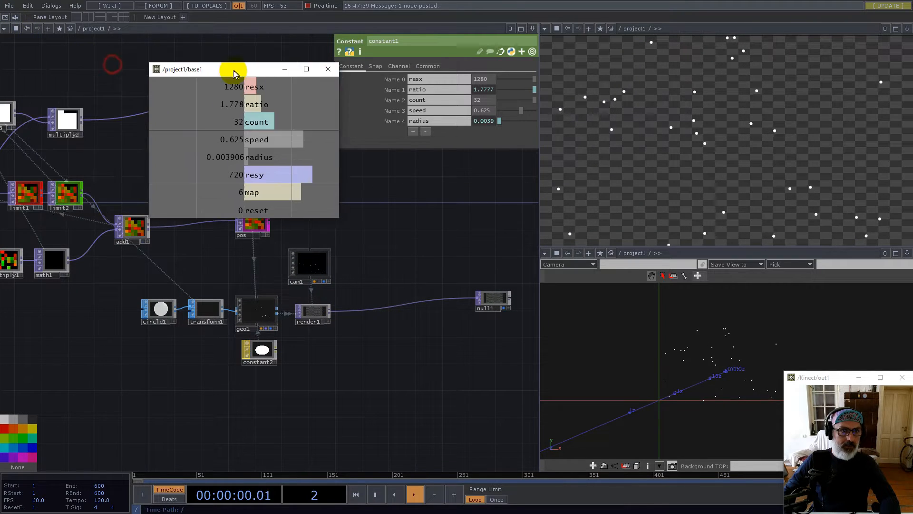
pyautogui.click(16, 17)
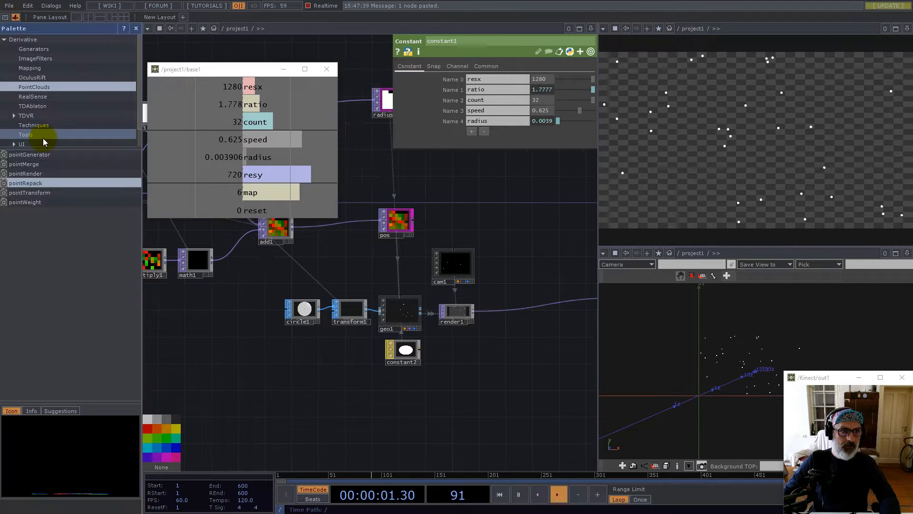
pyautogui.click(46, 60)
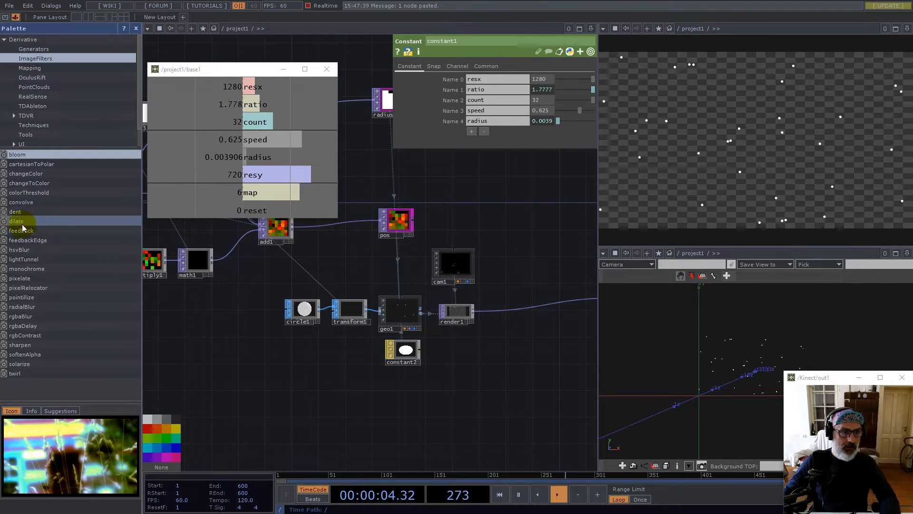
pyautogui.moveTo(22, 230); pyautogui.dragTo(287, 257)
pyautogui.moveTo(493, 340); pyautogui.dragTo(504, 327)
pyautogui.moveTo(524, 318); pyautogui.dragTo(537, 343)
# Bind the reset channel to feedback's Reset and set its Opacity to 0.999
pyautogui.moveTo(257, 209); pyautogui.dragTo(497, 129)
pyautogui.click(501, 127)
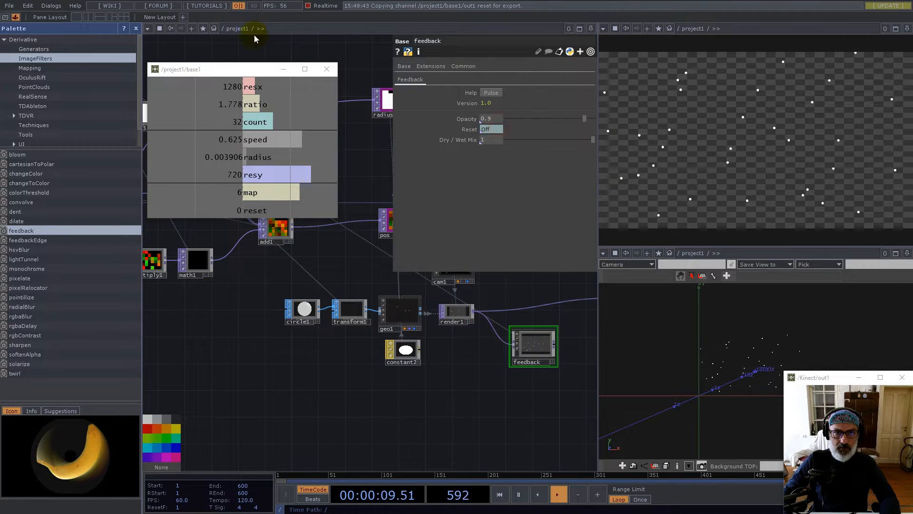
pyautogui.click(136, 28)
pyautogui.moveTo(326, 387); pyautogui.dragTo(306, 409)
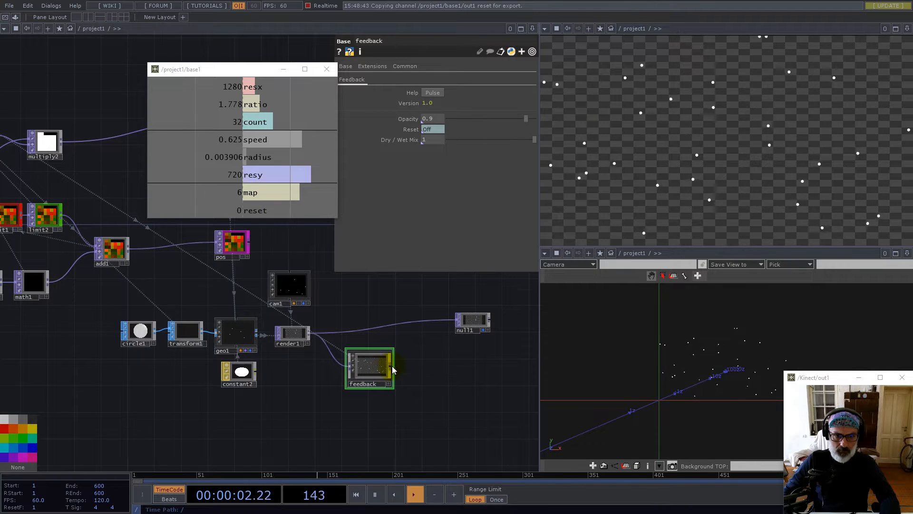
pyautogui.moveTo(474, 324); pyautogui.dragTo(492, 331)
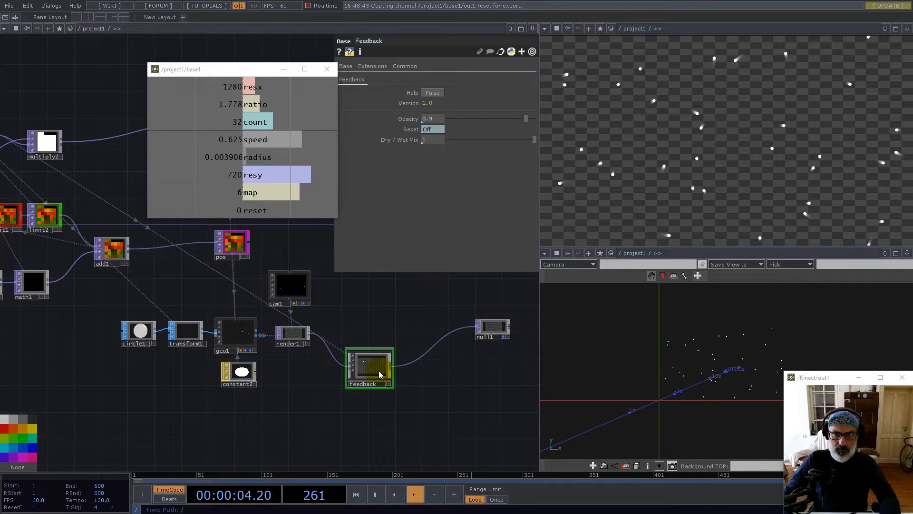
pyautogui.moveTo(377, 372); pyautogui.dragTo(390, 358)
pyautogui.moveTo(433, 119); pyautogui.dragTo(433, 119)
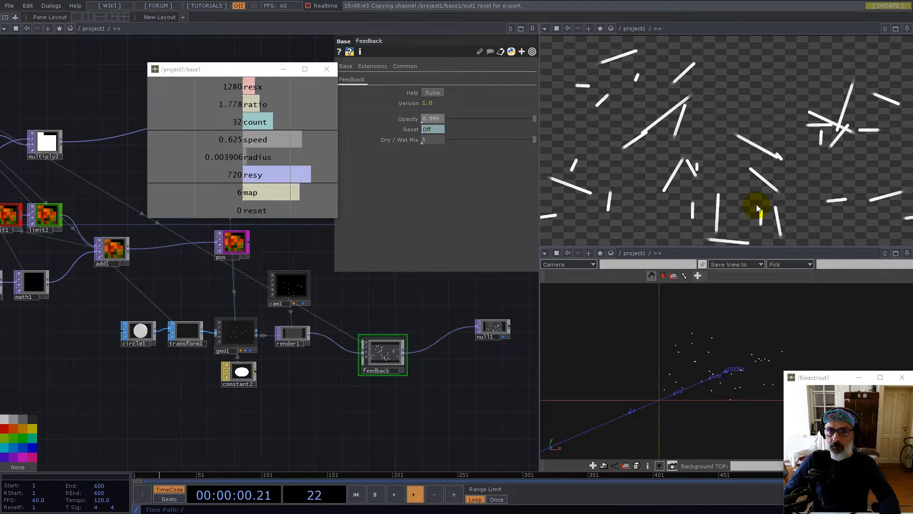
# Inside the feedback component, move wetDryMix out of the chain and wire over1 directly into out1
pyautogui.scroll(5, 402, 347)
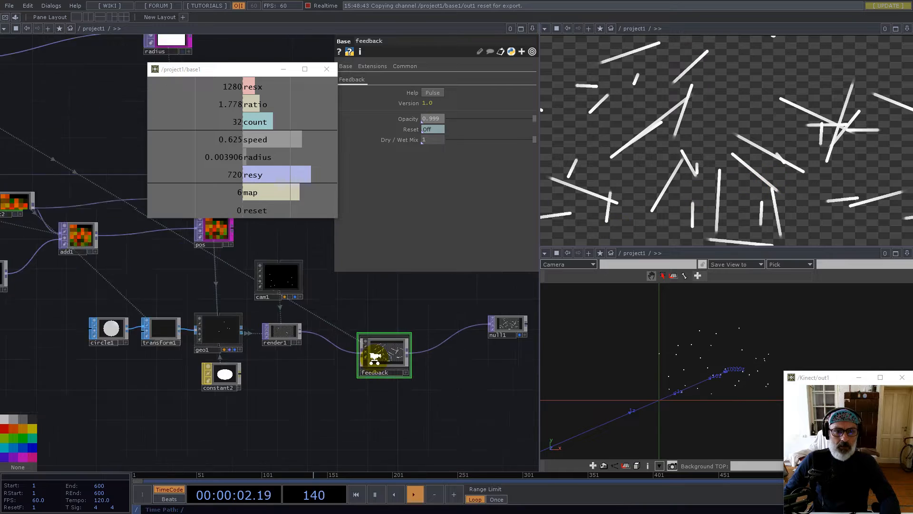
pyautogui.scroll(3, 402, 347)
pyautogui.scroll(5, 230, 374)
pyautogui.scroll(-4, 133, 376)
pyautogui.scroll(5, 139, 371)
pyautogui.scroll(-7, 147, 360)
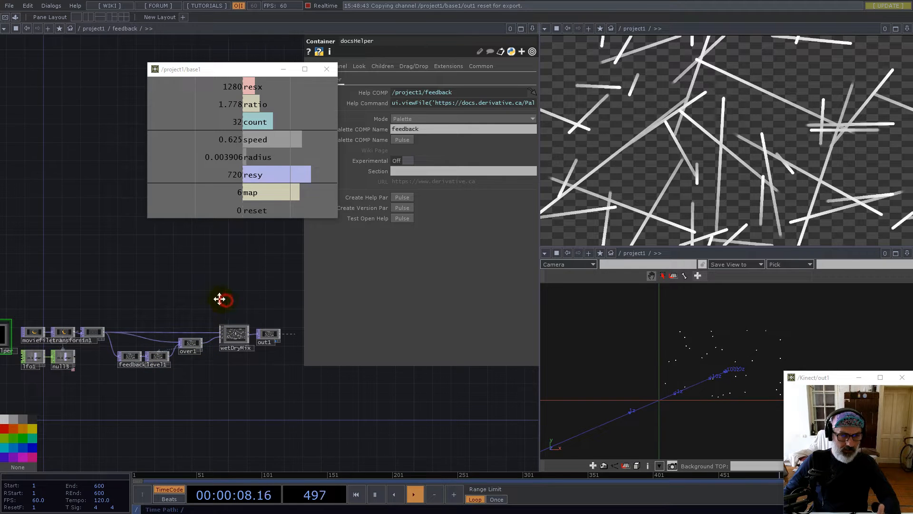
pyautogui.moveTo(220, 298); pyautogui.dragTo(214, 296)
pyautogui.scroll(3, 220, 334)
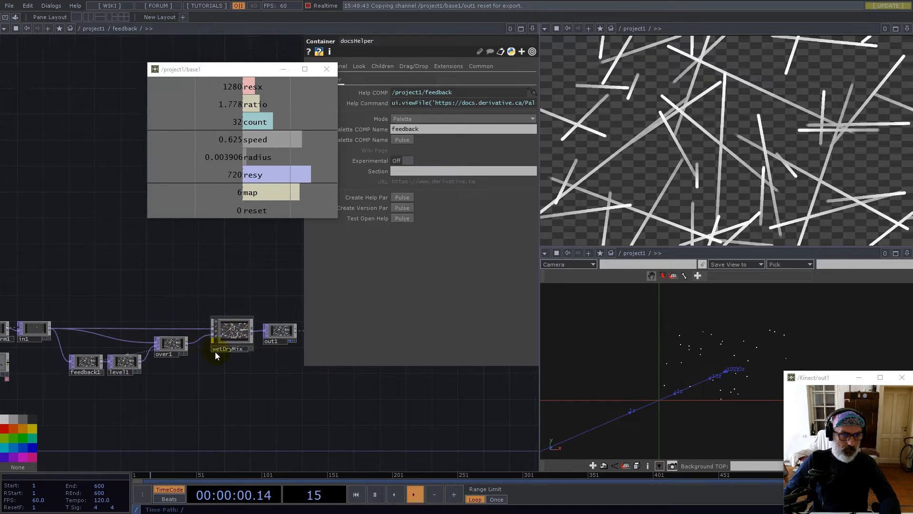
pyautogui.scroll(4, 120, 370)
pyautogui.scroll(-5, 114, 360)
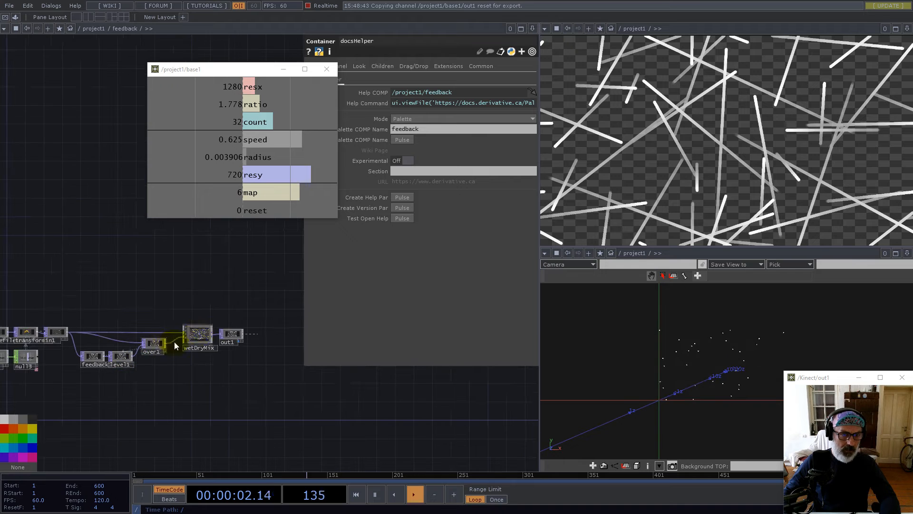
pyautogui.moveTo(196, 335); pyautogui.dragTo(174, 295)
pyautogui.moveTo(165, 343); pyautogui.dragTo(218, 334)
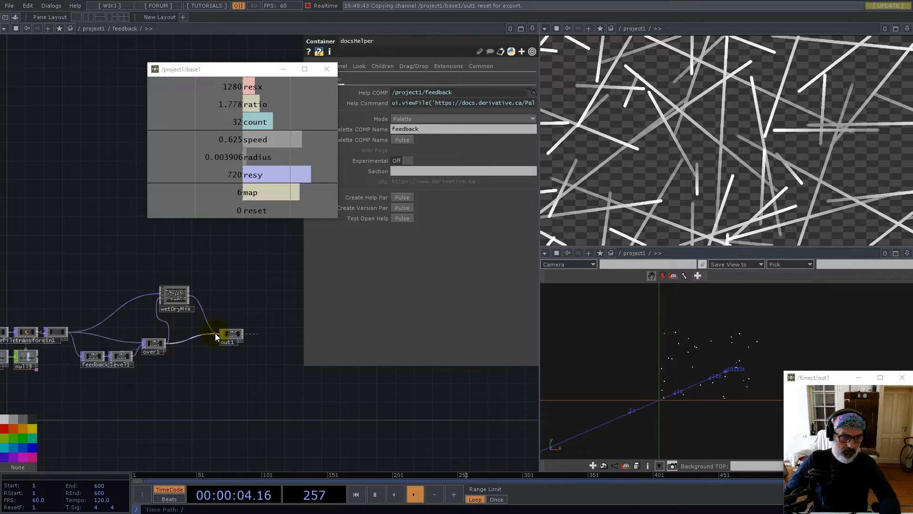
# Delete wetDryMix, docsHelper and the other unused helper operators
pyautogui.moveTo(176, 299); pyautogui.dragTo(29, 294)
pyautogui.moveTo(104, 290); pyautogui.dragTo(242, 288)
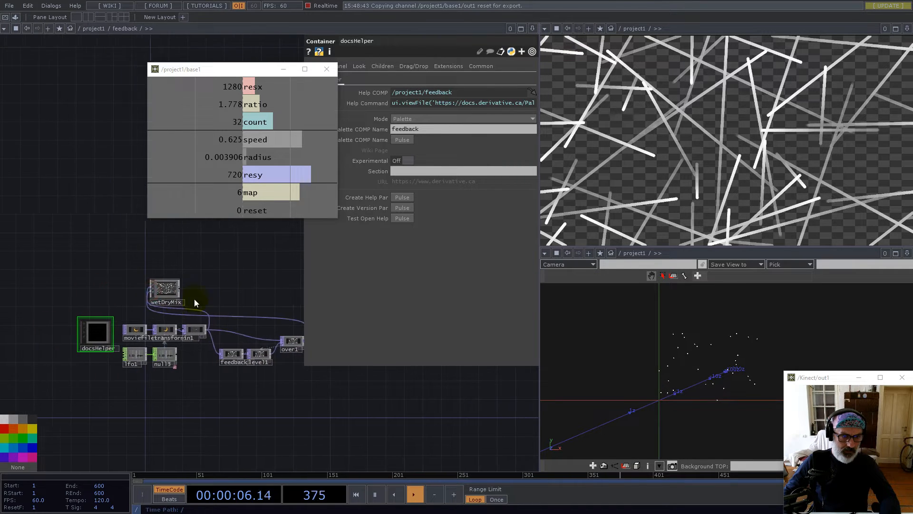
pyautogui.scroll(3, 160, 306)
pyautogui.moveTo(33, 212); pyautogui.dragTo(186, 422)
pyautogui.press('Delete')
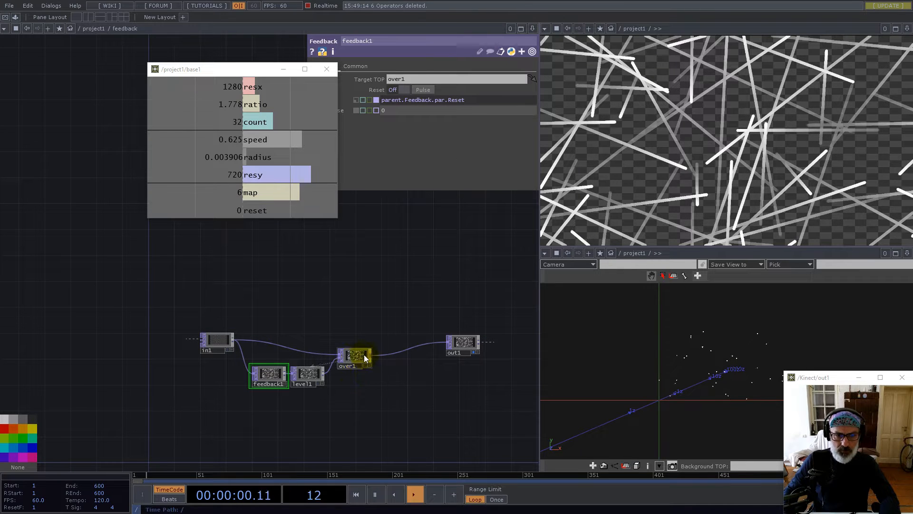
# Set level1's Pre > Clamp Input to Off, then return to project1's network
pyautogui.moveTo(373, 341); pyautogui.dragTo(385, 333)
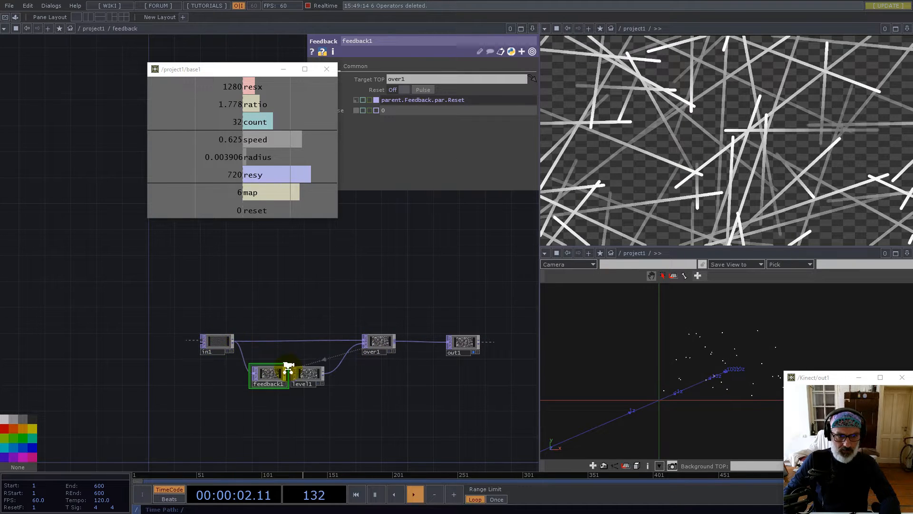
pyautogui.scroll(5, 287, 366)
pyautogui.moveTo(335, 390); pyautogui.dragTo(368, 390)
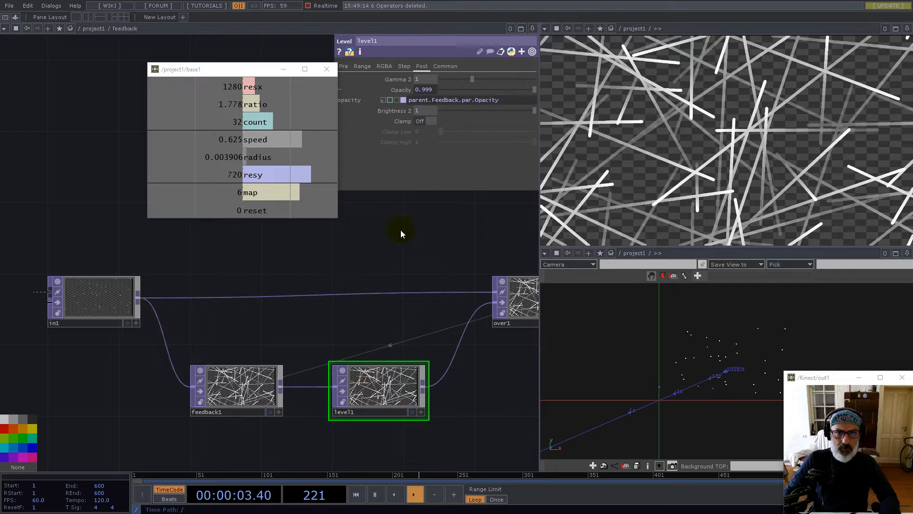
pyautogui.click(347, 69)
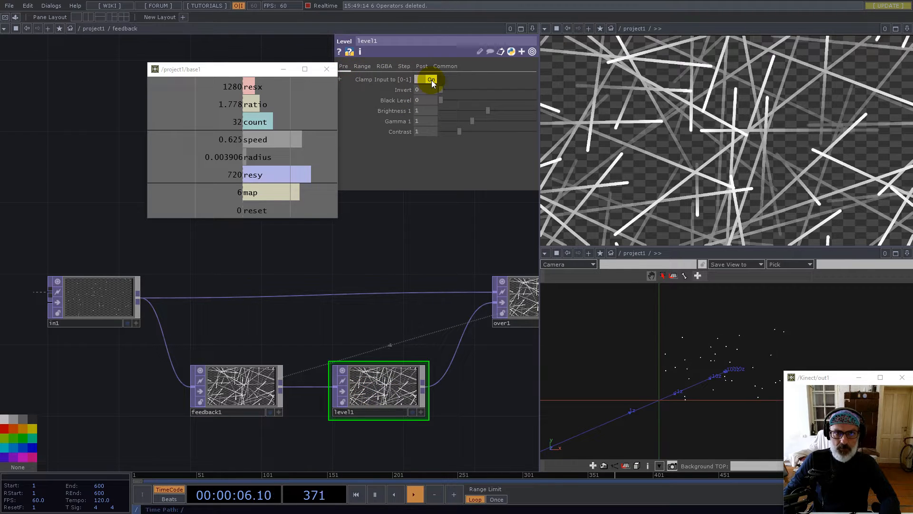
pyautogui.click(432, 80)
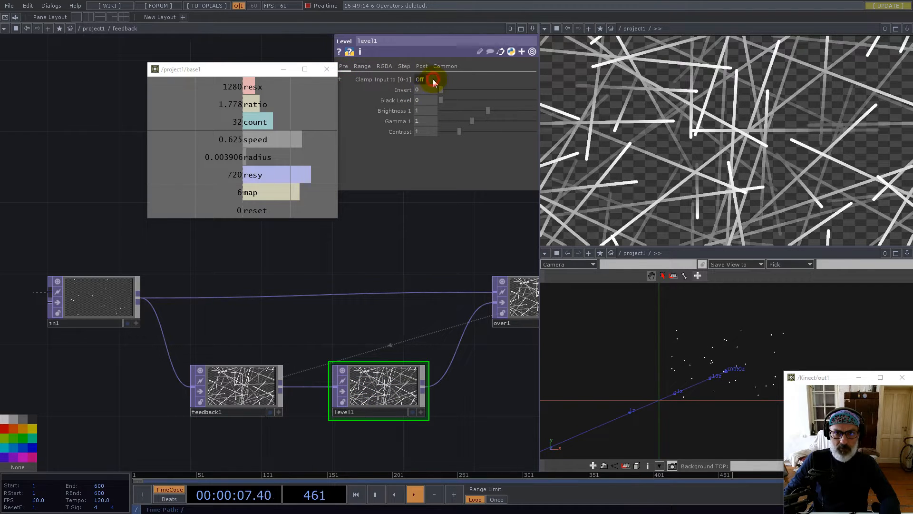
pyautogui.click(387, 278)
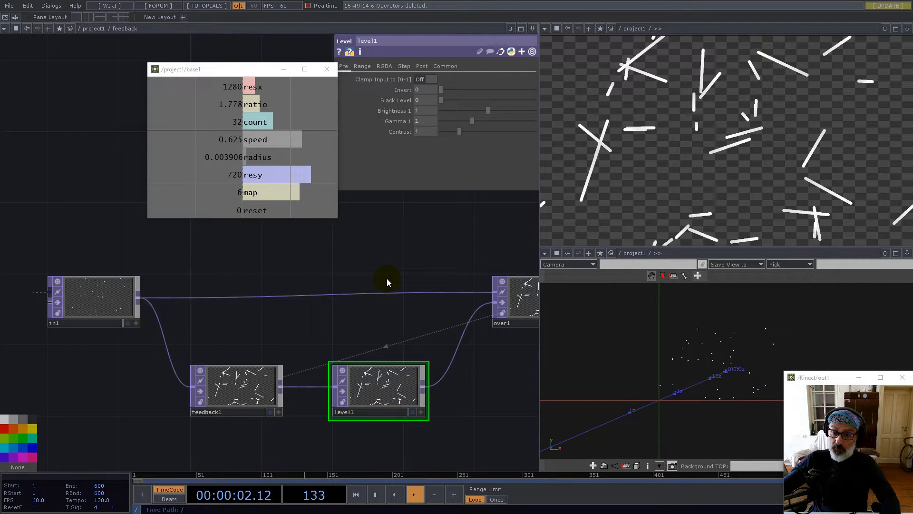
pyautogui.scroll(-8, 304, 341)
pyautogui.scroll(-3, 308, 343)
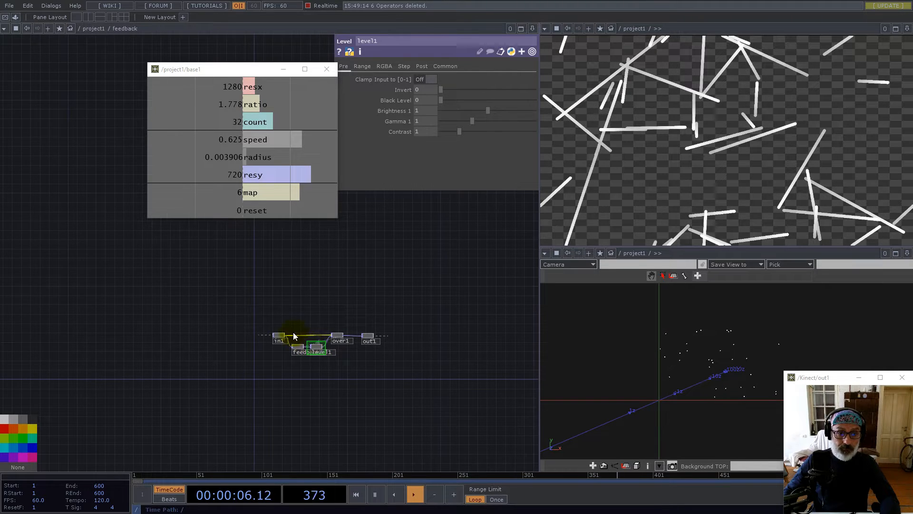
pyautogui.scroll(-3, 325, 326)
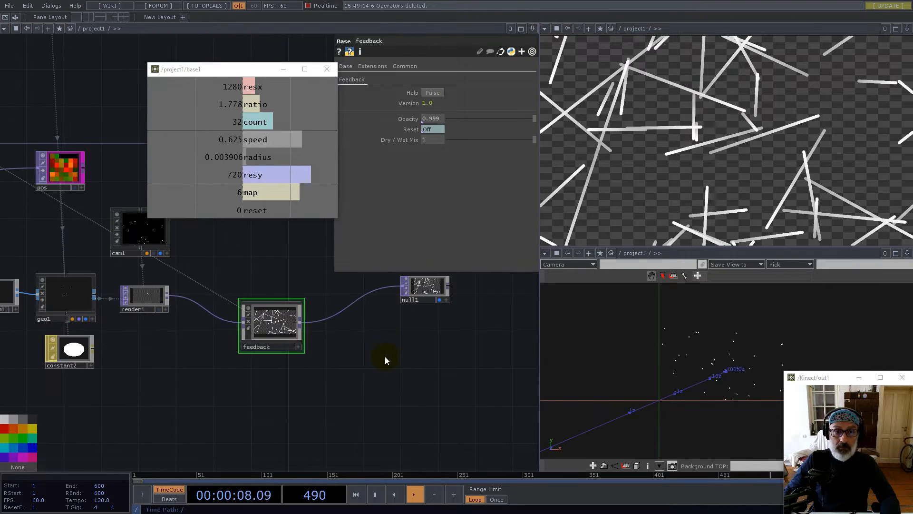
# Insert a Transform TOP on the wire between the feedback component and null1
pyautogui.moveTo(371, 359); pyautogui.dragTo(318, 392)
pyautogui.moveTo(369, 318); pyautogui.dragTo(421, 316)
pyautogui.rightClick(375, 319)
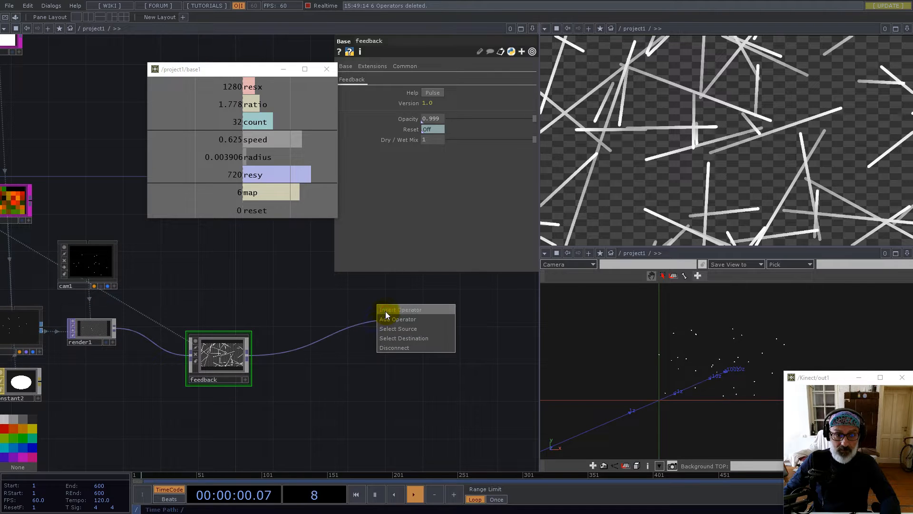
pyautogui.click(386, 310)
pyautogui.click(449, 320)
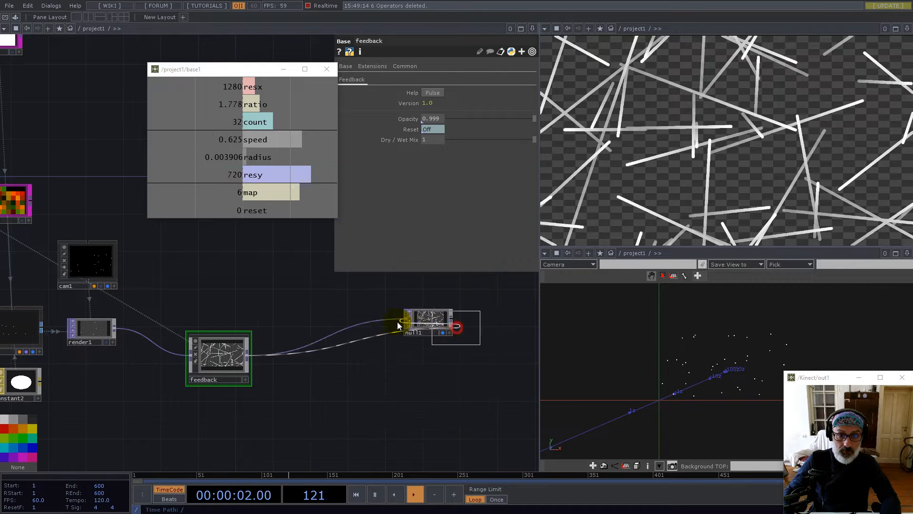
pyautogui.click(378, 321)
# Set transform2's Background Color alpha to 1 and turn Comp Over Background Color on
pyautogui.click(529, 140)
pyautogui.write('1')
pyautogui.click(432, 152)
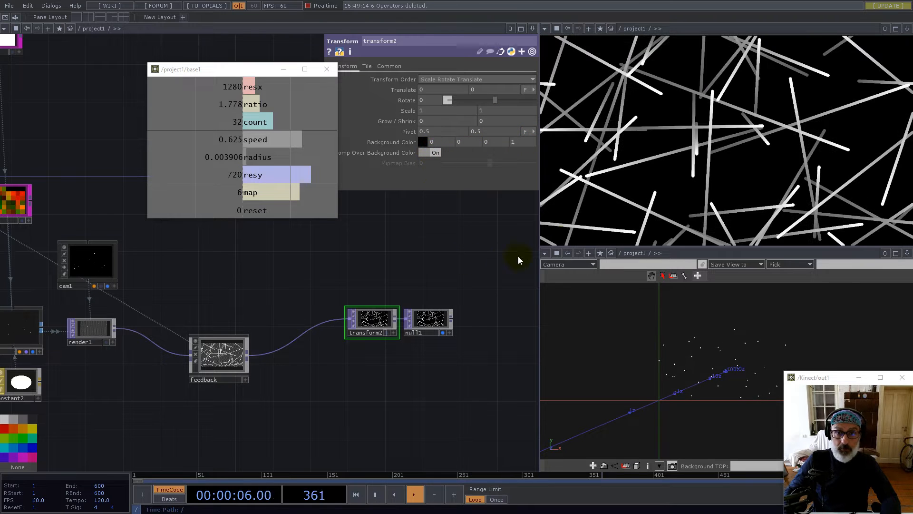
pyautogui.moveTo(332, 279); pyautogui.dragTo(420, 283)
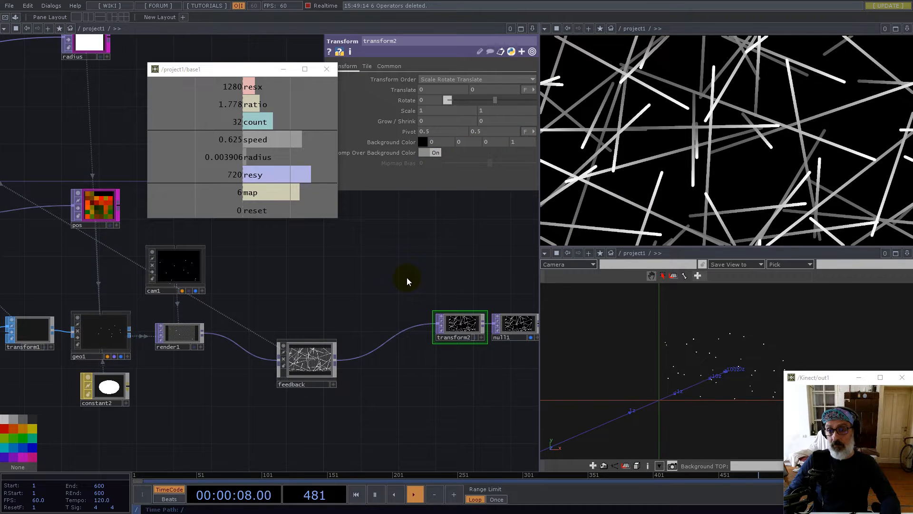
pyautogui.moveTo(314, 317); pyautogui.dragTo(375, 338)
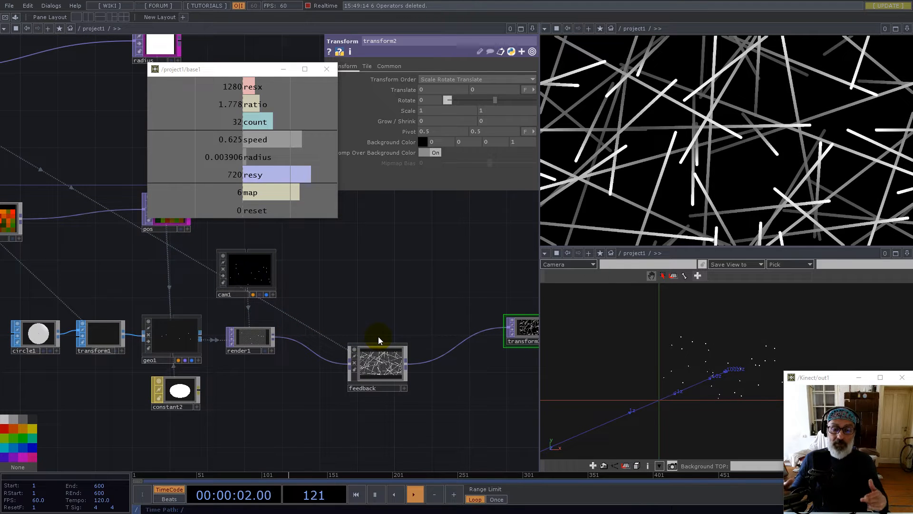
pyautogui.moveTo(378, 367); pyautogui.dragTo(378, 377)
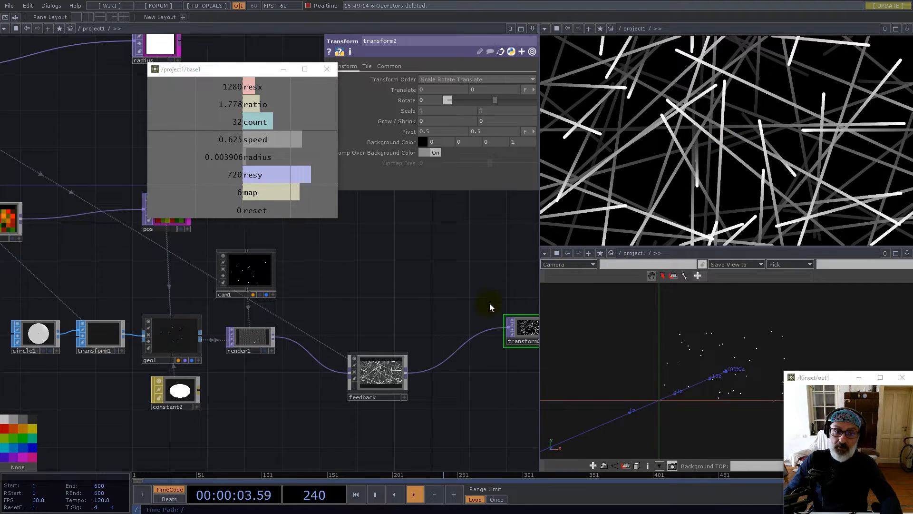
pyautogui.click(376, 374)
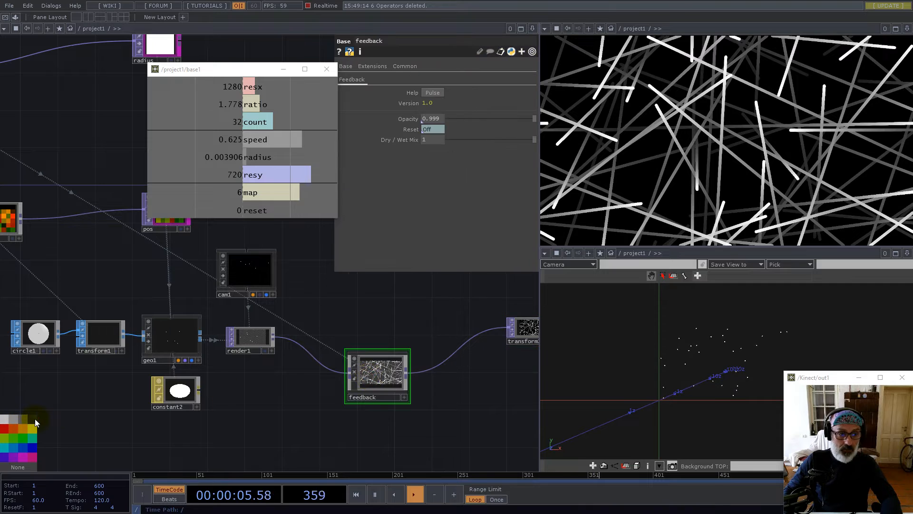
# Insert a Threshold TOP, thresh1, between the feedback and the transform
pyautogui.rightClick(427, 370)
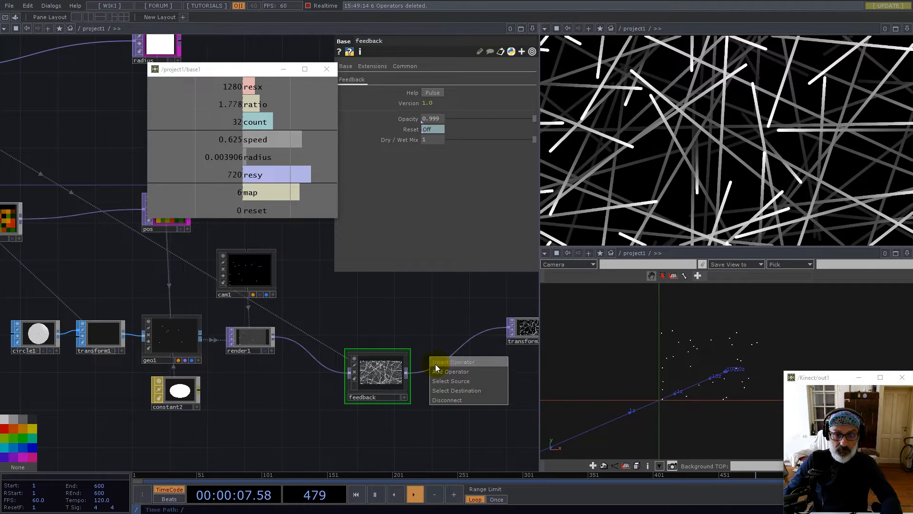
pyautogui.click(436, 363)
pyautogui.write('th')
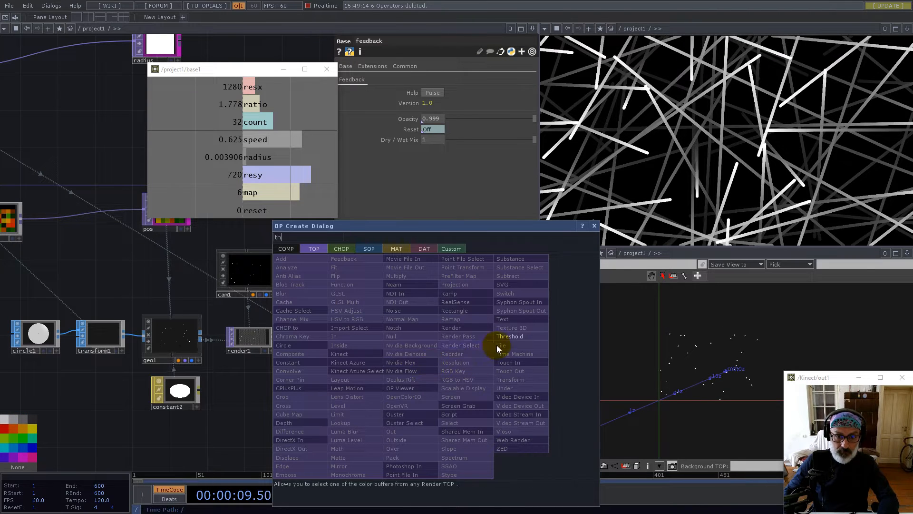
pyautogui.click(505, 337)
pyautogui.click(443, 372)
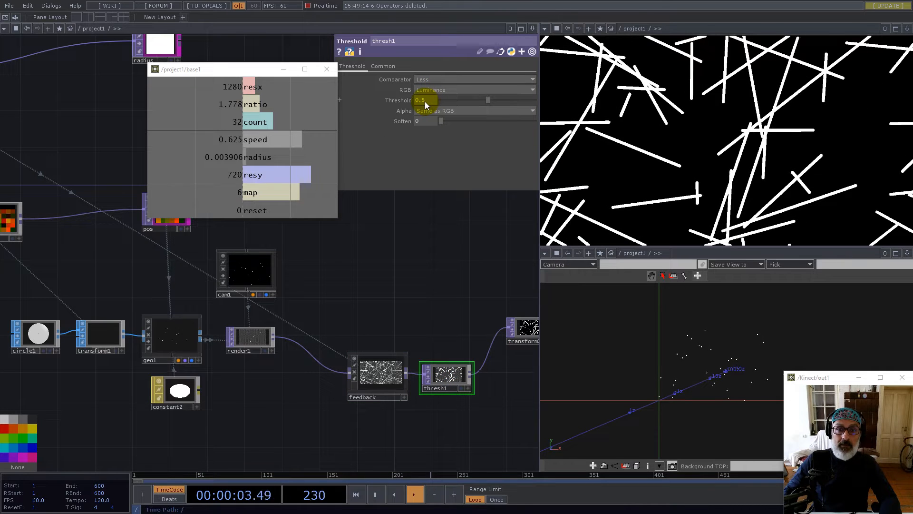
# Set thresh1's Threshold to 0.5 and Soften to about 0.32
pyautogui.moveTo(488, 100)
pyautogui.mouseDown()
pyautogui.moveTo(532, 100)
pyautogui.moveTo(481, 101)
pyautogui.mouseUp()
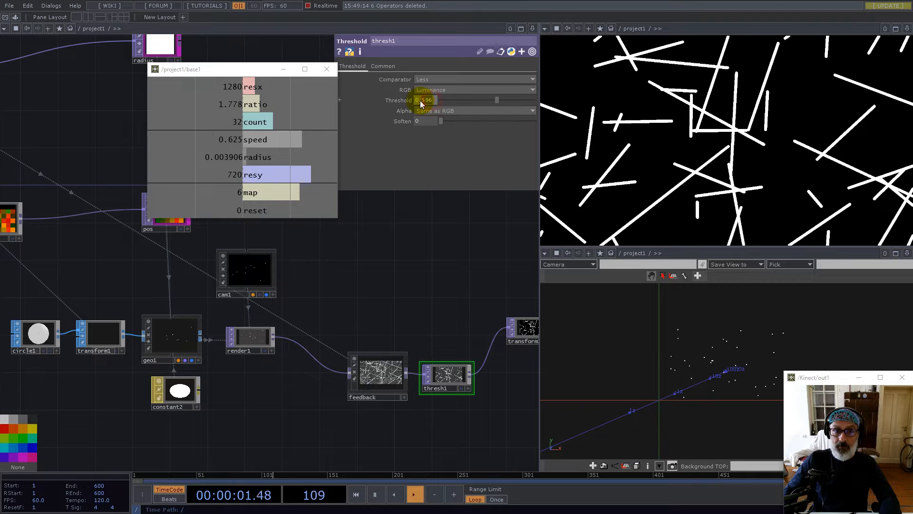
pyautogui.write('0.5')
pyautogui.press('Return')
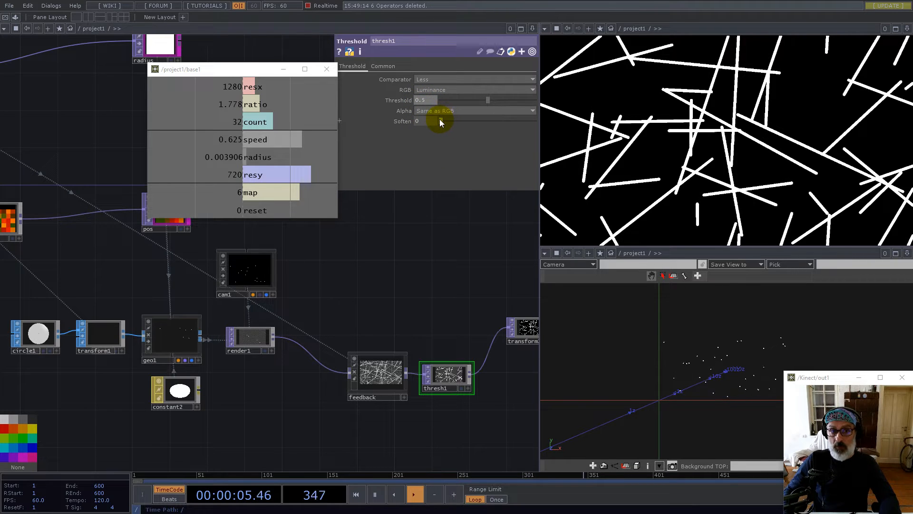
pyautogui.moveTo(441, 120); pyautogui.dragTo(471, 121)
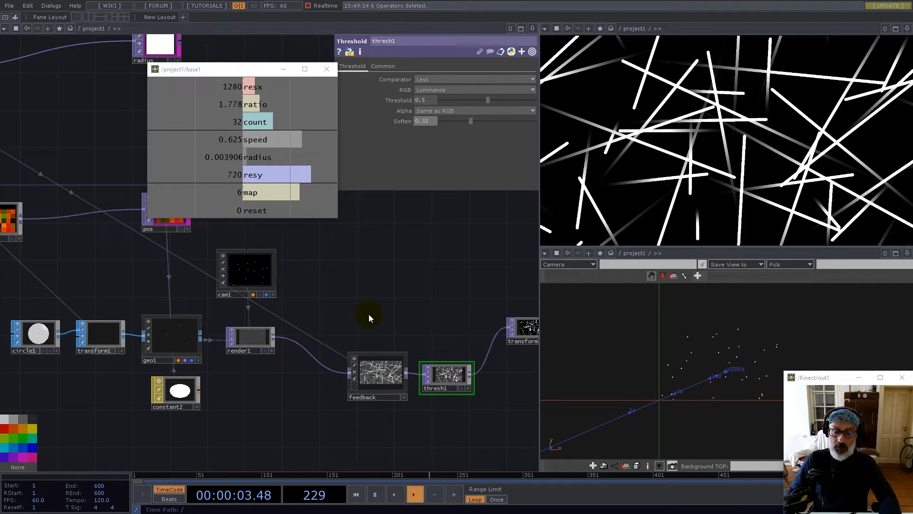
# Rename the pointRepack1 component to 'count'
pyautogui.moveTo(327, 296); pyautogui.dragTo(399, 366)
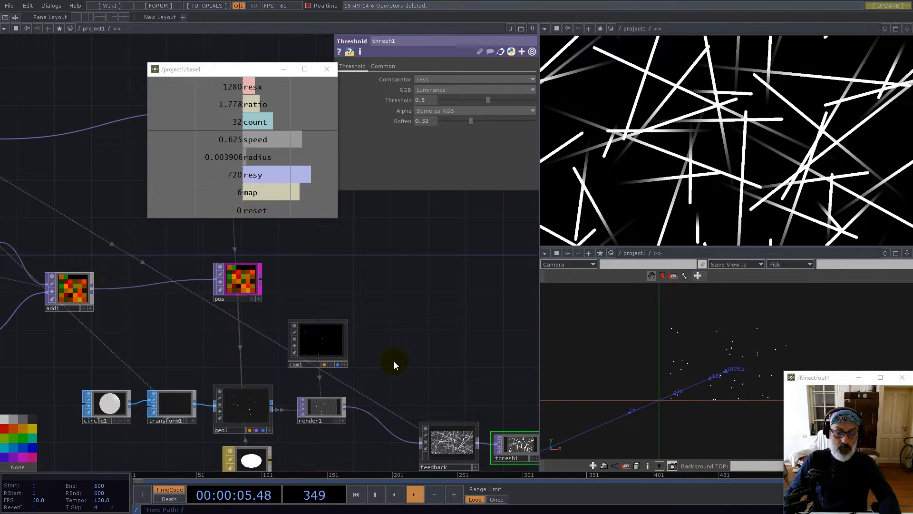
pyautogui.click(255, 412)
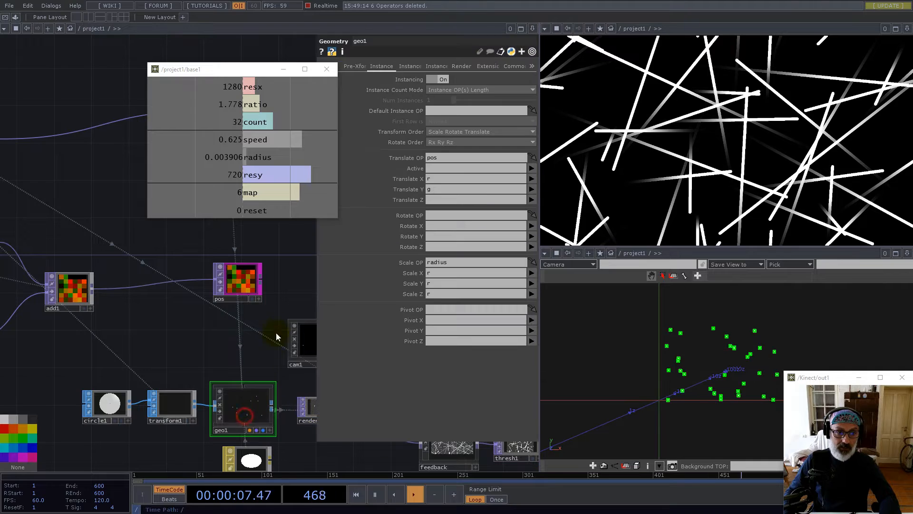
pyautogui.scroll(-5, 340, 369)
pyautogui.scroll(5, 216, 333)
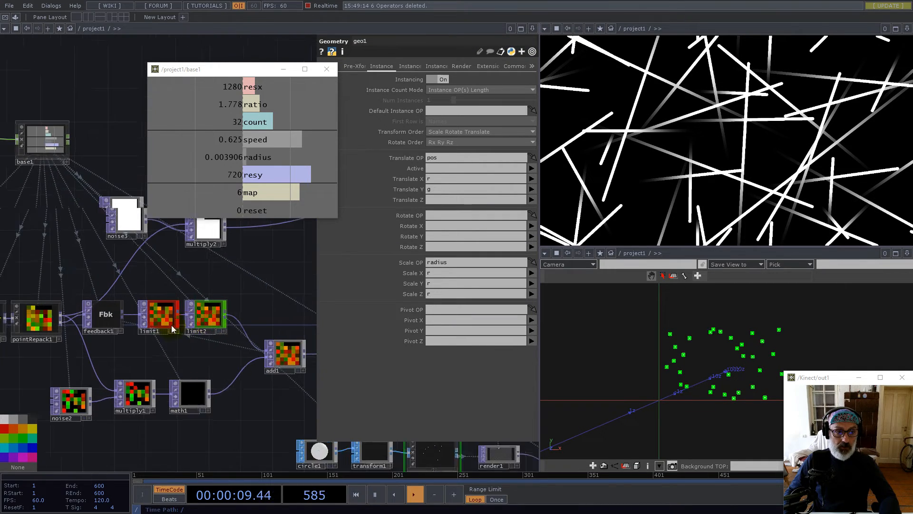
pyautogui.scroll(5, 25, 336)
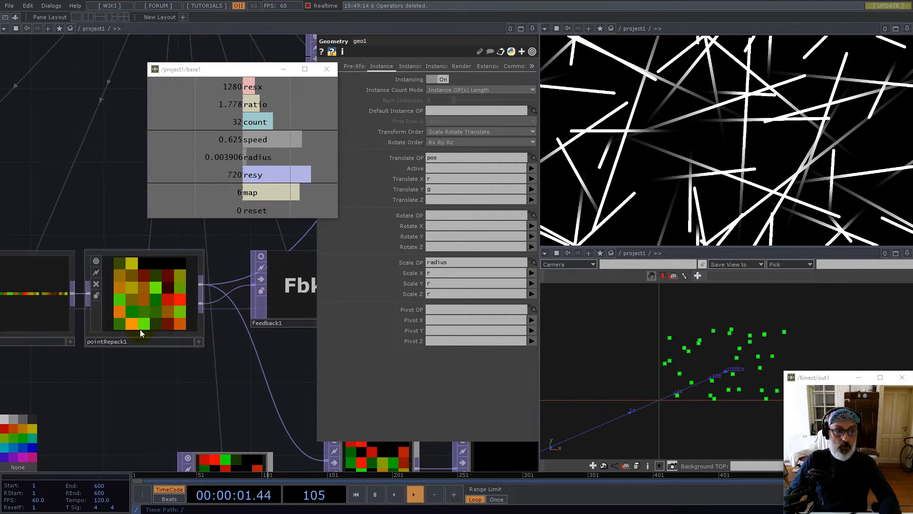
pyautogui.click(134, 341)
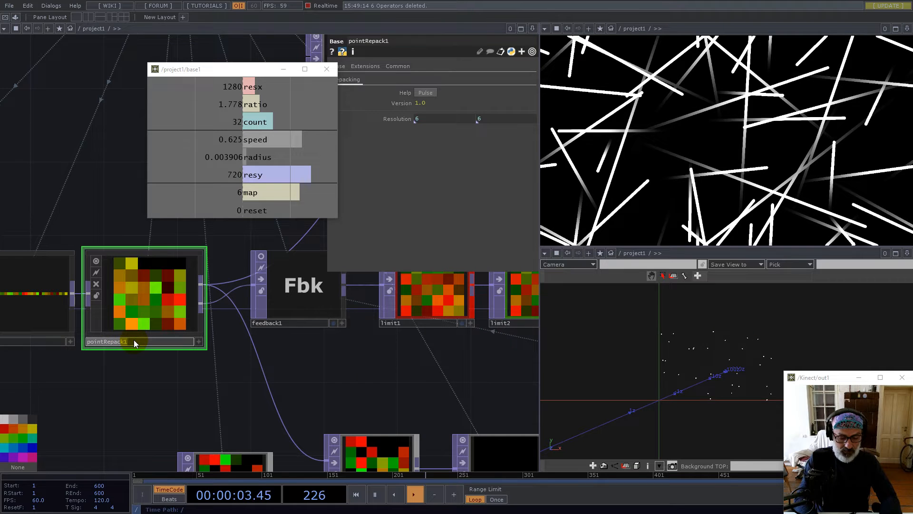
pyautogui.write('count')
pyautogui.press('Return')
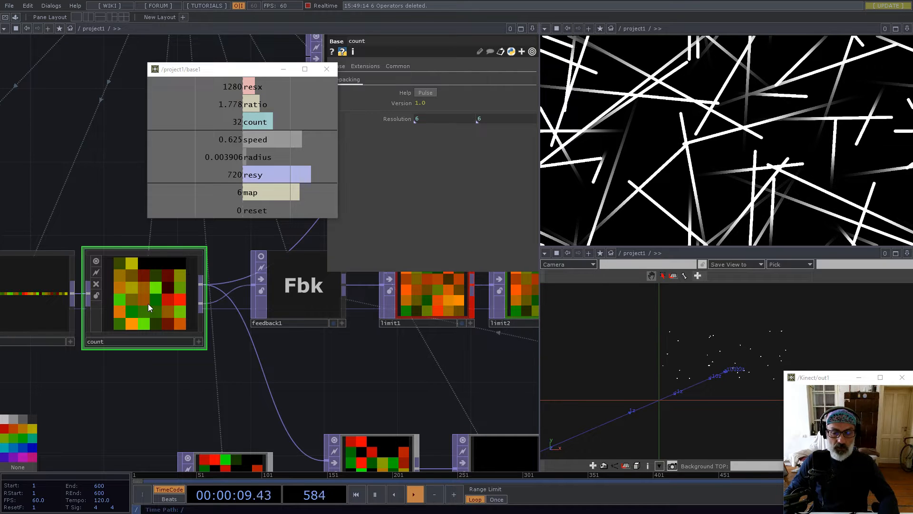
# Dive into count, inspect its outPoints output node, and return to the parent network
pyautogui.scroll(-2, 98, 327)
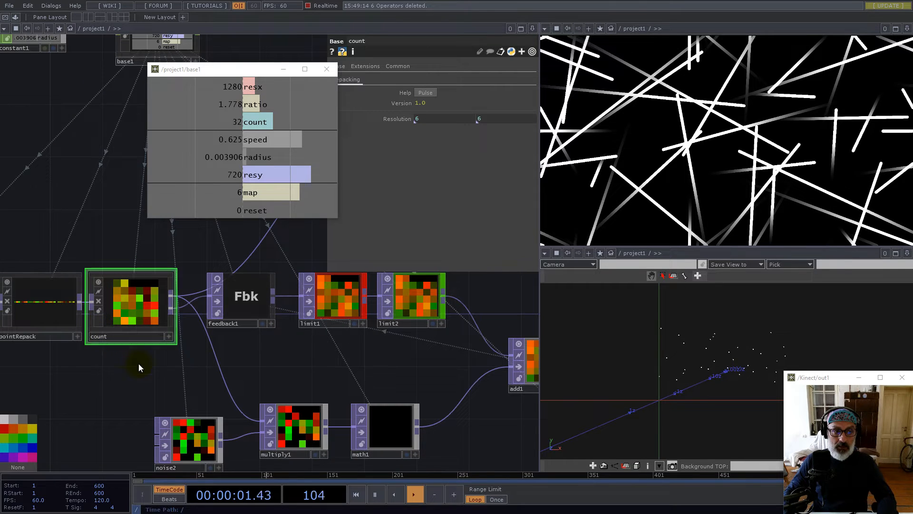
pyautogui.scroll(-4, 74, 323)
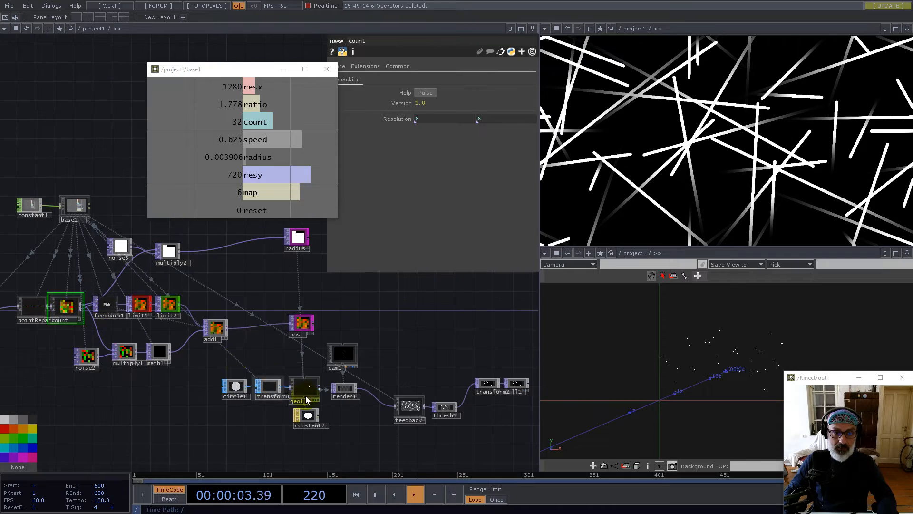
pyautogui.scroll(4, 305, 396)
pyautogui.click(309, 381)
pyautogui.moveTo(206, 318); pyautogui.dragTo(528, 379)
pyautogui.moveTo(101, 382); pyautogui.dragTo(216, 407)
pyautogui.click(93, 245)
pyautogui.press('i')
pyautogui.moveTo(318, 310); pyautogui.dragTo(285, 339)
pyautogui.scroll(5, 268, 271)
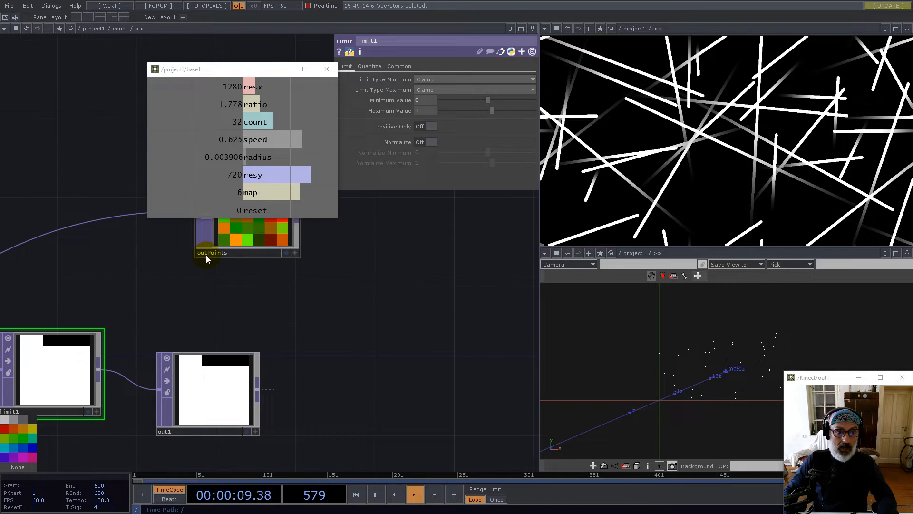
pyautogui.click(231, 253)
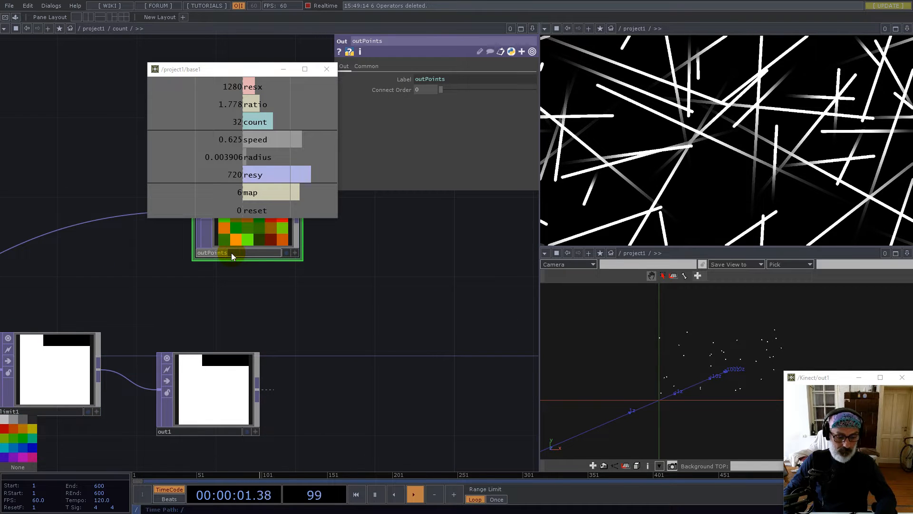
pyautogui.press('u')
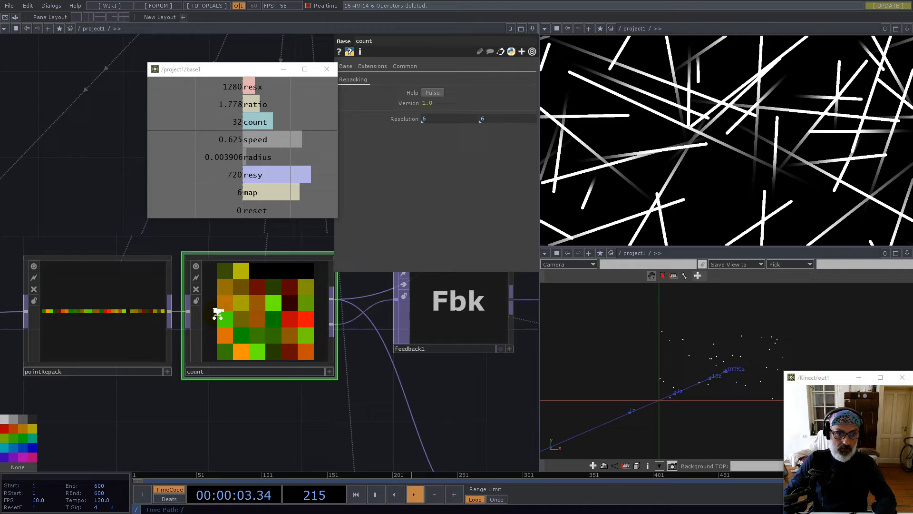
# On geo1's Instance 2 page, set Color OP to count/outPoints with R, G, B mapped to r, g, b
pyautogui.click(468, 399)
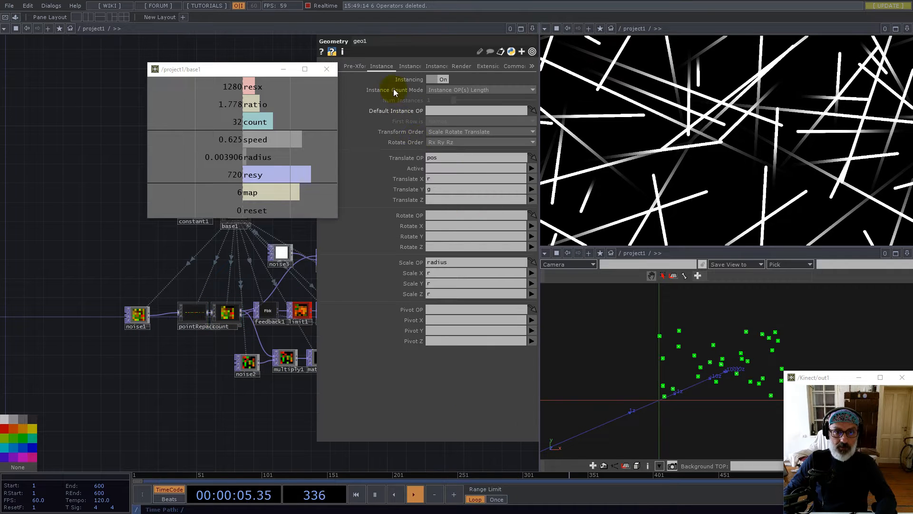
pyautogui.click(410, 66)
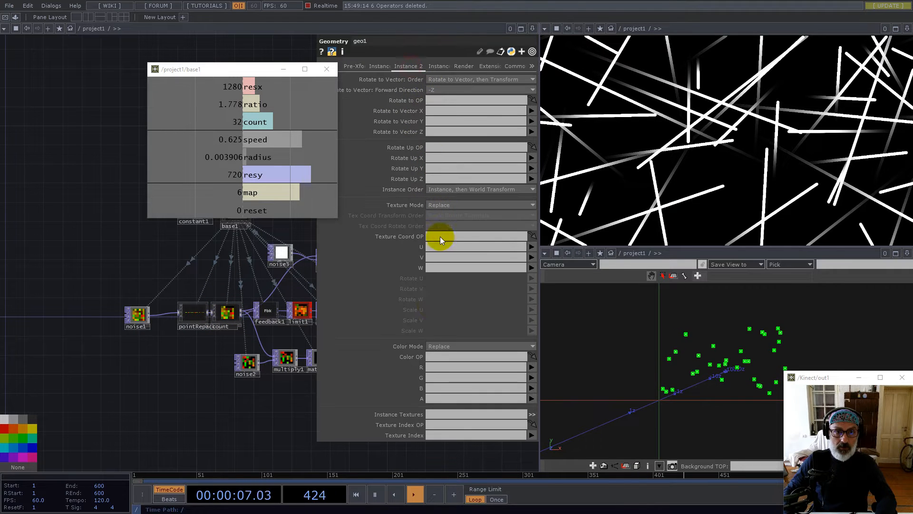
pyautogui.click(434, 356)
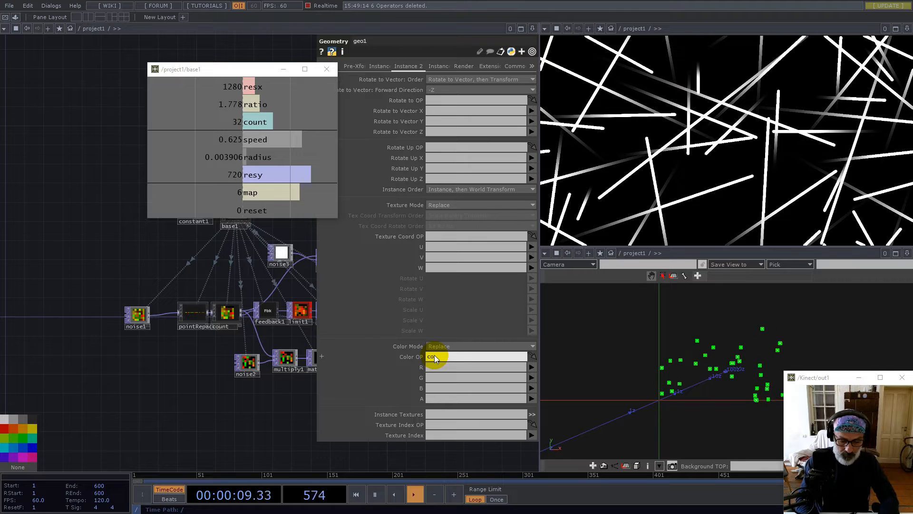
pyautogui.write('count/outPoints')
pyautogui.press('Return')
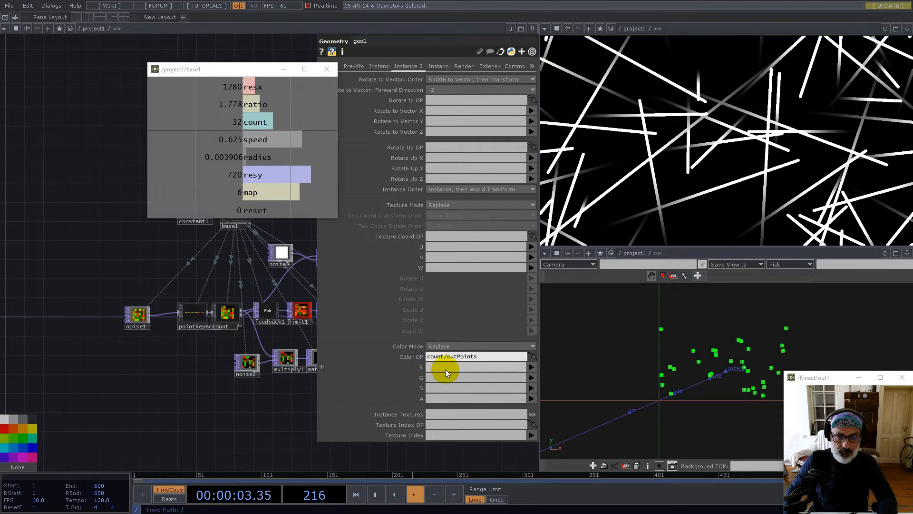
pyautogui.click(446, 367)
pyautogui.write('r')
pyautogui.click(438, 377)
pyautogui.write('g')
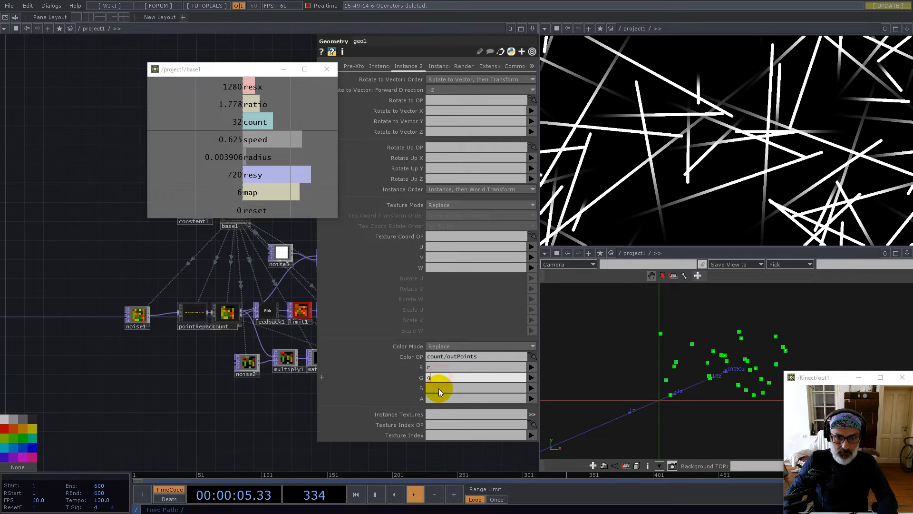
pyautogui.click(439, 388)
pyautogui.write('b')
pyautogui.click(288, 412)
# Bring geo1 and render1 into view and reset the feedback trails
pyautogui.moveTo(271, 418); pyautogui.dragTo(127, 404)
pyautogui.moveTo(192, 411); pyautogui.dragTo(85, 405)
pyautogui.scroll(2, 255, 383)
pyautogui.scroll(10, 254, 383)
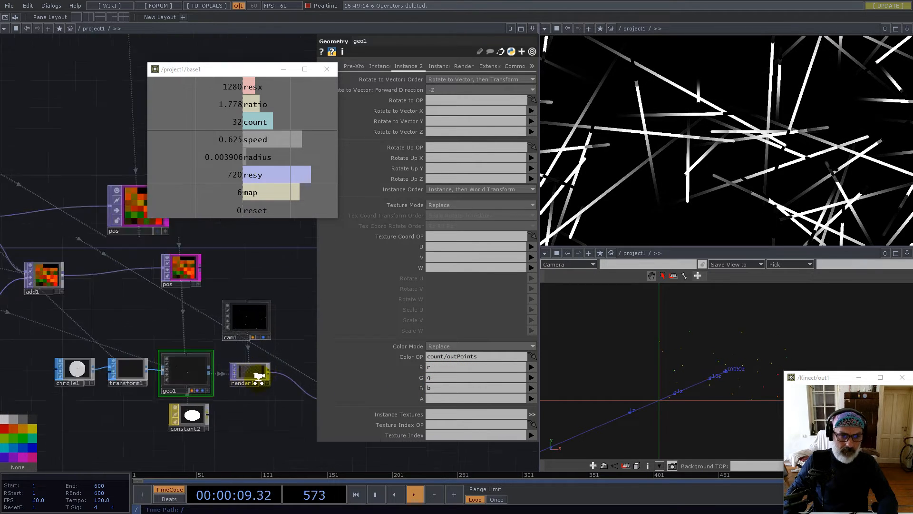
pyautogui.scroll(-8, 161, 321)
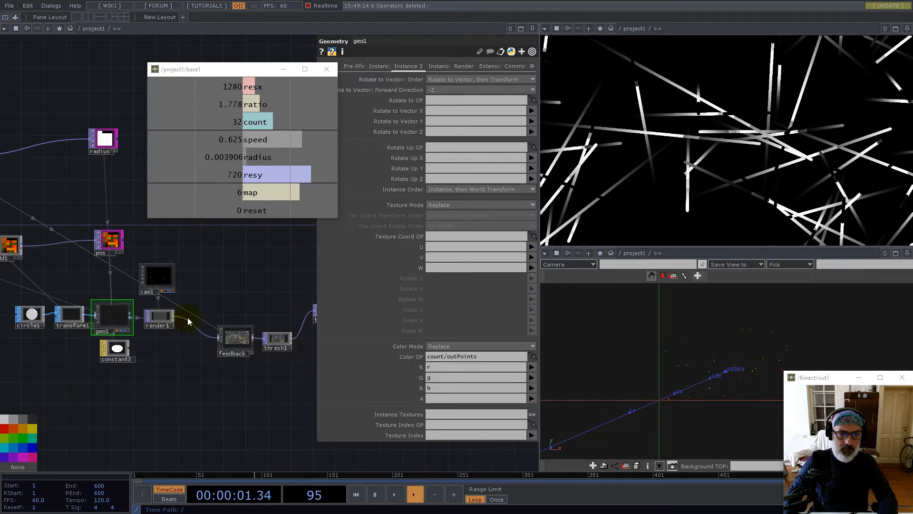
pyautogui.scroll(8, 231, 326)
pyautogui.scroll(3, 233, 328)
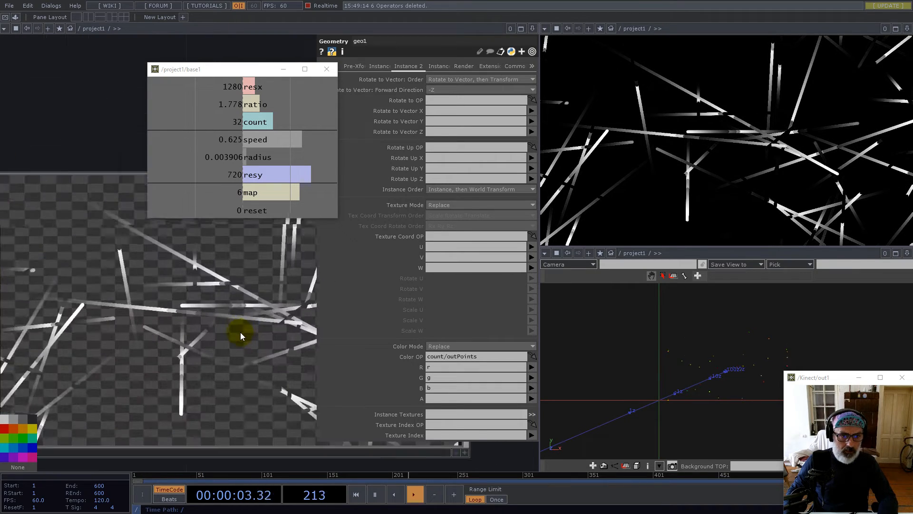
pyautogui.scroll(-5, 219, 322)
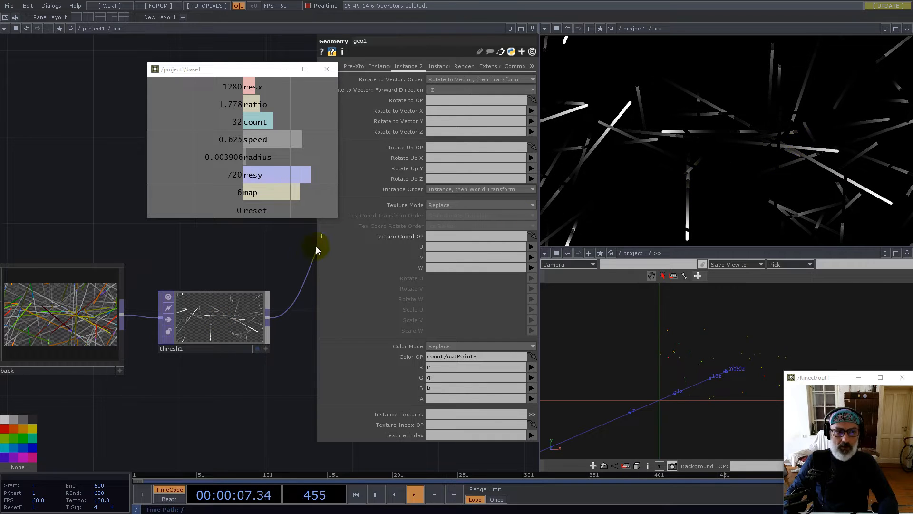
pyautogui.click(265, 260)
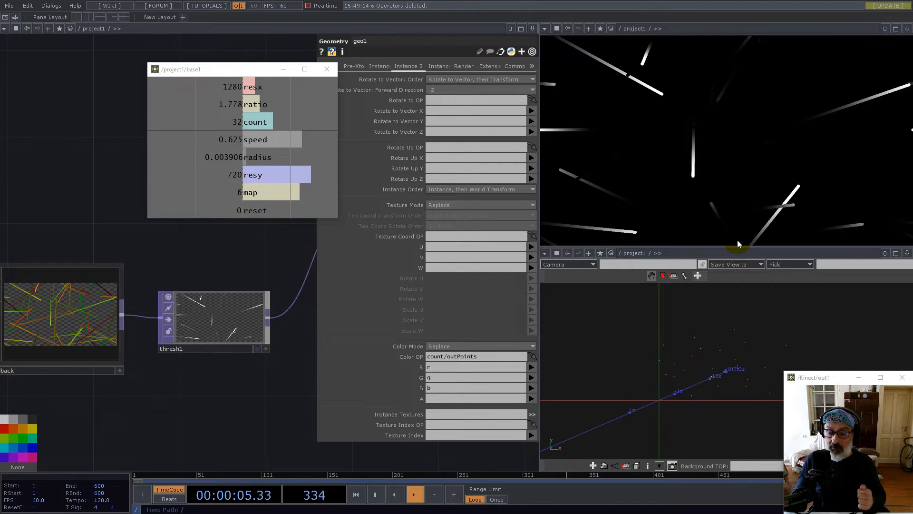
pyautogui.scroll(-5, 198, 376)
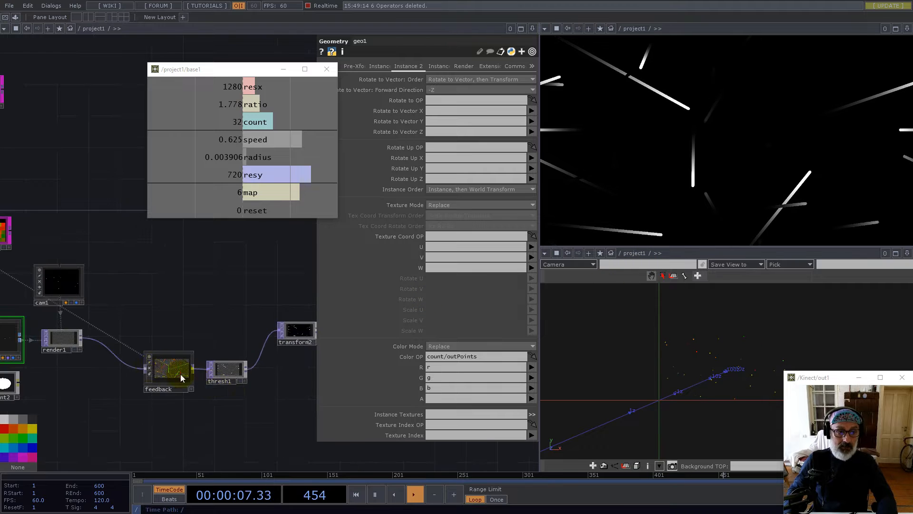
pyautogui.scroll(5, 86, 351)
pyautogui.scroll(-2, 129, 349)
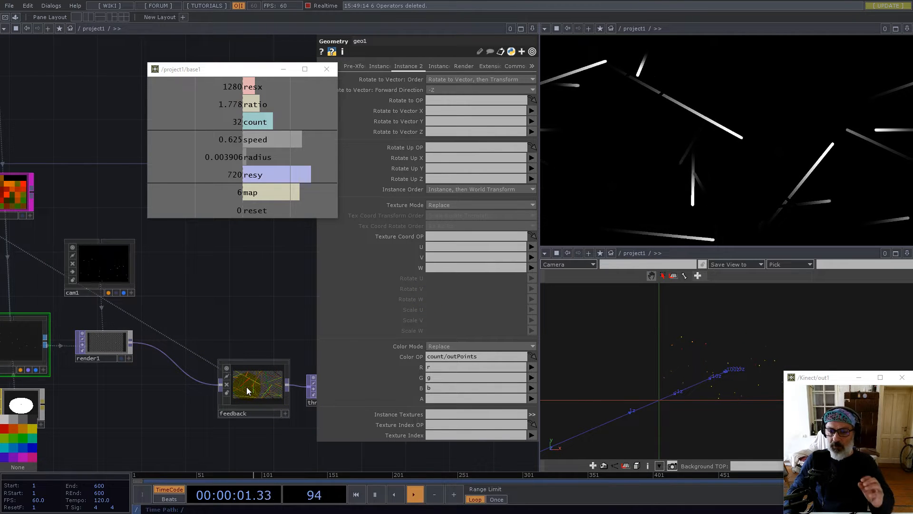
# Insert a Reorder TOP, reorder1, between render1 and the feedback
pyautogui.rightClick(186, 353)
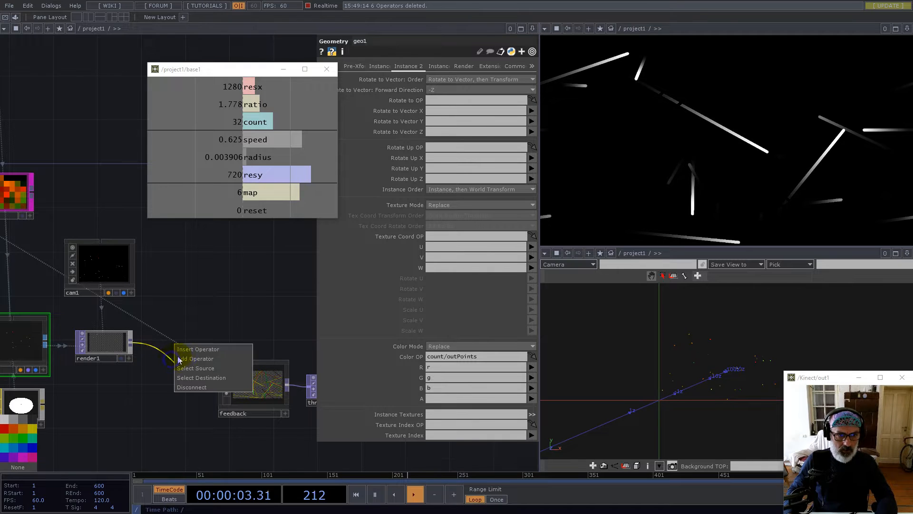
pyautogui.click(185, 351)
pyautogui.write('re')
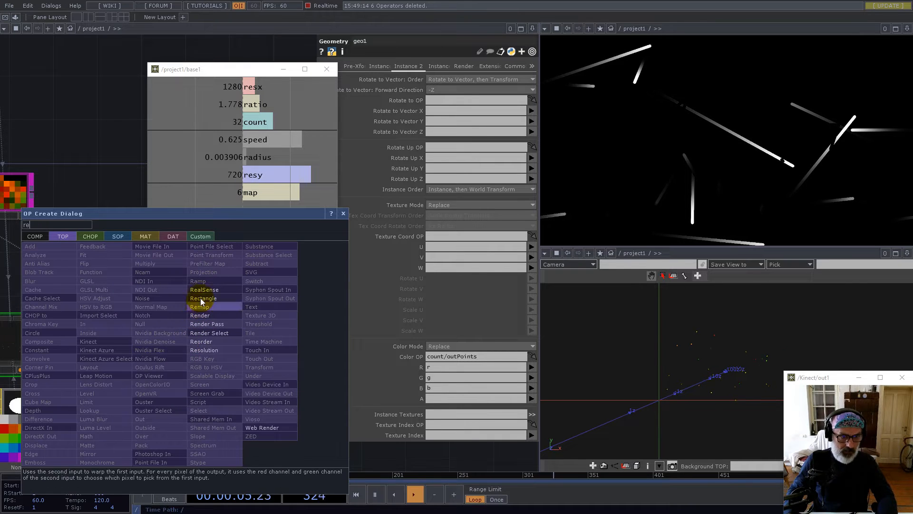
pyautogui.click(208, 315)
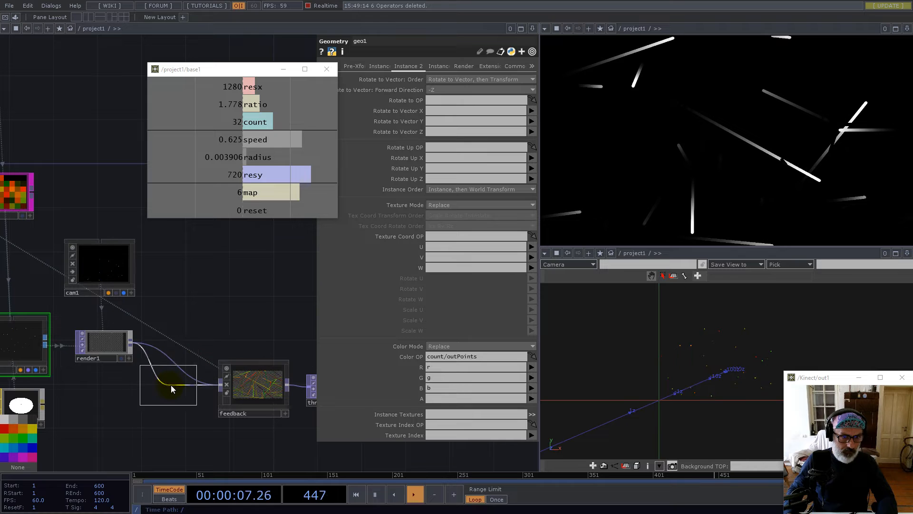
pyautogui.click(170, 385)
# Set reorder1's Pixel Format to 32-bit float (Mono+Alpha), then select the feedback TOP
pyautogui.click(491, 81)
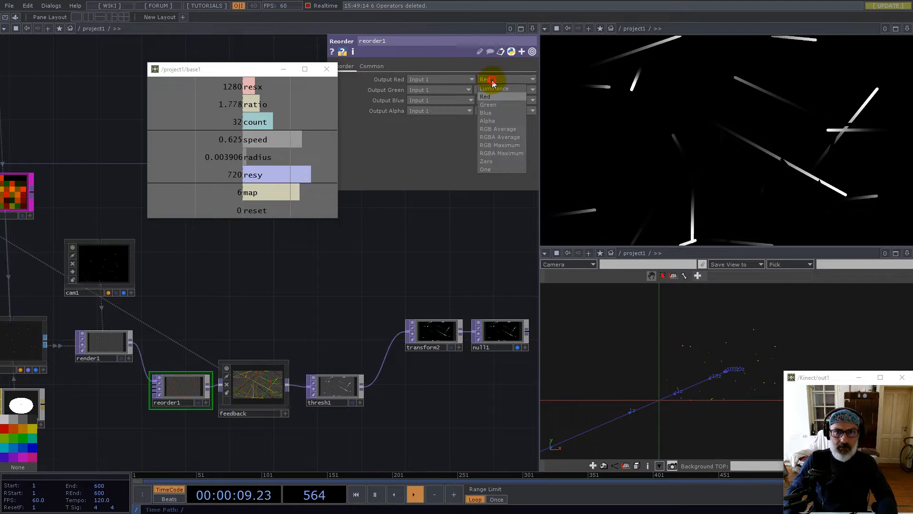
pyautogui.click(376, 67)
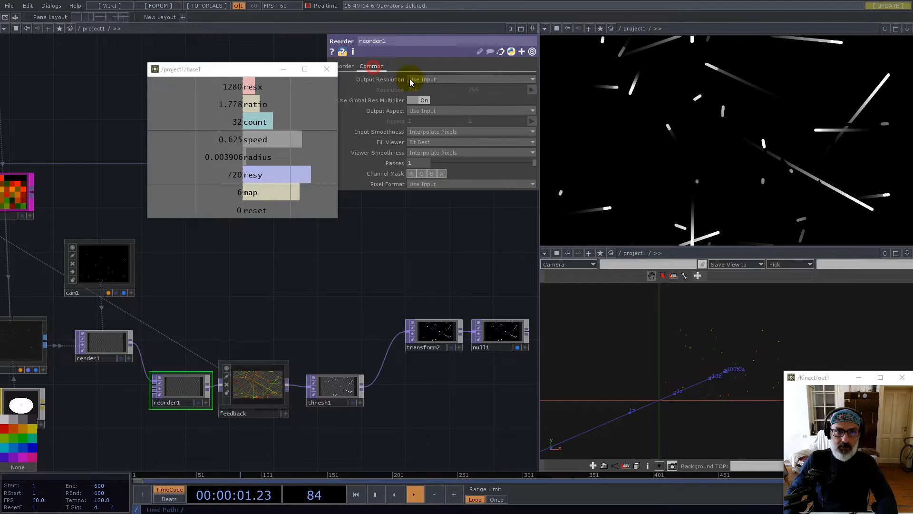
pyautogui.click(449, 184)
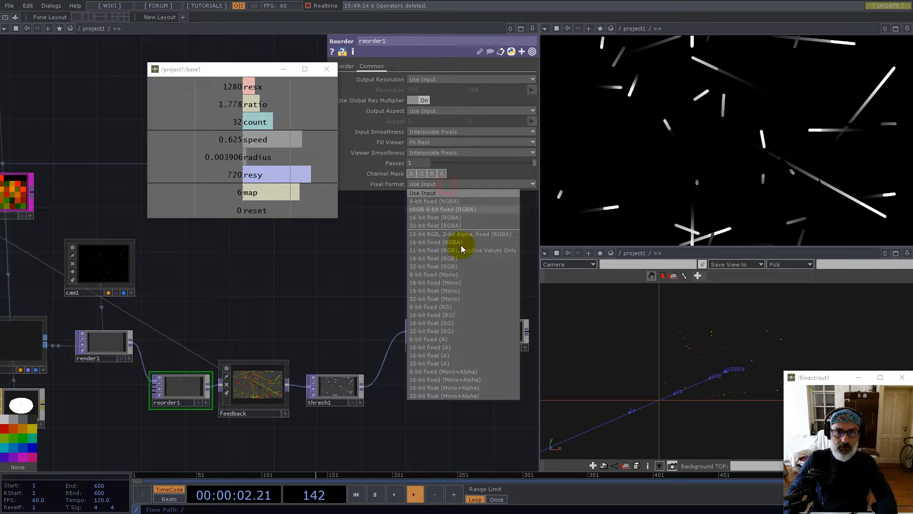
pyautogui.click(467, 395)
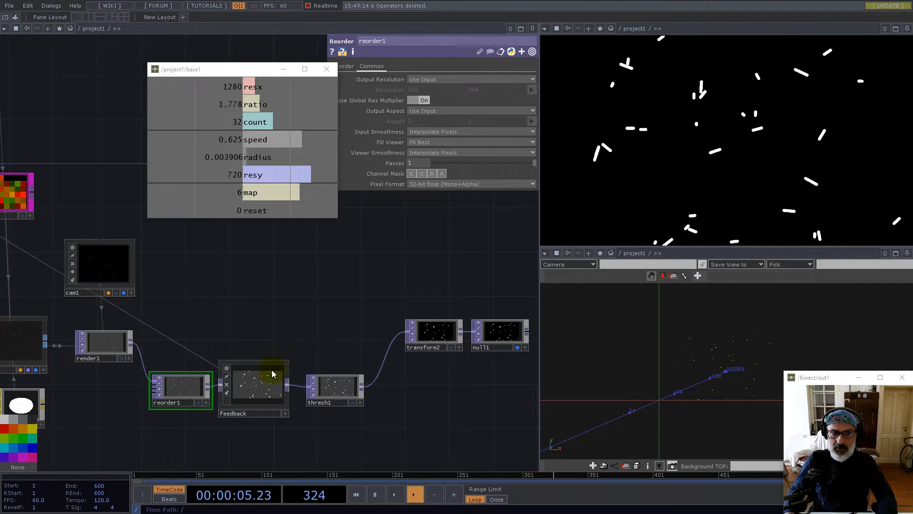
pyautogui.scroll(5, 259, 389)
pyautogui.click(259, 389)
pyautogui.scroll(-5, 257, 383)
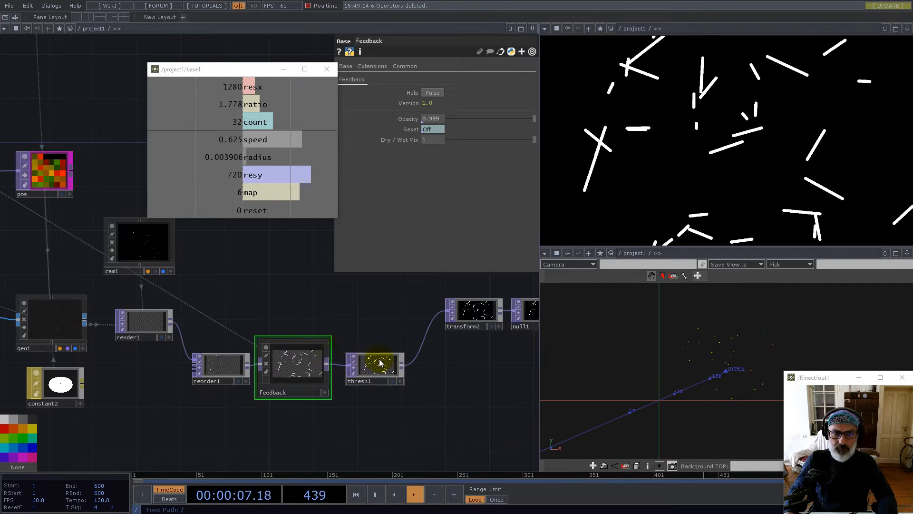
# Paste a copy of the feedback TOP as feedback2 and wire render1 into it
pyautogui.moveTo(277, 322); pyautogui.dragTo(297, 347)
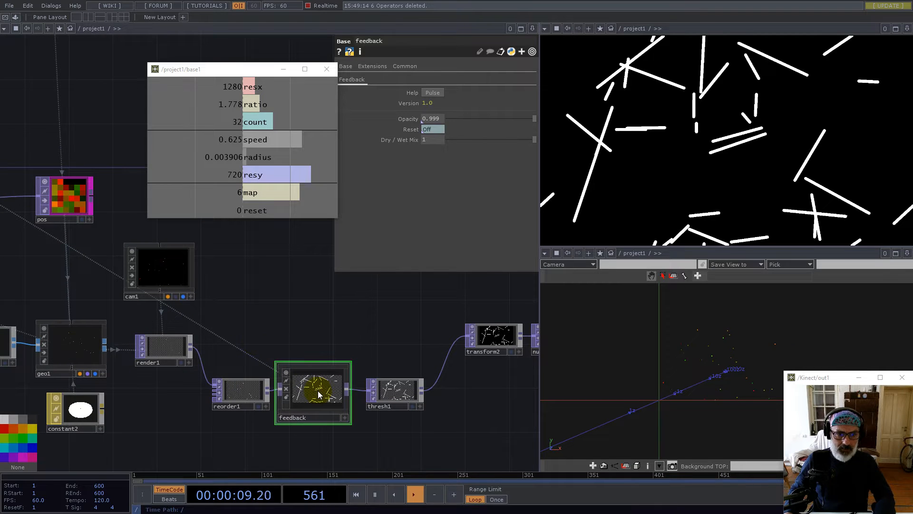
pyautogui.hotkey('ctrl', 'v')
pyautogui.moveTo(314, 449); pyautogui.dragTo(312, 329)
pyautogui.moveTo(194, 347); pyautogui.dragTo(281, 323)
# Reset feedback2 and set its Opacity to 1
pyautogui.click(429, 129)
pyautogui.moveTo(440, 117); pyautogui.dragTo(387, 117)
pyautogui.write('1')
pyautogui.press('Return')
pyautogui.click(425, 312)
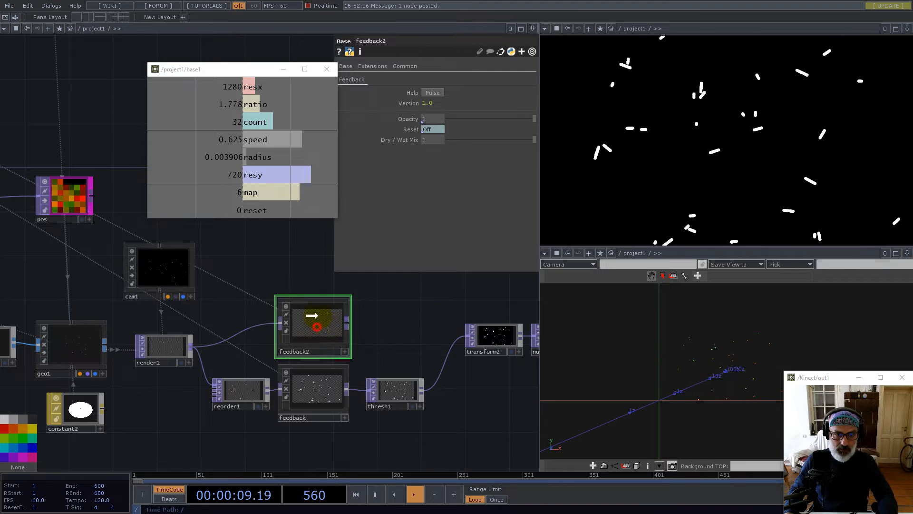
# Move transform2 and null1 further right to make room
pyautogui.moveTo(317, 324); pyautogui.dragTo(317, 302)
pyautogui.moveTo(416, 303); pyautogui.dragTo(266, 321)
pyautogui.moveTo(410, 380); pyautogui.dragTo(411, 381)
pyautogui.moveTo(327, 353); pyautogui.dragTo(415, 354)
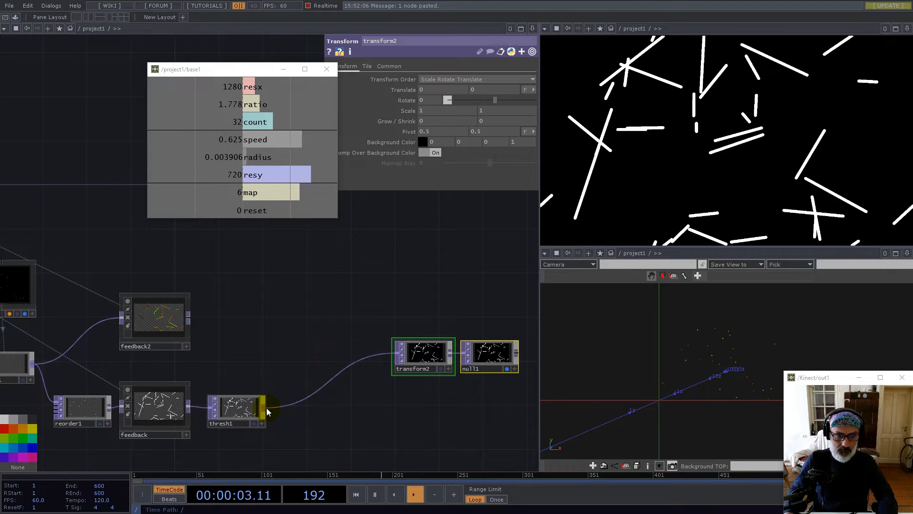
# Add multiply3 after thresh1, feeding transform2, with feedback2 as its second input
pyautogui.rightClick(267, 407)
pyautogui.click(232, 318)
pyautogui.click(304, 340)
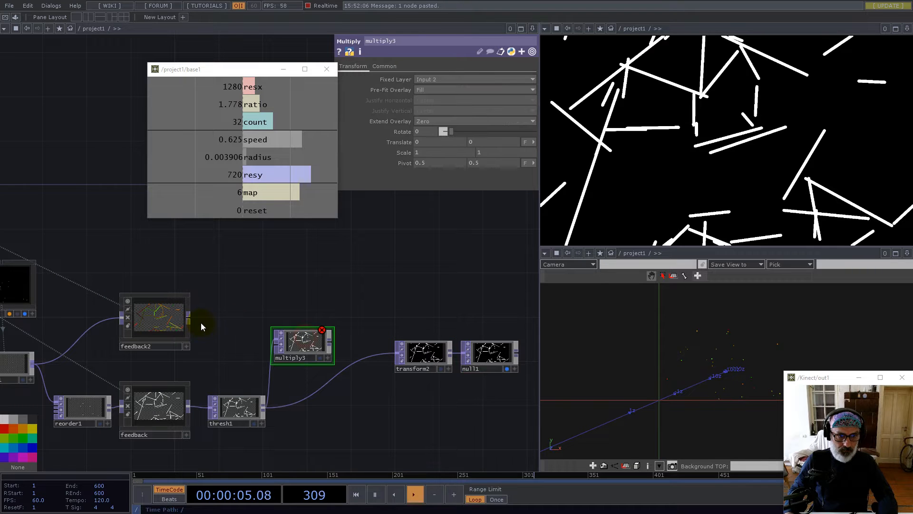
pyautogui.moveTo(389, 355); pyautogui.dragTo(396, 354)
pyautogui.moveTo(309, 348); pyautogui.dragTo(353, 355)
pyautogui.moveTo(267, 296); pyautogui.dragTo(418, 311)
pyautogui.scroll(1, 310, 332)
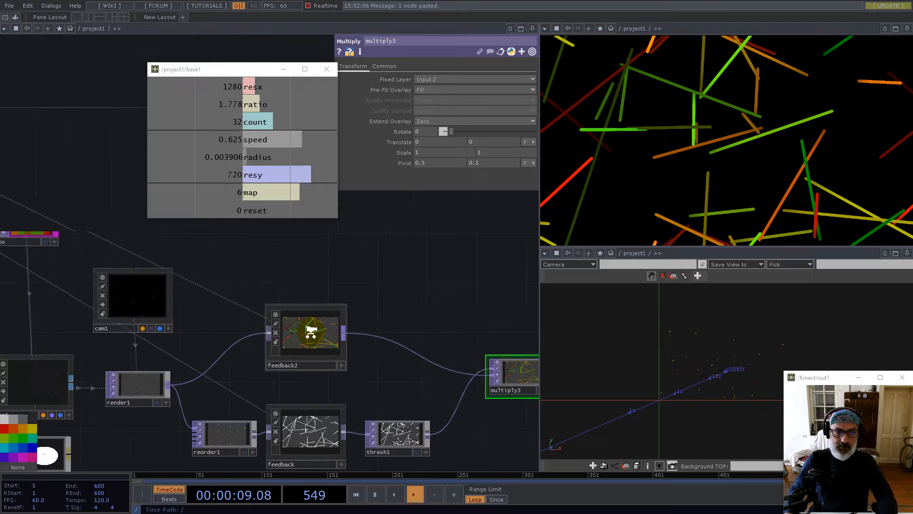
pyautogui.scroll(3, 328, 349)
pyautogui.scroll(-2, 329, 349)
# Add a Noise TOP, noise4, after feedback2
pyautogui.scroll(-3, 232, 316)
pyautogui.press('Tab')
pyautogui.write('noi')
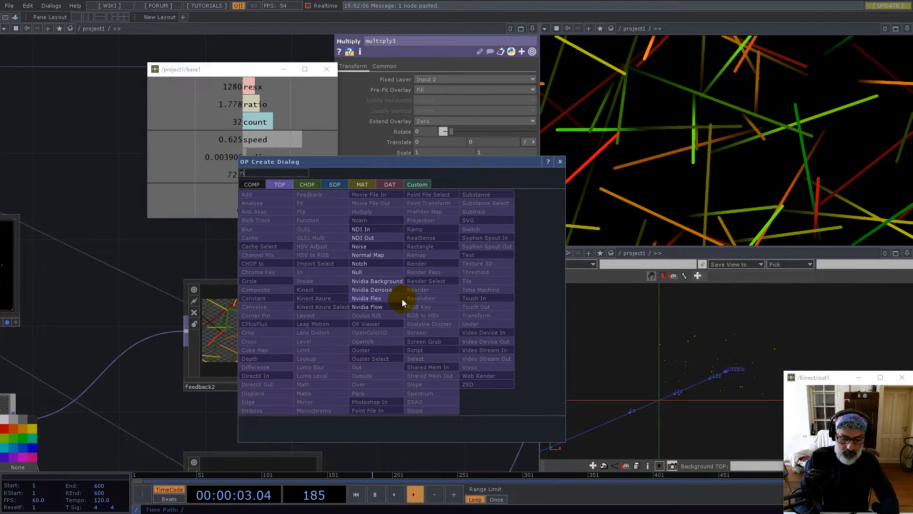
pyautogui.click(370, 248)
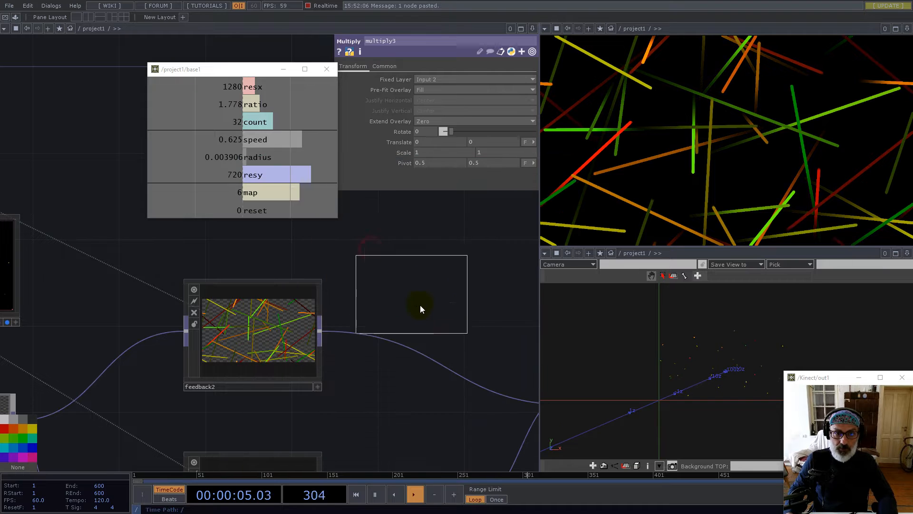
pyautogui.click(442, 305)
pyautogui.moveTo(325, 330); pyautogui.dragTo(401, 304)
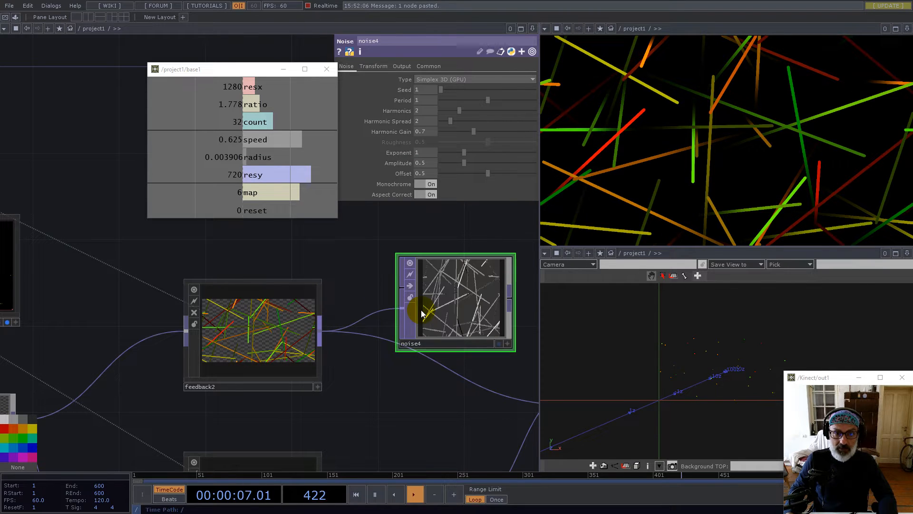
# Reference resx and resy in noise4's Resolution so it becomes 1280 by 720
pyautogui.scroll(-3, 393, 285)
pyautogui.moveTo(247, 86); pyautogui.dragTo(403, 90)
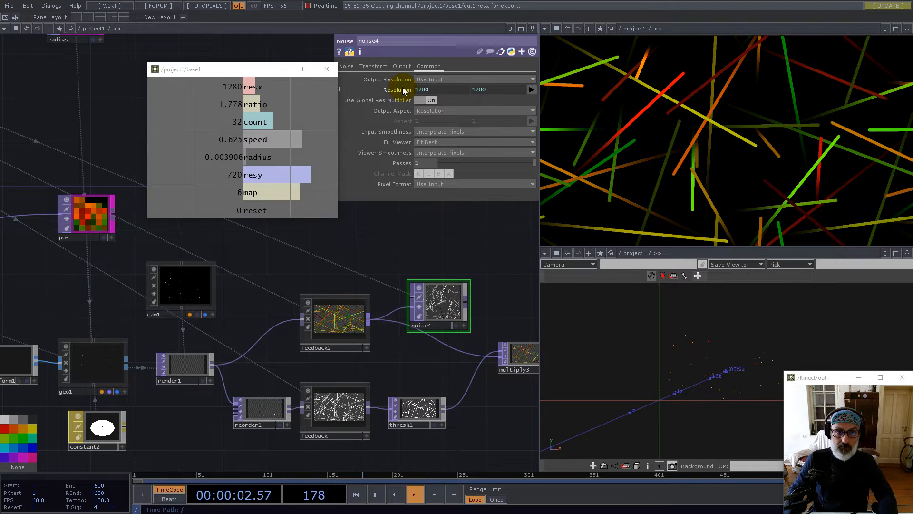
pyautogui.moveTo(252, 177); pyautogui.dragTo(495, 89)
pyautogui.click(506, 84)
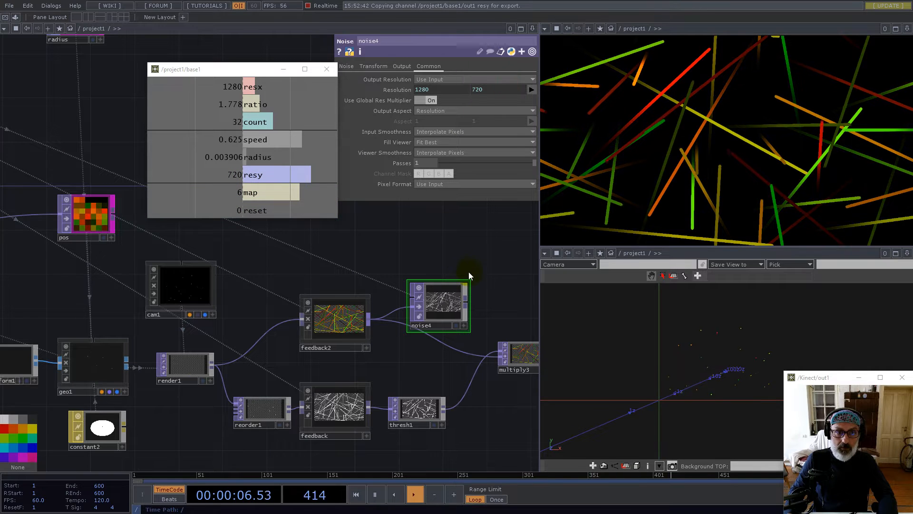
# Change noise4's Pixel Format and turn Monochrome off for coloured noise
pyautogui.click(408, 68)
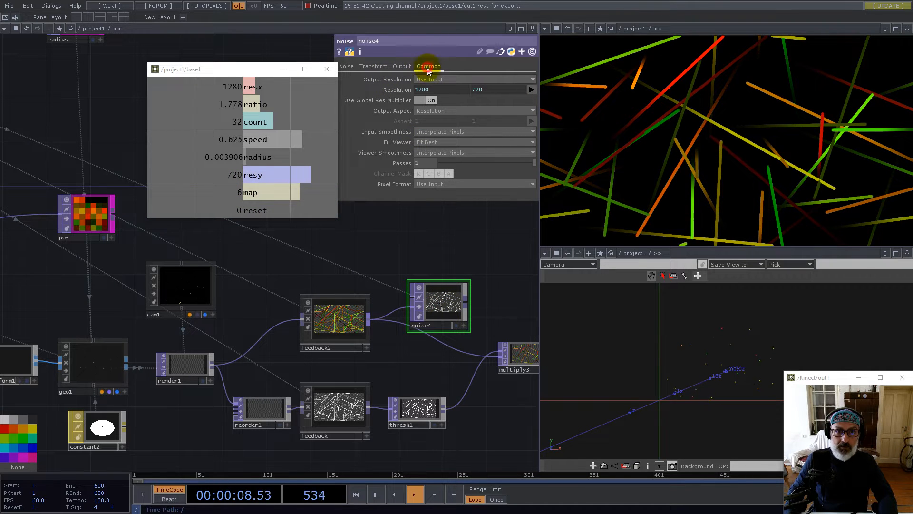
pyautogui.click(454, 184)
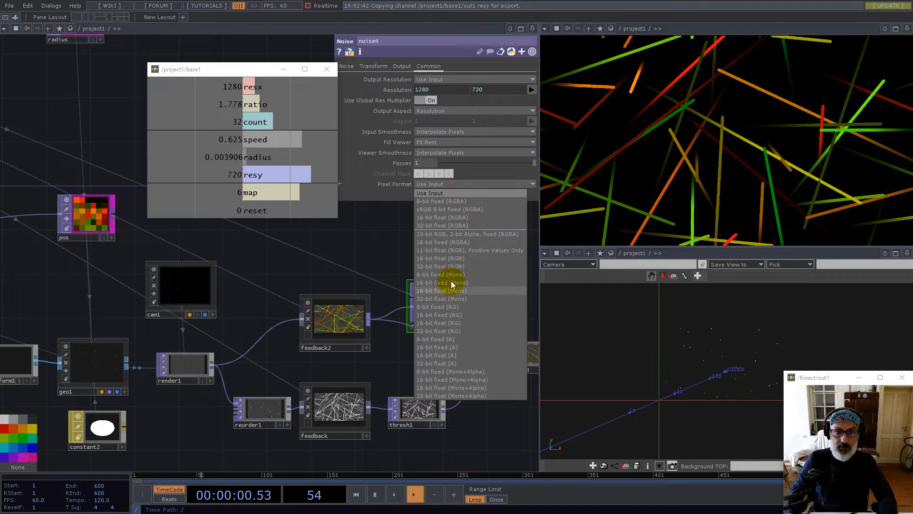
pyautogui.click(437, 266)
pyautogui.click(347, 67)
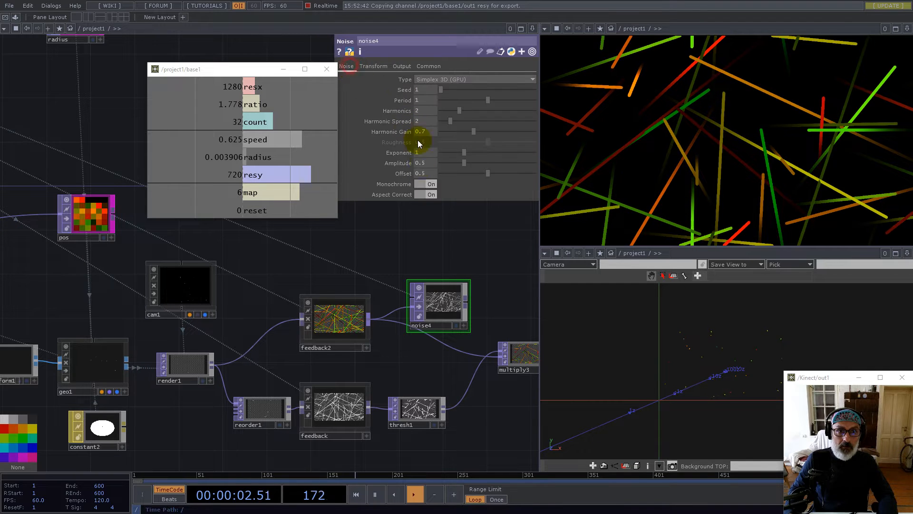
pyautogui.click(430, 184)
pyautogui.moveTo(463, 301); pyautogui.dragTo(412, 316)
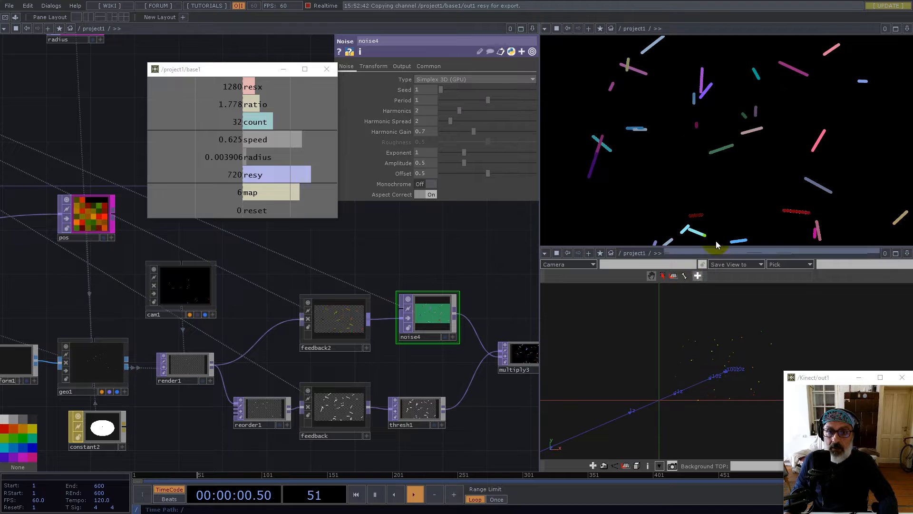
# Open null1's final output in a floating viewer and position it on screen
pyautogui.moveTo(478, 275); pyautogui.dragTo(240, 282)
pyautogui.rightClick(436, 360)
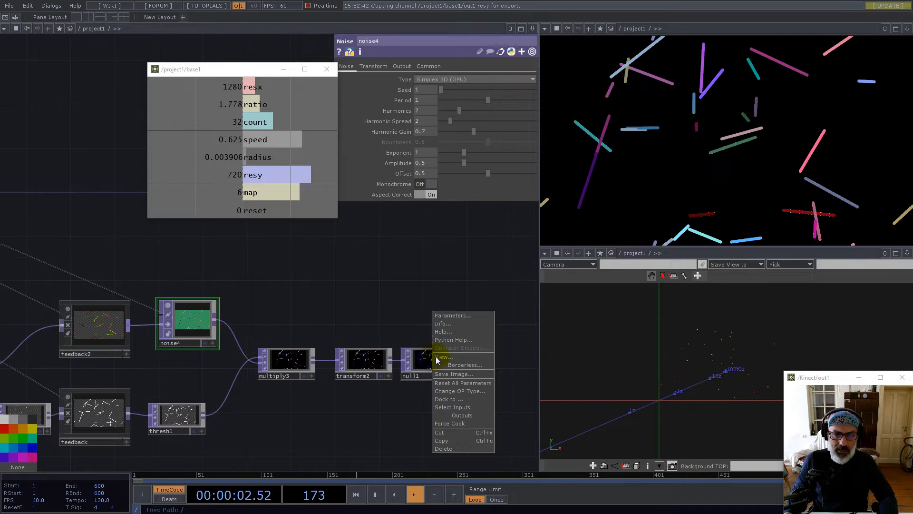
pyautogui.click(455, 354)
pyautogui.moveTo(476, 179); pyautogui.dragTo(481, 54)
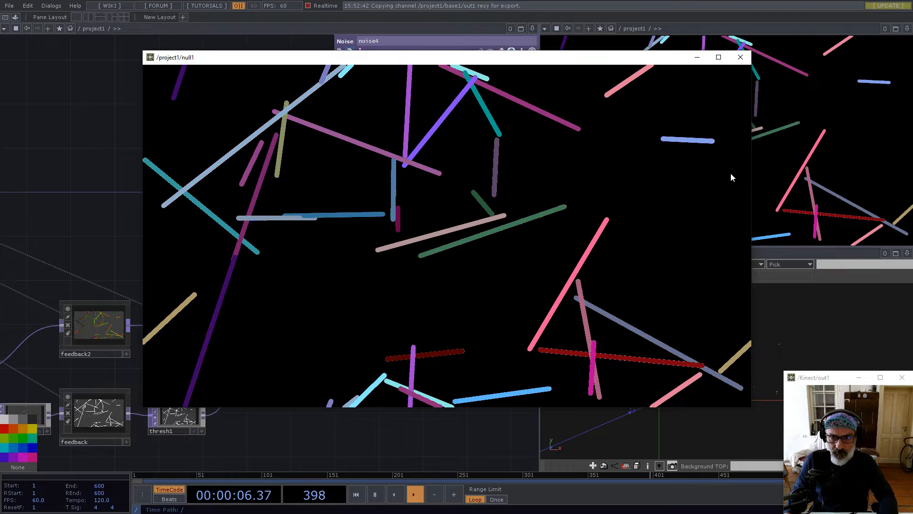
pyautogui.moveTo(204, 58); pyautogui.dragTo(333, 51)
# Set render1's Anti-Alias to 1x (Off) while watching the coloured streaks in the viewer
pyautogui.scroll(-6, 187, 277)
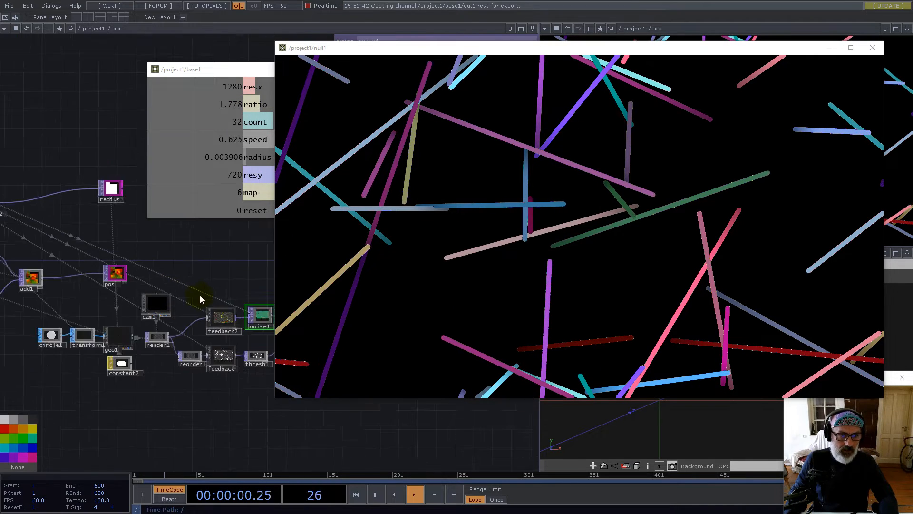
pyautogui.click(168, 335)
pyautogui.moveTo(431, 47); pyautogui.dragTo(456, 252)
pyautogui.click(339, 66)
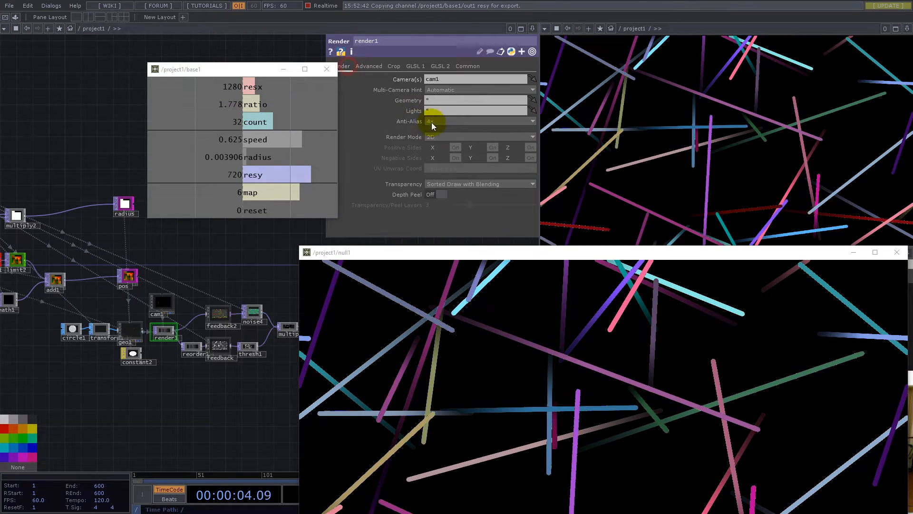
pyautogui.click(434, 121)
pyautogui.click(437, 133)
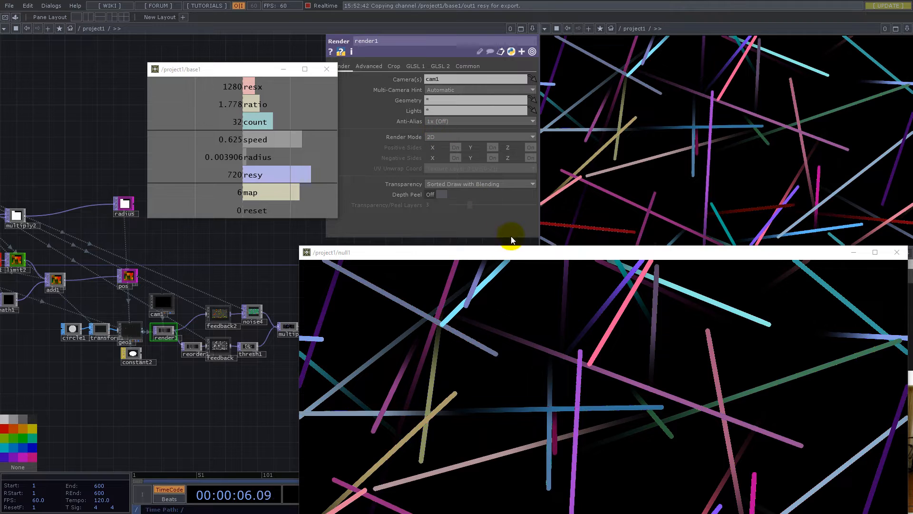
pyautogui.moveTo(518, 261); pyautogui.dragTo(469, 78)
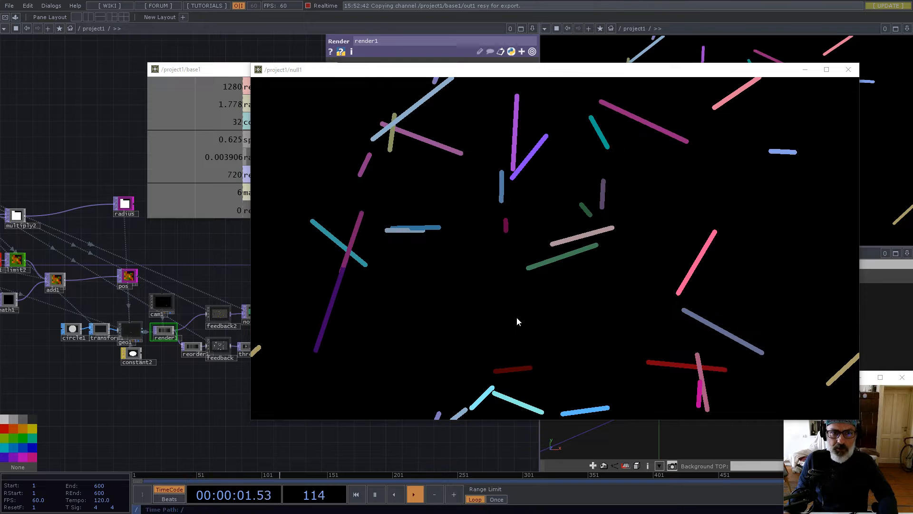
# Close the floating viewer and move noise2 to the lower left of the network
pyautogui.click(850, 70)
pyautogui.moveTo(214, 412); pyautogui.dragTo(357, 413)
pyautogui.moveTo(141, 380); pyautogui.dragTo(189, 395)
pyautogui.moveTo(128, 335); pyautogui.dragTo(102, 342)
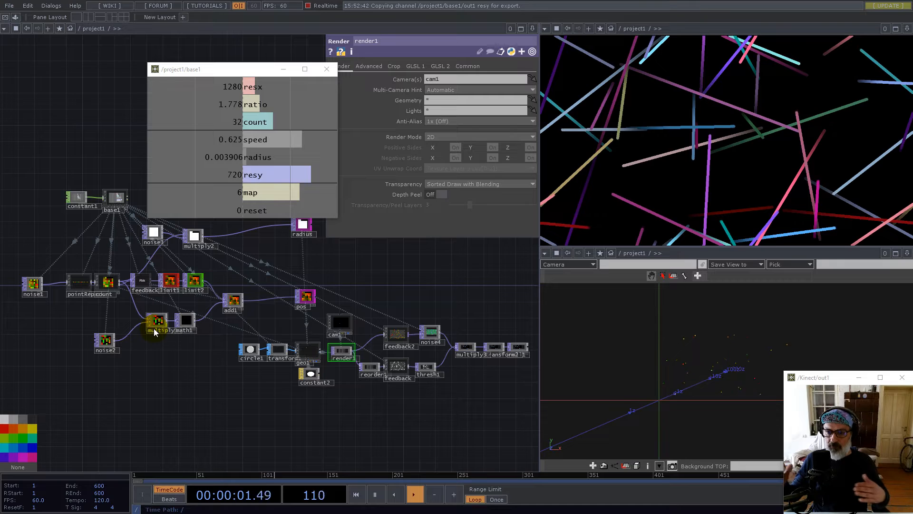
# Try noise2's preview as 3D points, then switch it to View as Image to show the pixel grid
pyautogui.scroll(5, 442, 360)
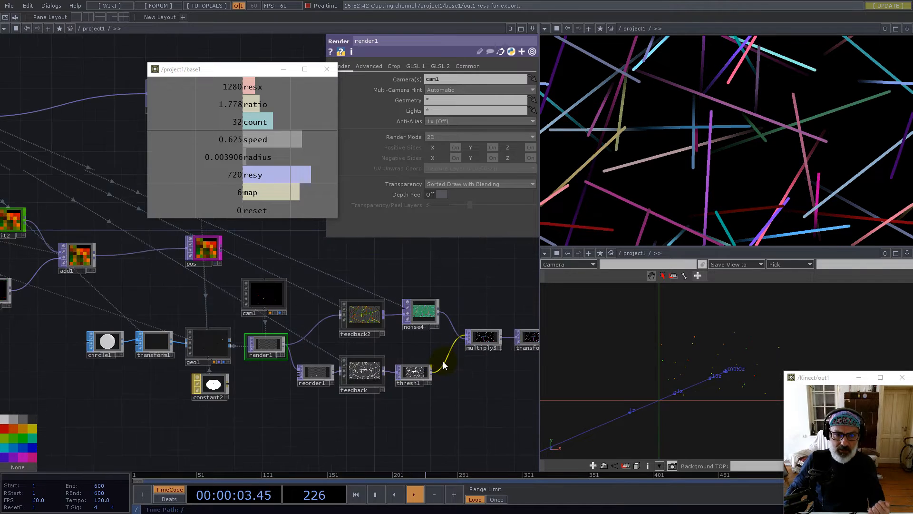
pyautogui.scroll(-5, 441, 373)
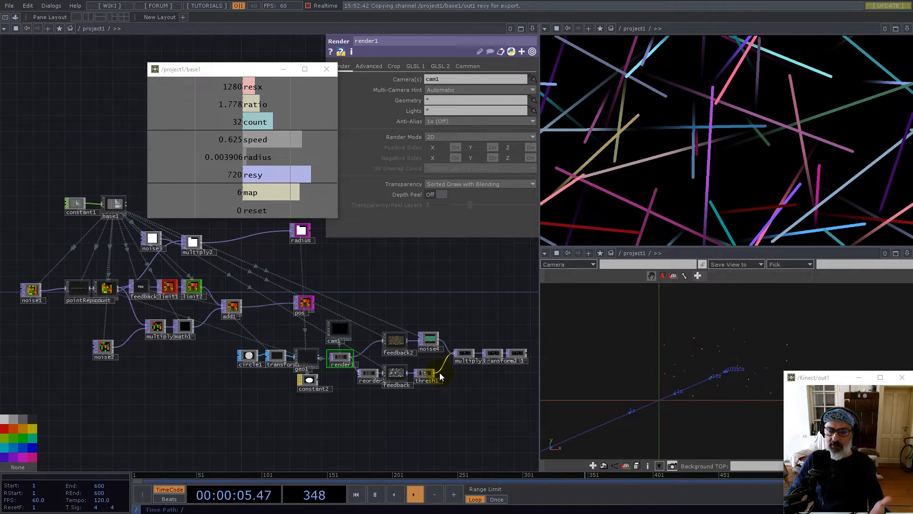
pyautogui.scroll(10, 95, 346)
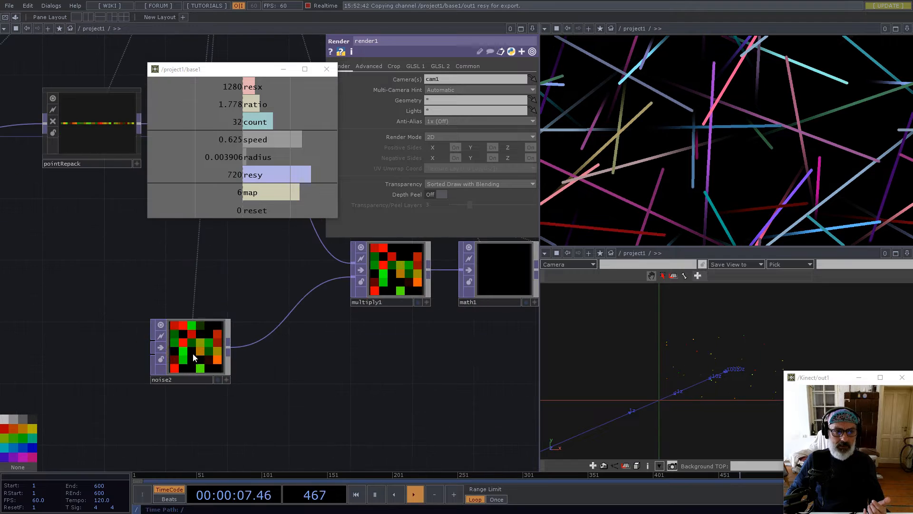
pyautogui.click(280, 417)
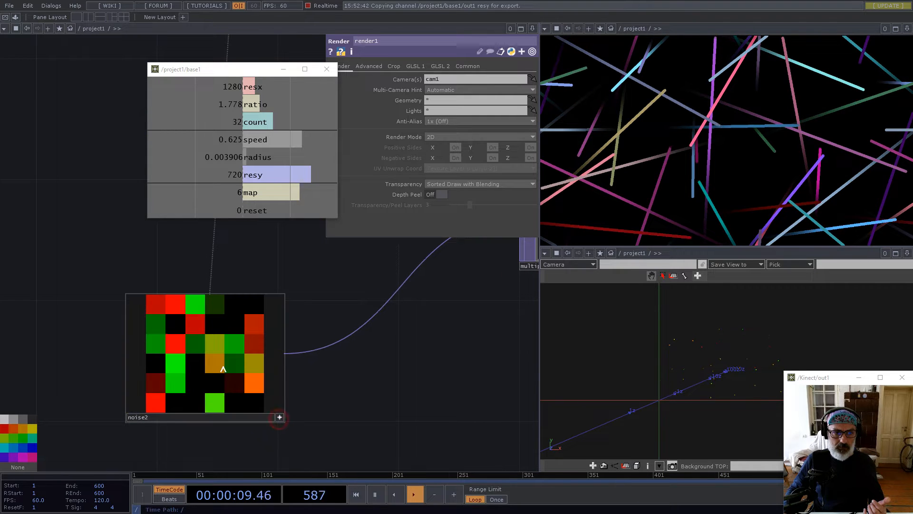
pyautogui.rightClick(221, 366)
pyautogui.click(249, 433)
pyautogui.moveTo(190, 350)
pyautogui.mouseDown()
pyautogui.moveTo(198, 357)
pyautogui.moveTo(190, 358)
pyautogui.mouseUp()
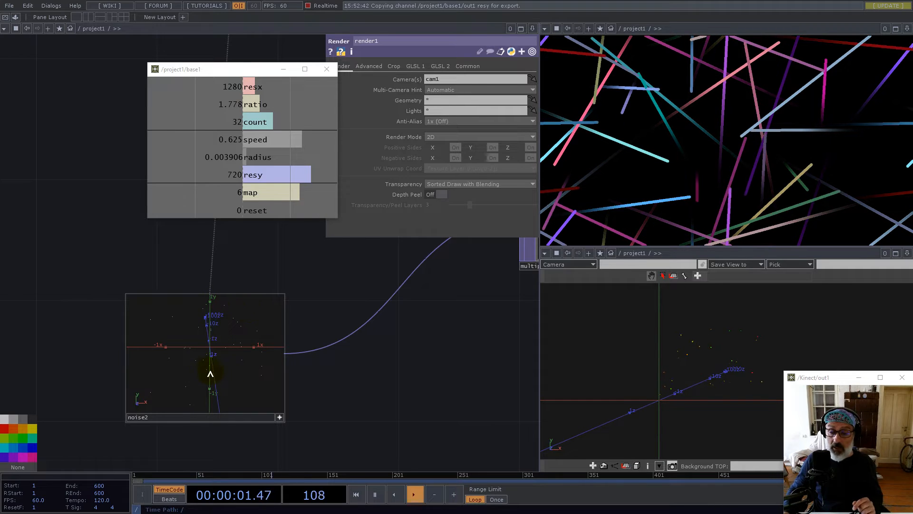
pyautogui.rightClick(209, 372)
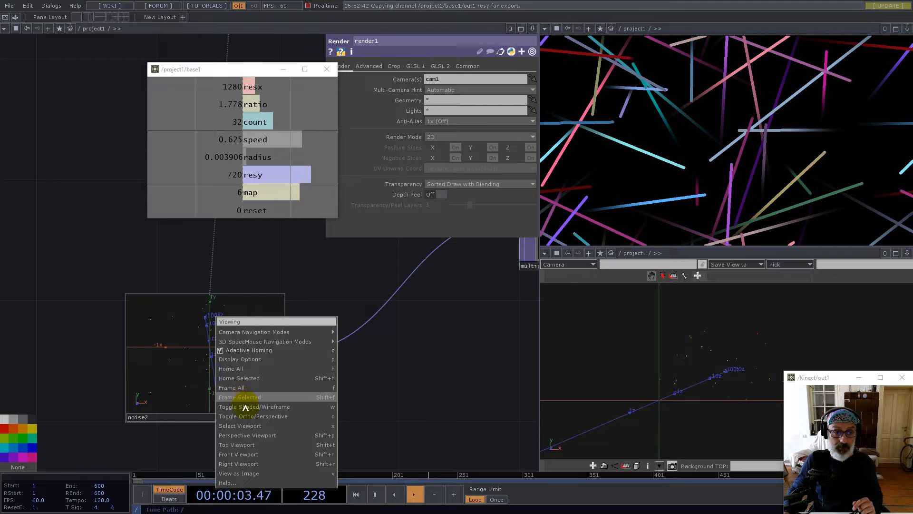
pyautogui.click(244, 473)
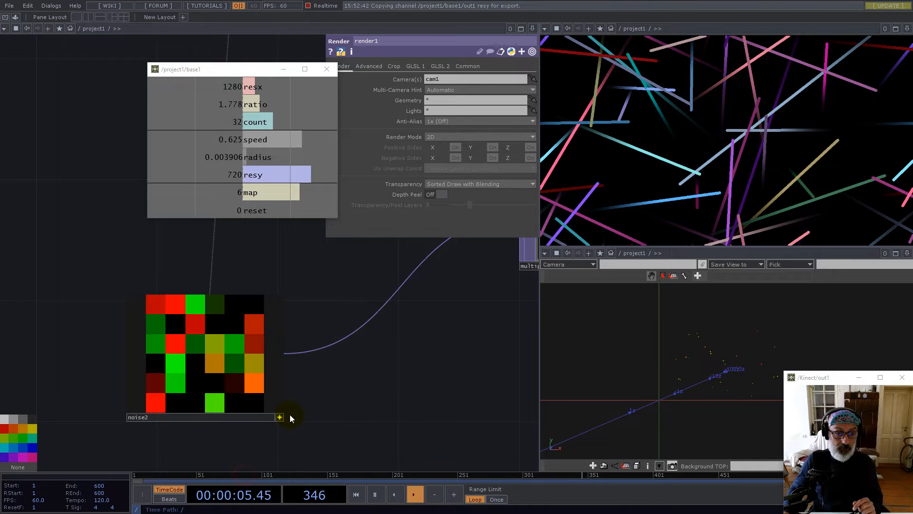
# Insert a Null (null2) on the wire between noise2 and multiply1
pyautogui.press('h')
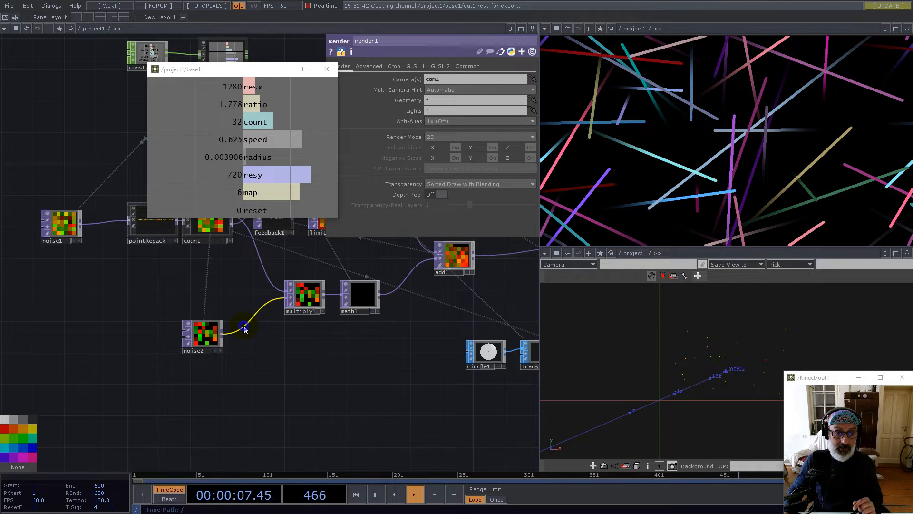
pyautogui.rightClick(246, 311)
pyautogui.click(252, 315)
pyautogui.write('nul')
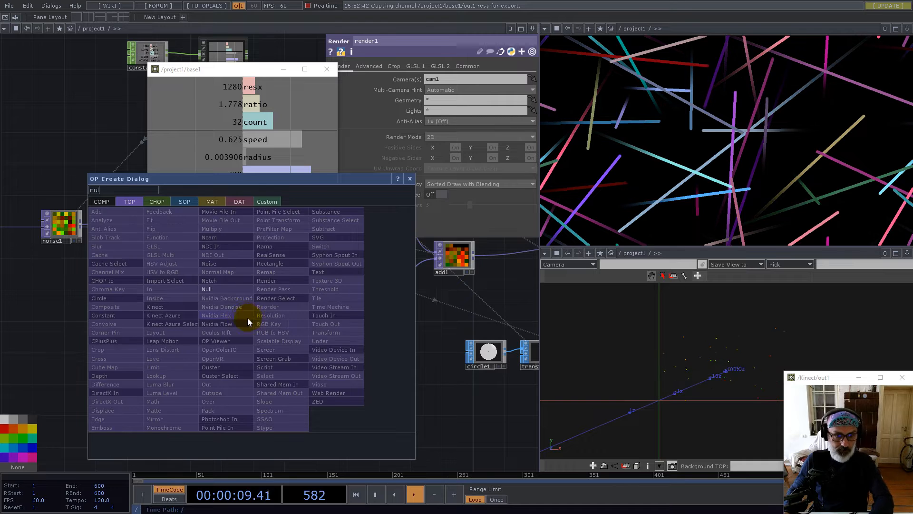
pyautogui.click(217, 289)
pyautogui.click(250, 344)
pyautogui.moveTo(162, 287); pyautogui.dragTo(207, 345)
# Collapse null2 into a Base component named Normalize and turn on its live viewer
pyautogui.rightClick(215, 399)
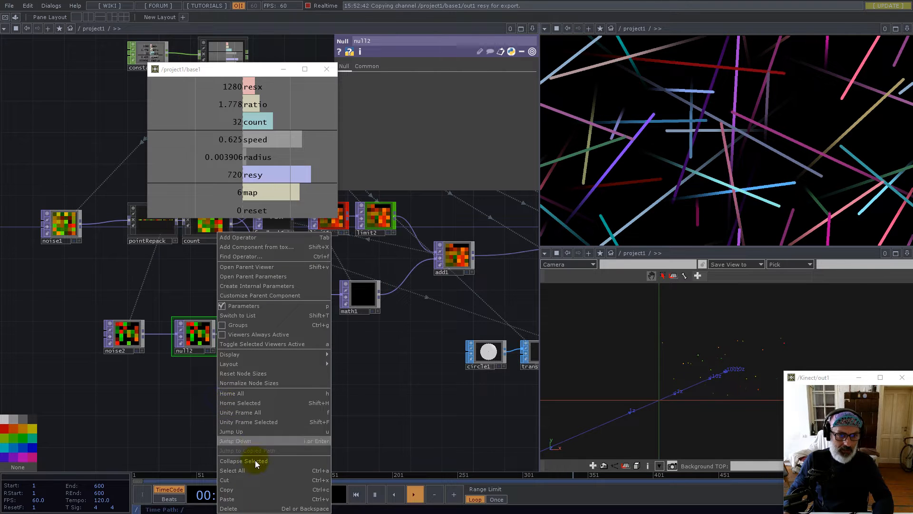
pyautogui.click(255, 460)
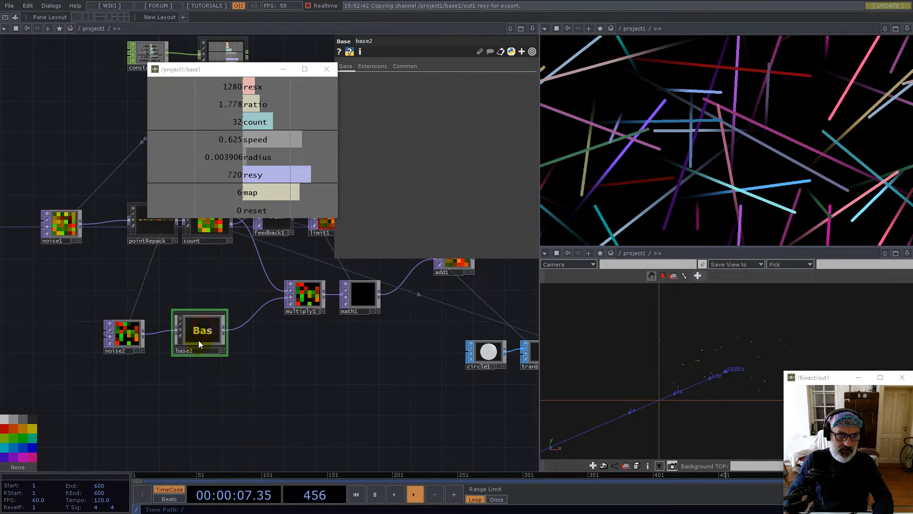
pyautogui.scroll(2, 166, 340)
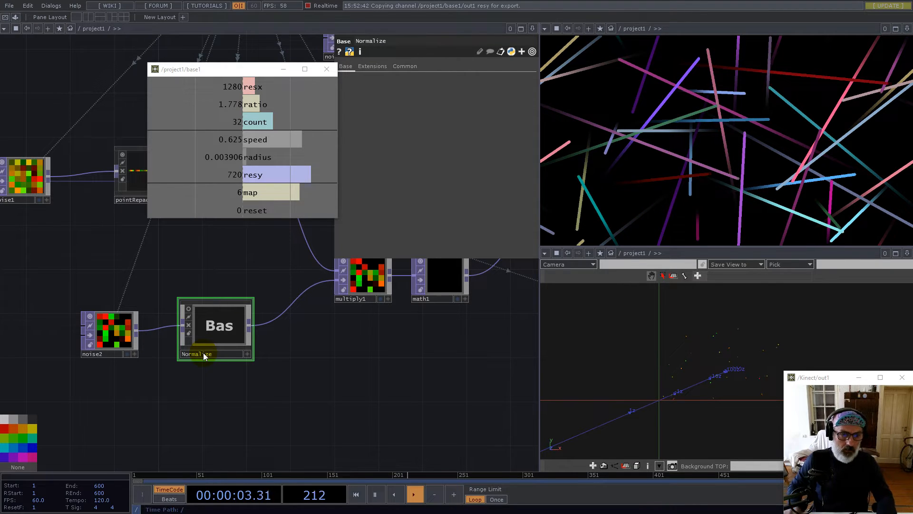
pyautogui.click(189, 308)
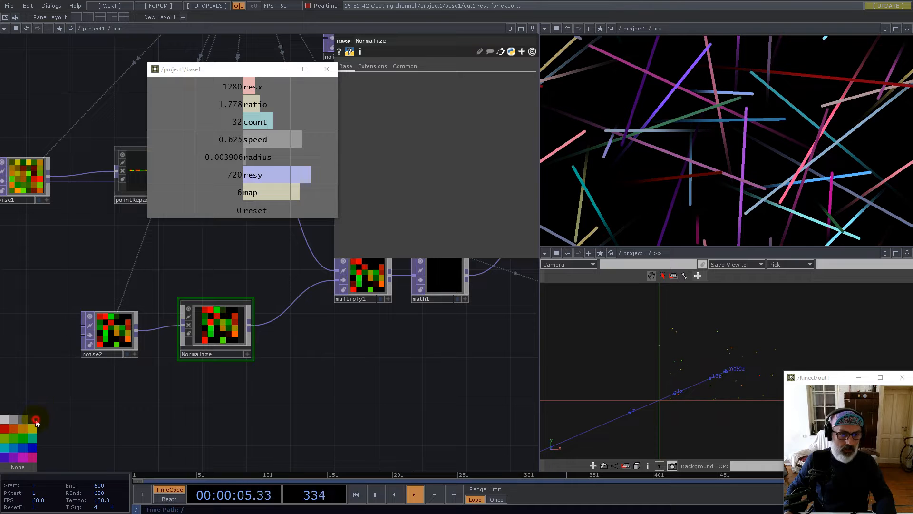
# Inside Normalize, delete null2 and insert a Composite TOP (comp1) on the in1-to-out1 wire
pyautogui.doubleClick(195, 331)
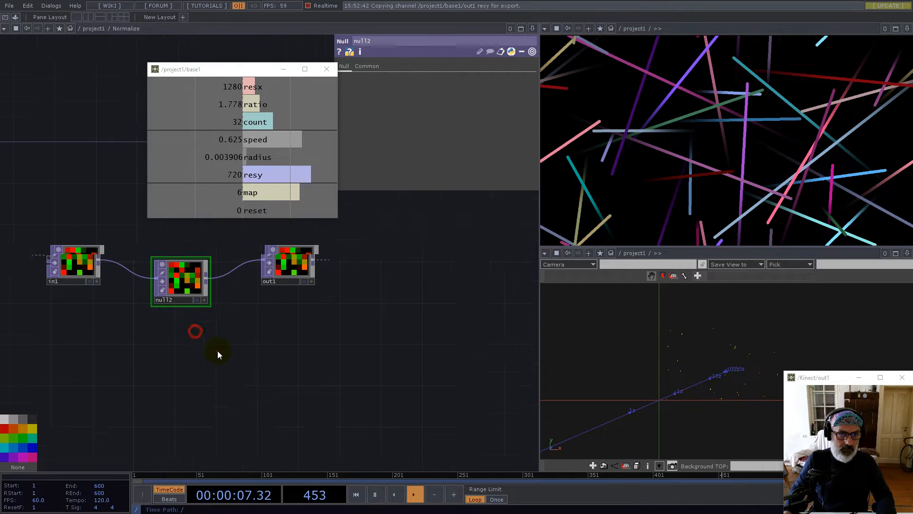
pyautogui.press('Delete')
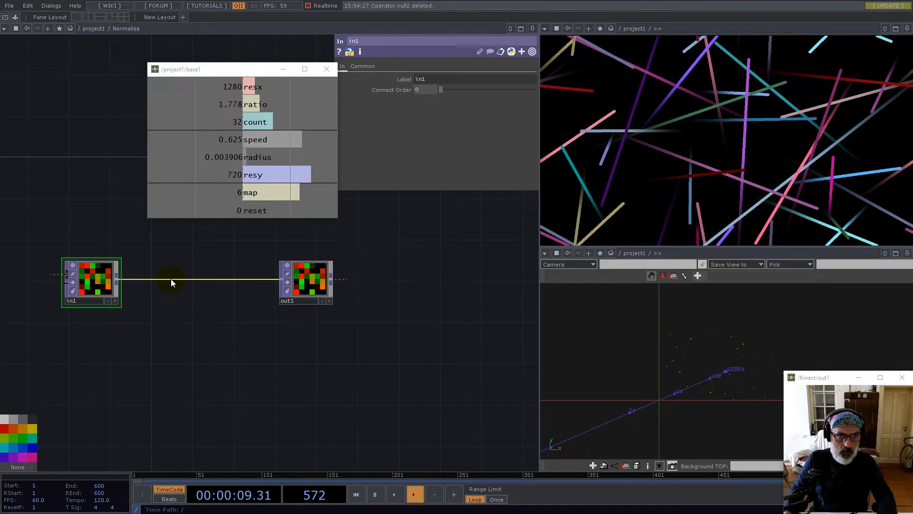
pyautogui.rightClick(170, 278)
pyautogui.click(182, 271)
pyautogui.write('cm')
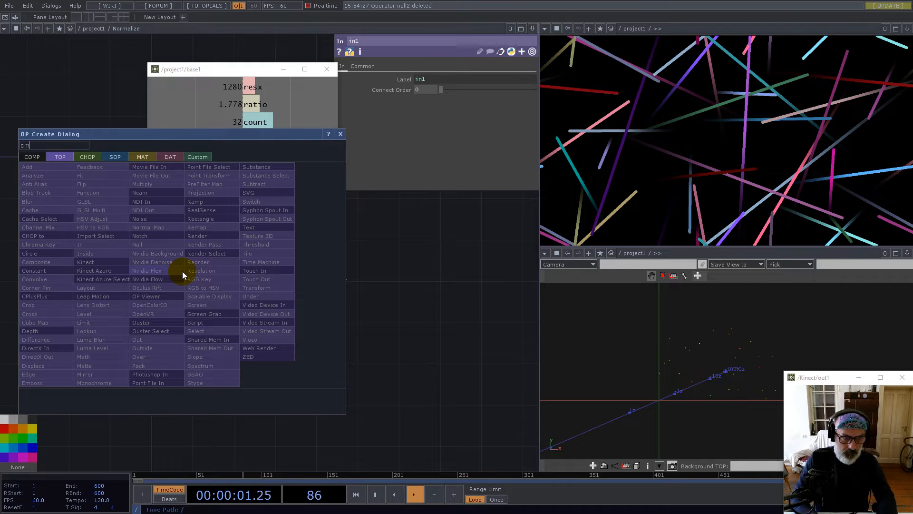
pyautogui.press('BackSpace')
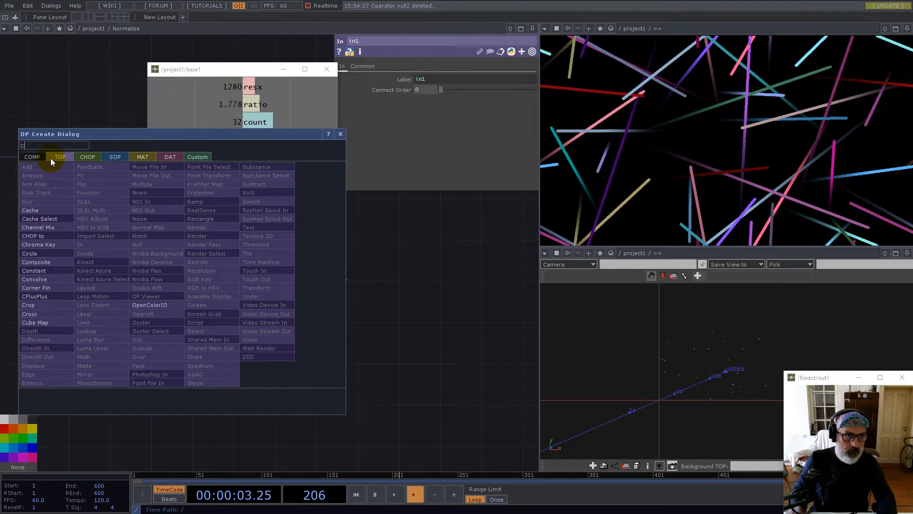
pyautogui.click(45, 262)
pyautogui.click(207, 282)
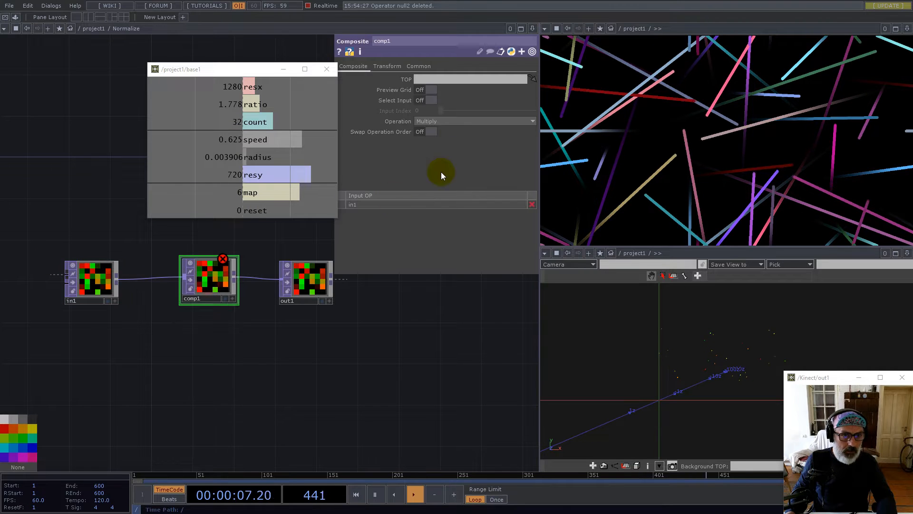
# Set comp1's operation to Divide with Input 1 as the fixed layer
pyautogui.click(438, 123)
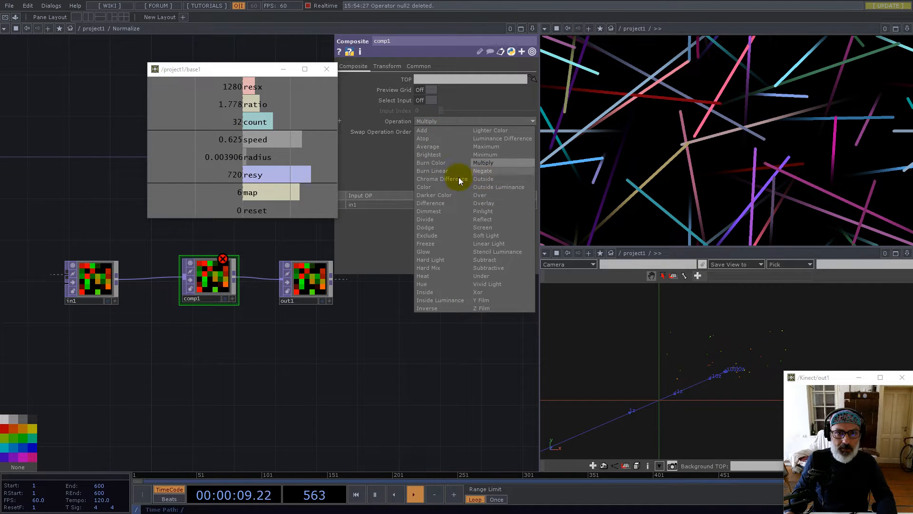
pyautogui.click(424, 219)
pyautogui.click(387, 67)
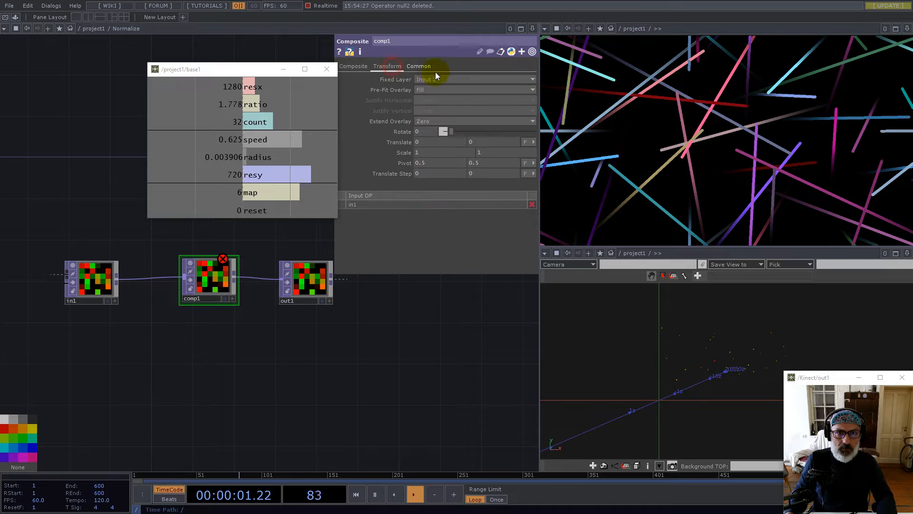
pyautogui.click(427, 89)
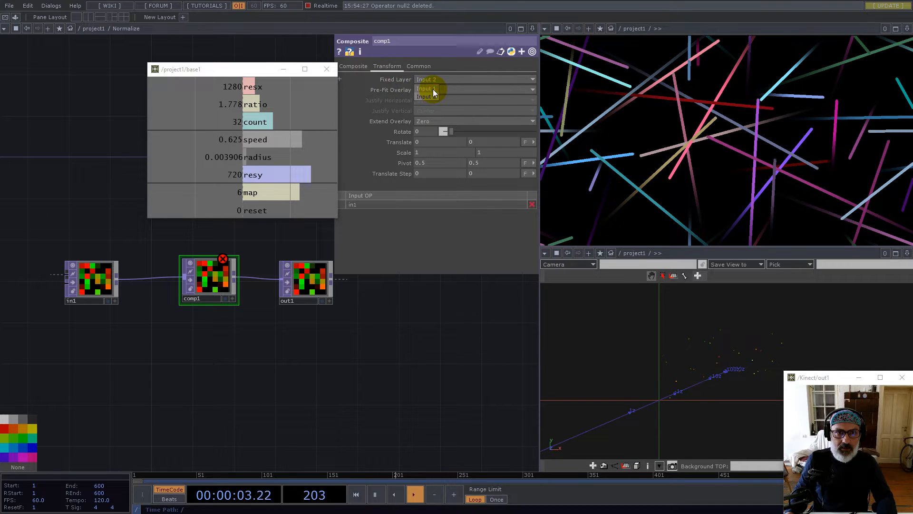
# Add a Math TOP from in1 combining channels into Length, output as 32-bit float Mono
pyautogui.click(115, 280)
pyautogui.write('ma')
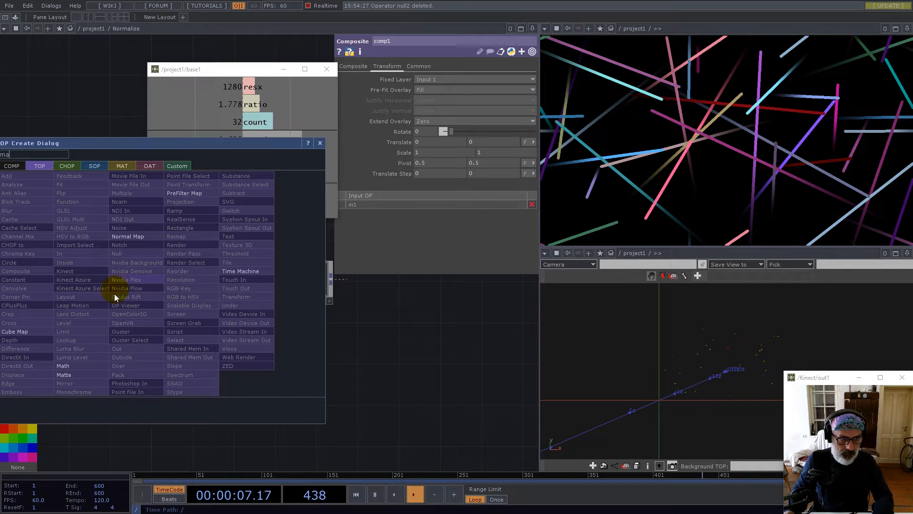
pyautogui.click(74, 364)
pyautogui.click(185, 348)
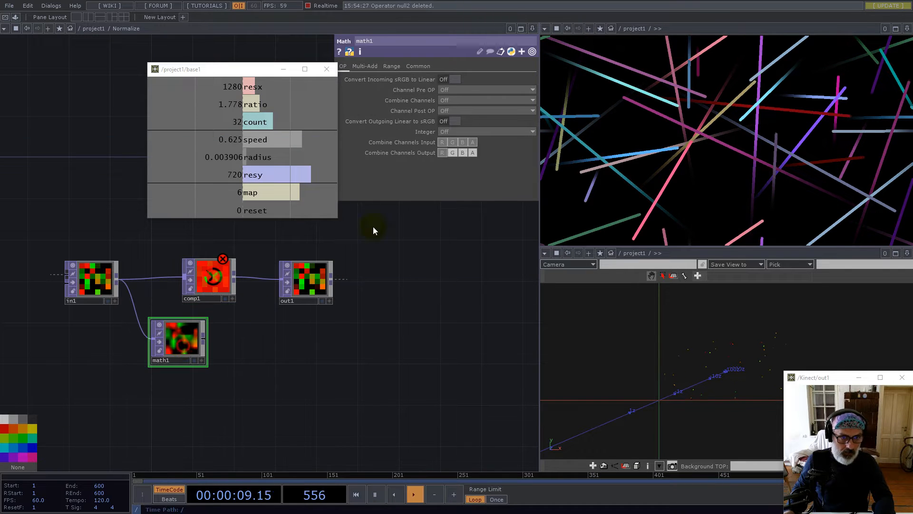
pyautogui.click(410, 66)
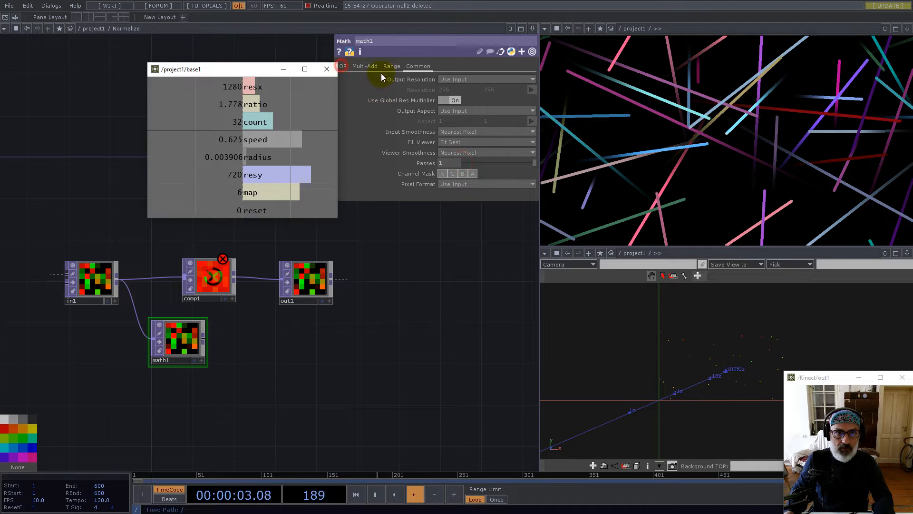
pyautogui.click(343, 66)
pyautogui.click(447, 100)
pyautogui.click(453, 173)
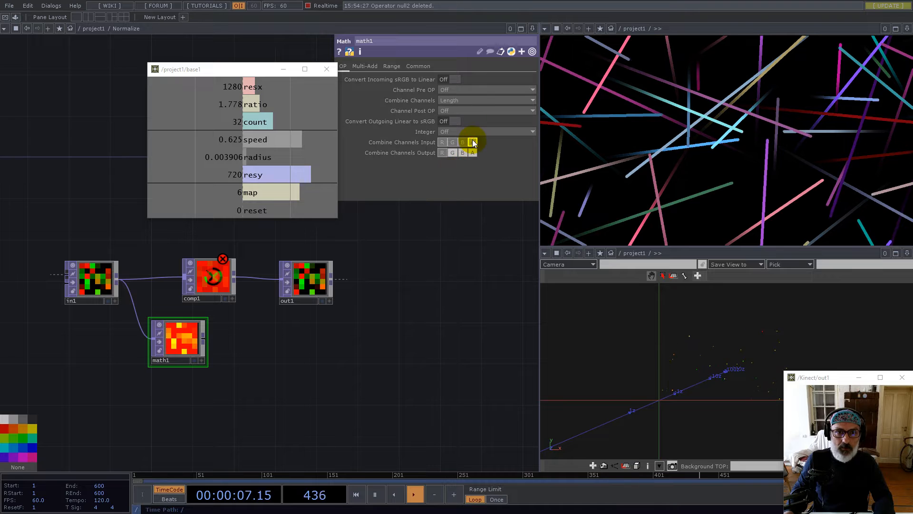
pyautogui.click(418, 66)
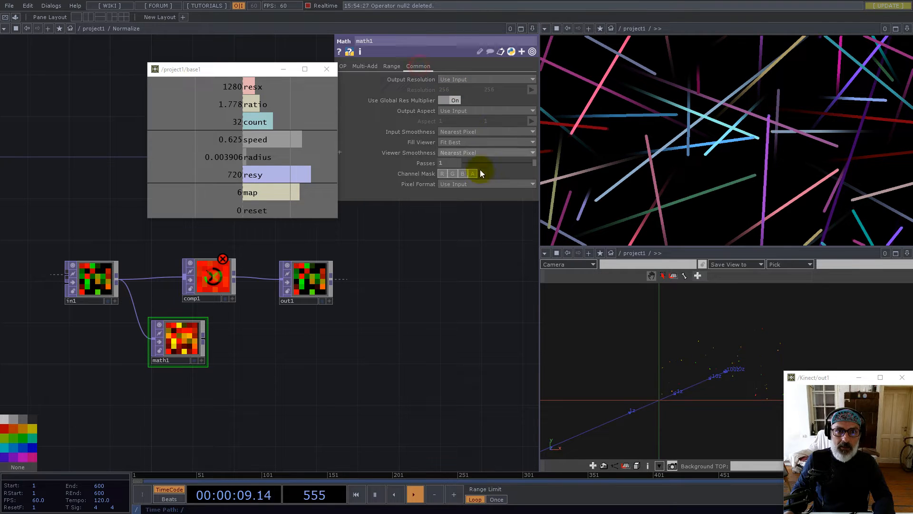
pyautogui.click(484, 184)
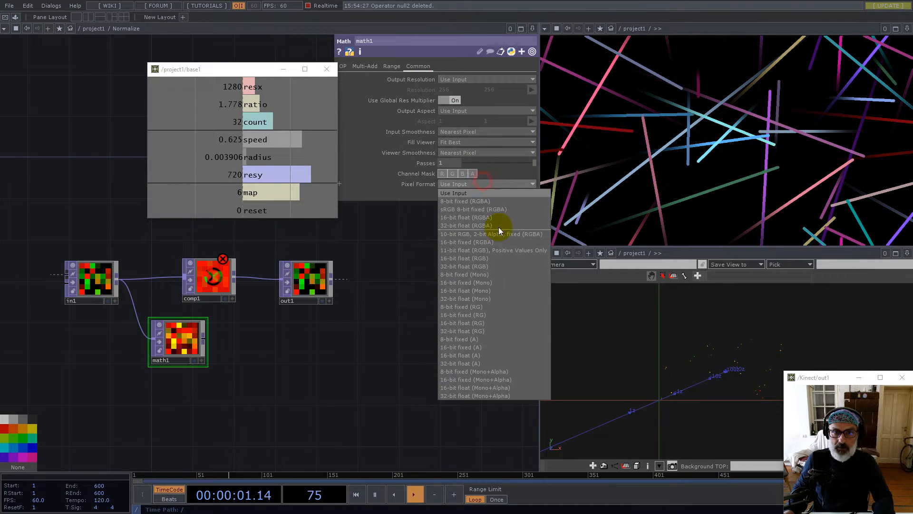
pyautogui.click(477, 299)
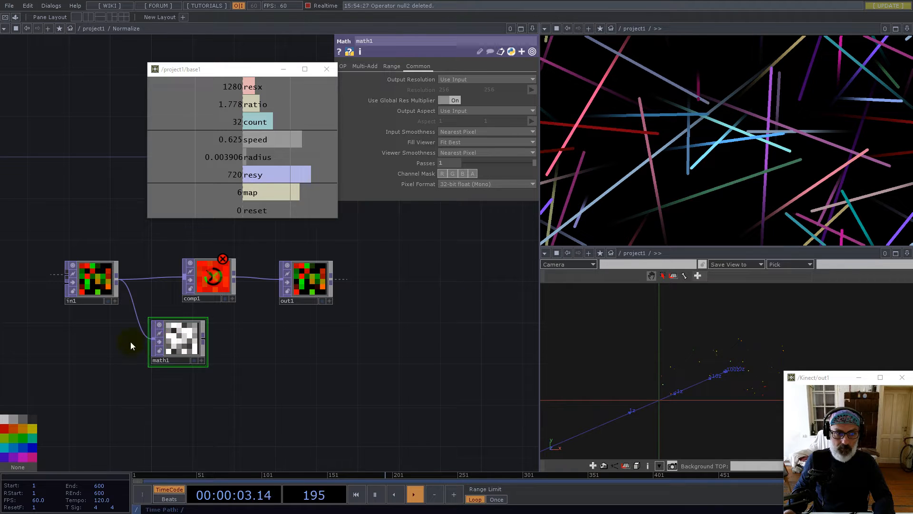
# Wire math1 into comp1's second input and set comp1's smoothness to Nearest Pixel
pyautogui.moveTo(190, 336); pyautogui.dragTo(158, 347)
pyautogui.moveTo(213, 284)
pyautogui.mouseDown()
pyautogui.moveTo(223, 294)
pyautogui.moveTo(195, 287)
pyautogui.mouseUp()
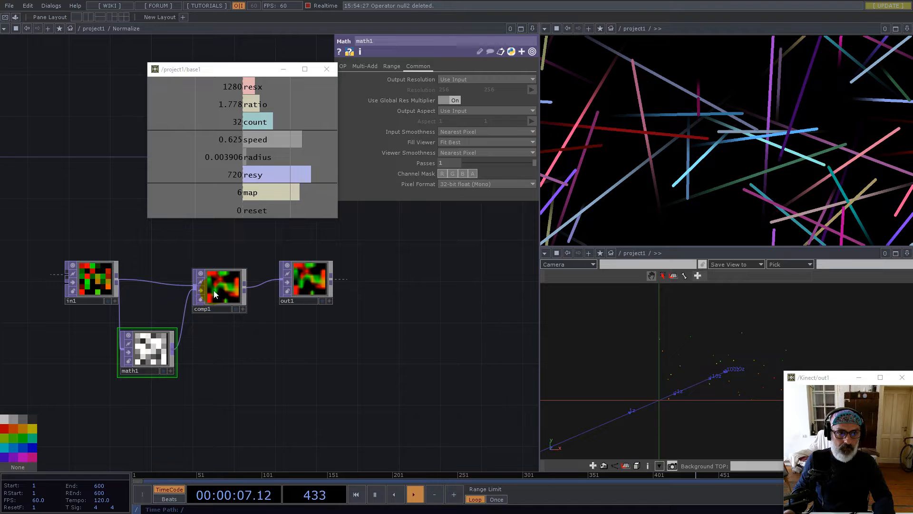
pyautogui.click(414, 66)
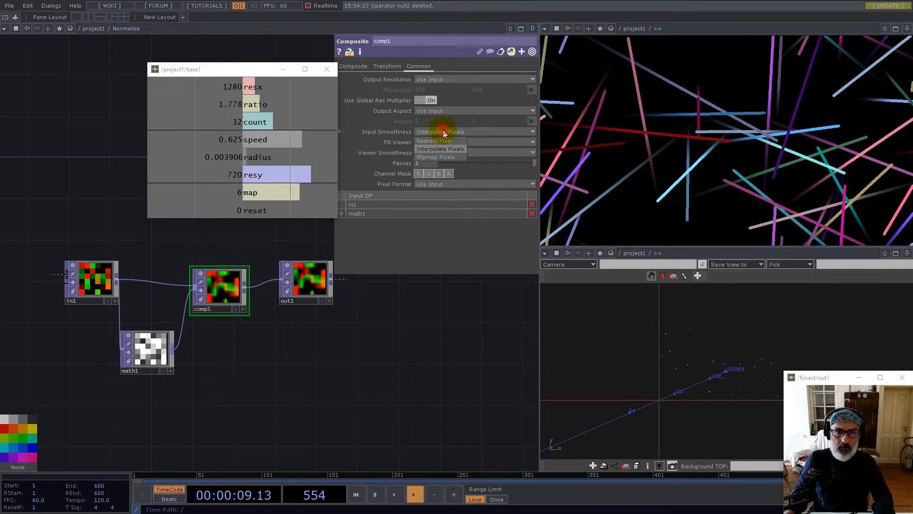
pyautogui.click(446, 153)
pyautogui.click(438, 161)
# Check out1's preview as points, then return it to a flat image
pyautogui.scroll(6, 300, 266)
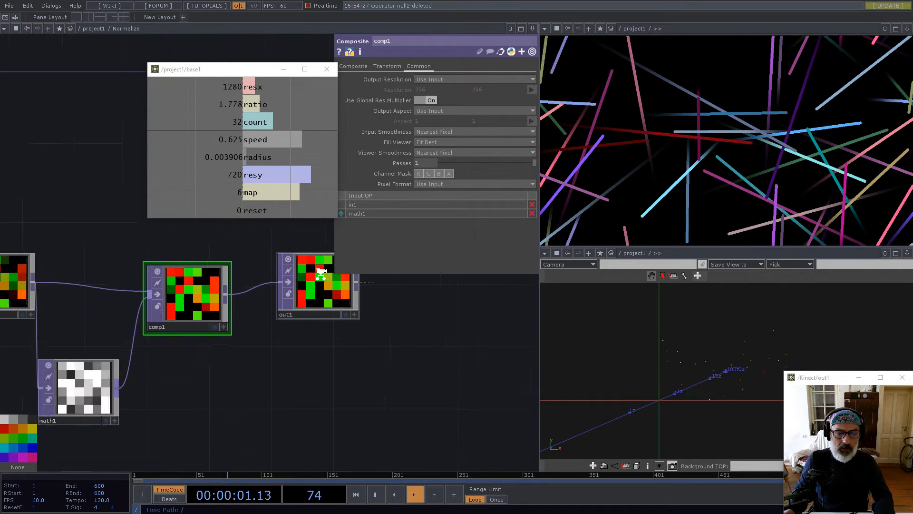
pyautogui.moveTo(418, 350); pyautogui.dragTo(391, 355)
pyautogui.click(363, 357)
pyautogui.rightClick(291, 307)
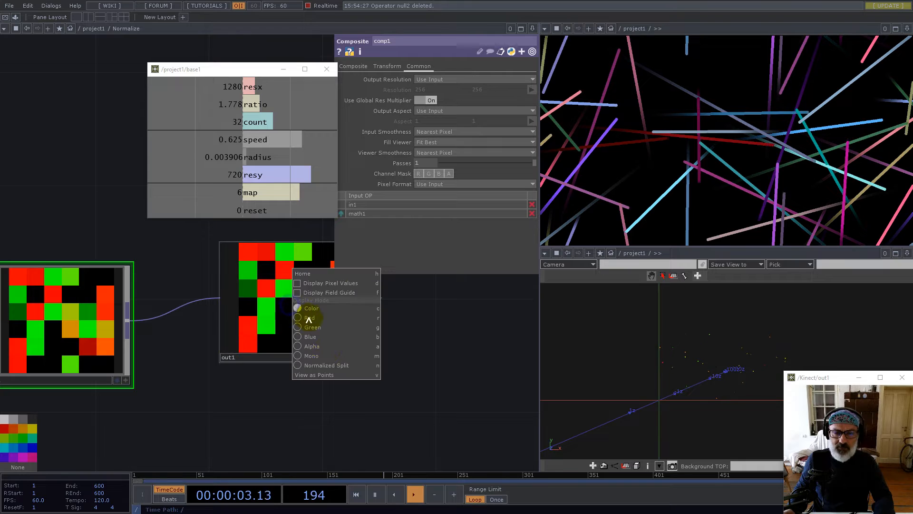
pyautogui.click(331, 374)
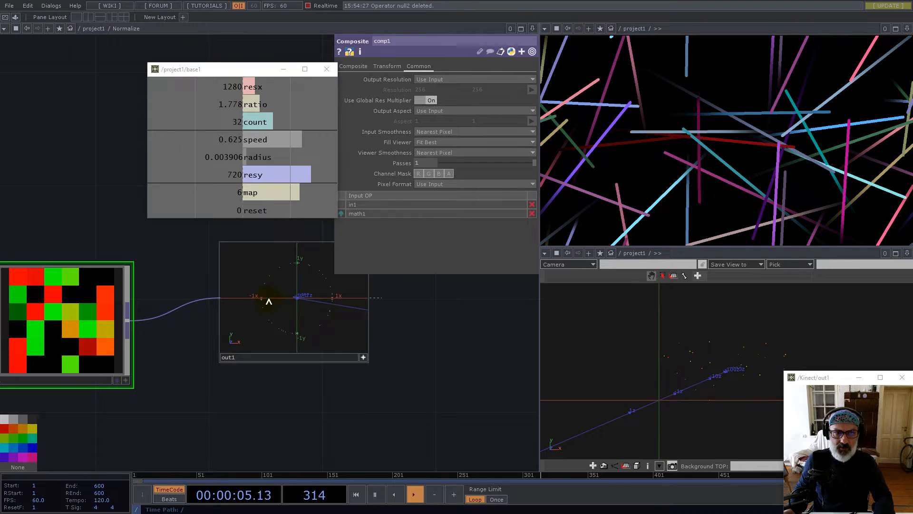
pyautogui.rightClick(325, 327)
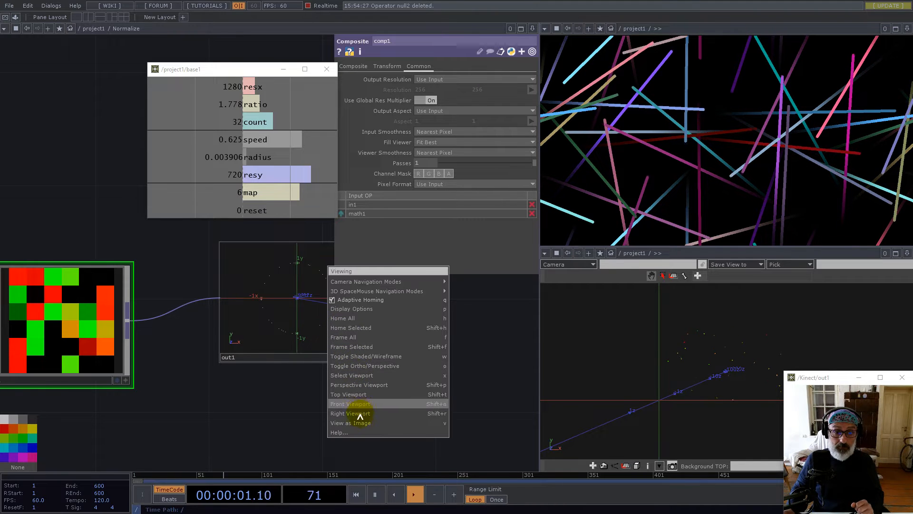
pyautogui.click(377, 402)
pyautogui.scroll(-6, 401, 347)
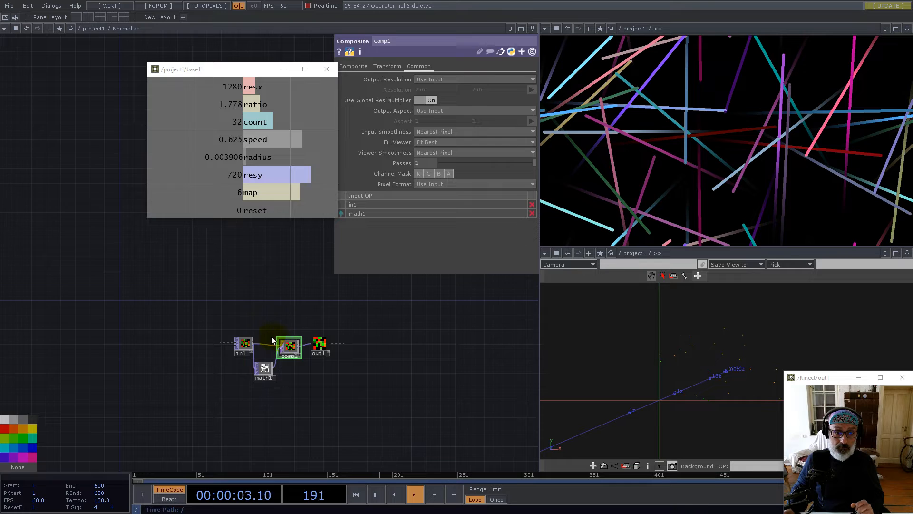
pyautogui.scroll(-2, 313, 368)
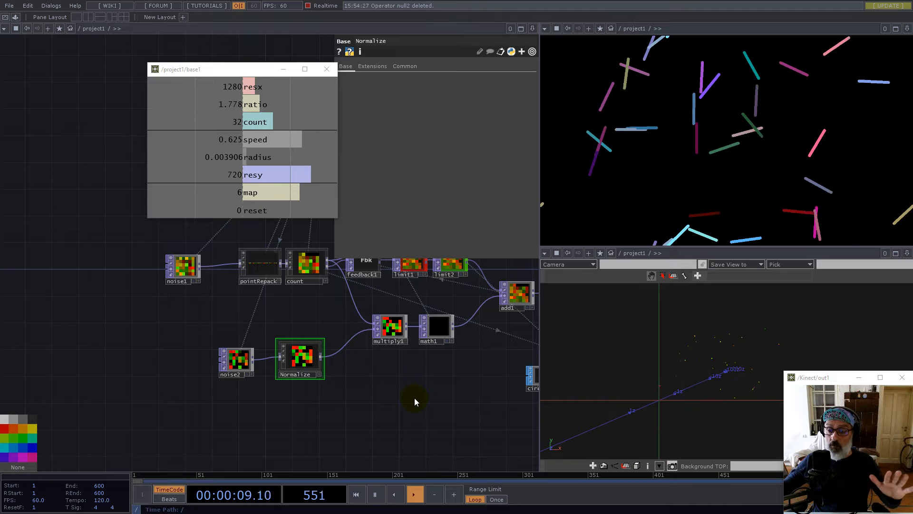
pyautogui.moveTo(243, 359); pyautogui.dragTo(242, 353)
pyautogui.click(349, 341)
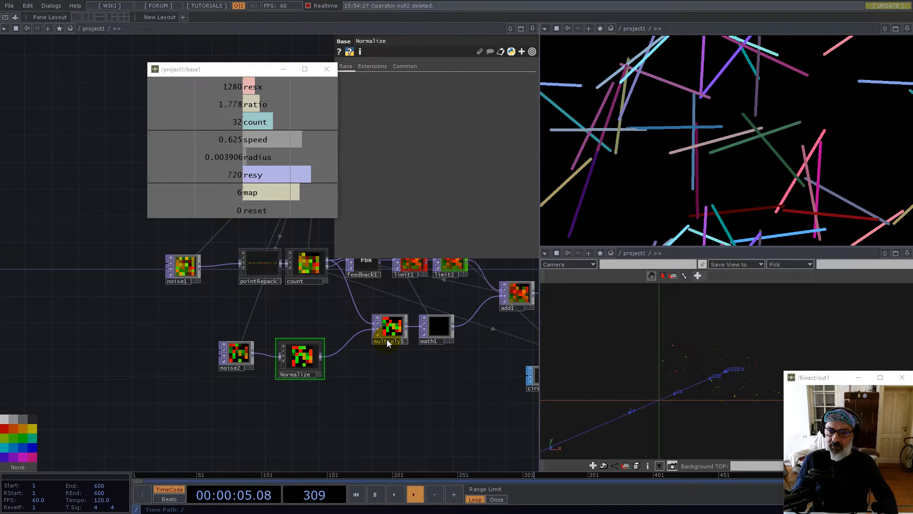
pyautogui.moveTo(654, 378)
pyautogui.mouseDown()
pyautogui.moveTo(758, 370)
pyautogui.moveTo(646, 379)
pyautogui.moveTo(651, 408)
pyautogui.moveTo(648, 395)
pyautogui.mouseUp()
pyautogui.moveTo(663, 396); pyautogui.dragTo(667, 397)
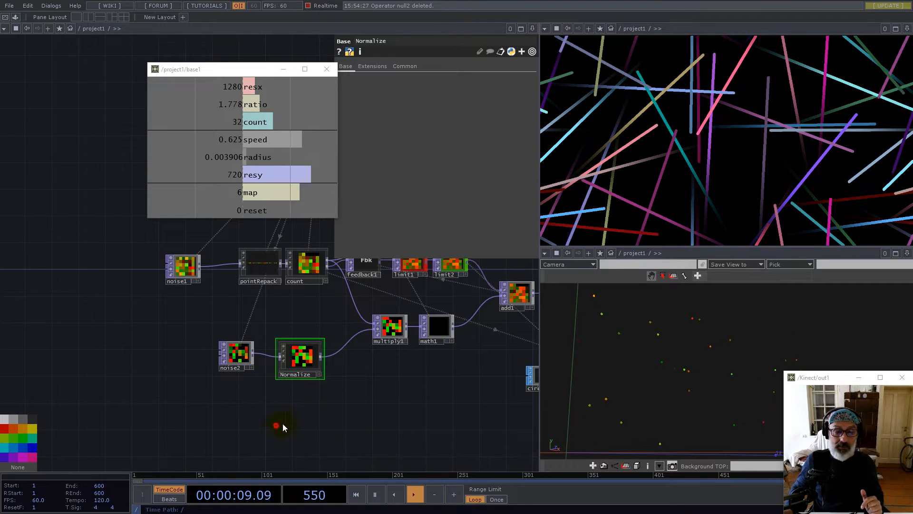
pyautogui.moveTo(276, 426); pyautogui.dragTo(342, 408)
pyautogui.scroll(-2, 237, 375)
pyautogui.scroll(4, 270, 337)
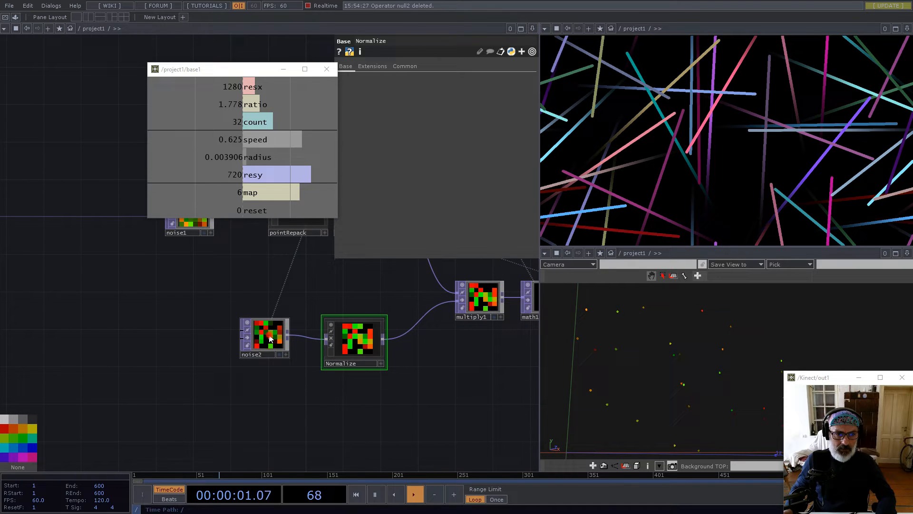
# Copy and paste noise2 to create noise5 below it
pyautogui.click(269, 337)
pyautogui.hotkey('ctrl', 'c')
pyautogui.hotkey('ctrl', 'v')
pyautogui.click(204, 413)
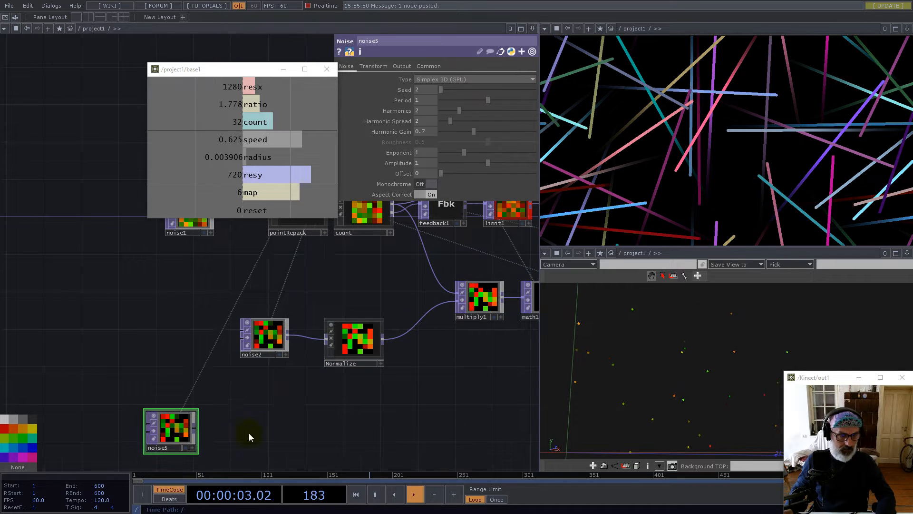
pyautogui.moveTo(249, 437); pyautogui.dragTo(289, 392)
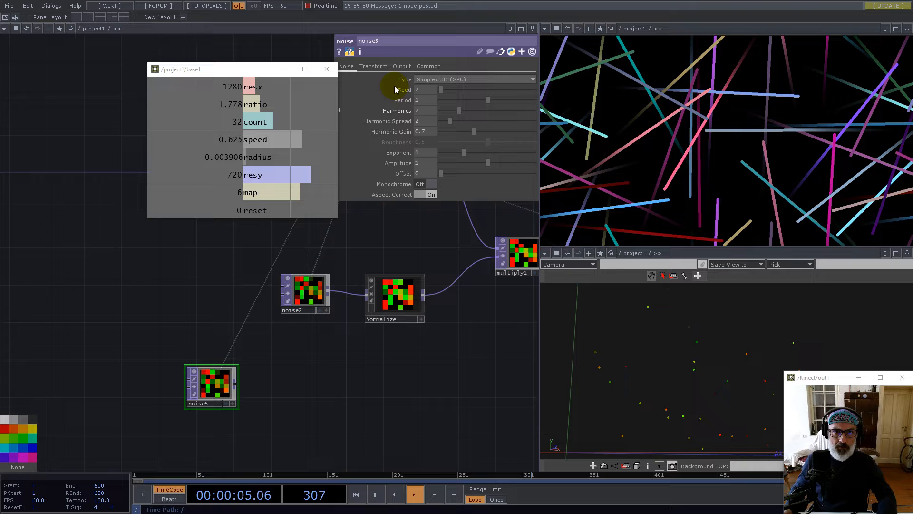
# Set noise5's Pixel Format to 32-bit float (Mono)
pyautogui.click(428, 66)
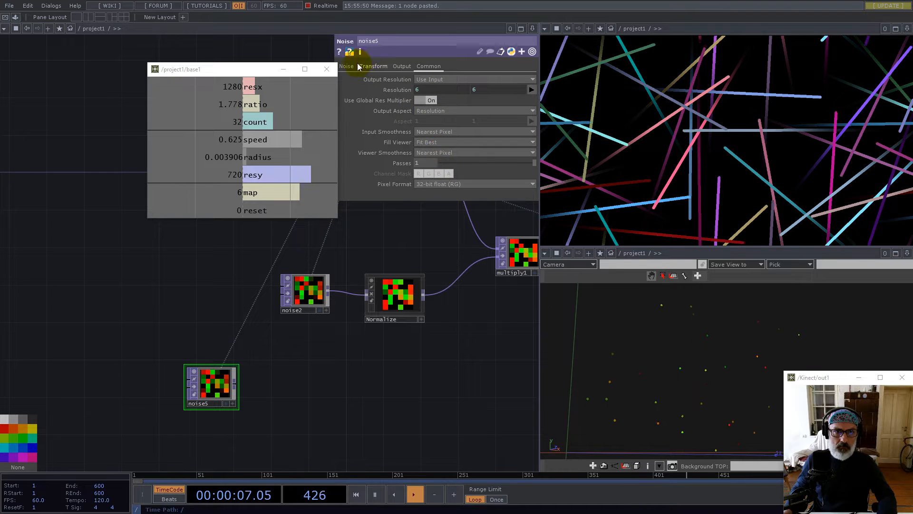
pyautogui.click(346, 66)
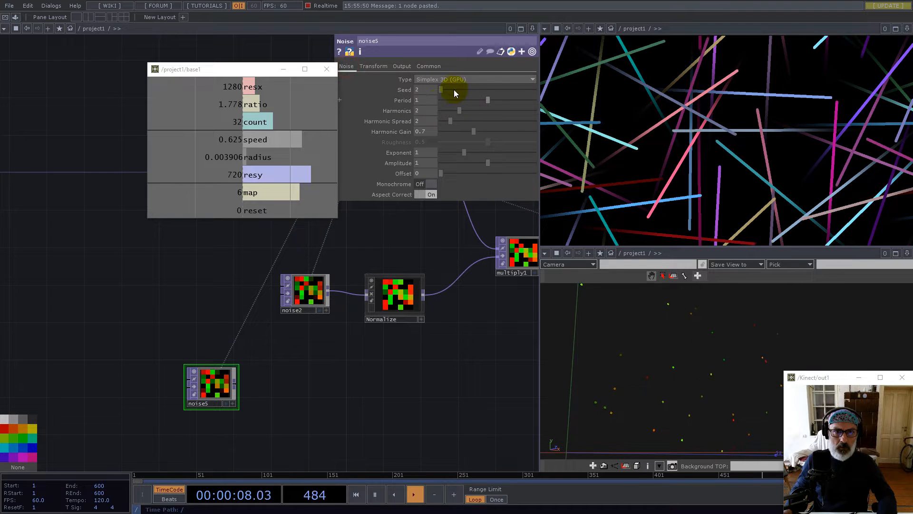
pyautogui.click(428, 66)
pyautogui.click(464, 187)
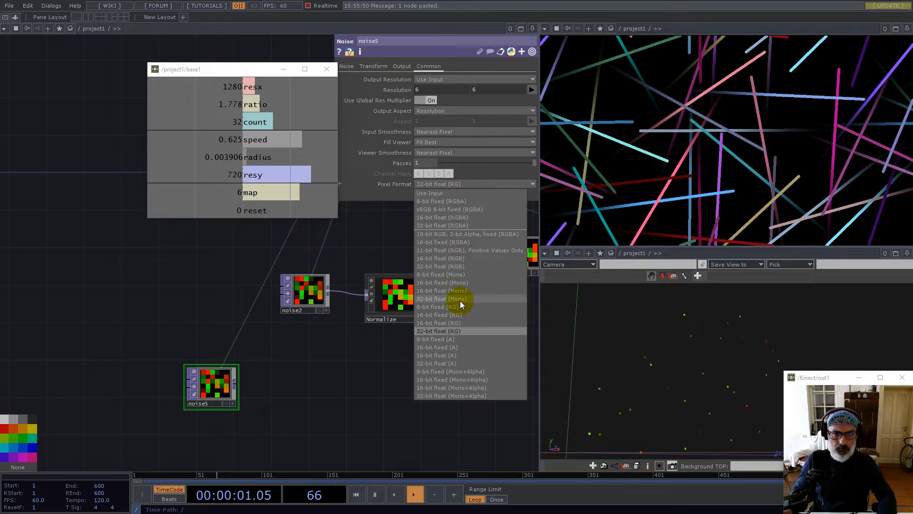
pyautogui.click(441, 299)
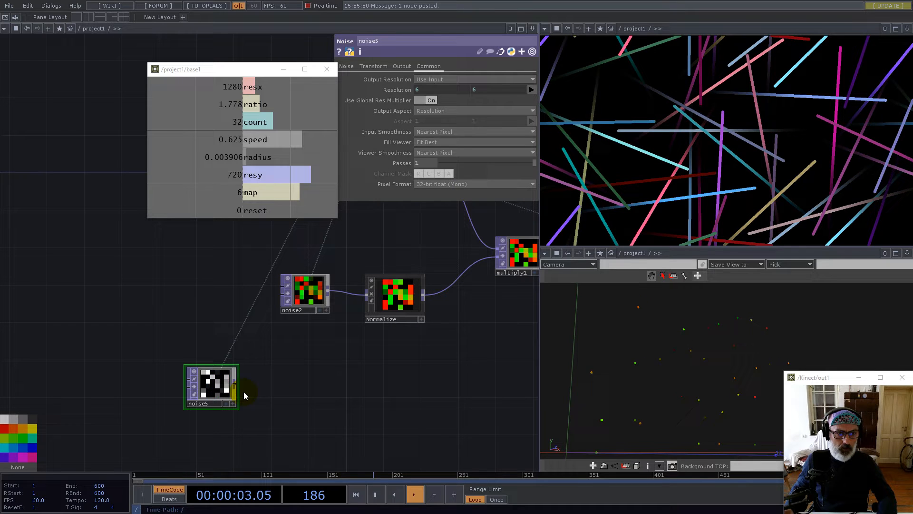
# Add a Null (null2) wired after noise5
pyautogui.moveTo(238, 387); pyautogui.dragTo(266, 392)
pyautogui.rightClick(266, 392)
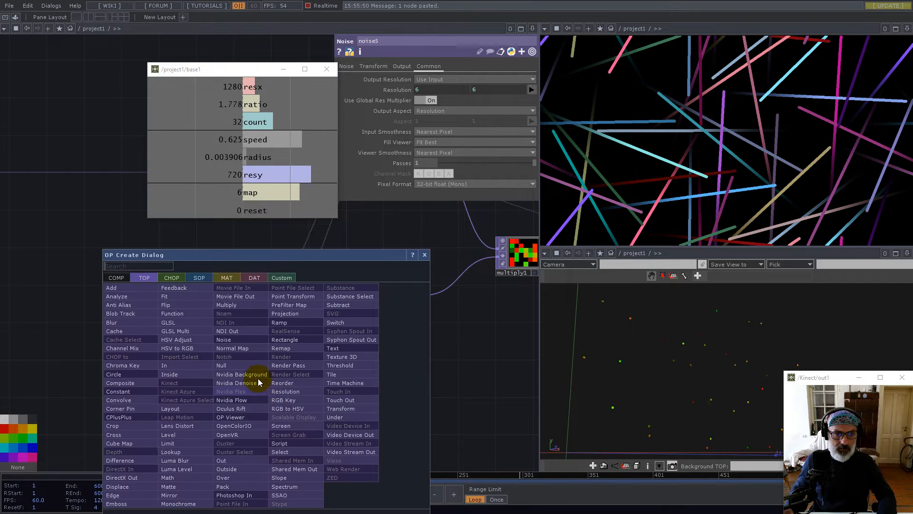
pyautogui.click(224, 362)
pyautogui.click(432, 375)
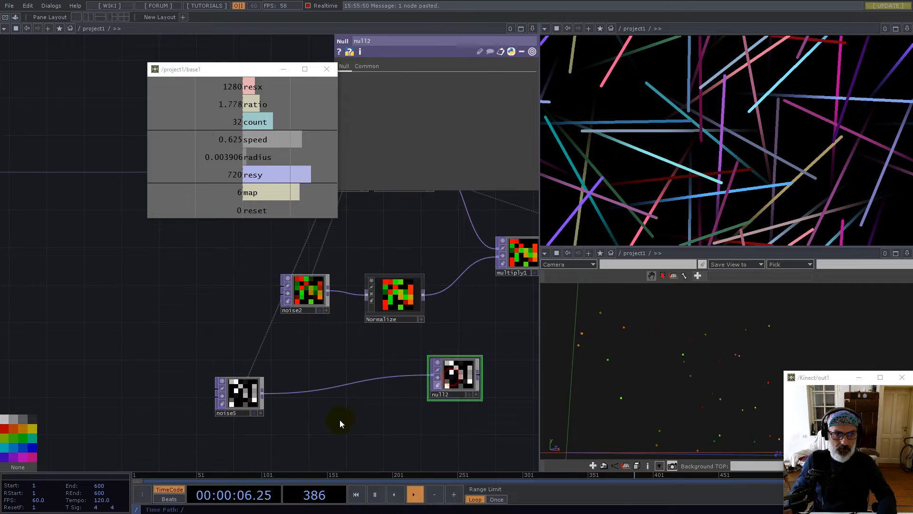
# Collapse noise5 into a new component and name it Angles
pyautogui.click(252, 410)
pyautogui.rightClick(299, 425)
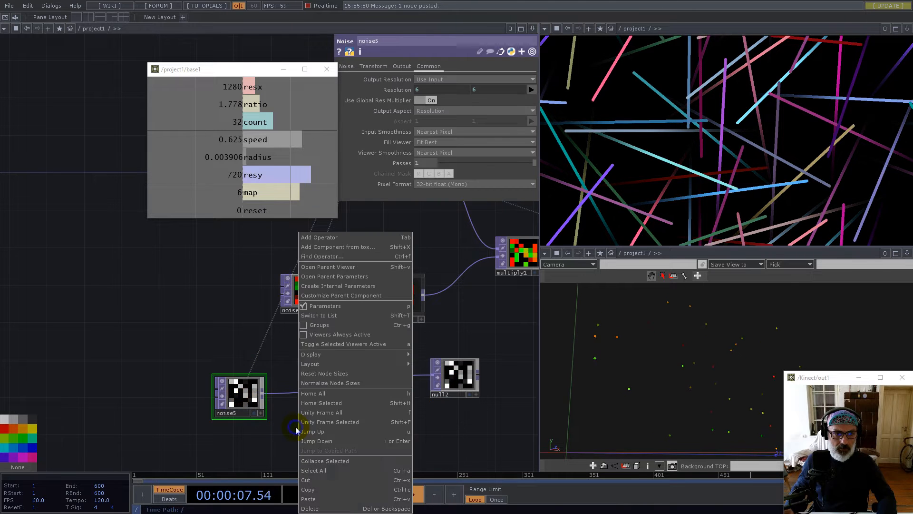
pyautogui.click(328, 461)
pyautogui.moveTo(262, 396); pyautogui.dragTo(365, 395)
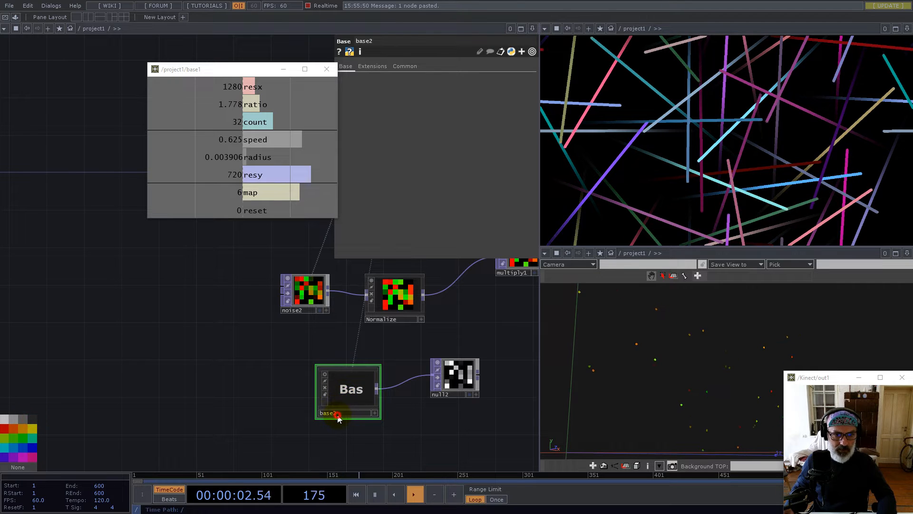
pyautogui.write('Angles')
pyautogui.press('Return')
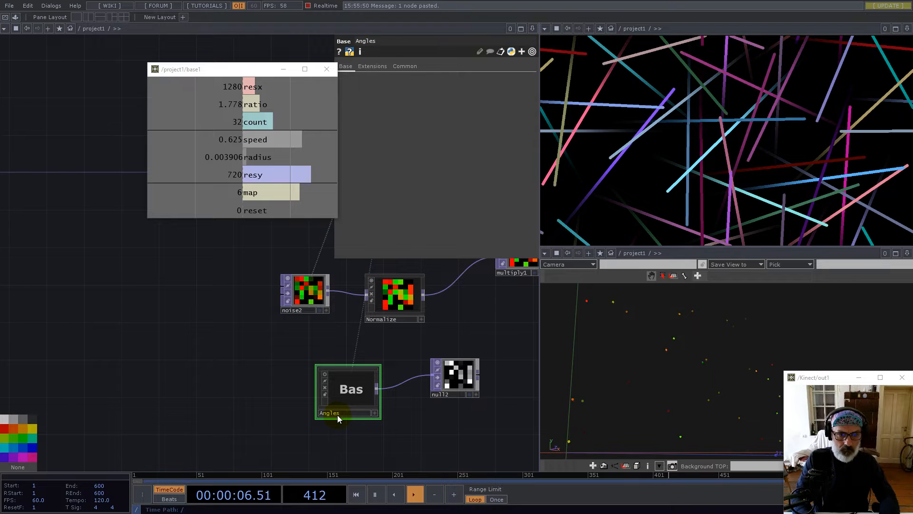
# Inside Angles, make noise5's Resolution a CHOP reference to base1's map channel (6 by 6)
pyautogui.press('i')
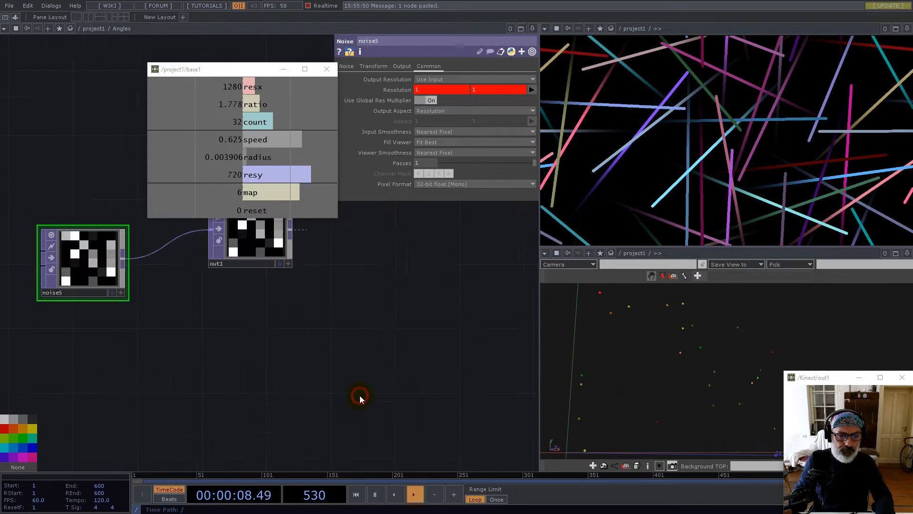
pyautogui.moveTo(179, 348); pyautogui.dragTo(244, 406)
pyautogui.click(279, 266)
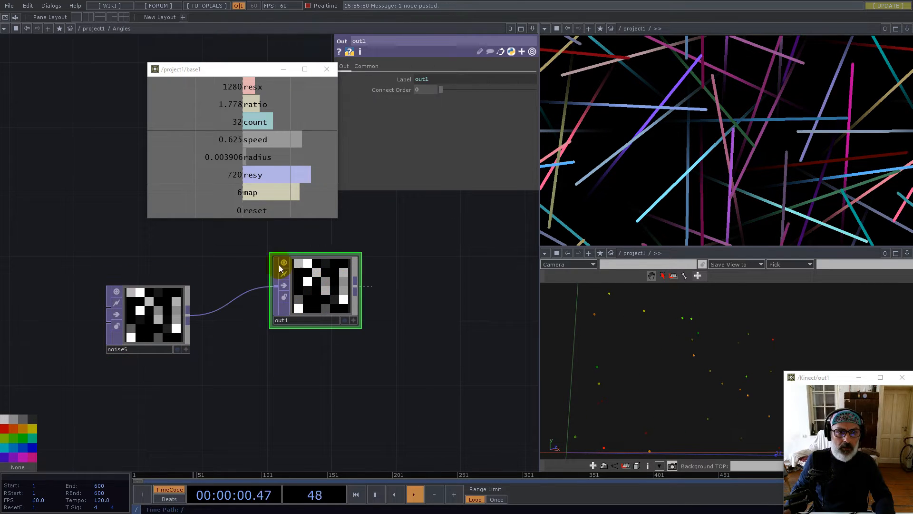
pyautogui.click(152, 314)
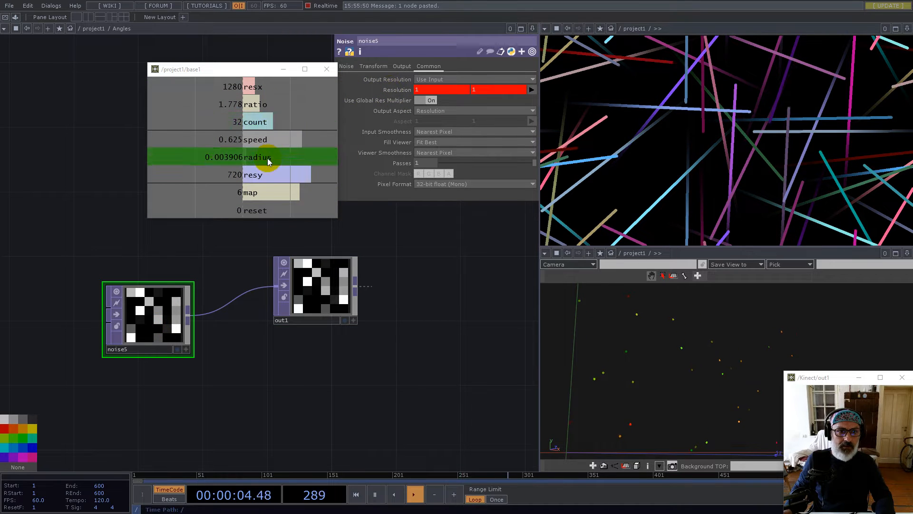
pyautogui.moveTo(261, 181); pyautogui.dragTo(381, 89)
pyautogui.click(398, 86)
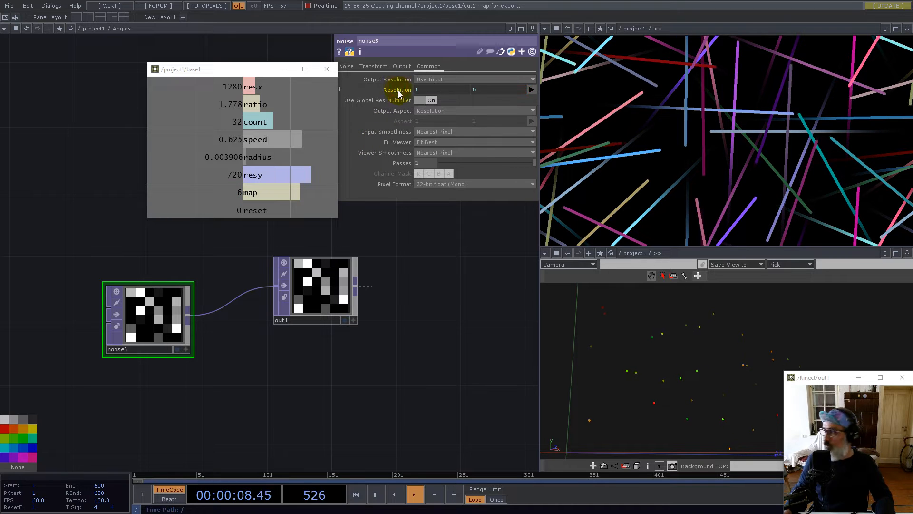
pyautogui.moveTo(304, 300); pyautogui.dragTo(475, 282)
pyautogui.moveTo(160, 328); pyautogui.dragTo(144, 327)
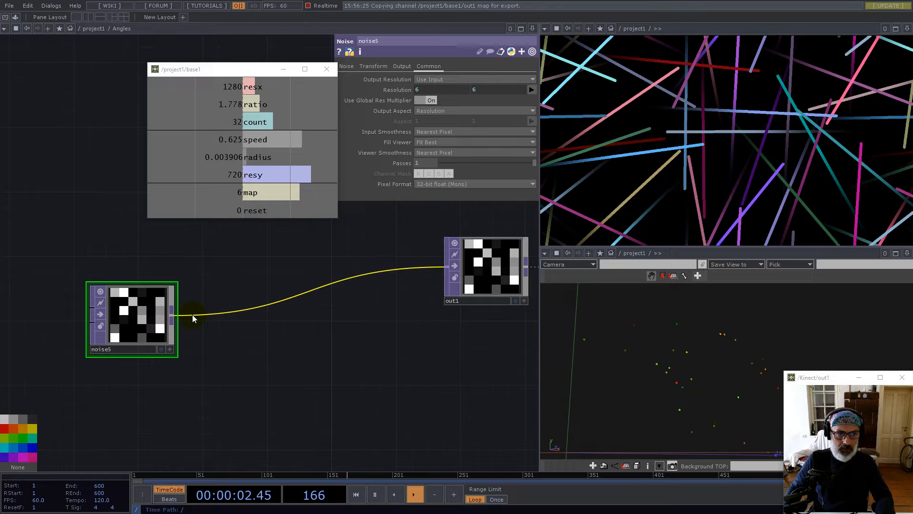
# Set noise5's Offset to 0.5
pyautogui.click(346, 68)
pyautogui.write('0.5')
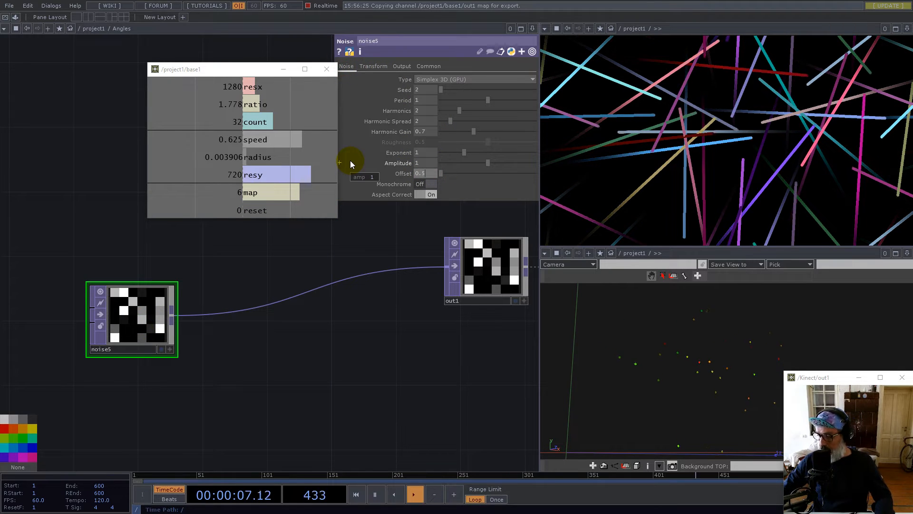
pyautogui.press('Return')
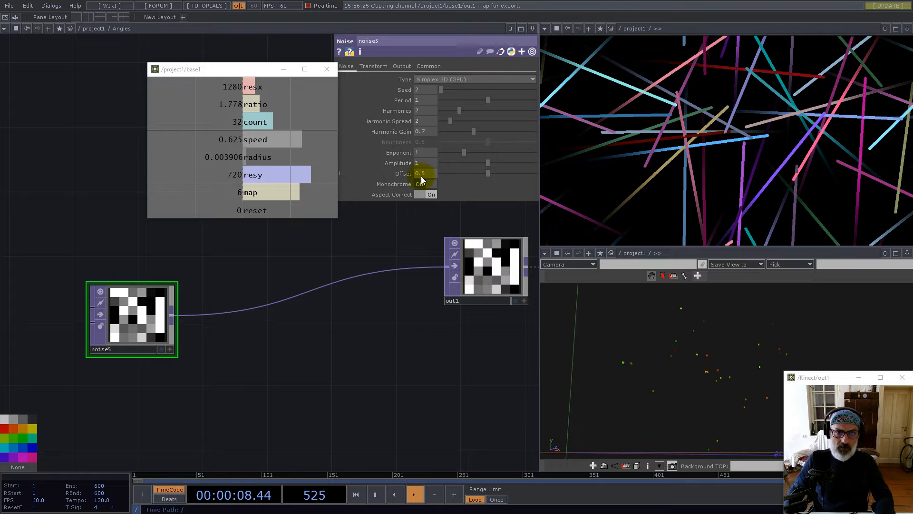
# Insert a Limit operator on the noise5-to-out1 wire
pyautogui.rightClick(208, 314)
pyautogui.click(224, 304)
pyautogui.write('lim')
pyautogui.click(141, 355)
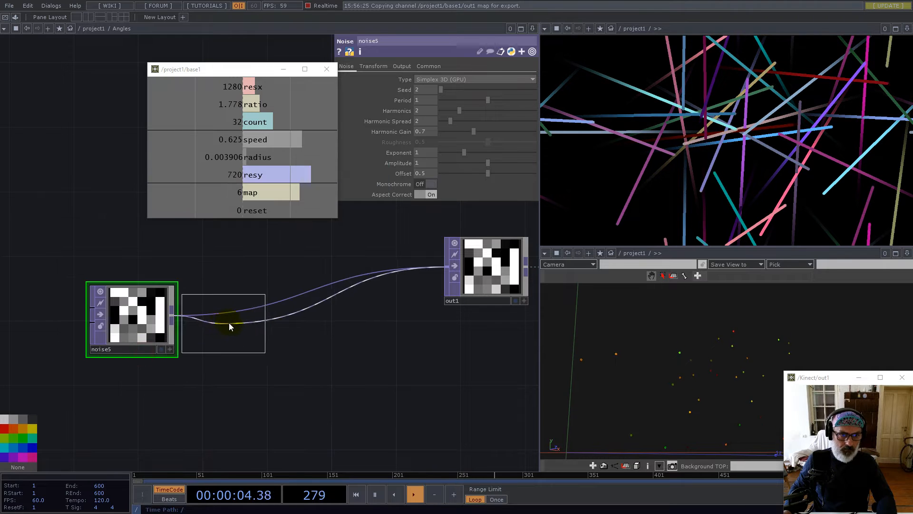
# Place limit1 between noise5 and out1 with Viewer Smoothness set to Nearest Pixel
pyautogui.click(229, 324)
pyautogui.click(399, 66)
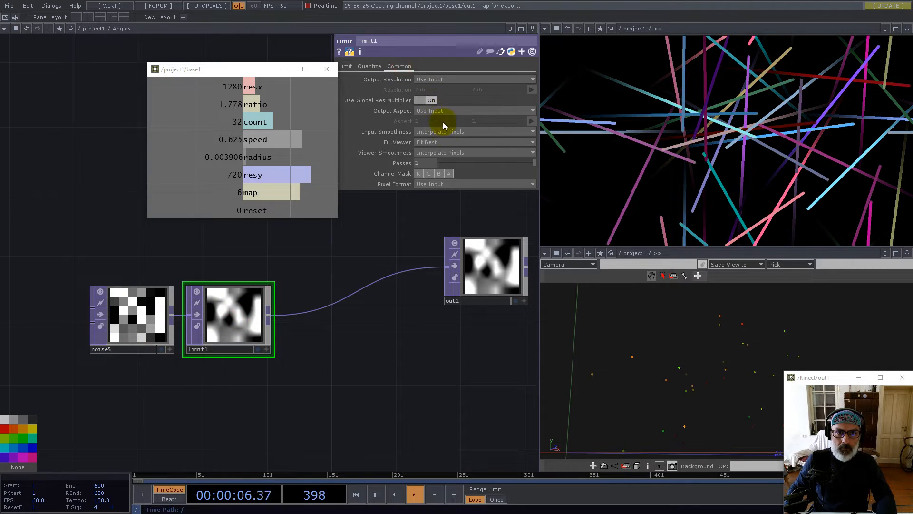
pyautogui.click(446, 152)
pyautogui.click(446, 162)
pyautogui.moveTo(246, 309); pyautogui.dragTo(254, 329)
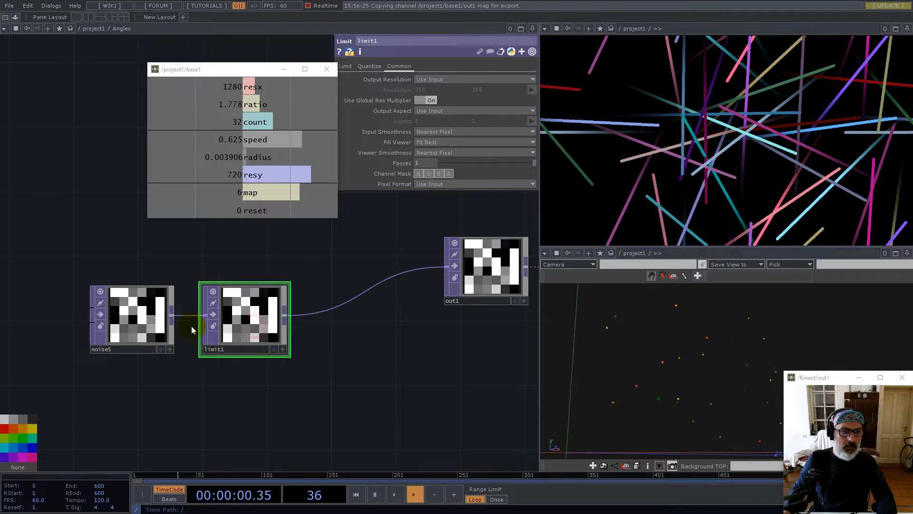
pyautogui.click(134, 322)
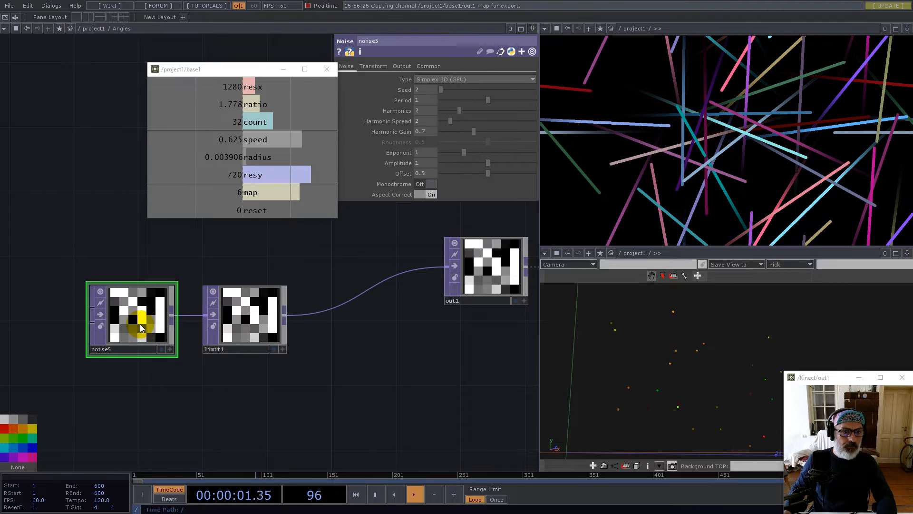
pyautogui.click(245, 315)
# Set limit1's Quantize Value to Floor with a Value Step of 0.25
pyautogui.click(369, 67)
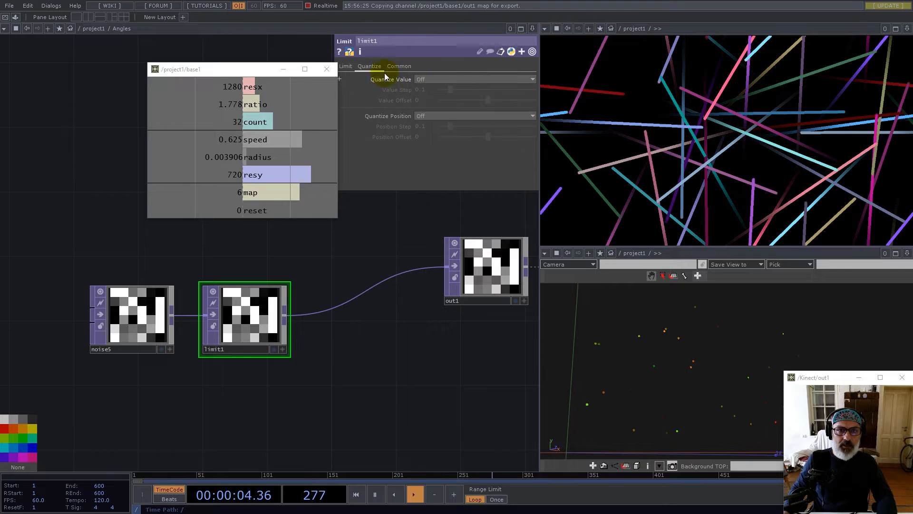
pyautogui.click(430, 80)
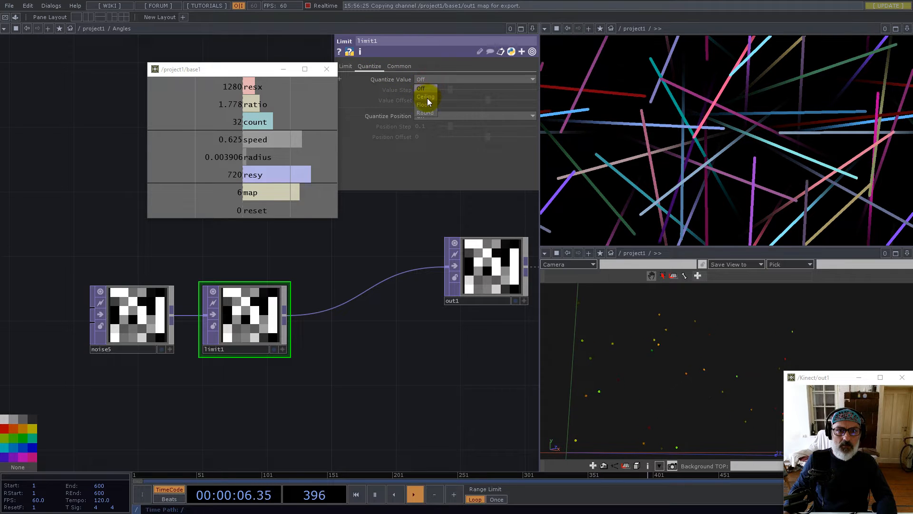
pyautogui.click(427, 104)
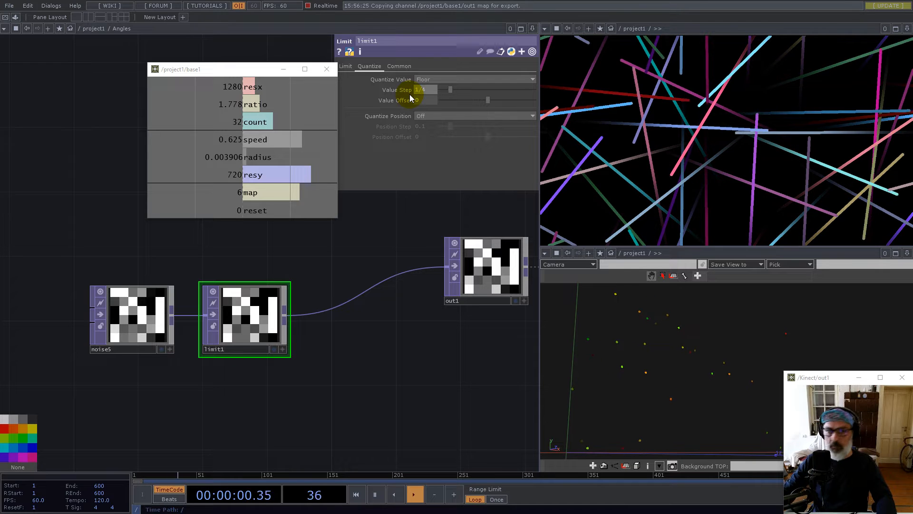
pyautogui.press('Return')
pyautogui.scroll(-2, 247, 340)
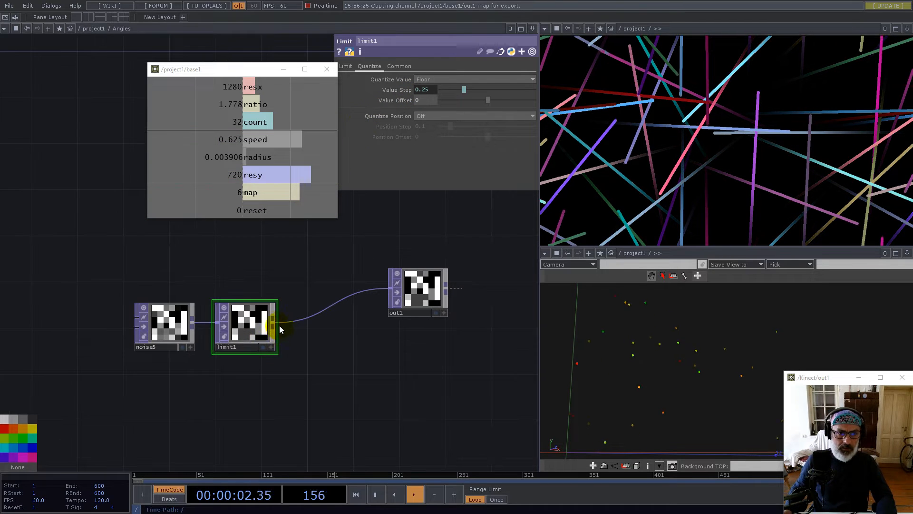
pyautogui.rightClick(272, 322)
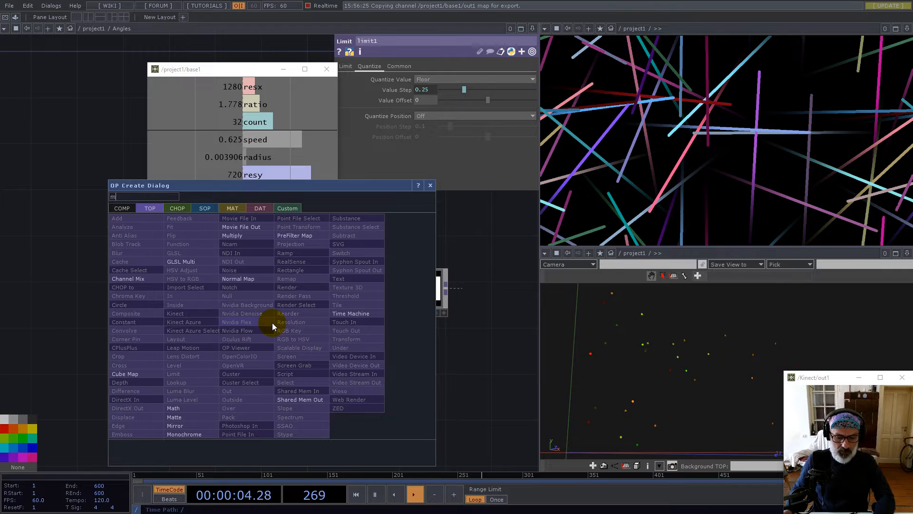
# Add math1 after limit1 with Input and Viewer Smoothness set to Nearest Pixel
pyautogui.click(173, 408)
pyautogui.click(326, 322)
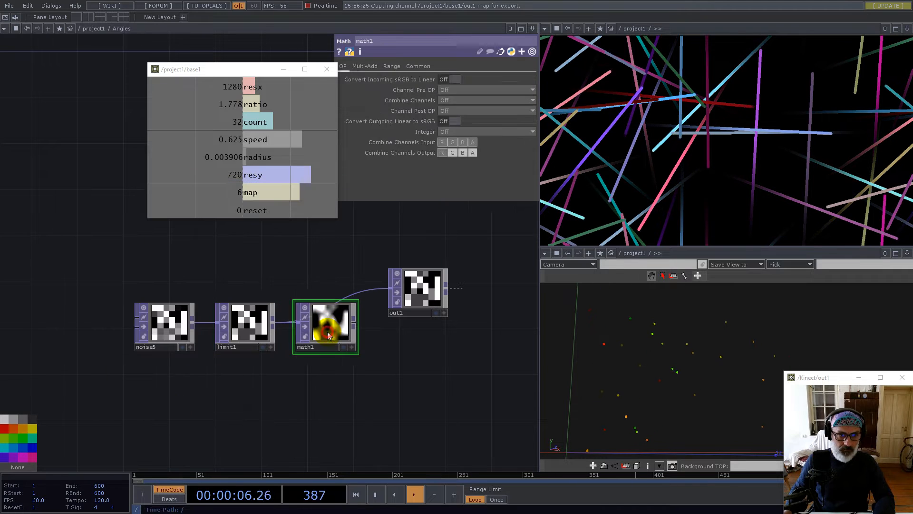
pyautogui.click(419, 67)
pyautogui.click(467, 132)
pyautogui.click(465, 138)
pyautogui.click(468, 152)
pyautogui.click(469, 162)
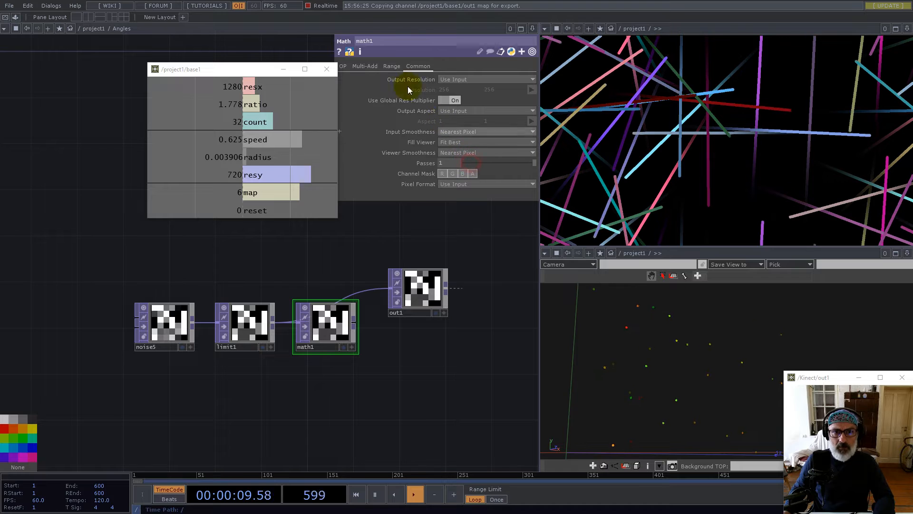
# Set math1's Multiply to math.pi*2 (6.2831) and wire it into out1
pyautogui.click(364, 66)
pyautogui.write('math.pi*')
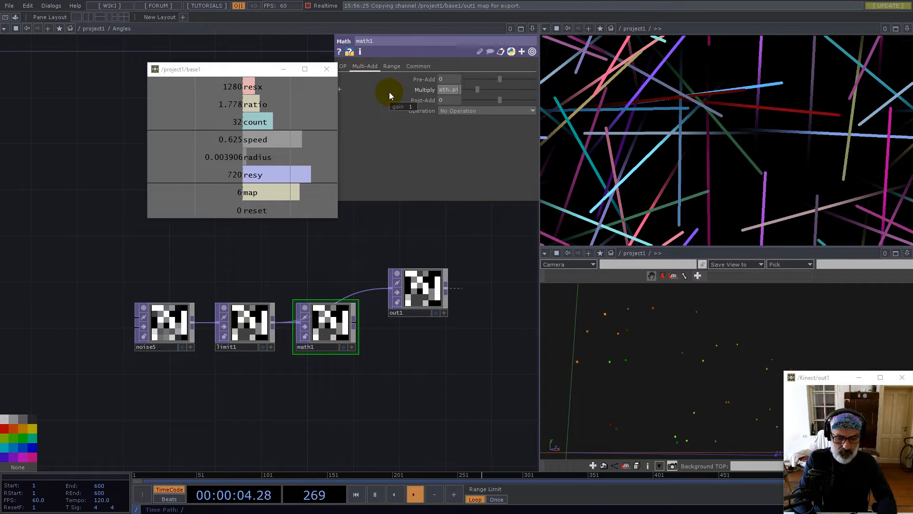
pyautogui.write('2')
pyautogui.press('Return')
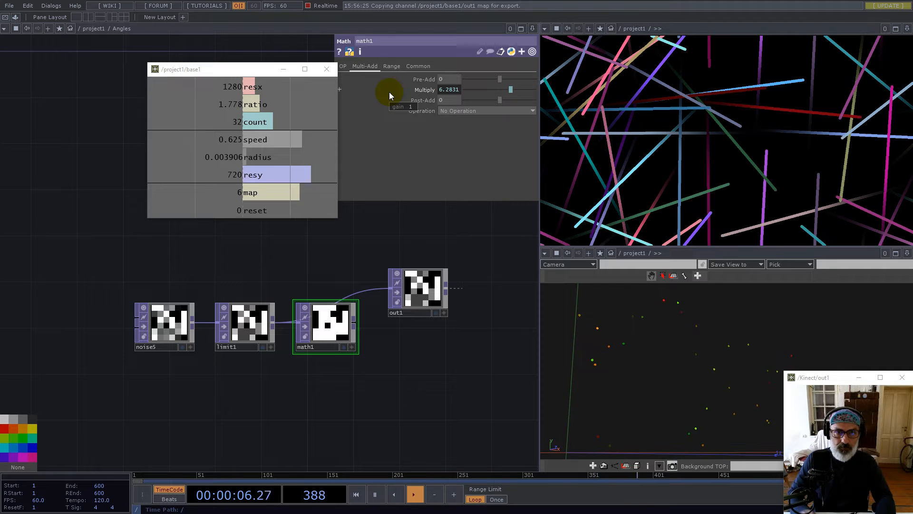
pyautogui.moveTo(413, 286); pyautogui.dragTo(505, 286)
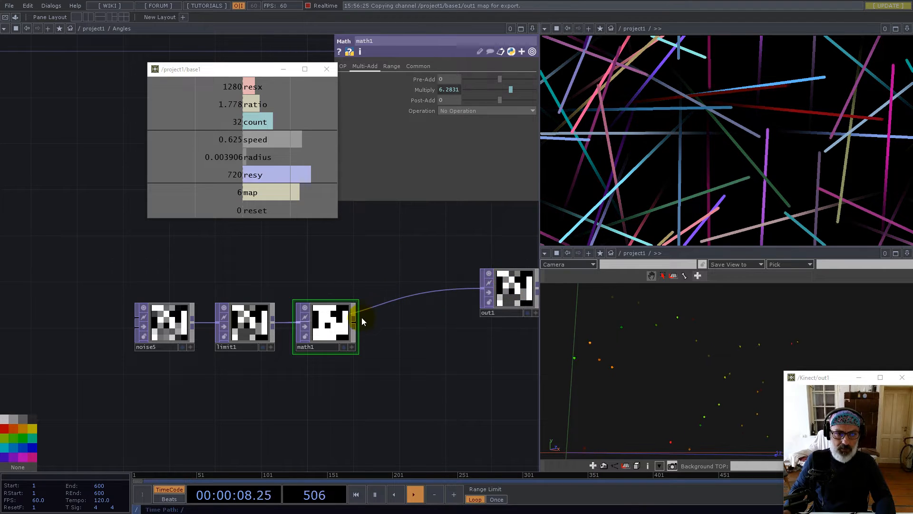
pyautogui.moveTo(361, 322); pyautogui.dragTo(479, 290)
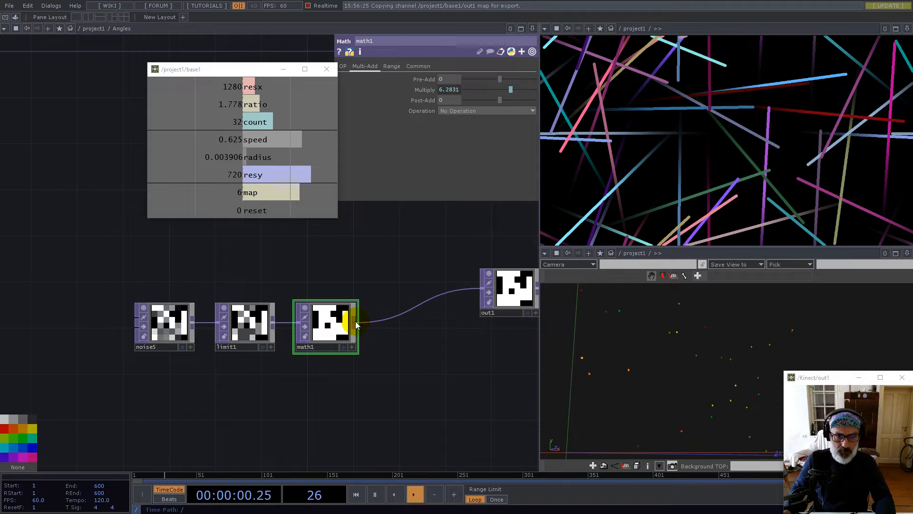
# Begin adding another operator after math1, searching for 'f'
pyautogui.rightClick(355, 321)
pyautogui.write('r')
pyautogui.press('BackSpace')
pyautogui.write('f')
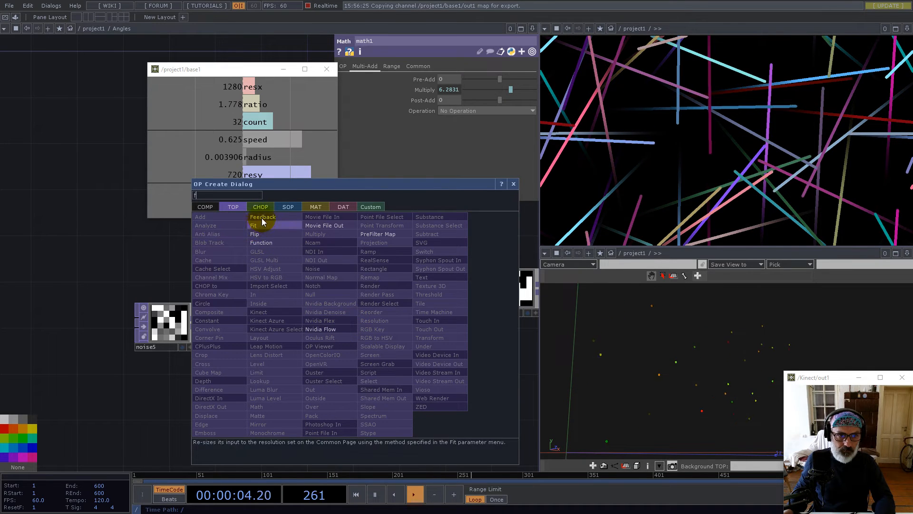
# Add a Function TOP as function1 fed from math1, and rearrange it and out1
pyautogui.click(261, 242)
pyautogui.click(406, 275)
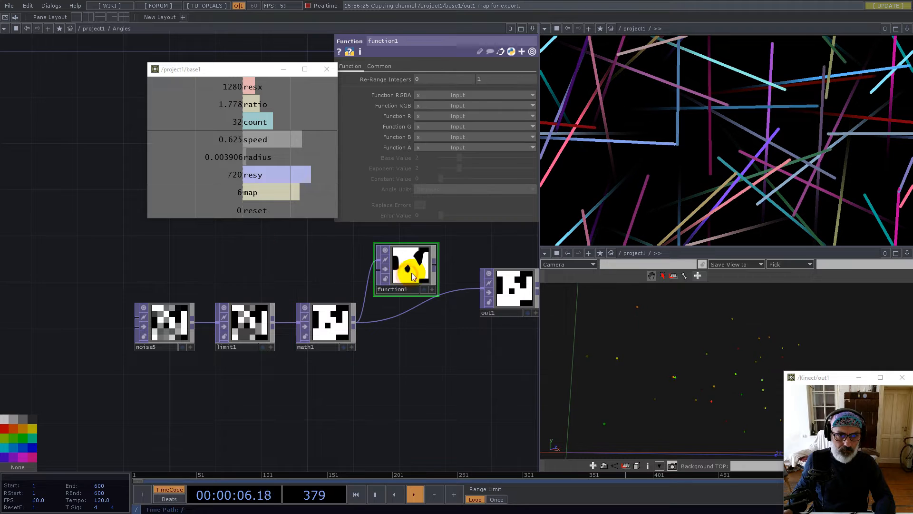
pyautogui.scroll(2, 410, 273)
pyautogui.moveTo(398, 271); pyautogui.dragTo(430, 270)
pyautogui.moveTo(303, 277); pyautogui.dragTo(186, 279)
pyautogui.moveTo(434, 302); pyautogui.dragTo(489, 328)
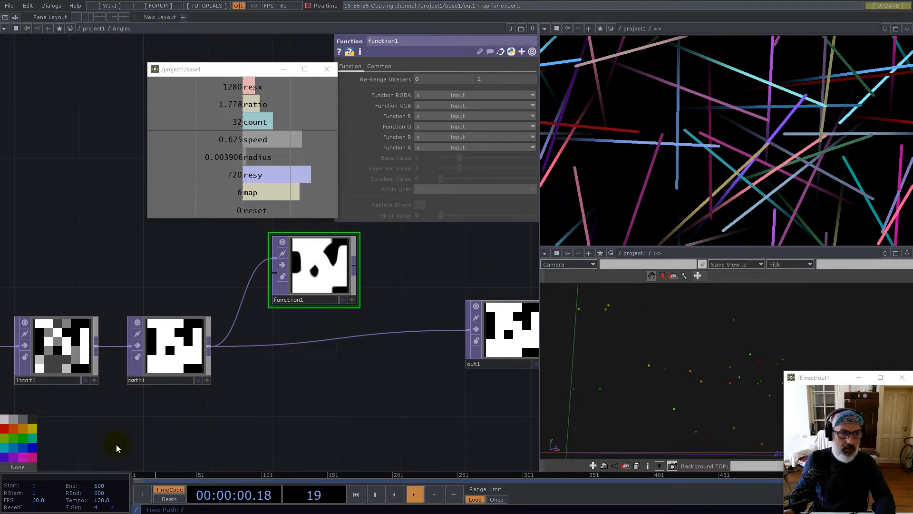
# Tag function1 red and set it to Cosine in Radians with Nearest Pixel viewer smoothness
pyautogui.click(347, 258)
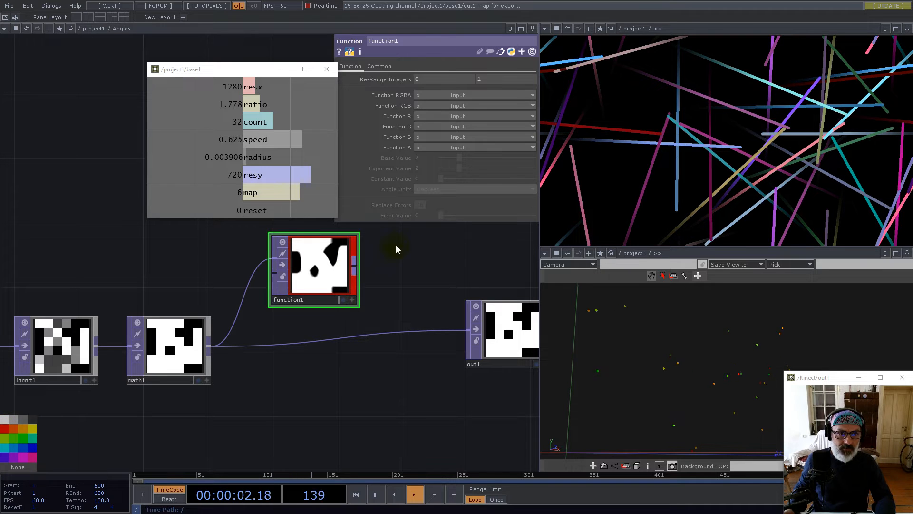
pyautogui.click(398, 116)
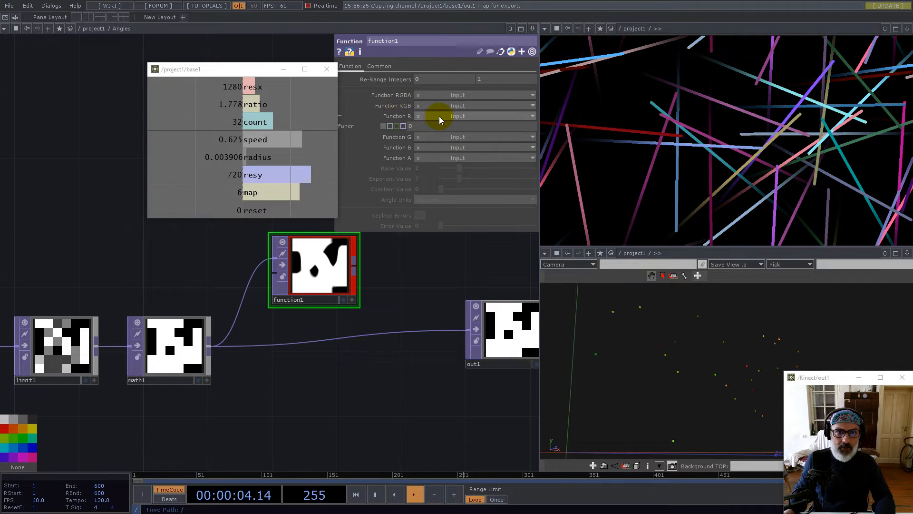
pyautogui.click(439, 116)
pyautogui.click(410, 116)
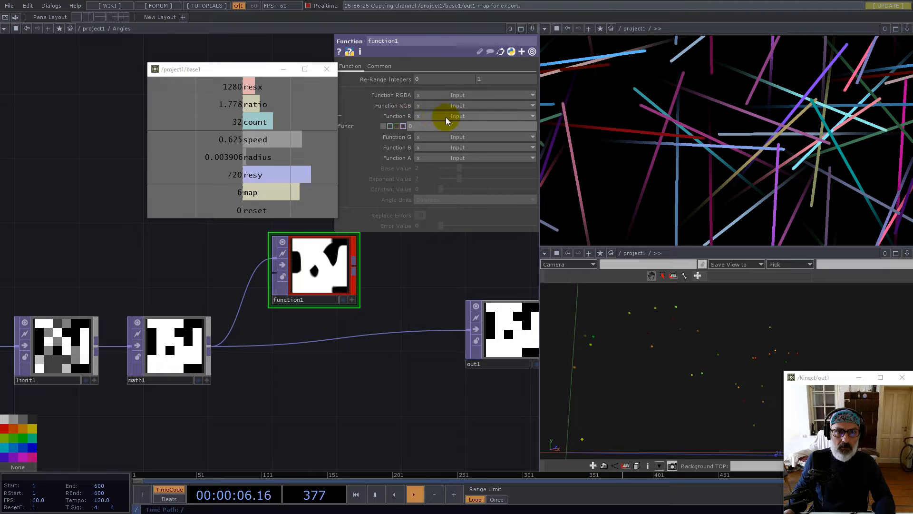
pyautogui.click(400, 117)
pyautogui.click(458, 116)
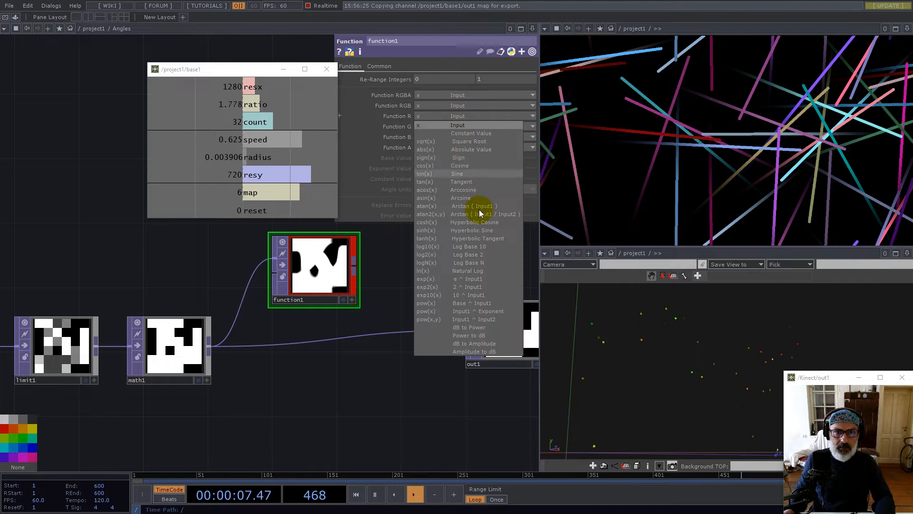
pyautogui.click(458, 167)
pyautogui.click(429, 189)
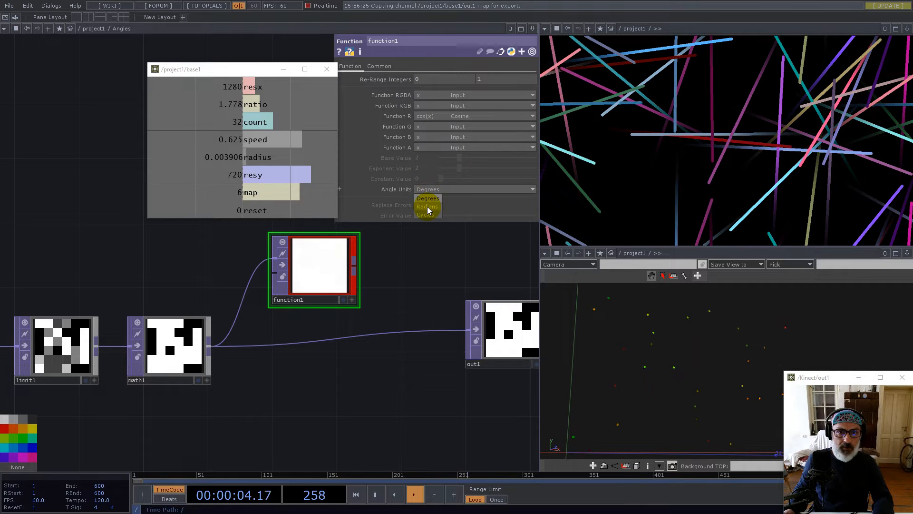
pyautogui.click(427, 206)
pyautogui.click(380, 66)
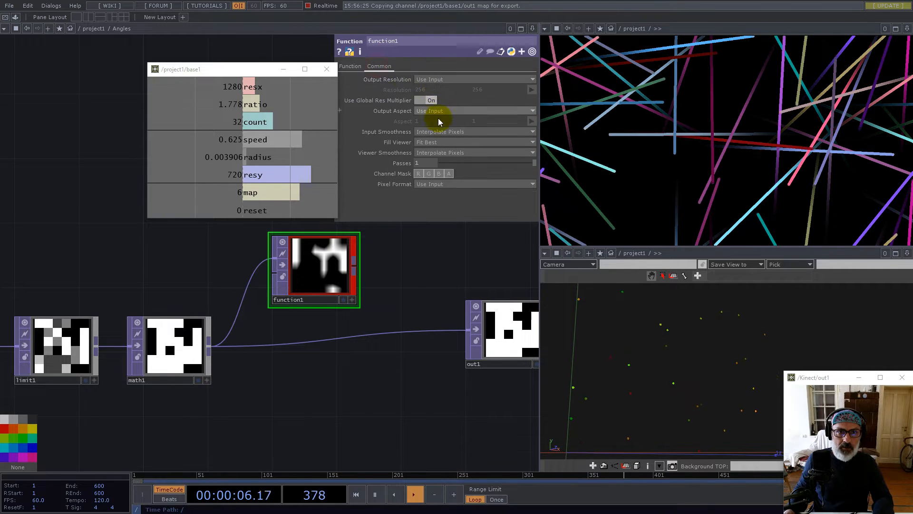
pyautogui.click(440, 153)
pyautogui.click(440, 161)
# Copy and paste function1 to create a duplicate
pyautogui.click(307, 263)
pyautogui.hotkey('ctrl', 'c')
pyautogui.hotkey('ctrl', 'v')
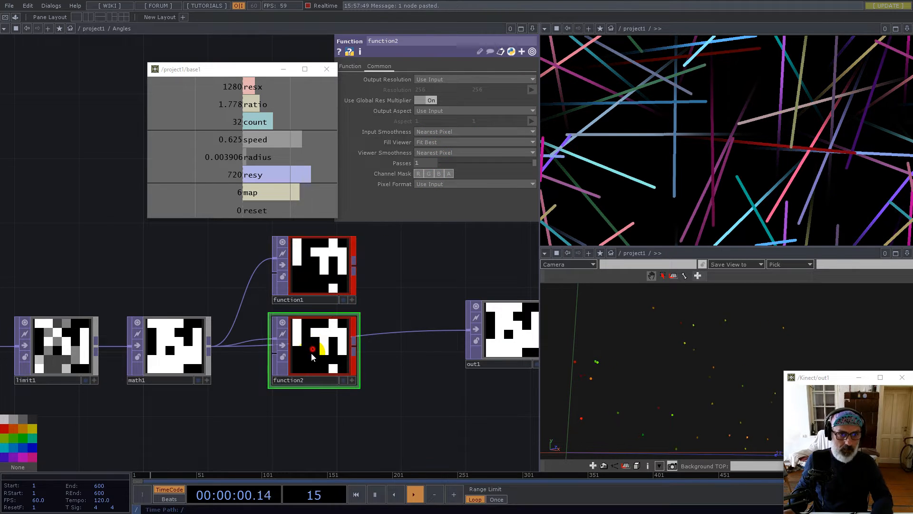
# Place the copy below as function2, colour it green, and set its function to Sine
pyautogui.click(310, 398)
pyautogui.click(10, 436)
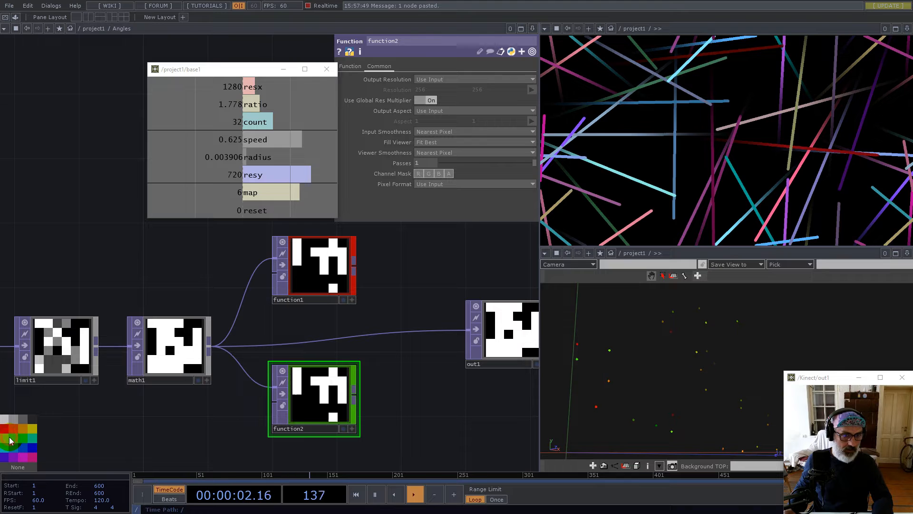
pyautogui.click(349, 66)
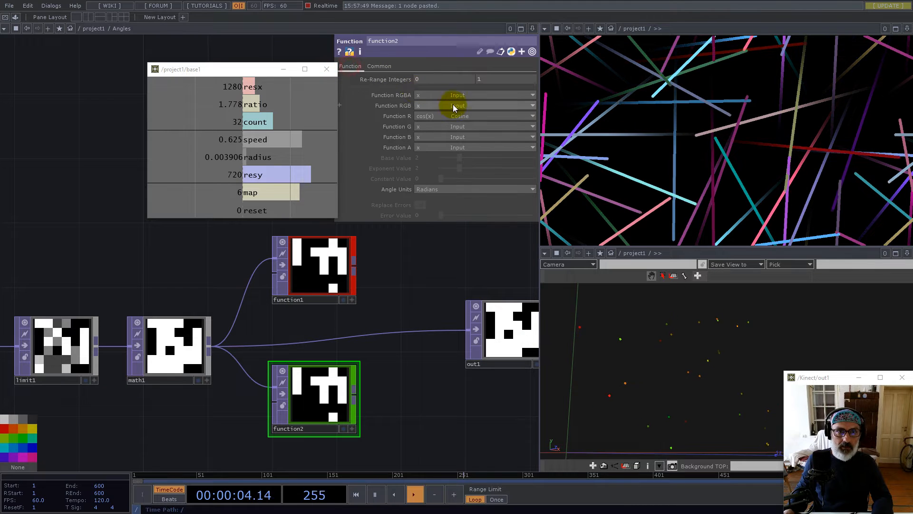
pyautogui.click(455, 117)
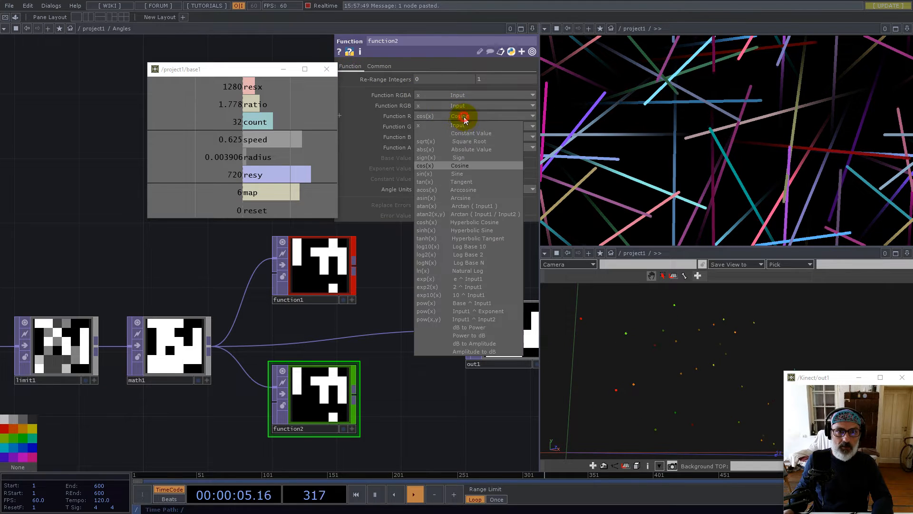
pyautogui.click(459, 175)
# Move out1 further right and start adding an operator after function1
pyautogui.moveTo(404, 364); pyautogui.dragTo(324, 354)
pyautogui.moveTo(404, 320); pyautogui.dragTo(469, 320)
pyautogui.rightClick(255, 253)
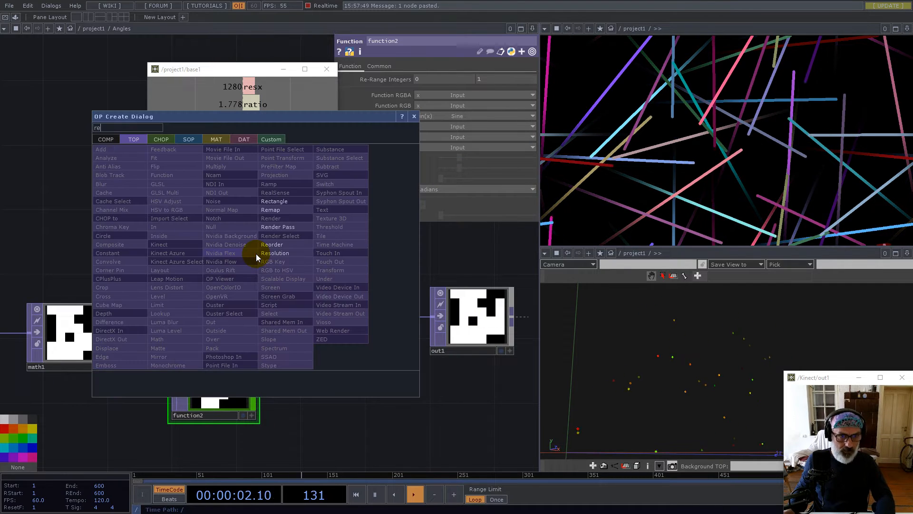
# Add reorder1 from function1 and function2, taking Green from Input 2, and wire it into out1
pyautogui.click(274, 244)
pyautogui.click(332, 288)
pyautogui.moveTo(254, 378); pyautogui.dragTo(287, 265)
pyautogui.click(430, 90)
pyautogui.click(428, 100)
pyautogui.moveTo(367, 270); pyautogui.dragTo(434, 316)
pyautogui.moveTo(347, 310); pyautogui.dragTo(379, 357)
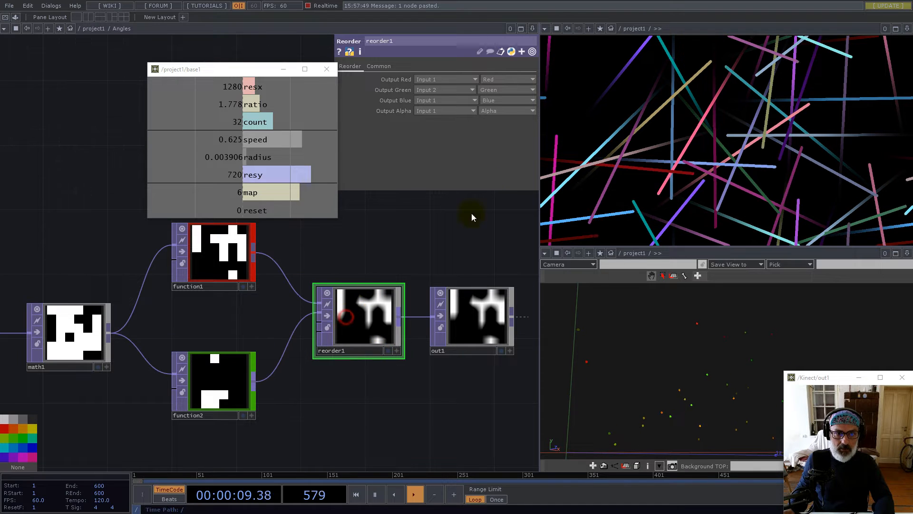
# Give reorder1 32-bit float (RG) pixel format and Nearest Pixel input and viewer smoothness
pyautogui.click(380, 66)
pyautogui.click(440, 184)
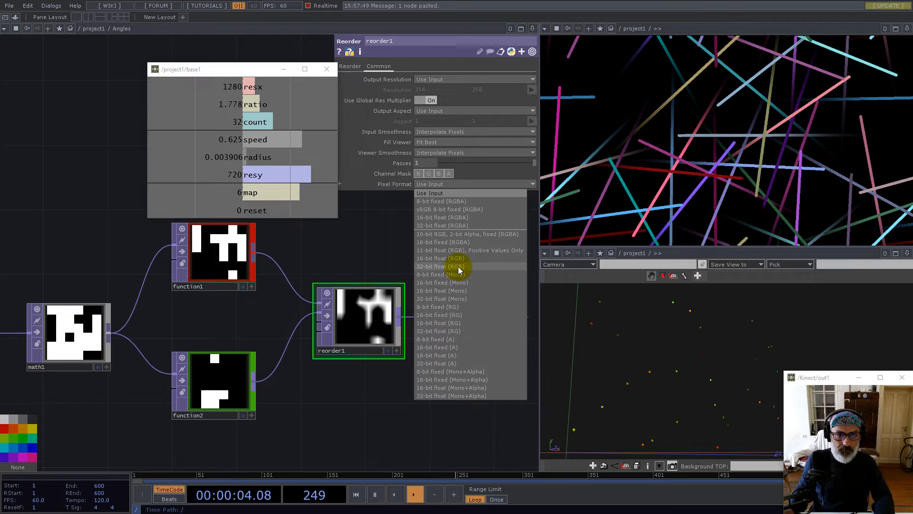
pyautogui.click(453, 330)
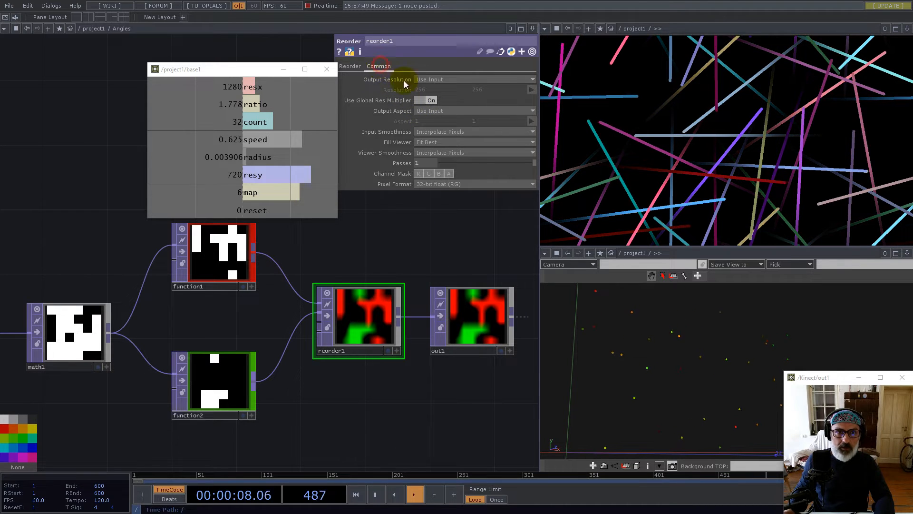
pyautogui.click(434, 131)
pyautogui.click(434, 140)
pyautogui.click(437, 153)
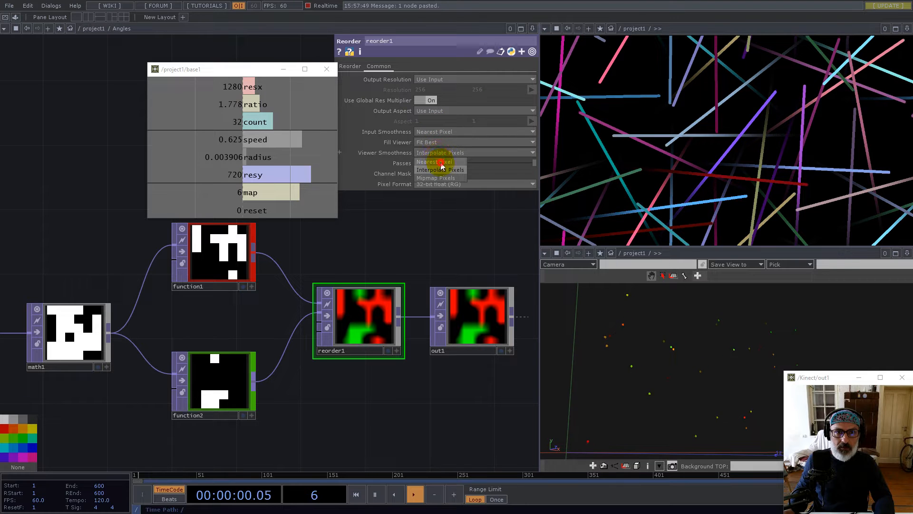
pyautogui.click(441, 163)
# Move out1 right, delete null2 in the parent network, and place Angles below Normalize
pyautogui.moveTo(435, 322); pyautogui.dragTo(483, 318)
pyautogui.moveTo(380, 312); pyautogui.dragTo(373, 319, button='middle')
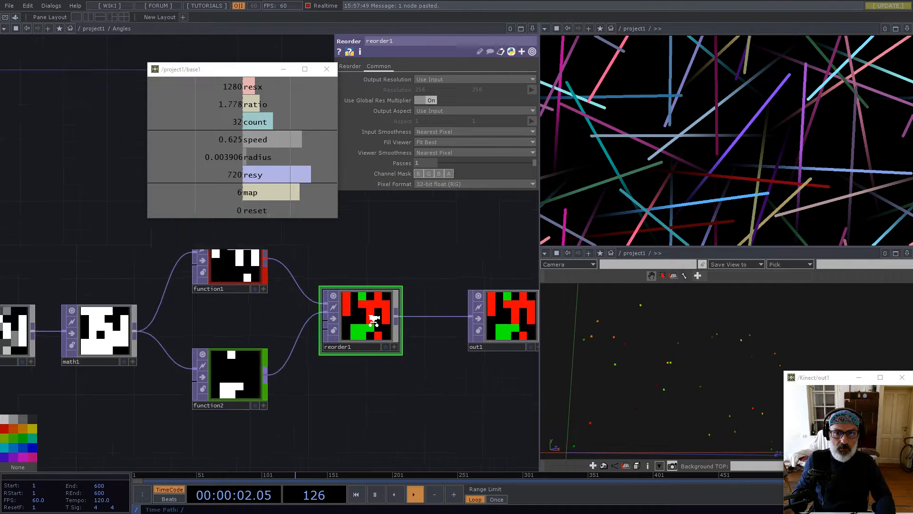
pyautogui.scroll(-10, 373, 319)
pyautogui.scroll(-3, 311, 373)
pyautogui.scroll(4, 356, 360)
pyautogui.click(386, 353)
pyautogui.press('Delete')
pyautogui.moveTo(253, 370); pyautogui.dragTo(300, 345)
# Wire Angles into multiply1, shift noise2 and Normalize up-left, and set Angles beneath them
pyautogui.moveTo(379, 344); pyautogui.dragTo(241, 325)
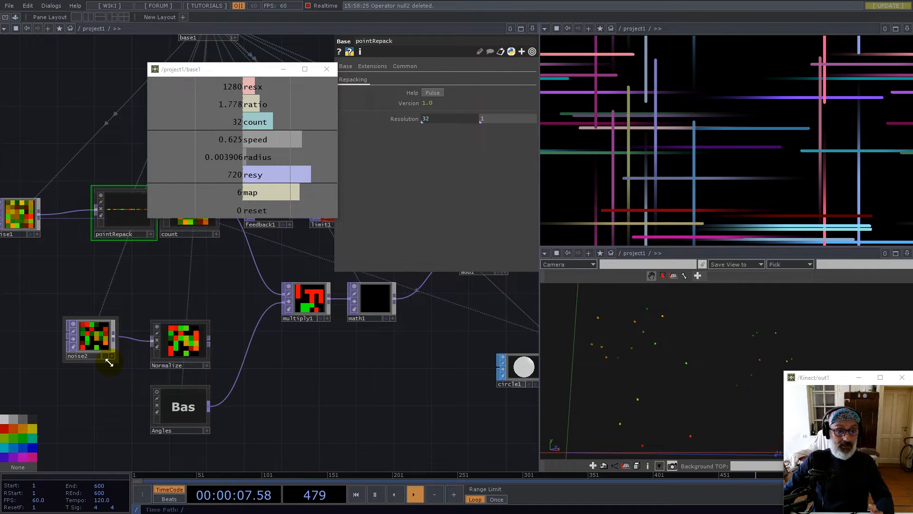
pyautogui.moveTo(261, 377); pyautogui.dragTo(342, 385)
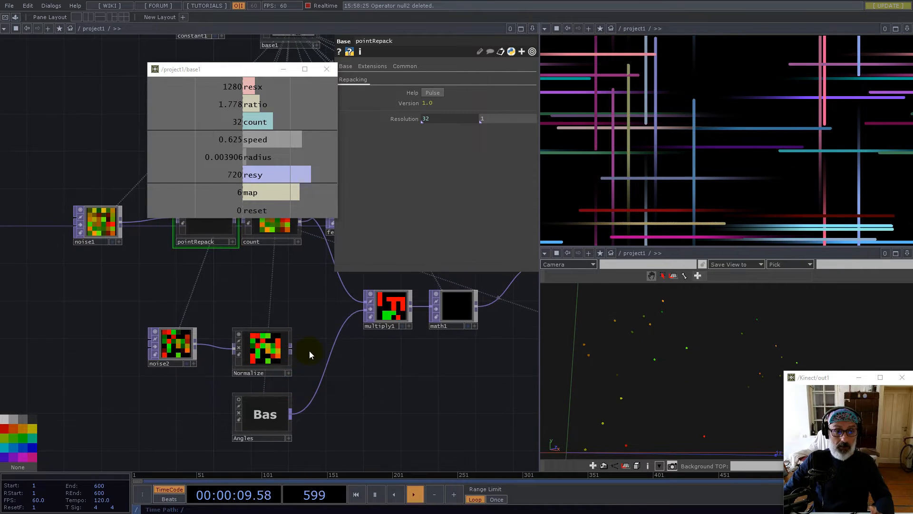
pyautogui.moveTo(164, 324); pyautogui.dragTo(148, 327, button='right')
pyautogui.moveTo(268, 356); pyautogui.dragTo(146, 328)
pyautogui.moveTo(281, 415); pyautogui.dragTo(257, 380)
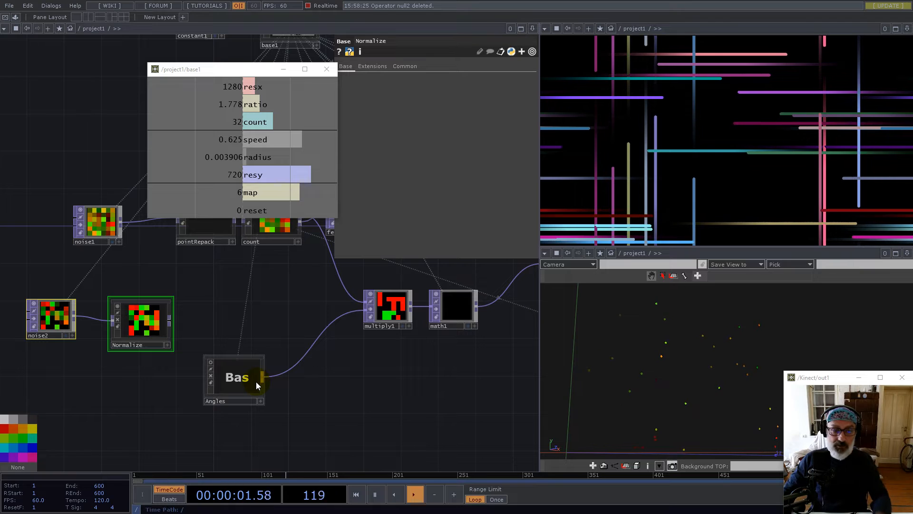
# Duplicate noise1 as noise5, feed it from Angles, and view its output as points
pyautogui.click(98, 233)
pyautogui.hotkey('ctrl', 'c')
pyautogui.hotkey('ctrl', 'v')
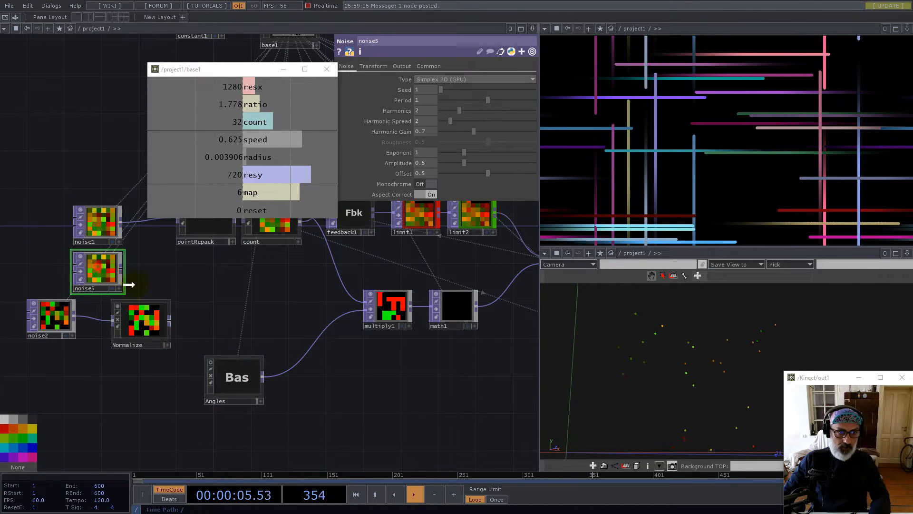
pyautogui.moveTo(97, 269); pyautogui.dragTo(329, 410)
pyautogui.moveTo(276, 398); pyautogui.dragTo(341, 410)
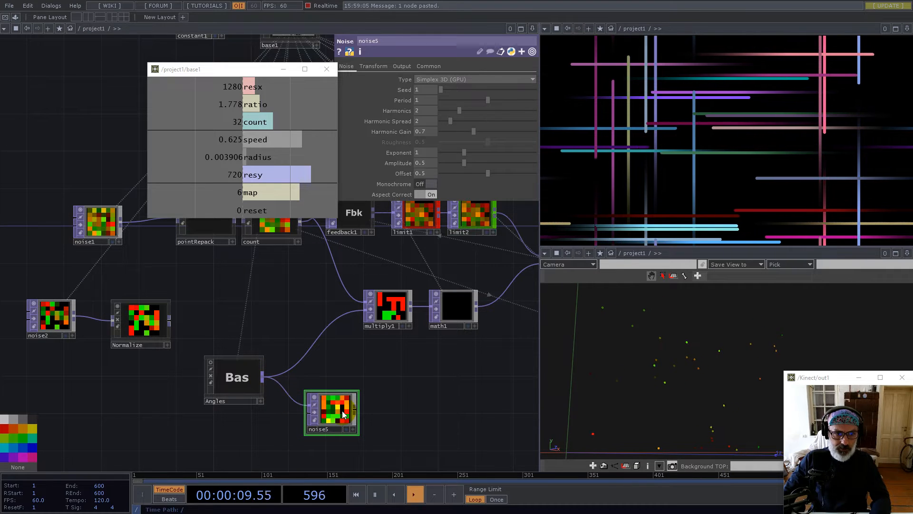
pyautogui.scroll(5, 330, 417)
pyautogui.rightClick(371, 430)
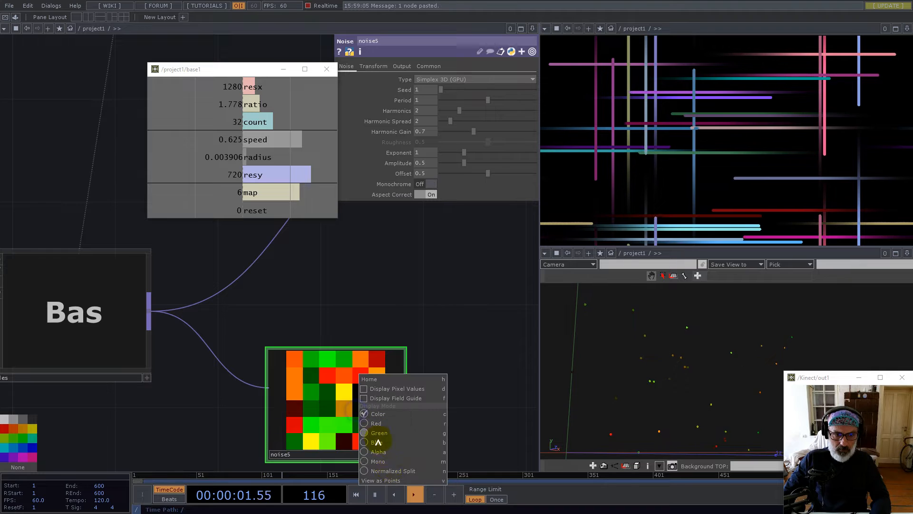
pyautogui.click(392, 480)
# Set noise5's Offset to 0 and raise its Amplitude to 0.15
pyautogui.moveTo(446, 385); pyautogui.dragTo(442, 292)
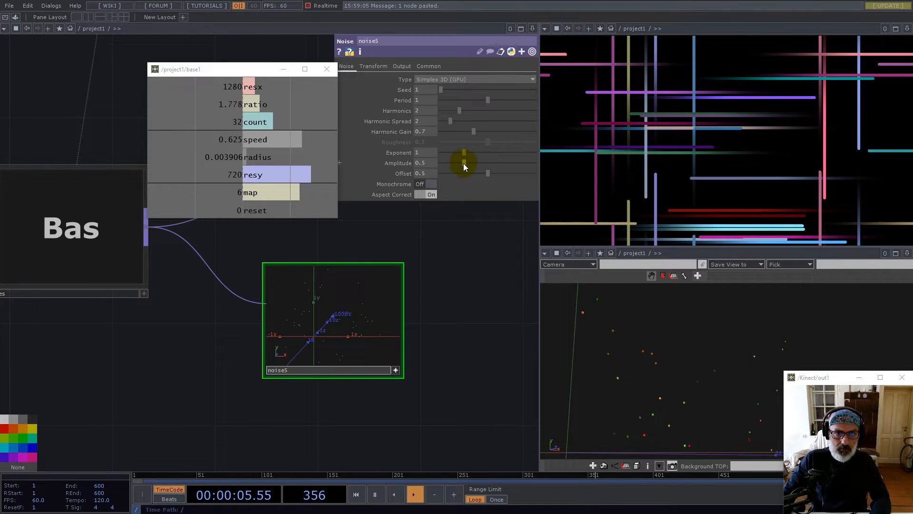
pyautogui.moveTo(493, 173); pyautogui.dragTo(443, 163)
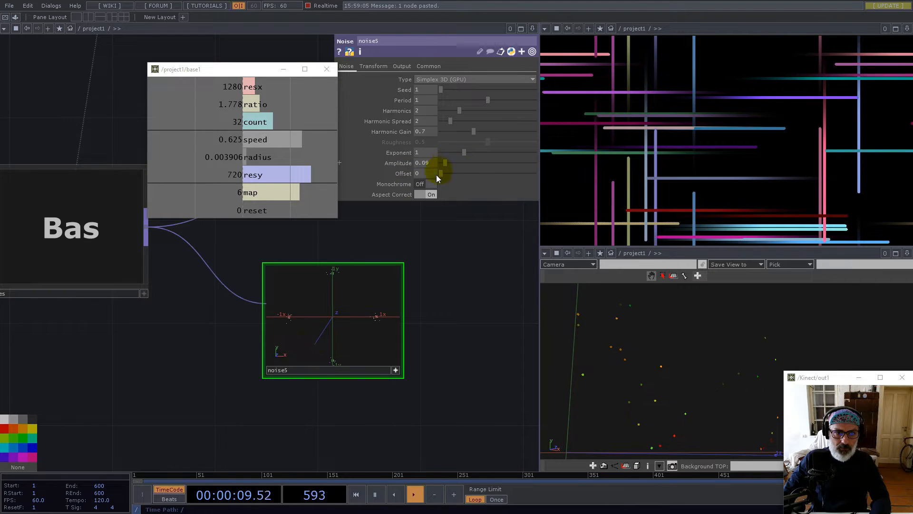
pyautogui.scroll(-4, 342, 325)
pyautogui.scroll(-2, 423, 333)
pyautogui.scroll(5, 442, 336)
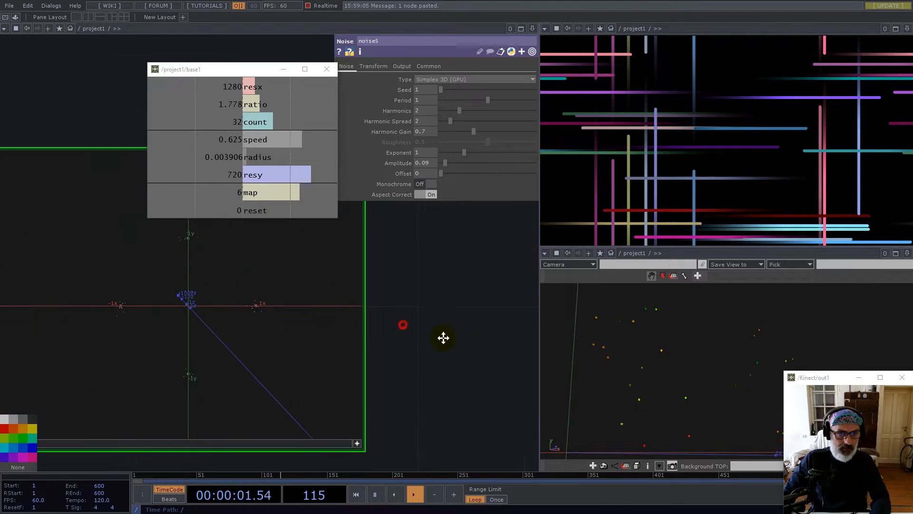
pyautogui.scroll(-3, 43, 332)
pyautogui.moveTo(40, 215); pyautogui.dragTo(224, 257)
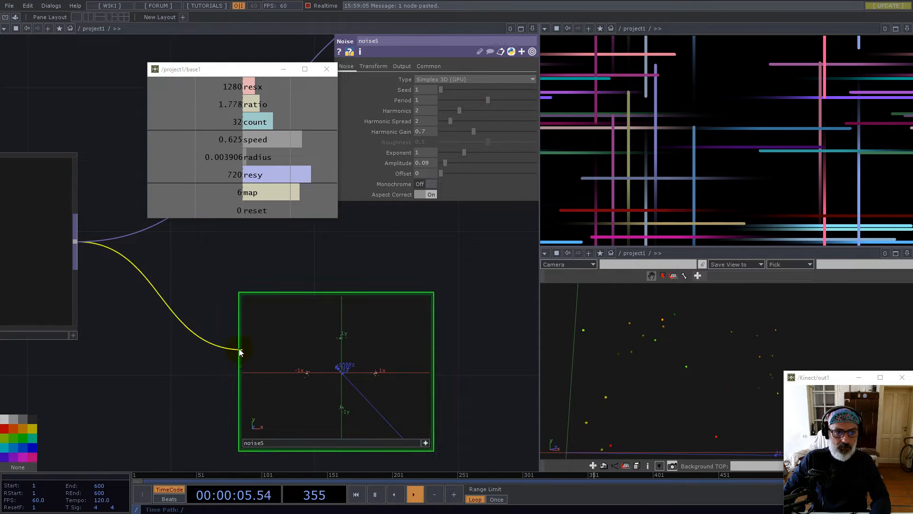
pyautogui.scroll(3, 455, 391)
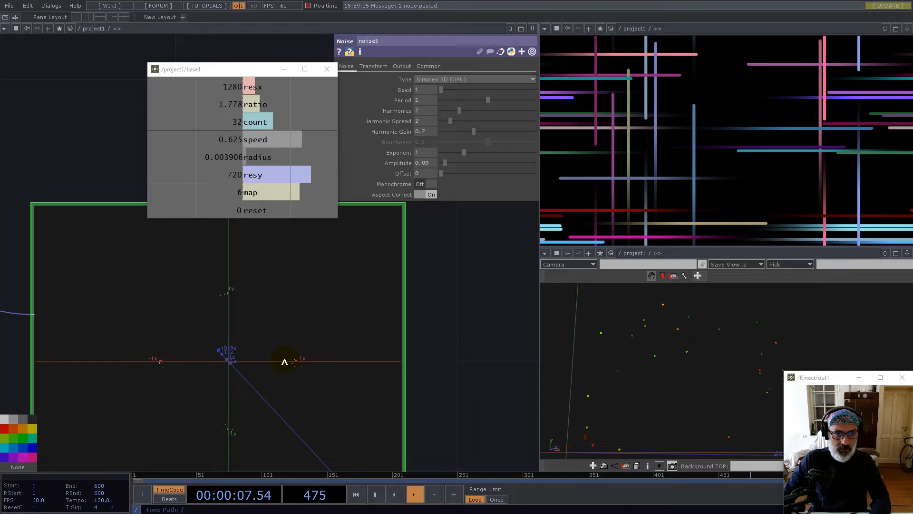
pyautogui.click(446, 162)
pyautogui.moveTo(447, 164); pyautogui.dragTo(450, 165)
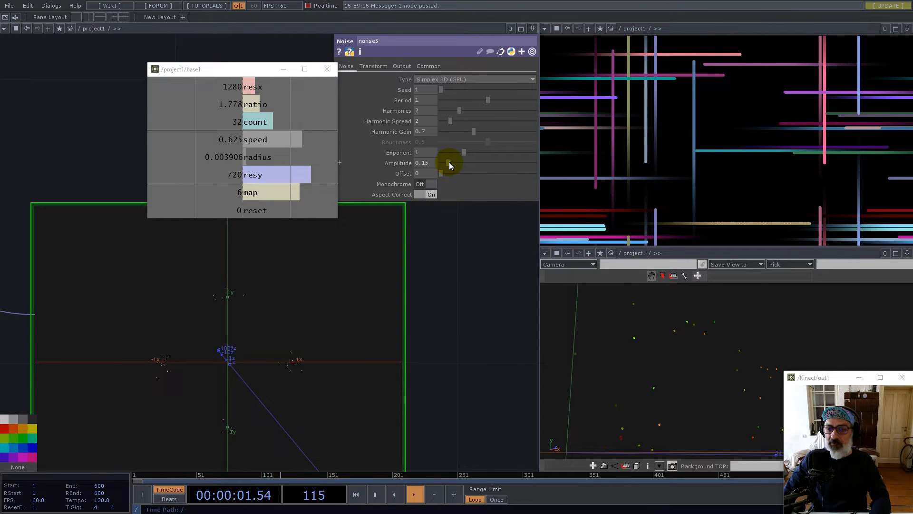
pyautogui.click(456, 339)
pyautogui.scroll(-6, 428, 338)
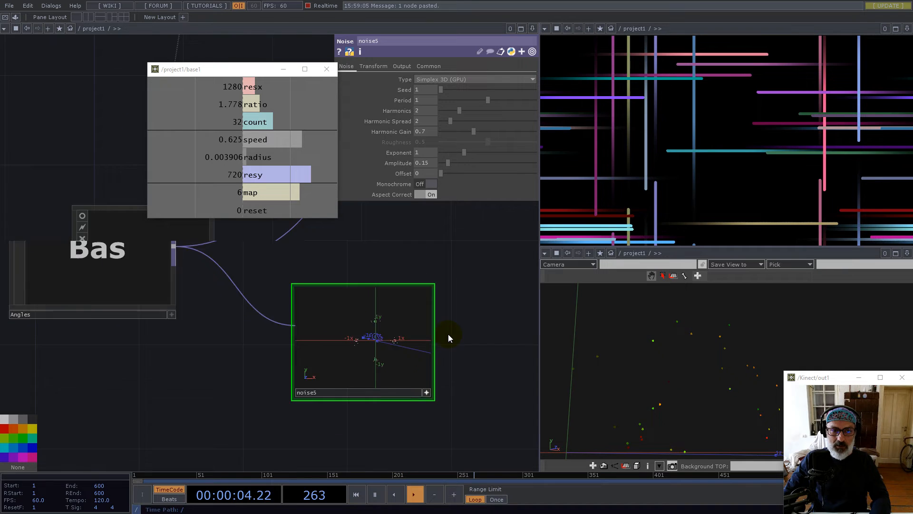
# Drive noise5's Translate z with absTime.frame/256 and insert noise5 after Angles
pyautogui.click(373, 66)
pyautogui.write('absTime')
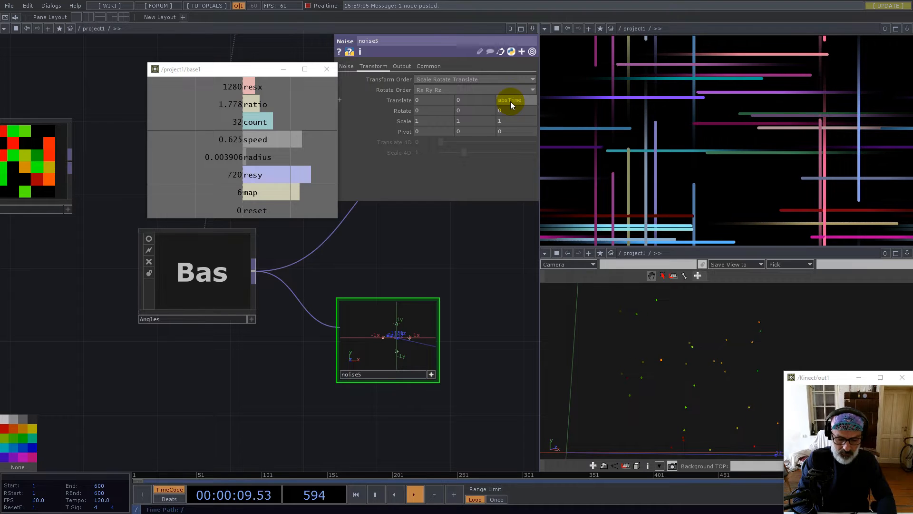
pyautogui.write('.frame')
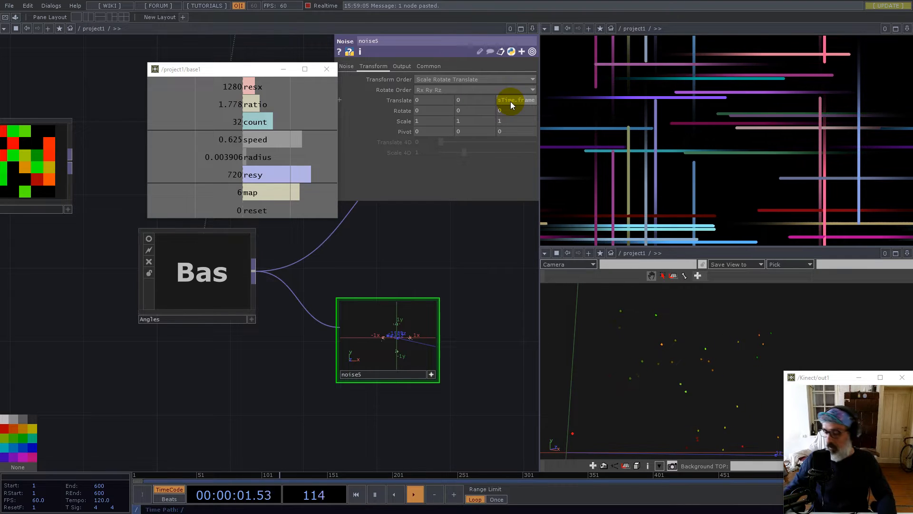
pyautogui.write('/256')
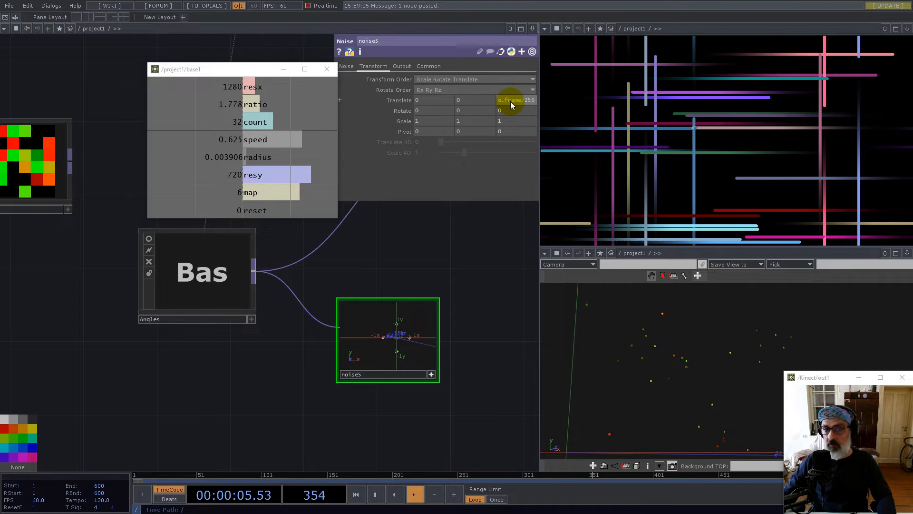
pyautogui.press('Return')
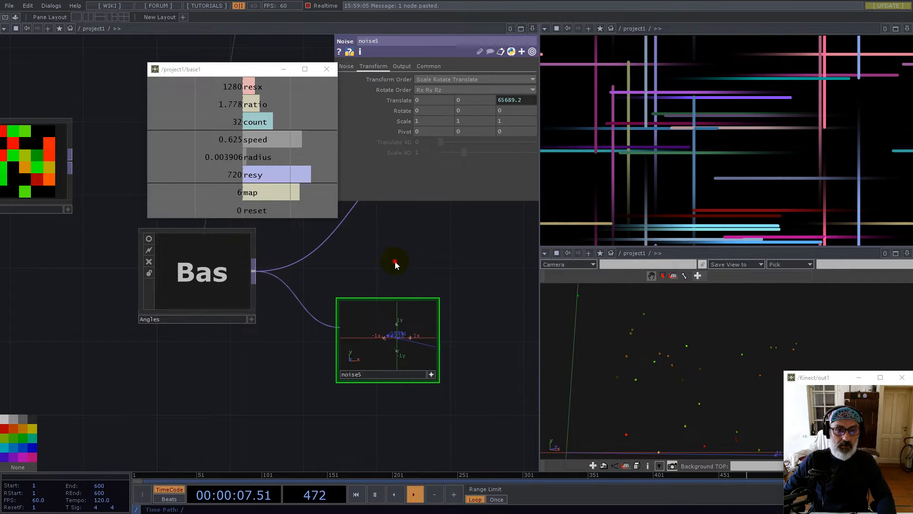
pyautogui.moveTo(394, 261); pyautogui.dragTo(327, 289)
pyautogui.moveTo(369, 364); pyautogui.dragTo(280, 240)
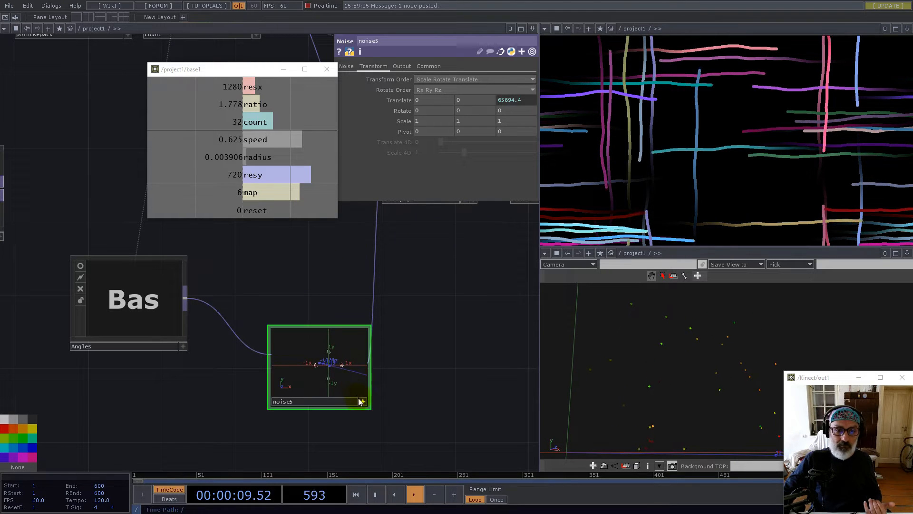
pyautogui.moveTo(338, 377); pyautogui.dragTo(283, 303)
# Set noise5's Period to 2 and Scale to 0.2, then reset the particle trails
pyautogui.click(347, 67)
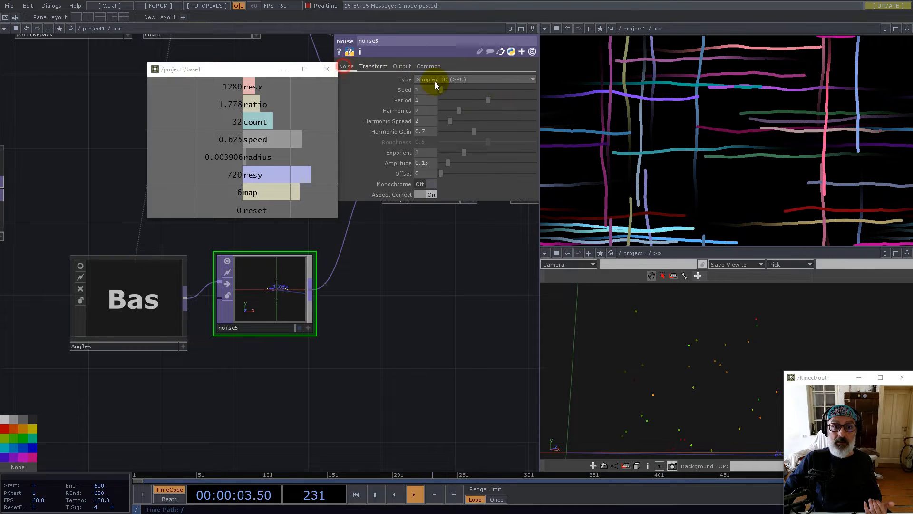
pyautogui.moveTo(487, 100); pyautogui.dragTo(554, 98)
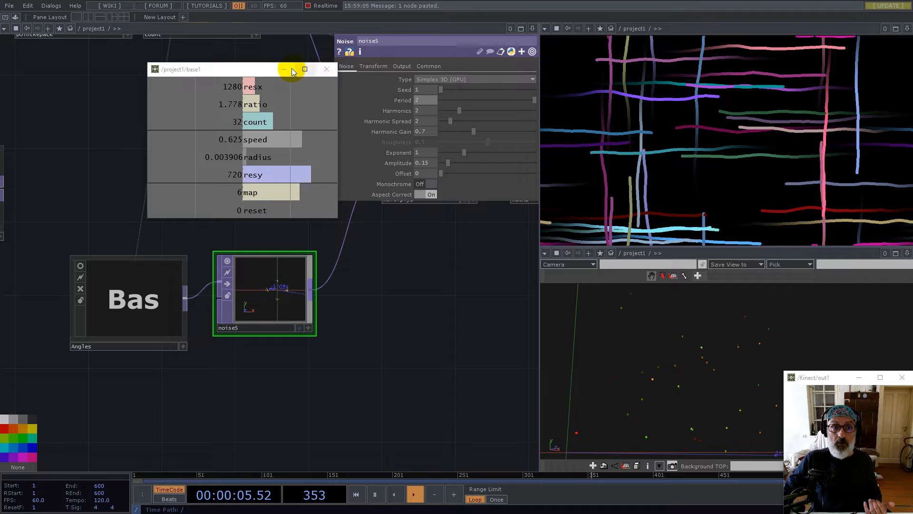
pyautogui.moveTo(255, 68); pyautogui.dragTo(163, 69)
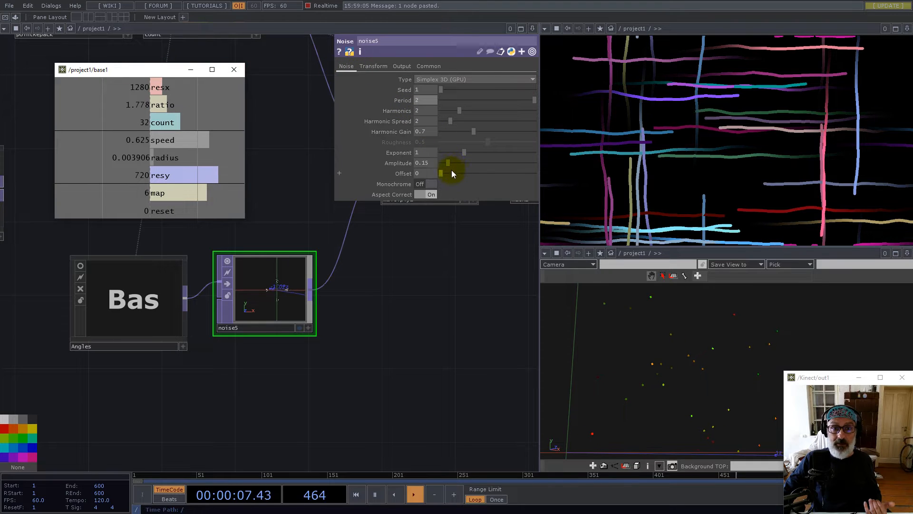
pyautogui.click(382, 70)
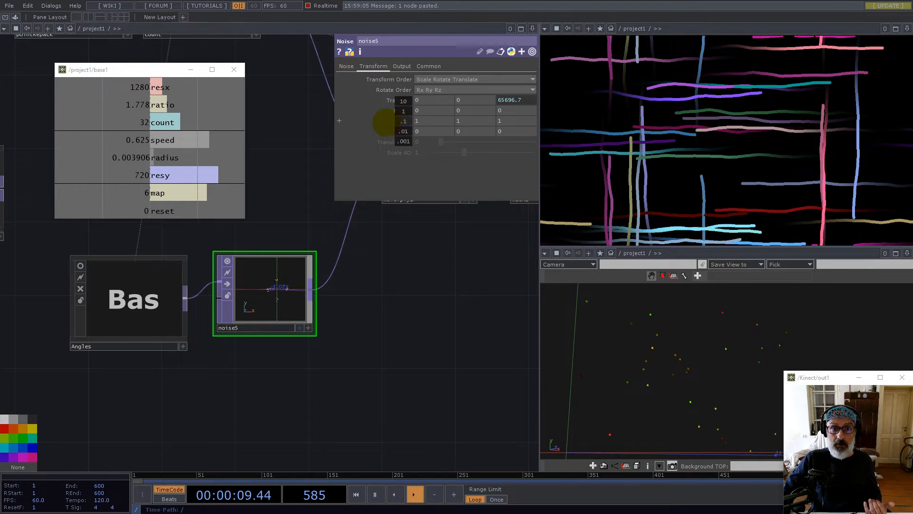
pyautogui.moveTo(307, 121); pyautogui.dragTo(291, 121, button='middle')
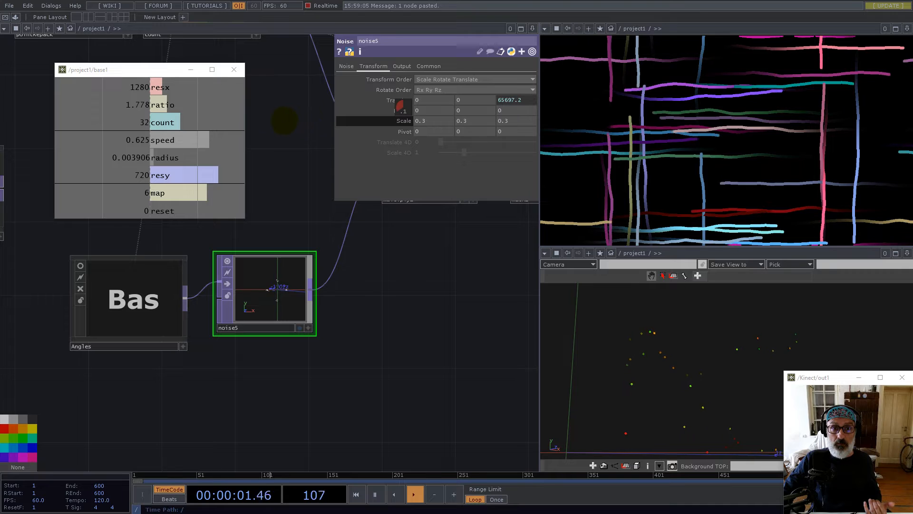
pyautogui.click(543, 315)
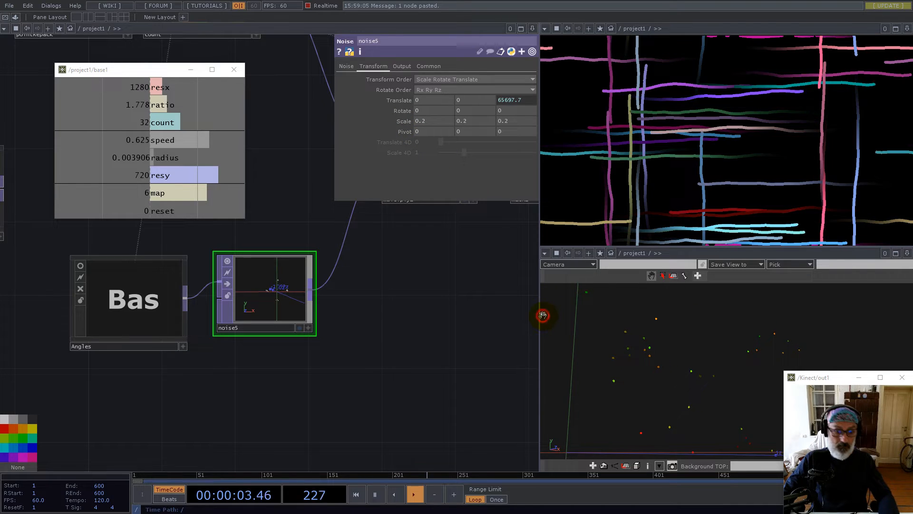
pyautogui.press('1')
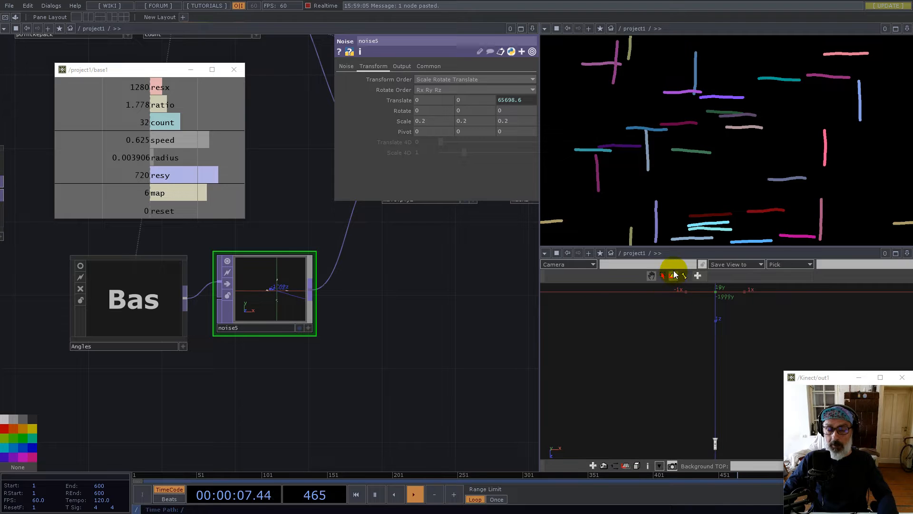
pyautogui.scroll(-5, 403, 364)
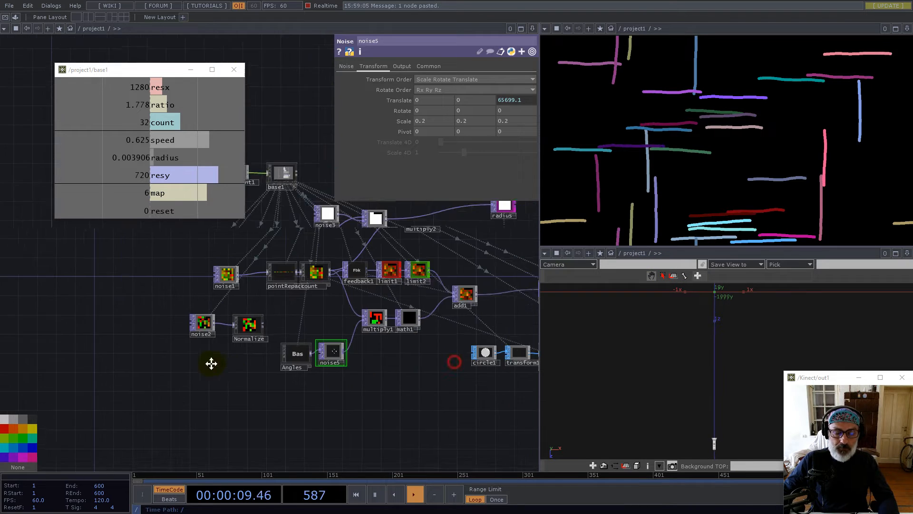
pyautogui.scroll(10, 447, 365)
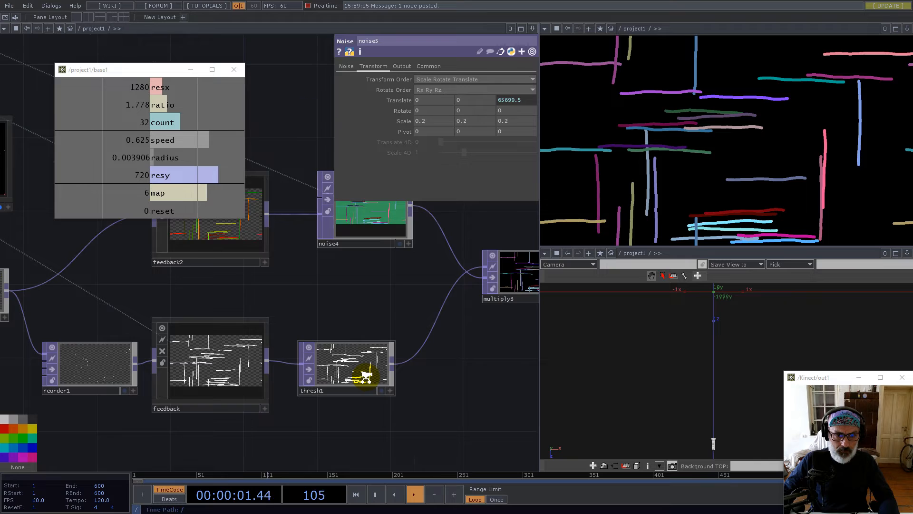
# Push thresh1's Soften up to 1, leaving its threshold at 0.5
pyautogui.click(437, 365)
pyautogui.moveTo(457, 125)
pyautogui.mouseDown()
pyautogui.moveTo(517, 121)
pyautogui.moveTo(457, 122)
pyautogui.mouseUp()
pyautogui.scroll(-5, 285, 309)
pyautogui.scroll(6, 424, 265)
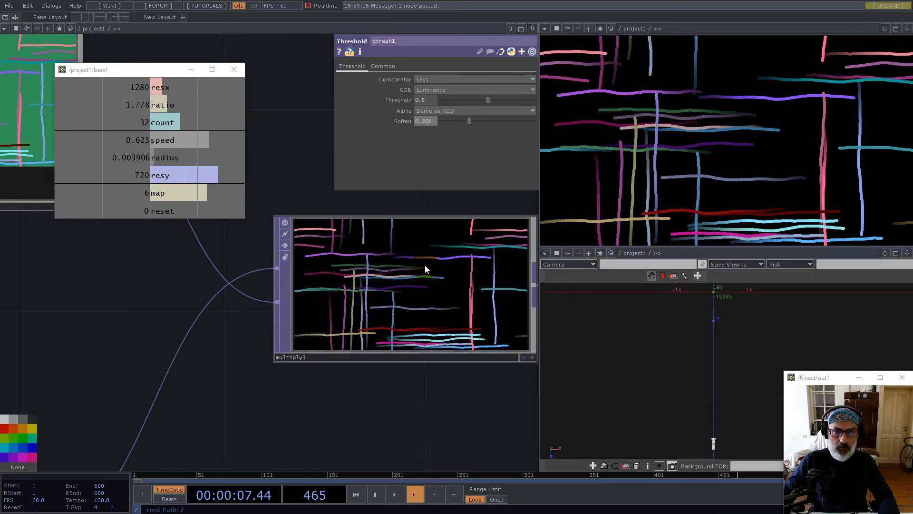
pyautogui.scroll(-4, 424, 264)
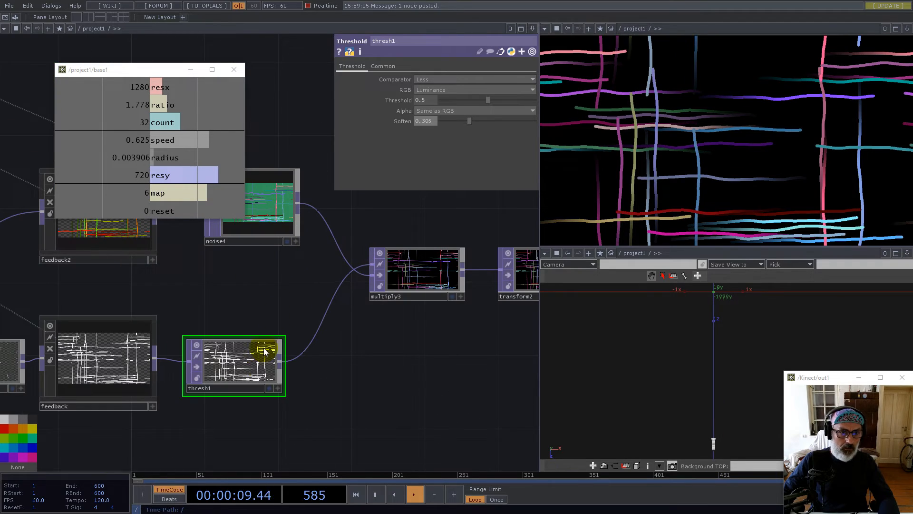
pyautogui.scroll(5, 251, 371)
pyautogui.scroll(-1, 328, 316)
pyautogui.scroll(-1, 346, 320)
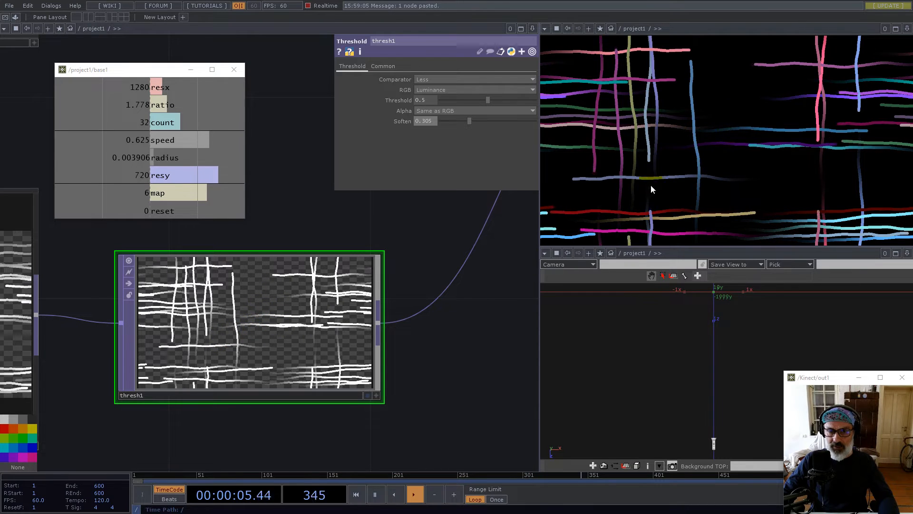
pyautogui.click(280, 322)
pyautogui.moveTo(469, 117); pyautogui.dragTo(549, 140)
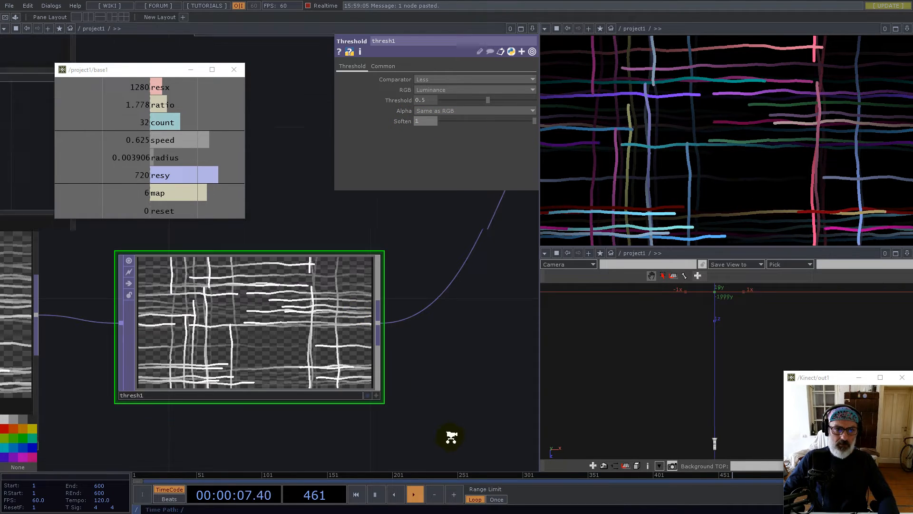
pyautogui.scroll(-5, 452, 435)
pyautogui.scroll(-8, 315, 237)
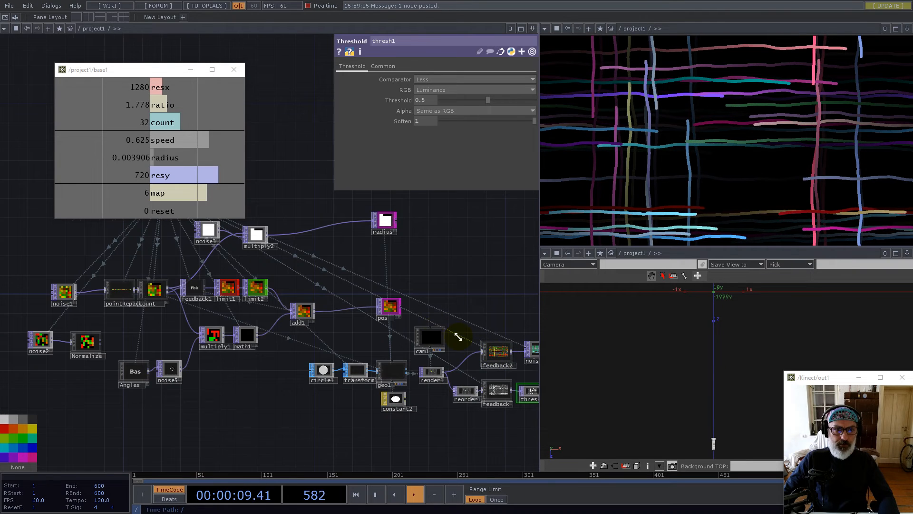
pyautogui.moveTo(332, 267); pyautogui.dragTo(499, 308)
# Set constant1's count to 512 and then 64, with the radius expression changed to 1/512
pyautogui.click(276, 232)
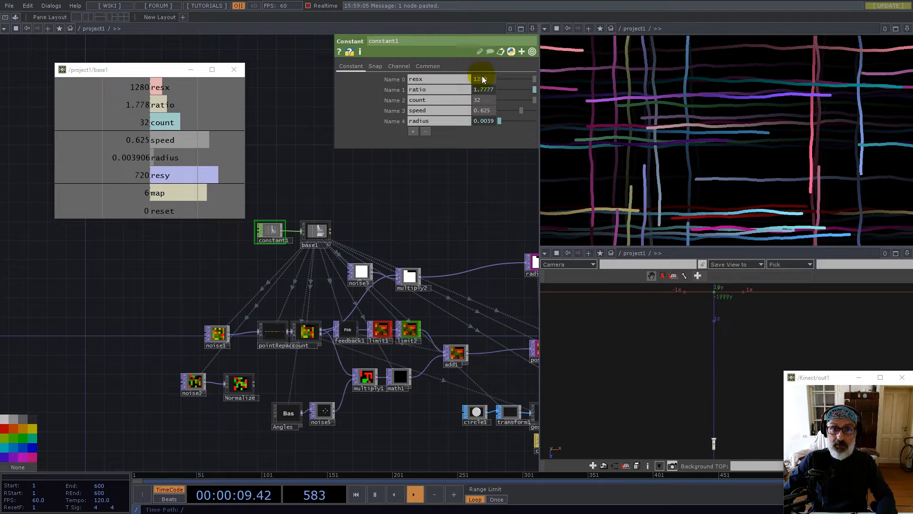
pyautogui.click(484, 100)
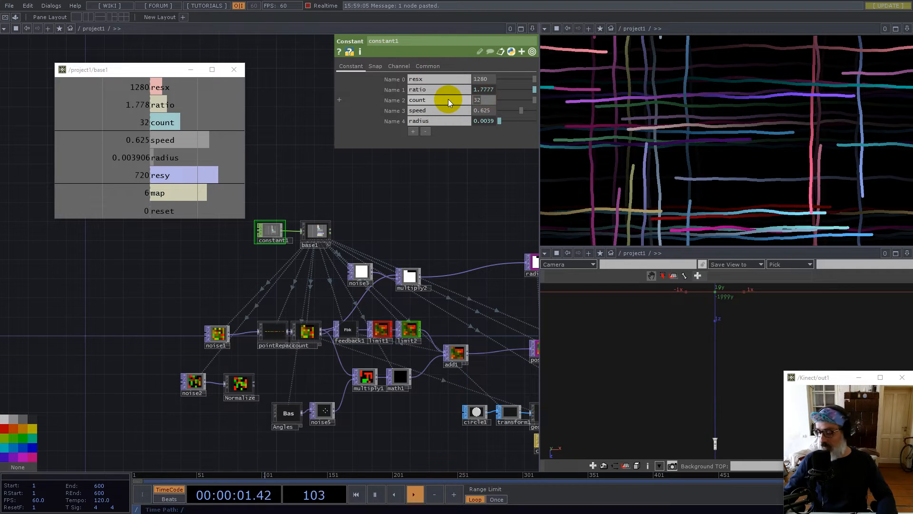
pyautogui.write('512')
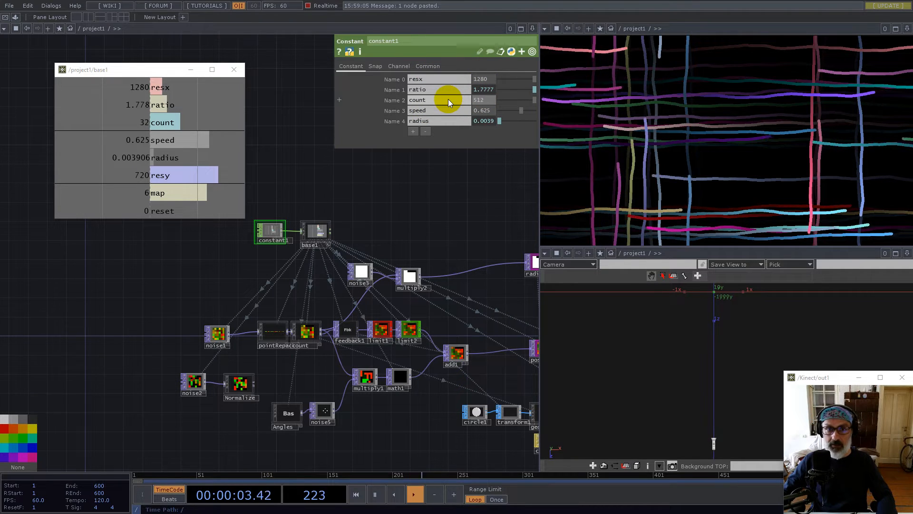
pyautogui.press('Return')
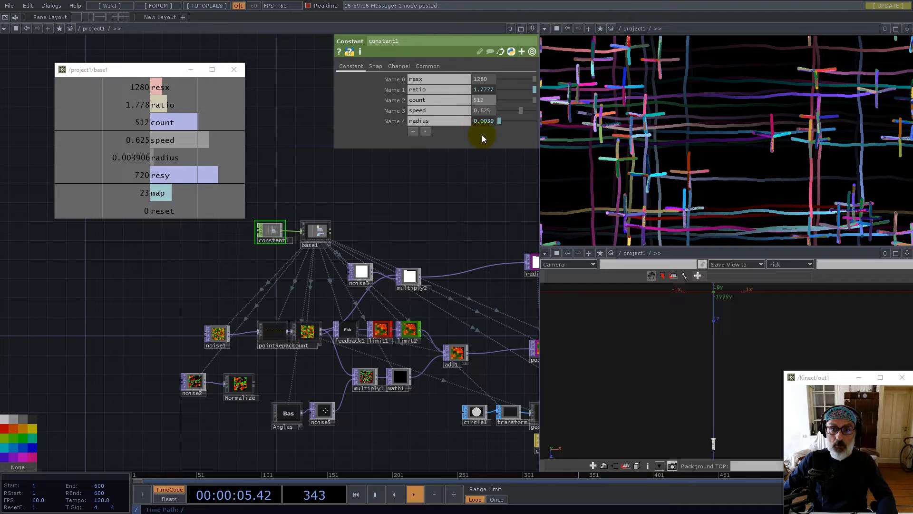
pyautogui.click(474, 123)
pyautogui.click(416, 131)
pyautogui.moveTo(418, 131); pyautogui.dragTo(430, 132)
pyautogui.write('512')
pyautogui.press('Return')
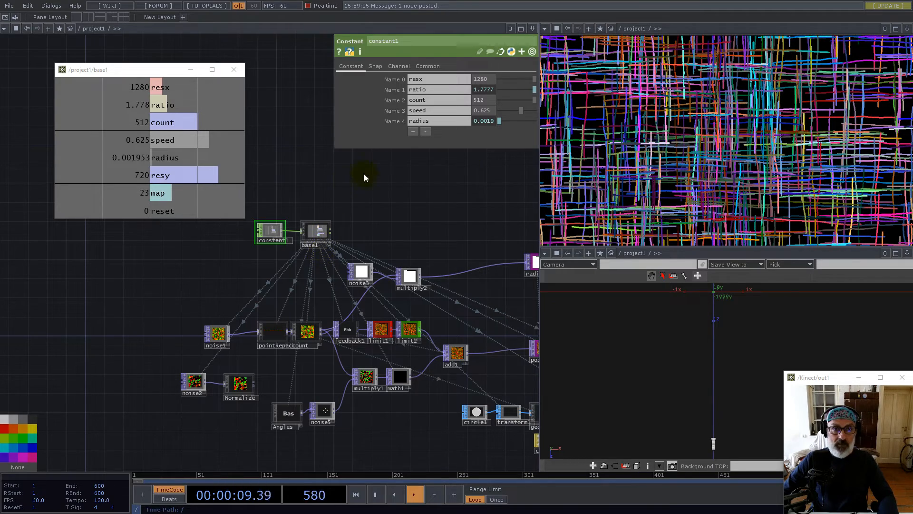
pyautogui.write('64')
pyautogui.press('Return')
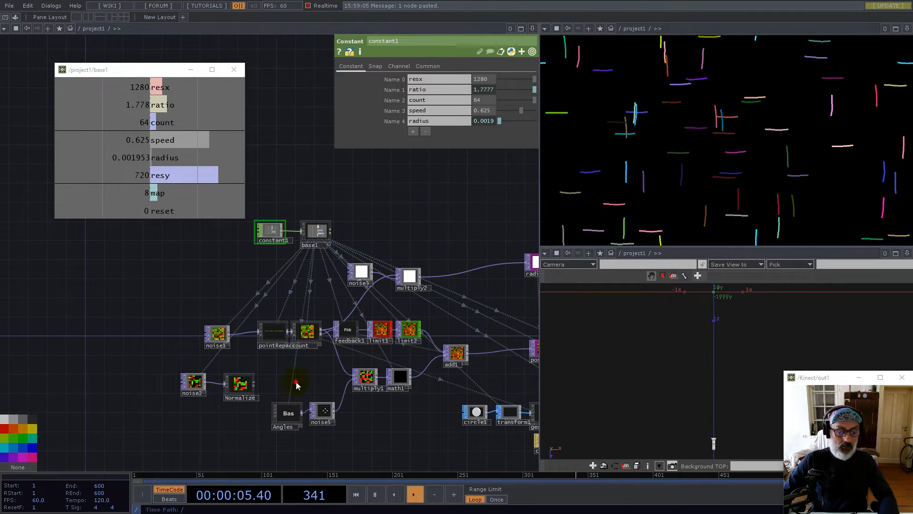
# Wire Angles directly into multiply1 bypassing noise5, reset the trails, and enter Angles
pyautogui.scroll(8, 296, 384)
pyautogui.moveTo(366, 375); pyautogui.dragTo(379, 415)
pyautogui.moveTo(252, 380); pyautogui.dragTo(239, 353)
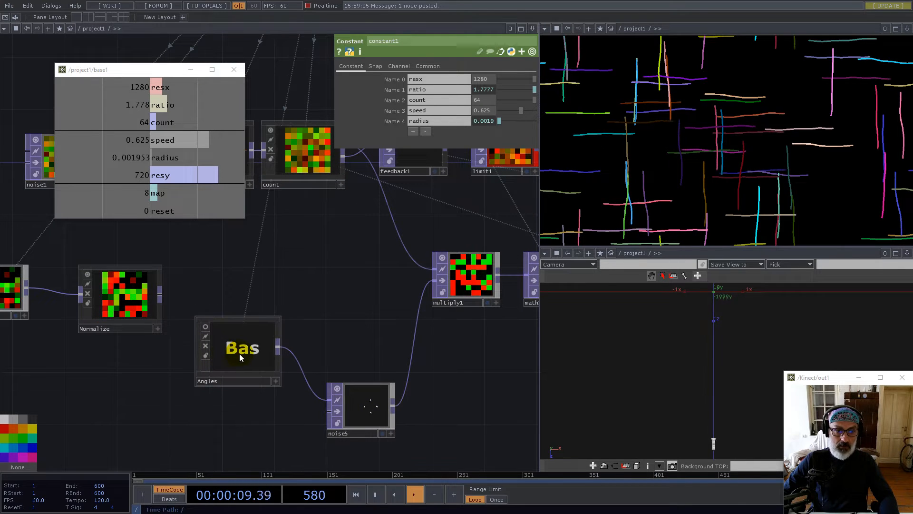
pyautogui.click(279, 347)
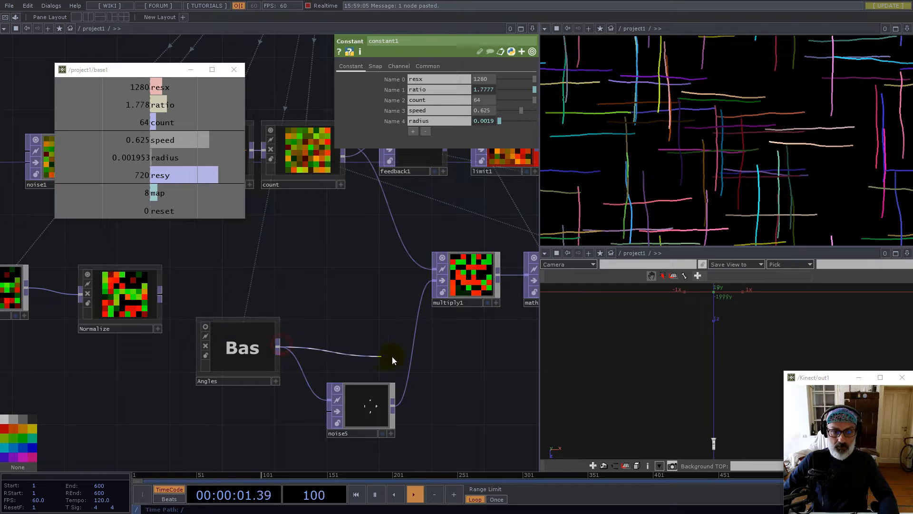
pyautogui.click(414, 359)
pyautogui.moveTo(376, 414); pyautogui.dragTo(353, 414)
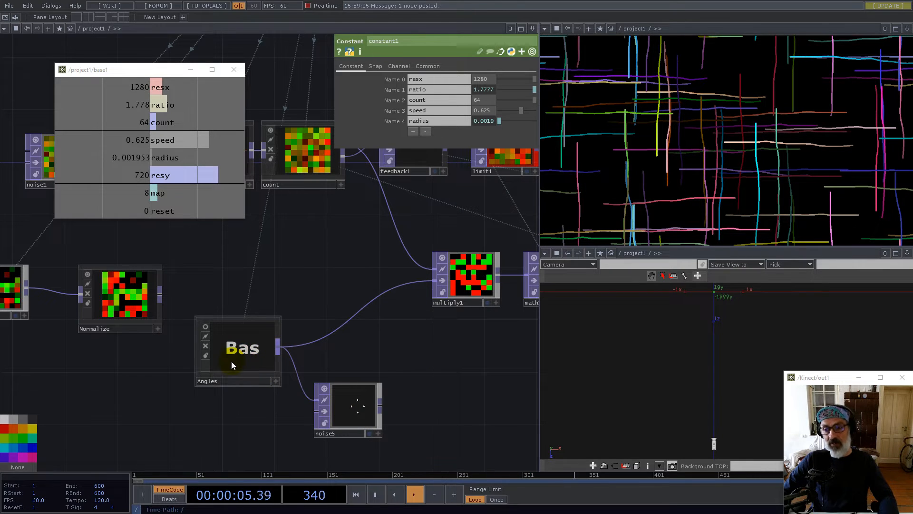
pyautogui.press('1')
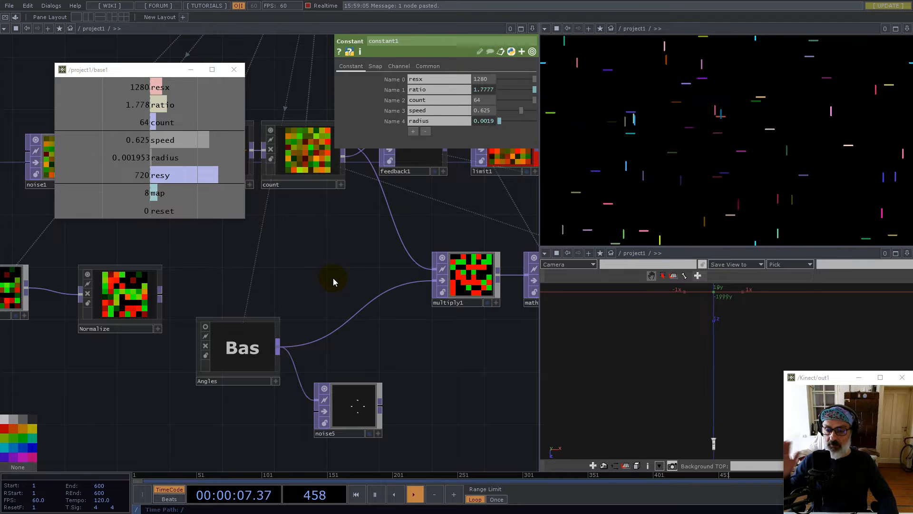
pyautogui.doubleClick(248, 364)
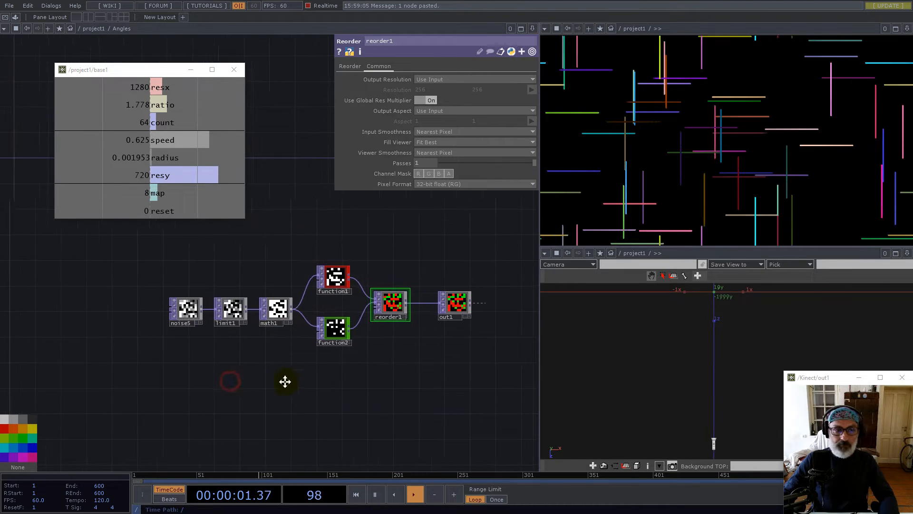
# On noise5's Transform page, start a translate expression using absTime
pyautogui.click(204, 312)
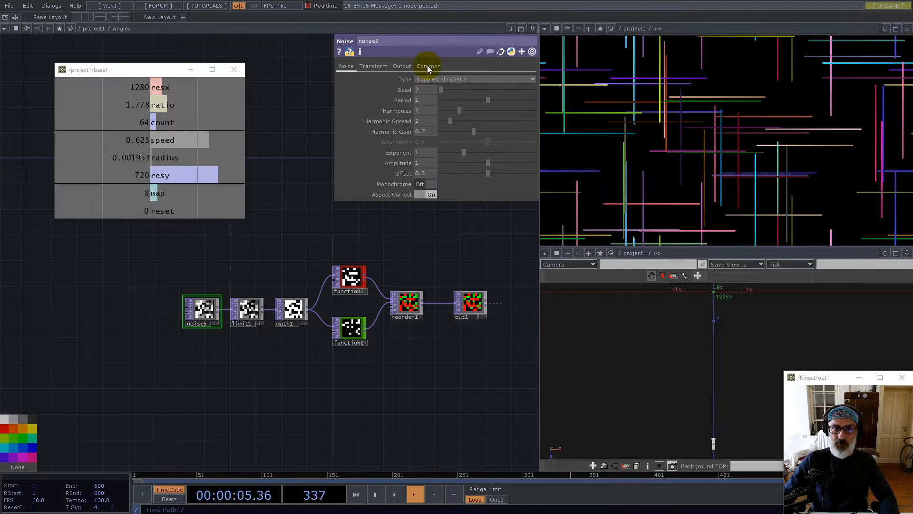
pyautogui.click(373, 66)
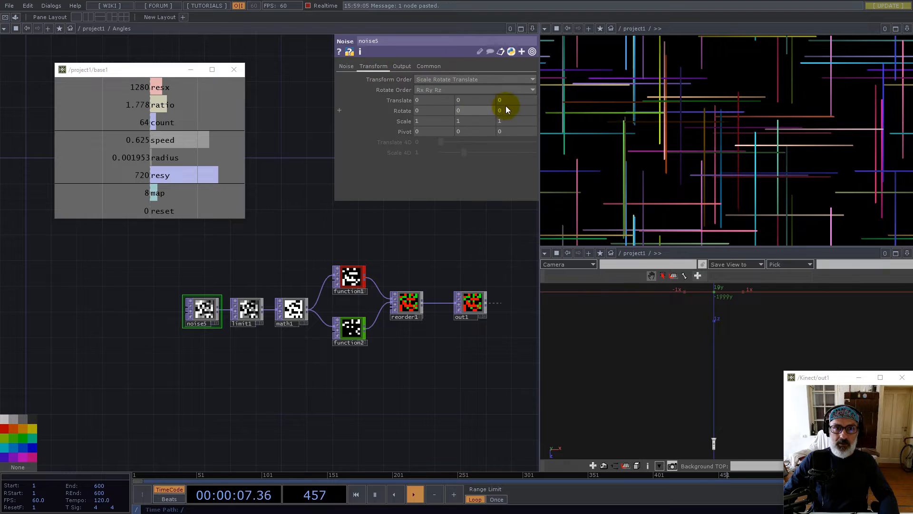
pyautogui.write('absTime.')
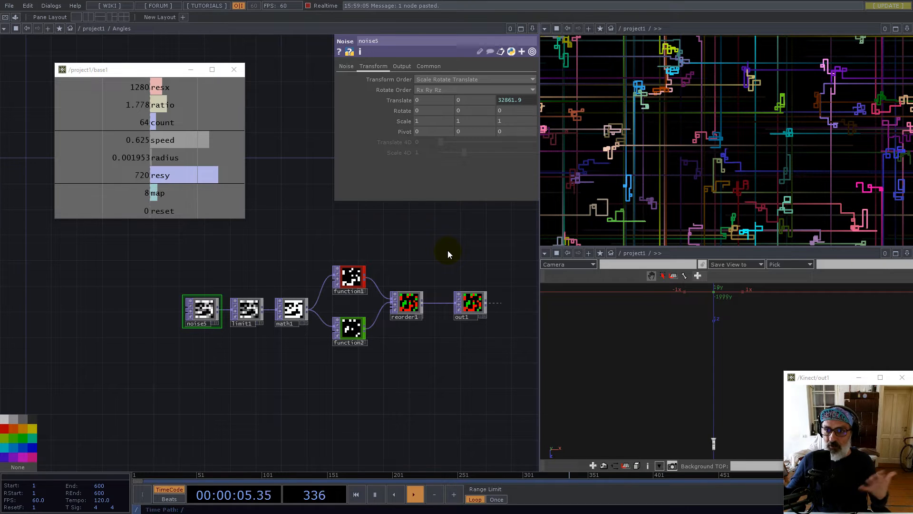
pyautogui.scroll(-6, 346, 359)
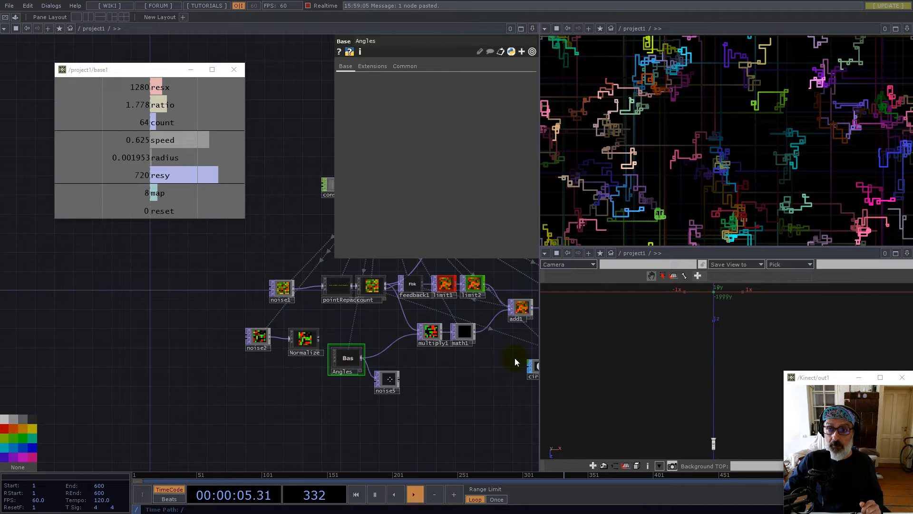
pyautogui.scroll(5, 342, 361)
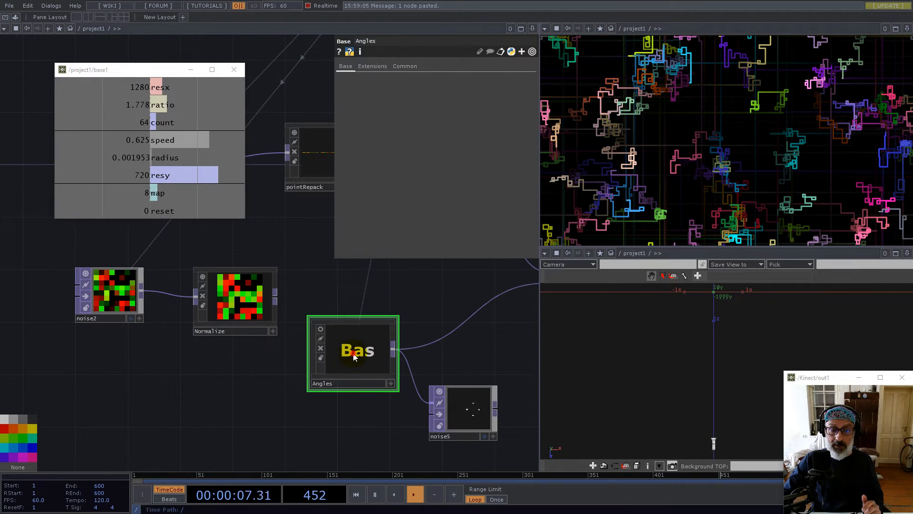
pyautogui.scroll(3, 354, 354)
# Set noise5's Translate z to absTime.frame/1024 and reset the simulation
pyautogui.moveTo(326, 349); pyautogui.dragTo(464, 403)
pyautogui.click(514, 99)
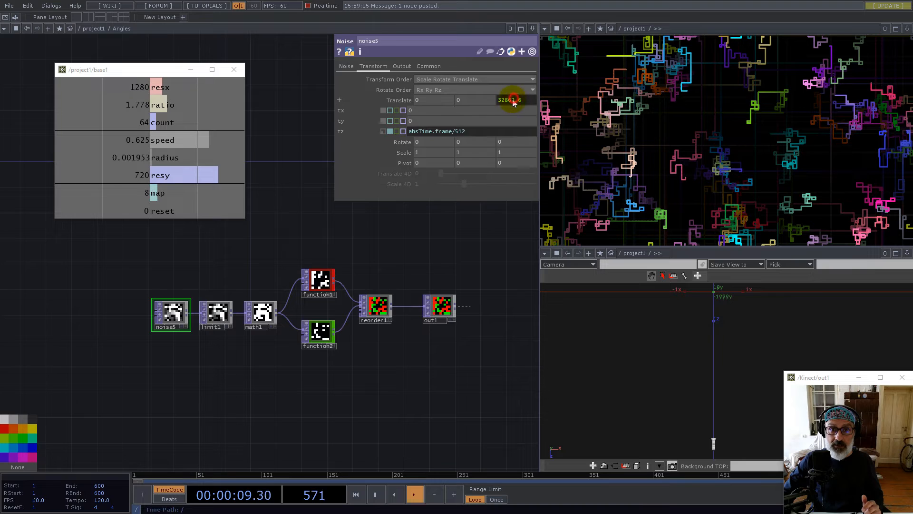
pyautogui.moveTo(455, 133); pyautogui.dragTo(483, 135)
pyautogui.write('1024')
pyautogui.press('Return')
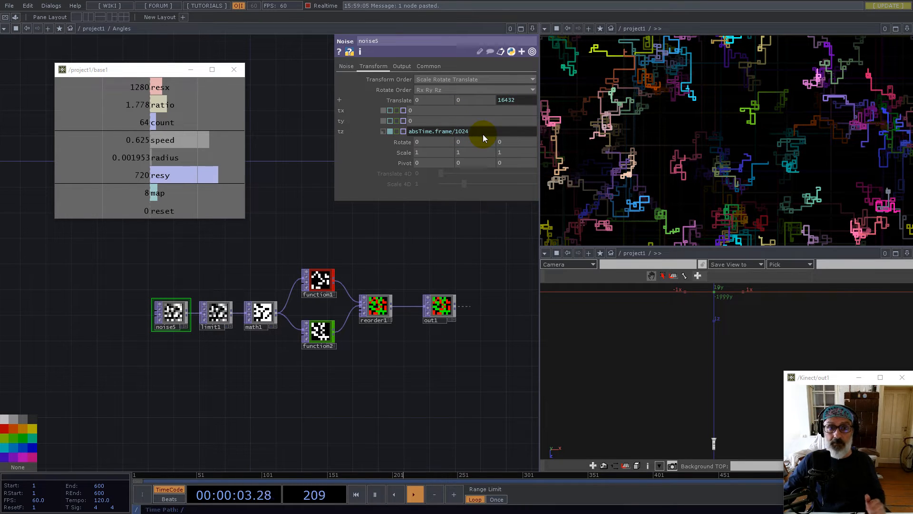
pyautogui.click(416, 253)
pyautogui.press('1')
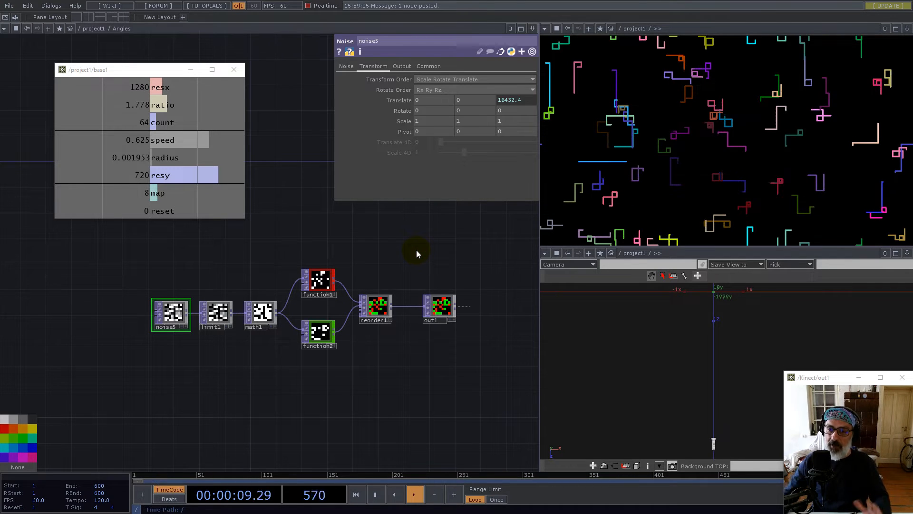
# Change limit1's quantize Value Step from 1/4 to 1/6
pyautogui.click(220, 317)
pyautogui.click(420, 90)
pyautogui.click(418, 101)
pyautogui.press('BackSpace')
pyautogui.write('6')
pyautogui.press('Return')
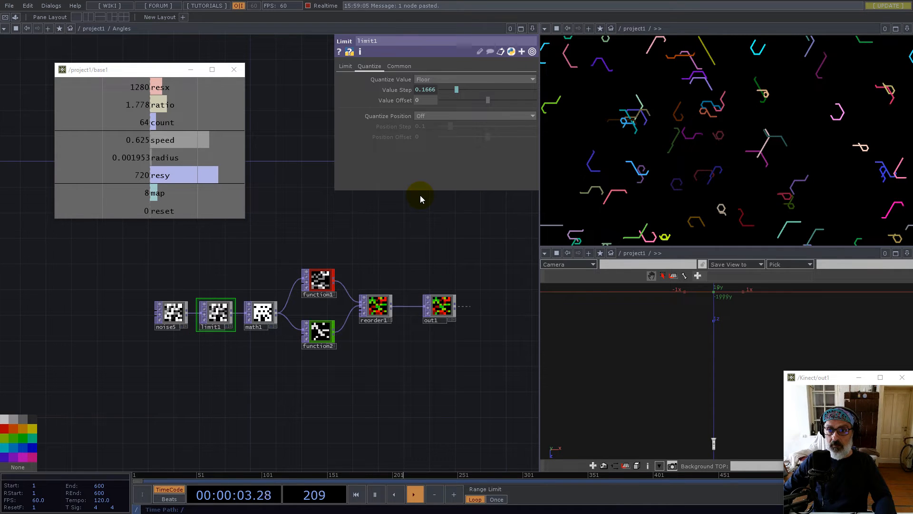
# Zoom out to project1 and pull a wire from noise5's output
pyautogui.scroll(-10, 308, 349)
pyautogui.scroll(-5, 290, 356)
pyautogui.moveTo(346, 379); pyautogui.dragTo(332, 337)
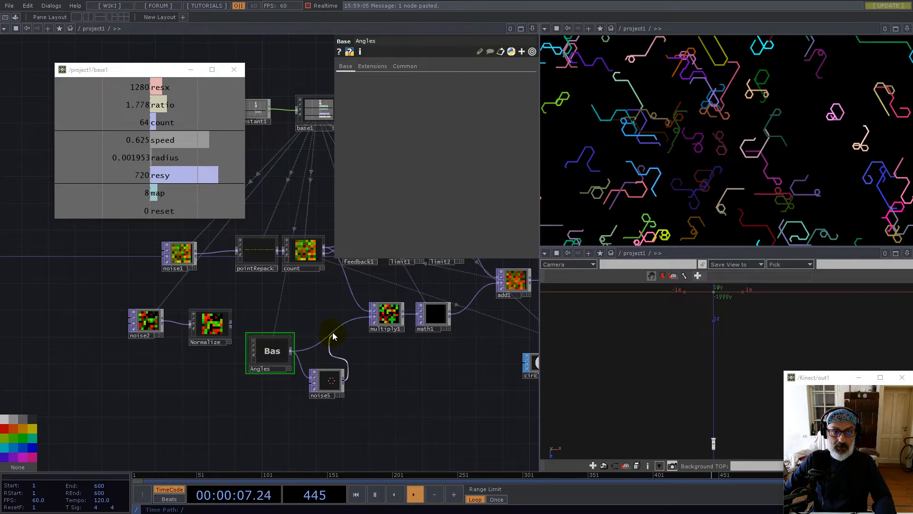
# Wire noise5 between Angles and multiply1, then reset the simulation
pyautogui.click(333, 336)
pyautogui.moveTo(330, 384); pyautogui.dragTo(323, 352)
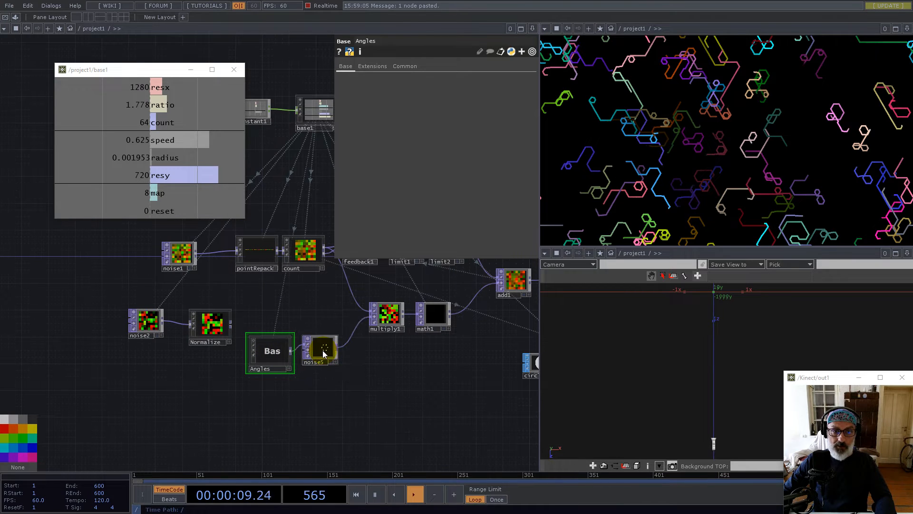
pyautogui.scroll(4, 324, 352)
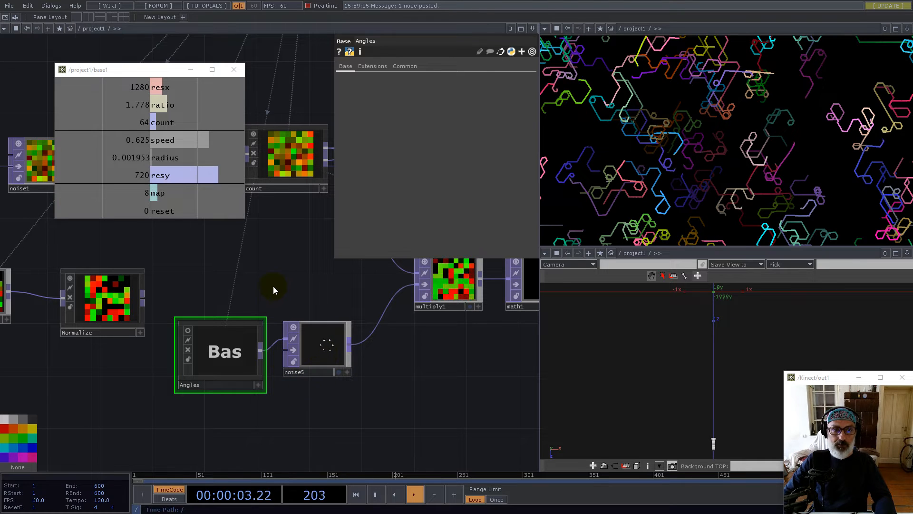
pyautogui.press('1')
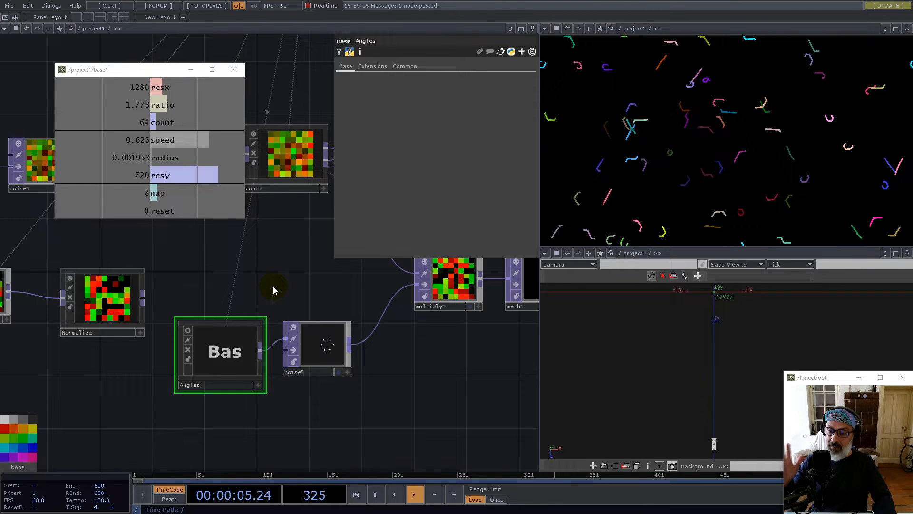
# Pan and zoom out the network editor to show the whole graph
pyautogui.scroll(-5, 409, 403)
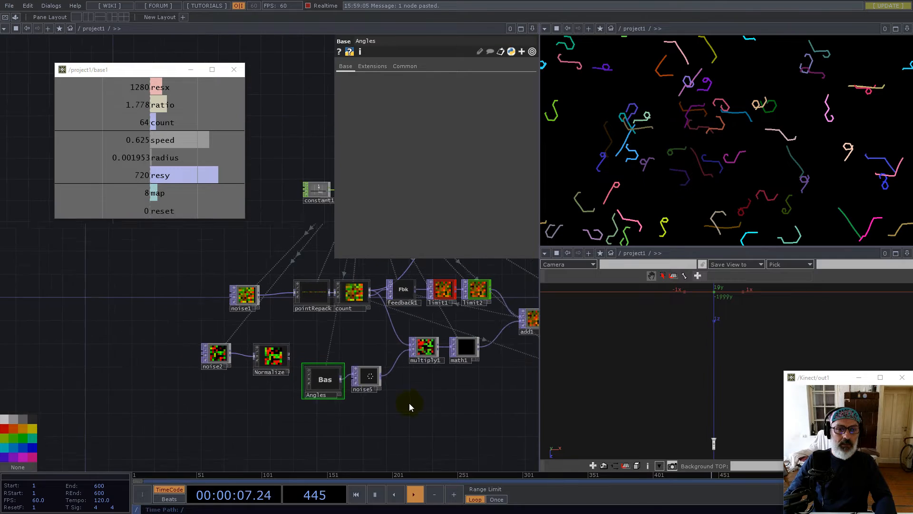
pyautogui.moveTo(448, 408); pyautogui.dragTo(281, 364)
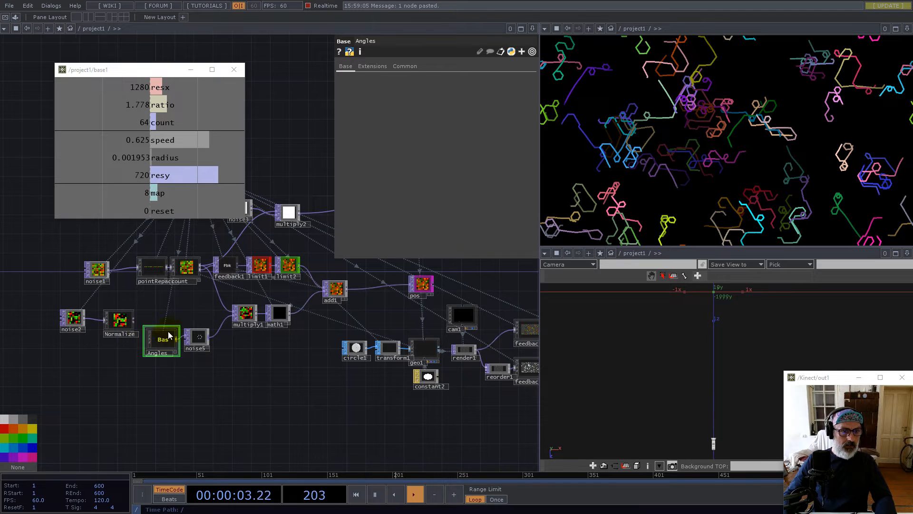
pyautogui.moveTo(265, 380); pyautogui.dragTo(144, 377)
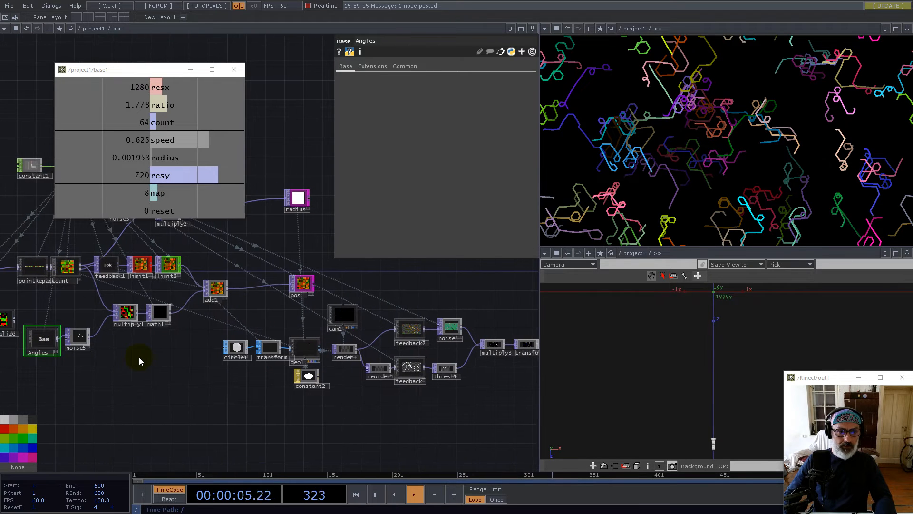
pyautogui.scroll(-3, 139, 361)
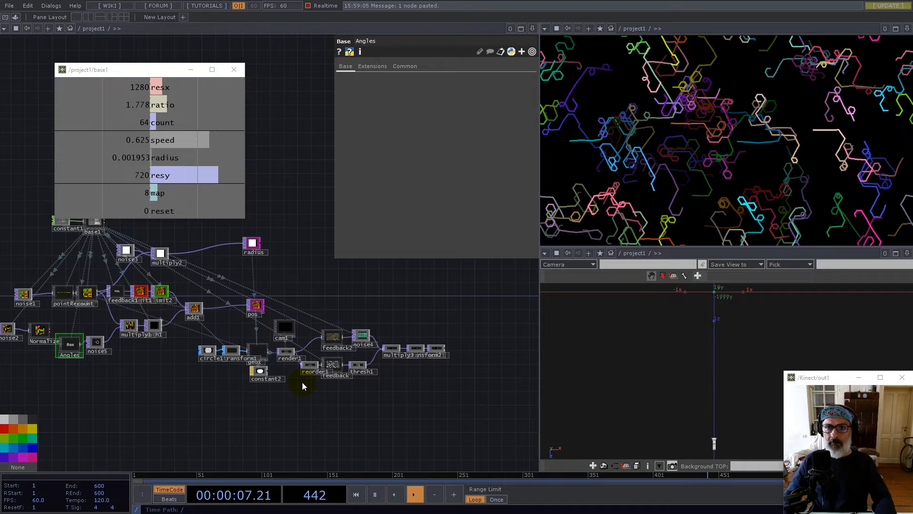
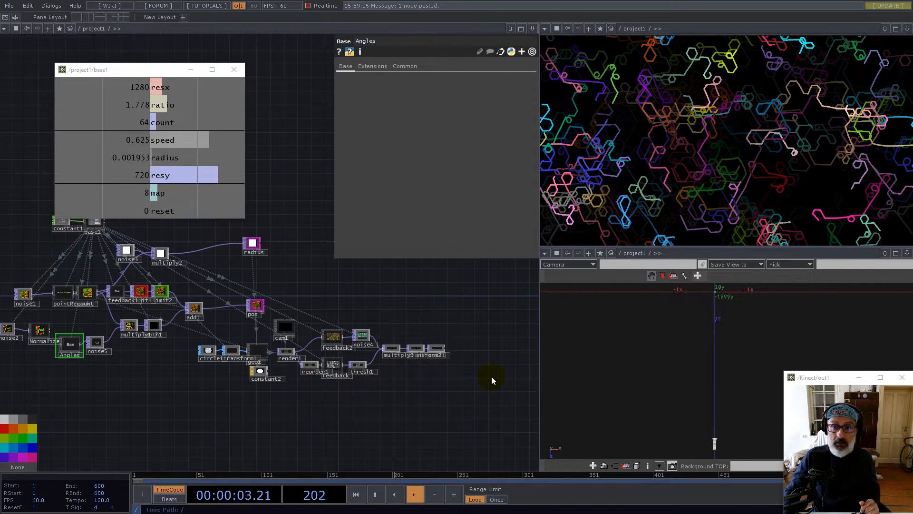
# Set constant1's radius expression to 1/128 (0.0078) to thicken the strokes
pyautogui.scroll(-3, 481, 387)
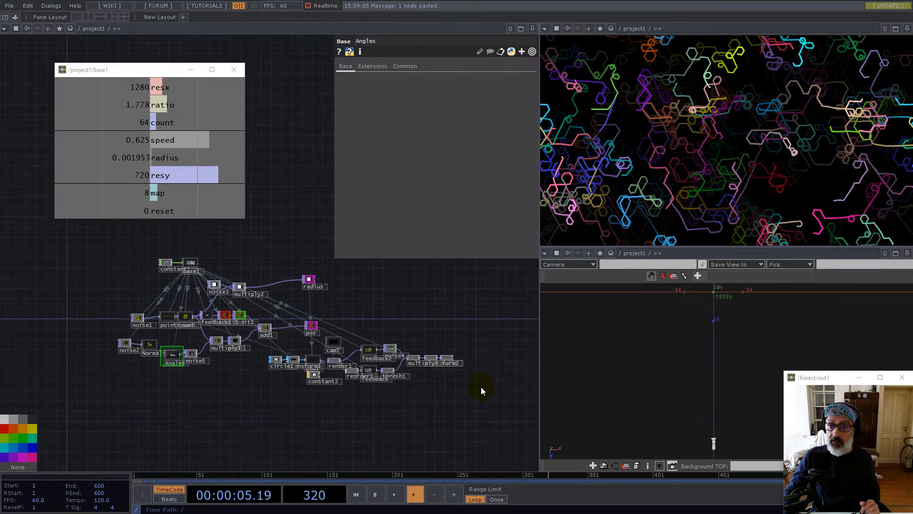
pyautogui.scroll(5, 293, 380)
pyautogui.moveTo(173, 387); pyautogui.dragTo(300, 408)
pyautogui.moveTo(207, 245); pyautogui.dragTo(172, 330)
pyautogui.click(152, 279)
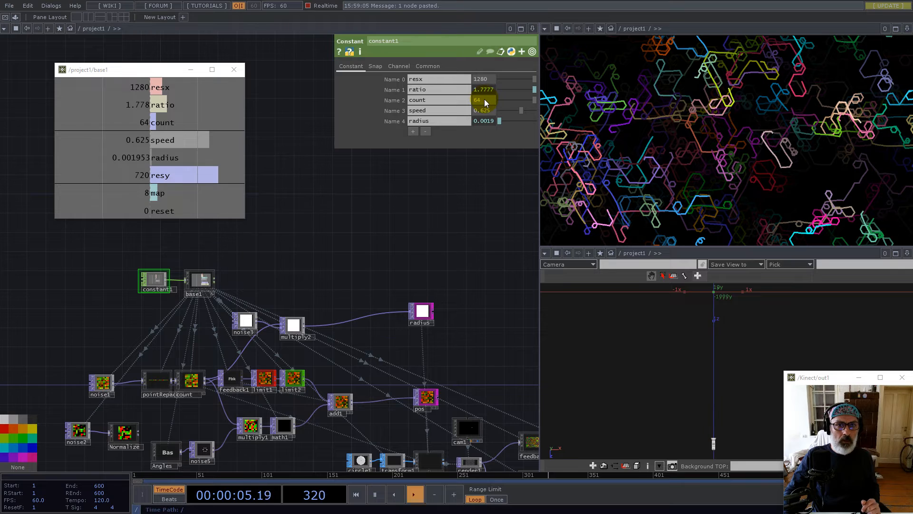
pyautogui.click(486, 121)
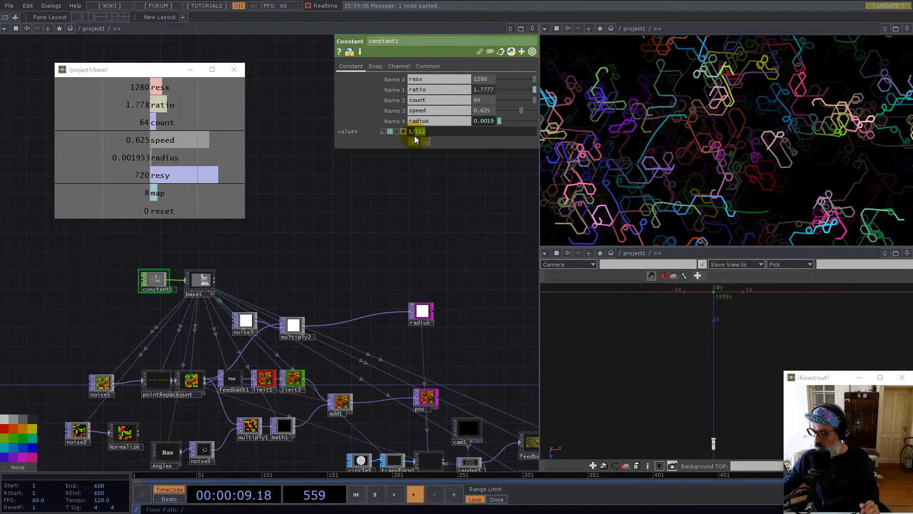
pyautogui.press('Return')
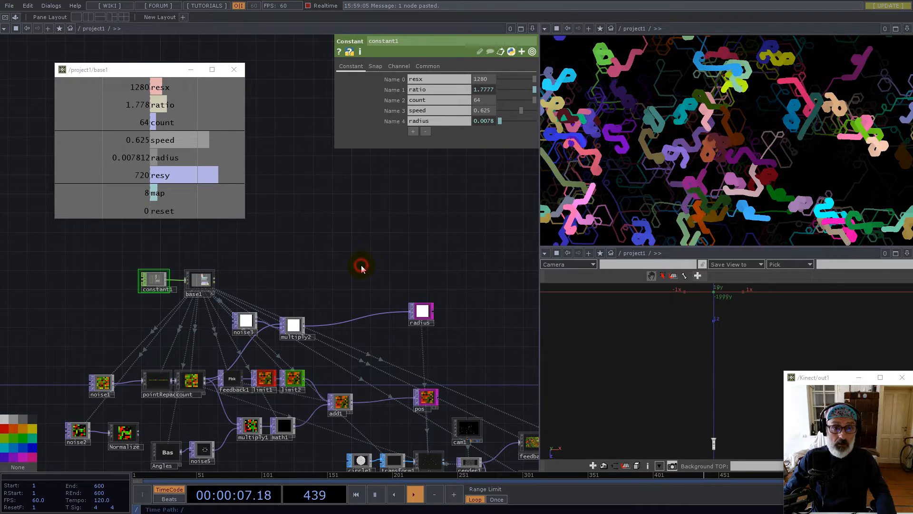
# Wire render1's output straight into multiply3 so the output shows scattered coloured dots
pyautogui.scroll(-5, 328, 221)
pyautogui.moveTo(407, 341); pyautogui.dragTo(399, 326)
pyautogui.scroll(5, 400, 323)
pyautogui.moveTo(401, 226); pyautogui.dragTo(280, 214)
pyautogui.moveTo(124, 316)
pyautogui.mouseDown()
pyautogui.moveTo(418, 338)
pyautogui.moveTo(403, 332)
pyautogui.moveTo(405, 316)
pyautogui.moveTo(427, 313)
pyautogui.mouseUp()
pyautogui.moveTo(359, 231); pyautogui.dragTo(463, 314)
pyautogui.scroll(-5, 463, 314)
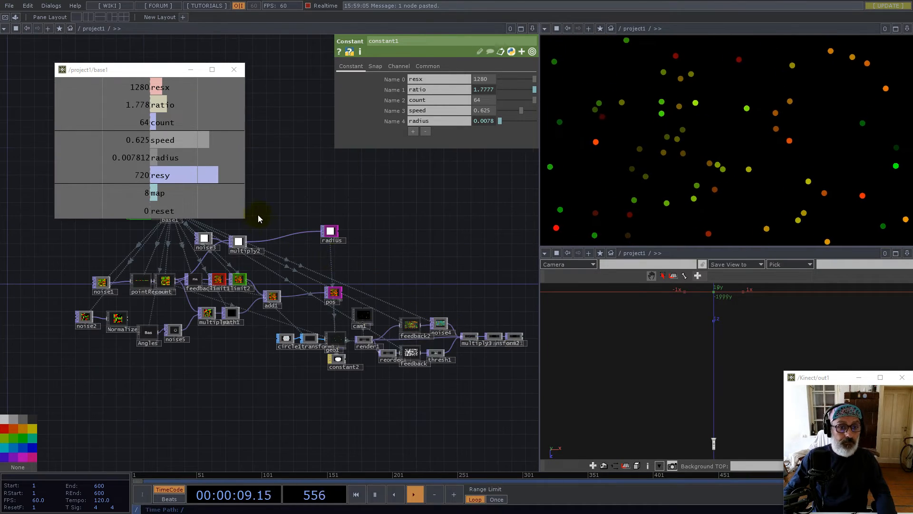
pyautogui.scroll(5, 332, 228)
# On noise3, set Amplitude to 0.625 and Offset to 1.265 to vary the dot sizes
pyautogui.click(265, 265)
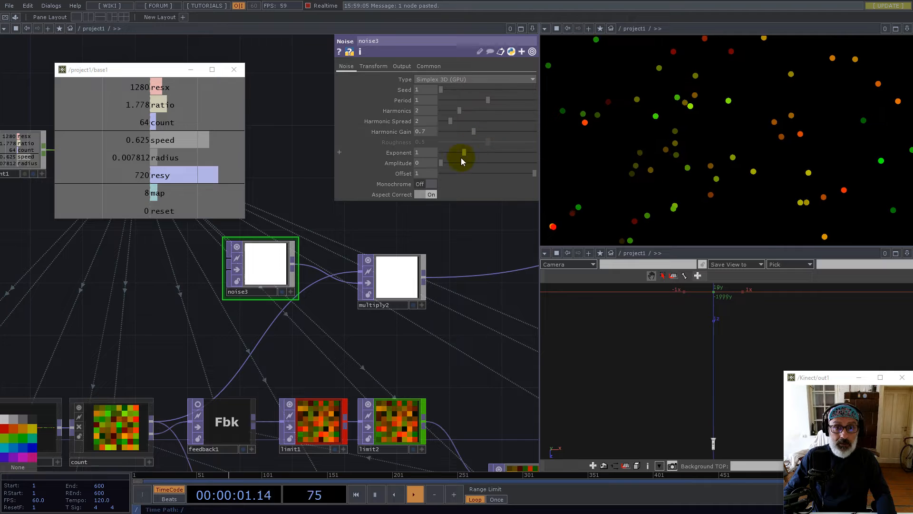
pyautogui.moveTo(441, 163); pyautogui.dragTo(478, 163)
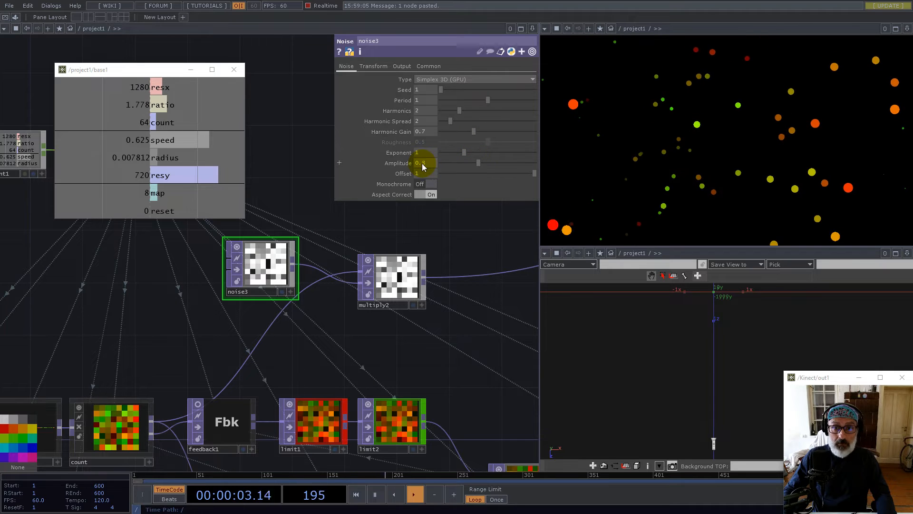
pyautogui.write('625')
pyautogui.press('Return')
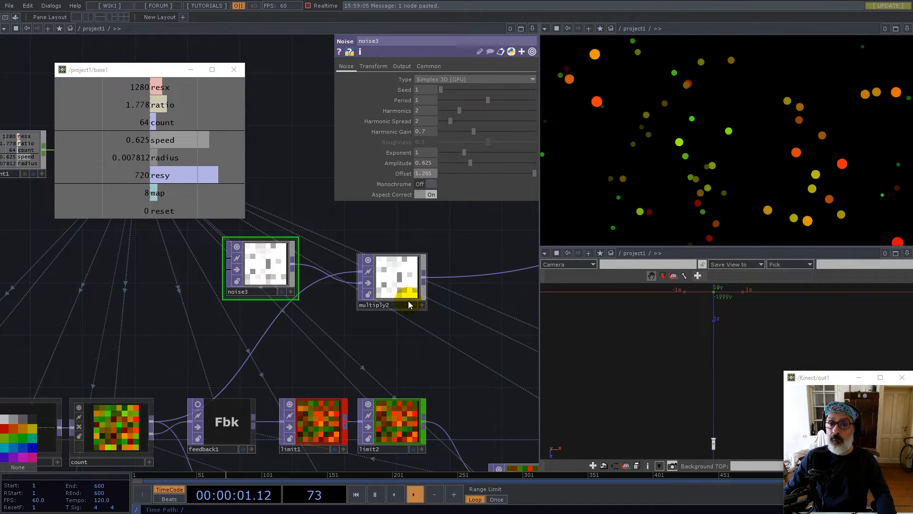
pyautogui.scroll(-10, 359, 340)
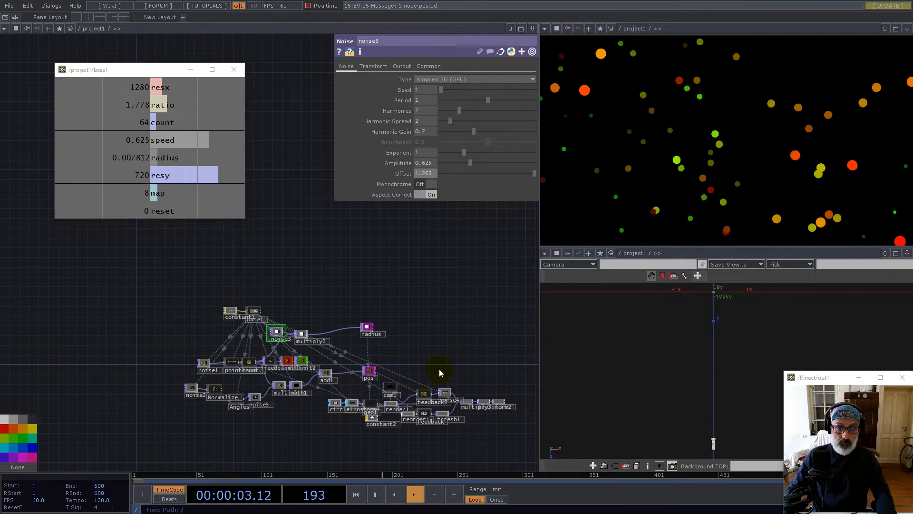
pyautogui.scroll(4, 391, 295)
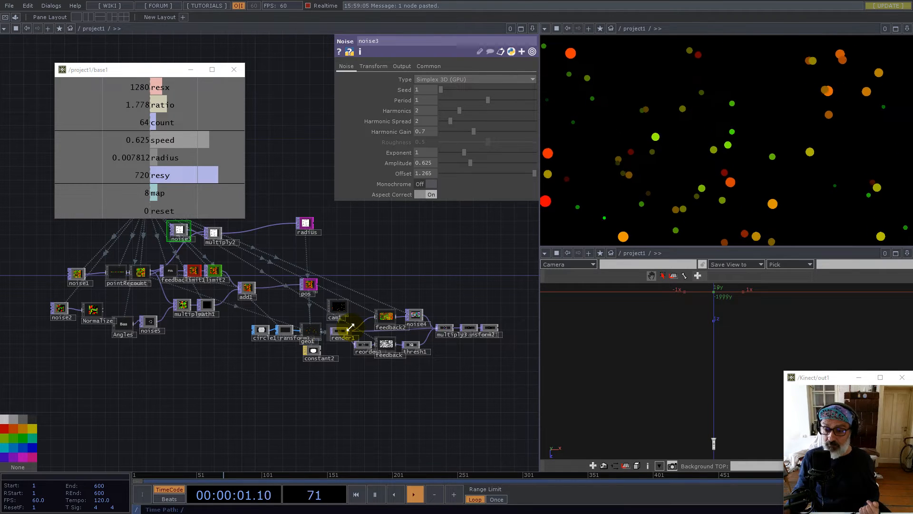
# Frame the render chain and marquee-select geo1 together with constant2
pyautogui.scroll(5, 313, 359)
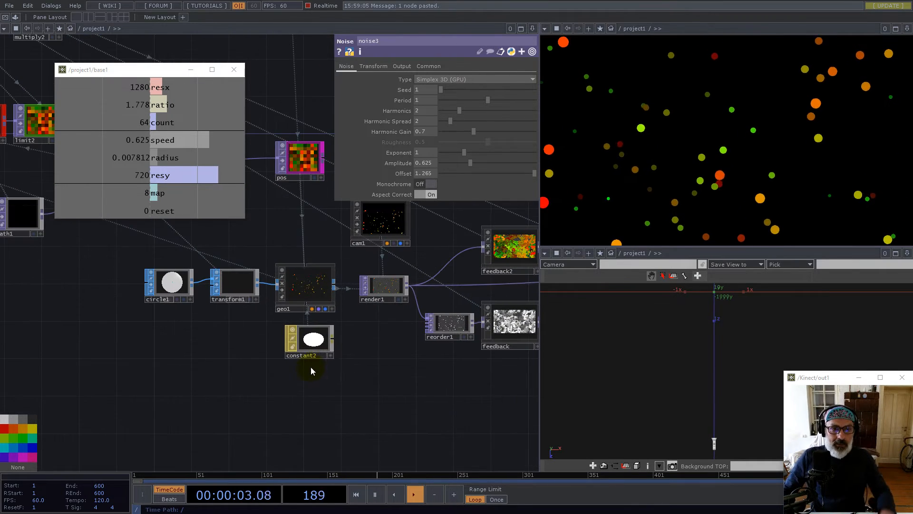
pyautogui.moveTo(387, 388); pyautogui.dragTo(386, 373)
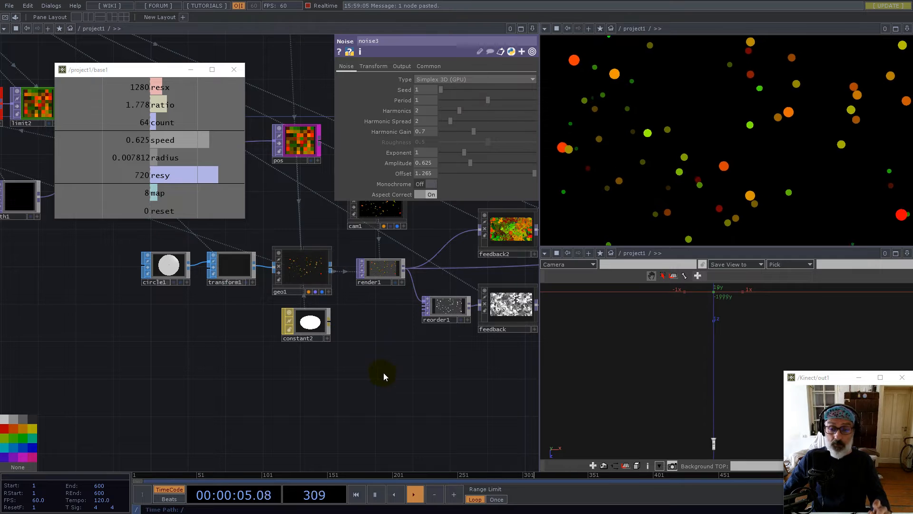
pyautogui.scroll(5, 366, 261)
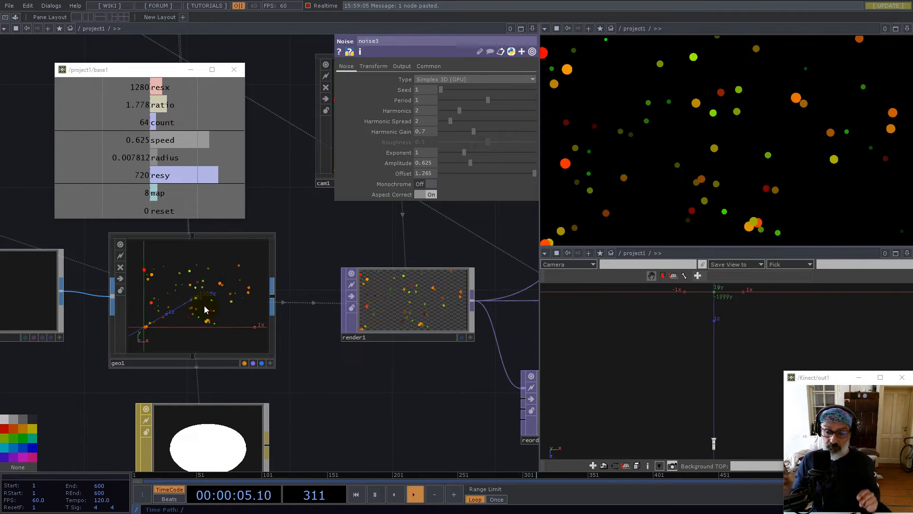
pyautogui.scroll(-6, 347, 321)
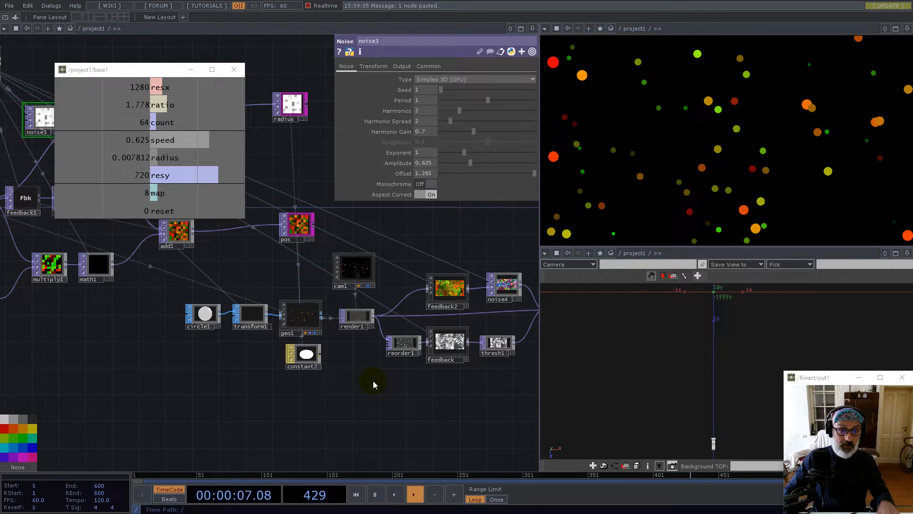
pyautogui.moveTo(360, 390)
pyautogui.mouseDown()
pyautogui.moveTo(363, 361)
pyautogui.moveTo(358, 383)
pyautogui.mouseUp()
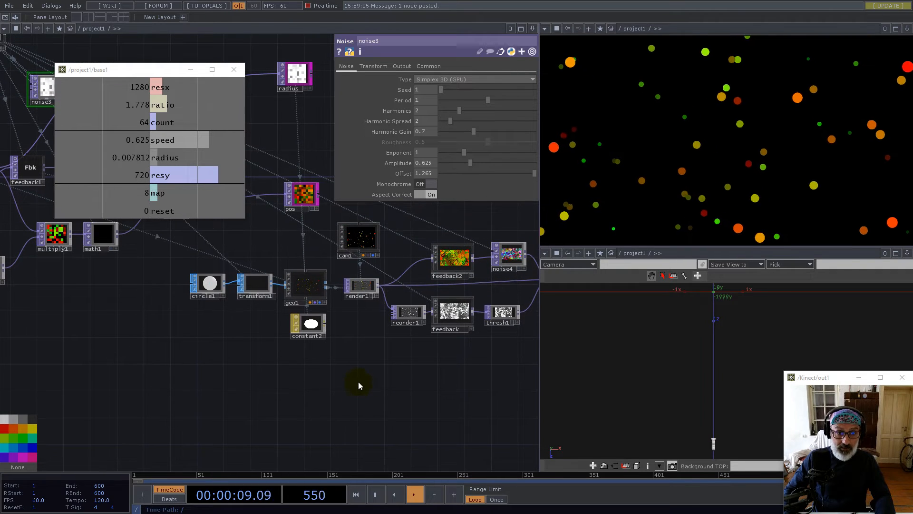
pyautogui.moveTo(190, 271); pyautogui.dragTo(297, 266)
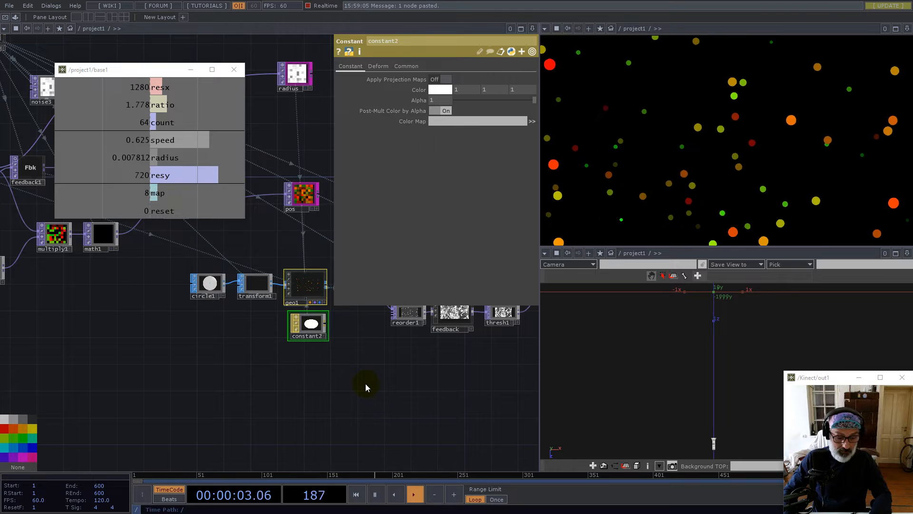
# Paste duplicates of the geometry and render nodes and arrange them below constant2
pyautogui.hotkey('ctrl', 'v')
pyautogui.click(285, 355)
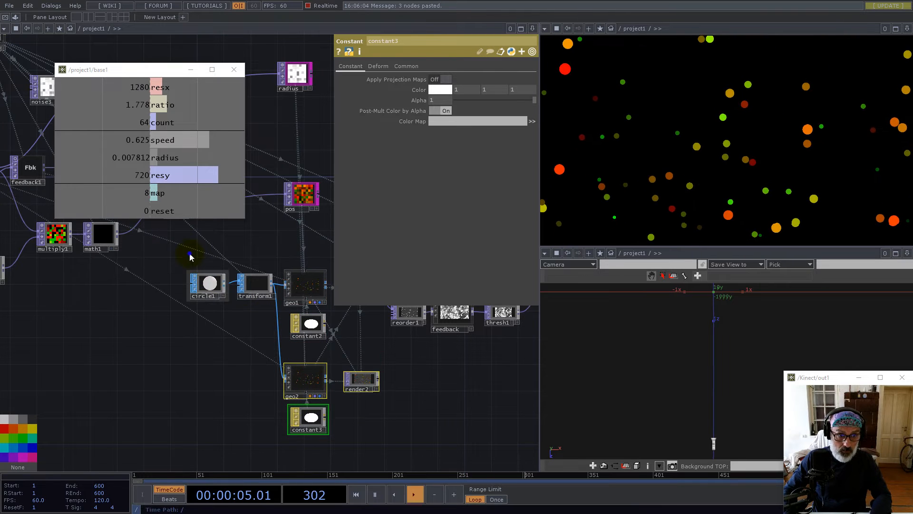
pyautogui.moveTo(266, 306); pyautogui.dragTo(267, 308, button='right')
pyautogui.moveTo(260, 286); pyautogui.dragTo(217, 331)
pyautogui.scroll(4, 329, 342)
pyautogui.moveTo(435, 350); pyautogui.dragTo(287, 402)
# Set render1's Geometry to geo1 and render2's Geometry to geo2
pyautogui.click(248, 306)
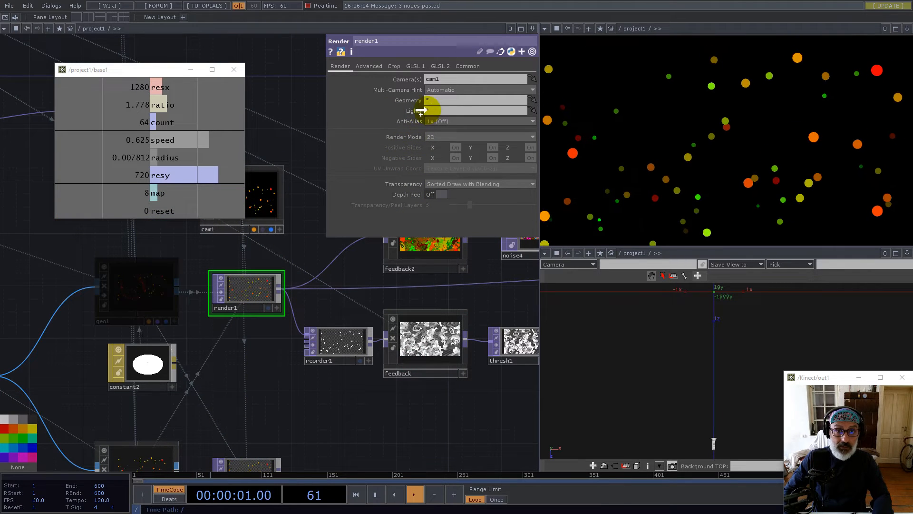
pyautogui.moveTo(433, 100); pyautogui.dragTo(435, 100)
pyautogui.moveTo(328, 424); pyautogui.dragTo(331, 325)
pyautogui.click(254, 374)
pyautogui.moveTo(187, 386); pyautogui.dragTo(439, 101)
pyautogui.scroll(-5, 444, 361)
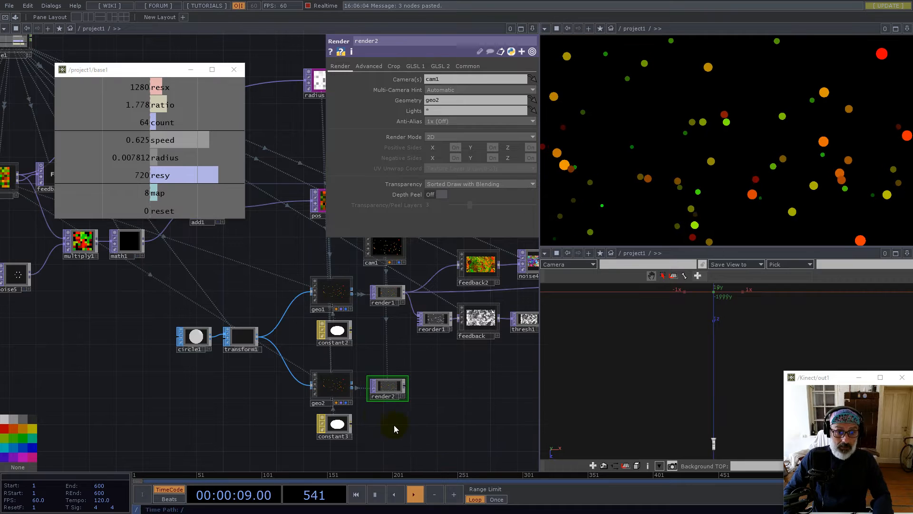
# Paste a copy of geo2 as geo3 and place it below constant3
pyautogui.click(338, 388)
pyautogui.hotkey('ctrl', 'v')
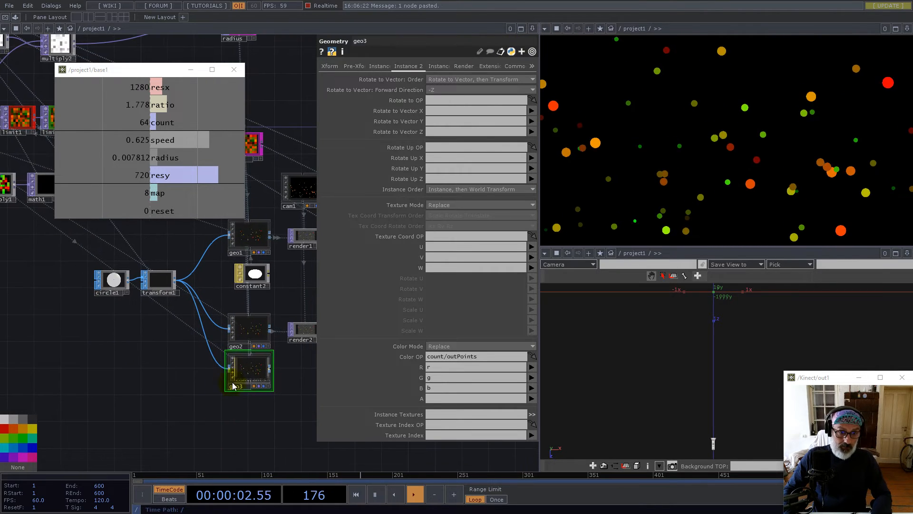
pyautogui.moveTo(246, 373); pyautogui.dragTo(246, 414)
pyautogui.scroll(5, 221, 342)
# Add renderpass1 that takes render2 as input and draws geo3
pyautogui.doubleClick(235, 342)
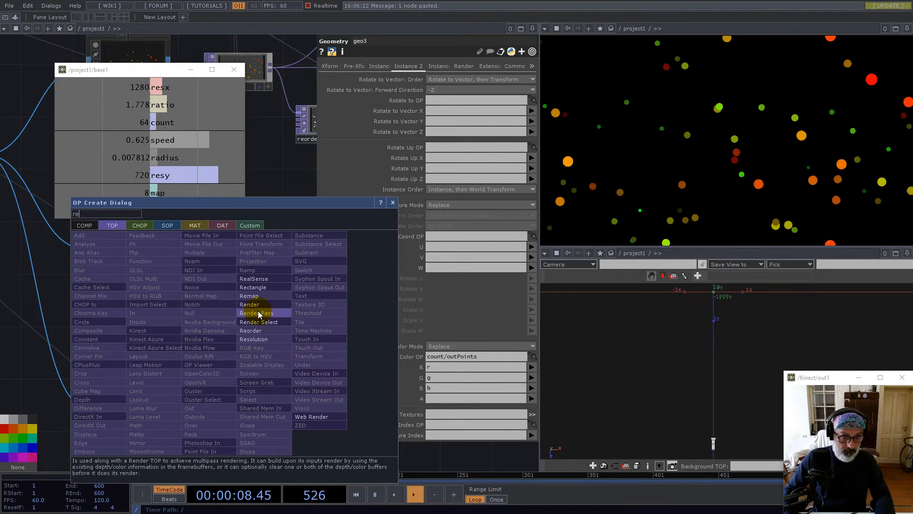
pyautogui.click(258, 313)
pyautogui.click(236, 374)
pyautogui.moveTo(230, 249); pyautogui.dragTo(444, 78)
pyautogui.moveTo(139, 410); pyautogui.dragTo(440, 102)
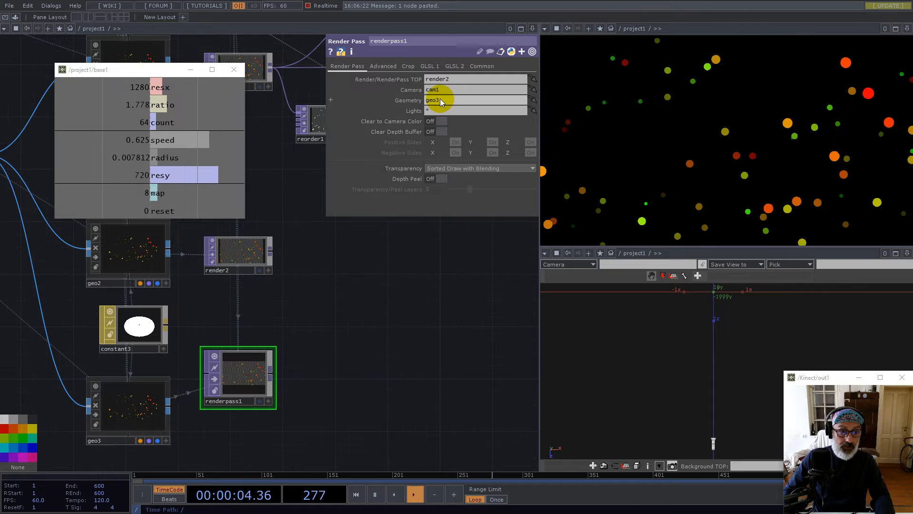
pyautogui.moveTo(242, 377); pyautogui.dragTo(242, 403)
# Set geo2's Instance 2 Color OP to the pos texture
pyautogui.moveTo(261, 299); pyautogui.dragTo(330, 318)
pyautogui.moveTo(312, 285); pyautogui.dragTo(312, 296)
pyautogui.click(209, 284)
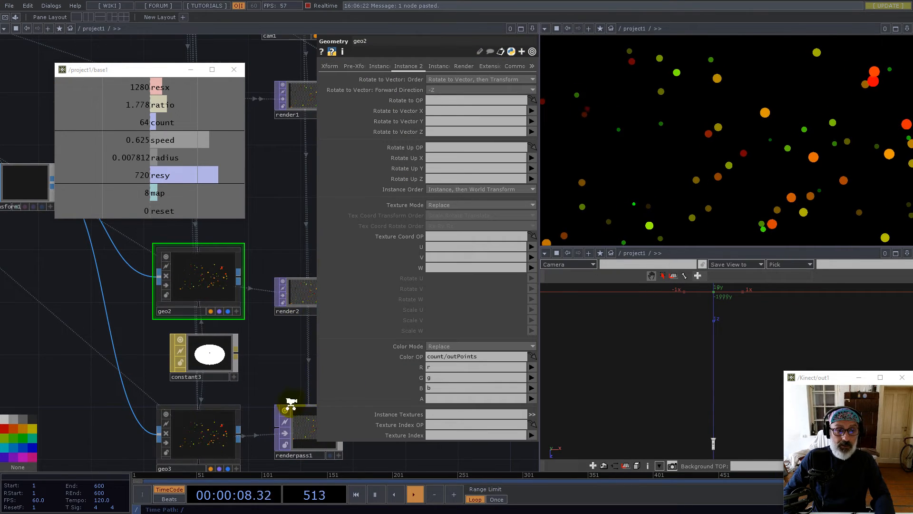
pyautogui.scroll(-5, 291, 404)
pyautogui.scroll(5, 205, 368)
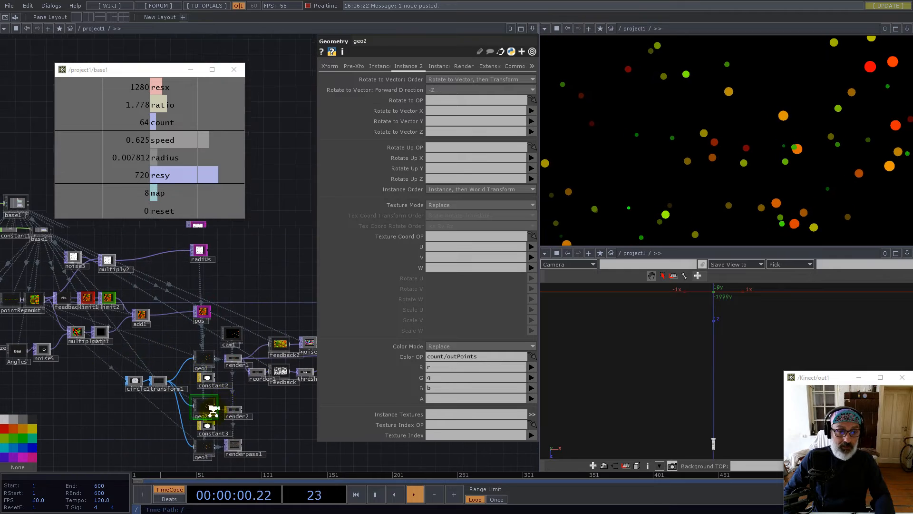
pyautogui.scroll(-3, 190, 403)
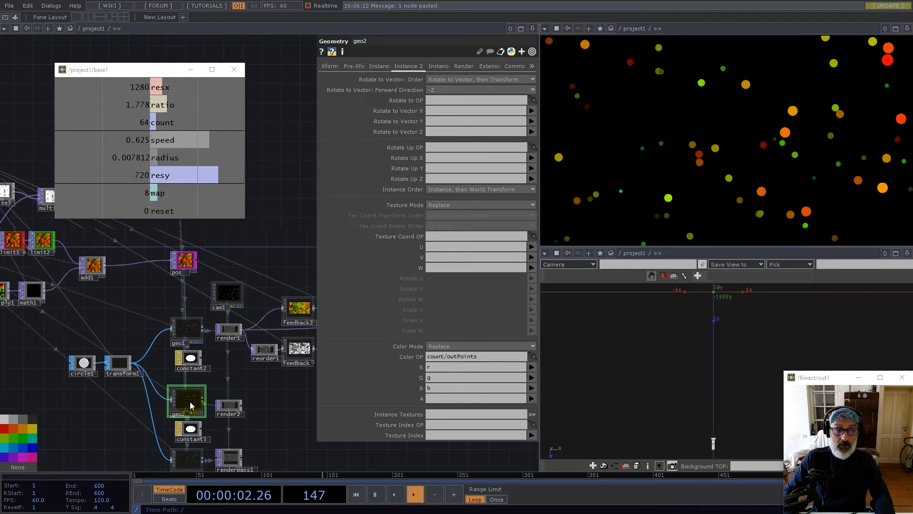
pyautogui.moveTo(183, 274); pyautogui.dragTo(442, 357)
pyautogui.scroll(6, 224, 423)
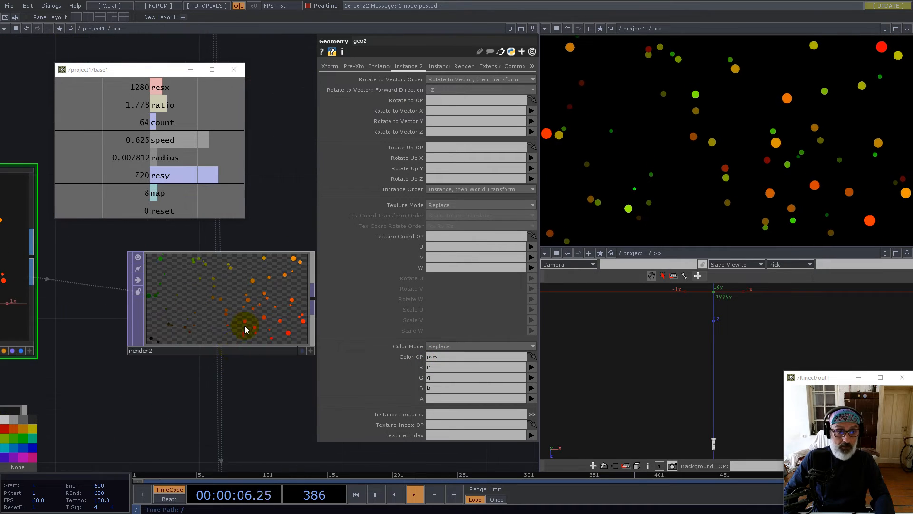
pyautogui.scroll(-2, 254, 315)
pyautogui.rightClick(234, 299)
pyautogui.click(243, 293)
pyautogui.click(307, 124)
pyautogui.moveTo(307, 125); pyautogui.dragTo(514, 75)
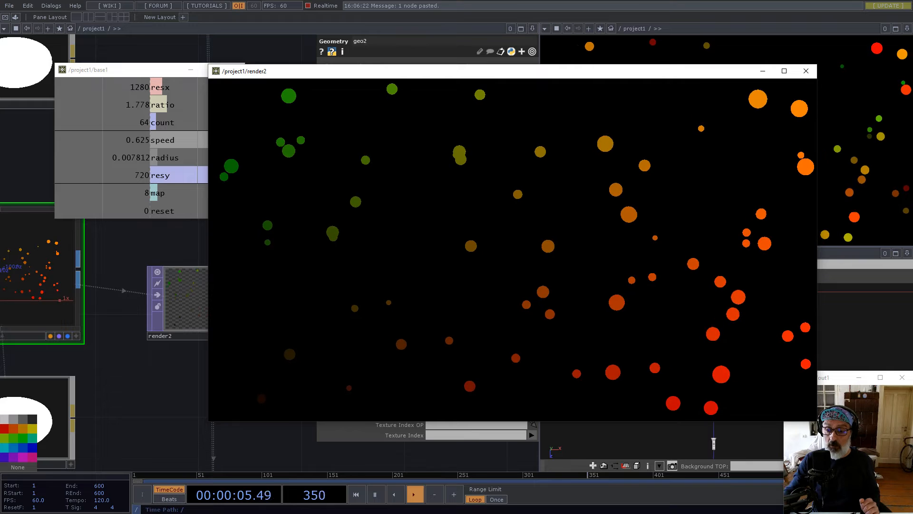
pyautogui.click(805, 70)
pyautogui.scroll(-3, 267, 292)
pyautogui.scroll(3, 260, 353)
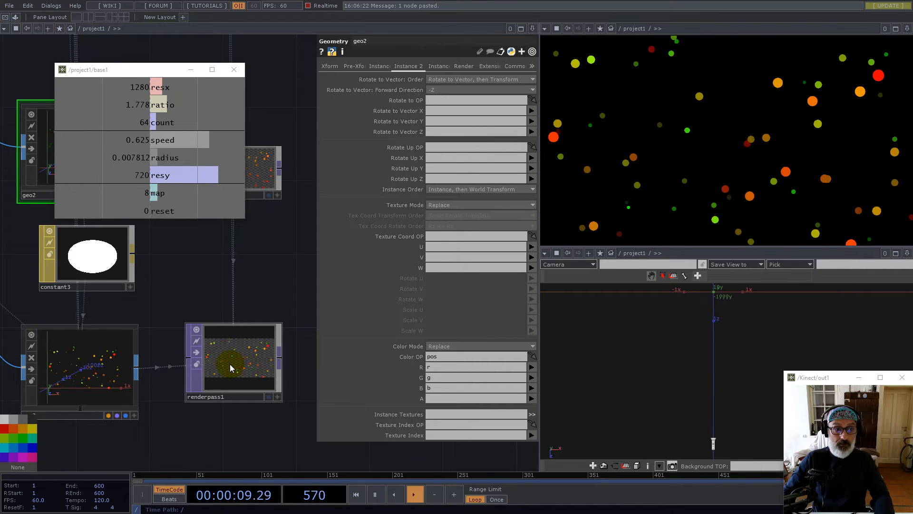
pyautogui.scroll(-3, 257, 367)
pyautogui.click(189, 371)
pyautogui.moveTo(77, 310); pyautogui.dragTo(135, 391)
pyautogui.scroll(-2, 134, 391)
pyautogui.moveTo(279, 220); pyautogui.dragTo(246, 299)
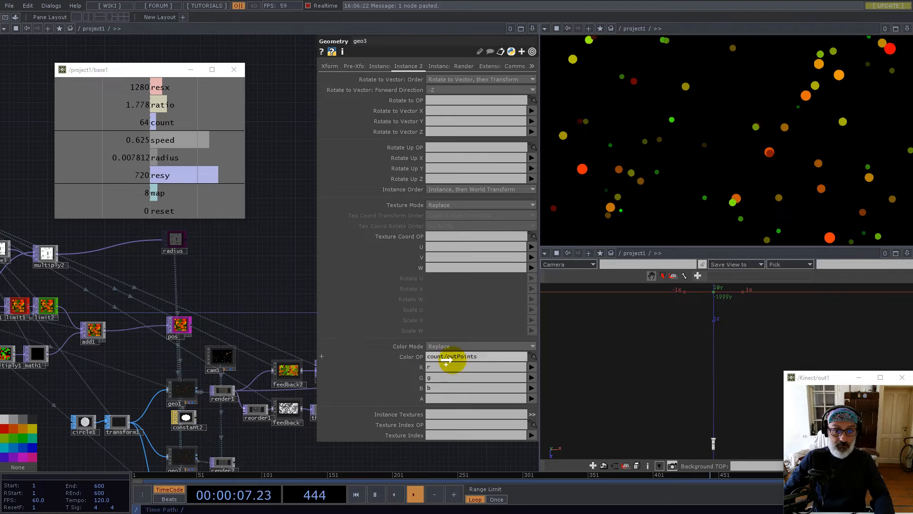
pyautogui.moveTo(298, 316); pyautogui.dragTo(307, 198)
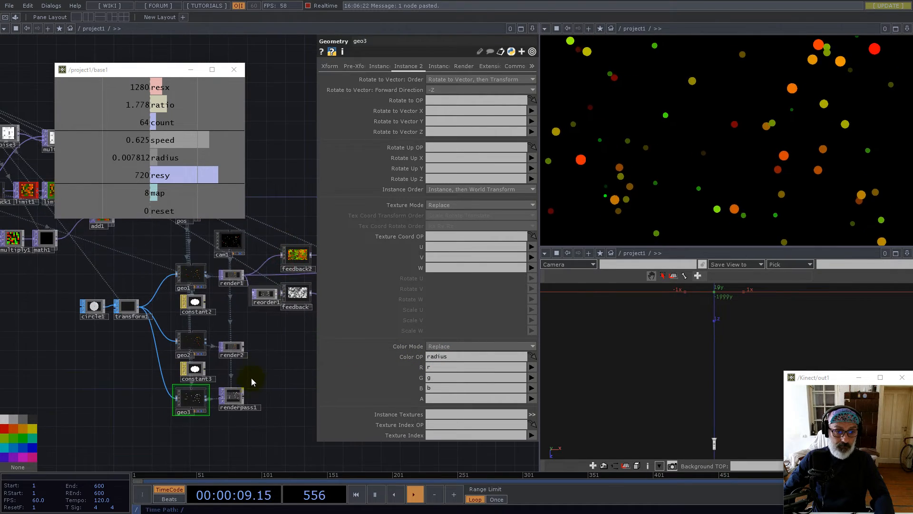
pyautogui.scroll(10, 239, 400)
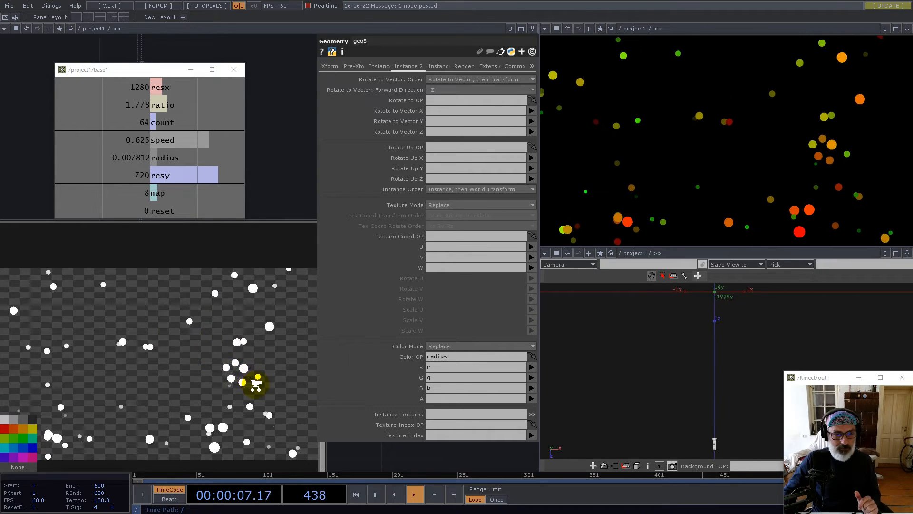
pyautogui.scroll(-5, 255, 375)
pyautogui.moveTo(264, 325); pyautogui.dragTo(172, 328)
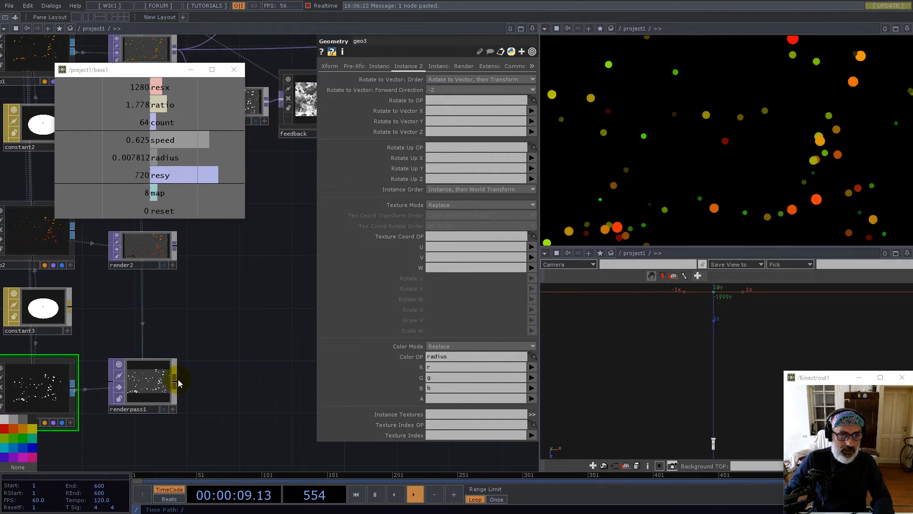
# Add a math2 TOP after renderpass1 with Multiply linked to base1's radius value
pyautogui.rightClick(176, 380)
pyautogui.write('ma')
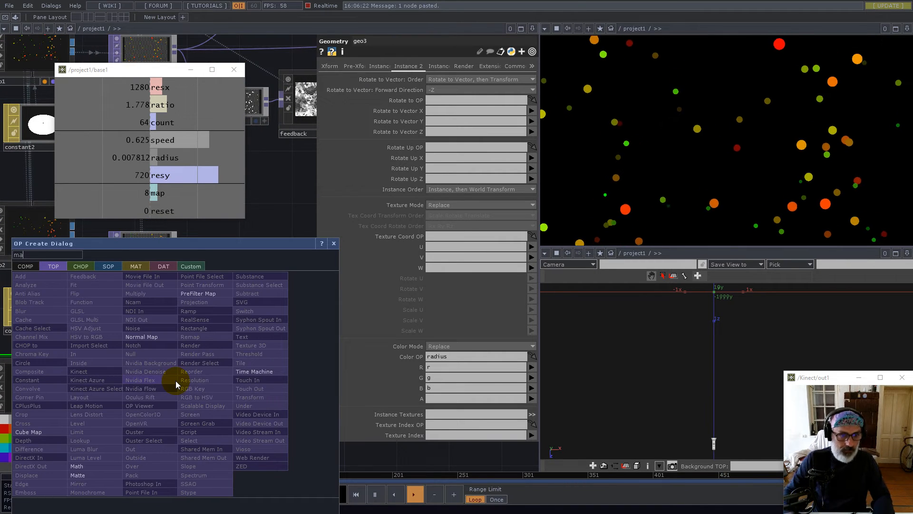
pyautogui.click(91, 465)
pyautogui.click(227, 390)
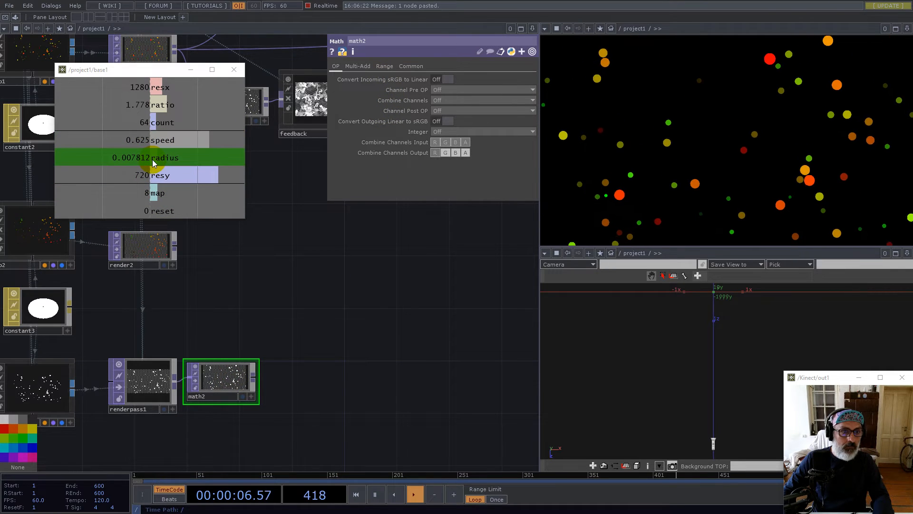
pyautogui.moveTo(152, 162); pyautogui.dragTo(377, 79)
pyautogui.moveTo(436, 90); pyautogui.dragTo(438, 90)
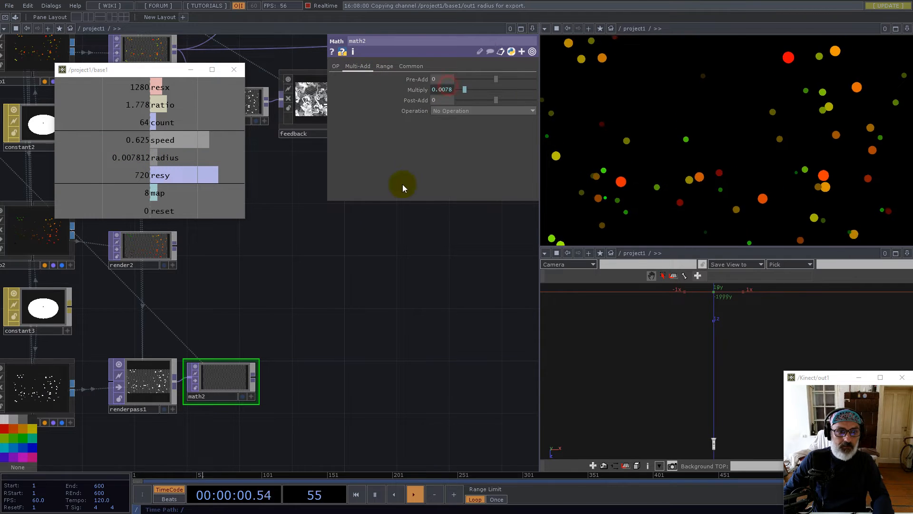
# Set math2's Channel Mask to A on the Common page and nudge it right
pyautogui.scroll(5, 230, 389)
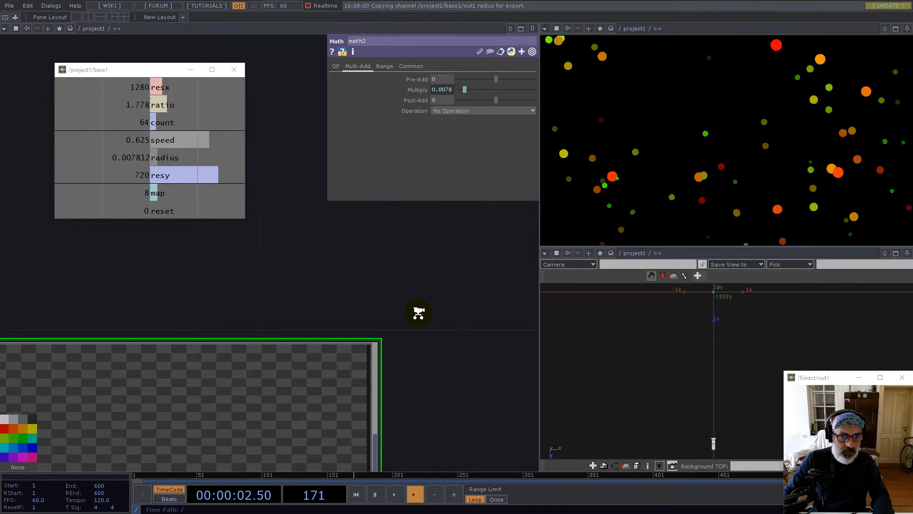
pyautogui.scroll(-4, 360, 352)
pyautogui.scroll(6, 326, 379)
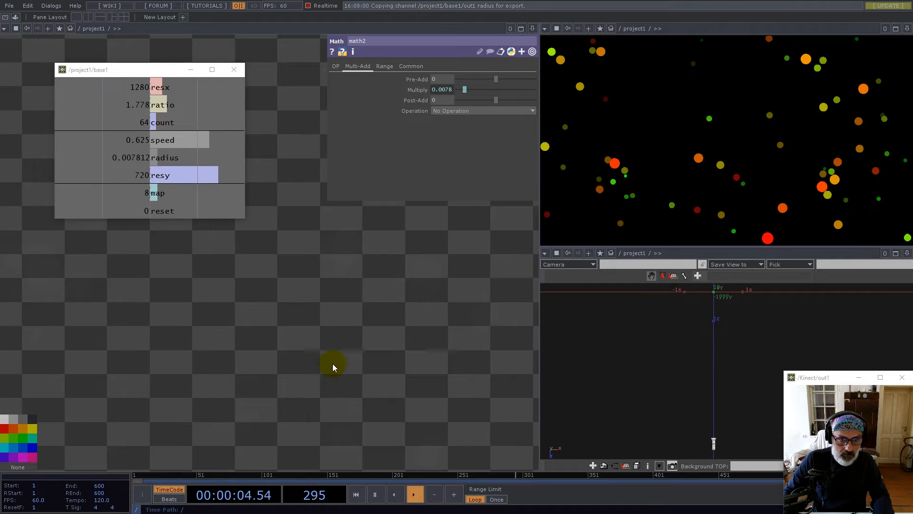
pyautogui.scroll(-4, 336, 353)
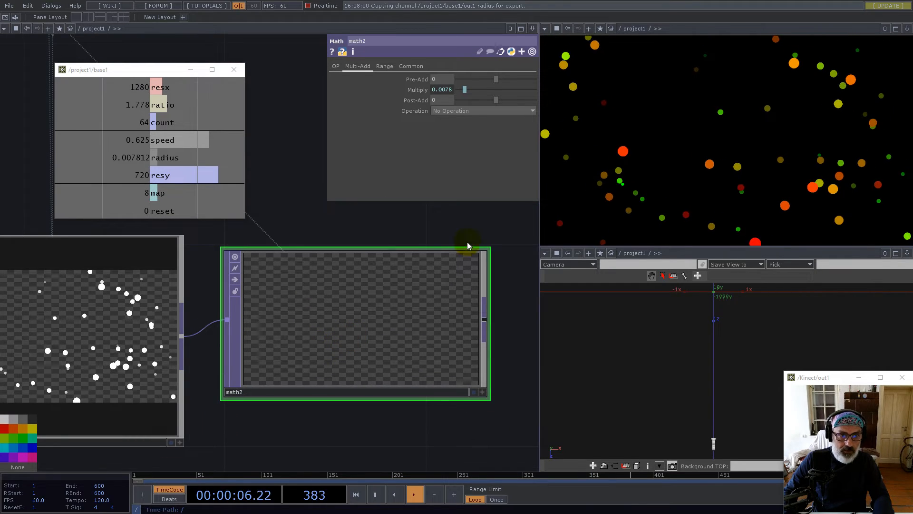
pyautogui.click(411, 66)
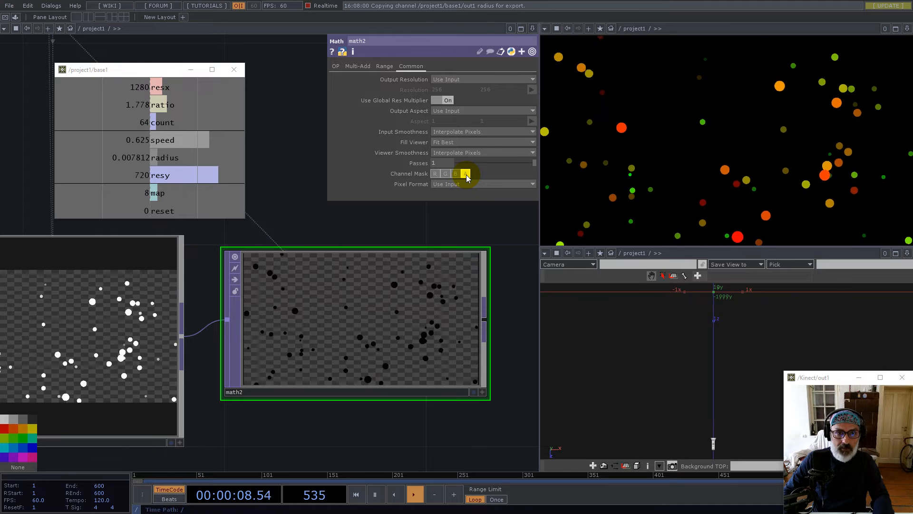
pyautogui.scroll(-3, 306, 347)
pyautogui.click(307, 353)
pyautogui.moveTo(312, 358); pyautogui.dragTo(331, 357)
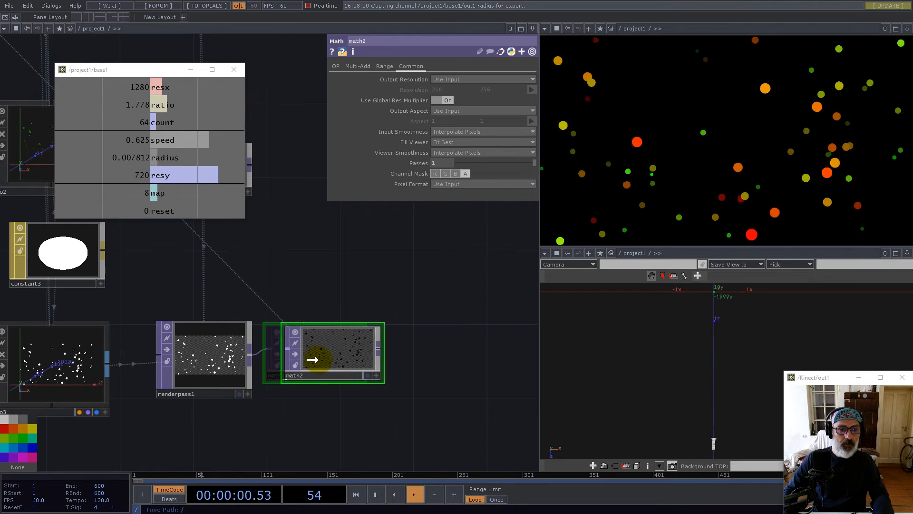
pyautogui.moveTo(351, 258); pyautogui.dragTo(266, 344)
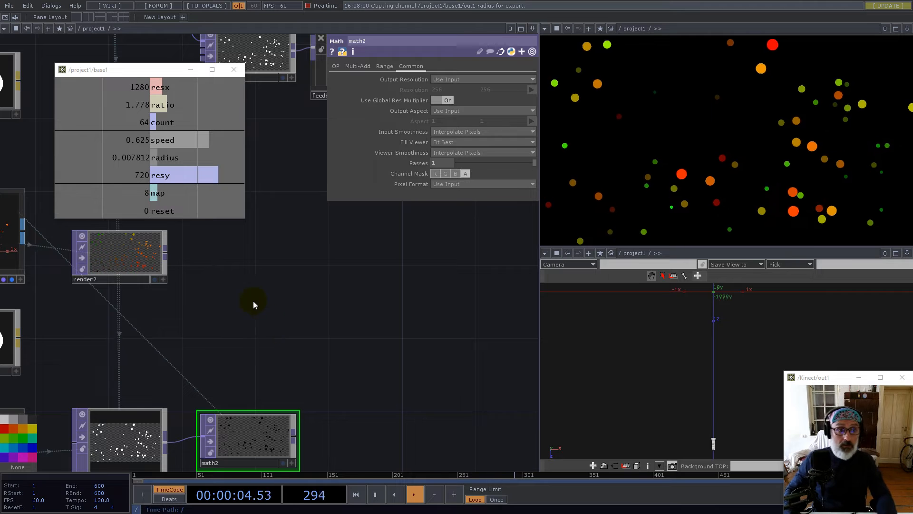
# Add a Reorder TOP, reorder2, after render2 combining it with math2
pyautogui.click(163, 258)
pyautogui.write('re')
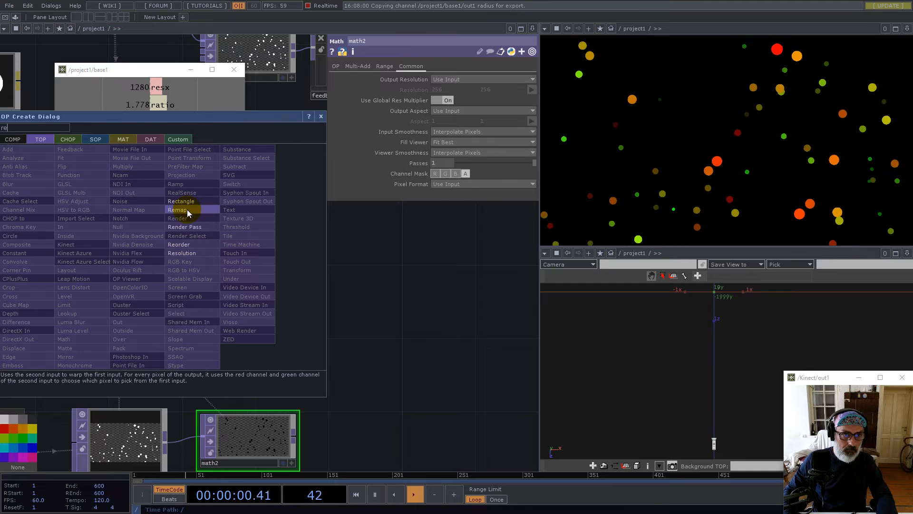
pyautogui.click(182, 244)
pyautogui.click(464, 433)
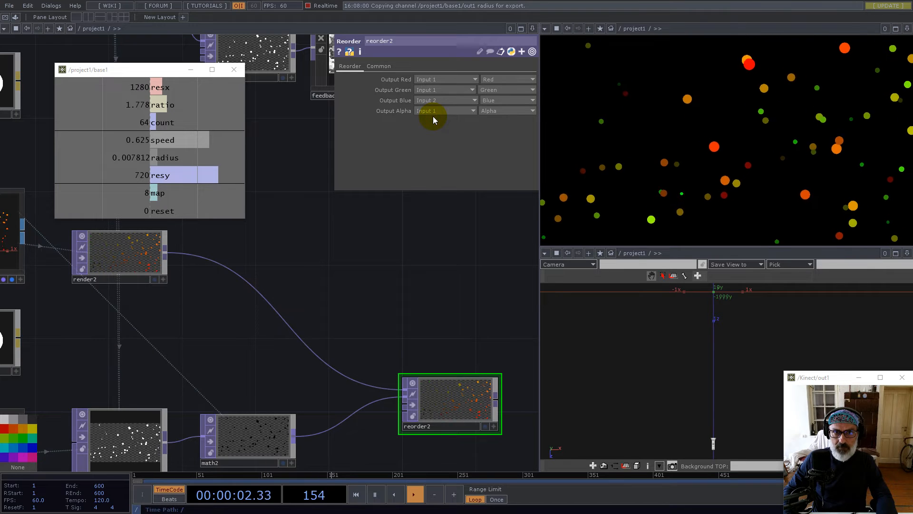
pyautogui.moveTo(482, 265); pyautogui.dragTo(401, 214)
pyautogui.scroll(8, 379, 353)
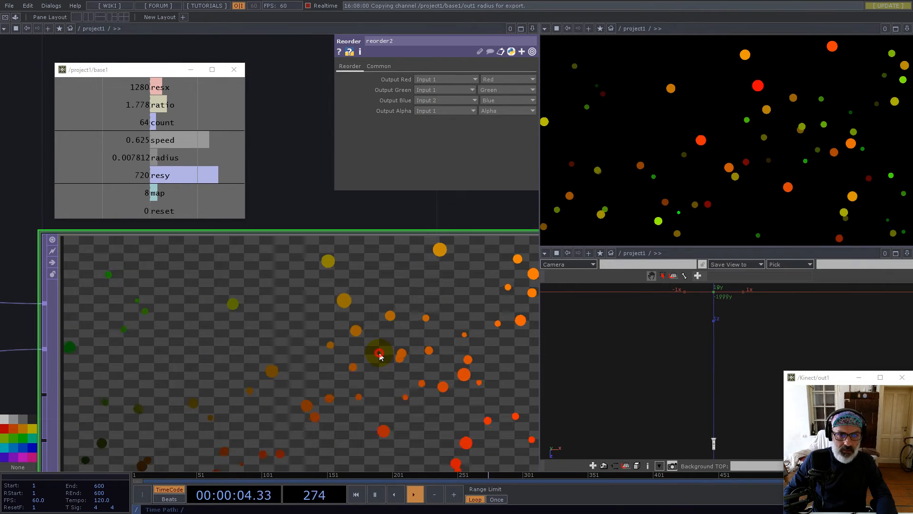
# Set reorder2's Pixel Format to 32-bit float (RGBA) and move it up-left
pyautogui.click(381, 66)
pyautogui.click(465, 184)
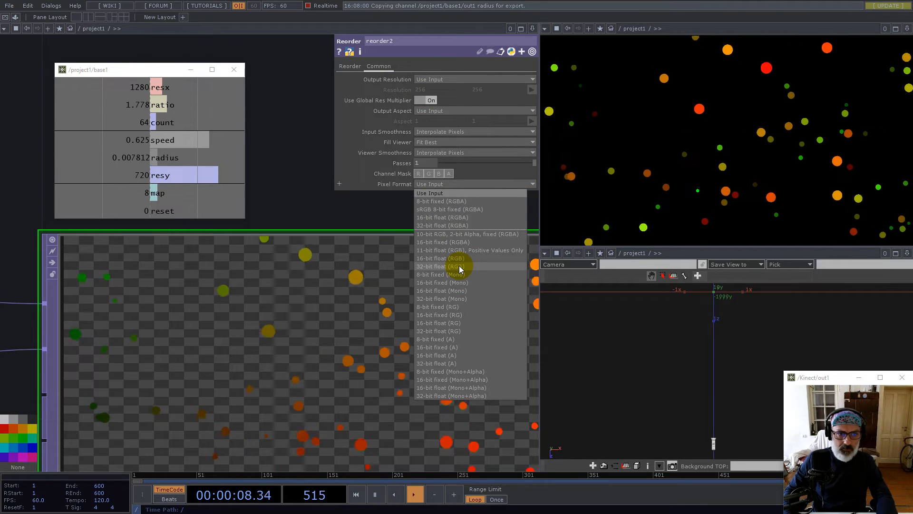
pyautogui.click(461, 229)
pyautogui.scroll(-5, 338, 341)
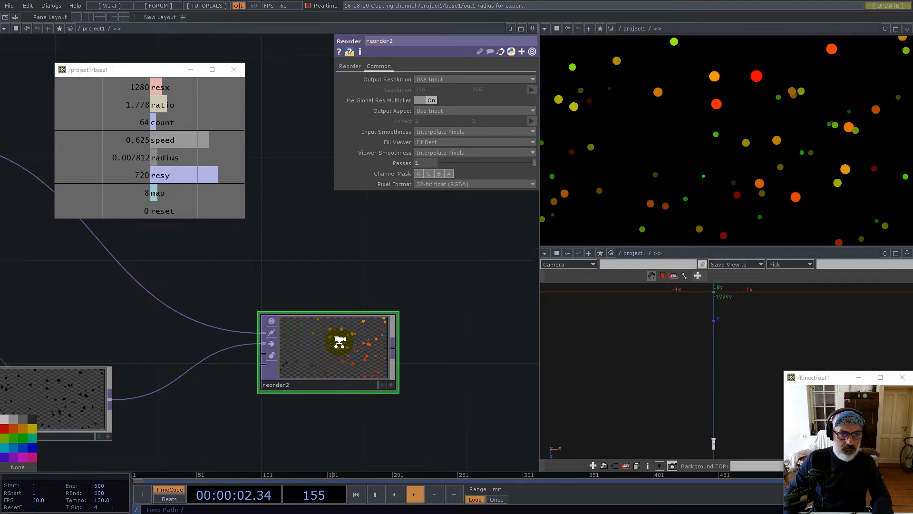
pyautogui.moveTo(335, 353); pyautogui.dragTo(319, 309)
pyautogui.moveTo(317, 309); pyautogui.dragTo(291, 308)
pyautogui.moveTo(349, 272); pyautogui.dragTo(277, 308)
pyautogui.press('Tab')
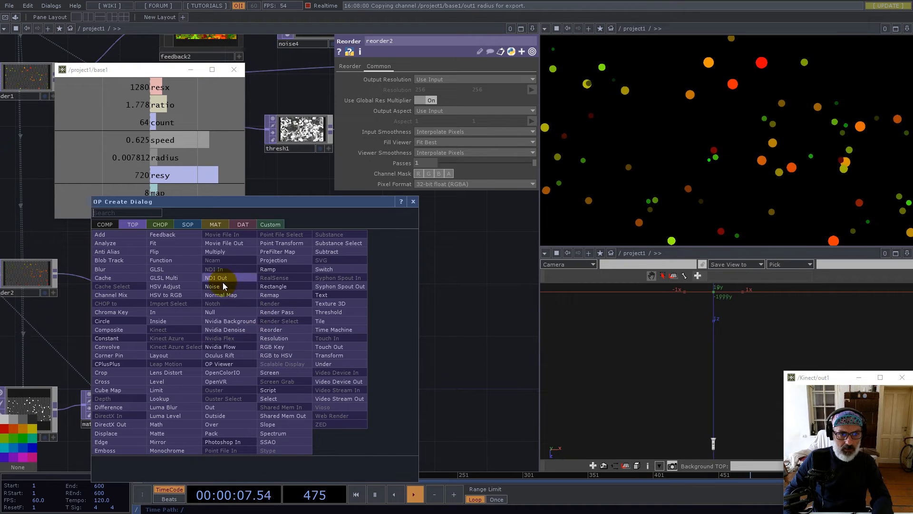
# Add null2 after reorder2 and insert null3 on the connecting wire
pyautogui.click(212, 311)
pyautogui.click(505, 344)
pyautogui.rightClick(321, 338)
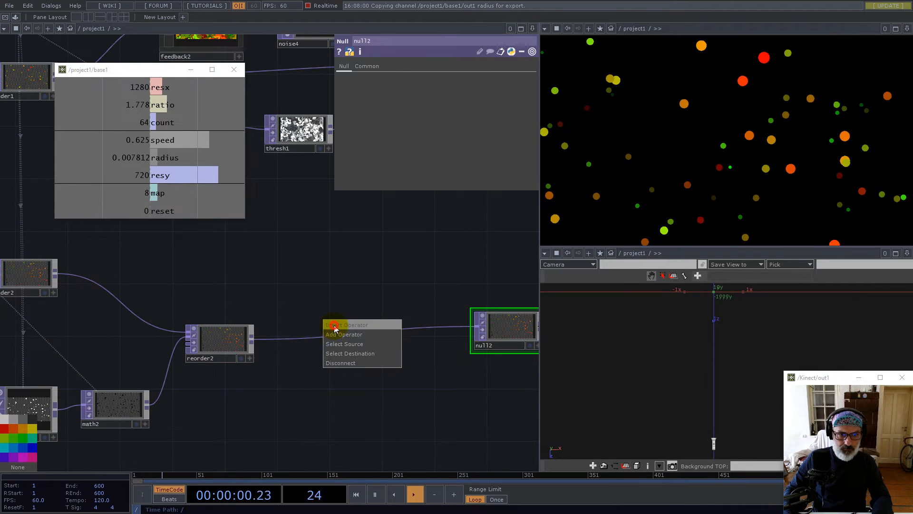
pyautogui.click(334, 324)
pyautogui.write('n')
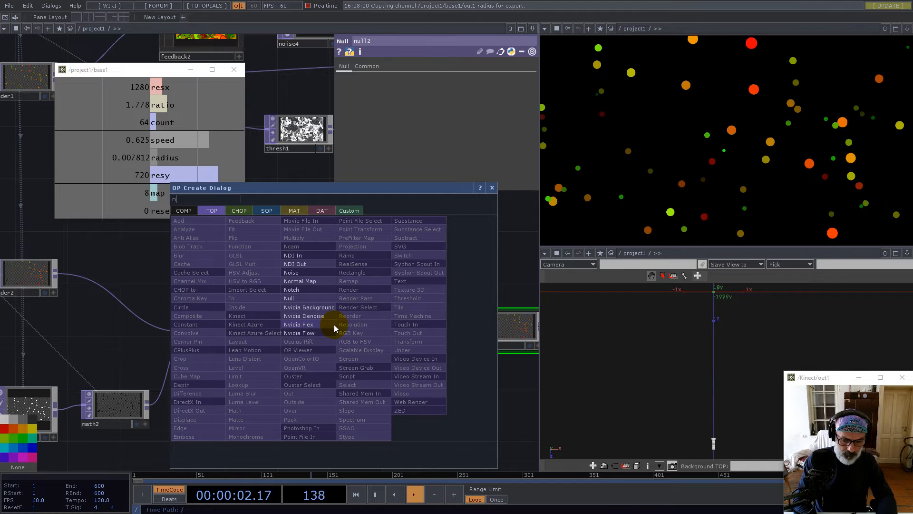
pyautogui.click(299, 299)
pyautogui.click(341, 349)
# Collapse null3 into a Base COMP and rename it Sphere
pyautogui.rightClick(343, 381)
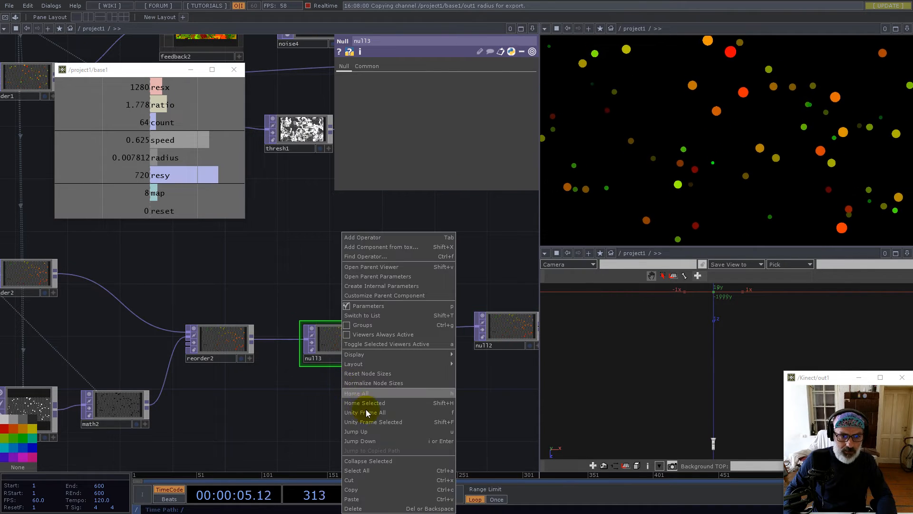
pyautogui.click(373, 462)
pyautogui.moveTo(329, 365); pyautogui.dragTo(316, 375)
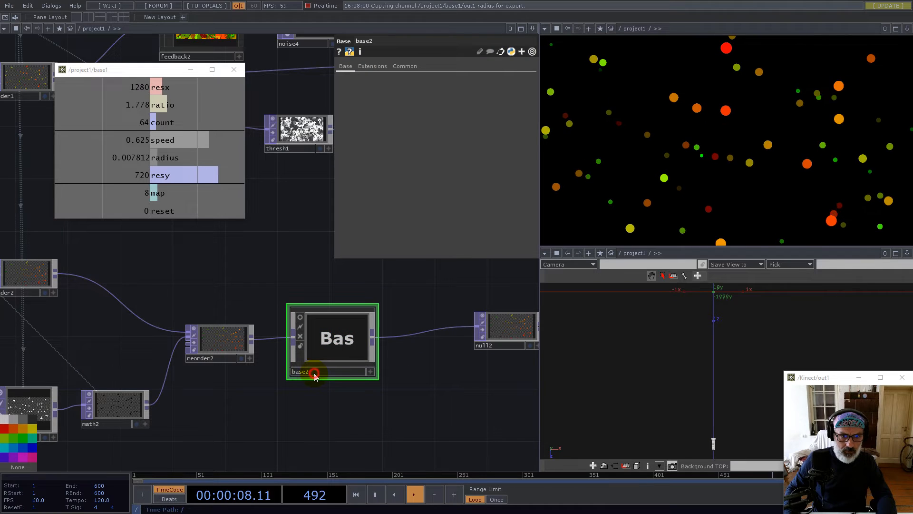
pyautogui.doubleClick(312, 372)
pyautogui.write('Sphere')
pyautogui.press('Return')
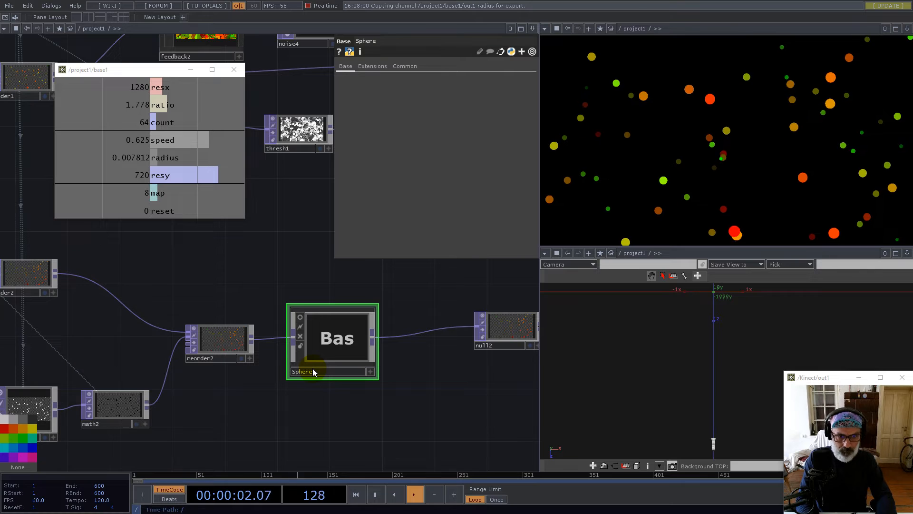
pyautogui.click(299, 319)
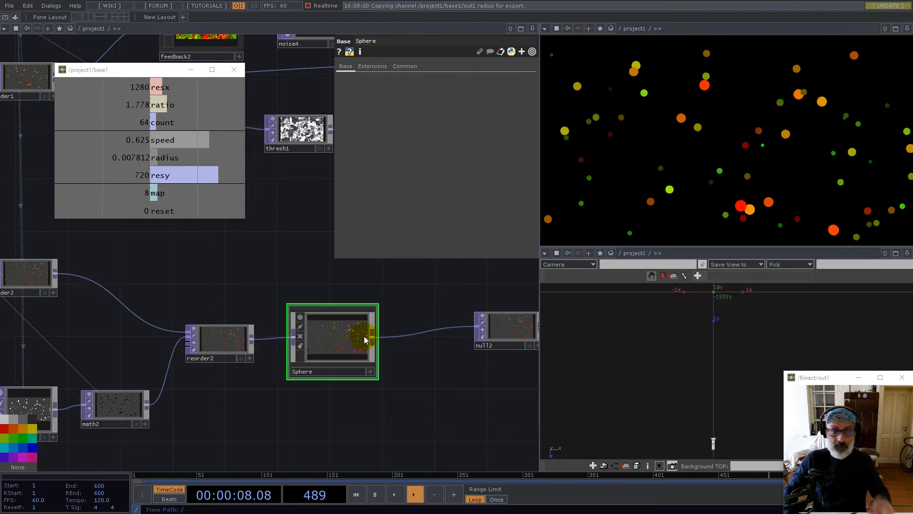
# Inside Sphere, delete null3 so in1 feeds out1 directly
pyautogui.press('i')
pyautogui.moveTo(221, 327); pyautogui.dragTo(272, 380)
pyautogui.press('Delete')
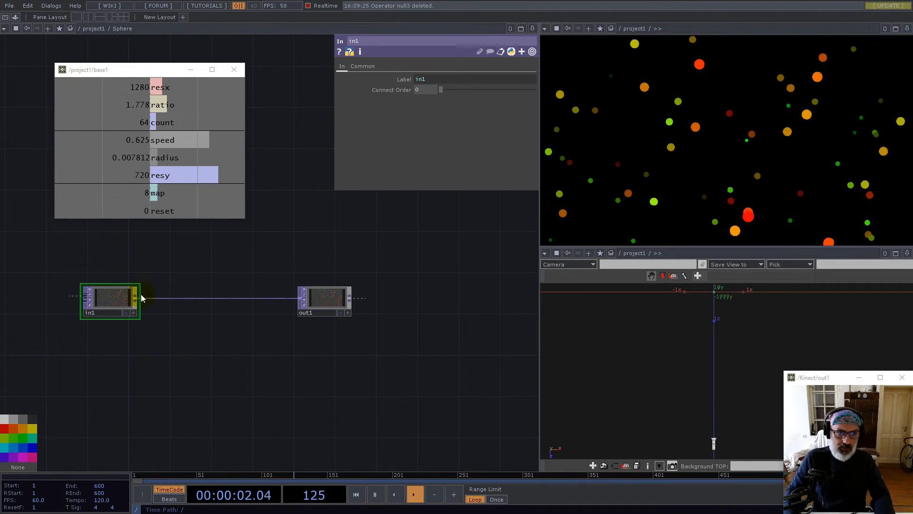
pyautogui.scroll(2, 134, 299)
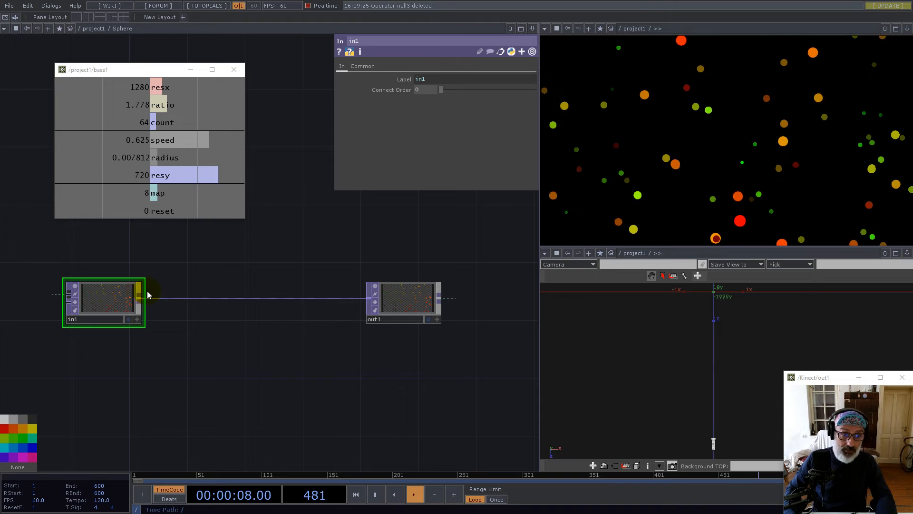
# Begin adding a Reorder after in1, then cancel its placement
pyautogui.rightClick(140, 301)
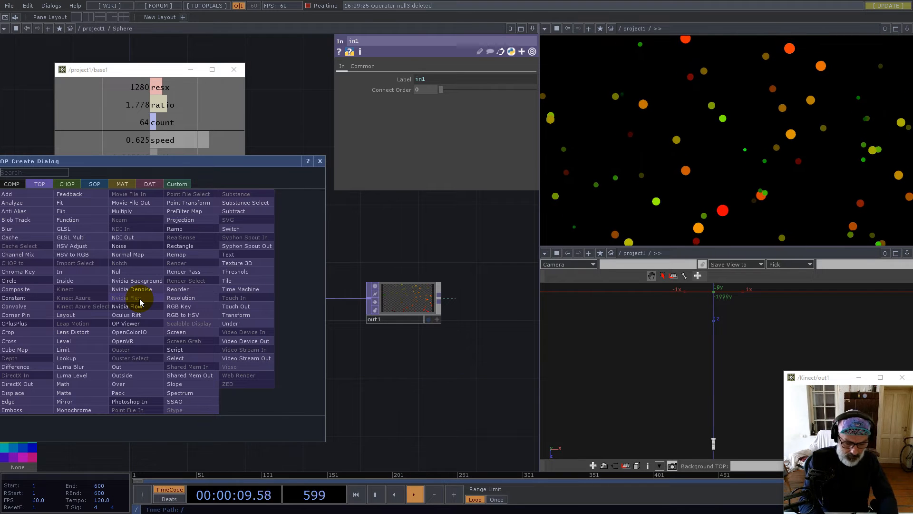
pyautogui.write('re')
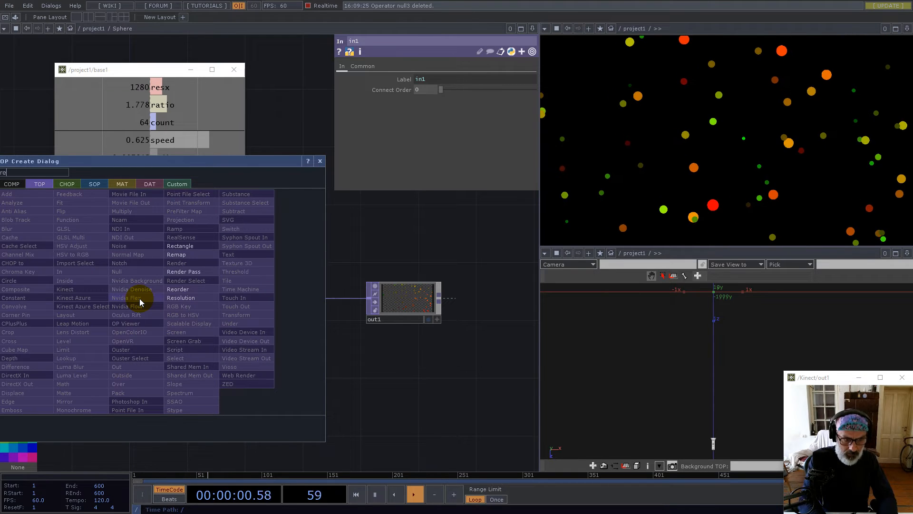
pyautogui.click(176, 291)
pyautogui.rightClick(261, 371)
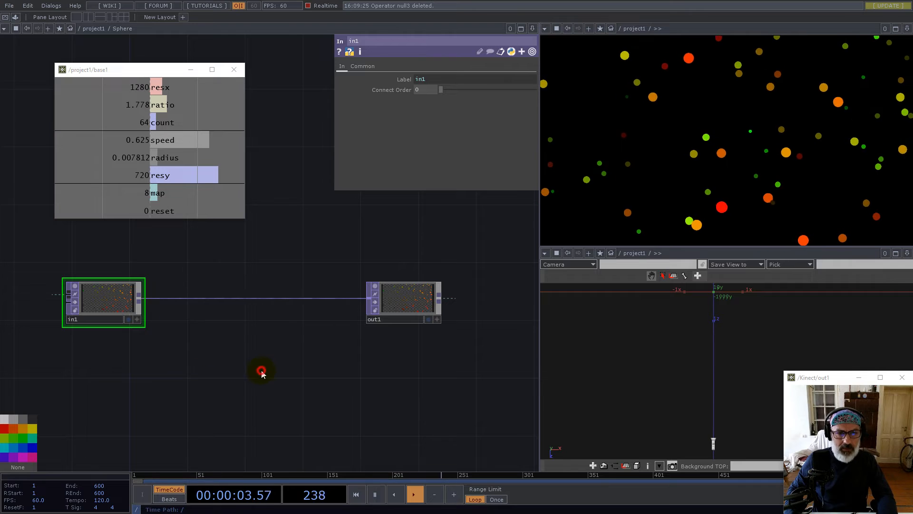
# In project1, wire render2 into Sphere's input and delete reorder2
pyautogui.scroll(-3, 355, 371)
pyautogui.scroll(-3, 355, 371)
pyautogui.moveTo(354, 371); pyautogui.dragTo(310, 369)
pyautogui.scroll(5, 249, 357)
pyautogui.scroll(-5, 358, 332)
pyautogui.moveTo(362, 332); pyautogui.dragTo(327, 330)
pyautogui.scroll(-5, 327, 330)
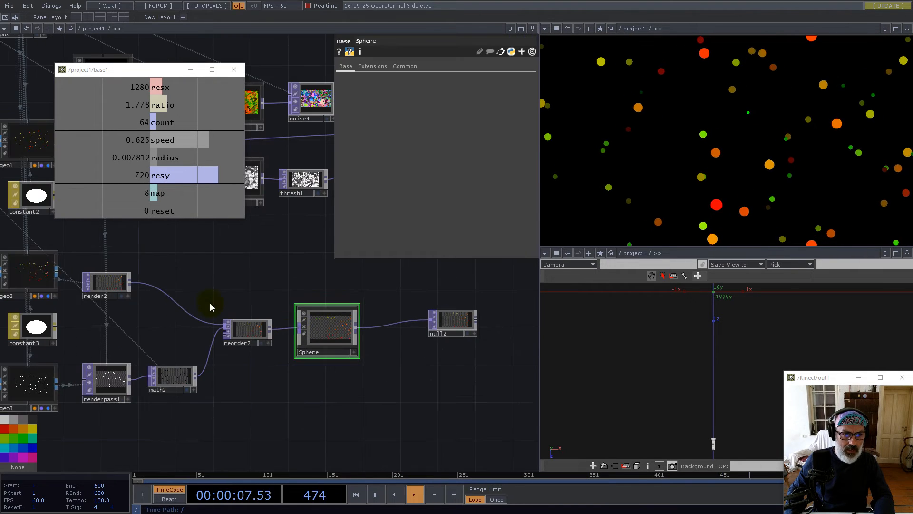
pyautogui.moveTo(129, 284); pyautogui.dragTo(291, 332)
pyautogui.click(262, 335)
pyautogui.press('Delete')
# Inside Sphere, add a second In TOP, in2, below in1
pyautogui.click(294, 322)
pyautogui.press('i')
pyautogui.moveTo(237, 384); pyautogui.dragTo(265, 353)
pyautogui.scroll(3, 264, 345)
pyautogui.press('Tab')
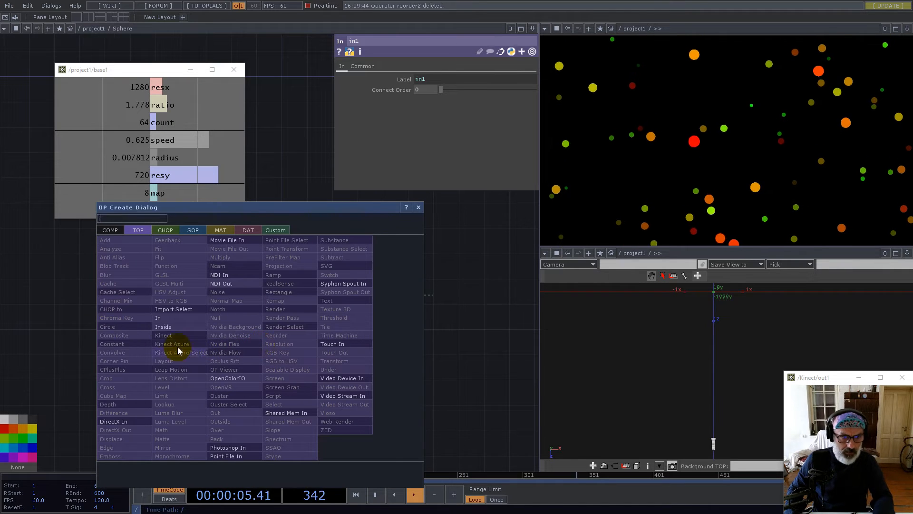
pyautogui.click(161, 321)
pyautogui.click(266, 340)
# Wire math2's output into Sphere's second input and move Sphere down-left
pyautogui.scroll(-3, 290, 352)
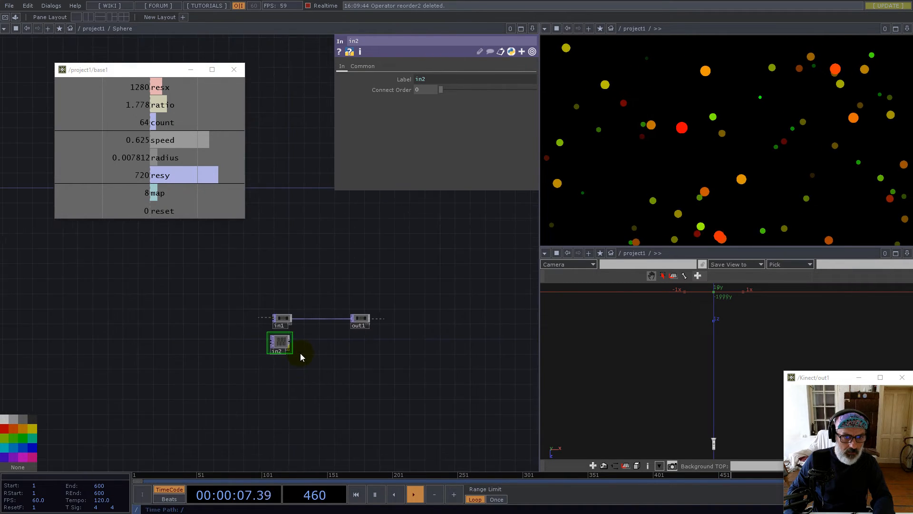
pyautogui.scroll(-3, 301, 357)
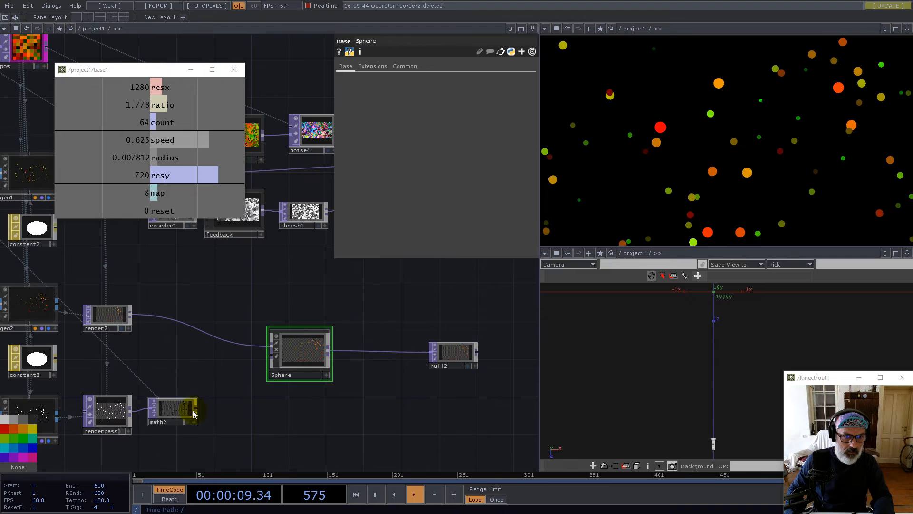
pyautogui.moveTo(196, 408); pyautogui.dragTo(271, 355)
pyautogui.moveTo(307, 344); pyautogui.dragTo(289, 374)
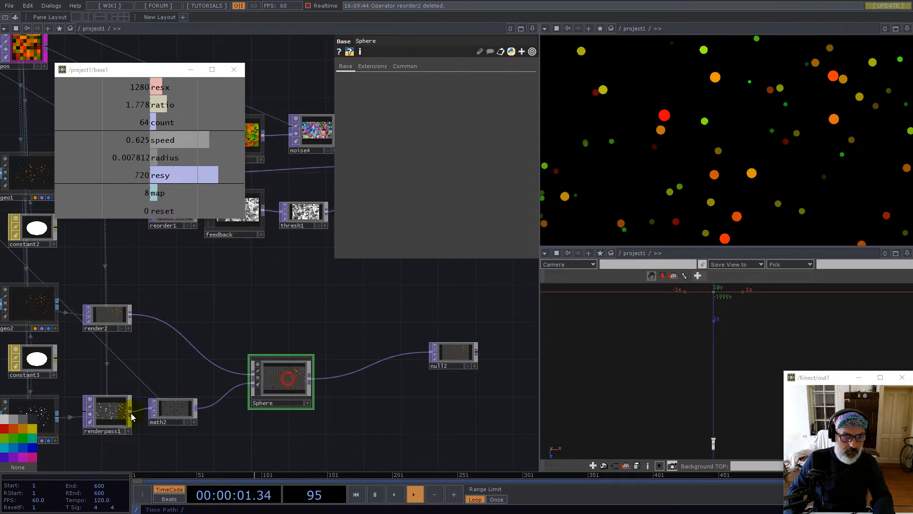
pyautogui.scroll(3, 293, 379)
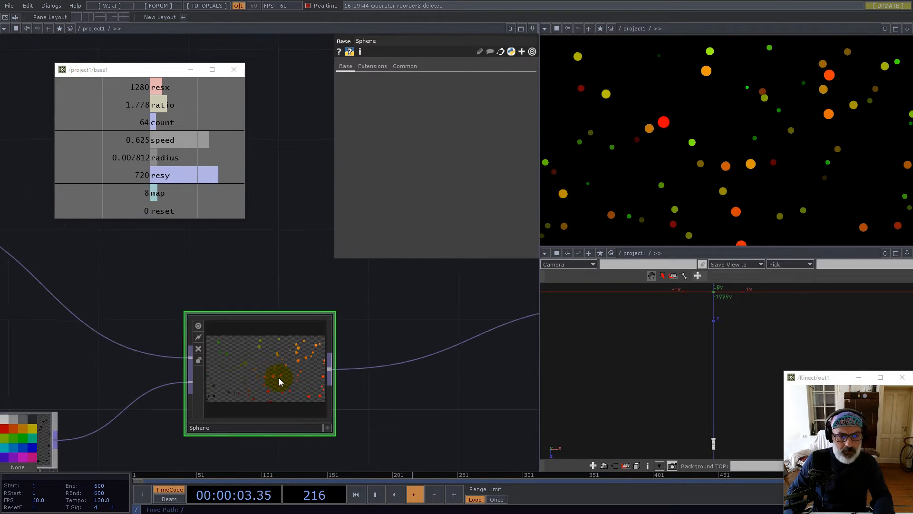
pyautogui.scroll(4, 263, 314)
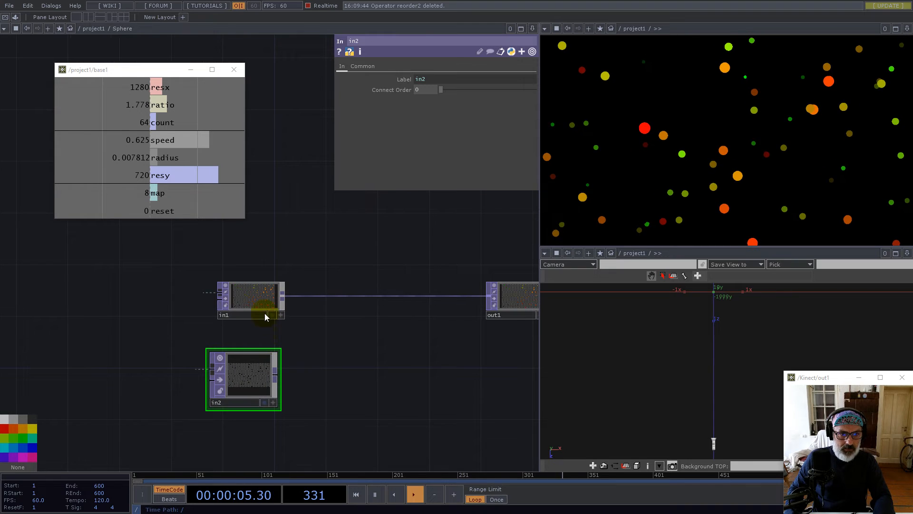
pyautogui.scroll(2, 238, 290)
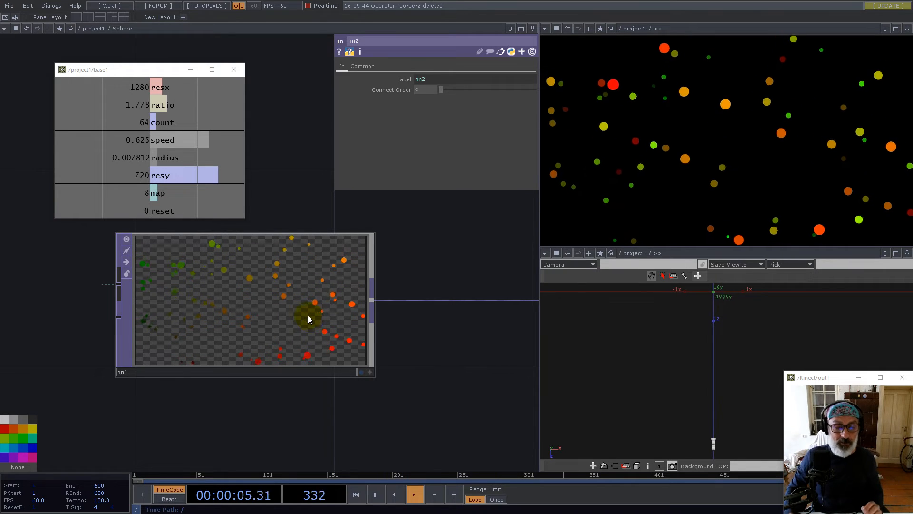
pyautogui.scroll(-5, 360, 320)
pyautogui.scroll(4, 335, 344)
pyautogui.scroll(-5, 243, 363)
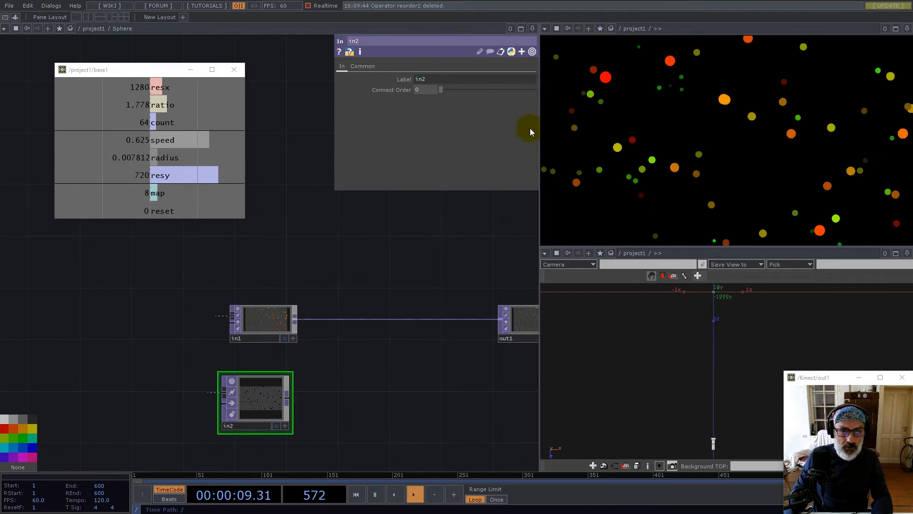
pyautogui.click(521, 29)
pyautogui.click(478, 51)
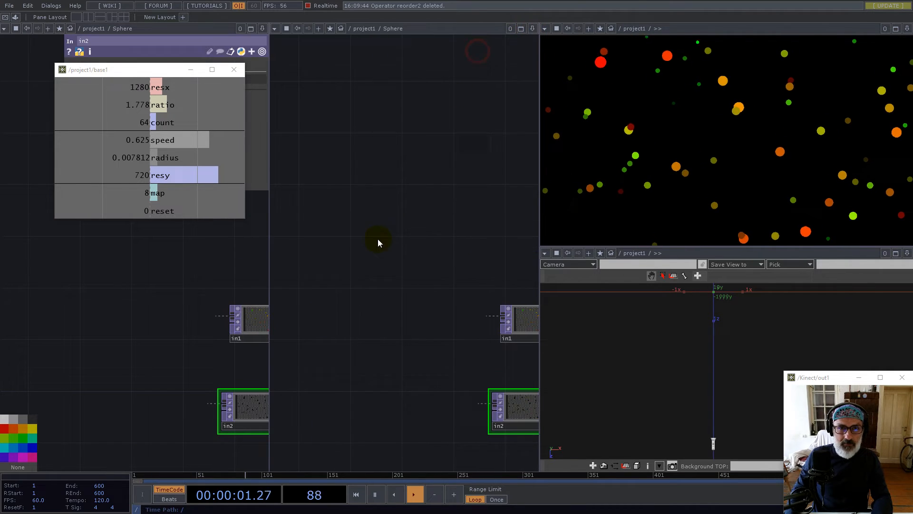
pyautogui.scroll(-8, 339, 333)
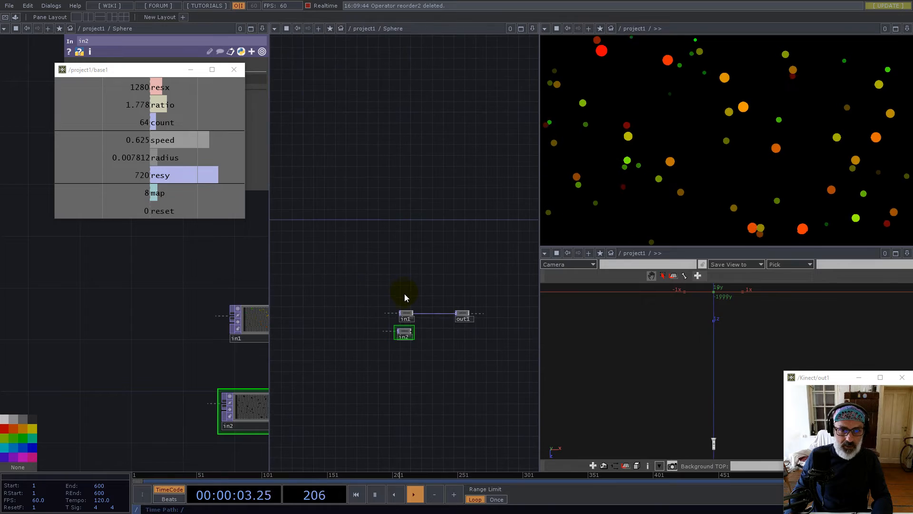
pyautogui.scroll(-5, 411, 303)
pyautogui.moveTo(361, 230); pyautogui.dragTo(446, 355)
pyautogui.scroll(4, 326, 244)
pyautogui.moveTo(175, 290); pyautogui.dragTo(62, 352)
pyautogui.doubleClick(118, 296)
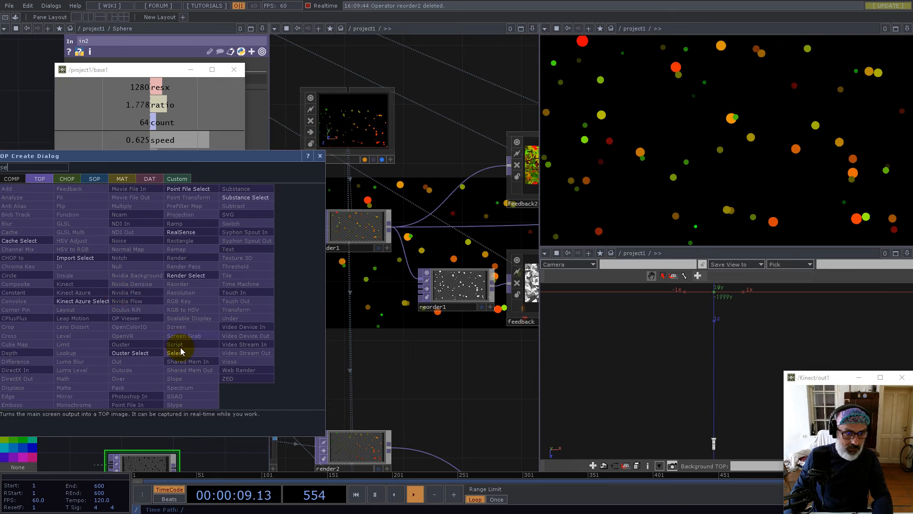
pyautogui.click(181, 352)
pyautogui.click(154, 299)
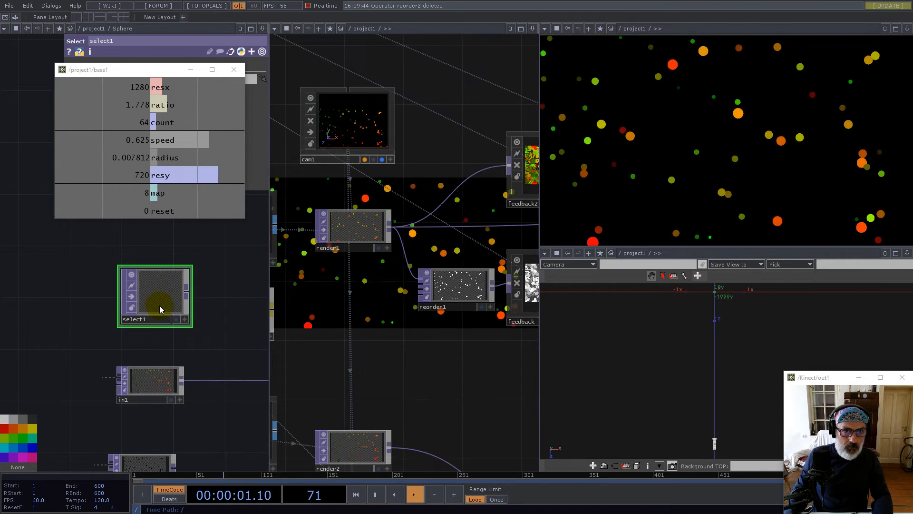
pyautogui.press('h')
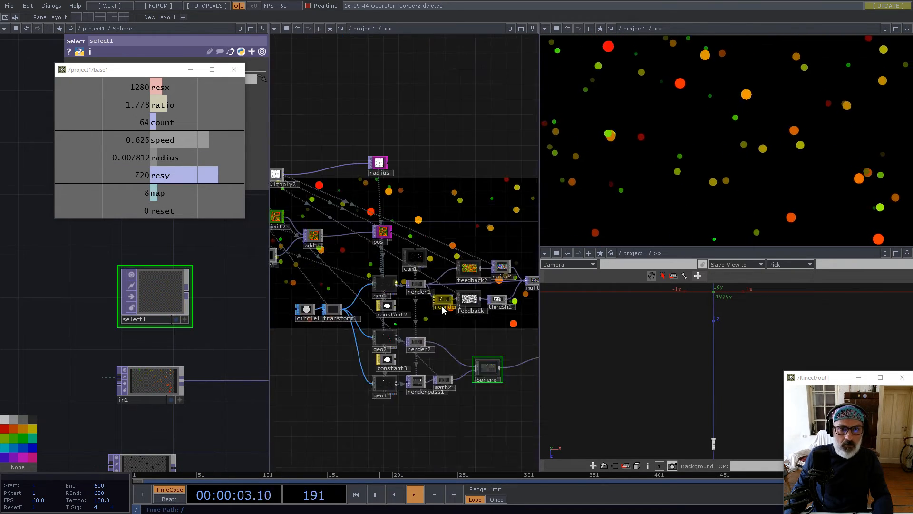
pyautogui.moveTo(343, 275); pyautogui.dragTo(493, 275)
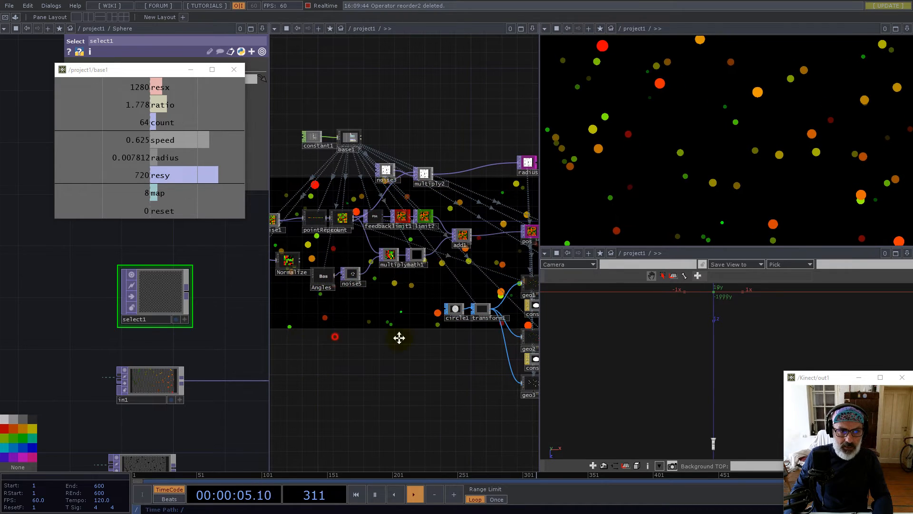
pyautogui.moveTo(365, 336); pyautogui.dragTo(467, 338)
pyautogui.press('Delete')
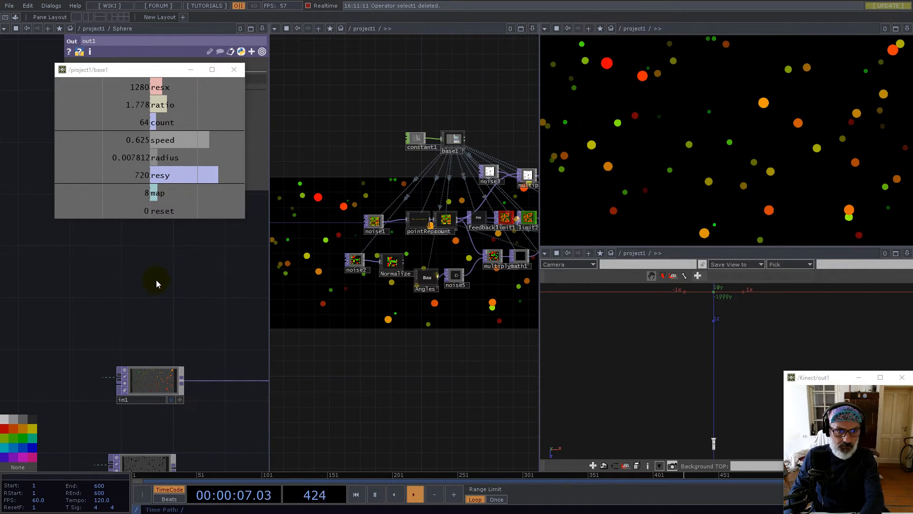
pyautogui.click(532, 29)
pyautogui.click(500, 97)
pyautogui.moveTo(167, 307); pyautogui.dragTo(379, 286)
pyautogui.moveTo(281, 304); pyautogui.dragTo(275, 268)
pyautogui.scroll(5, 382, 331)
pyautogui.scroll(-5, 407, 358)
pyautogui.moveTo(330, 262); pyautogui.dragTo(288, 306)
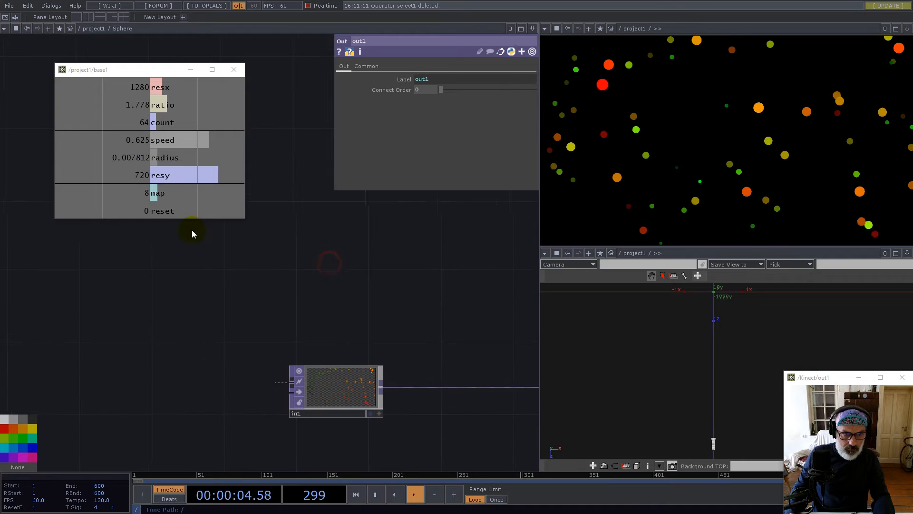
# Drag the UV component from the Palette's My Components into the Sphere network
pyautogui.click(15, 18)
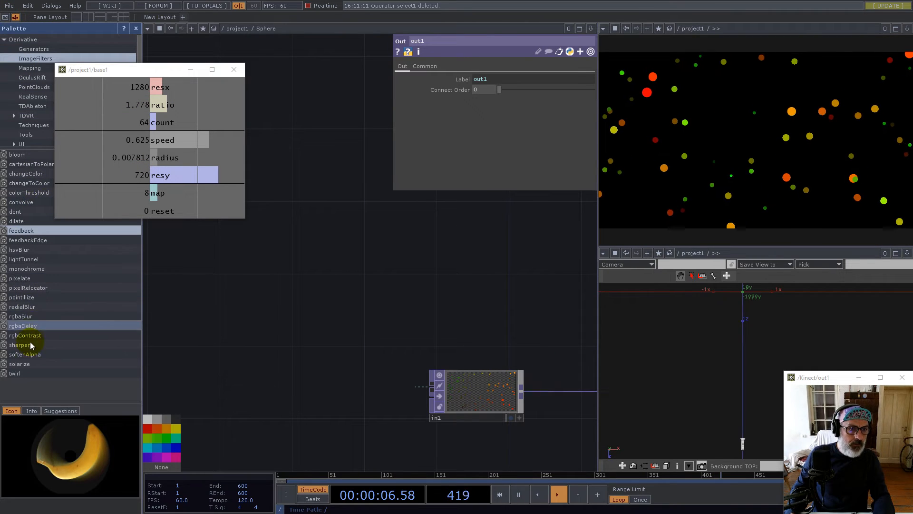
pyautogui.click(33, 141)
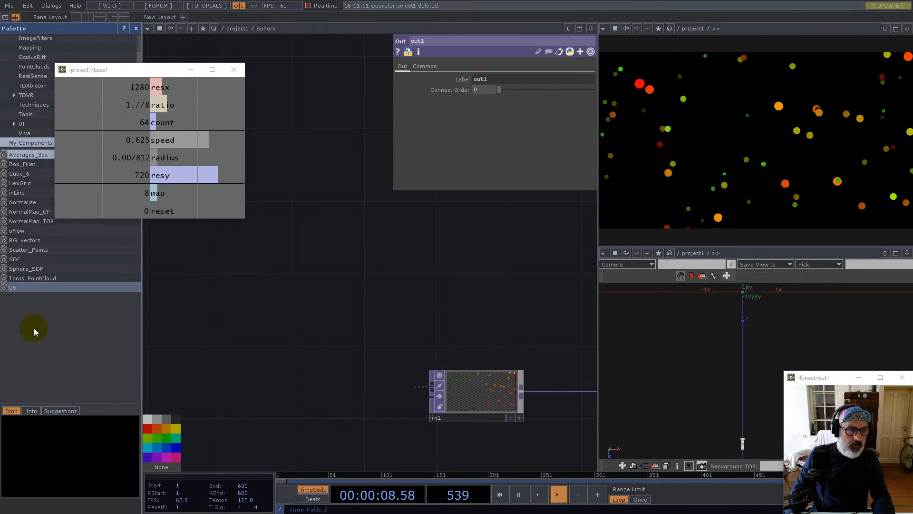
pyautogui.moveTo(14, 287); pyautogui.dragTo(421, 292)
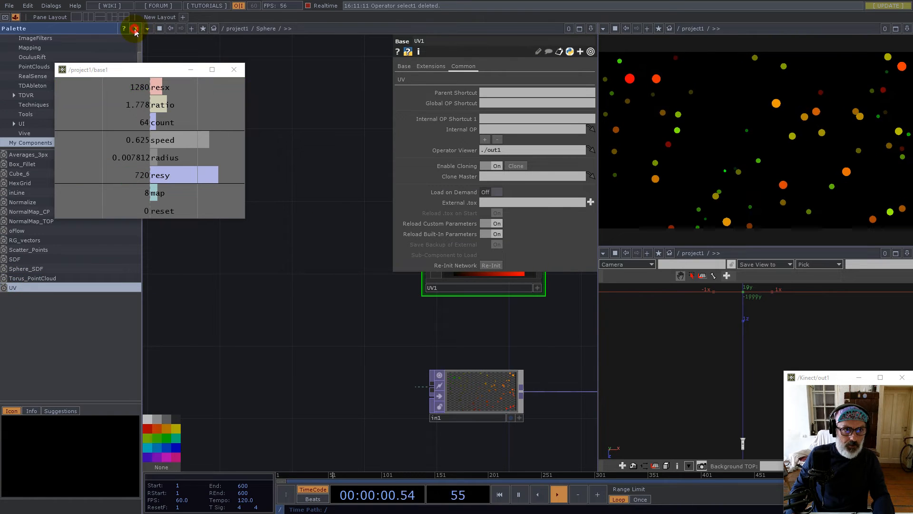
pyautogui.click(135, 29)
# Link UV1's resolution to base1's resx and resy, giving 1280 × 720
pyautogui.click(154, 112)
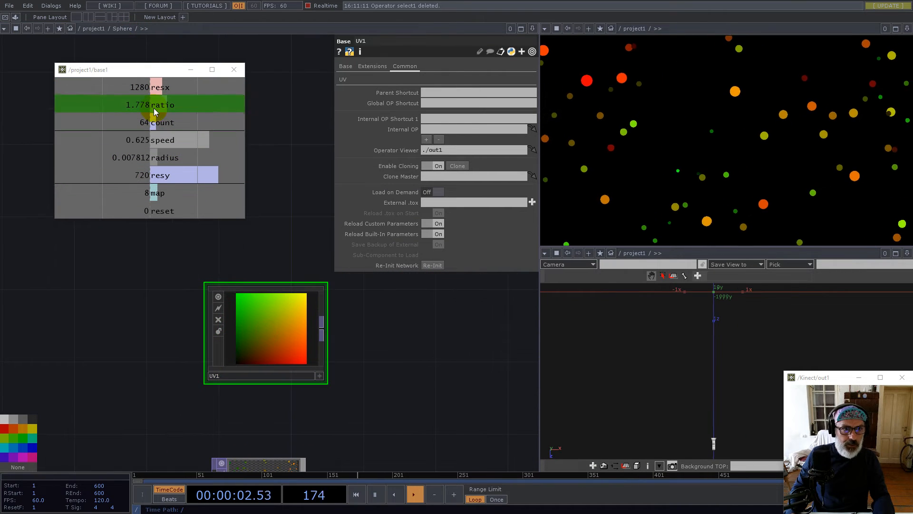
pyautogui.moveTo(152, 87); pyautogui.dragTo(433, 93)
pyautogui.click(434, 90)
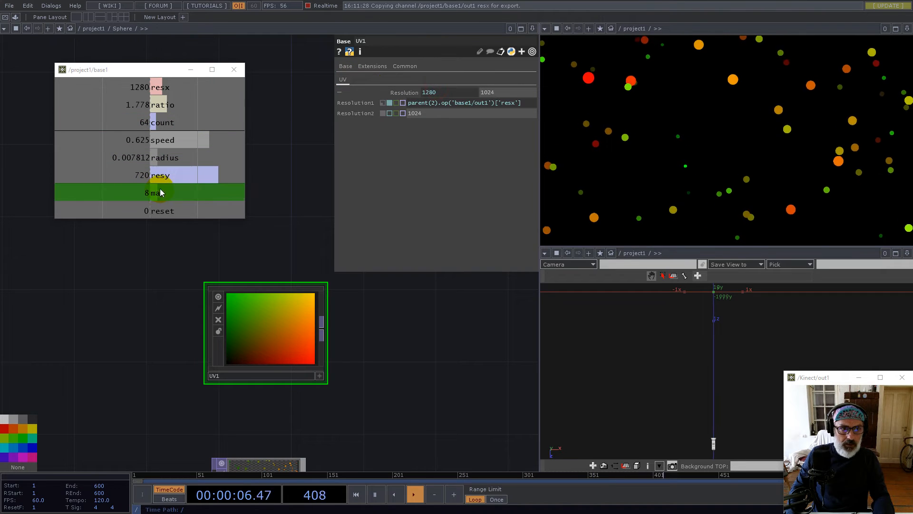
pyautogui.moveTo(154, 175); pyautogui.dragTo(519, 90)
pyautogui.click(521, 91)
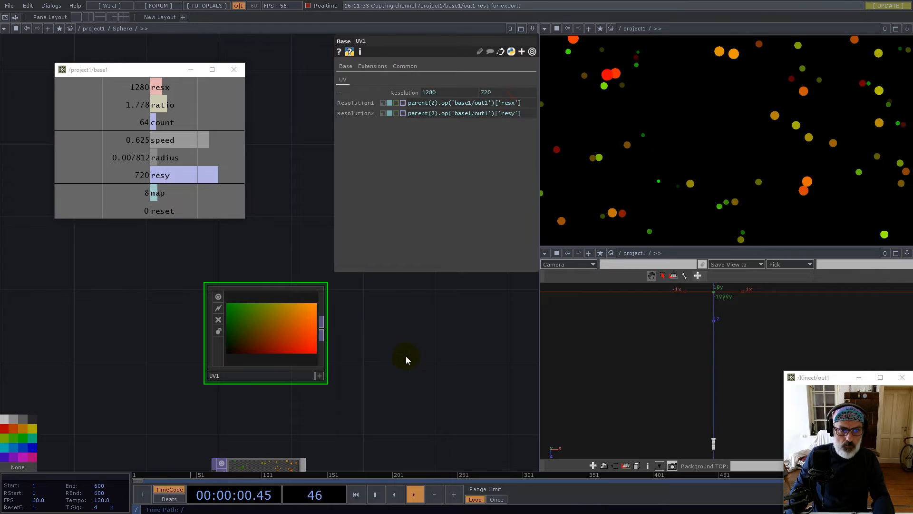
pyautogui.moveTo(398, 341); pyautogui.dragTo(353, 295)
pyautogui.scroll(-3, 343, 291)
pyautogui.scroll(8, 233, 364)
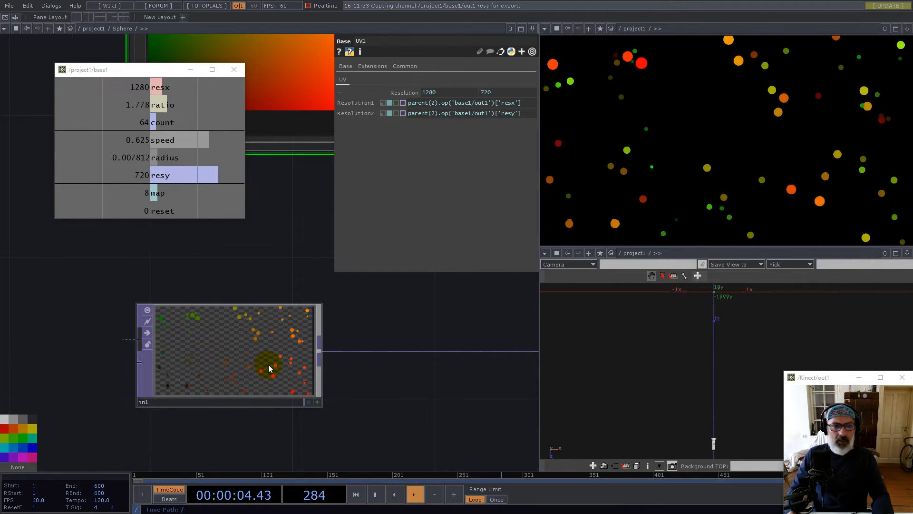
# Add a Subtract TOP, sub1, after in1 and wire UV1 into its second input
pyautogui.scroll(-3, 248, 388)
pyautogui.moveTo(269, 260); pyautogui.dragTo(245, 302)
pyautogui.scroll(3, 271, 363)
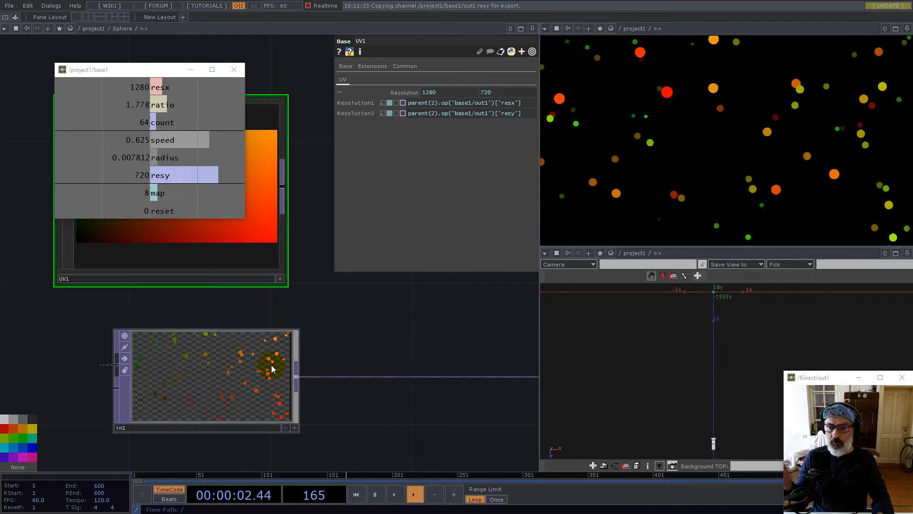
pyautogui.rightClick(296, 376)
pyautogui.write('su')
pyautogui.click(366, 289)
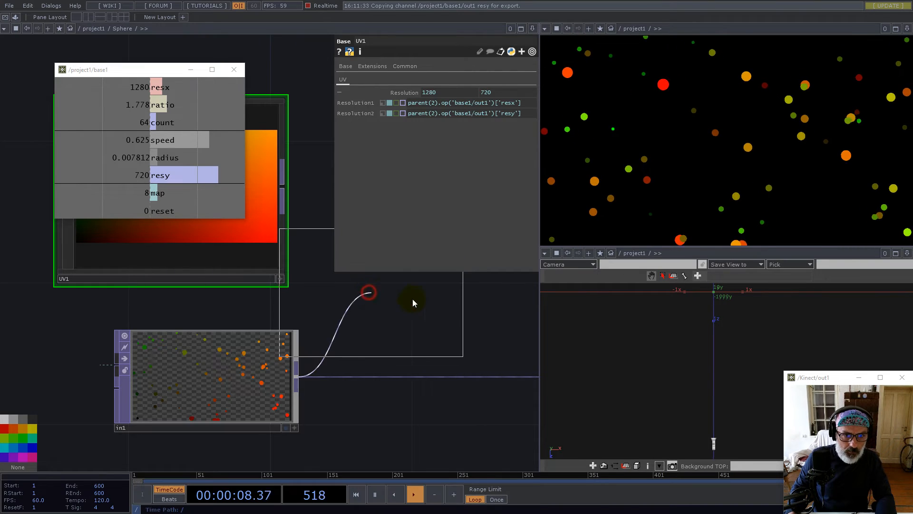
pyautogui.click(471, 288)
pyautogui.moveTo(284, 189); pyautogui.dragTo(379, 309)
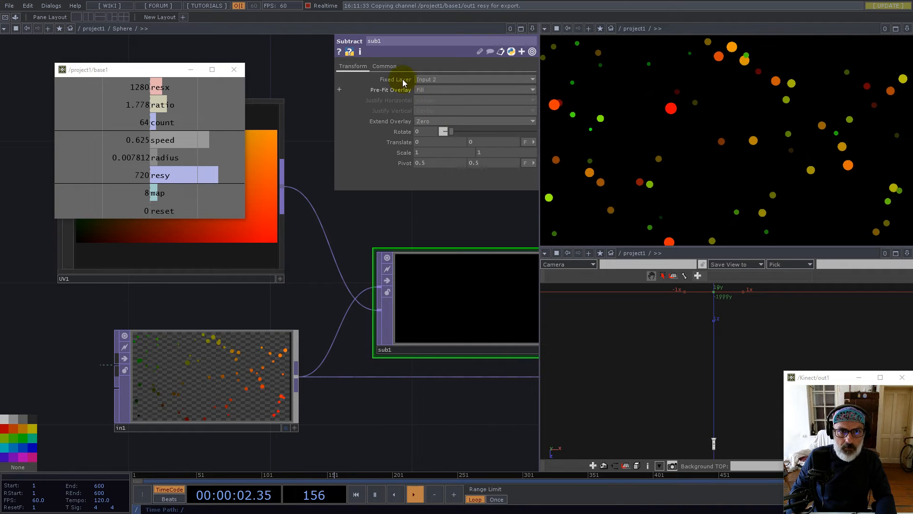
# Try Nearest Pixel viewer smoothness on sub1, undo it, and tidy the node layout
pyautogui.click(388, 66)
pyautogui.click(447, 153)
pyautogui.click(450, 162)
pyautogui.moveTo(456, 219); pyautogui.dragTo(219, 253)
pyautogui.scroll(-3, 219, 356)
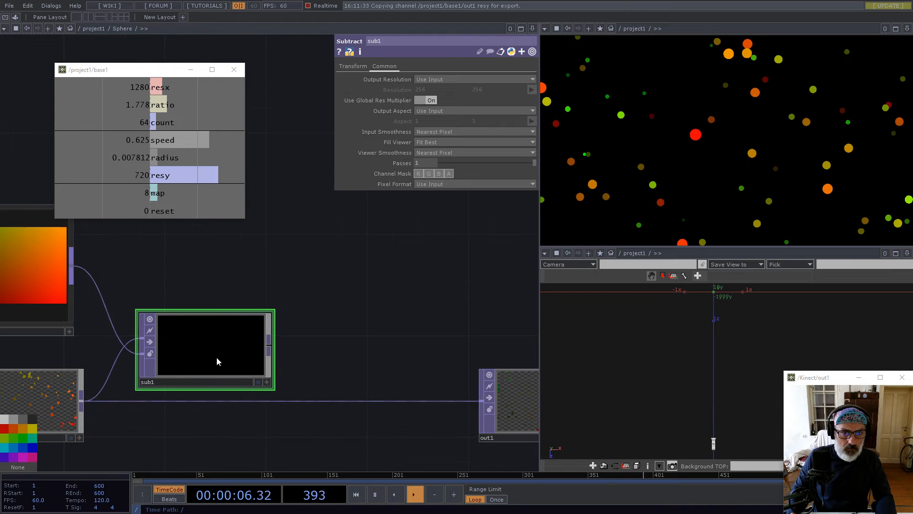
pyautogui.moveTo(203, 350); pyautogui.dragTo(230, 328)
pyautogui.hotkey('ctrl', 'z')
pyautogui.hotkey('ctrl', 'z')
pyautogui.hotkey('ctrl', 'z')
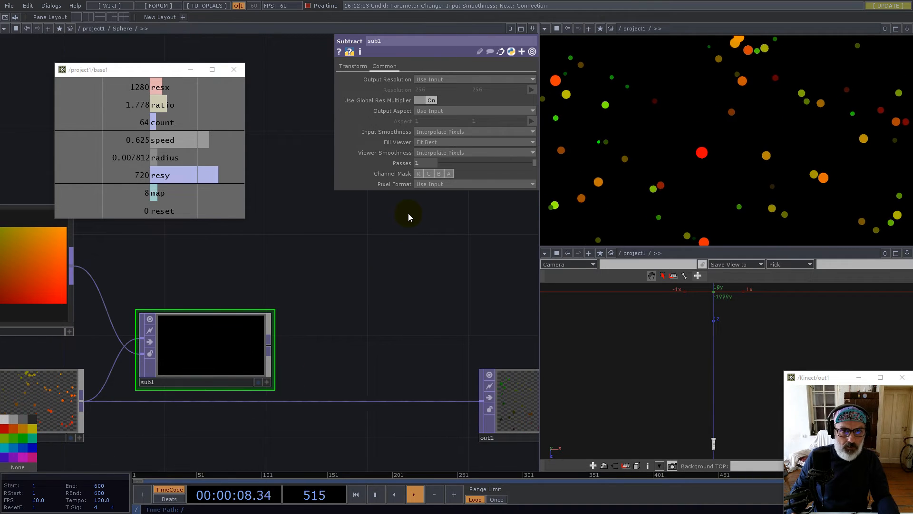
pyautogui.moveTo(225, 340); pyautogui.dragTo(249, 315)
pyautogui.moveTo(231, 244); pyautogui.dragTo(390, 232)
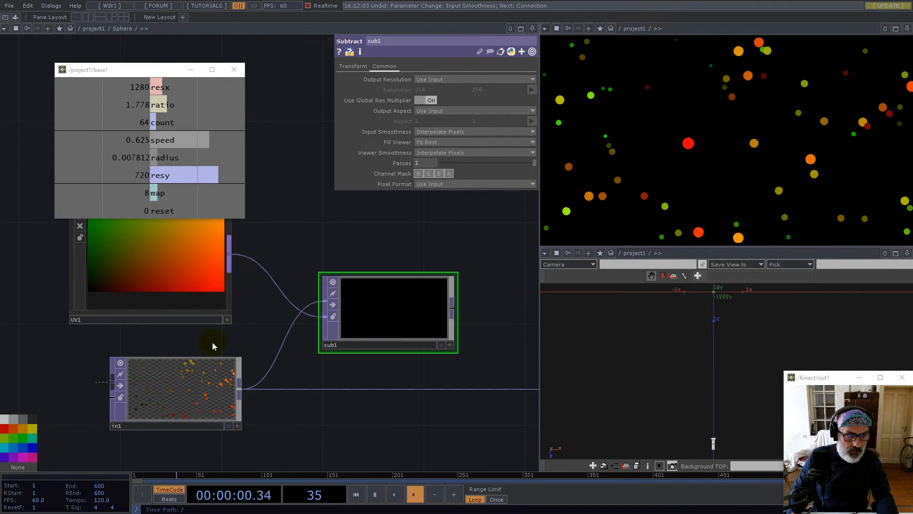
pyautogui.scroll(5, 192, 393)
pyautogui.scroll(-5, 139, 377)
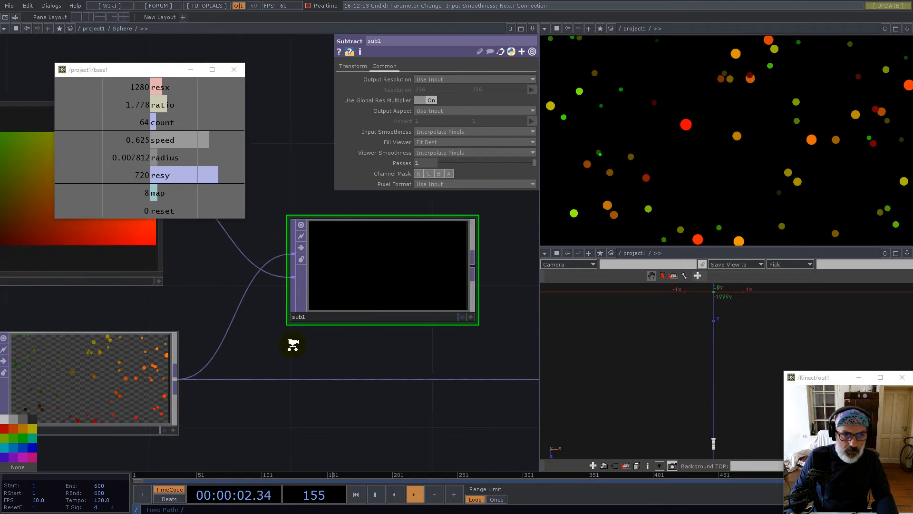
pyautogui.moveTo(434, 278); pyautogui.dragTo(312, 351)
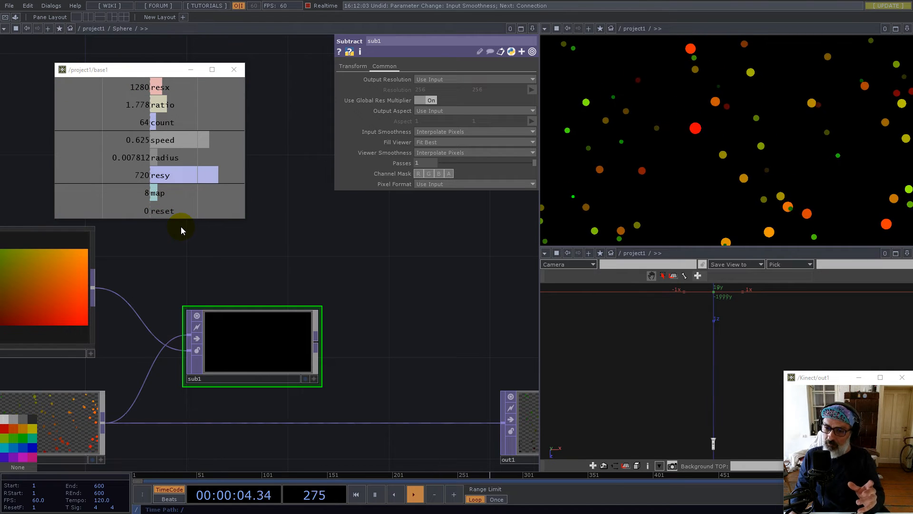
# Drag the Normalize component from the Palette's Derivative collection into the network
pyautogui.click(15, 17)
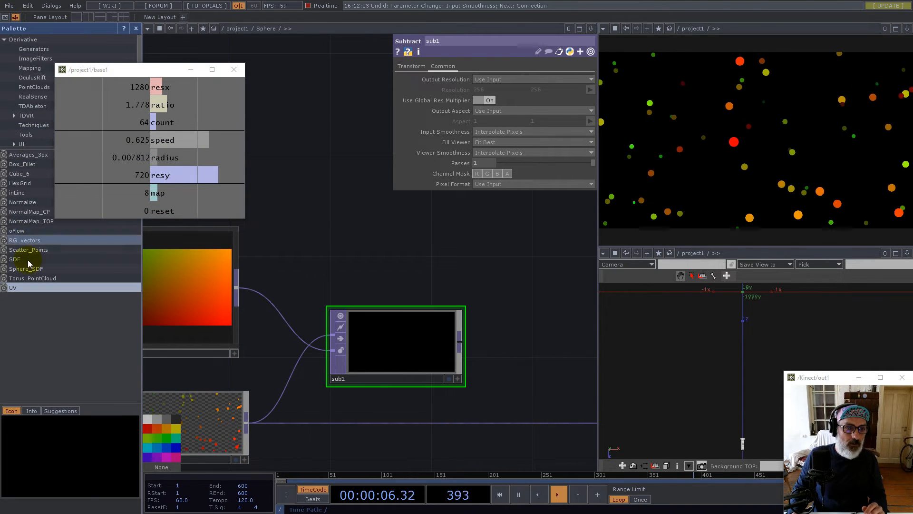
pyautogui.moveTo(24, 202); pyautogui.dragTo(418, 235)
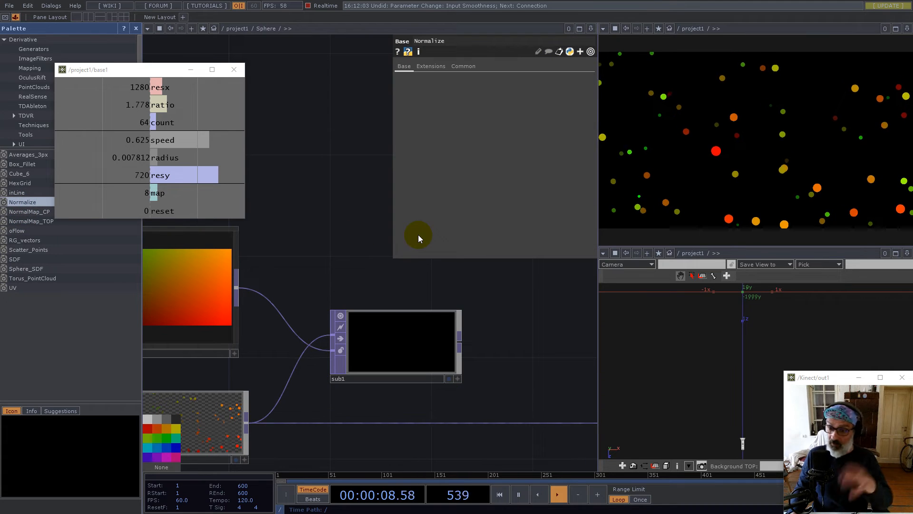
pyautogui.click(134, 29)
# Wire sub1 into Normalize, park it above sub1, and turn off its viewer flag
pyautogui.scroll(-3, 329, 358)
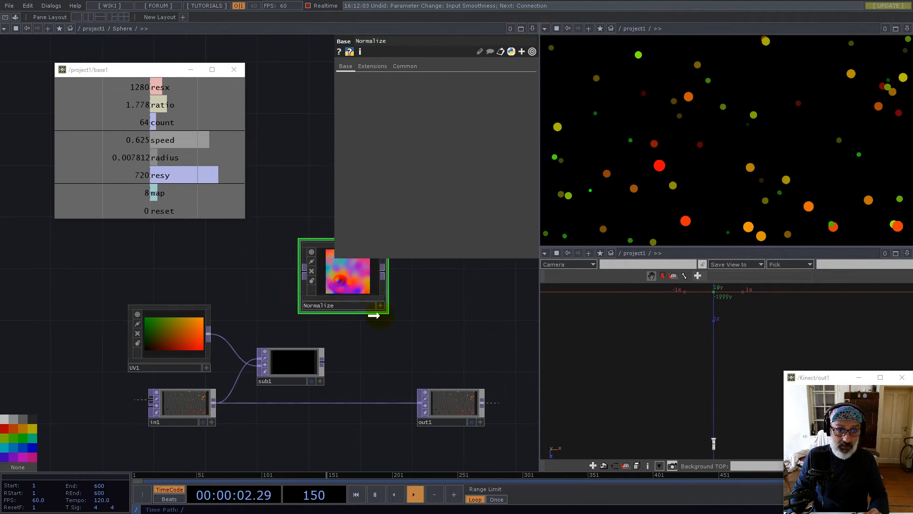
pyautogui.moveTo(366, 314); pyautogui.dragTo(412, 350)
pyautogui.click(350, 333)
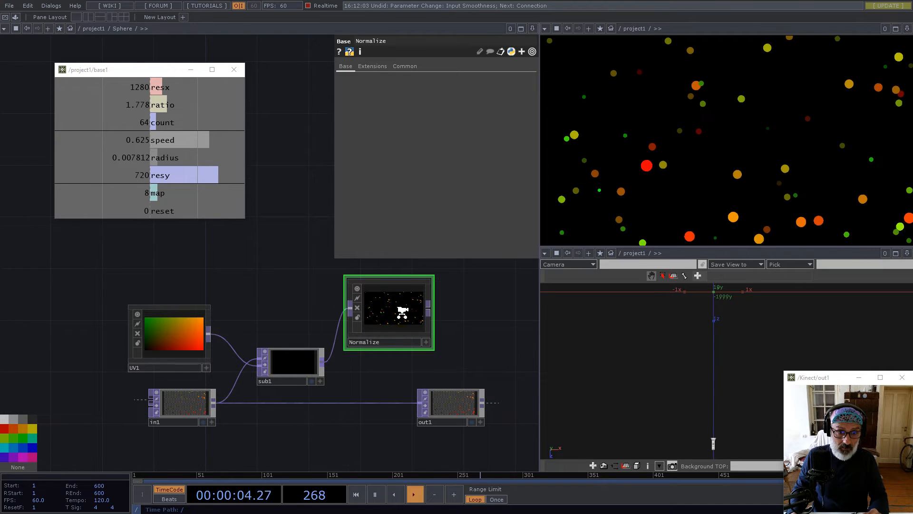
pyautogui.scroll(10, 402, 312)
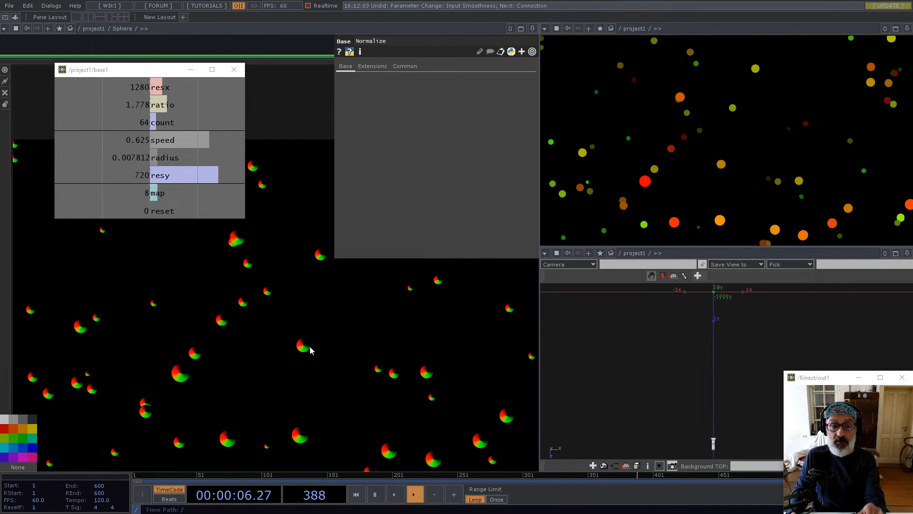
pyautogui.scroll(-10, 315, 350)
pyautogui.moveTo(315, 349); pyautogui.dragTo(161, 348)
pyautogui.click(139, 277)
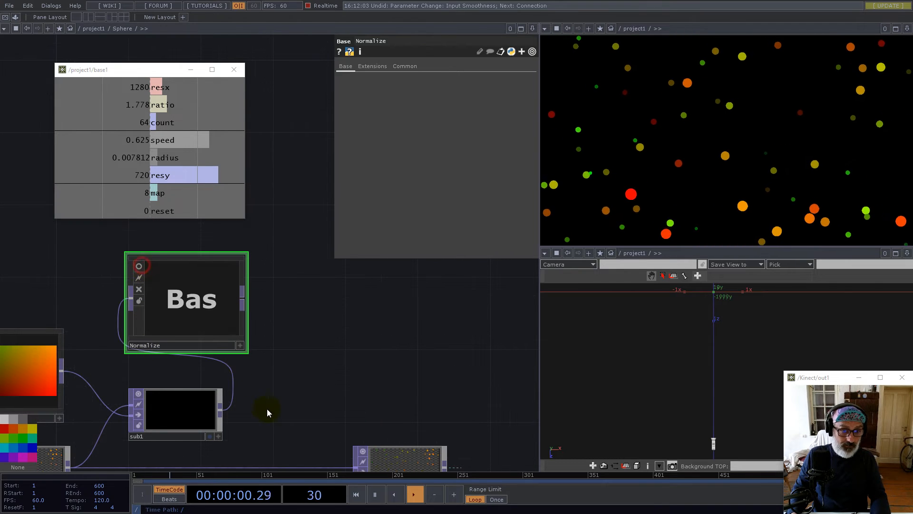
# Add math1 after sub1, combining RGB as Length without alpha, output 32-bit float (Mono)
pyautogui.rightClick(221, 415)
pyautogui.write('mat')
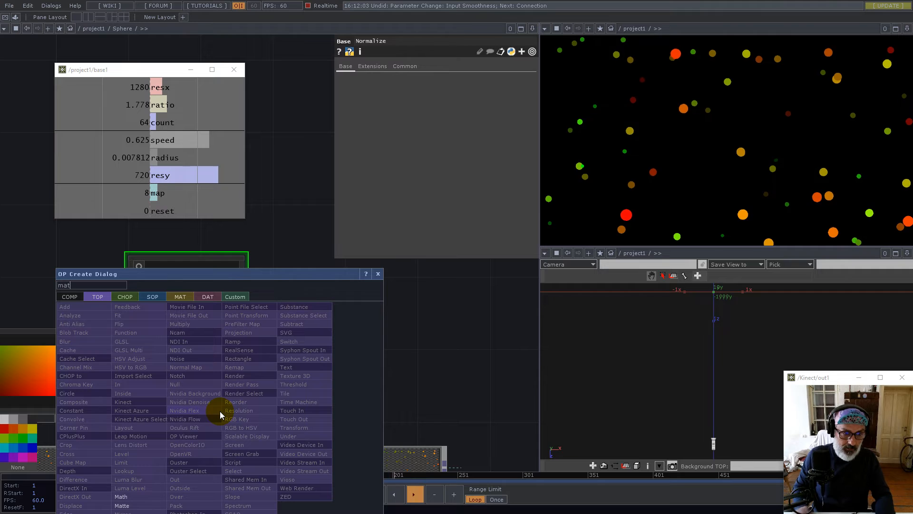
pyautogui.click(122, 496)
pyautogui.click(303, 414)
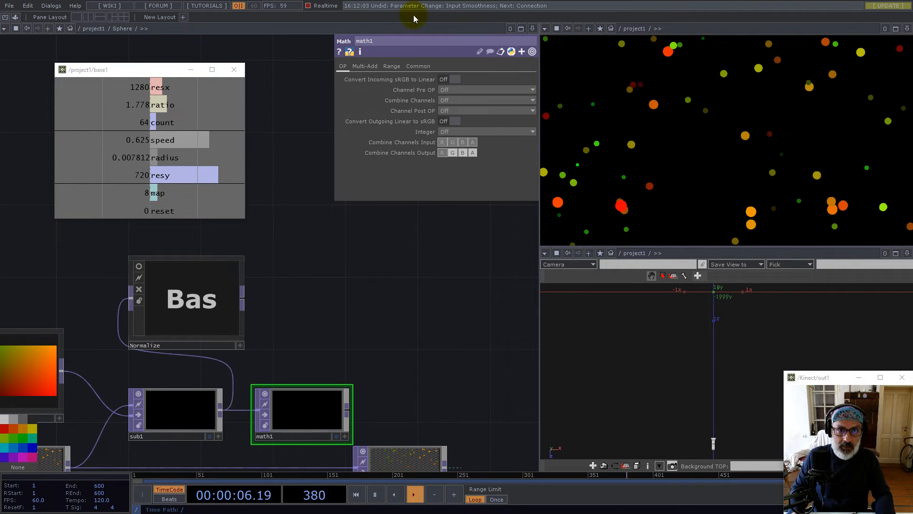
pyautogui.click(457, 100)
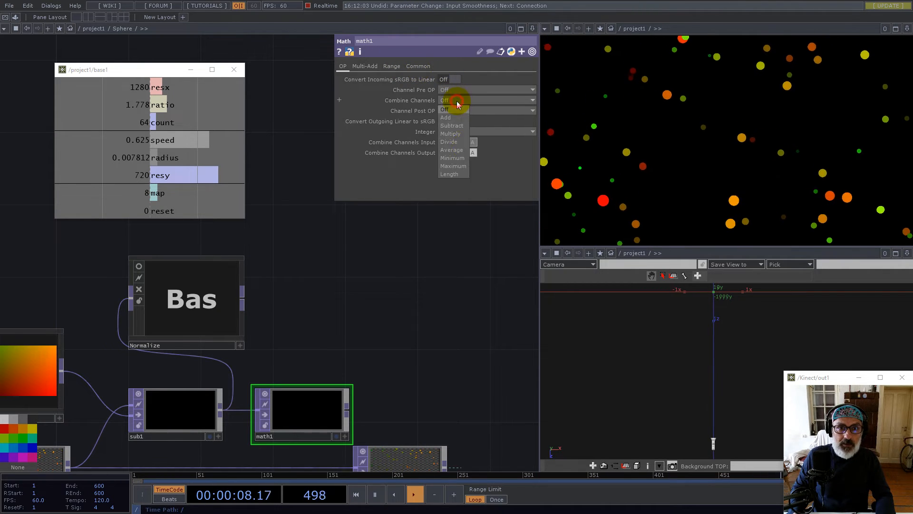
pyautogui.click(450, 175)
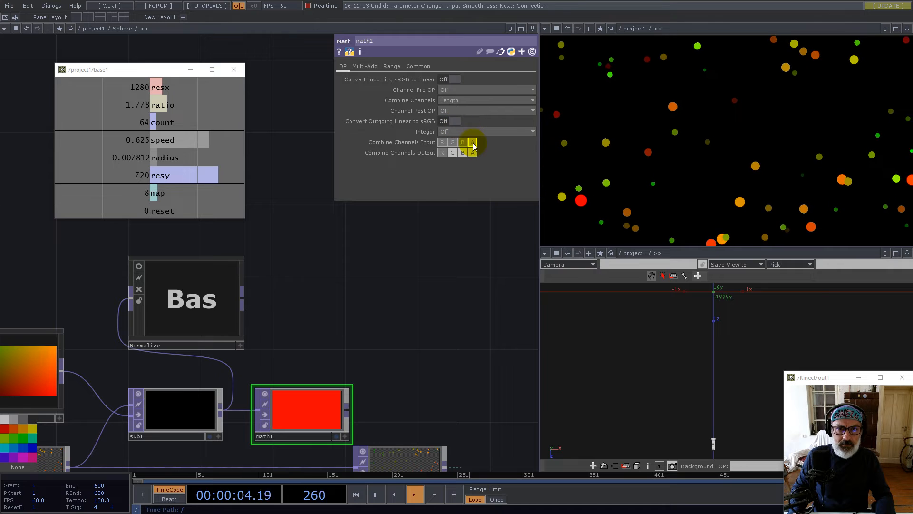
pyautogui.click(473, 143)
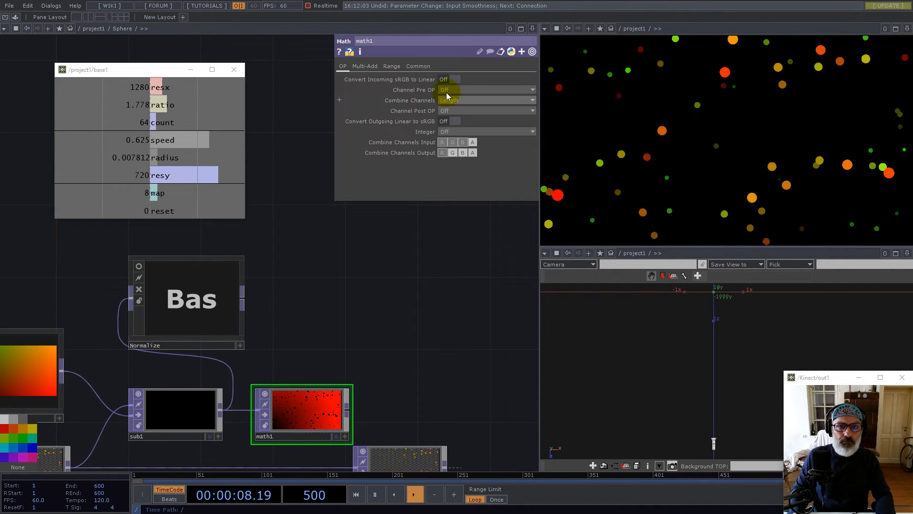
pyautogui.click(418, 66)
pyautogui.click(475, 184)
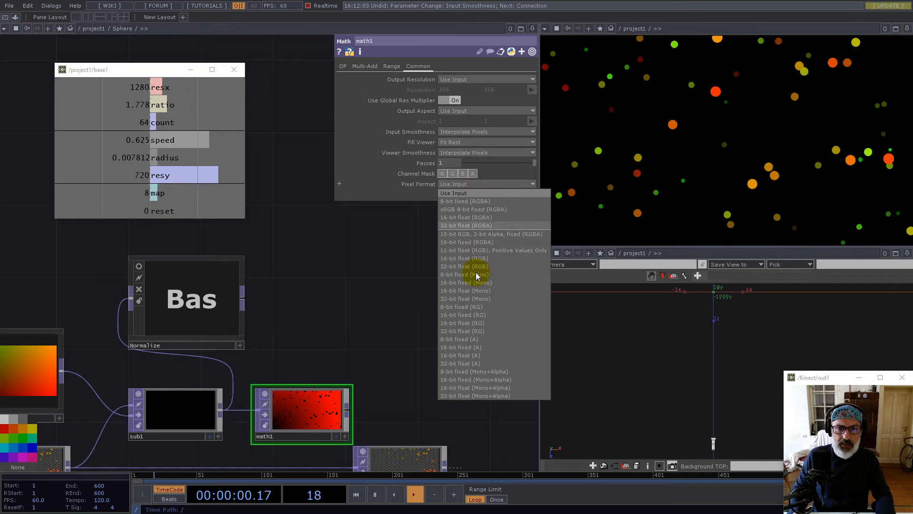
pyautogui.click(476, 298)
# Rearrange the network, moving UV1 and in1 further to the left
pyautogui.moveTo(381, 347); pyautogui.dragTo(427, 280)
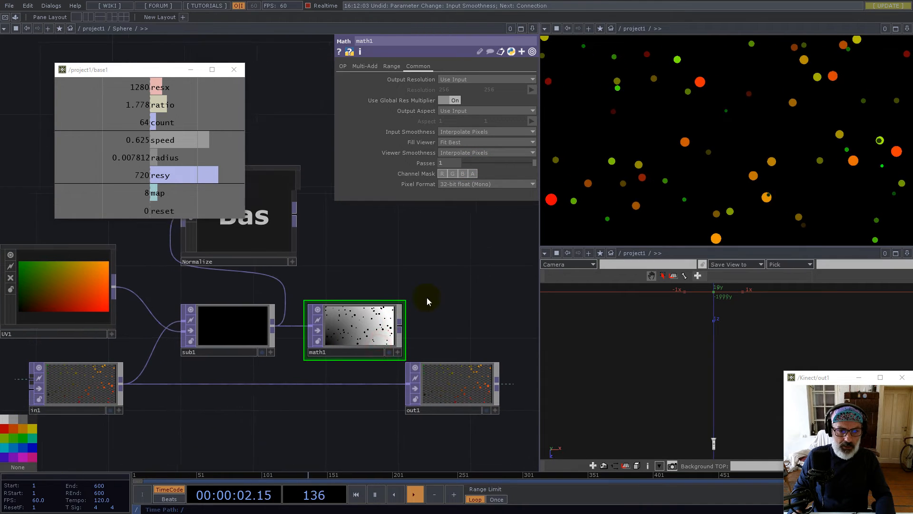
pyautogui.scroll(5, 364, 318)
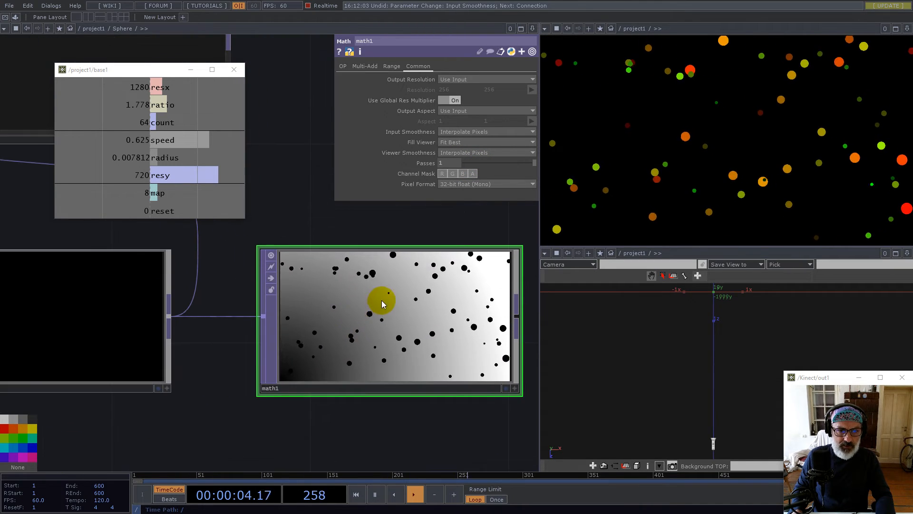
pyautogui.scroll(-4, 382, 304)
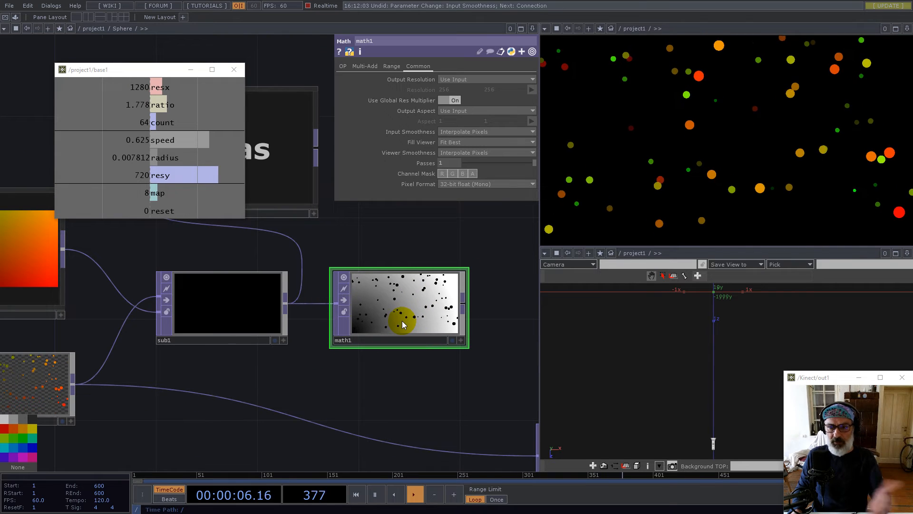
pyautogui.scroll(-4, 397, 305)
pyautogui.scroll(5, 238, 289)
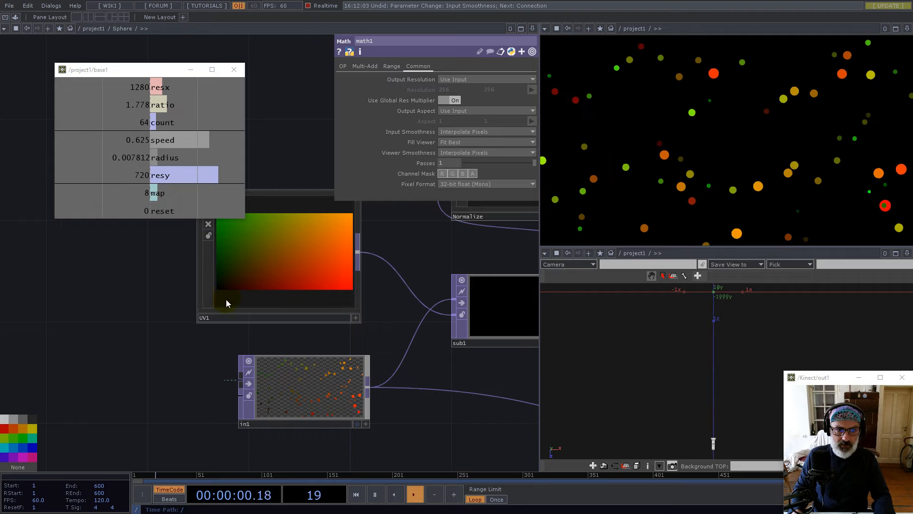
pyautogui.moveTo(300, 300); pyautogui.dragTo(143, 285)
pyautogui.scroll(-5, 171, 286)
pyautogui.moveTo(228, 327); pyautogui.dragTo(167, 351)
pyautogui.moveTo(161, 267); pyautogui.dragTo(107, 266)
# Add reorder1 after in1, choosing its red source and a 32-bit float (Mono) format
pyautogui.rightClick(184, 349)
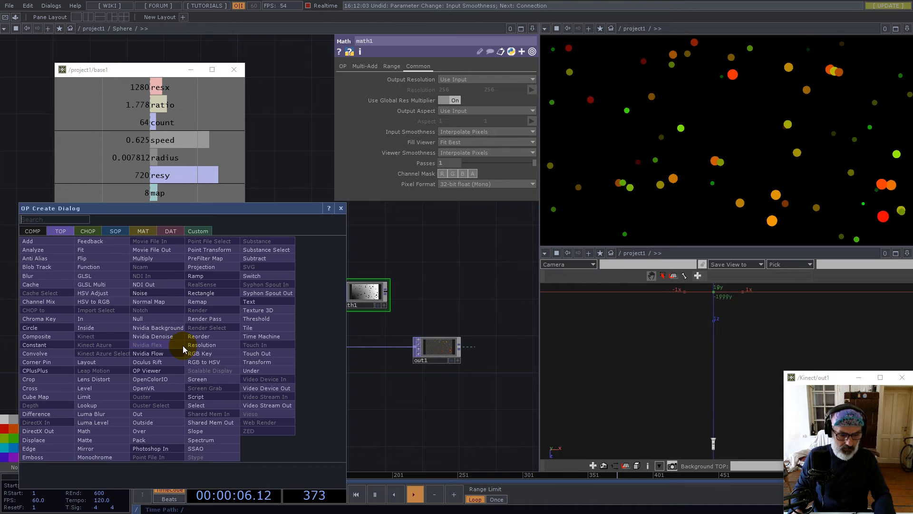
pyautogui.write('re')
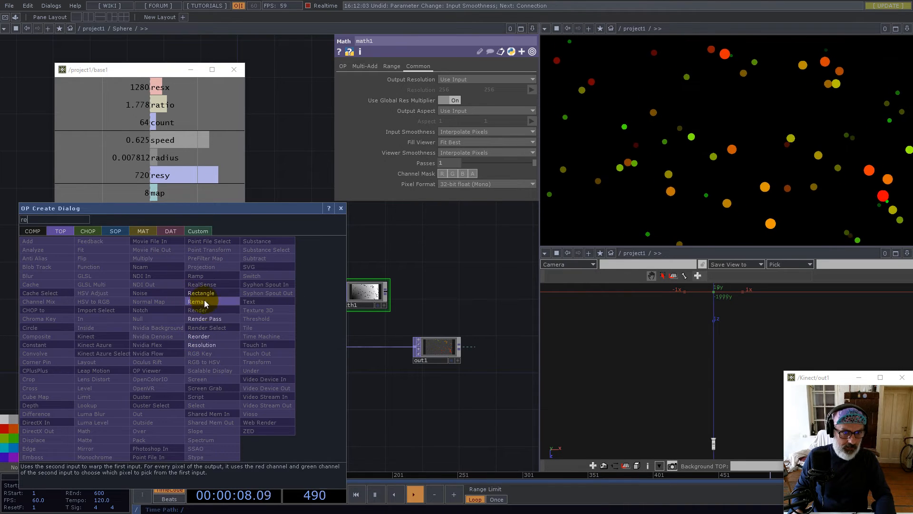
pyautogui.click(206, 338)
pyautogui.click(167, 302)
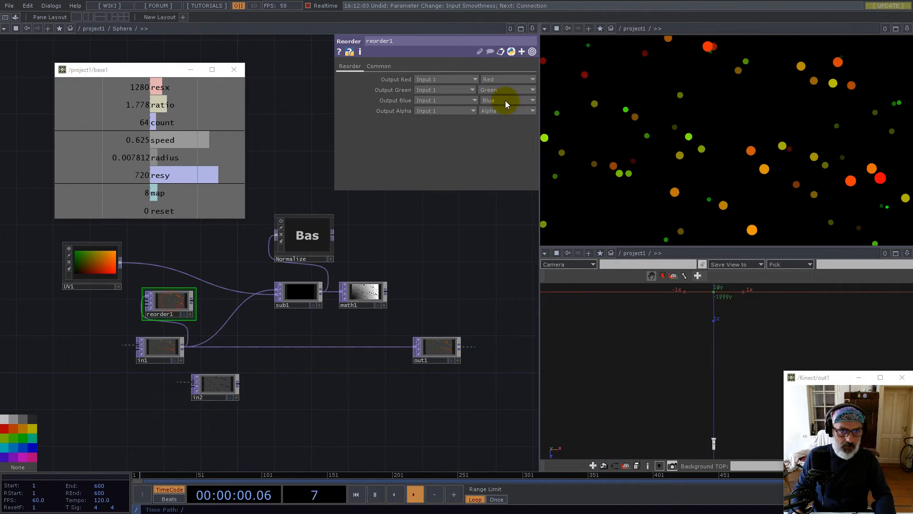
pyautogui.click(495, 79)
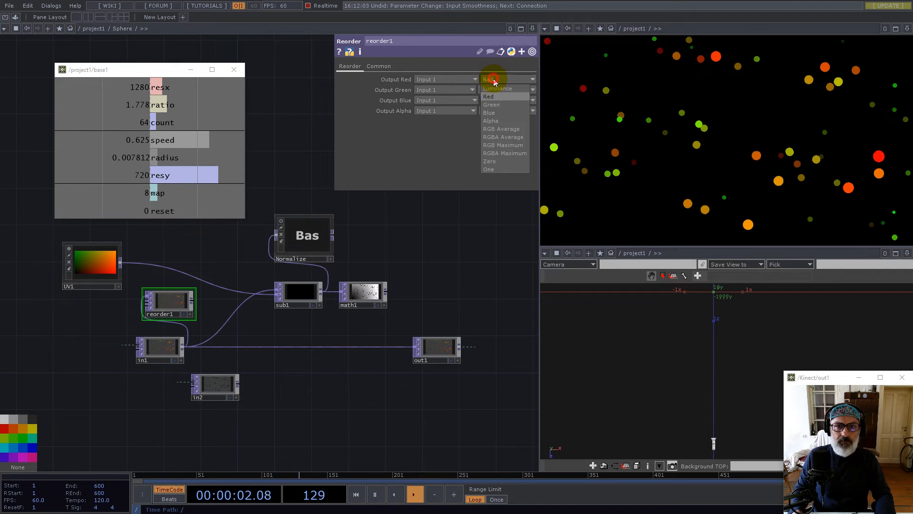
pyautogui.click(495, 114)
pyautogui.click(378, 66)
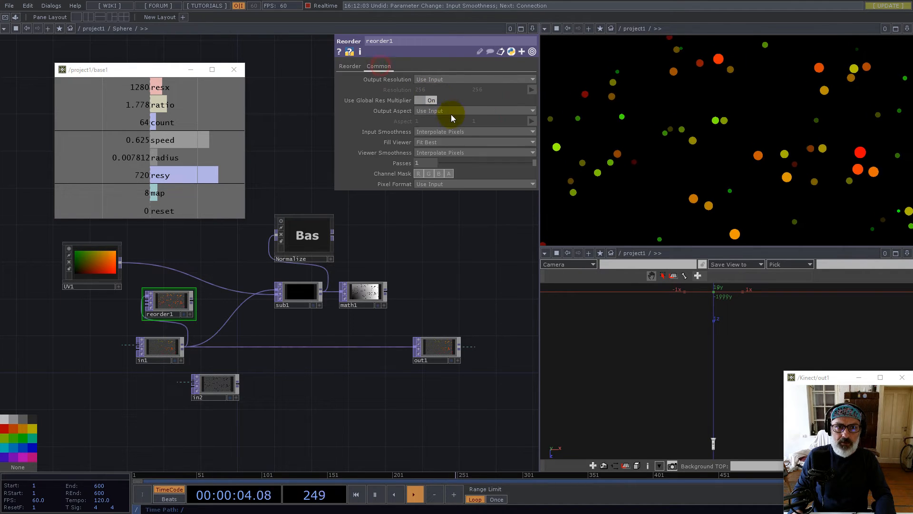
pyautogui.click(453, 185)
pyautogui.click(451, 299)
# Add multiply1 after reorder1 with UV1 as its second input
pyautogui.rightClick(196, 304)
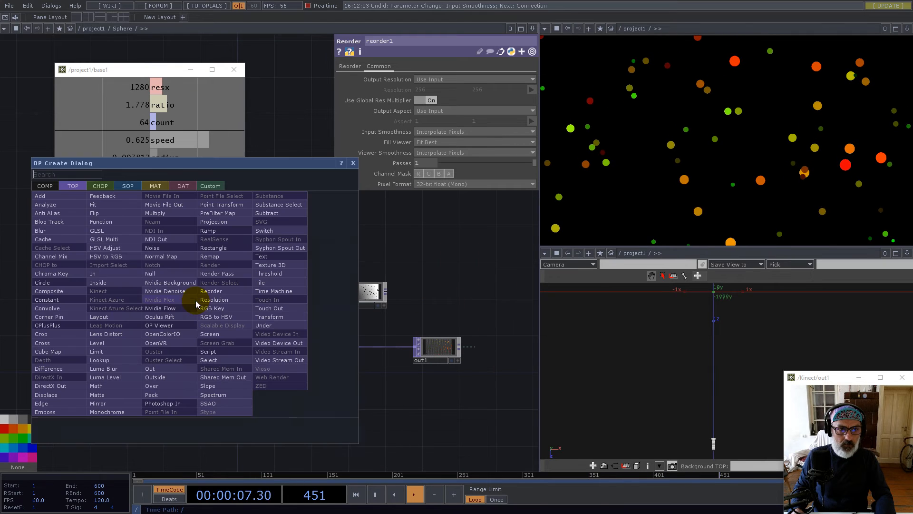
pyautogui.click(163, 214)
pyautogui.click(206, 244)
pyautogui.moveTo(120, 261); pyautogui.dragTo(185, 248)
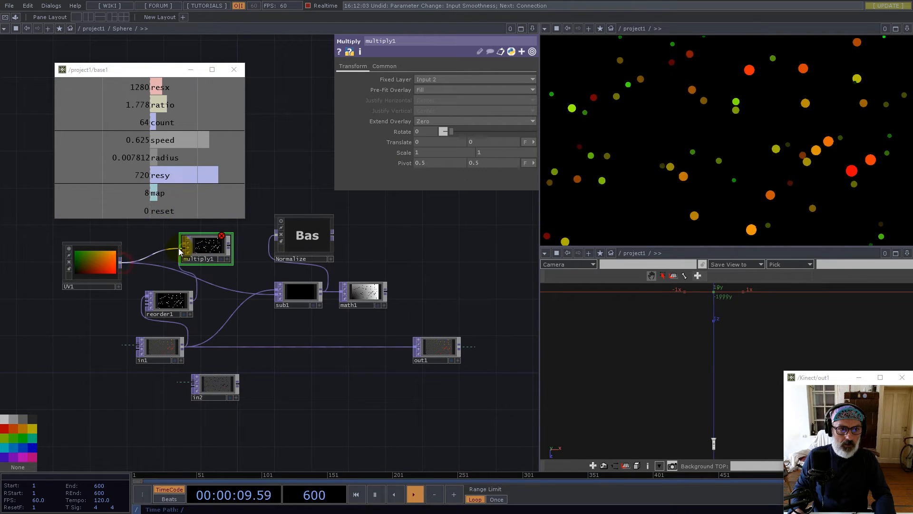
pyautogui.click(383, 66)
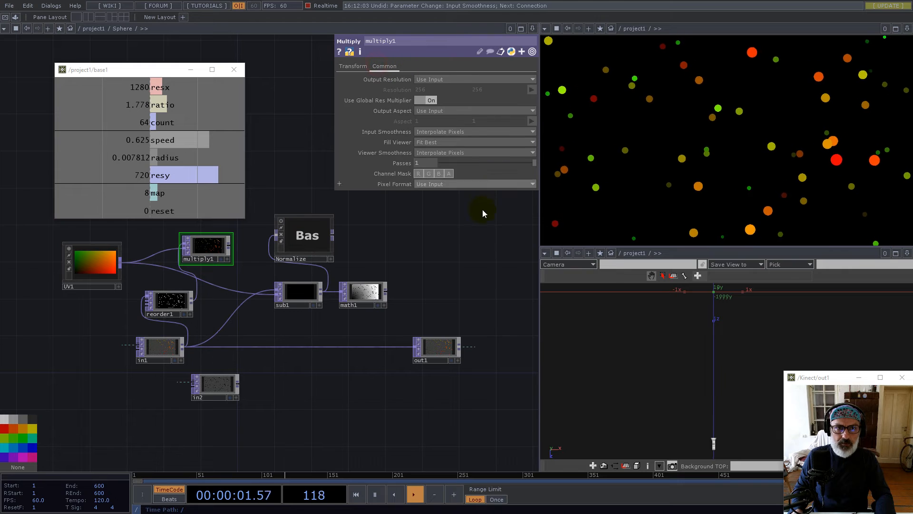
pyautogui.click(478, 183)
pyautogui.click(484, 396)
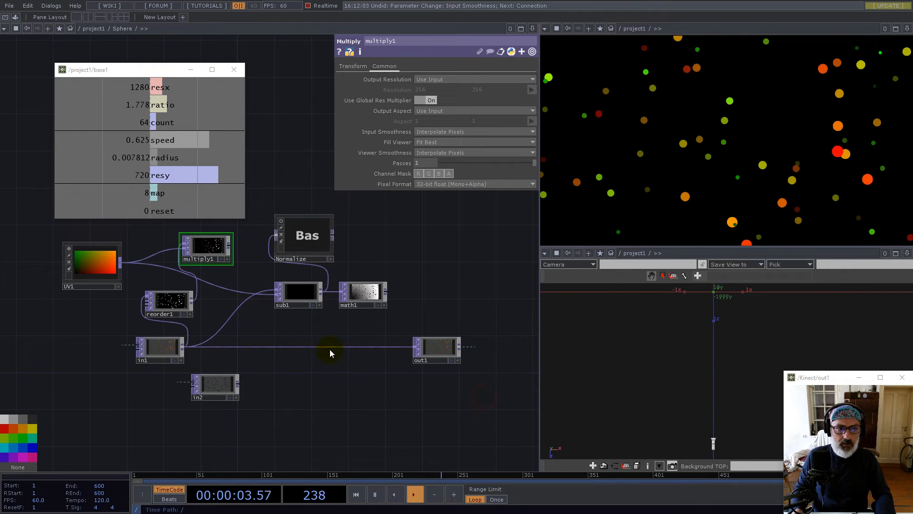
pyautogui.hotkey('ctrl', 'z')
# Switch reorder1 to 32-bit float (Mono+Alpha) and feed multiply1 into sub1 instead of UV1
pyautogui.click(168, 300)
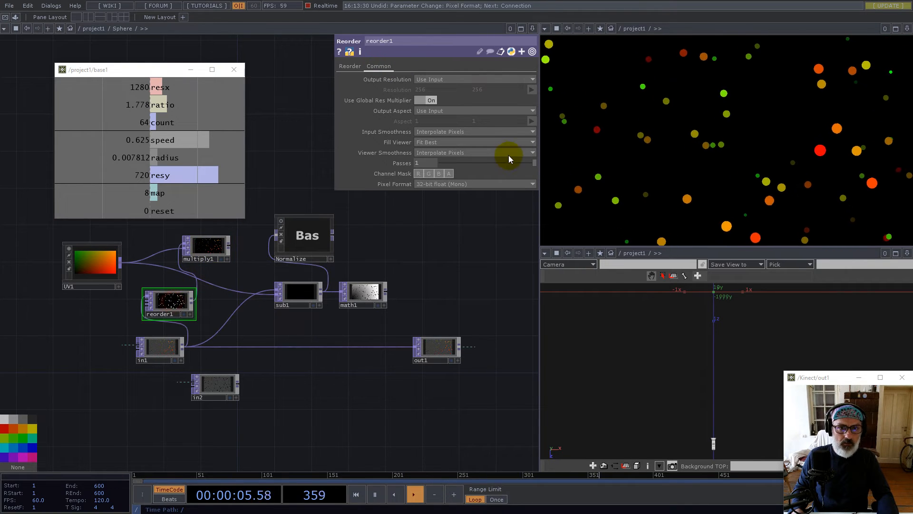
pyautogui.click(489, 184)
pyautogui.click(473, 396)
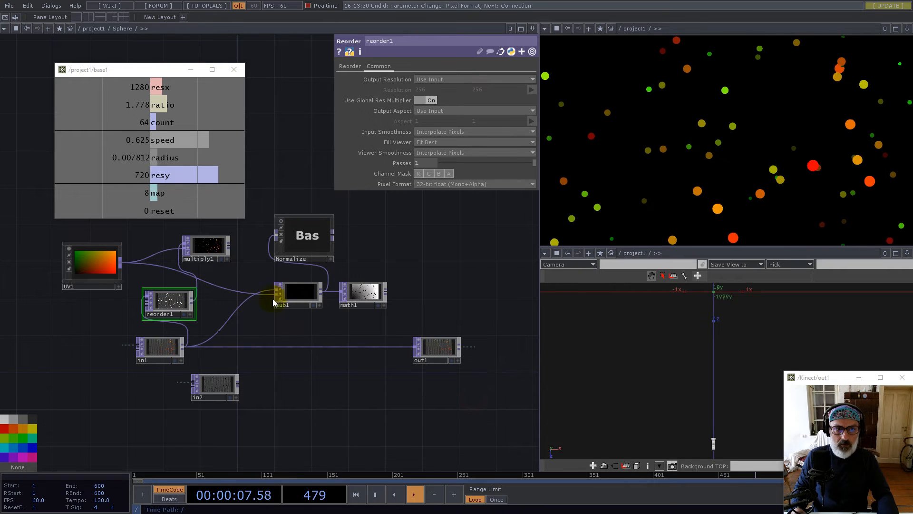
pyautogui.moveTo(234, 291); pyautogui.dragTo(233, 291)
pyautogui.moveTo(212, 258); pyautogui.dragTo(228, 295)
# Move the Normalize node out of the way of math1
pyautogui.scroll(5, 337, 290)
pyautogui.rightClick(343, 290)
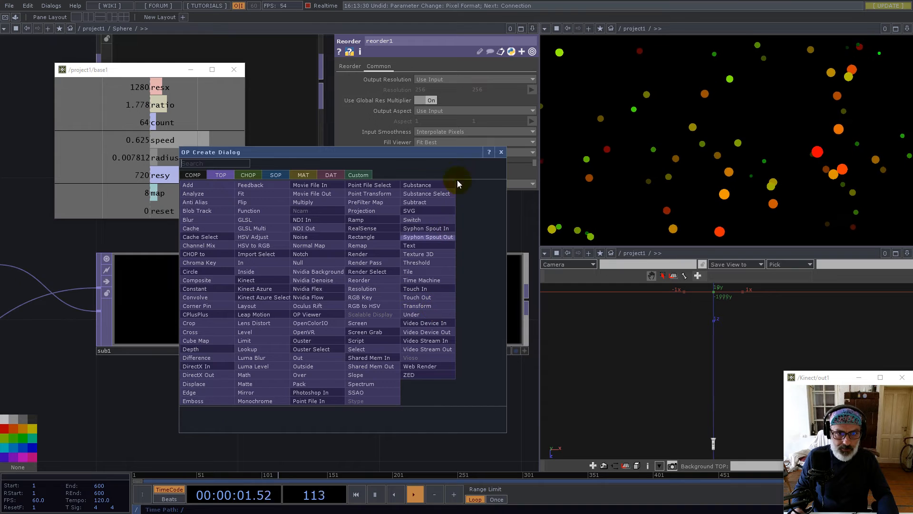
pyautogui.click(501, 152)
pyautogui.scroll(5, 484, 317)
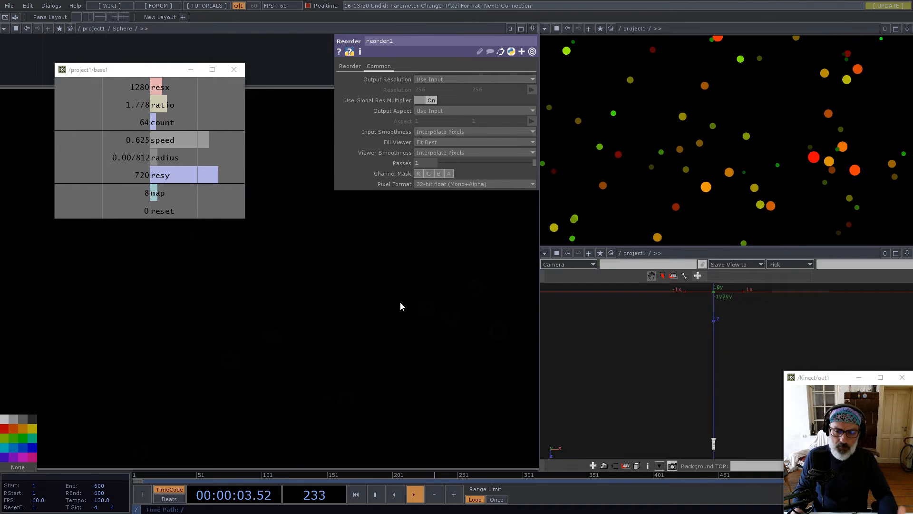
pyautogui.scroll(-5, 325, 312)
pyautogui.scroll(-5, 325, 312)
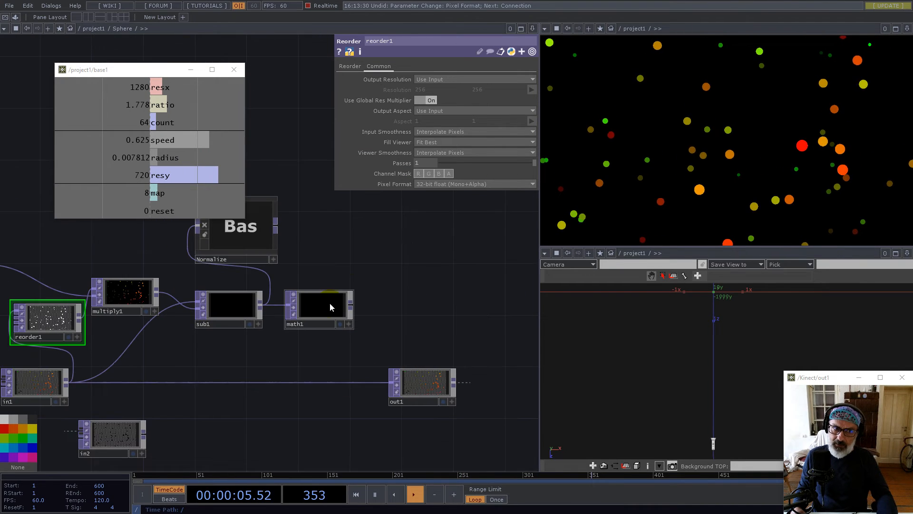
pyautogui.moveTo(255, 238); pyautogui.dragTo(306, 215)
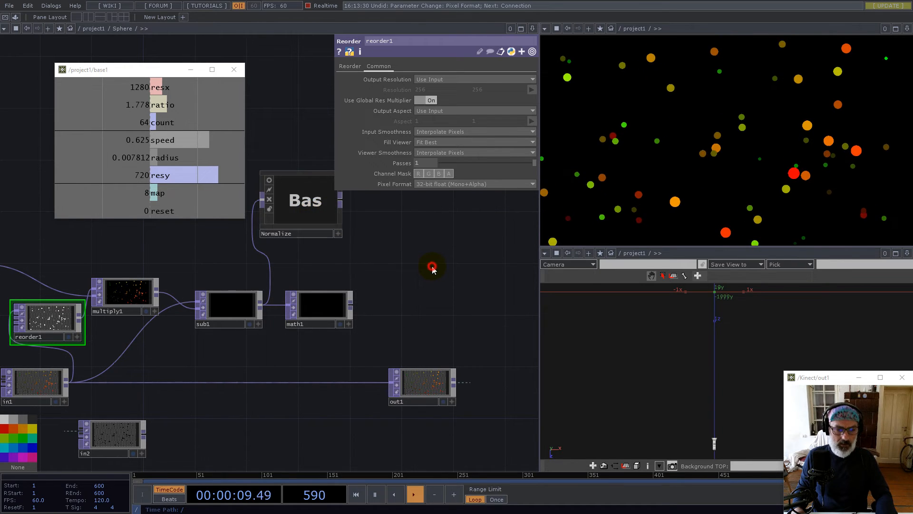
# Add limit1 after math1 from the OP Create Dialog with Normalize turned on
pyautogui.doubleClick(433, 268)
pyautogui.click(336, 320)
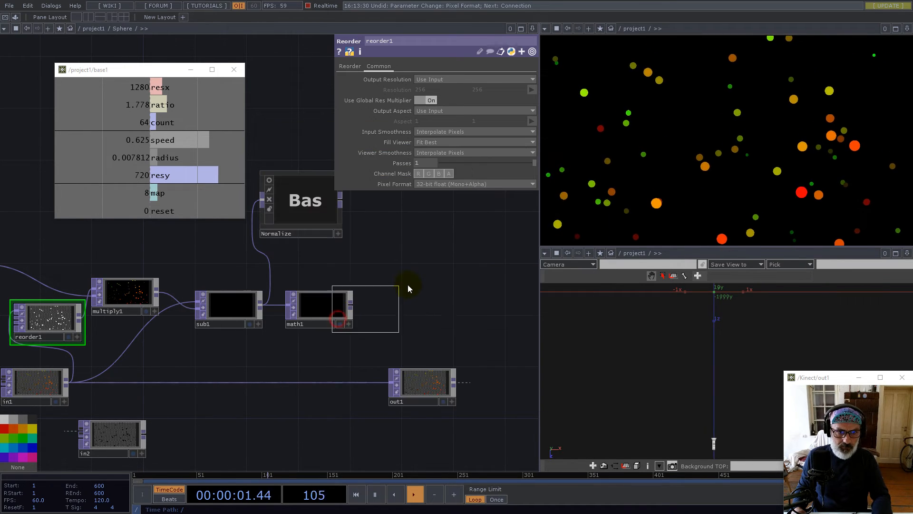
pyautogui.click(408, 286)
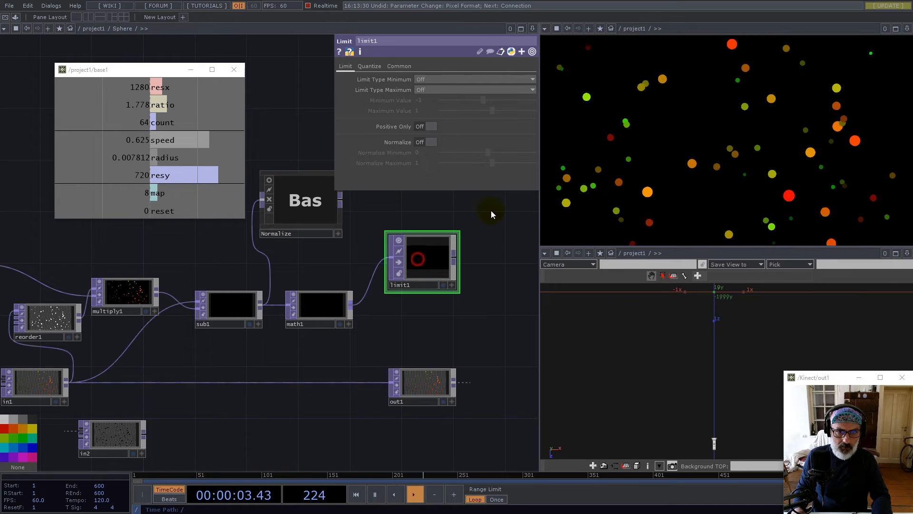
pyautogui.click(431, 142)
pyautogui.scroll(6, 450, 263)
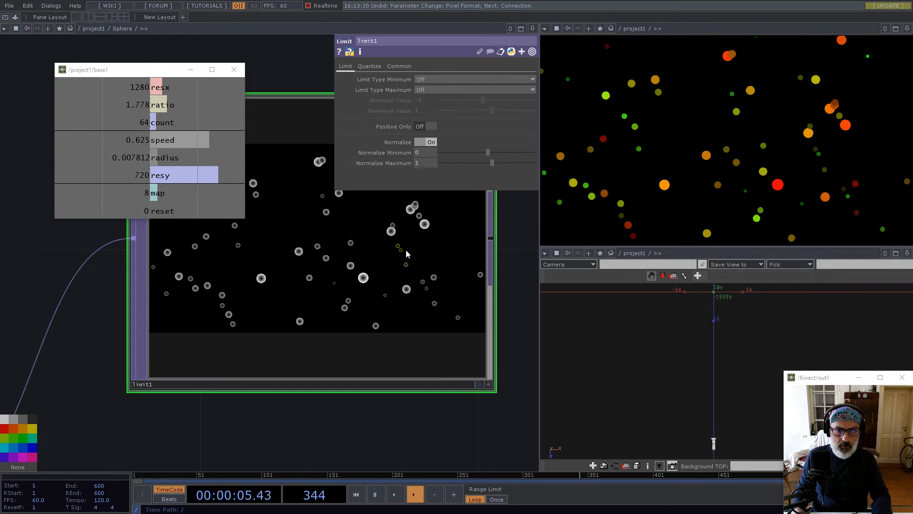
pyautogui.scroll(5, 332, 346)
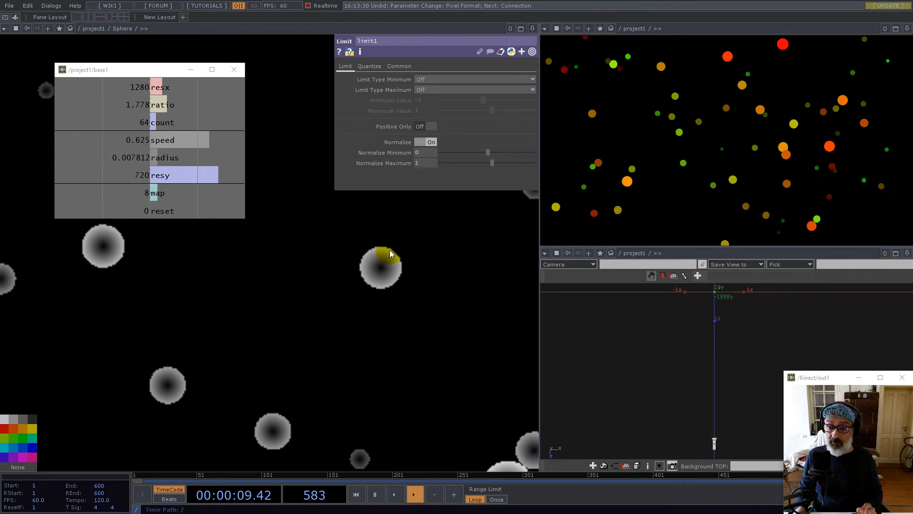
pyautogui.scroll(-10, 393, 295)
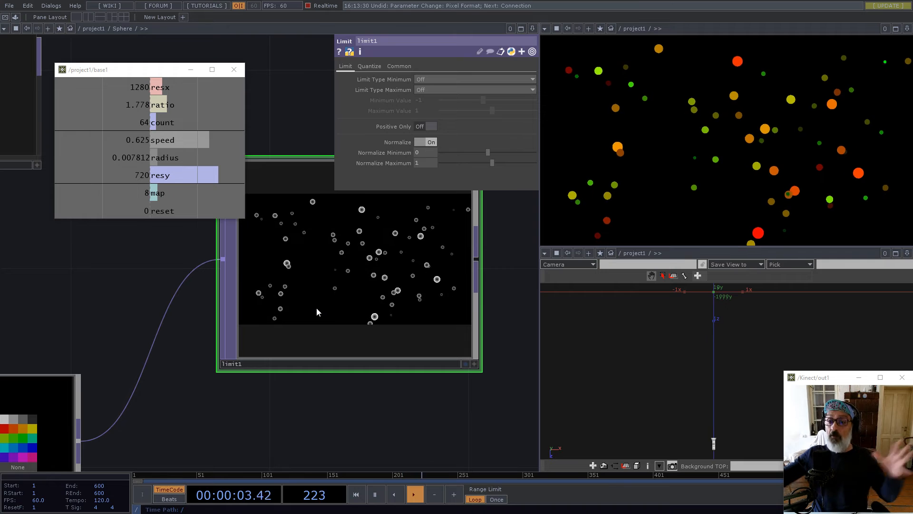
pyautogui.scroll(-5, 361, 314)
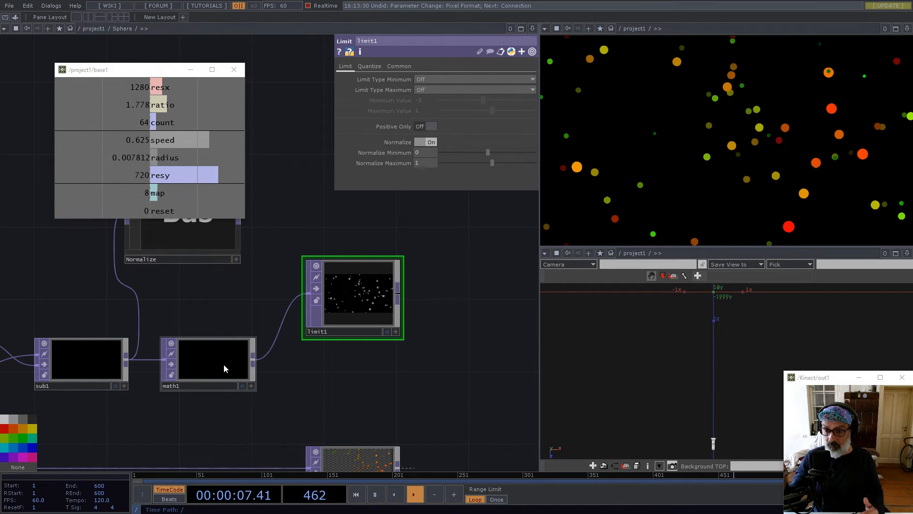
pyautogui.scroll(-4, 223, 369)
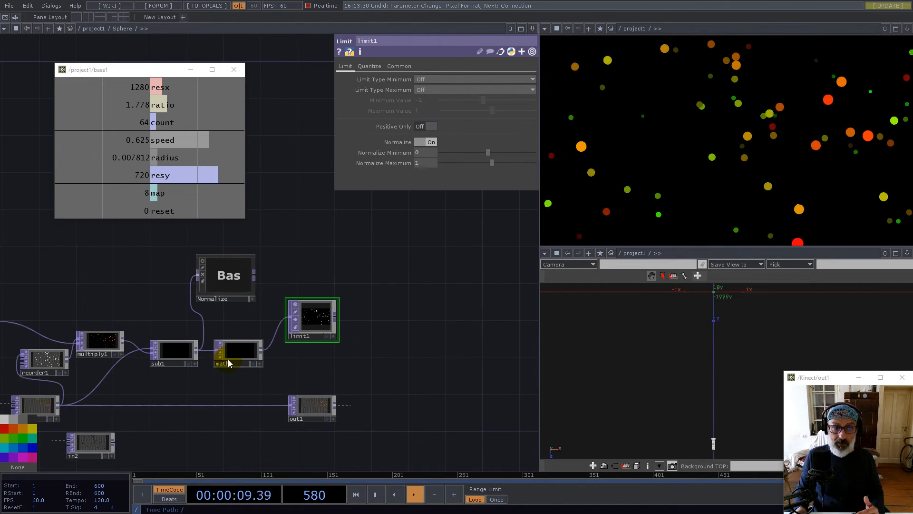
# Select math1 and bring up its OP parameter page
pyautogui.scroll(5, 230, 369)
pyautogui.click(201, 383)
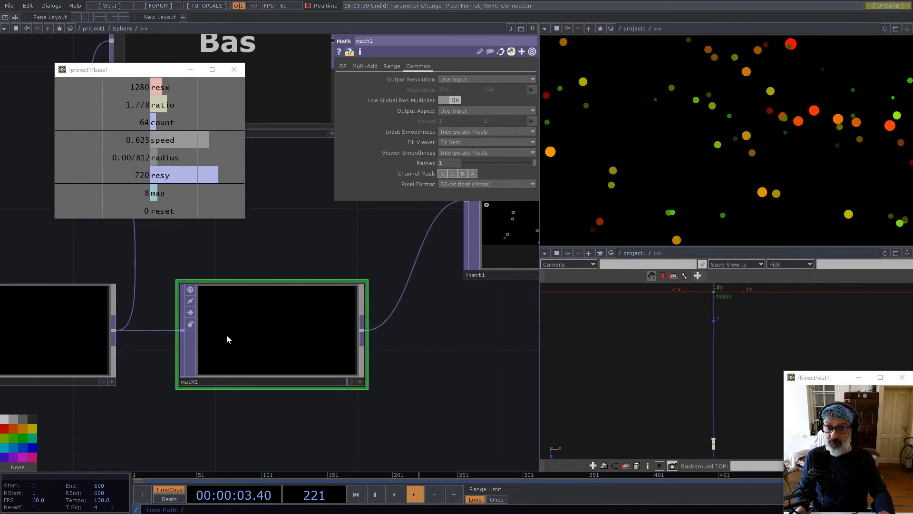
pyautogui.click(343, 67)
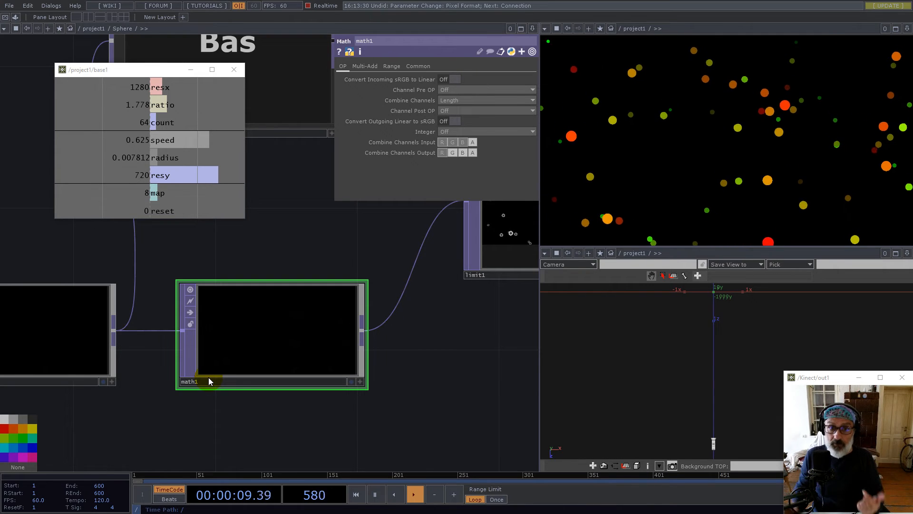
pyautogui.rightClick(369, 332)
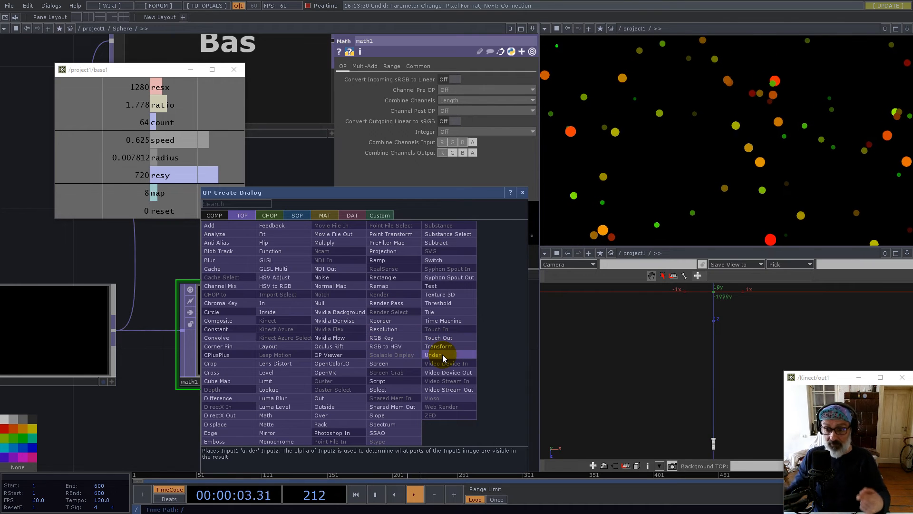
pyautogui.click(522, 193)
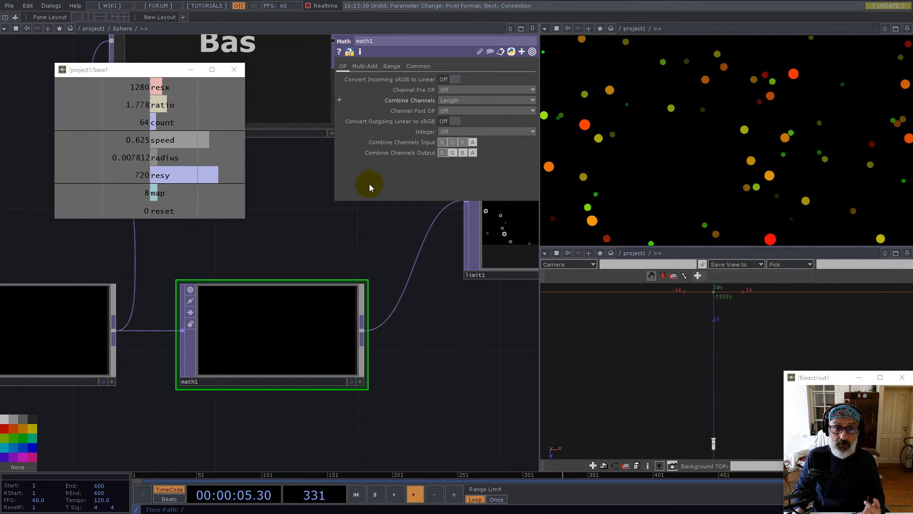
# Set math1's Channel Pre OP to Square, Combine Channels to Add, and Channel Post OP to Off
pyautogui.click(451, 91)
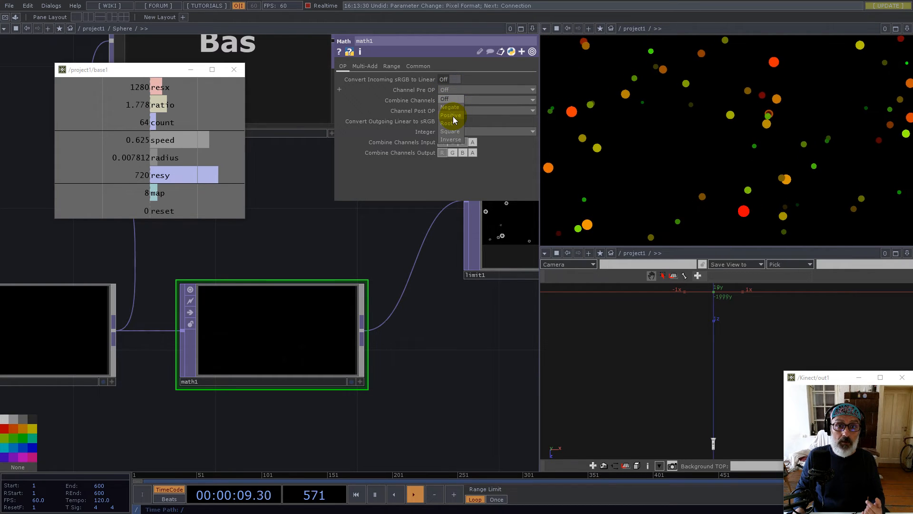
pyautogui.click(453, 131)
pyautogui.click(452, 100)
pyautogui.click(447, 117)
pyautogui.click(452, 112)
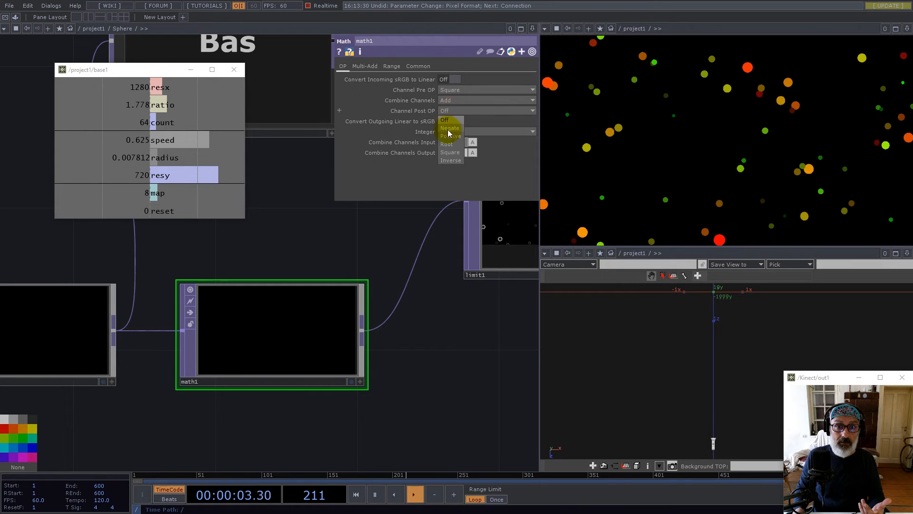
pyautogui.click(447, 144)
pyautogui.click(453, 111)
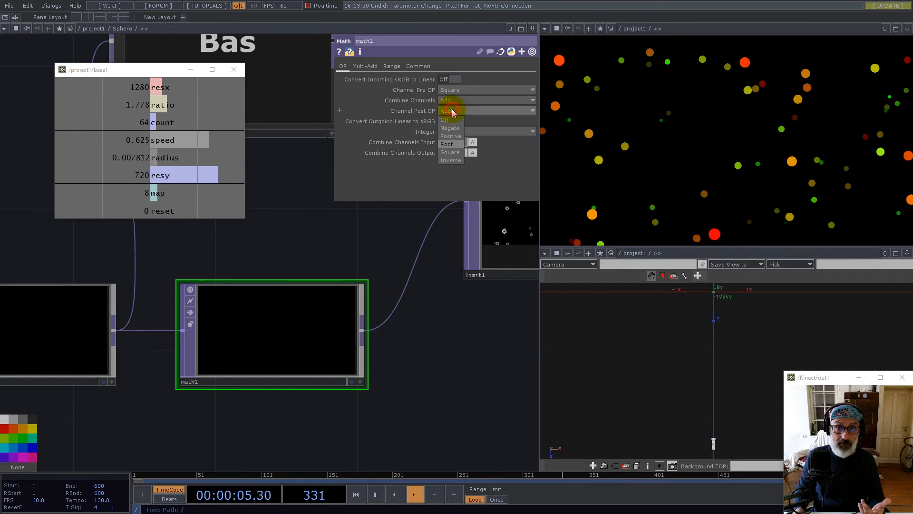
pyautogui.click(447, 120)
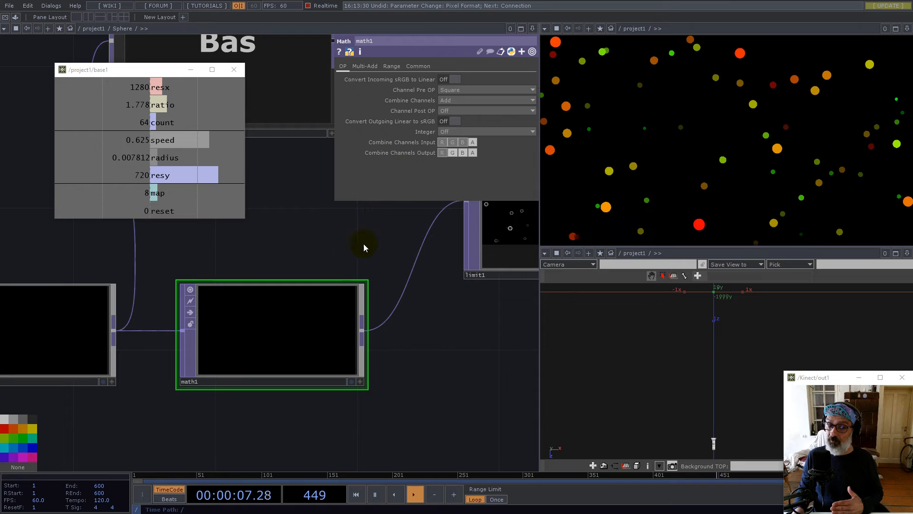
pyautogui.scroll(-3, 309, 335)
pyautogui.click(272, 355)
# Confirm the new node's name as d2
pyautogui.write('d')
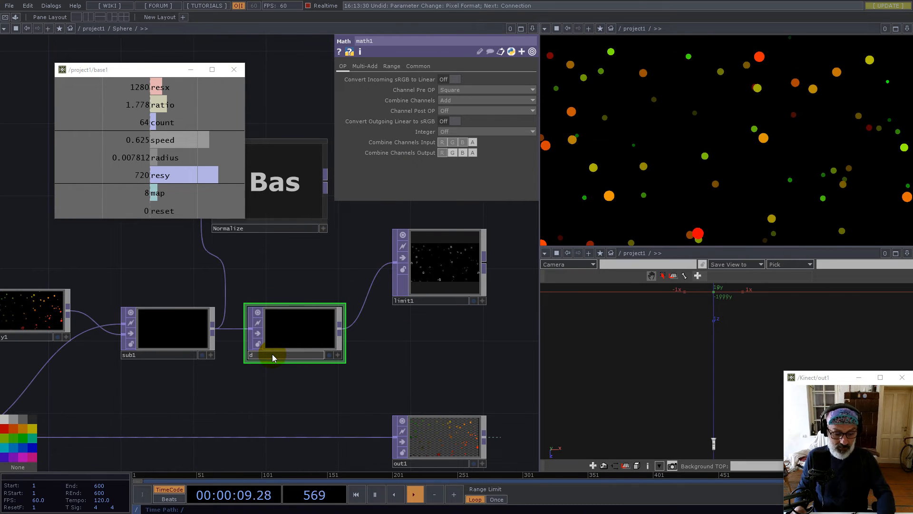
pyautogui.press('Return')
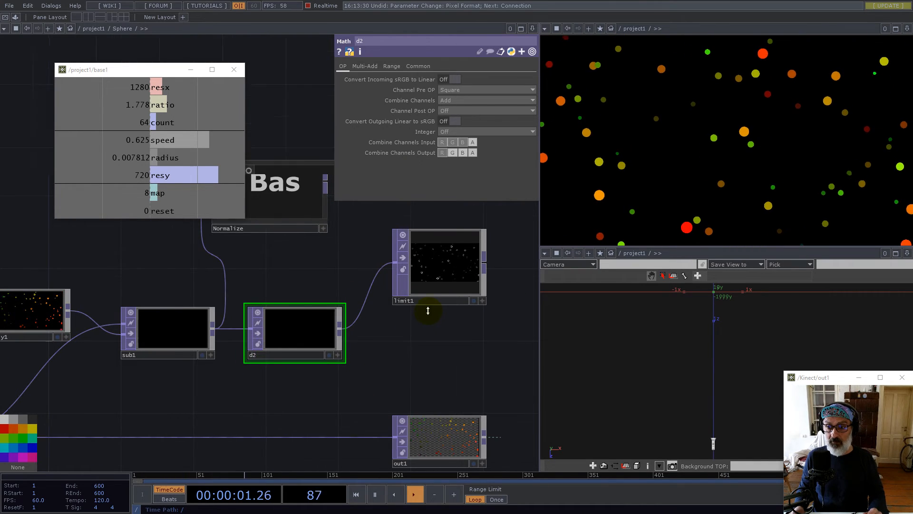
pyautogui.scroll(-3, 424, 310)
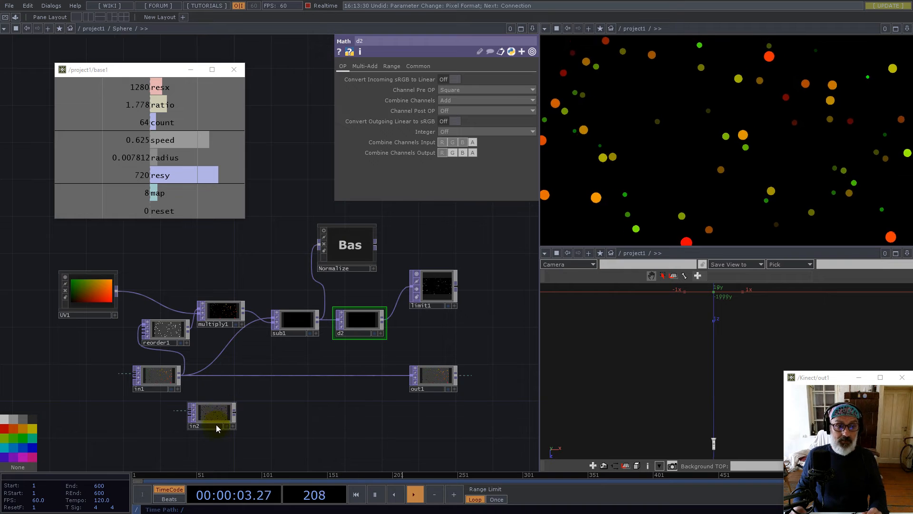
pyautogui.scroll(5, 262, 413)
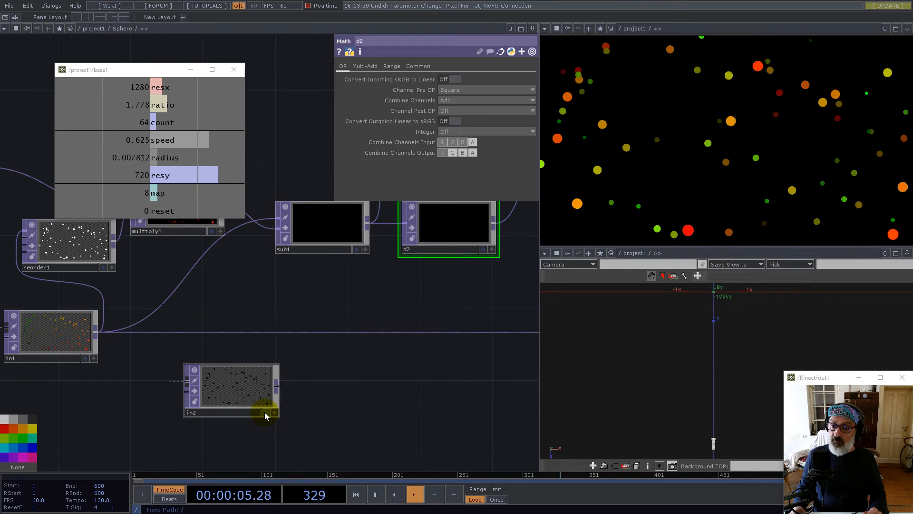
pyautogui.scroll(6, 220, 395)
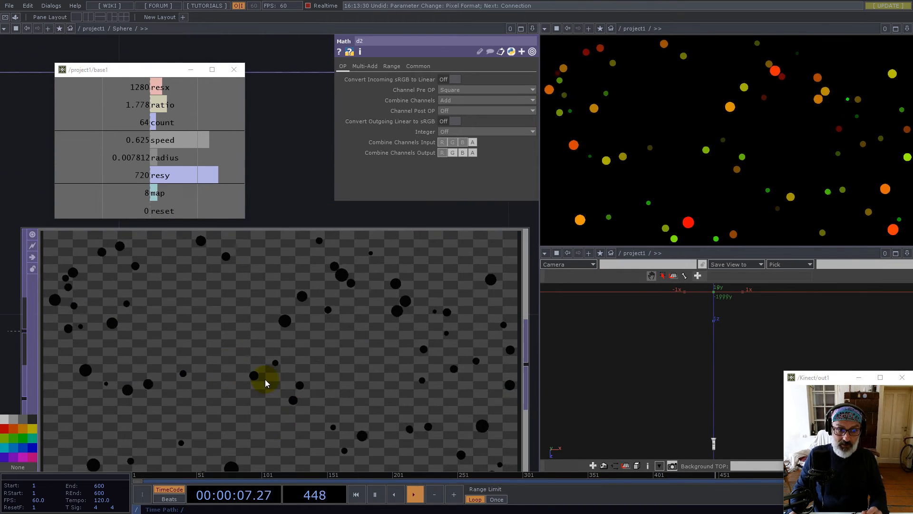
pyautogui.scroll(-2, 233, 371)
pyautogui.scroll(-3, 248, 360)
# Add a Math node after in2 that squares each channel, and move out1 aside
pyautogui.rightClick(348, 360)
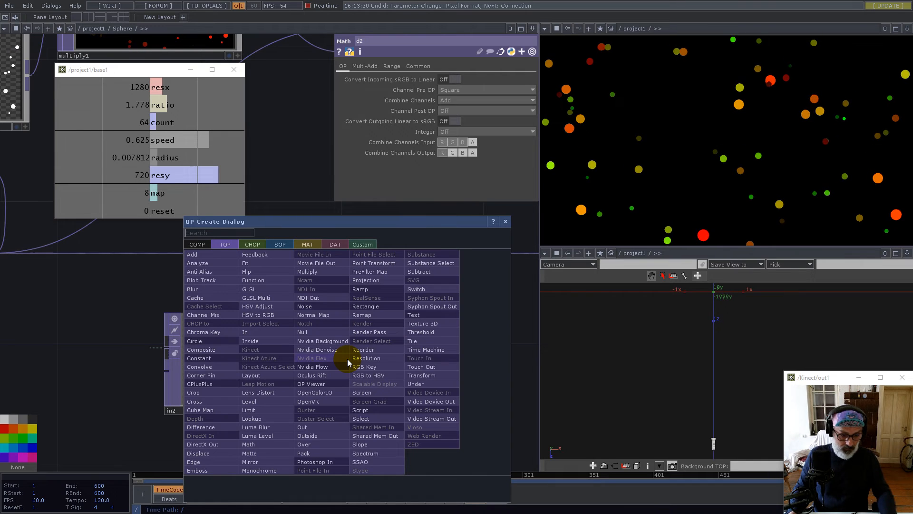
pyautogui.write('math')
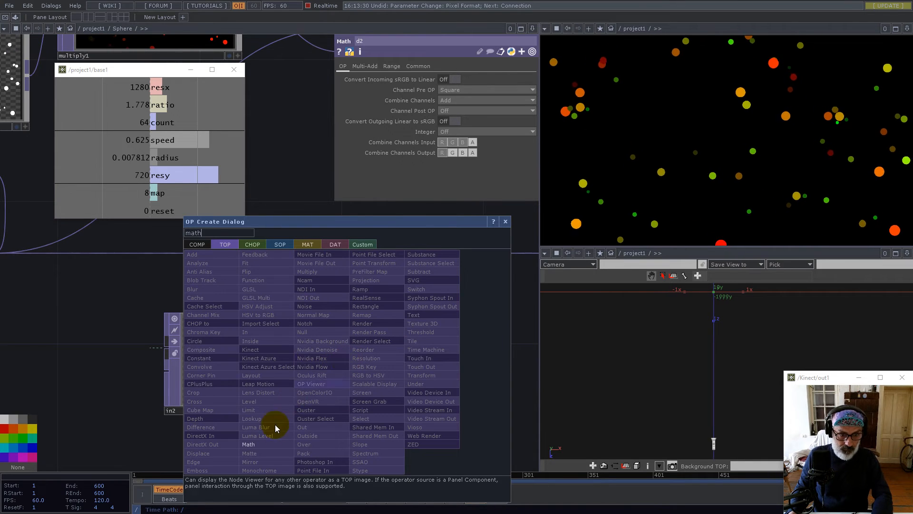
pyautogui.click(261, 444)
pyautogui.click(478, 371)
pyautogui.scroll(-5, 294, 355)
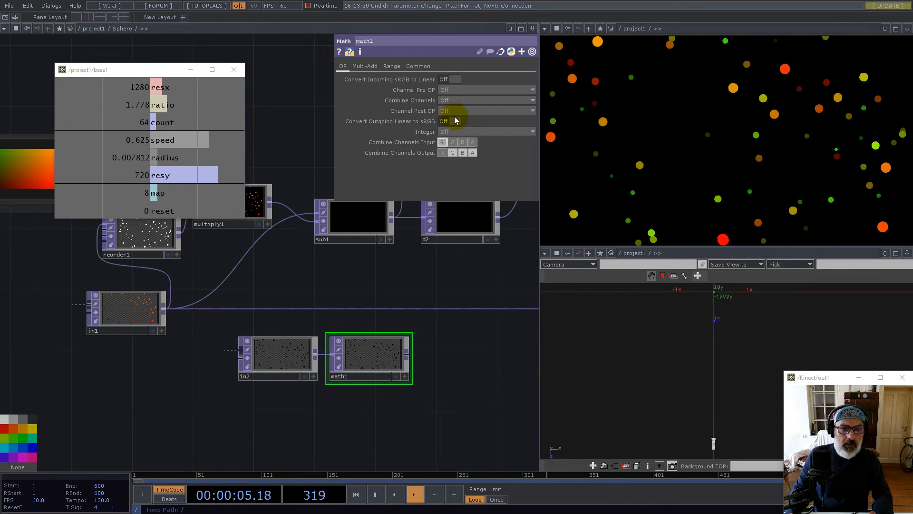
pyautogui.click(449, 90)
pyautogui.click(450, 131)
pyautogui.moveTo(423, 373); pyautogui.dragTo(278, 426)
pyautogui.moveTo(370, 366); pyautogui.dragTo(476, 341)
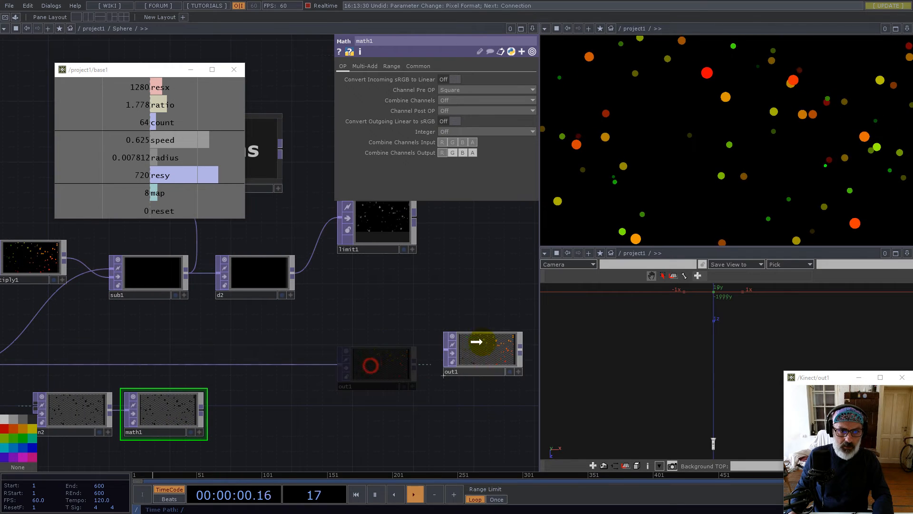
# Create Subtract node sub2 from math1's output, with d2 as its second input
pyautogui.rightClick(204, 412)
pyautogui.write('su')
pyautogui.click(269, 323)
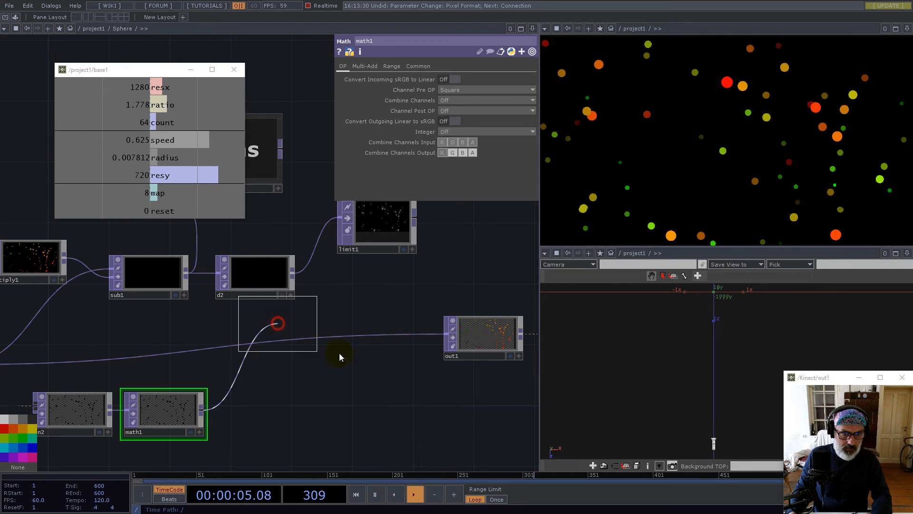
pyautogui.click(357, 353)
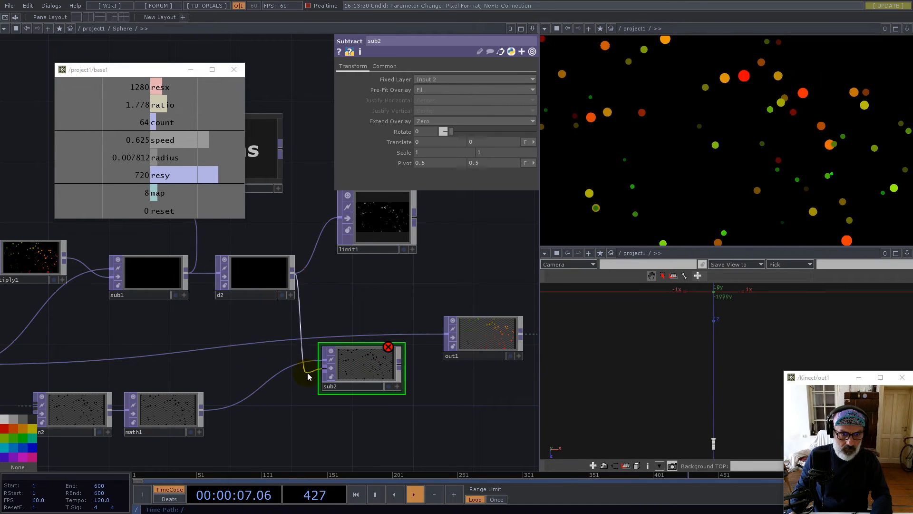
pyautogui.click(308, 372)
pyautogui.scroll(5, 368, 369)
pyautogui.scroll(-5, 297, 324)
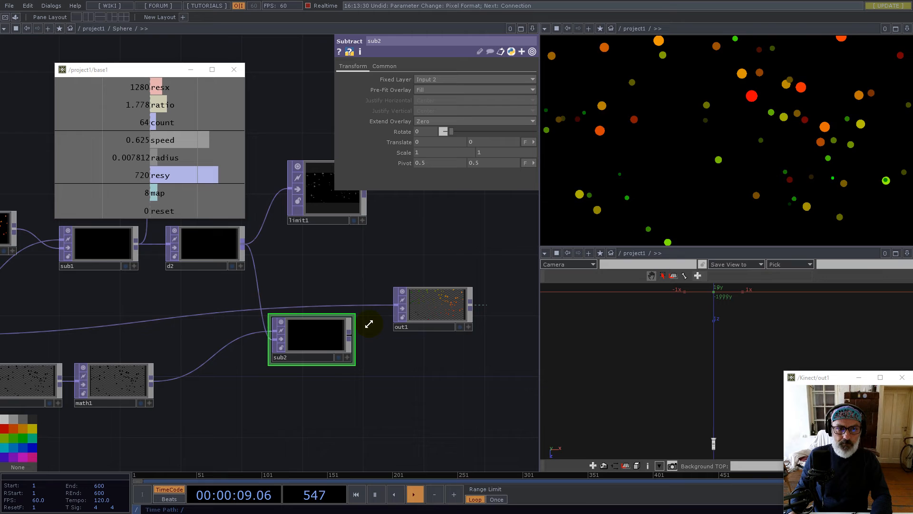
pyautogui.click(353, 326)
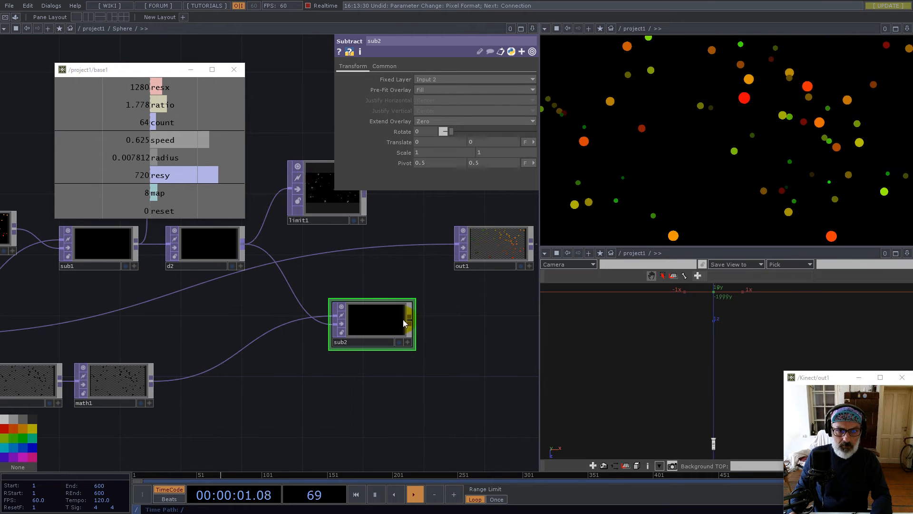
# Append Math node math2 after sub2 with channel pre-operation set to Root
pyautogui.click(410, 324)
pyautogui.write('ma')
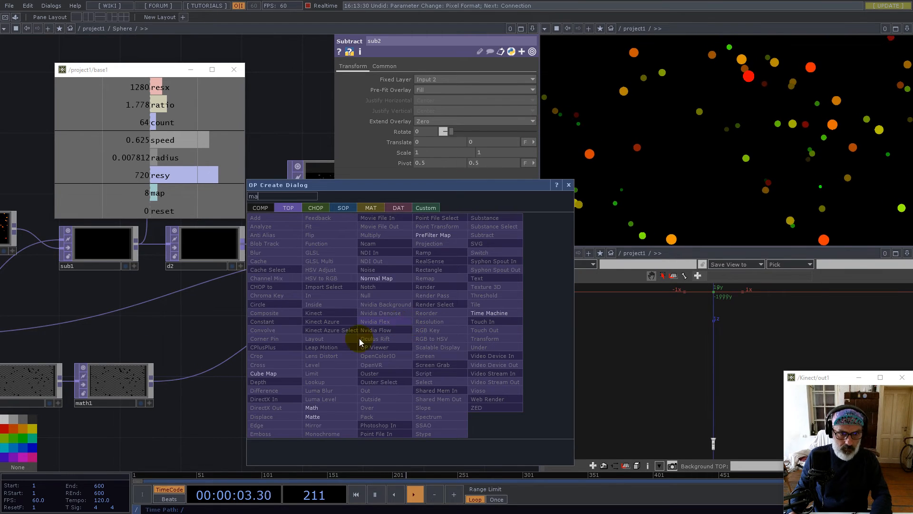
pyautogui.click(312, 407)
pyautogui.click(467, 337)
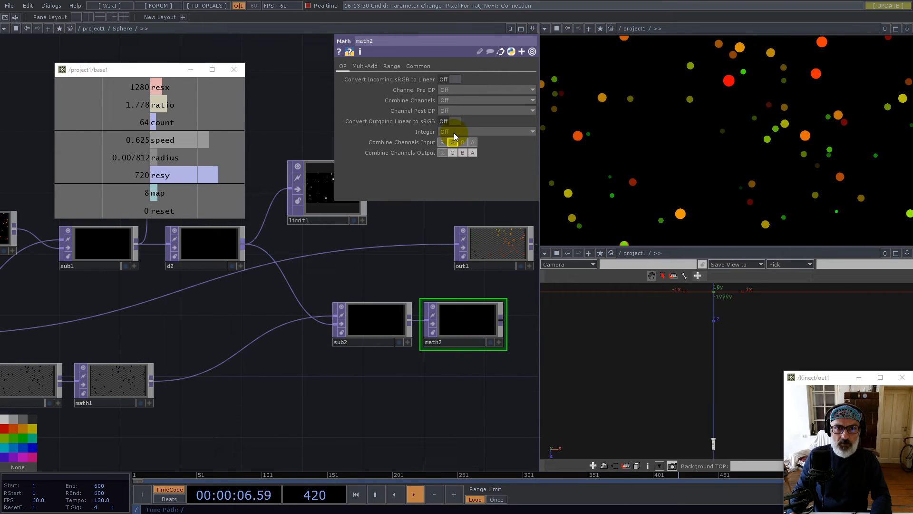
pyautogui.click(444, 90)
pyautogui.click(445, 122)
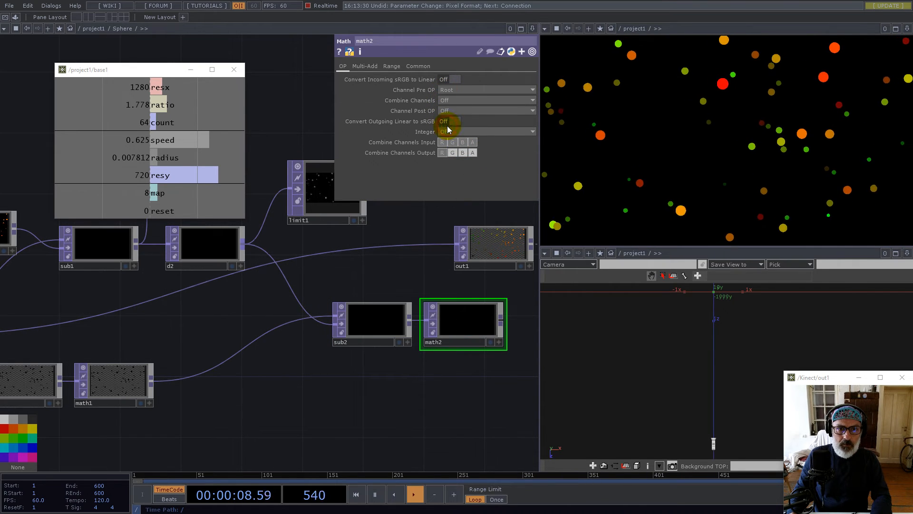
pyautogui.scroll(5, 494, 319)
pyautogui.scroll(-10, 314, 320)
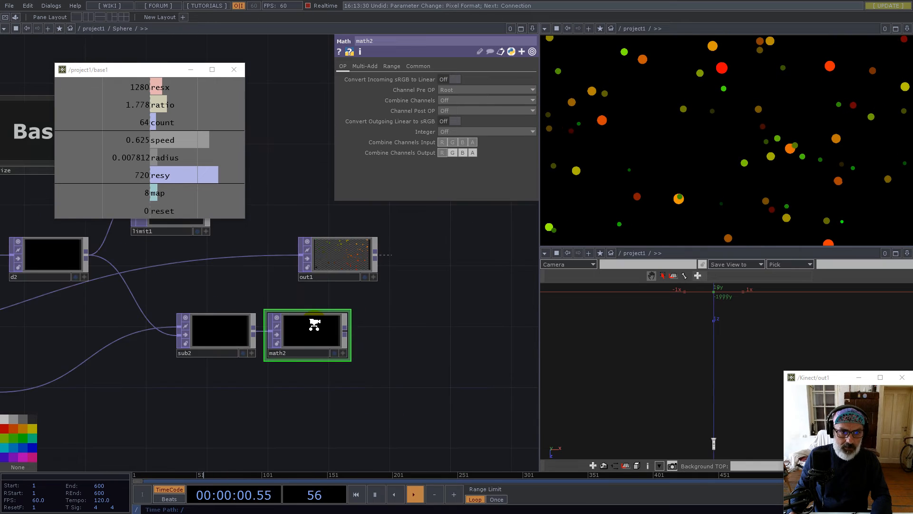
# Wire math2's output into limit1 and place limit1 directly beneath math2
pyautogui.moveTo(323, 303); pyautogui.dragTo(379, 286)
pyautogui.scroll(5, 274, 289)
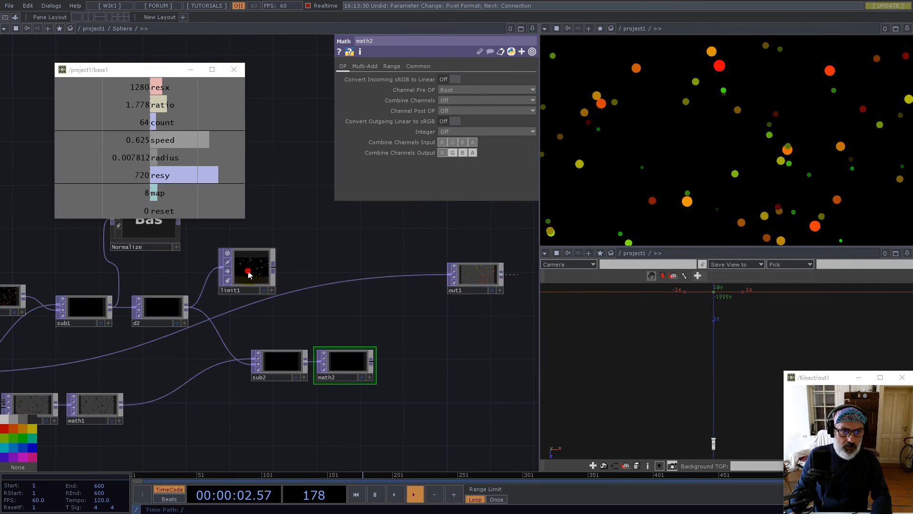
pyautogui.moveTo(247, 270); pyautogui.dragTo(474, 368)
pyautogui.moveTo(372, 364); pyautogui.dragTo(420, 382)
pyautogui.scroll(8, 438, 397)
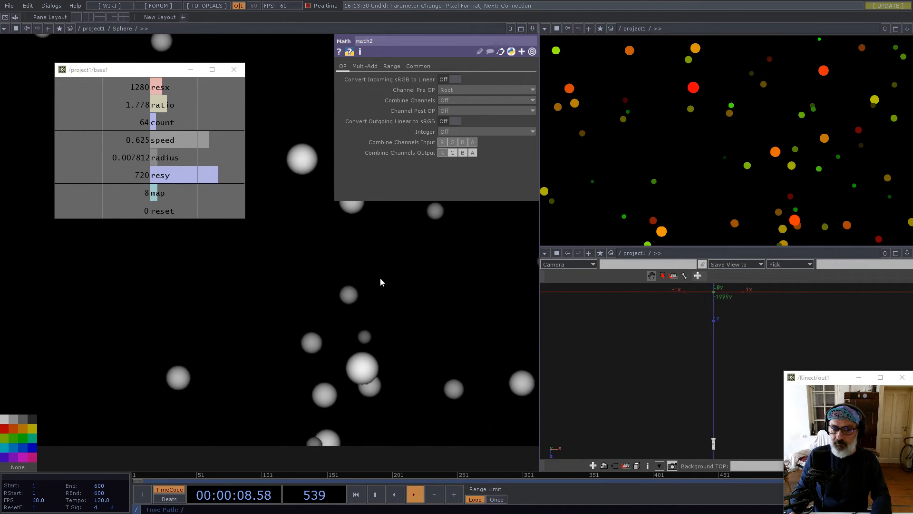
pyautogui.scroll(-6, 413, 321)
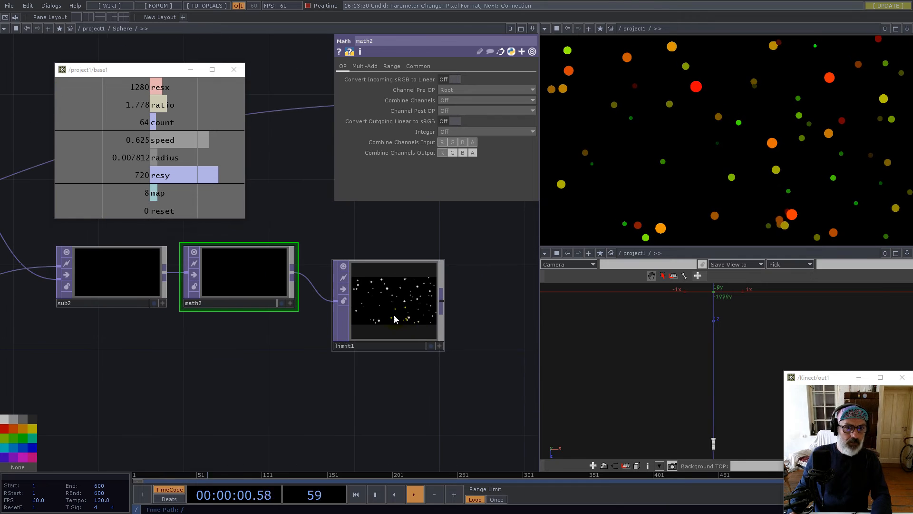
pyautogui.moveTo(381, 294); pyautogui.dragTo(244, 401)
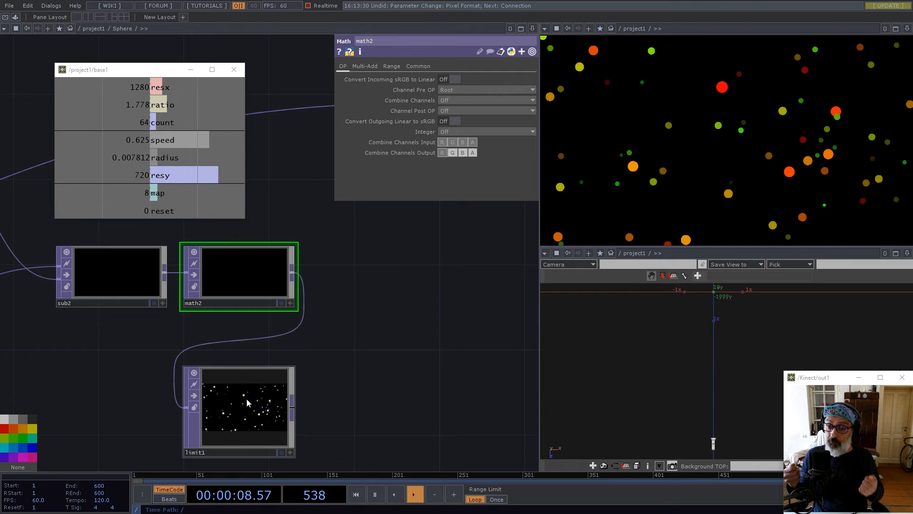
pyautogui.scroll(-5, 328, 378)
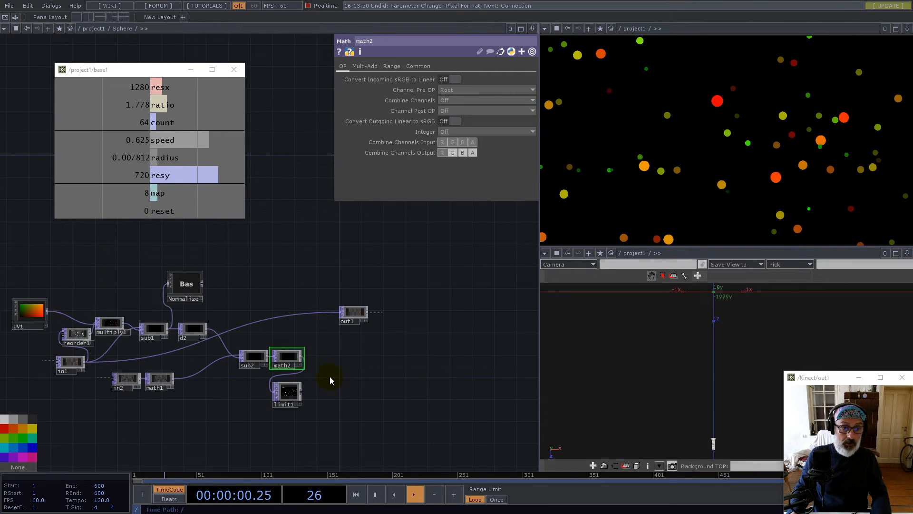
# Create Add node add1 after math2 and wire the UV1 gradient into it
pyautogui.rightClick(303, 360)
pyautogui.write('ad')
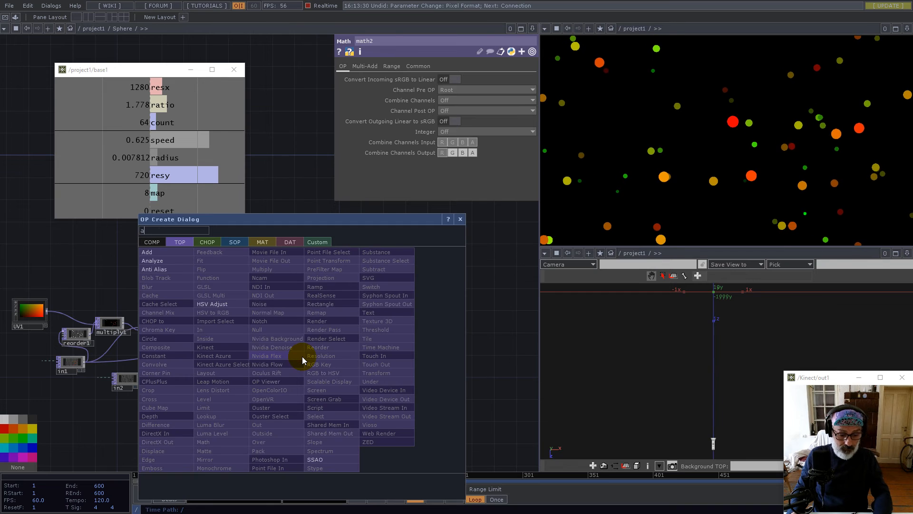
pyautogui.click(151, 252)
pyautogui.click(365, 362)
pyautogui.moveTo(46, 312); pyautogui.dragTo(358, 365)
pyautogui.scroll(5, 358, 365)
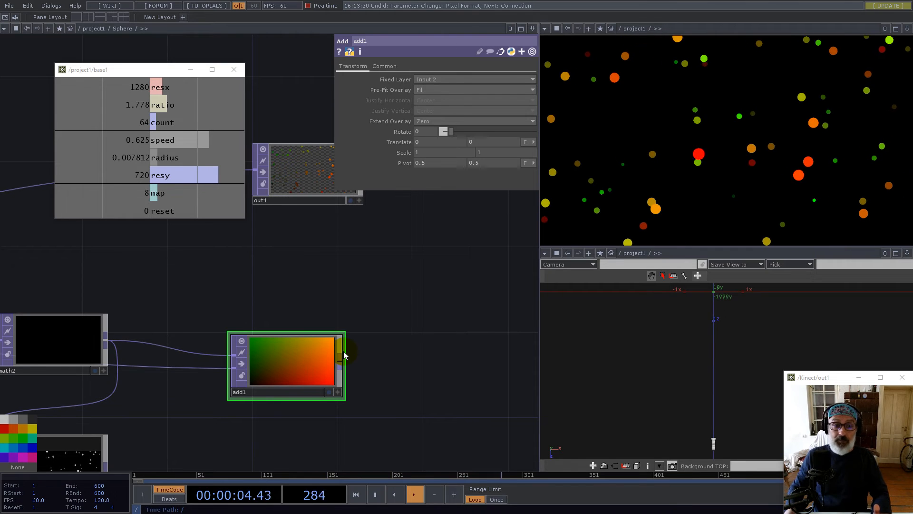
# Set add1's pixel format to 32-bit float (RGB)
pyautogui.click(384, 66)
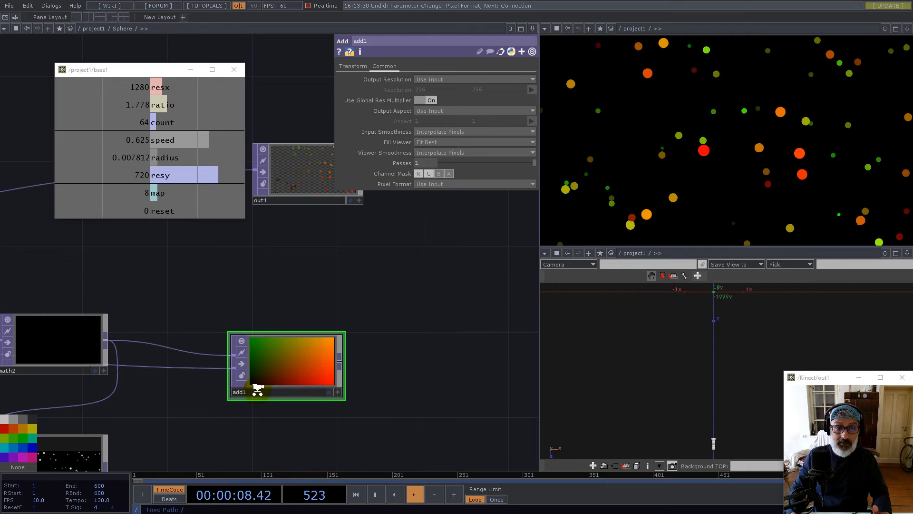
pyautogui.scroll(9, 255, 388)
pyautogui.scroll(-7, 333, 328)
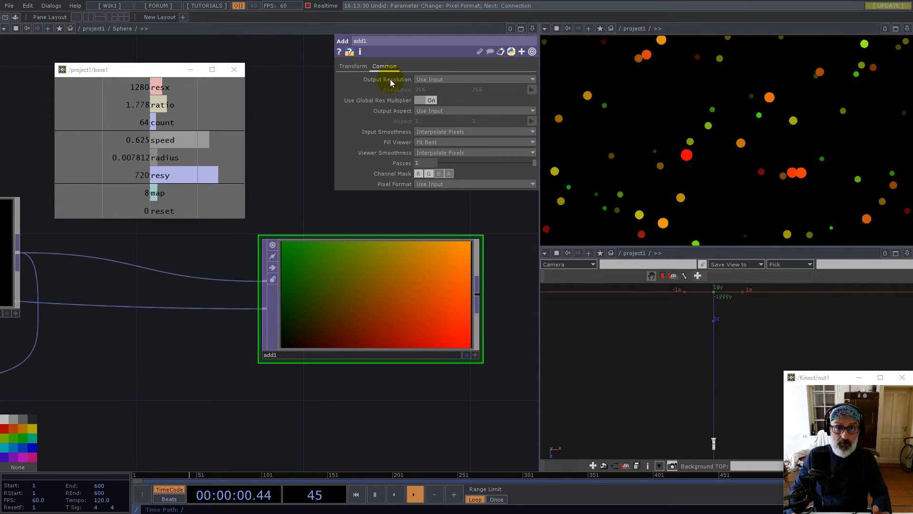
pyautogui.click(438, 184)
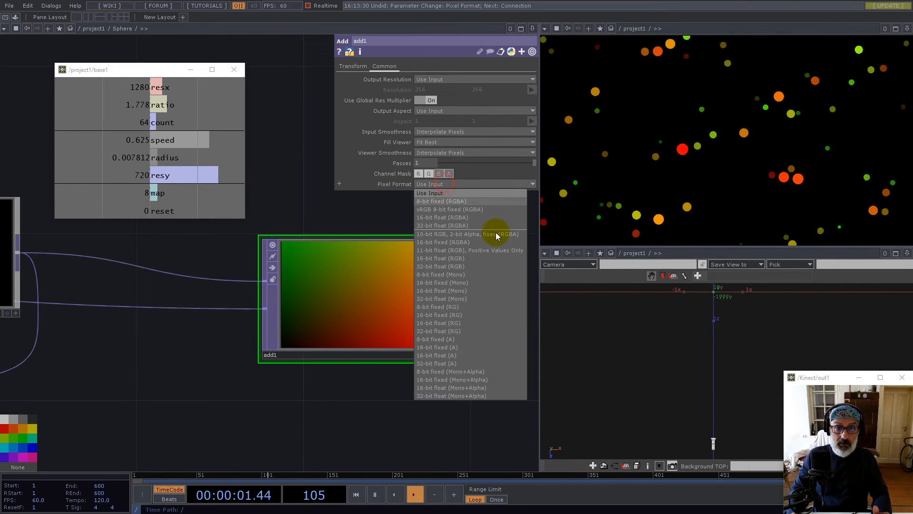
pyautogui.click(456, 266)
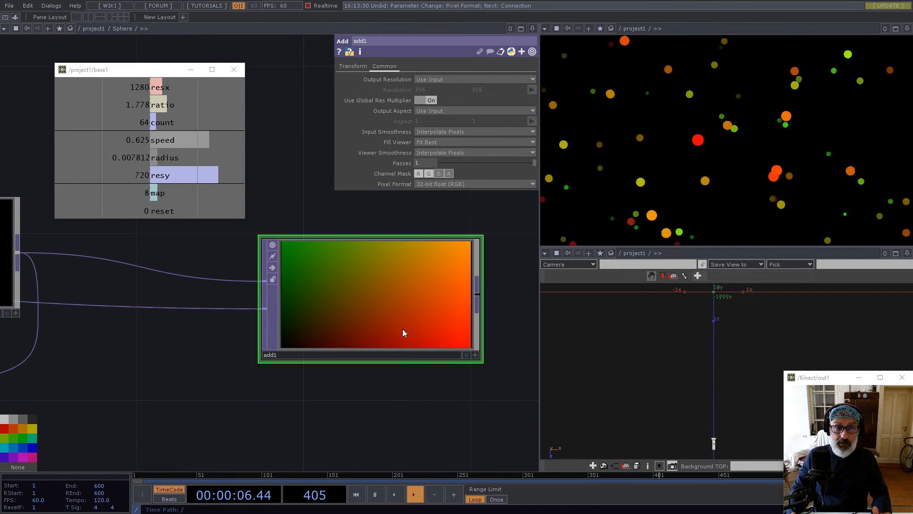
pyautogui.scroll(5, 365, 347)
pyautogui.scroll(-5, 310, 284)
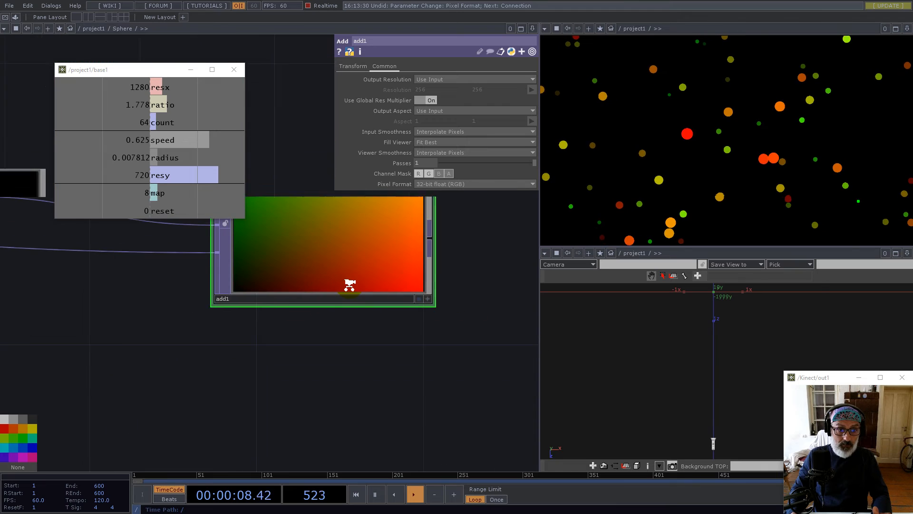
pyautogui.scroll(-5, 349, 284)
# Nudge add1 left, recentre the network view, and open the pane layout options
pyautogui.moveTo(340, 279)
pyautogui.mouseDown()
pyautogui.moveTo(319, 278)
pyautogui.moveTo(330, 278)
pyautogui.mouseUp()
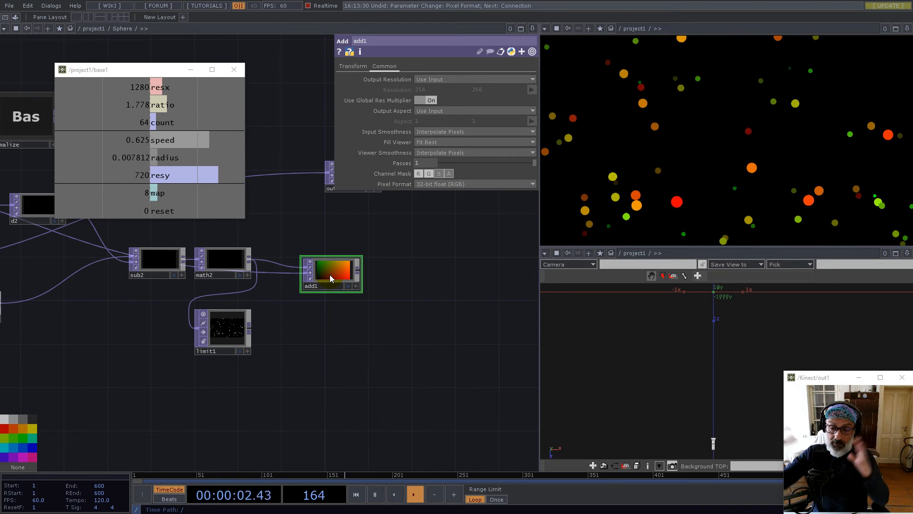
pyautogui.moveTo(398, 273); pyautogui.dragTo(457, 373)
pyautogui.scroll(5, 412, 385)
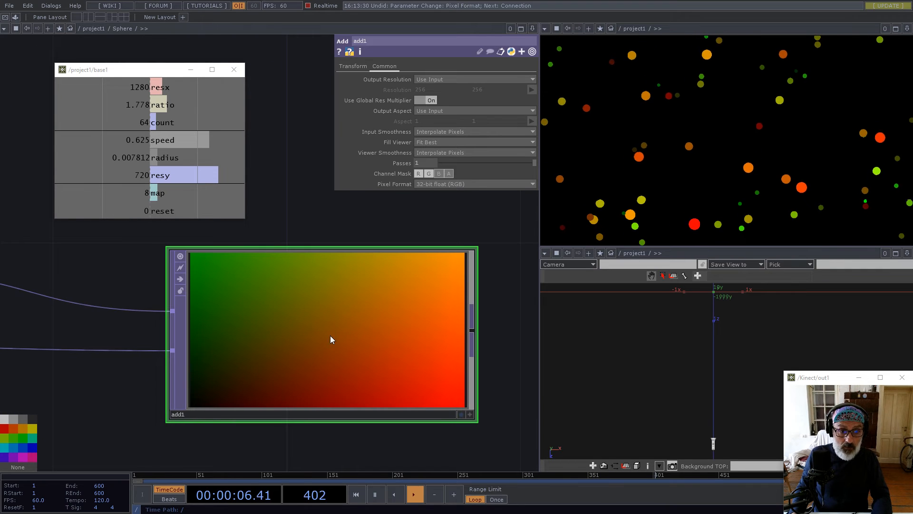
pyautogui.scroll(-5, 400, 306)
pyautogui.scroll(-2, 412, 311)
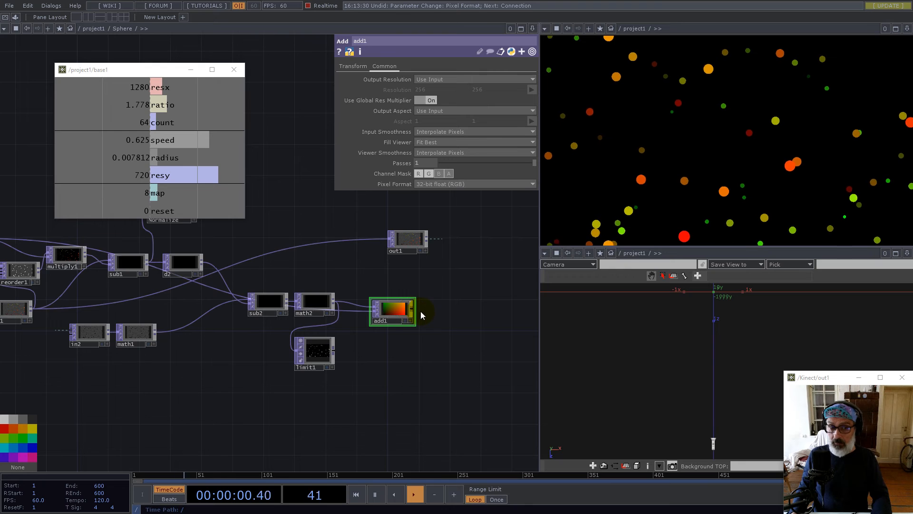
pyautogui.scroll(-3, 421, 315)
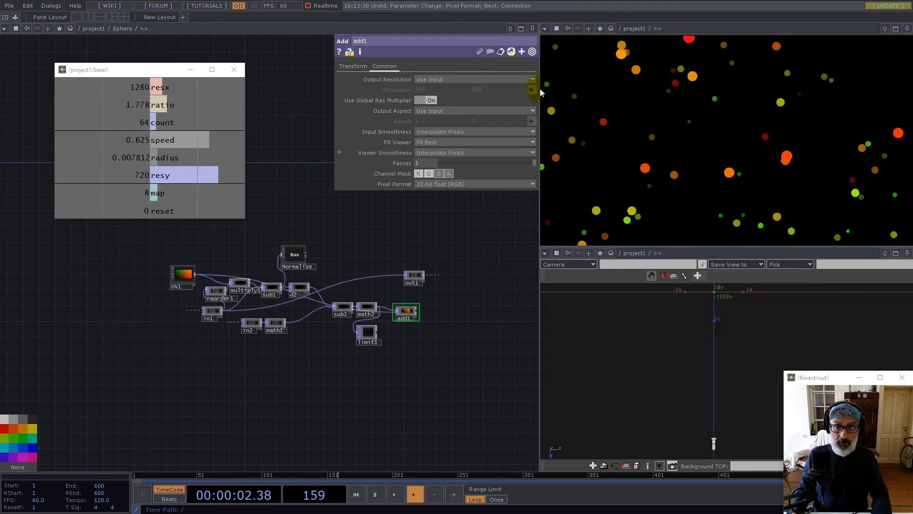
pyautogui.click(532, 28)
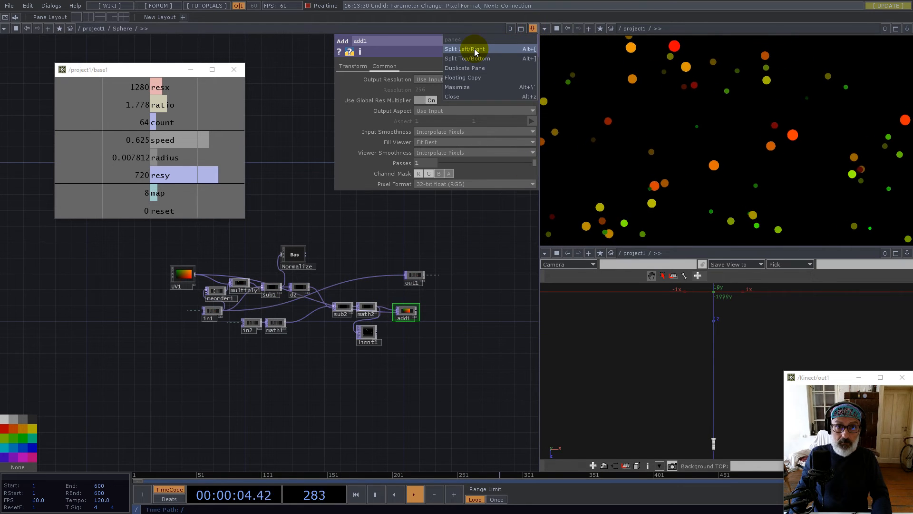
pyautogui.scroll(5, 211, 328)
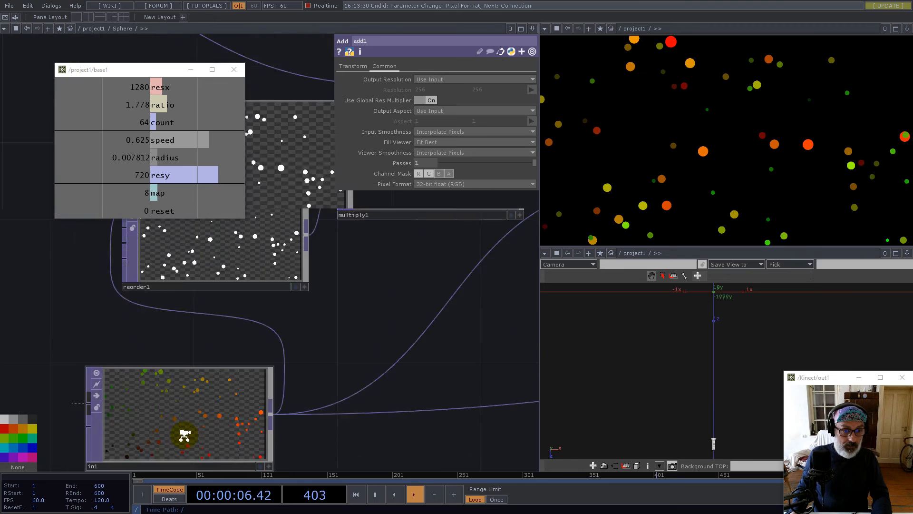
pyautogui.scroll(-5, 186, 350)
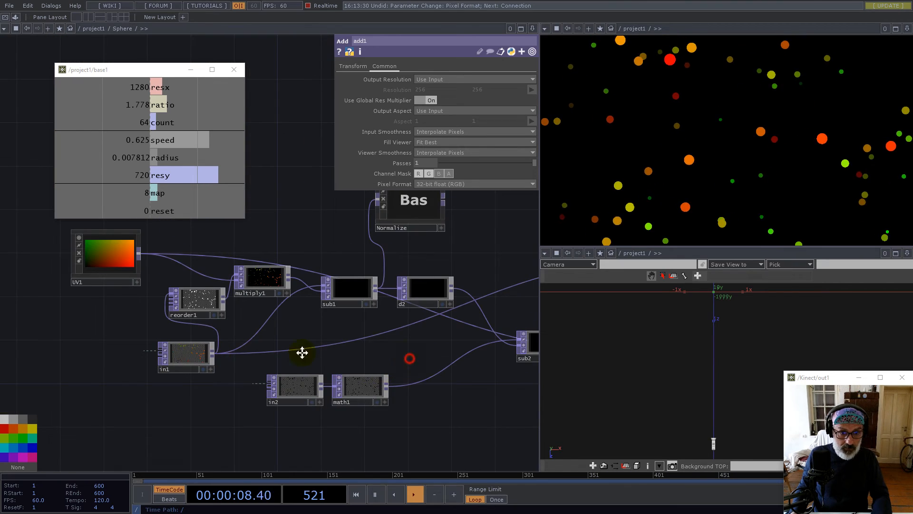
pyautogui.scroll(-3, 203, 363)
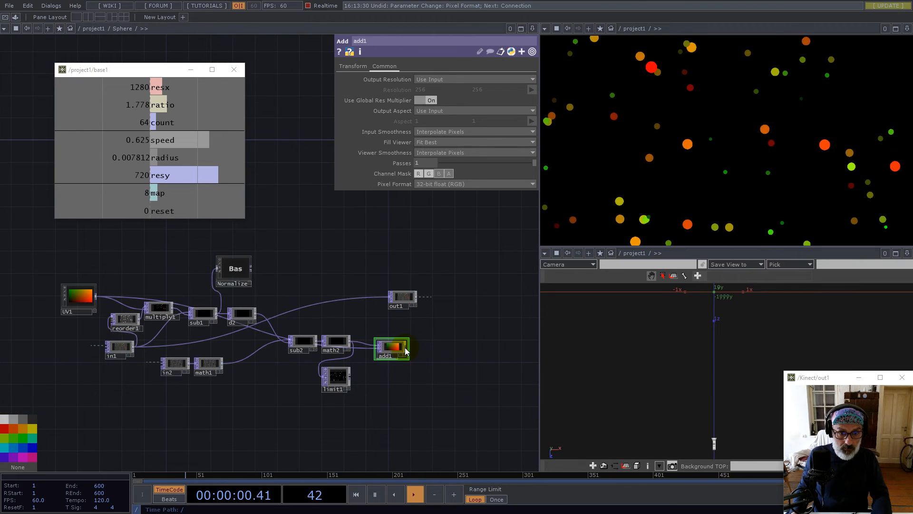
# Place Subtract node sub3 after add1, with in1 as its second input
pyautogui.rightClick(406, 350)
pyautogui.write('su')
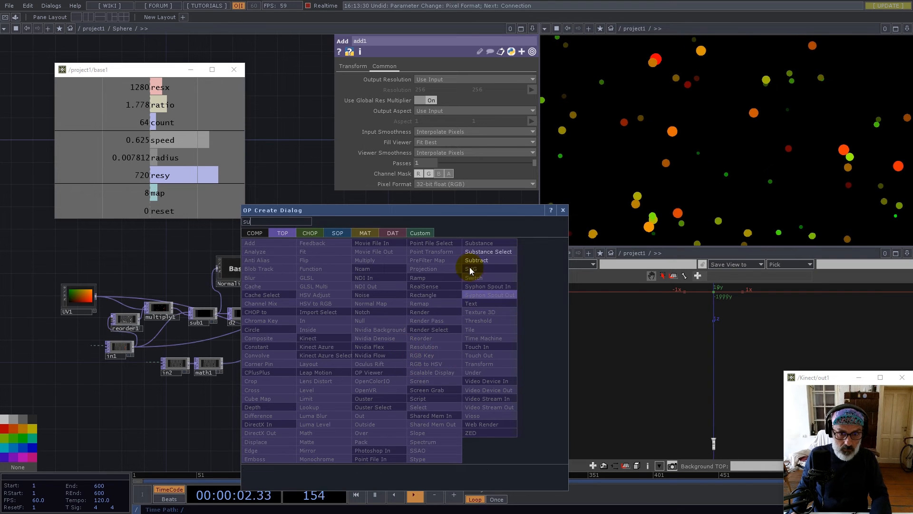
pyautogui.click(474, 261)
pyautogui.click(451, 364)
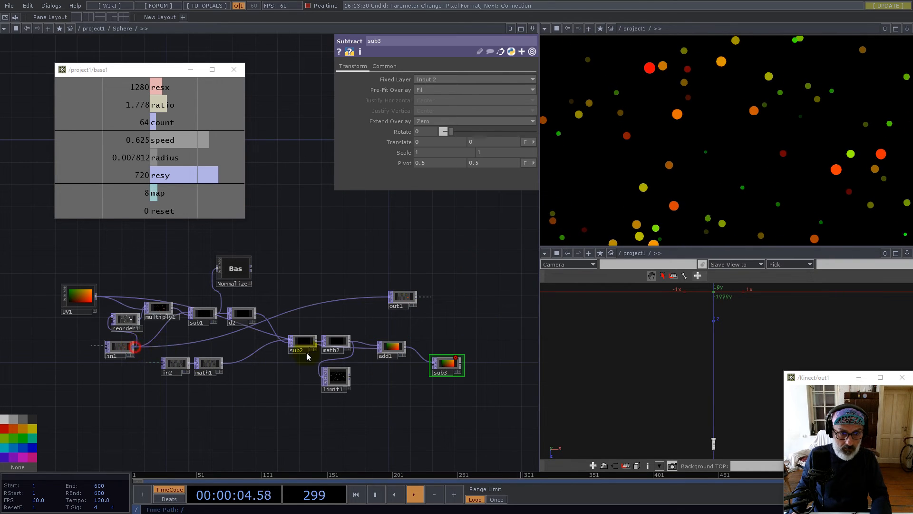
pyautogui.rightClick(461, 363)
pyautogui.click(620, 232)
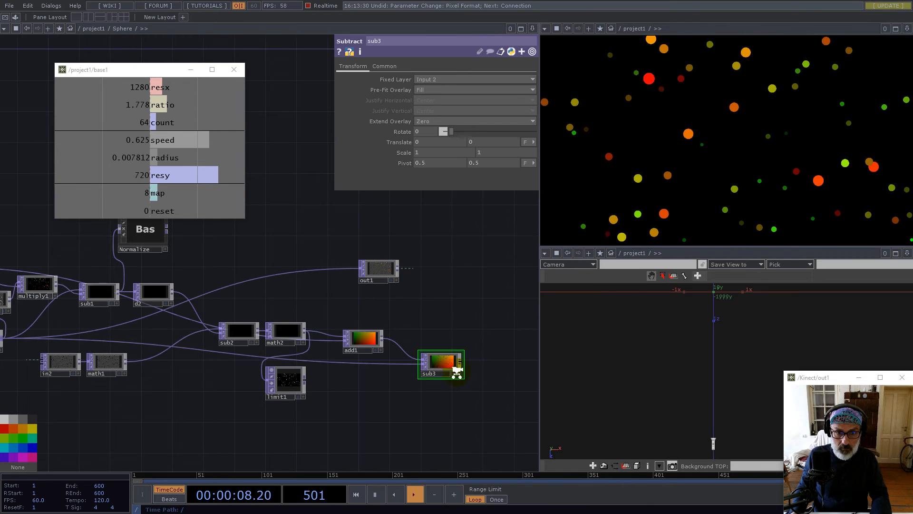
pyautogui.scroll(10, 452, 367)
pyautogui.scroll(-10, 364, 356)
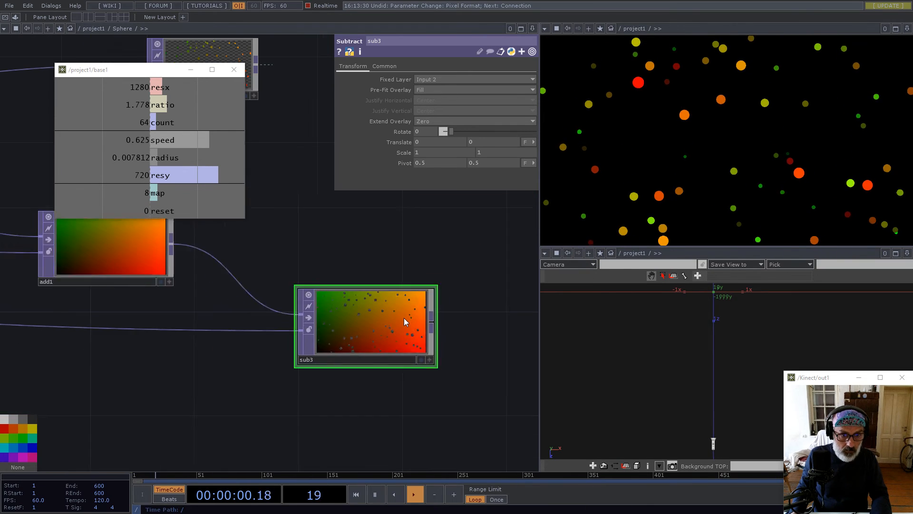
pyautogui.scroll(-5, 392, 379)
pyautogui.scroll(6, 212, 367)
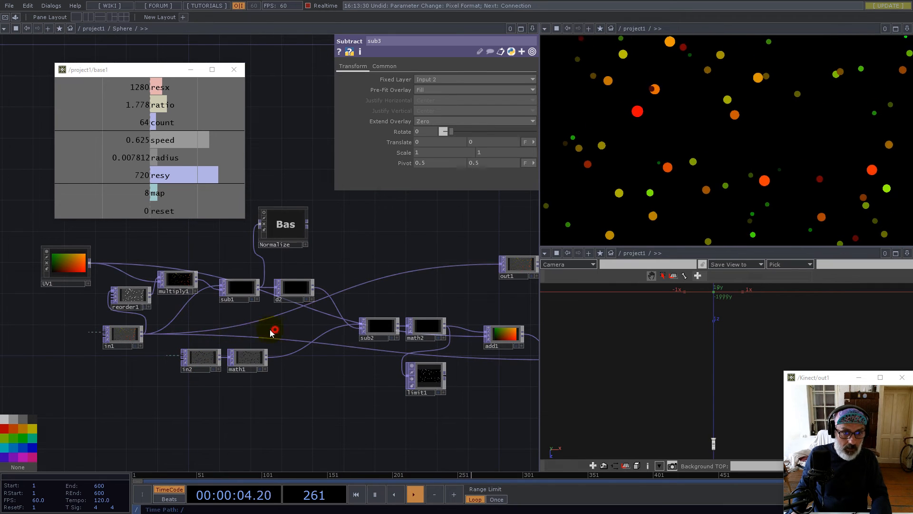
pyautogui.moveTo(275, 330); pyautogui.dragTo(162, 328)
# Insert Multiply node multiply2 between add1 and sub3
pyautogui.rightClick(39, 293)
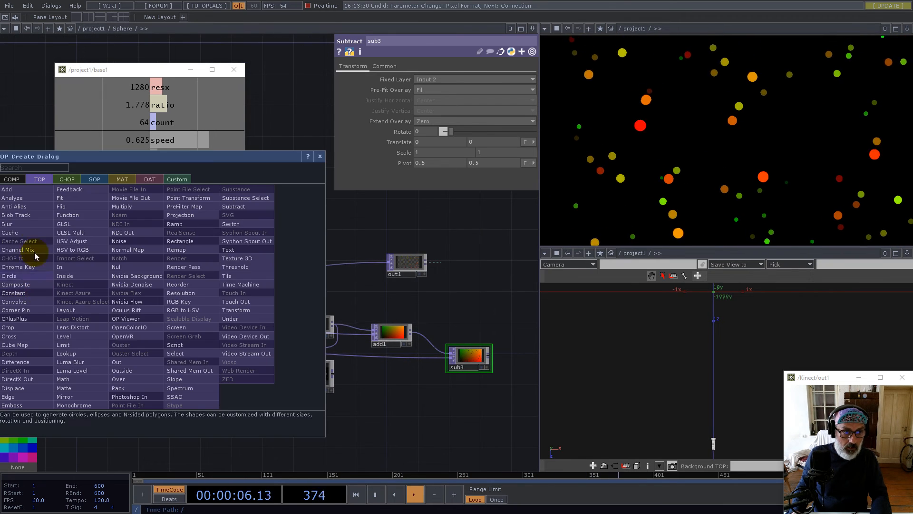
pyautogui.click(123, 206)
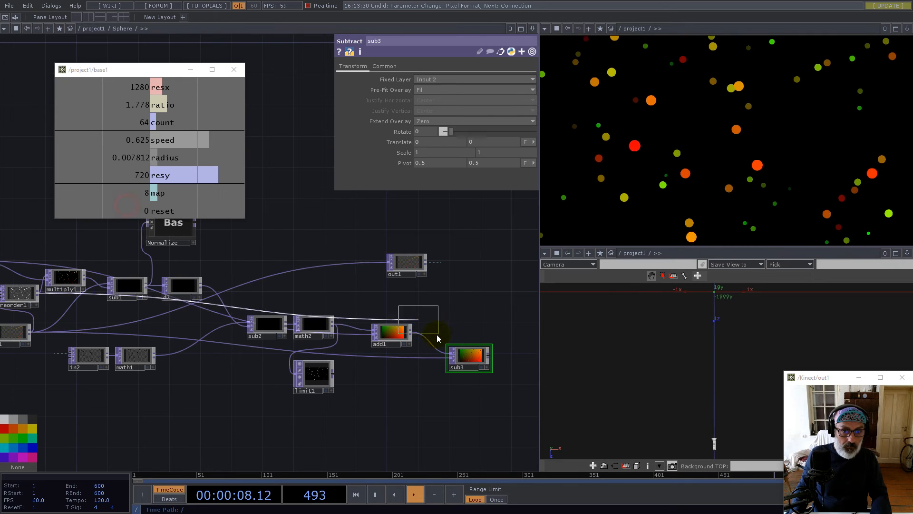
pyautogui.click(473, 338)
pyautogui.moveTo(447, 329); pyautogui.dragTo(424, 321)
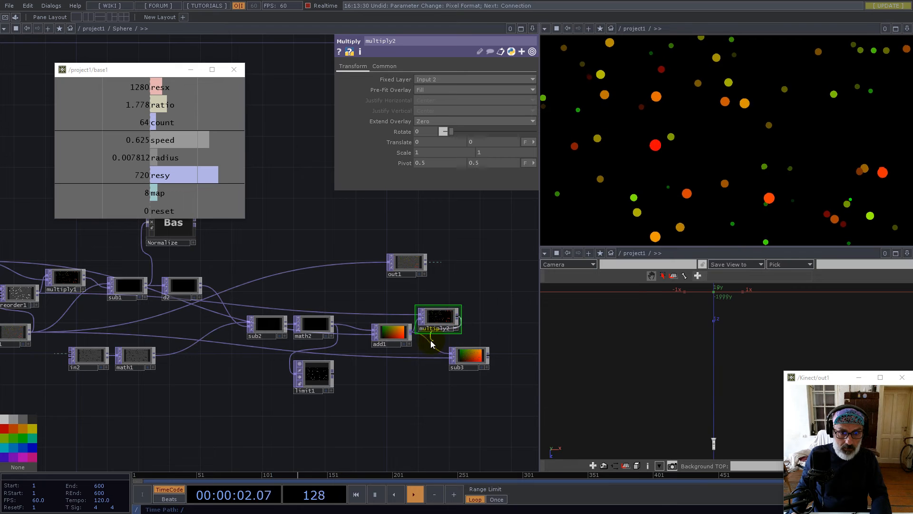
# Move sub3 right and down and shift out1 further right
pyautogui.scroll(10, 489, 363)
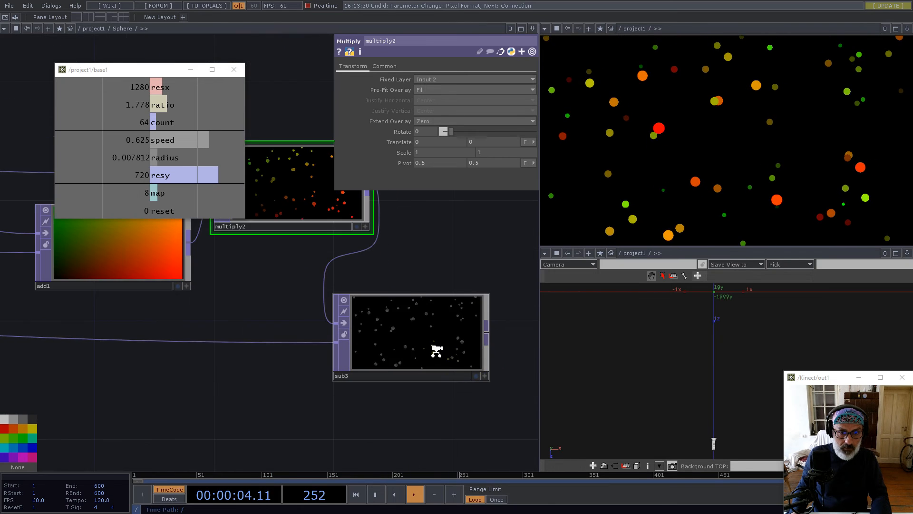
pyautogui.scroll(-3, 361, 338)
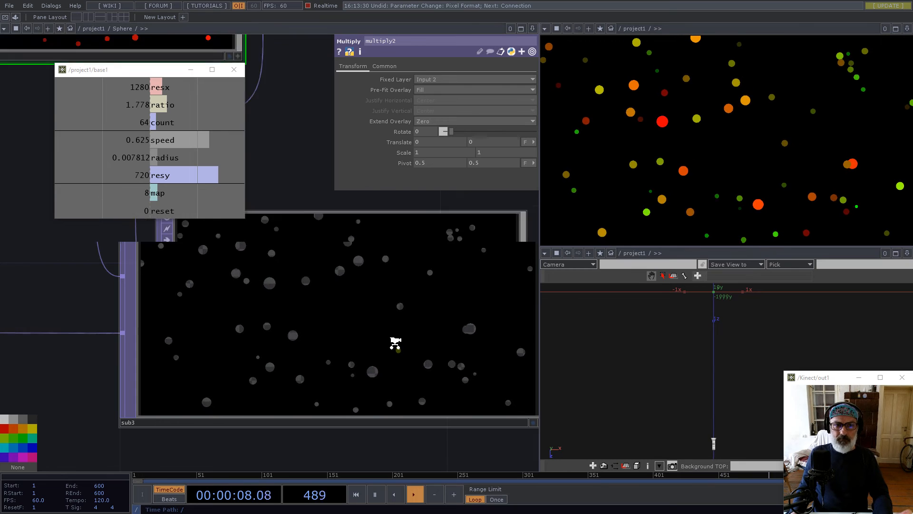
pyautogui.scroll(-5, 392, 347)
pyautogui.moveTo(386, 342); pyautogui.dragTo(442, 352)
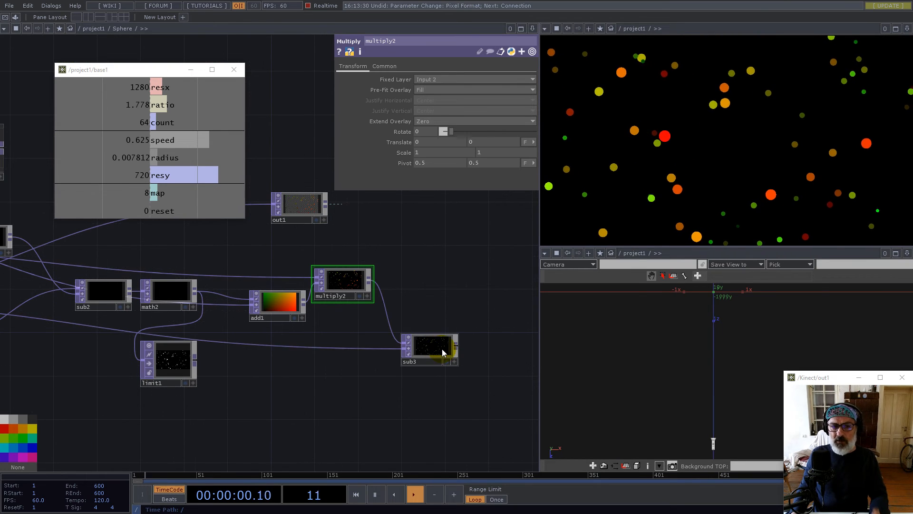
pyautogui.scroll(-4, 330, 409)
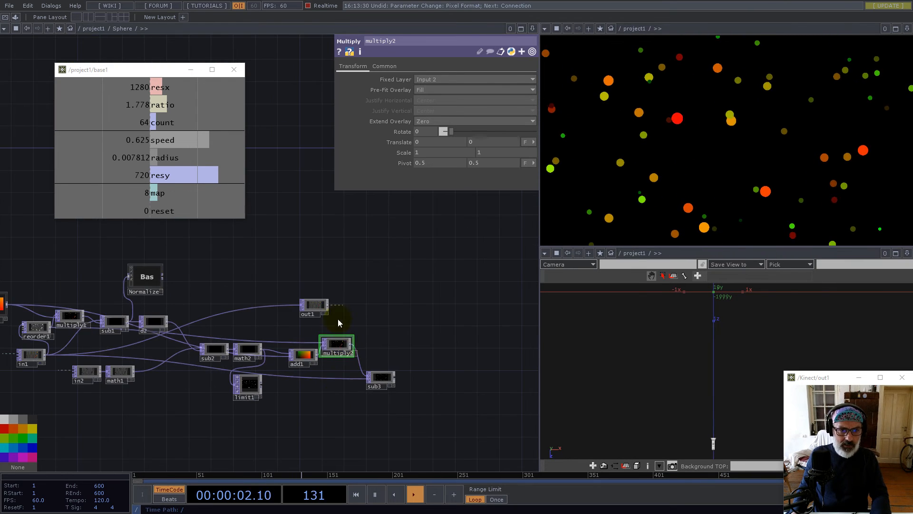
pyautogui.moveTo(315, 308); pyautogui.dragTo(433, 298)
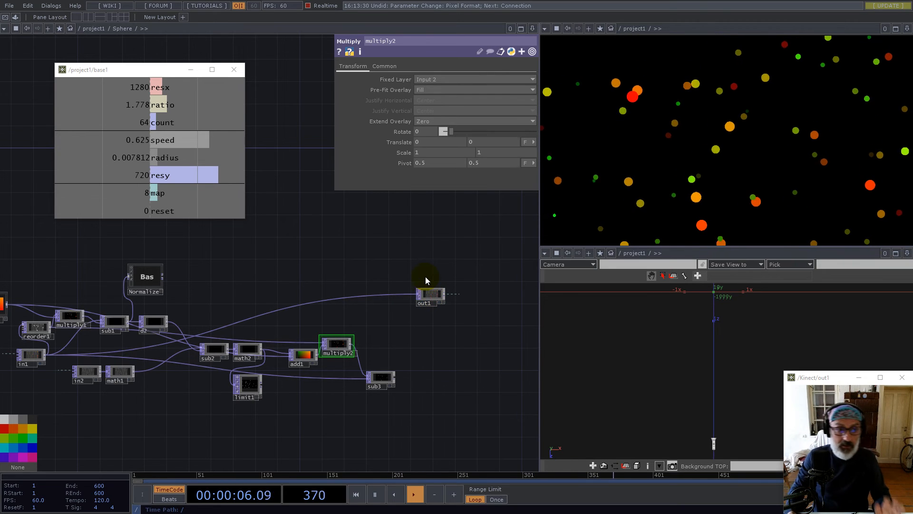
# Move Normalize beside sub3, wire sub3 into it, and turn on its preview
pyautogui.moveTo(146, 281); pyautogui.dragTo(454, 382)
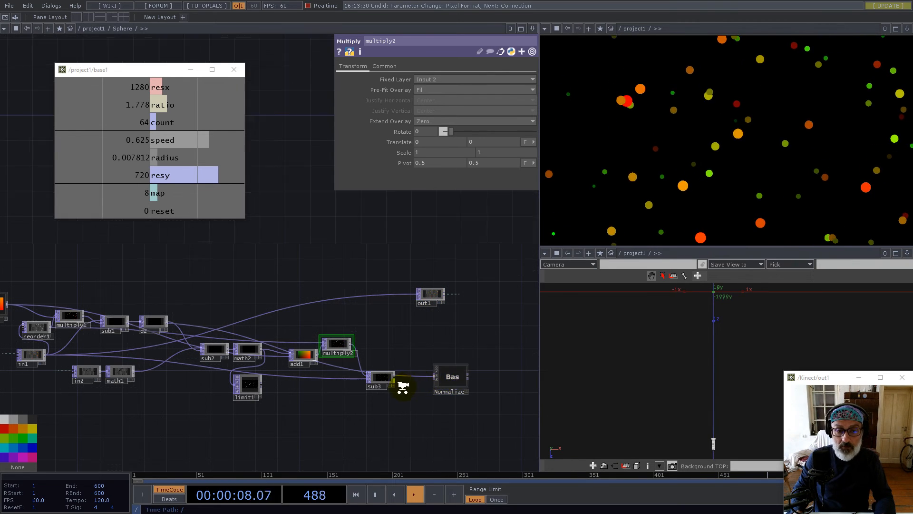
pyautogui.scroll(5, 403, 385)
pyautogui.click(369, 355)
pyautogui.moveTo(370, 354); pyautogui.dragTo(515, 352)
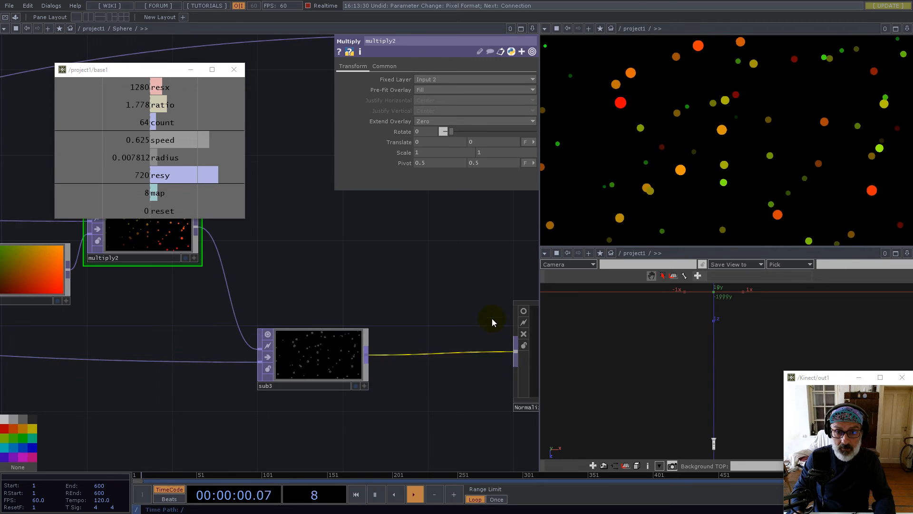
pyautogui.moveTo(491, 319); pyautogui.dragTo(392, 311)
pyautogui.click(373, 305)
pyautogui.scroll(6, 457, 361)
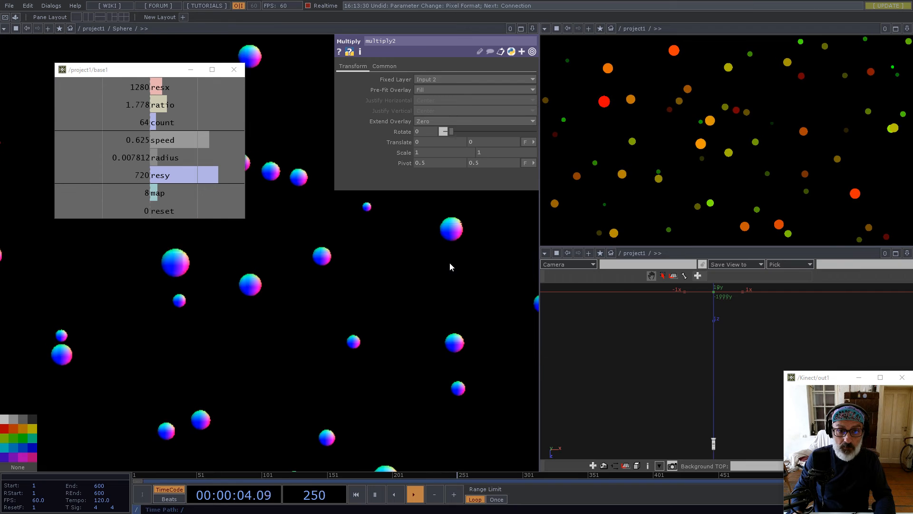
pyautogui.scroll(3, 480, 237)
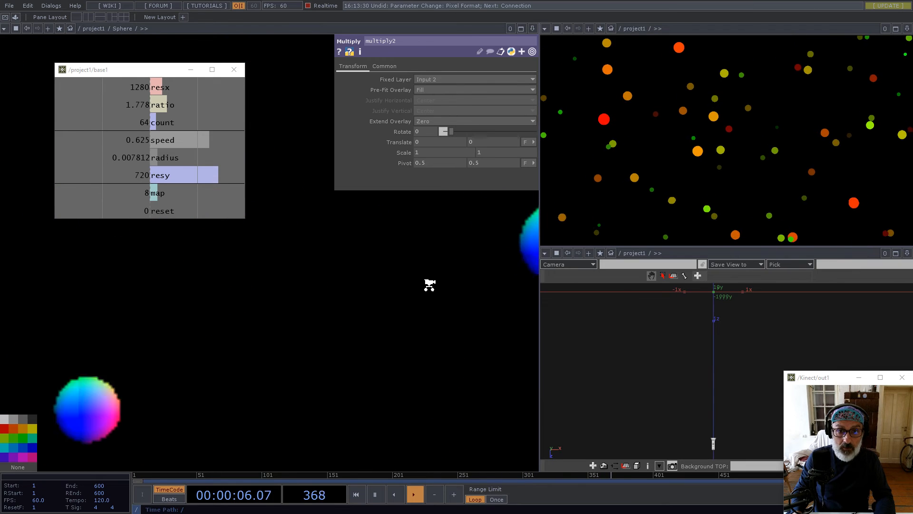
pyautogui.scroll(-4, 421, 292)
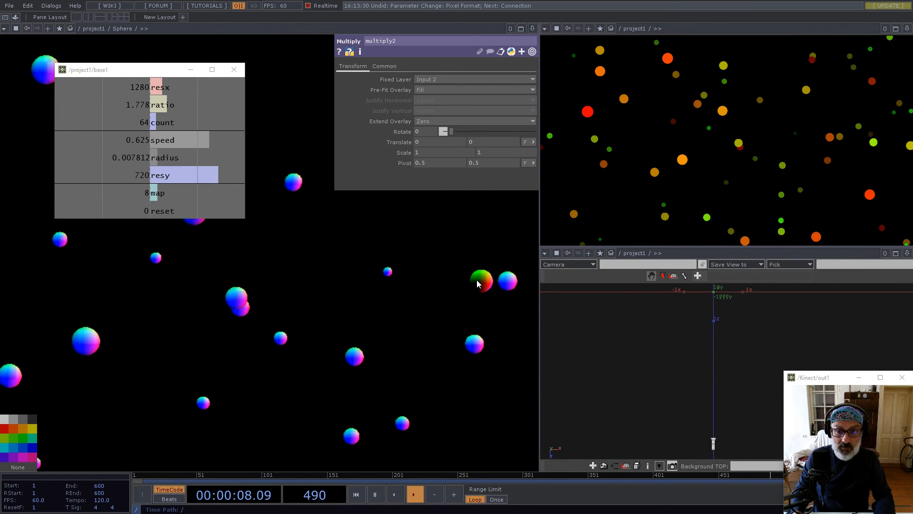
pyautogui.scroll(-2, 401, 315)
pyautogui.scroll(-5, 402, 315)
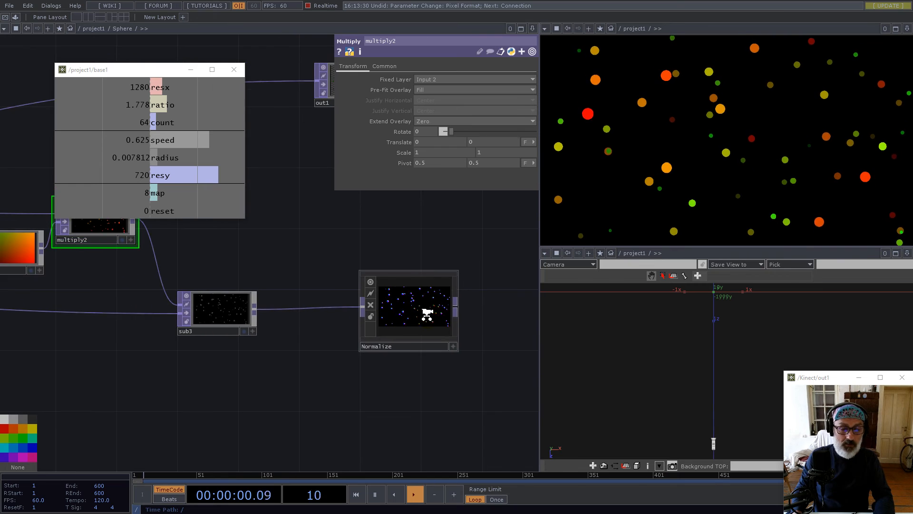
# Wire Normalize's output into out1 and position out1 to its right
pyautogui.moveTo(299, 289); pyautogui.dragTo(134, 343)
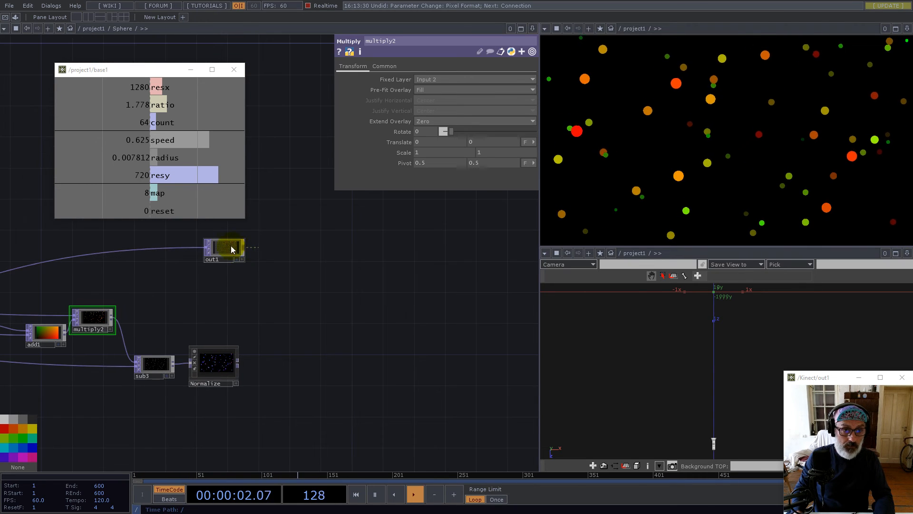
pyautogui.moveTo(231, 246); pyautogui.dragTo(426, 310)
pyautogui.moveTo(239, 361); pyautogui.dragTo(405, 313)
pyautogui.moveTo(417, 311); pyautogui.dragTo(327, 364)
pyautogui.scroll(10, 224, 370)
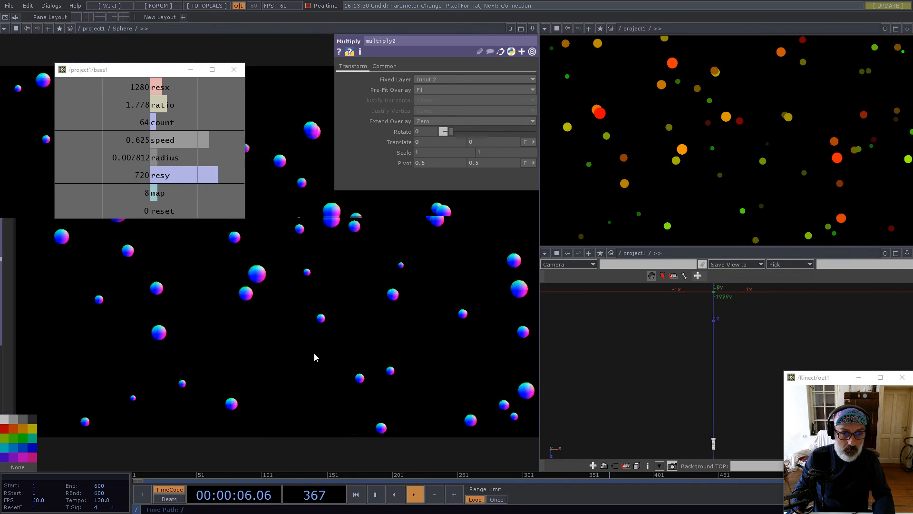
pyautogui.scroll(-8, 336, 314)
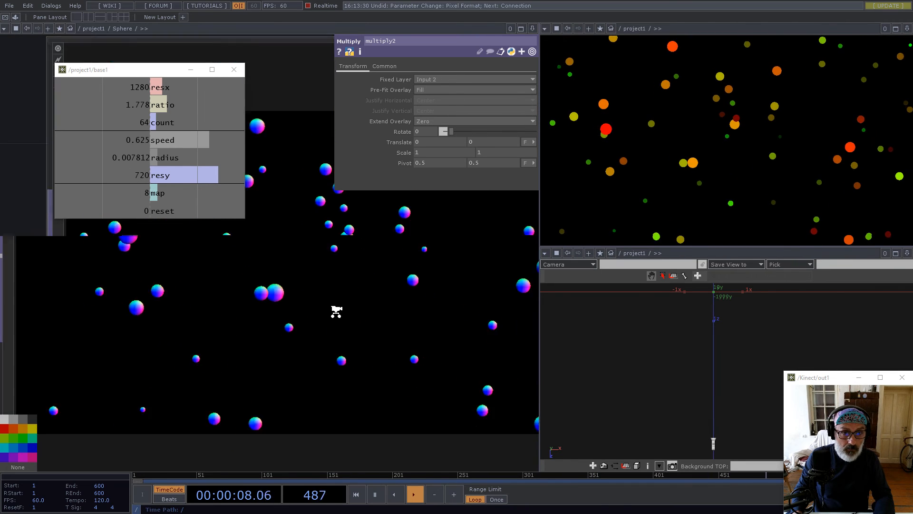
pyautogui.scroll(-3, 336, 316)
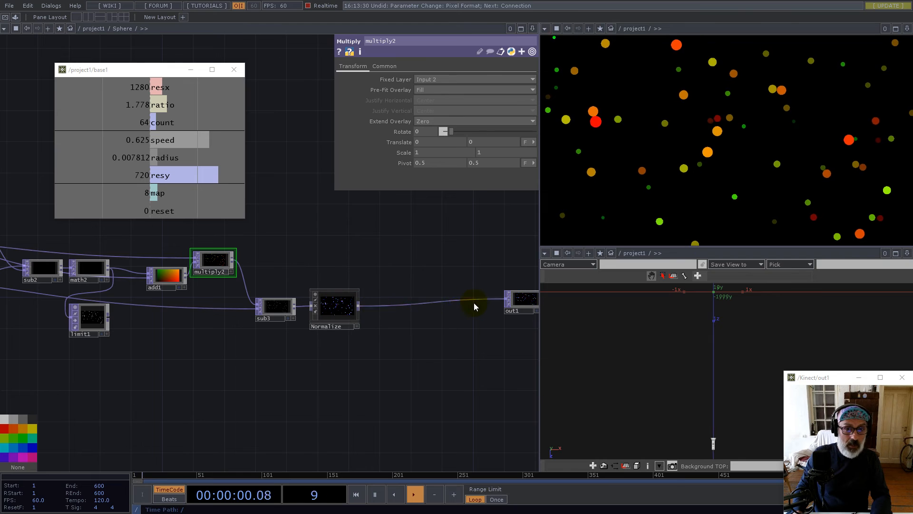
pyautogui.scroll(-4, 418, 310)
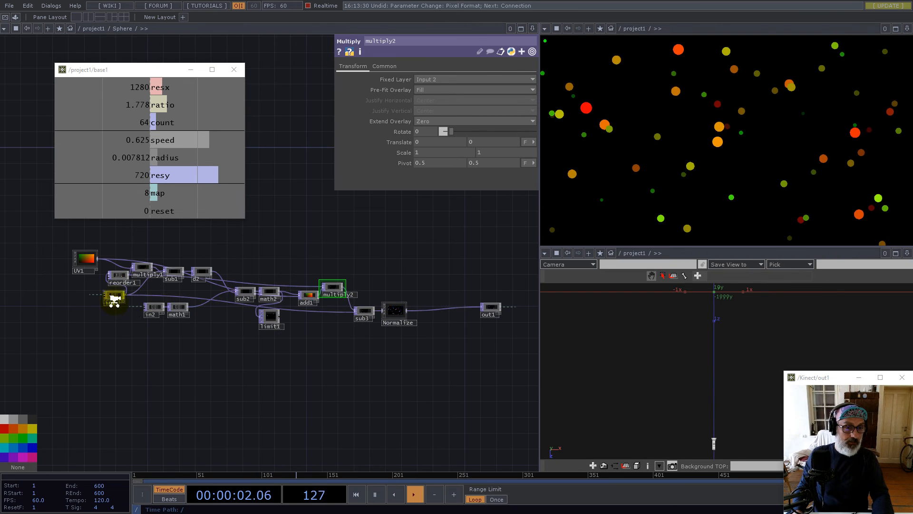
pyautogui.scroll(6, 202, 277)
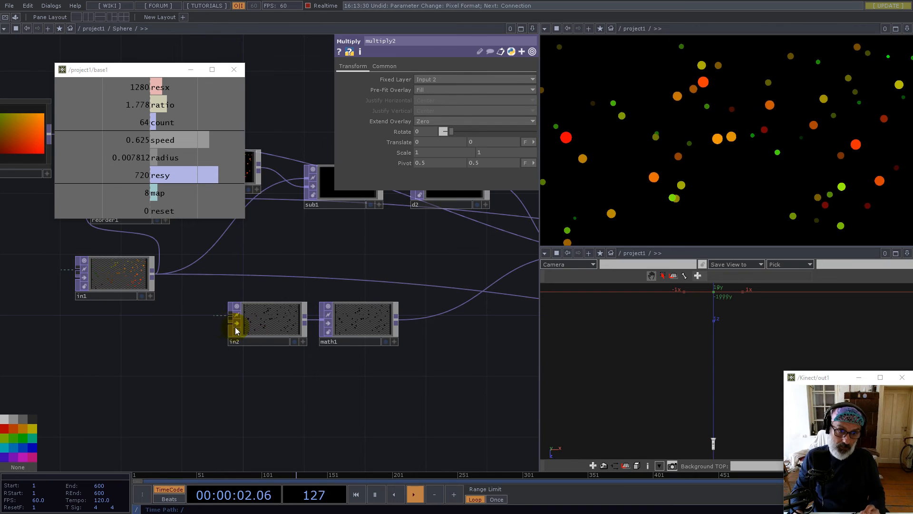
pyautogui.moveTo(151, 340); pyautogui.dragTo(139, 420)
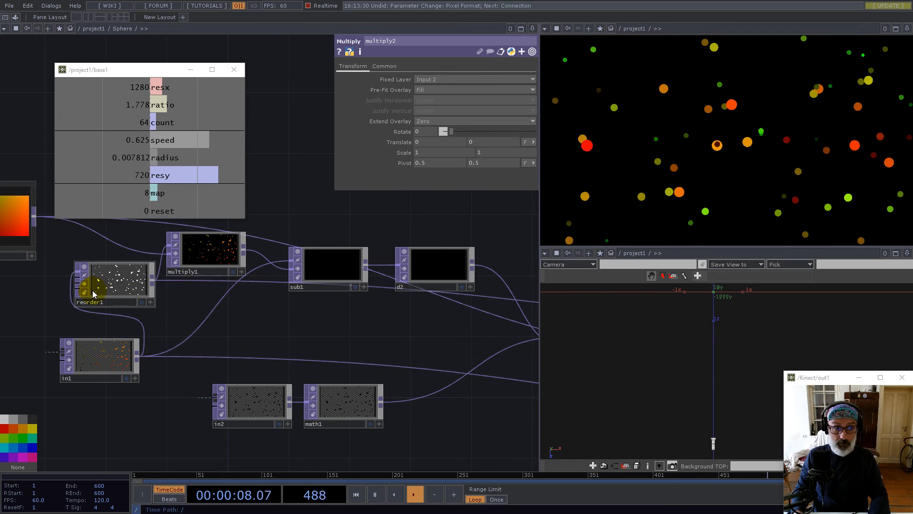
pyautogui.scroll(2, 95, 291)
pyautogui.moveTo(403, 359); pyautogui.dragTo(315, 276)
pyautogui.scroll(2, 377, 385)
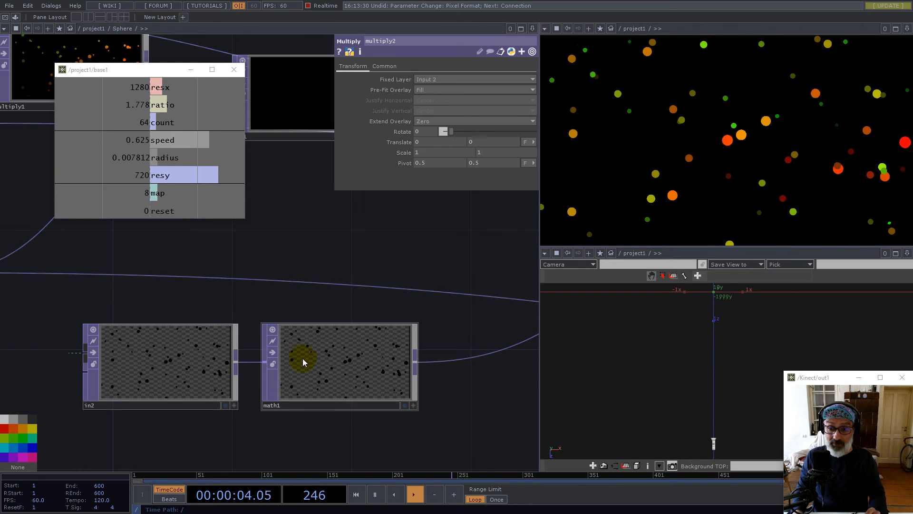
pyautogui.scroll(-5, 303, 356)
pyautogui.scroll(-5, 299, 359)
pyautogui.scroll(4, 462, 359)
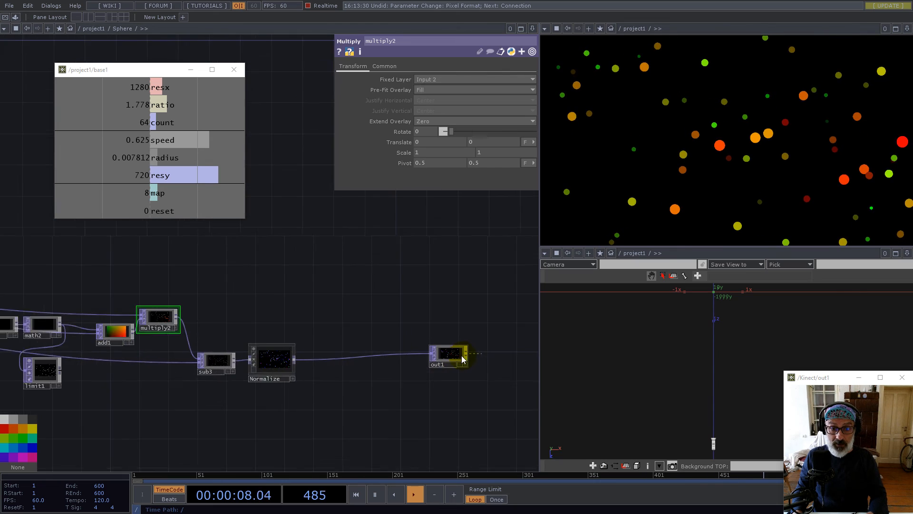
pyautogui.scroll(3, 463, 359)
pyautogui.scroll(-4, 333, 353)
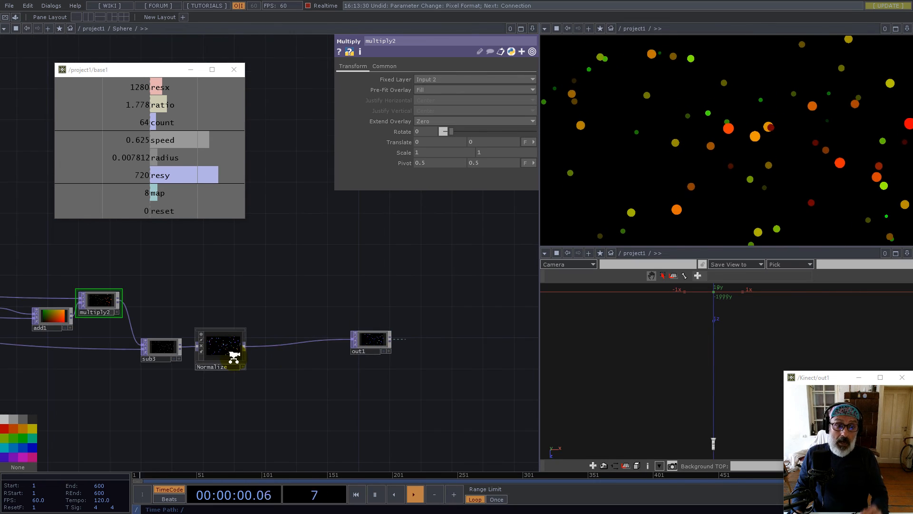
pyautogui.scroll(6, 233, 356)
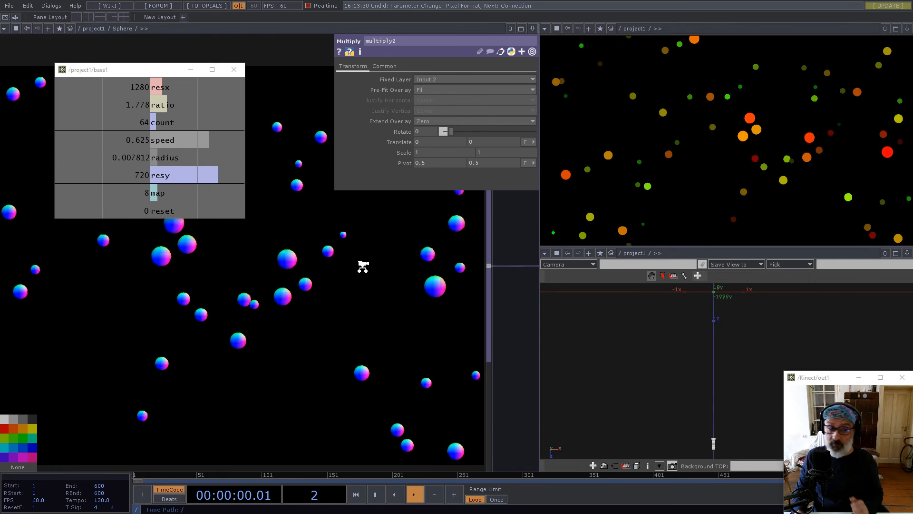
pyautogui.scroll(-8, 362, 266)
# Create Reorder node reorder2 below Normalize and connect reorder1 into it
pyautogui.rightClick(389, 276)
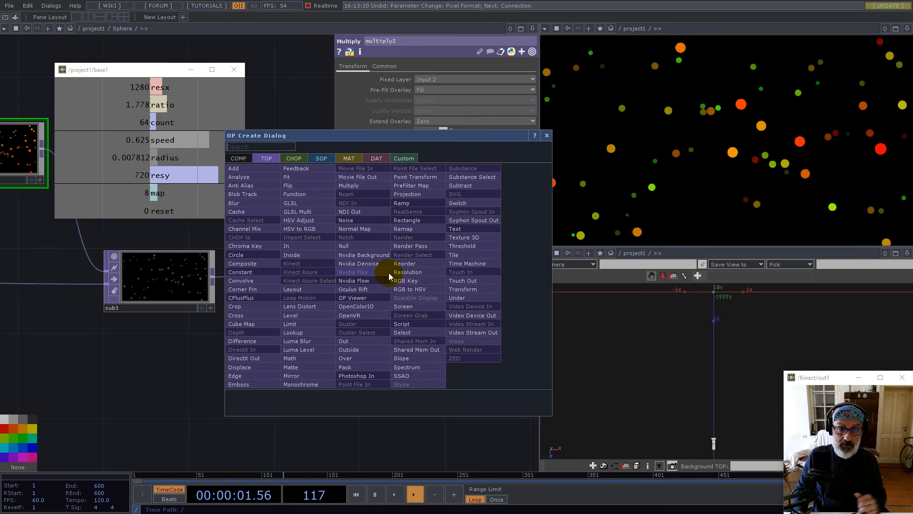
pyautogui.write('re')
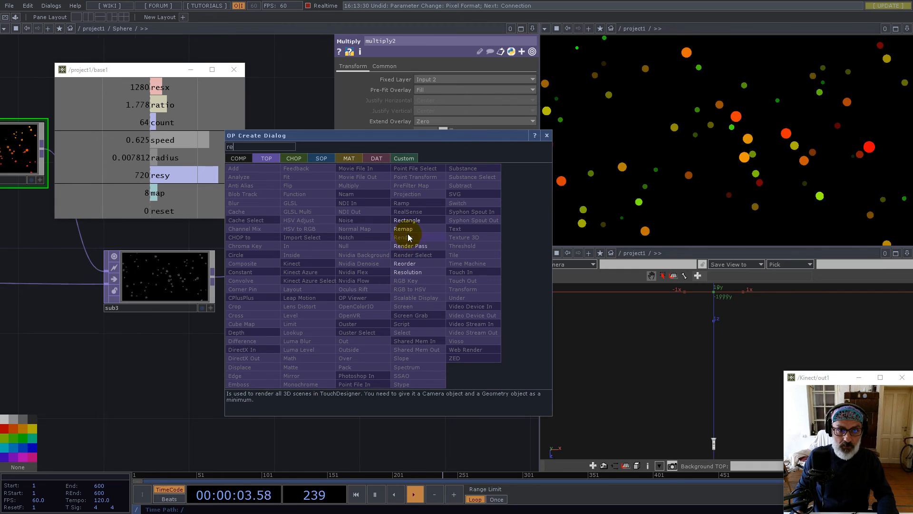
pyautogui.click(406, 263)
pyautogui.click(480, 381)
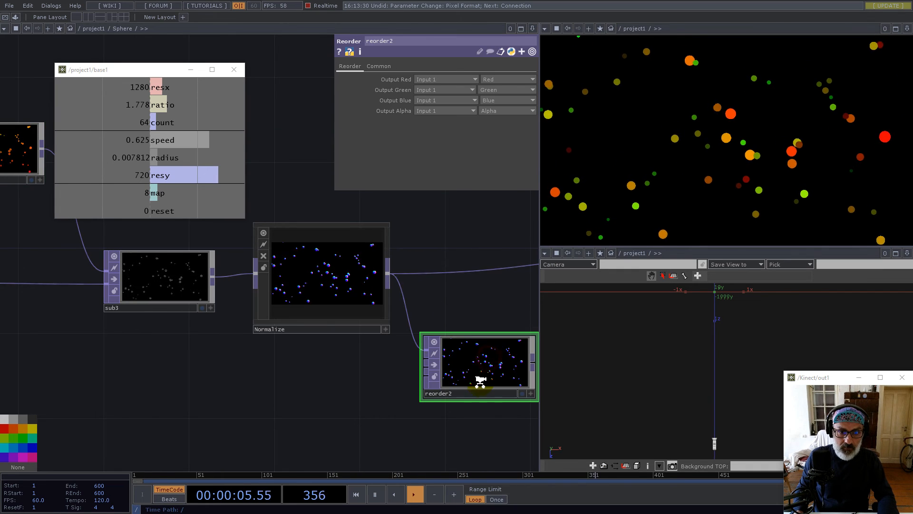
pyautogui.scroll(-5, 481, 381)
pyautogui.scroll(6, 38, 323)
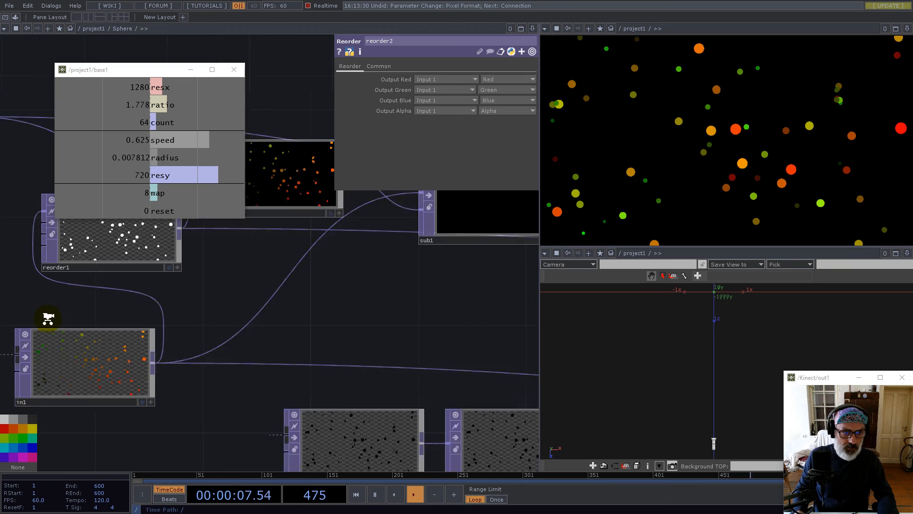
pyautogui.scroll(-3, 44, 316)
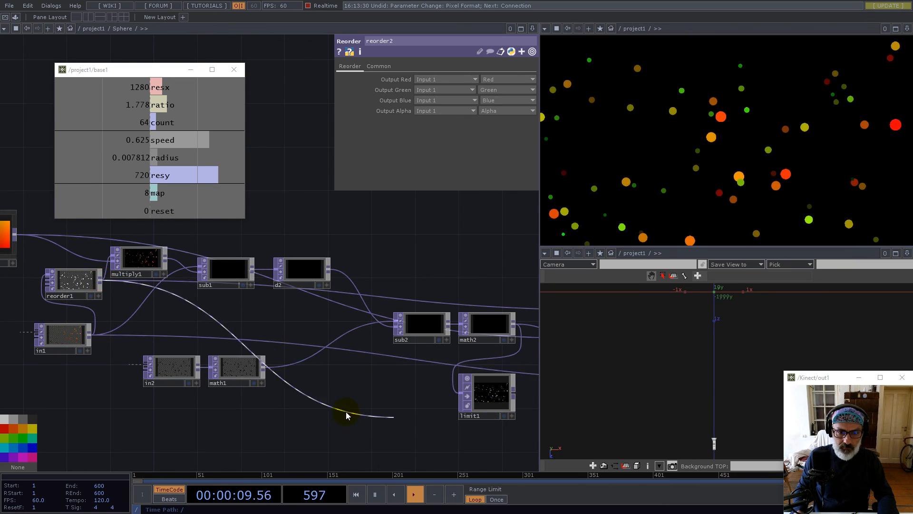
pyautogui.scroll(-5, 340, 383)
pyautogui.scroll(3, 515, 402)
pyautogui.scroll(2, 515, 402)
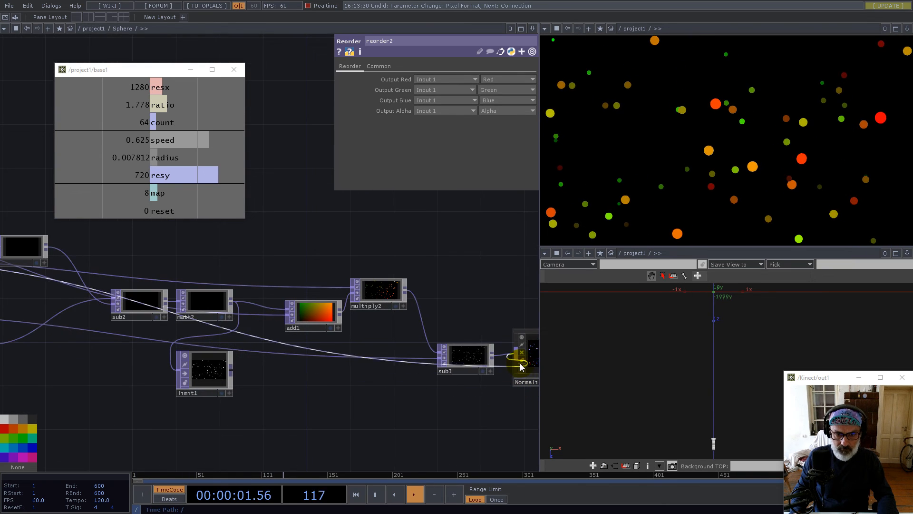
pyautogui.scroll(-5, 337, 386)
pyautogui.scroll(5, 418, 398)
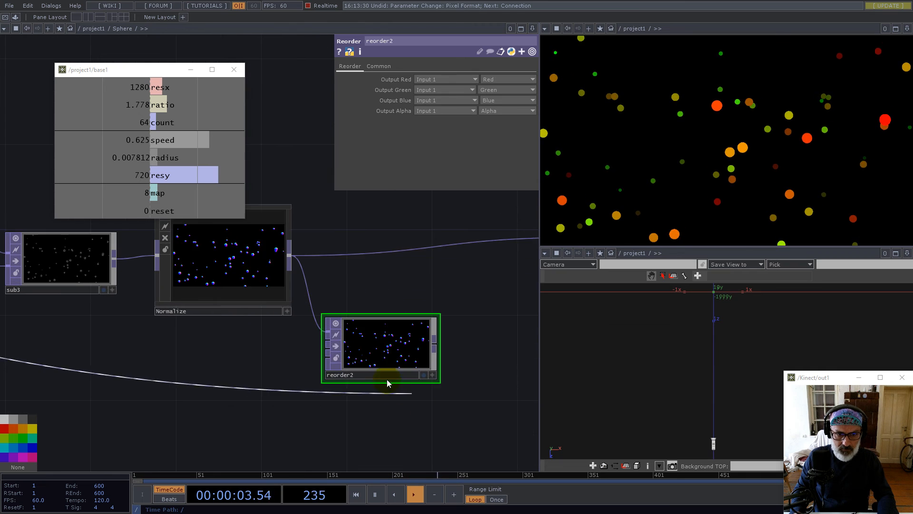
pyautogui.click(379, 344)
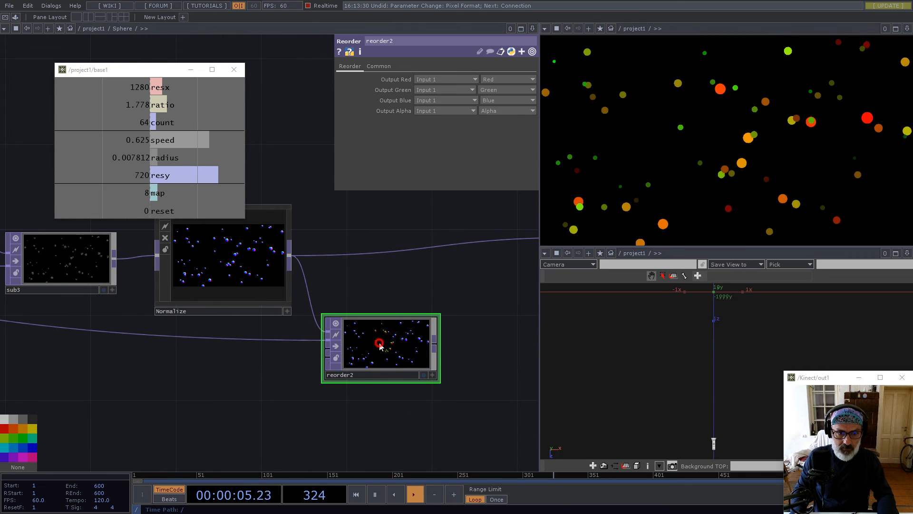
# Take reorder2's alpha from Input 2's red channel and feed reorder2 into out1
pyautogui.click(425, 110)
pyautogui.click(432, 128)
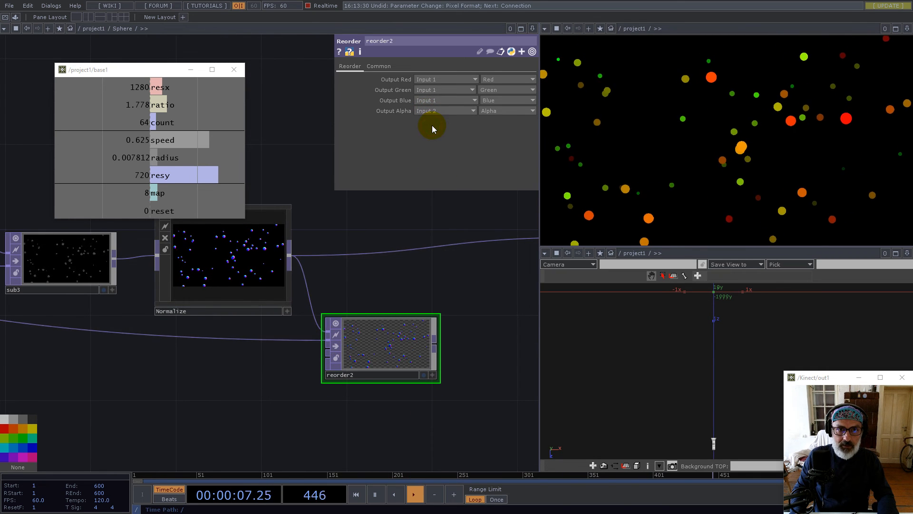
pyautogui.click(490, 111)
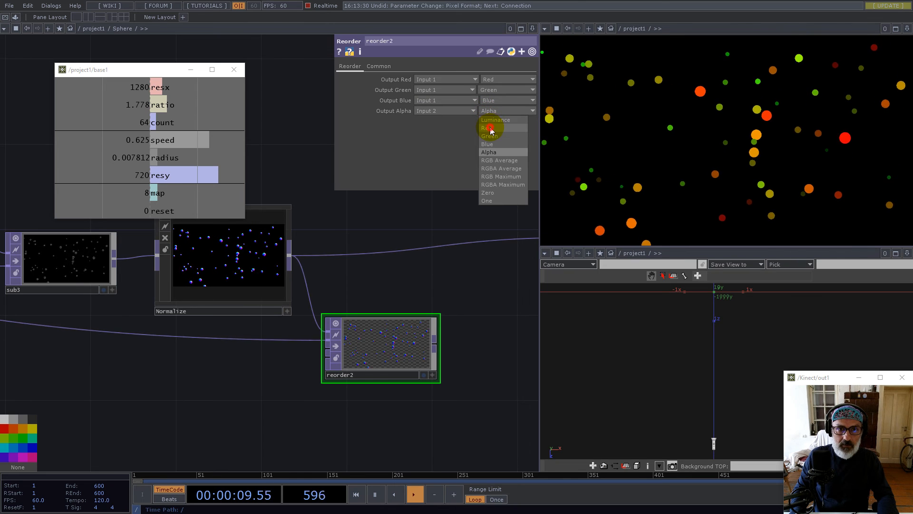
pyautogui.click(490, 129)
pyautogui.scroll(5, 418, 347)
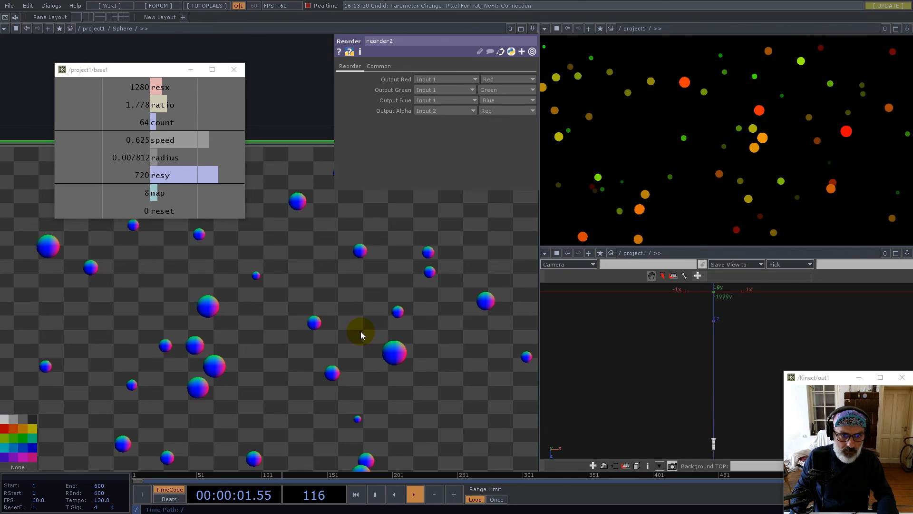
pyautogui.scroll(-5, 360, 335)
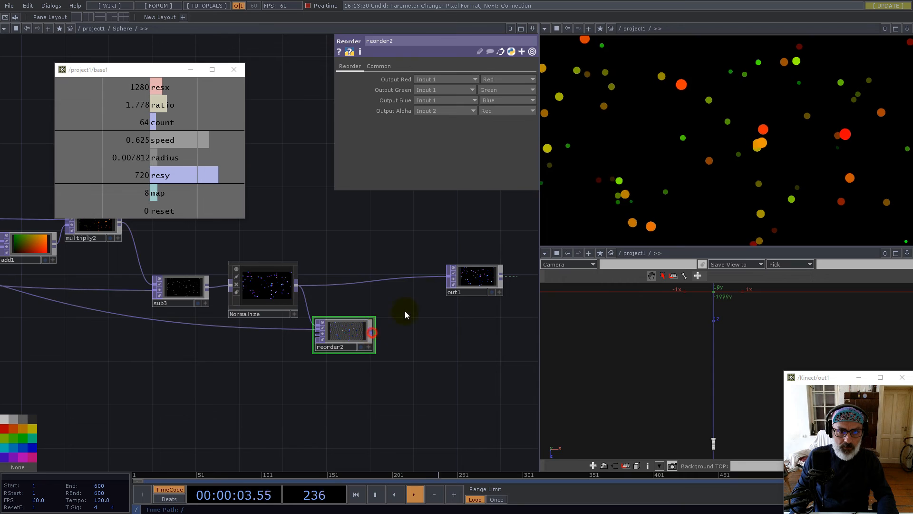
pyautogui.moveTo(437, 286); pyautogui.dragTo(447, 277)
pyautogui.moveTo(467, 275); pyautogui.dragTo(477, 318)
# Go up to the /project1 network and slide null2 further right of Sphere
pyautogui.scroll(-10, 361, 336)
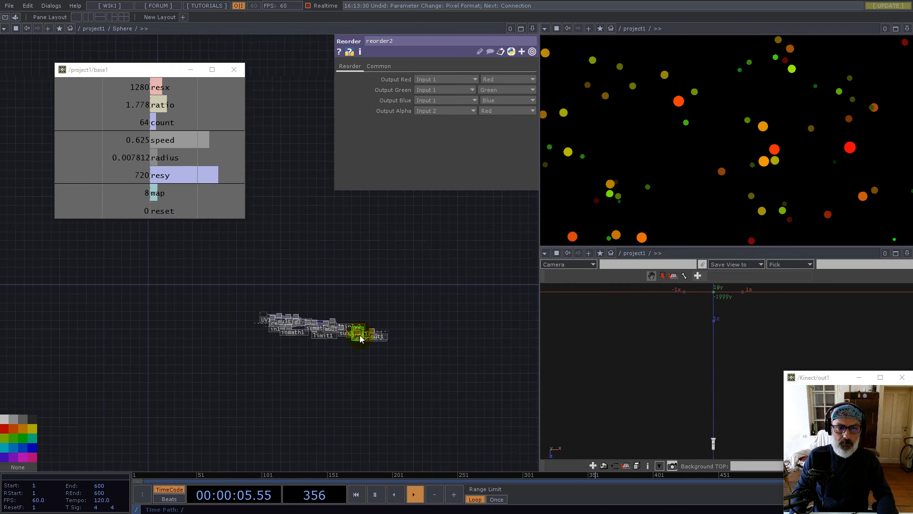
pyautogui.scroll(-6, 358, 340)
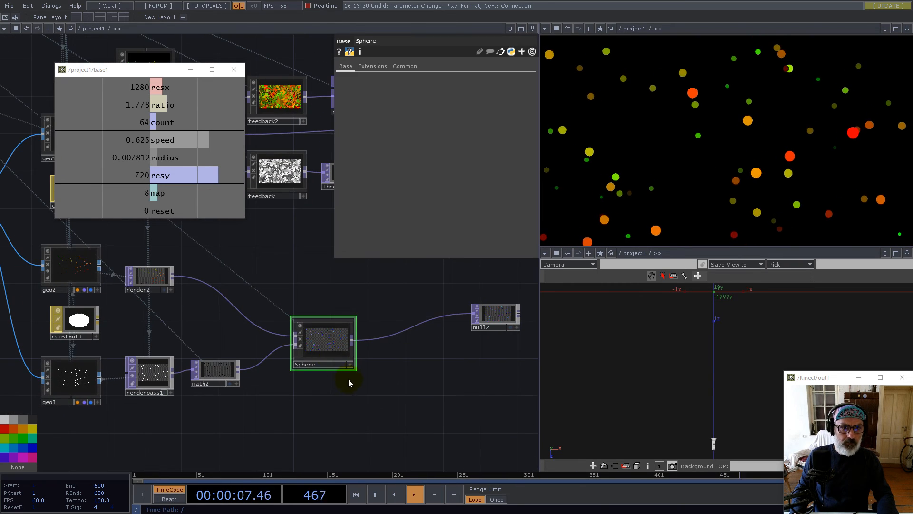
pyautogui.scroll(5, 285, 354)
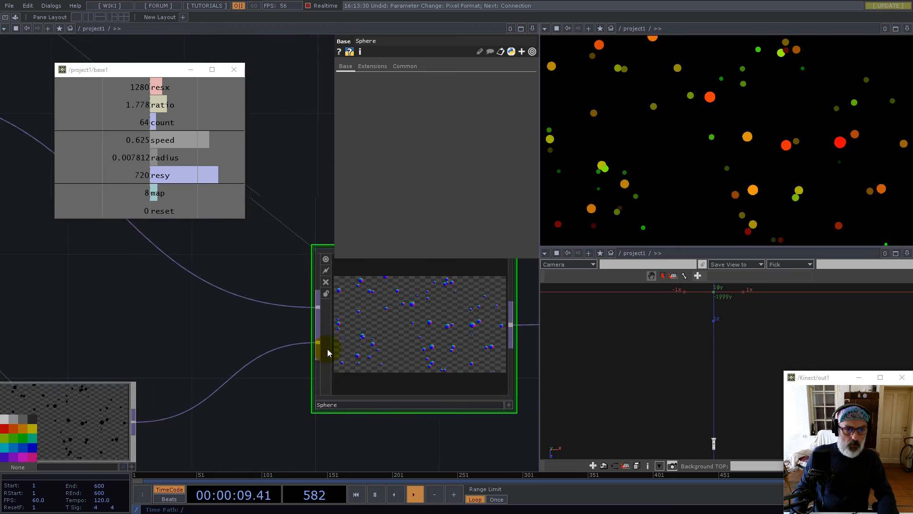
pyautogui.scroll(-5, 351, 346)
pyautogui.moveTo(446, 304); pyautogui.dragTo(208, 395)
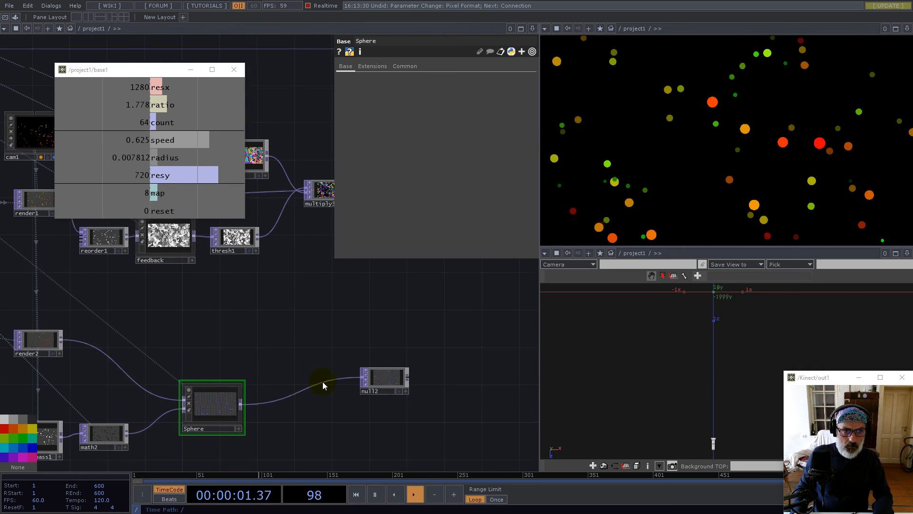
pyautogui.moveTo(397, 384); pyautogui.dragTo(453, 384)
# Duplicate feedback2 as feedback3, place it beside Sphere, and reset the feedback
pyautogui.click(171, 246)
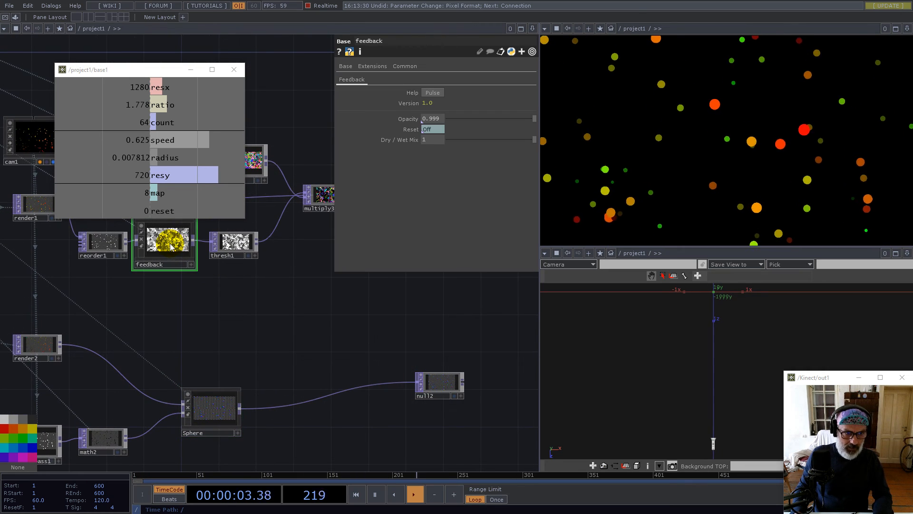
pyautogui.moveTo(332, 330); pyautogui.dragTo(343, 378)
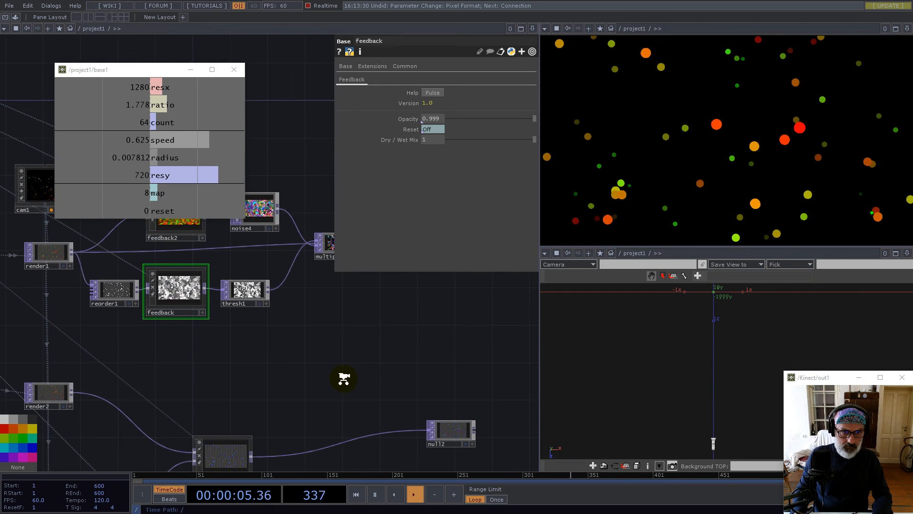
pyautogui.scroll(-2, 344, 378)
pyautogui.hotkey('ctrl', 'c')
pyautogui.hotkey('ctrl', 'v')
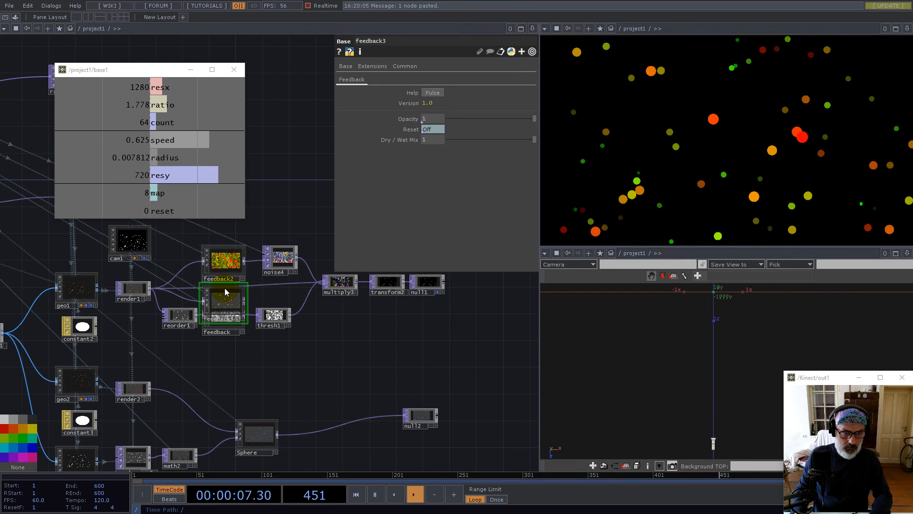
pyautogui.click(337, 403)
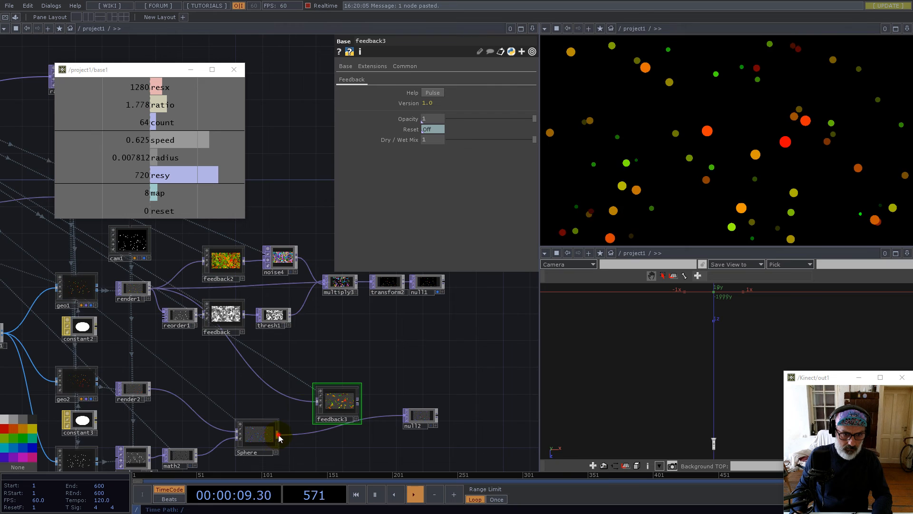
pyautogui.moveTo(356, 402); pyautogui.dragTo(329, 423)
pyautogui.click(333, 421)
pyautogui.moveTo(306, 430)
pyautogui.mouseDown()
pyautogui.moveTo(300, 450)
pyautogui.moveTo(309, 435)
pyautogui.mouseUp()
pyautogui.click(341, 395)
pyautogui.press('1')
pyautogui.click(302, 447)
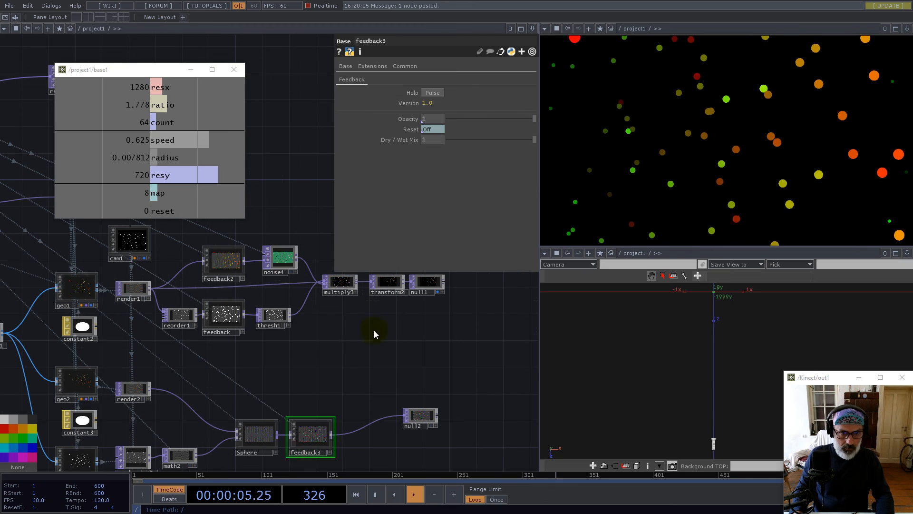
# Add a Multiply TOP (multiply4) after thresh1 to combine it with feedback3 into null2
pyautogui.rightClick(291, 316)
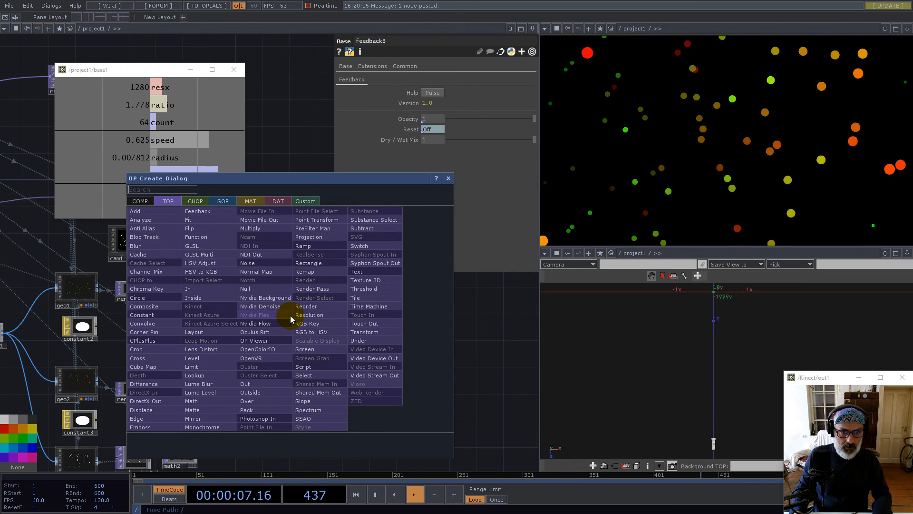
pyautogui.write('m')
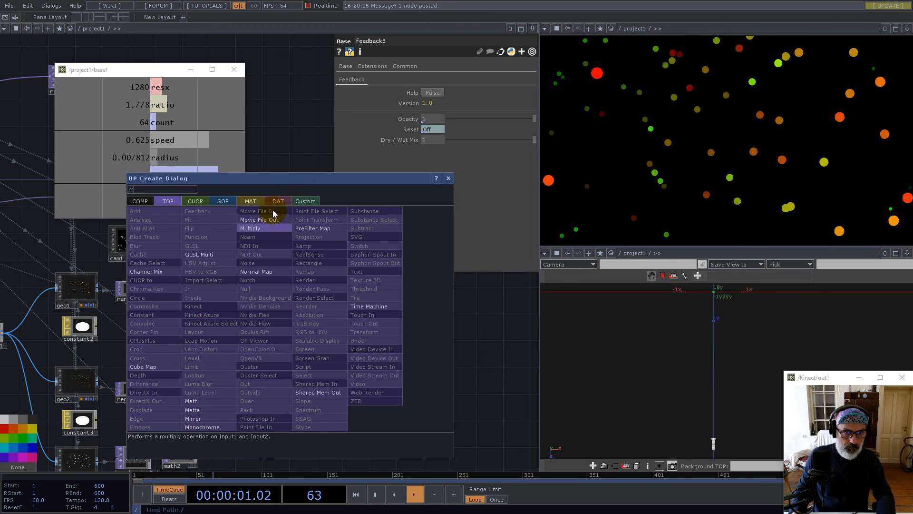
pyautogui.click(257, 228)
pyautogui.click(376, 392)
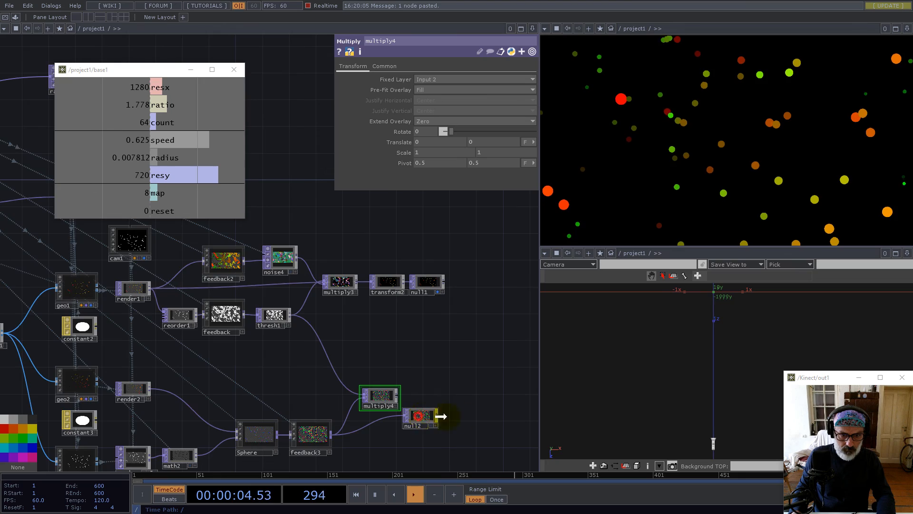
pyautogui.scroll(10, 379, 397)
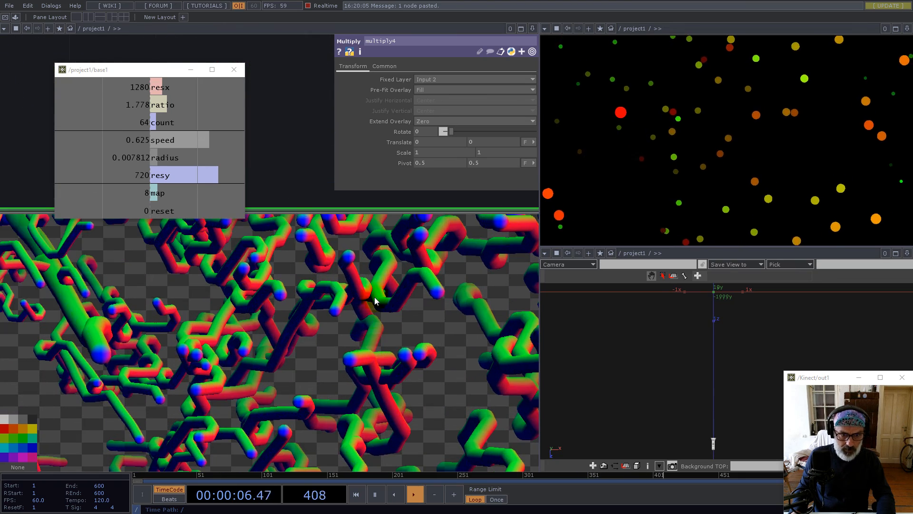
pyautogui.scroll(-10, 375, 300)
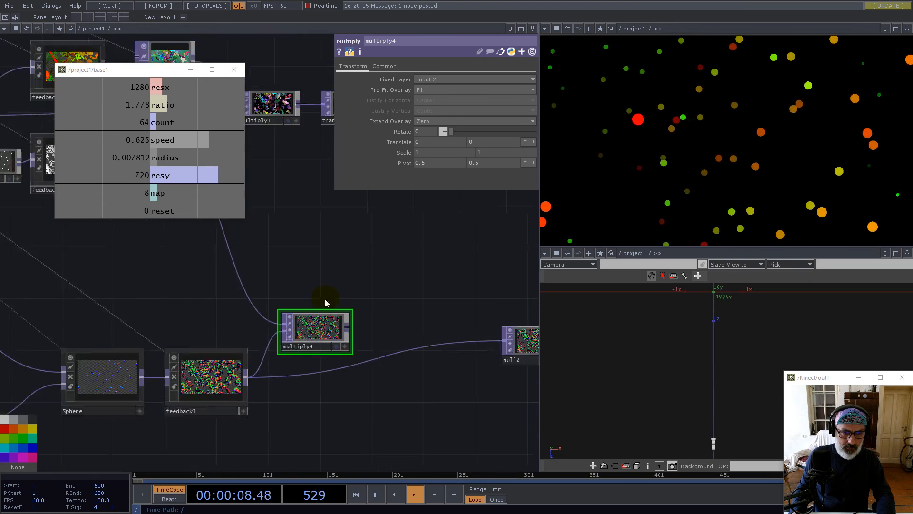
pyautogui.scroll(-3, 325, 303)
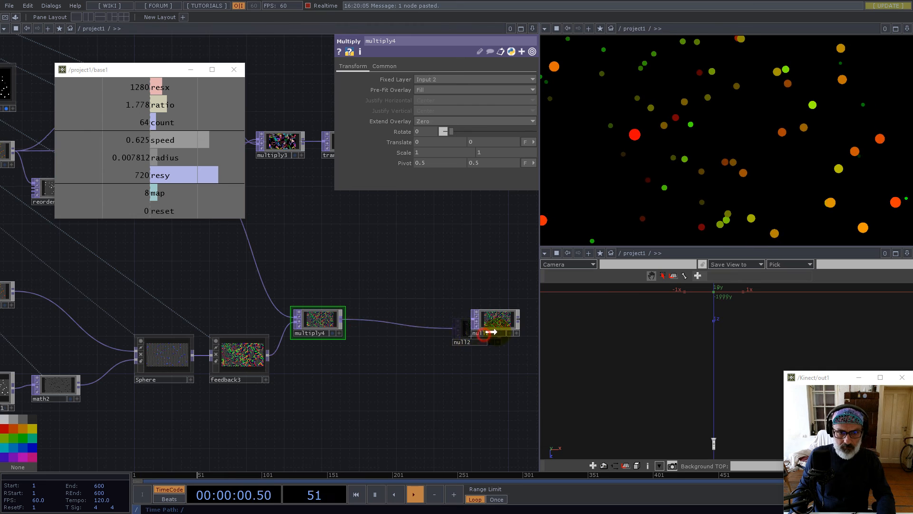
pyautogui.scroll(7, 342, 320)
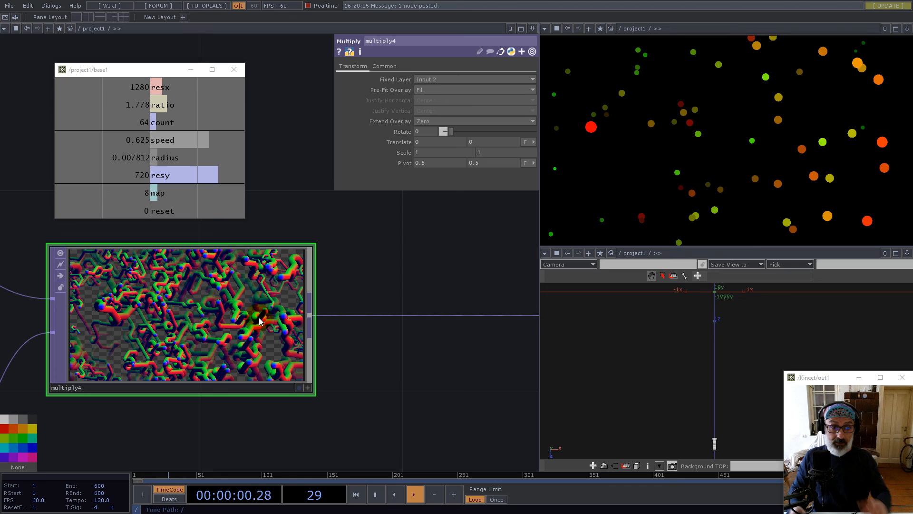
pyautogui.scroll(-5, 216, 312)
# Insert a Math TOP, math3, on the wire between multiply4 and null2
pyautogui.rightClick(216, 313)
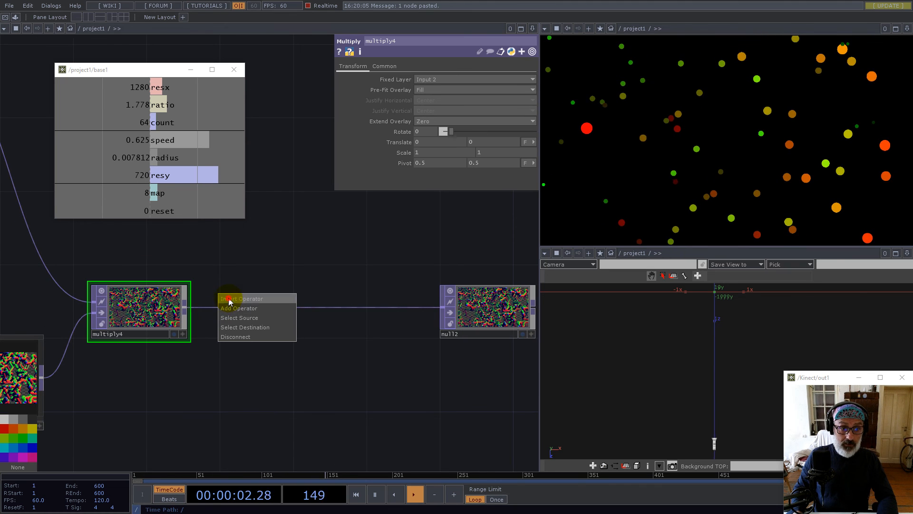
pyautogui.click(229, 298)
pyautogui.write('m')
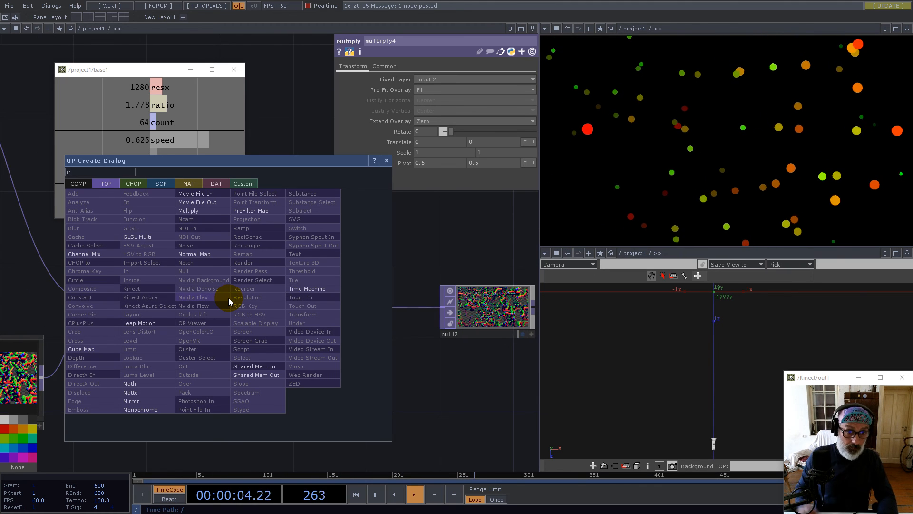
pyautogui.click(141, 384)
pyautogui.click(252, 306)
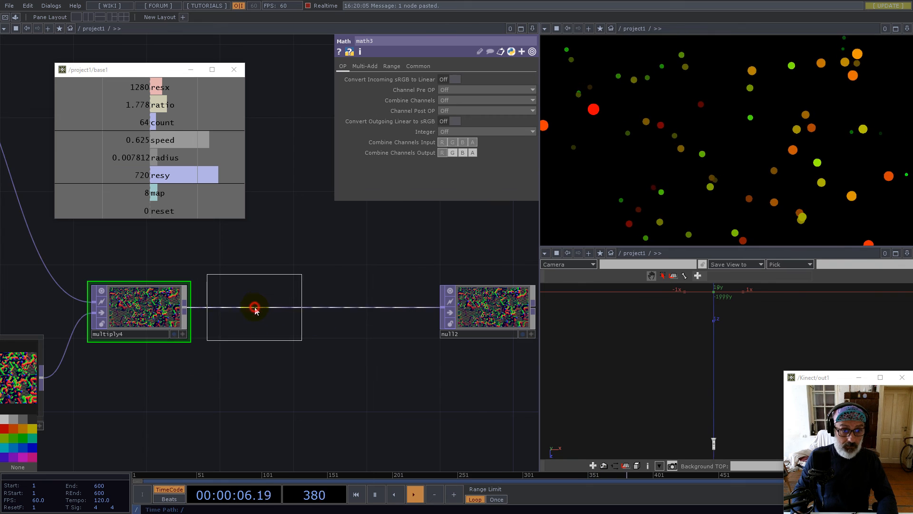
pyautogui.scroll(-4, 422, 275)
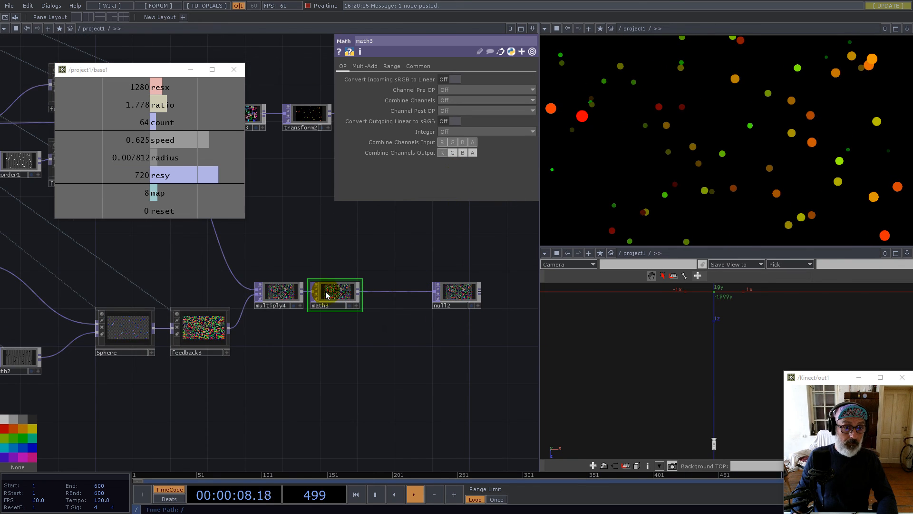
pyautogui.scroll(2, 412, 267)
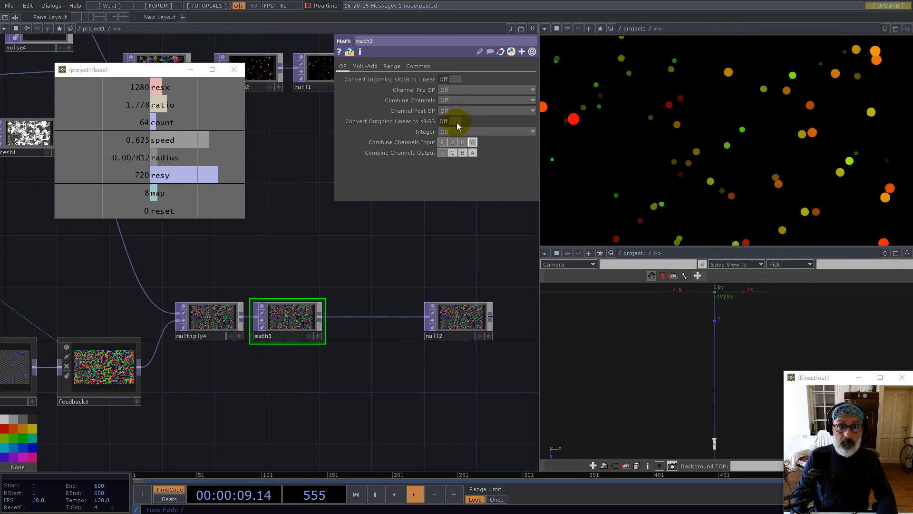
# Set math3's From Range to -1 to 1 for red and green, -1 to 0 for blue
pyautogui.click(364, 66)
pyautogui.click(392, 66)
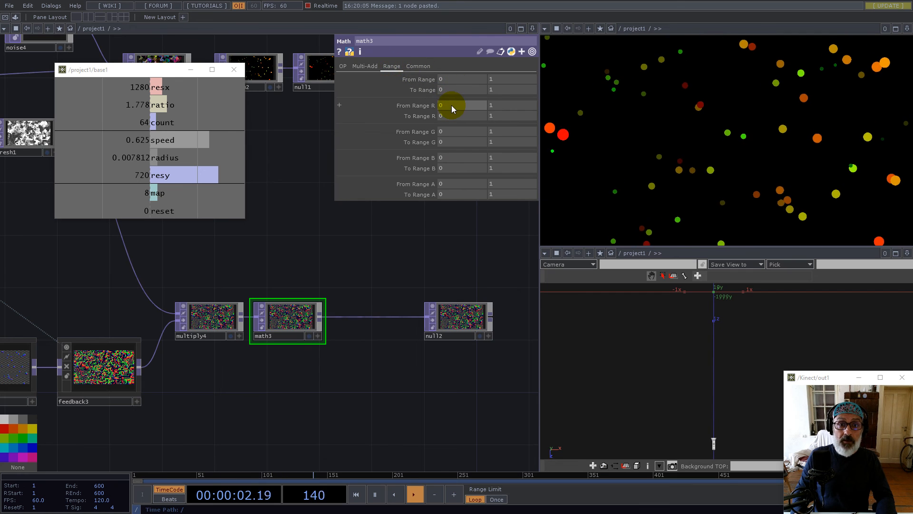
pyautogui.write('-1')
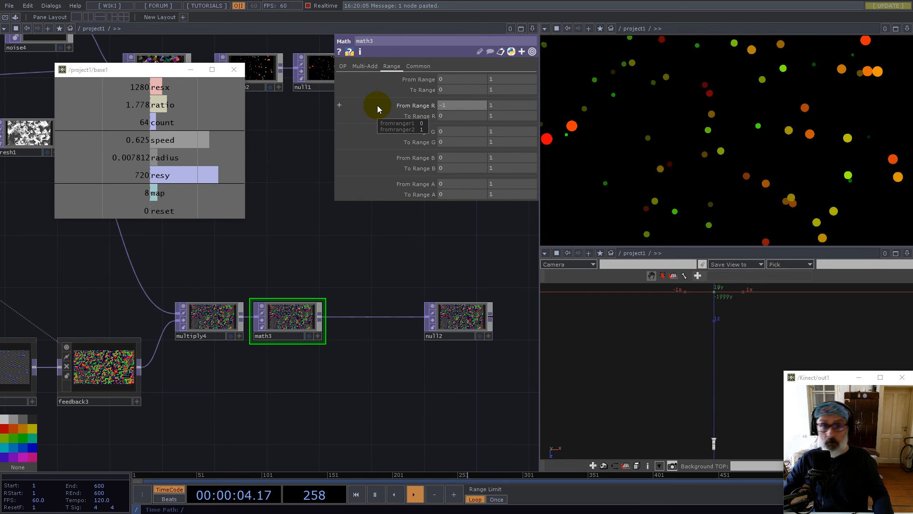
pyautogui.press('Tab')
pyautogui.press('Tab')
pyautogui.press('Tab')
pyautogui.press('Tab')
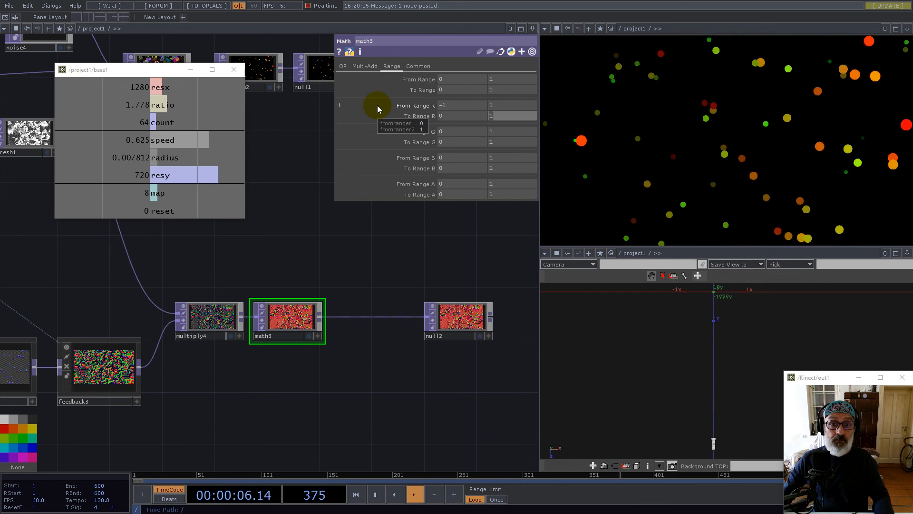
pyautogui.write('-1')
pyautogui.press('Tab')
pyautogui.press('Tab')
pyautogui.press('Tab')
pyautogui.press('Tab')
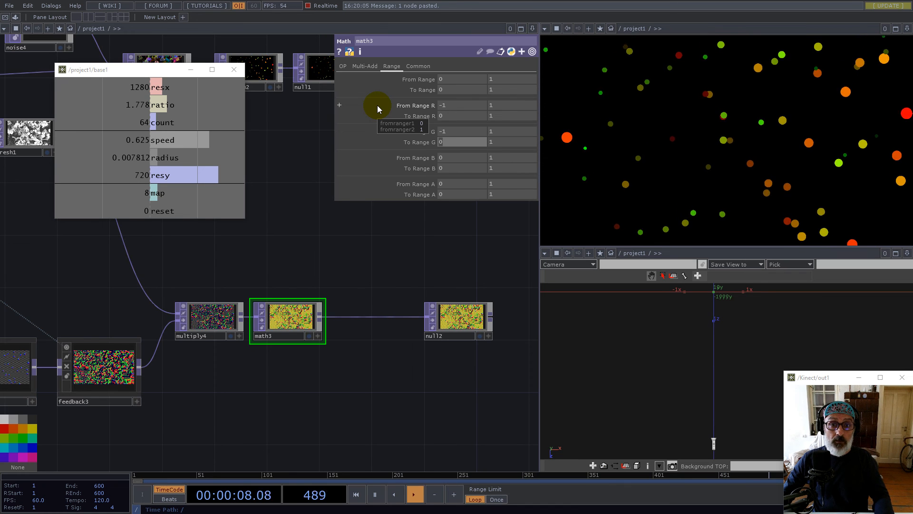
pyautogui.write('-1')
pyautogui.press('Tab')
pyautogui.write('0')
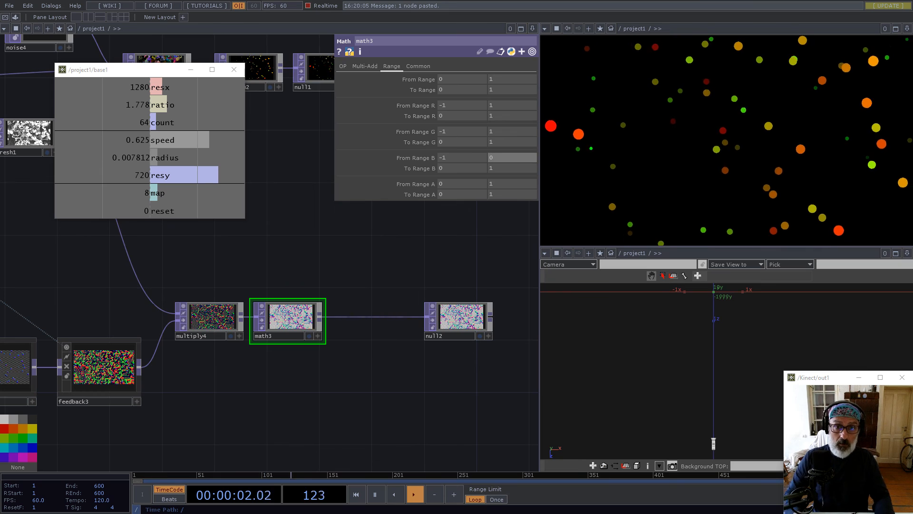
pyautogui.click(415, 254)
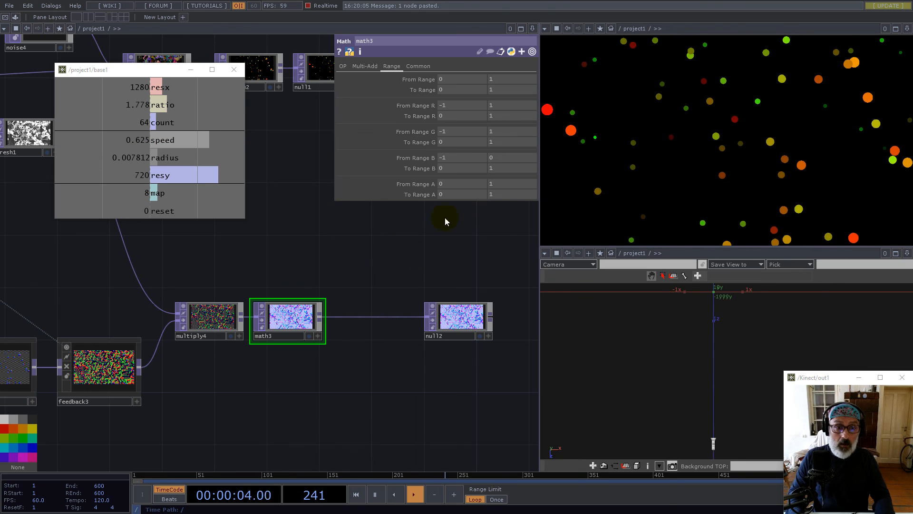
# Move null2 further right, away from math3
pyautogui.scroll(5, 288, 316)
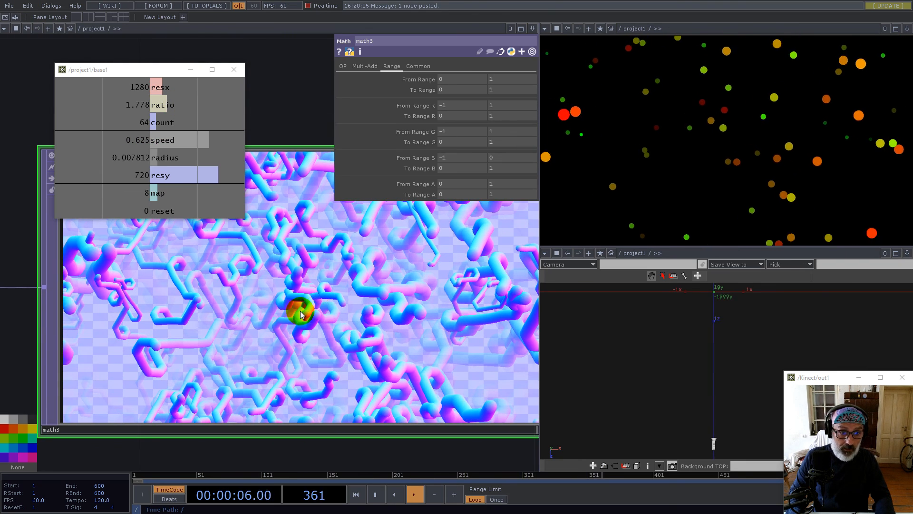
pyautogui.scroll(2, 286, 310)
pyautogui.scroll(-6, 264, 308)
pyautogui.scroll(-5, 263, 309)
pyautogui.scroll(5, 276, 305)
pyautogui.scroll(-2, 285, 299)
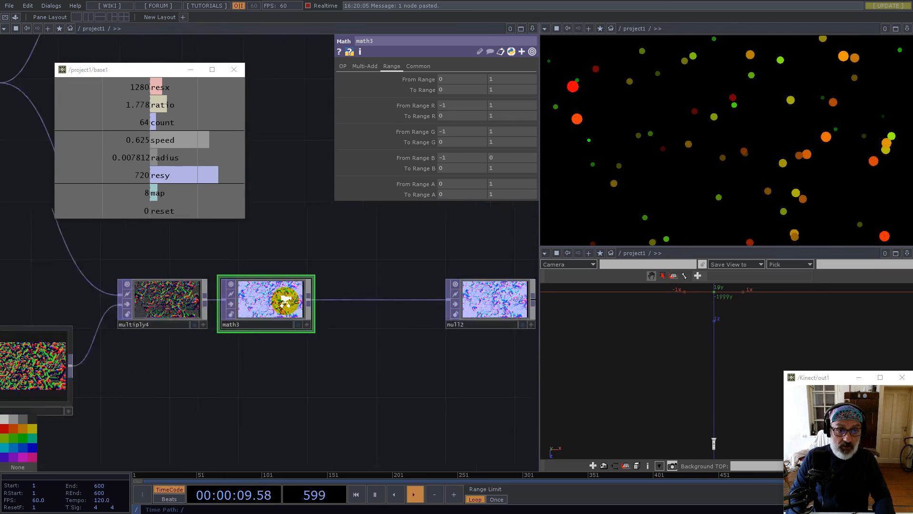
pyautogui.scroll(-5, 285, 299)
pyautogui.moveTo(309, 244); pyautogui.dragTo(389, 348)
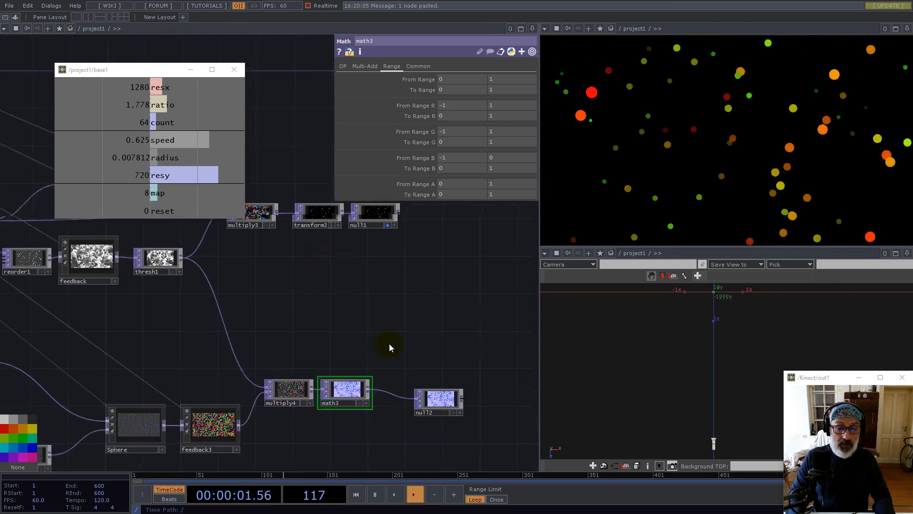
pyautogui.scroll(5, 364, 390)
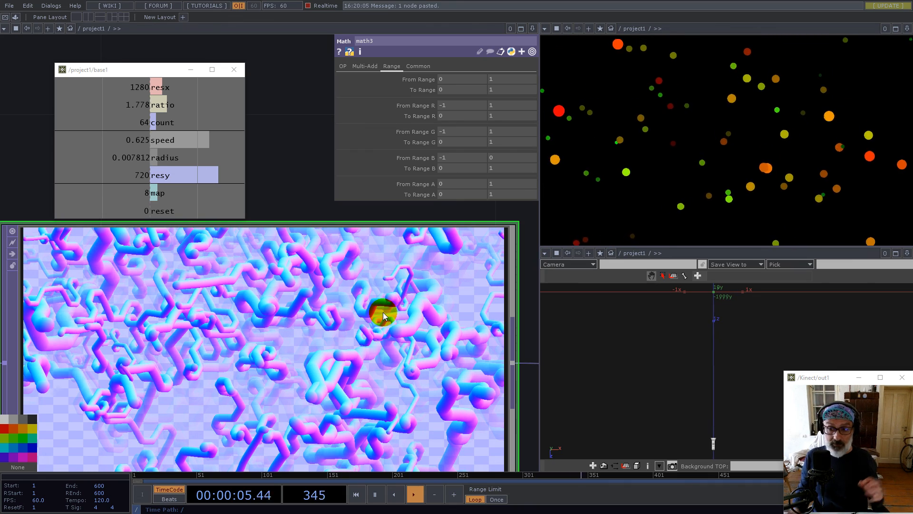
pyautogui.scroll(-5, 381, 312)
pyautogui.moveTo(460, 291); pyautogui.dragTo(269, 272)
pyautogui.scroll(-4, 270, 272)
pyautogui.moveTo(366, 313); pyautogui.dragTo(439, 313)
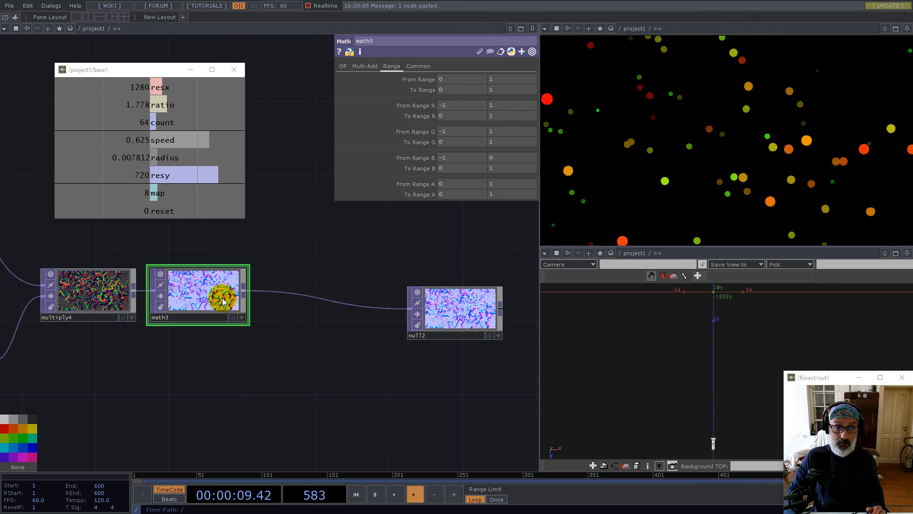
# Add a Monochrome TOP, mono1, wired after math3
pyautogui.rightClick(244, 291)
pyautogui.write('mo')
pyautogui.click(176, 401)
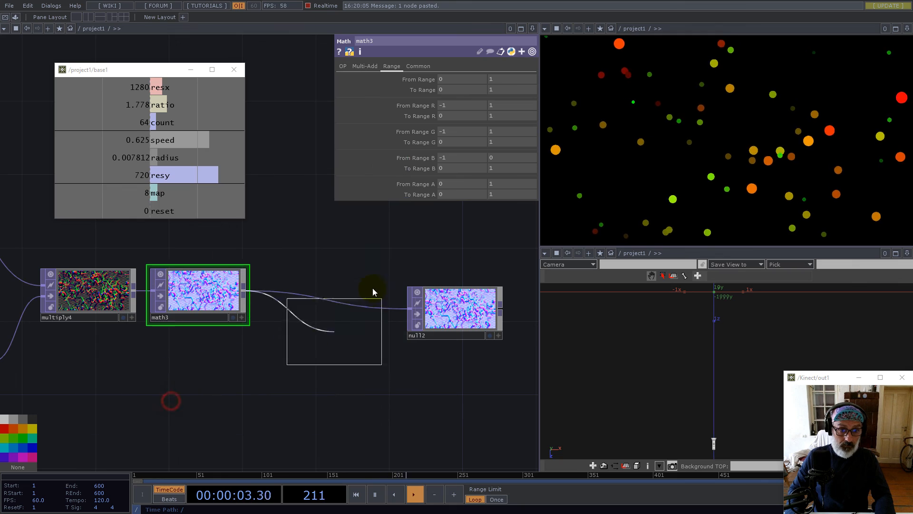
pyautogui.click(374, 275)
pyautogui.scroll(5, 376, 272)
pyautogui.scroll(-8, 306, 322)
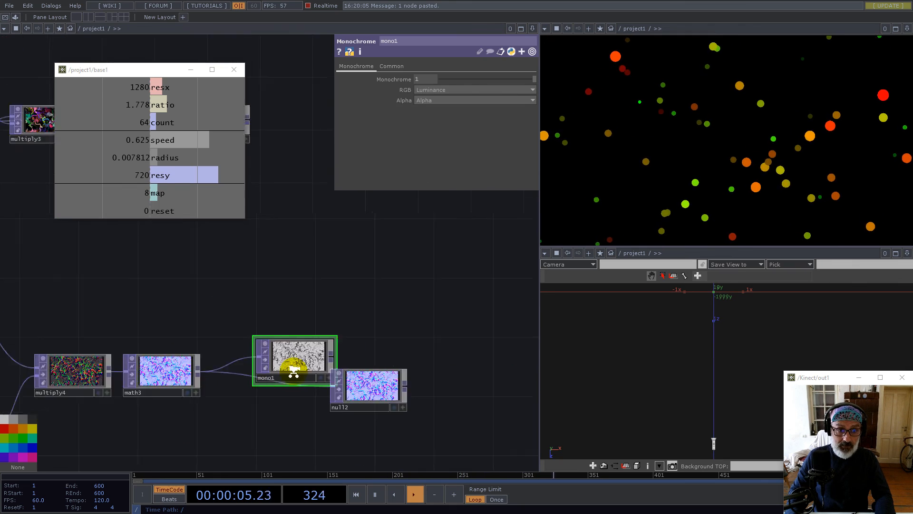
# Shift multiply3, transform2 and null1 to the right to make room
pyautogui.moveTo(288, 277); pyautogui.dragTo(389, 370)
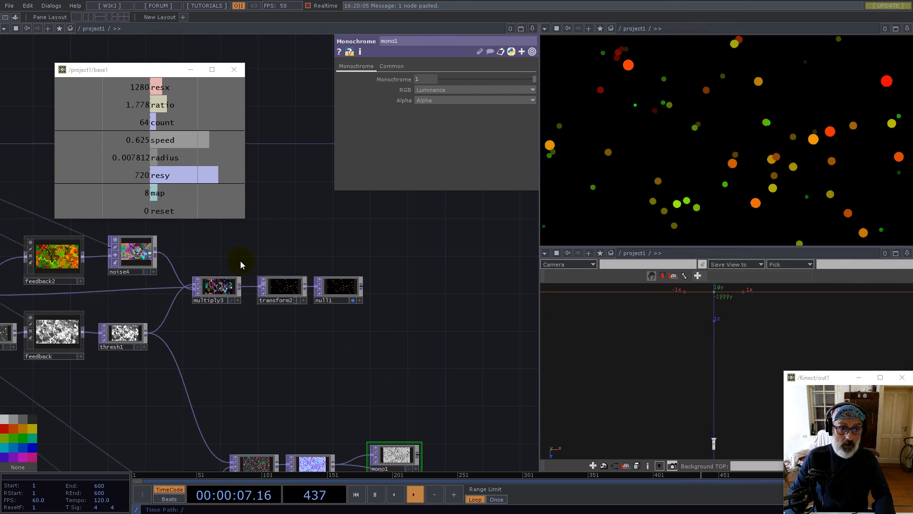
pyautogui.moveTo(307, 295); pyautogui.dragTo(335, 300, button='right')
pyautogui.moveTo(337, 291); pyautogui.dragTo(420, 300)
pyautogui.moveTo(288, 356); pyautogui.dragTo(406, 222)
pyautogui.scroll(-4, 310, 319)
pyautogui.scroll(5, 388, 346)
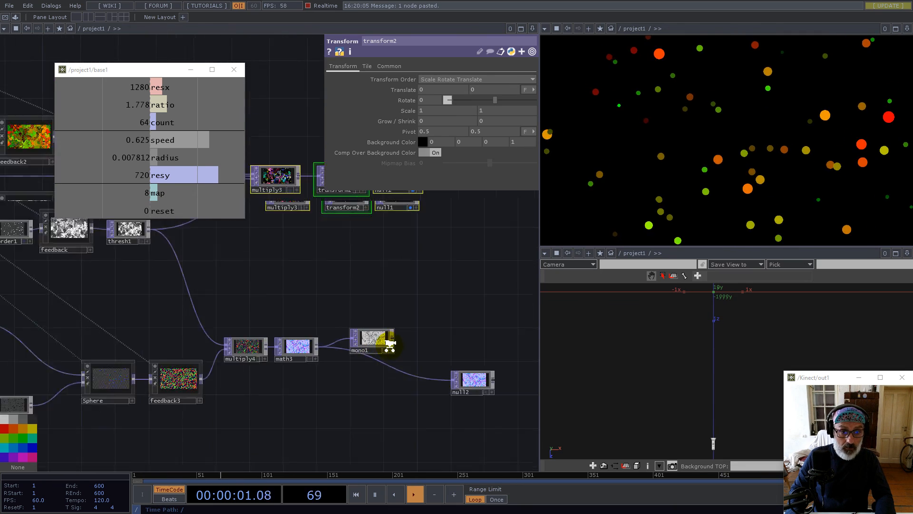
# Add multiply5 combining mono1 with thresh1, feed it into multiply3, and wire multiply3 into transform2
pyautogui.rightClick(394, 336)
pyautogui.click(366, 240)
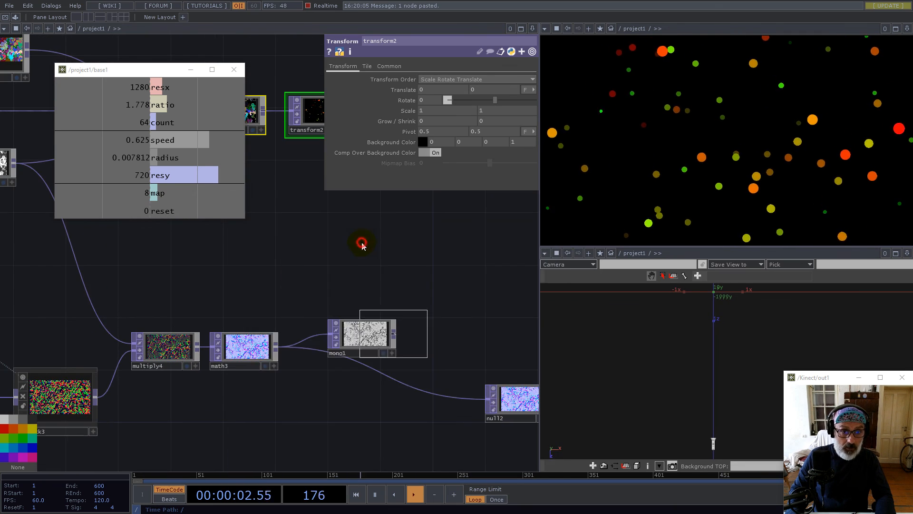
pyautogui.click(320, 209)
pyautogui.moveTo(185, 269); pyautogui.dragTo(312, 371)
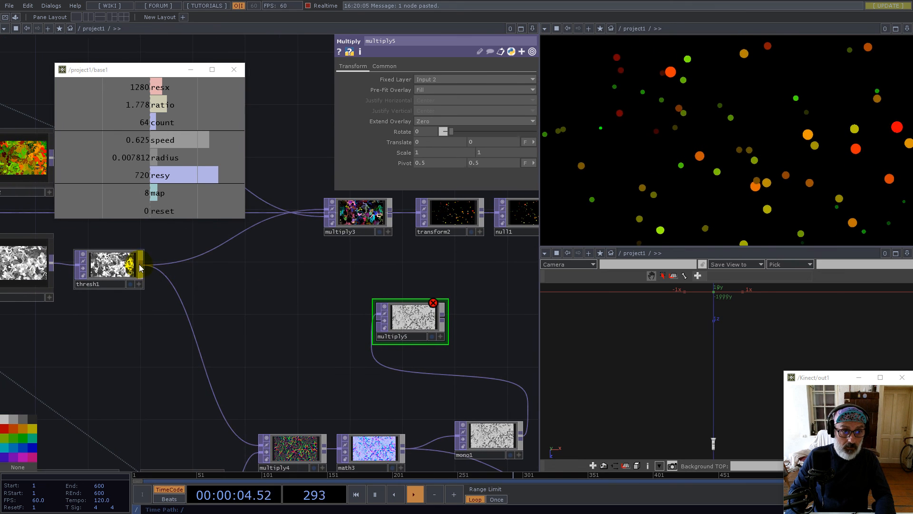
pyautogui.moveTo(142, 267); pyautogui.dragTo(380, 318)
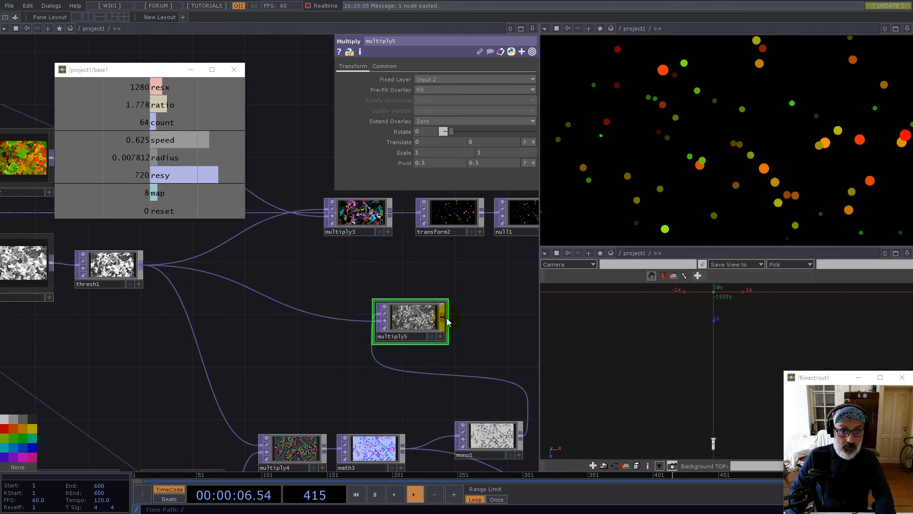
pyautogui.moveTo(443, 318); pyautogui.dragTo(236, 237)
pyautogui.moveTo(343, 284); pyautogui.dragTo(312, 359)
pyautogui.moveTo(324, 285); pyautogui.dragTo(313, 256)
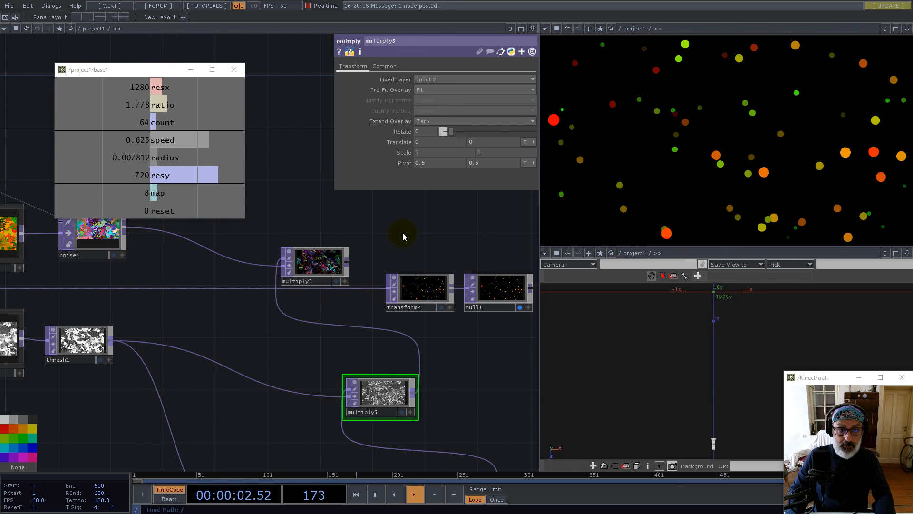
pyautogui.scroll(-4, 429, 250)
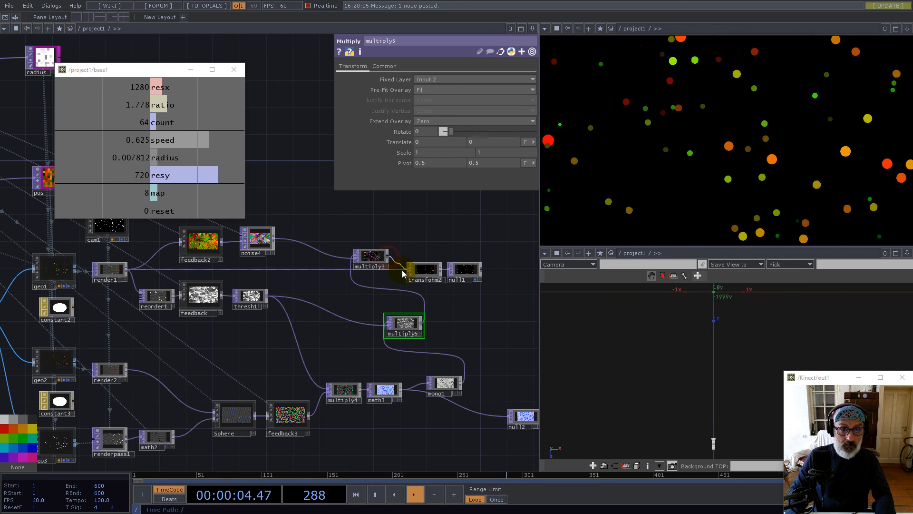
pyautogui.moveTo(402, 273); pyautogui.dragTo(405, 276)
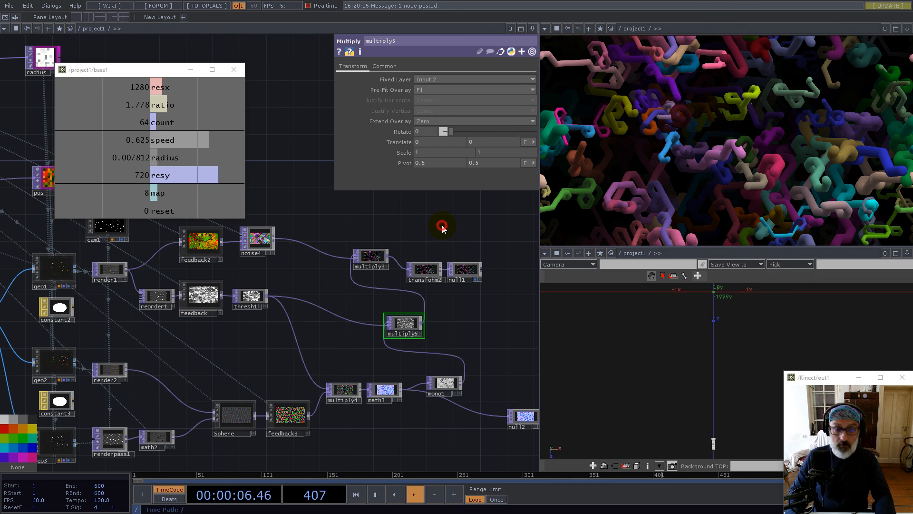
# Reset the tube simulation and move multiply3, transform2 and null1 right and up
pyautogui.press('1')
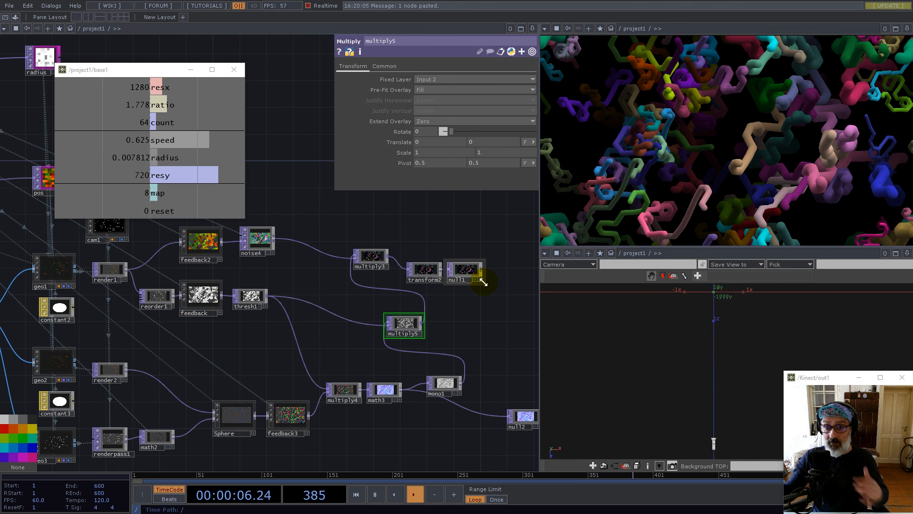
pyautogui.moveTo(420, 291); pyautogui.dragTo(315, 310)
pyautogui.moveTo(256, 244); pyautogui.dragTo(370, 302, button='right')
pyautogui.moveTo(265, 281); pyautogui.dragTo(445, 294)
pyautogui.moveTo(440, 353); pyautogui.dragTo(279, 389)
pyautogui.moveTo(325, 286); pyautogui.dragTo(405, 363, button='right')
pyautogui.moveTo(378, 340); pyautogui.dragTo(439, 313)
pyautogui.moveTo(332, 406); pyautogui.dragTo(421, 319)
# Delete the unused null2 node and move multiply5 to the right of mono1
pyautogui.click(372, 365)
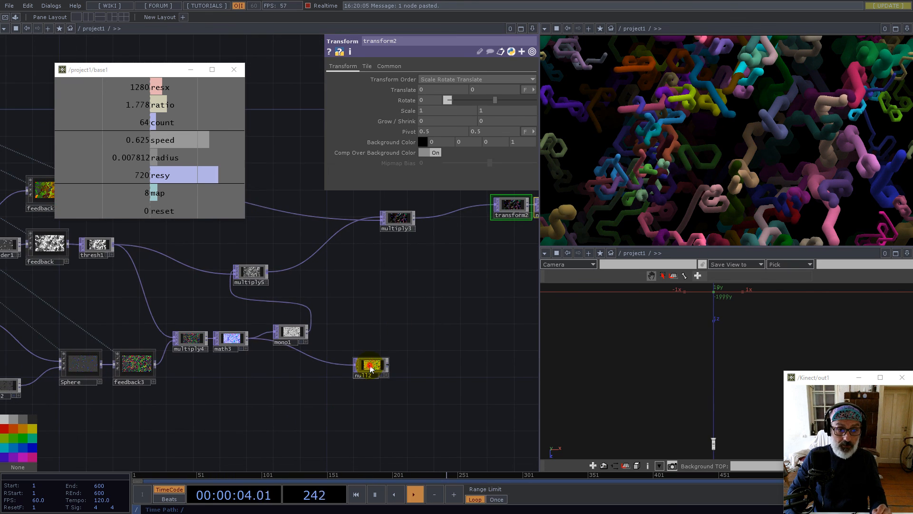
pyautogui.press('Delete')
pyautogui.moveTo(264, 286); pyautogui.dragTo(350, 284)
pyautogui.scroll(-5, 469, 359)
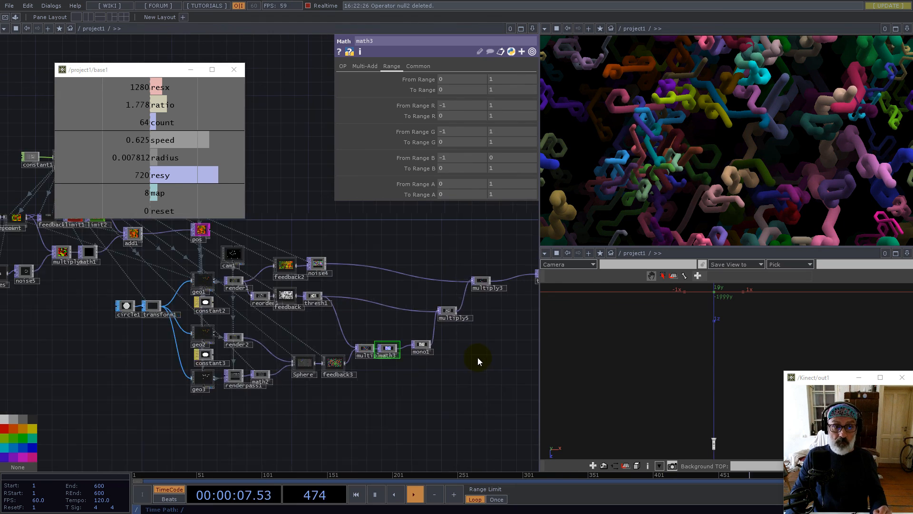
pyautogui.scroll(-5, 451, 378)
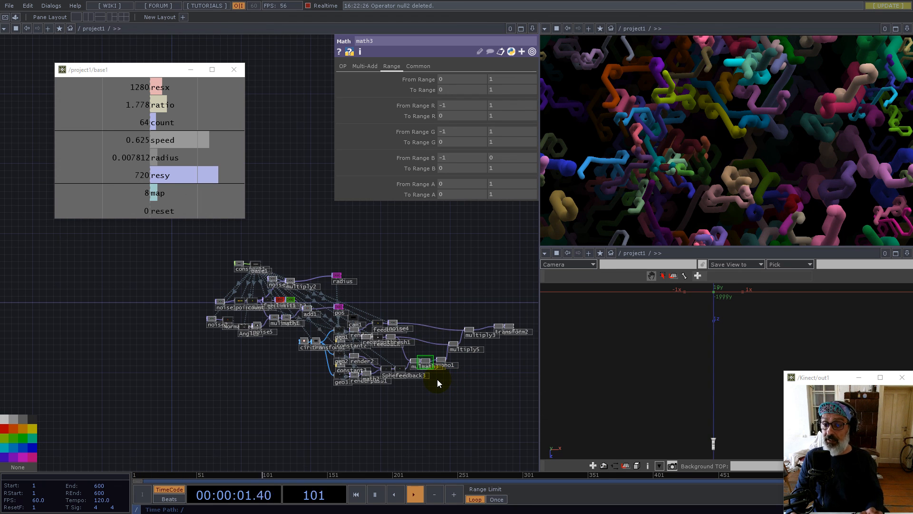
pyautogui.moveTo(447, 295); pyautogui.dragTo(356, 287)
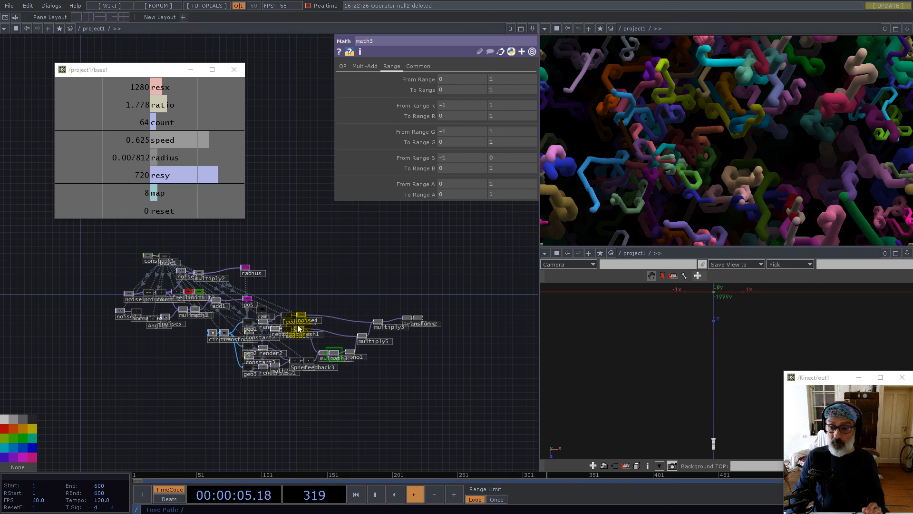